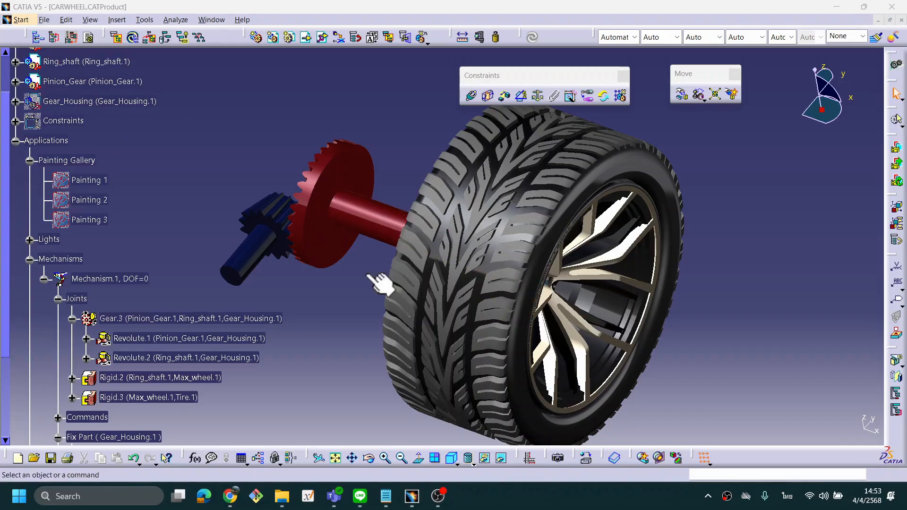
Step: Show the hidden Gear_Housing component so its axis systems appear beside the pinion gear and ring shaft
right_click(94, 105)
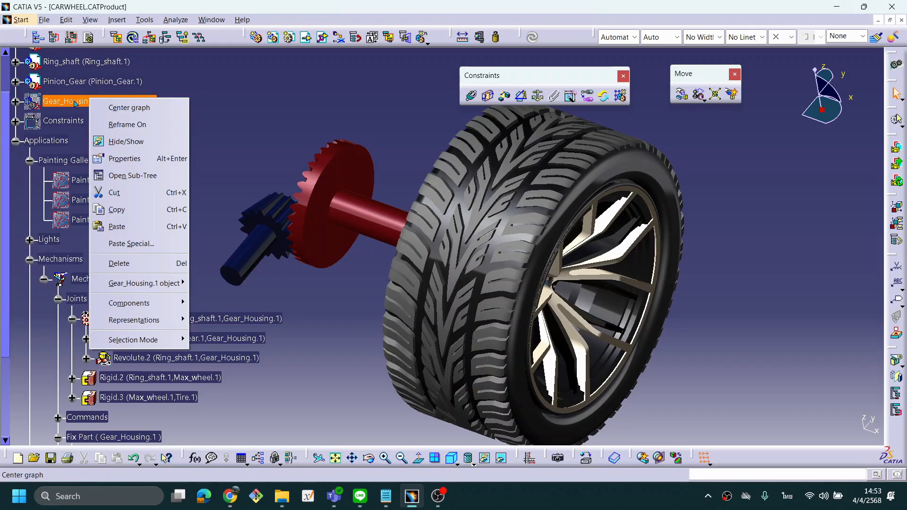
click(107, 141)
middle_drag(415, 288, 377, 294)
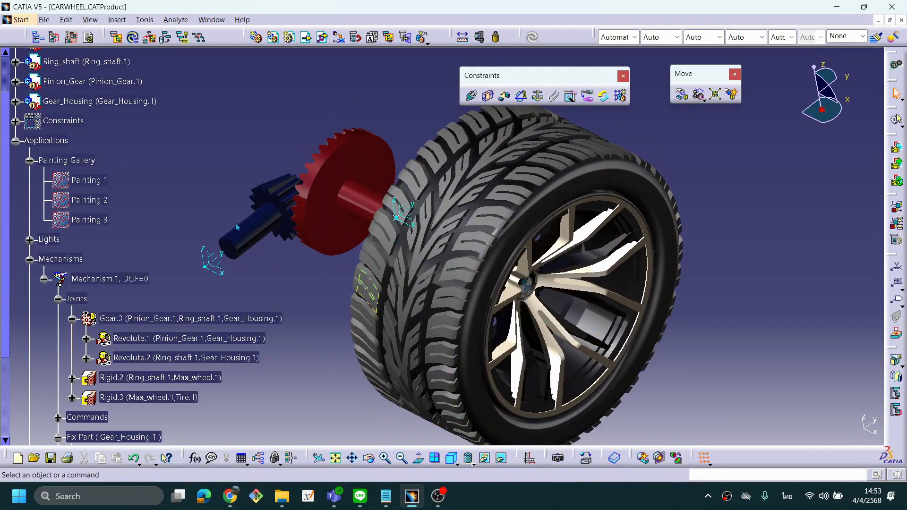
middle_drag(299, 259, 279, 256)
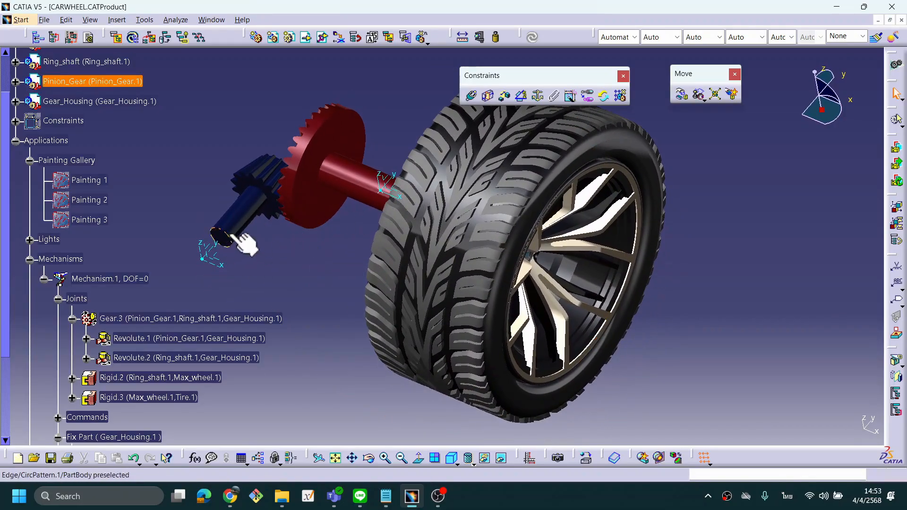
middle_drag(324, 162, 462, 222)
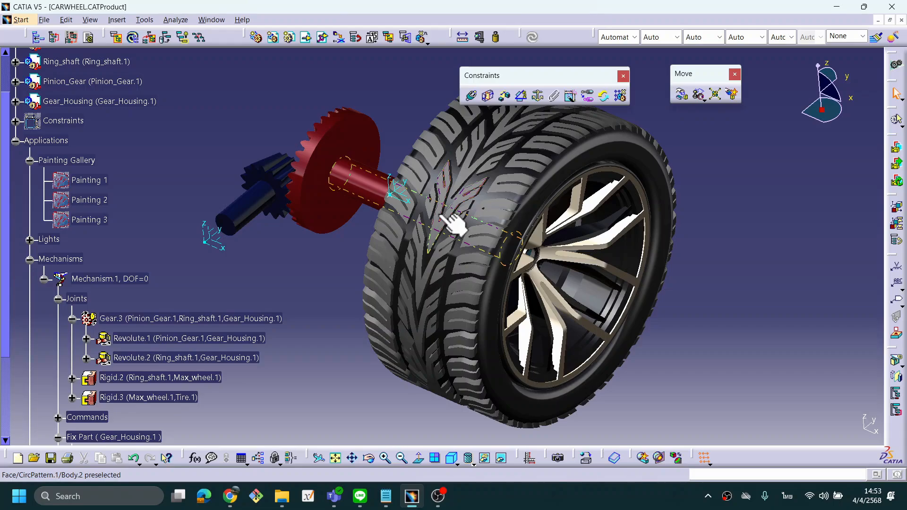
middle_drag(455, 226, 314, 225)
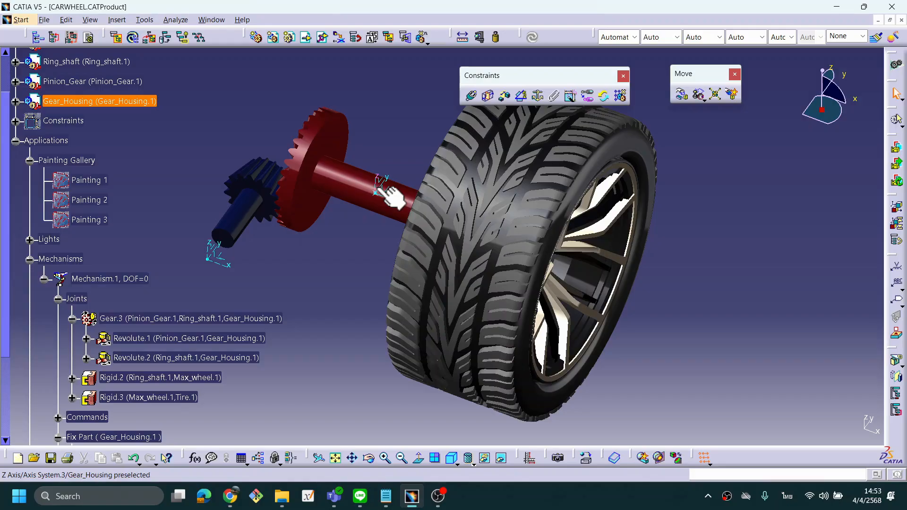
middle_drag(440, 249, 486, 256)
scroll(243, 213, up, 1)
middle_drag(207, 209, 204, 214)
Step: Expand the Gear_Housing part in the assembly tree and open its PartBody for editing in Part Design
click(15, 140)
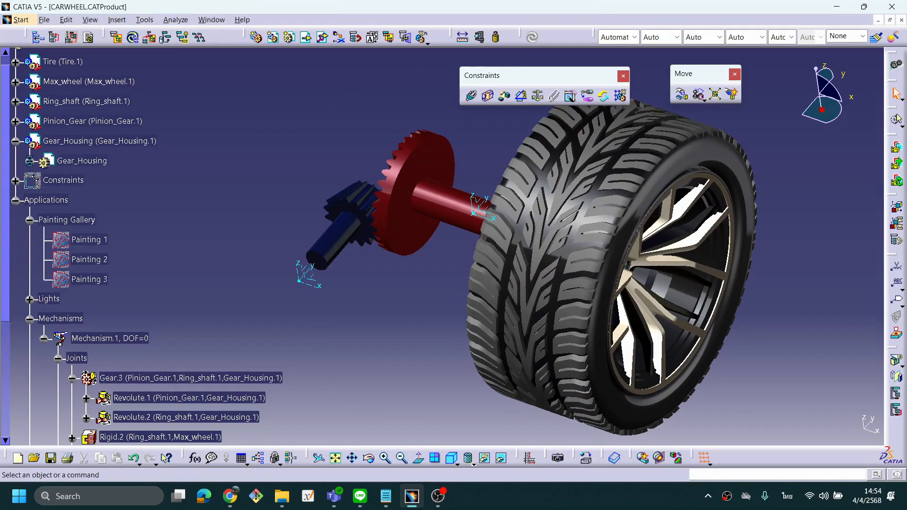
click(29, 161)
click(96, 261)
double_click(97, 261)
middle_drag(487, 244, 464, 291)
mouse_move(498, 190)
middle_down()
mouse_move(511, 204)
mouse_move(497, 205)
middle_up()
Step: Rearrange the floating toolbars to clear the view of the gear and wheel assembly
drag(648, 171, 231, 76)
drag(698, 110, 730, 73)
drag(723, 256, 797, 175)
Step: Create a positioned sketch in the Gear_Housing PartBody on the XY plane of Axis System.3, keeping the implicit origin and orientation
mouse_move(553, 249)
middle_down()
mouse_move(597, 260)
mouse_move(676, 251)
mouse_move(546, 294)
mouse_move(567, 308)
mouse_move(414, 223)
mouse_move(399, 239)
middle_up()
middle_drag(496, 282, 523, 272)
middle_drag(445, 201, 397, 222)
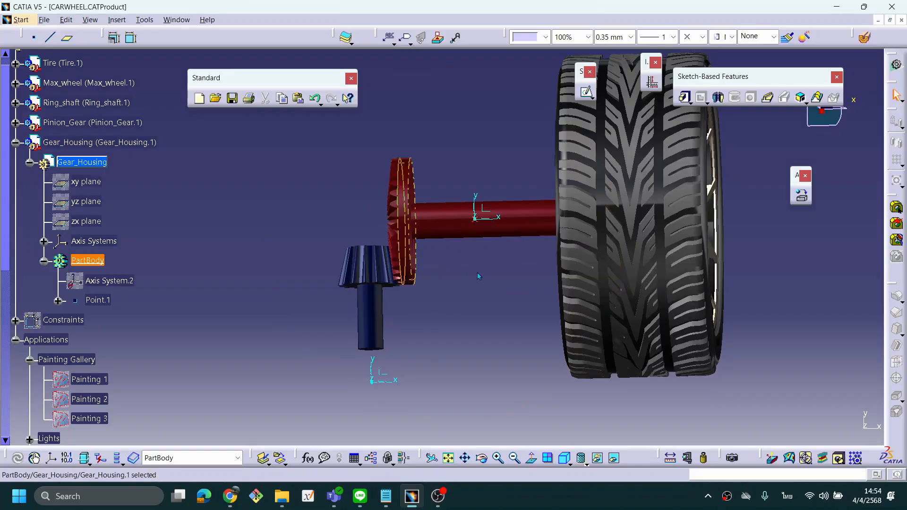
middle_drag(264, 246, 277, 243)
middle_drag(373, 272, 494, 291)
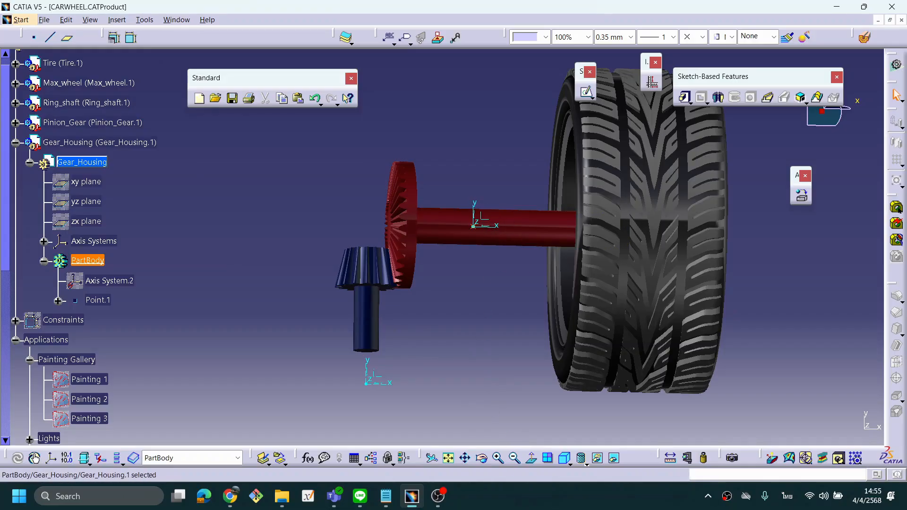
click(543, 507)
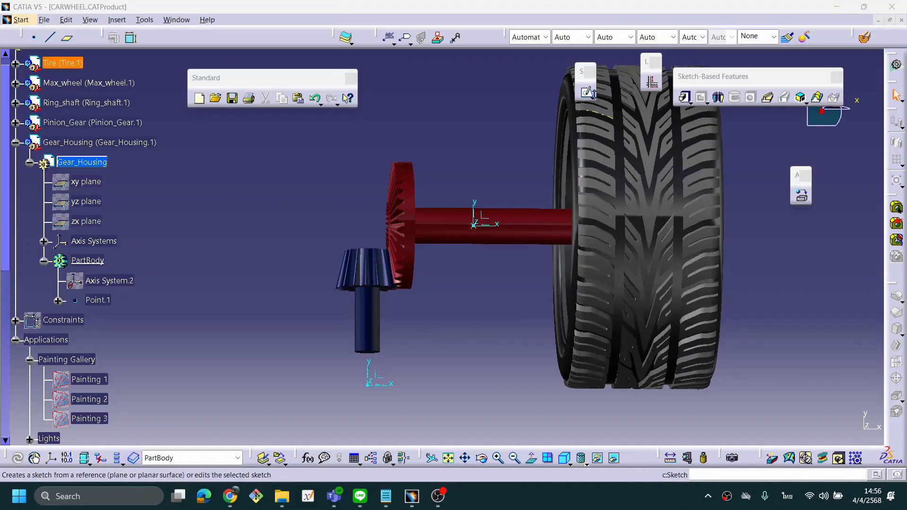
click(588, 92)
click(594, 98)
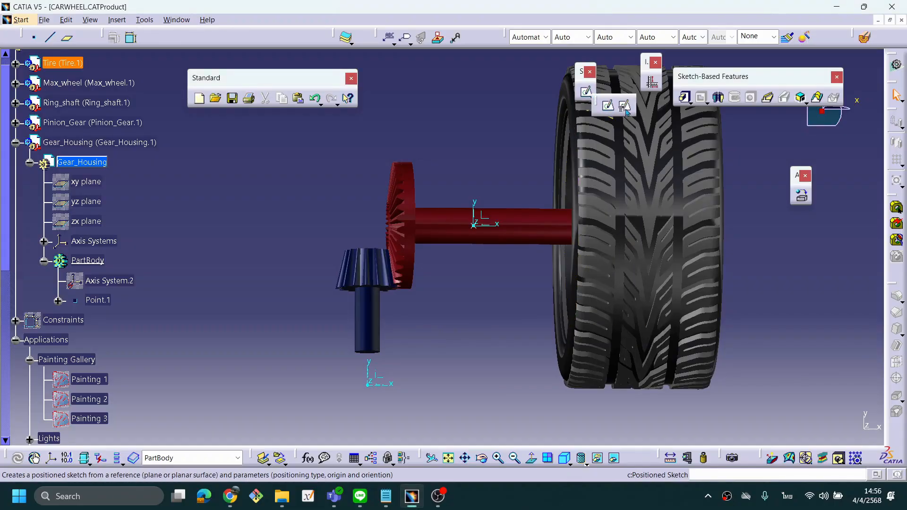
click(629, 111)
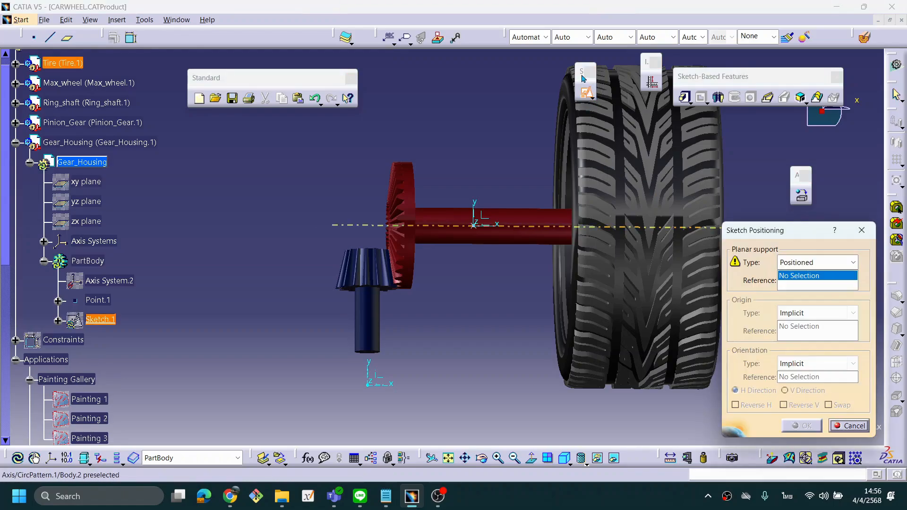
drag(535, 78, 431, 77)
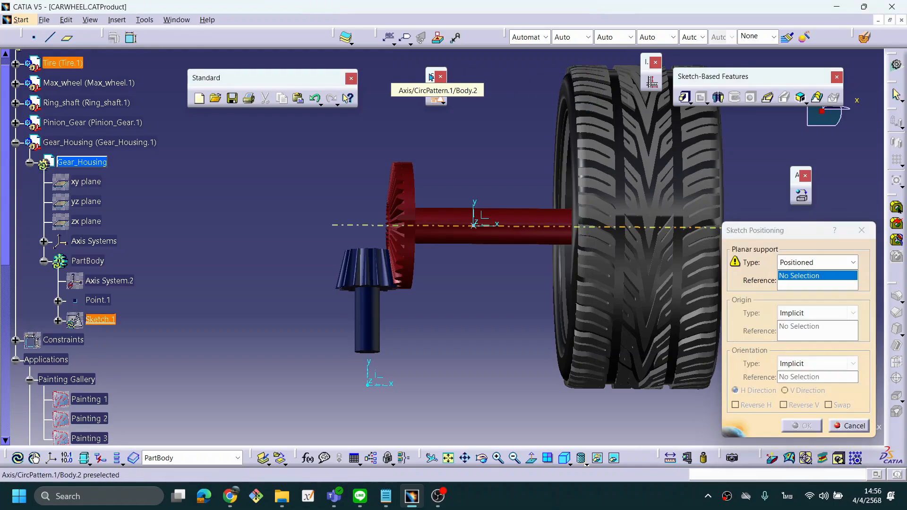
middle_drag(518, 349, 409, 319)
middle_drag(437, 396, 435, 393)
middle_drag(393, 310, 432, 299)
click(452, 217)
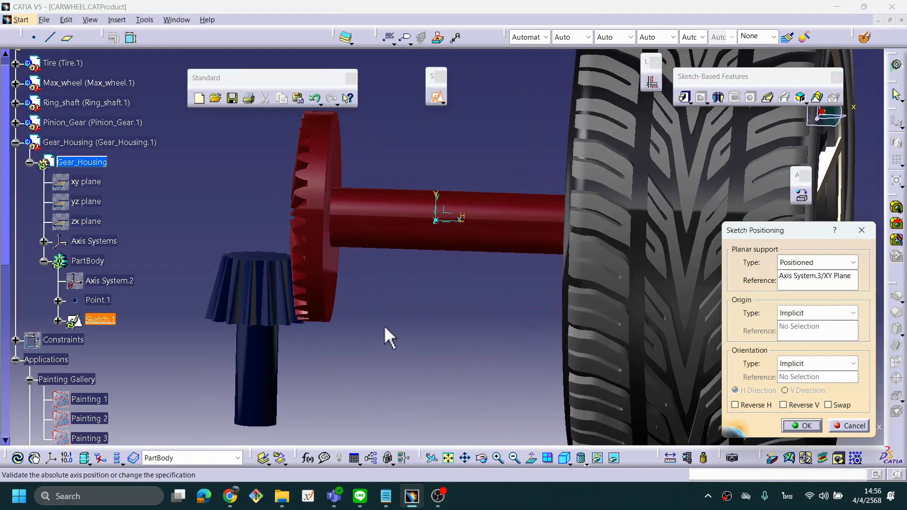
middle_drag(462, 335, 509, 314)
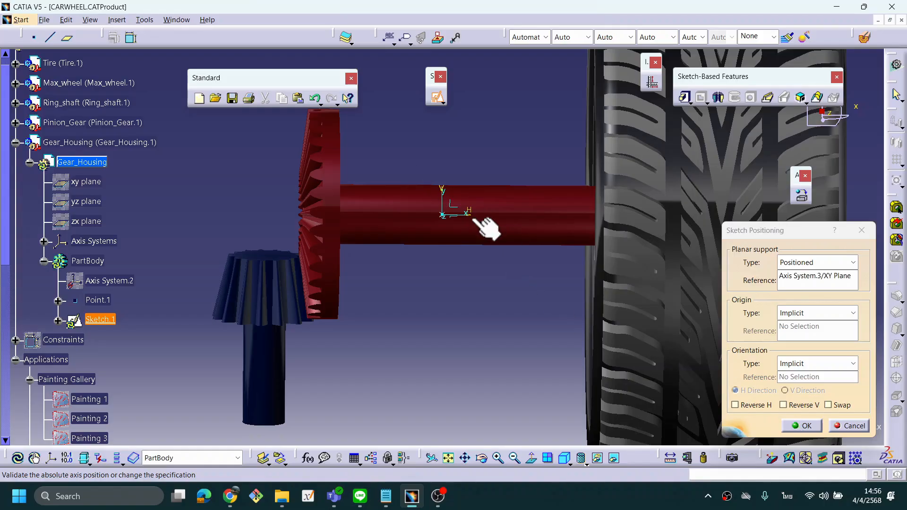
click(804, 424)
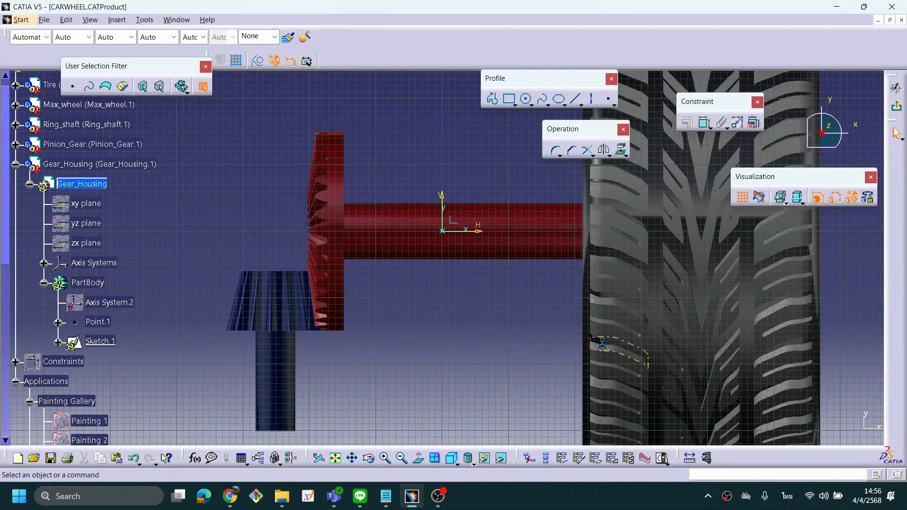
mouse_move(522, 322)
middle_down()
mouse_move(556, 306)
mouse_move(563, 312)
mouse_move(553, 293)
mouse_move(589, 343)
middle_up()
click(556, 305)
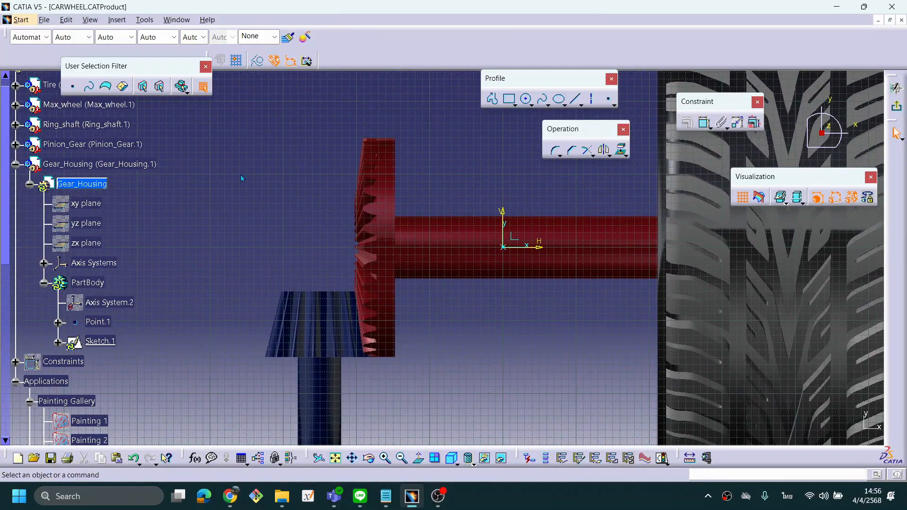
mouse_move(487, 356)
middle_down()
mouse_move(501, 314)
mouse_move(467, 334)
middle_up()
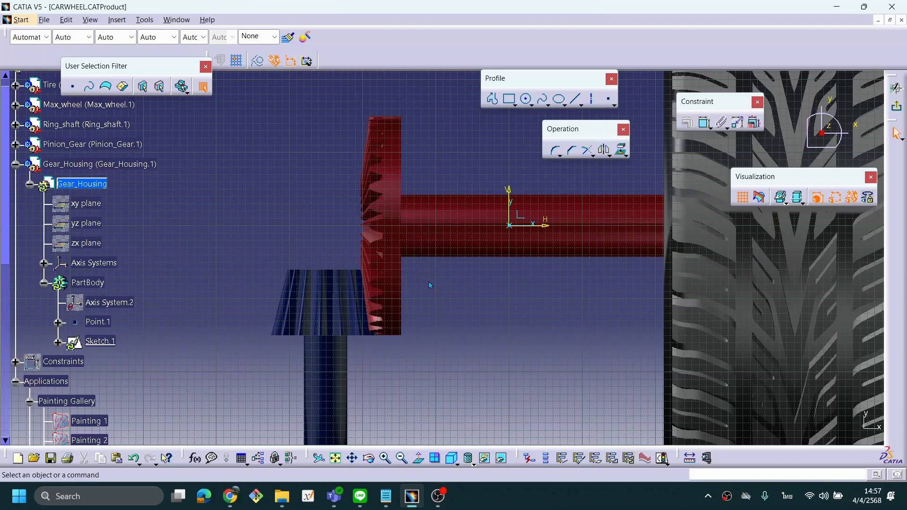
middle_drag(569, 207, 572, 226)
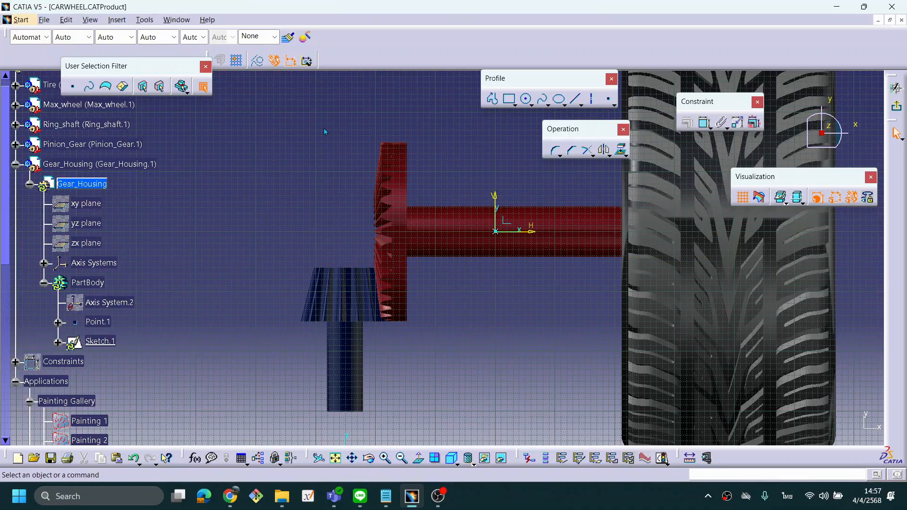
mouse_move(534, 211)
middle_down()
mouse_move(531, 222)
mouse_move(521, 212)
middle_up()
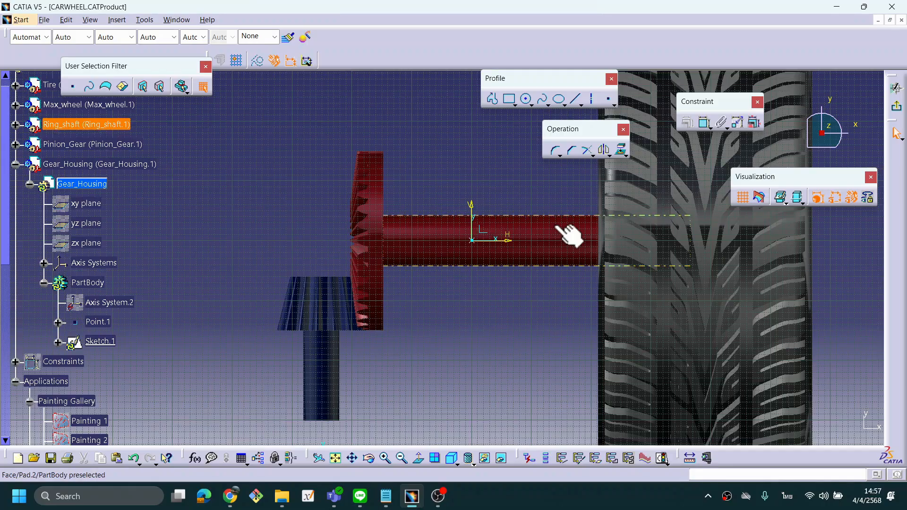
middle_drag(528, 224, 554, 218)
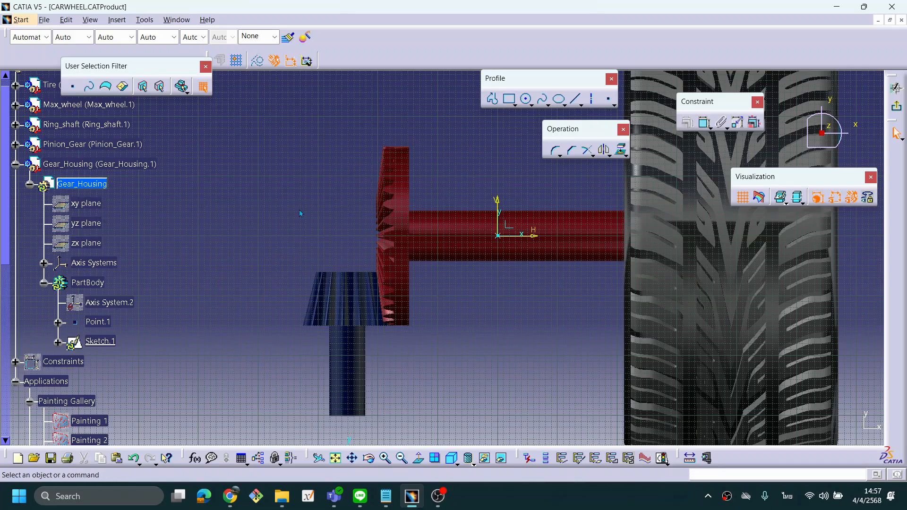
click(492, 98)
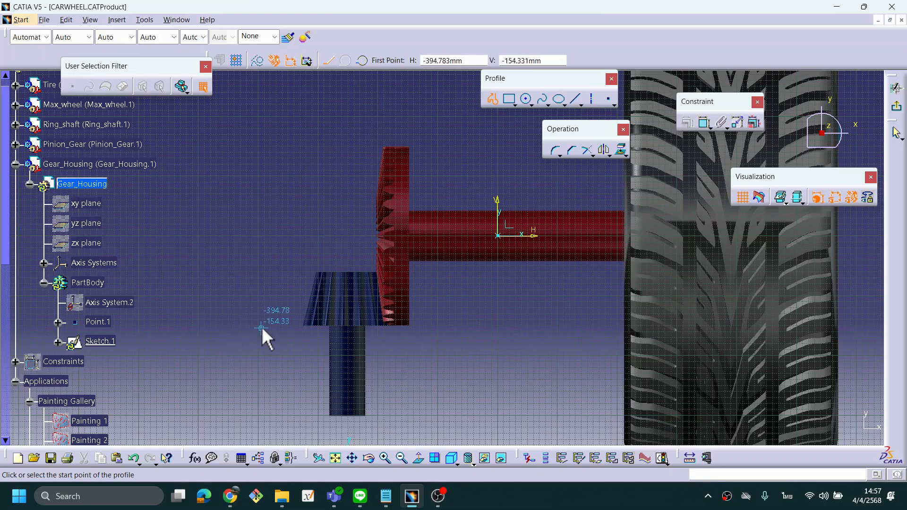
click(286, 335)
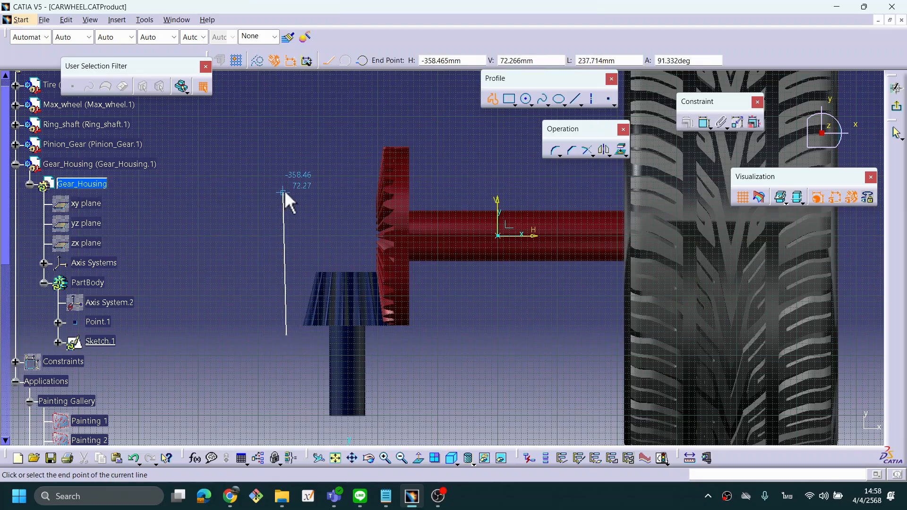
click(493, 98)
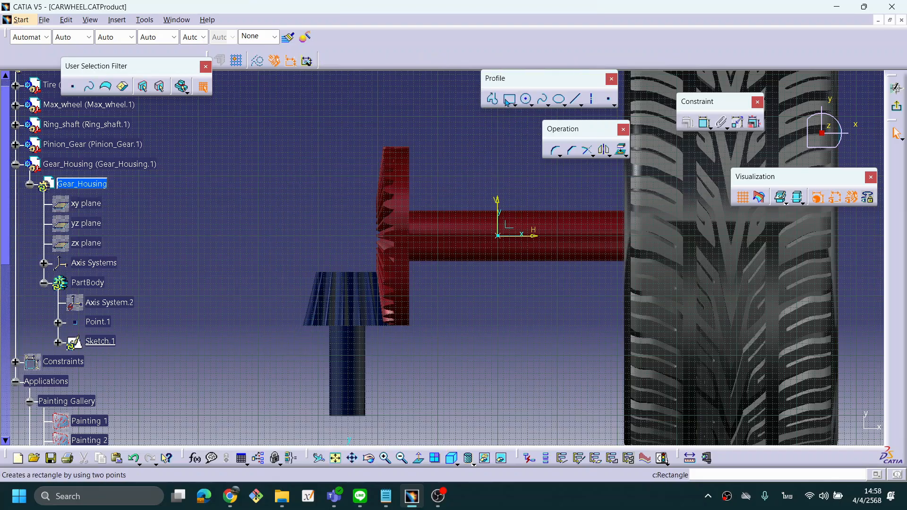
Step: Sketch a rectangle about 368 mm high around the ring gear and pinion head as the housing outline
click(509, 99)
click(265, 127)
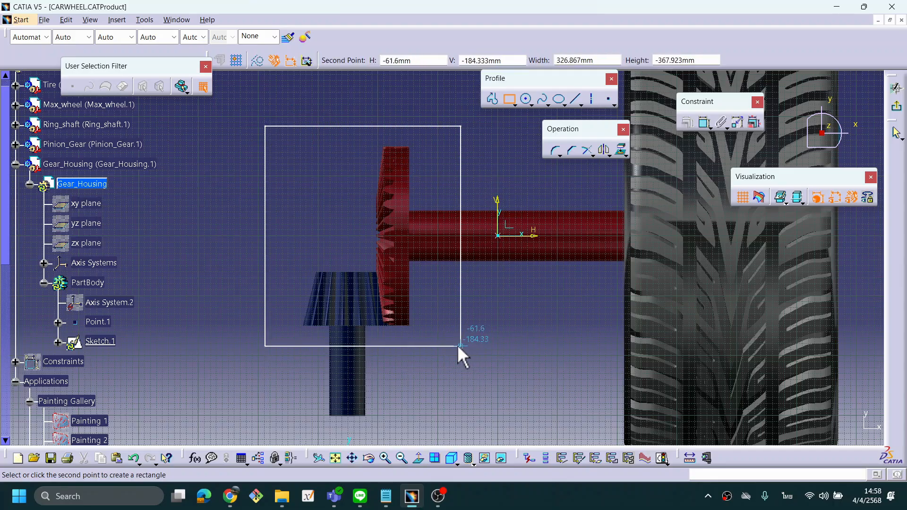
click(444, 346)
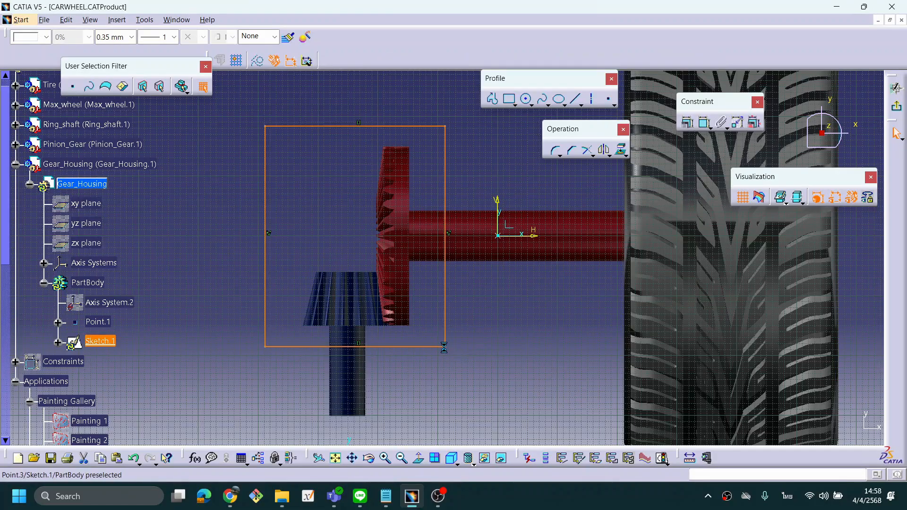
click(483, 358)
mouse_move(446, 275)
middle_down()
mouse_move(445, 263)
mouse_move(464, 277)
middle_up()
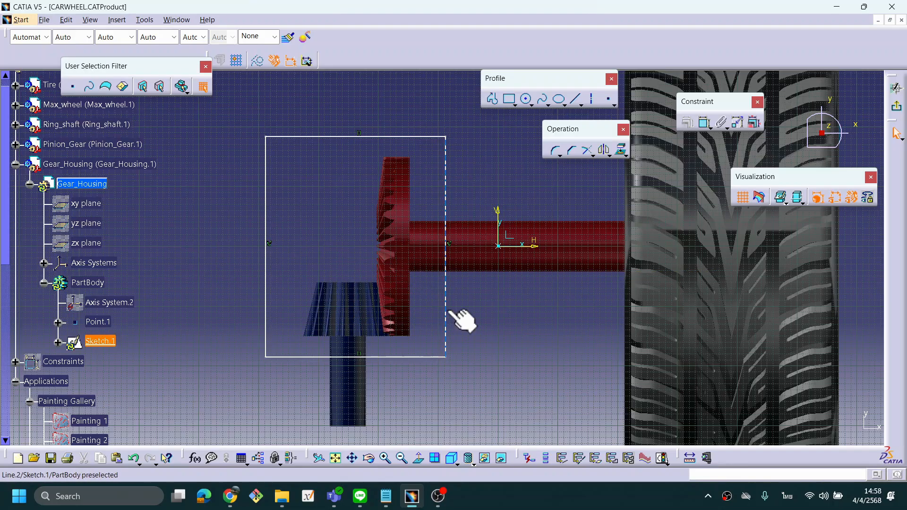
middle_drag(491, 325, 488, 326)
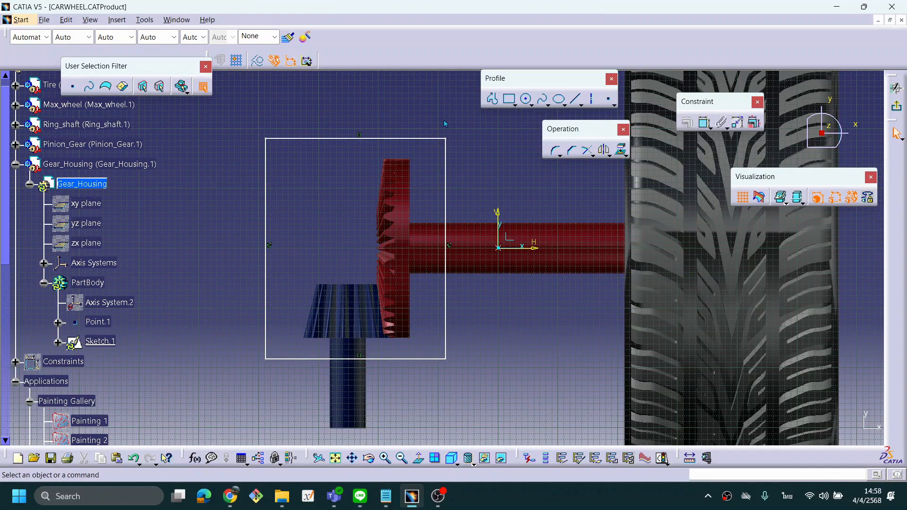
Step: Round the rectangle's two upper corners with radii of about 67 mm on the left and 86 mm on the right
click(555, 150)
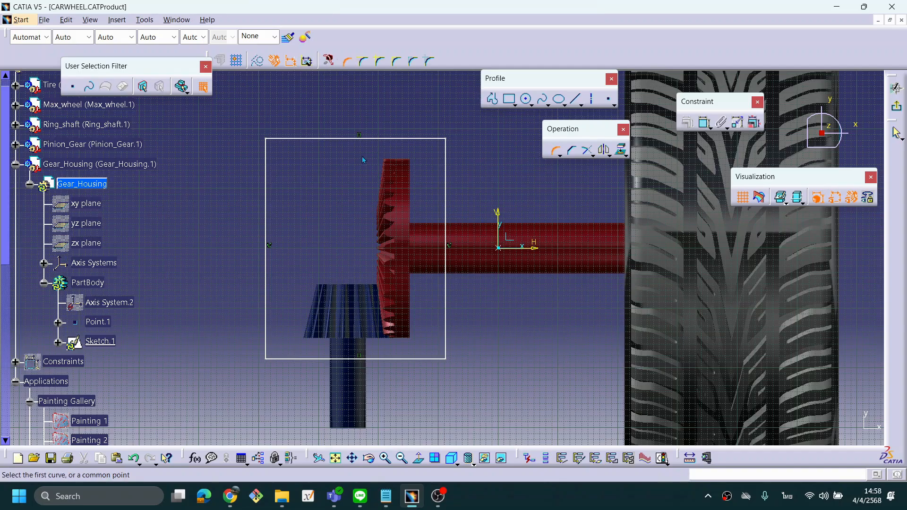
click(285, 140)
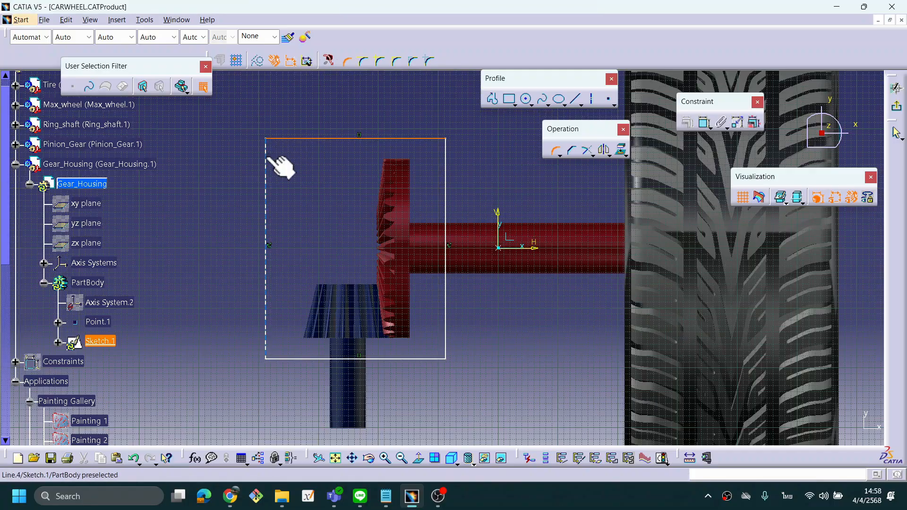
click(274, 158)
click(276, 152)
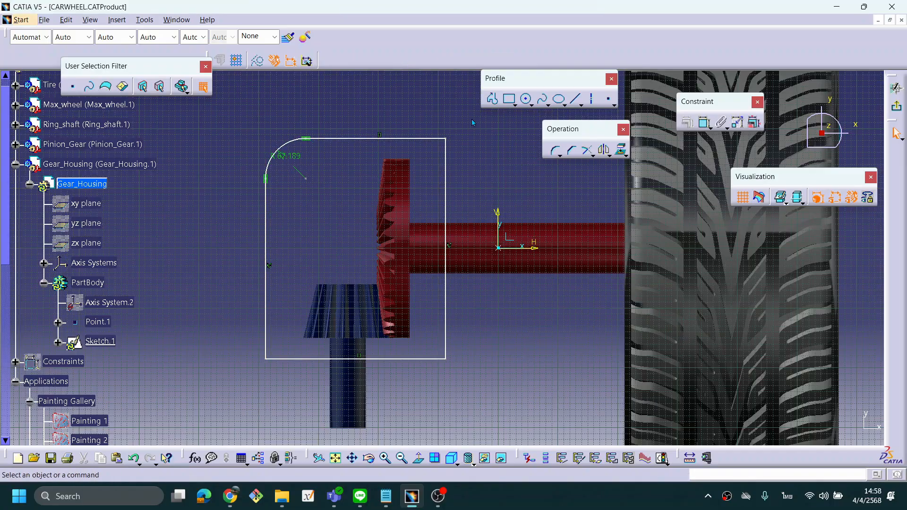
click(555, 150)
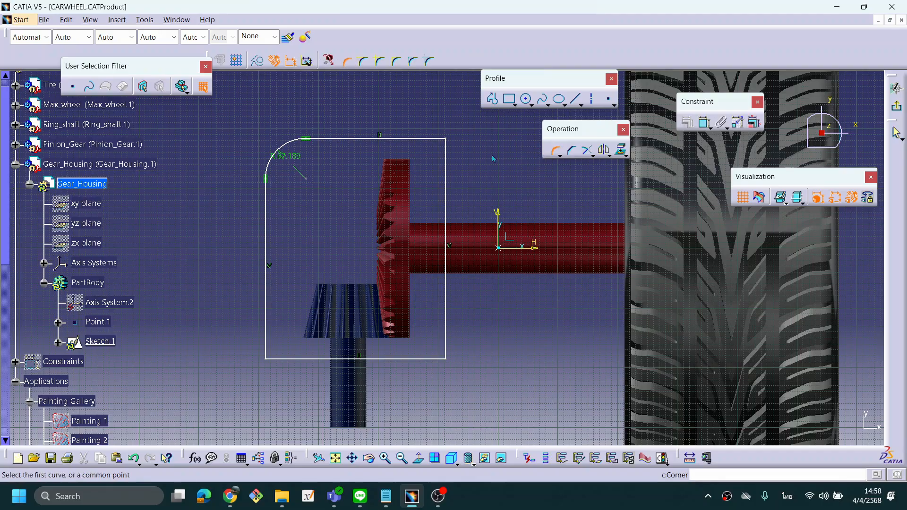
click(446, 140)
click(433, 155)
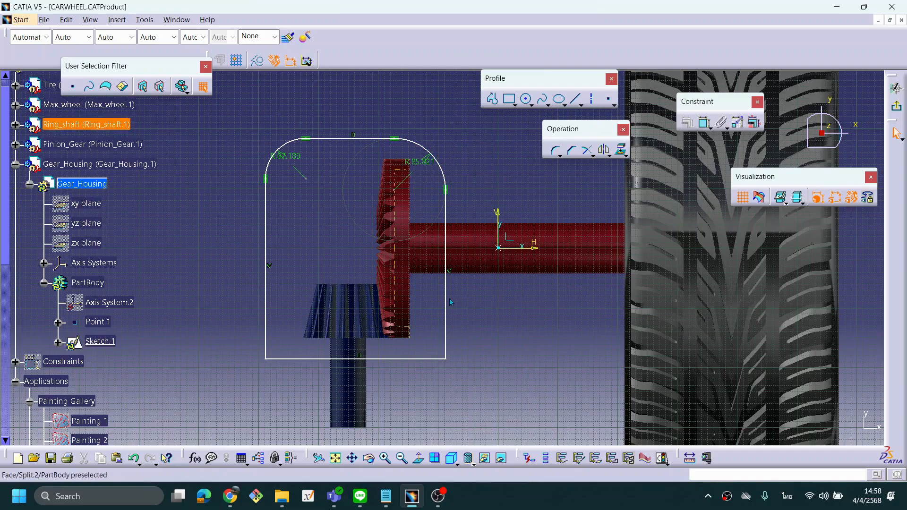
Step: Round the rectangle's two lower corners with radii of about 75 mm each
click(555, 150)
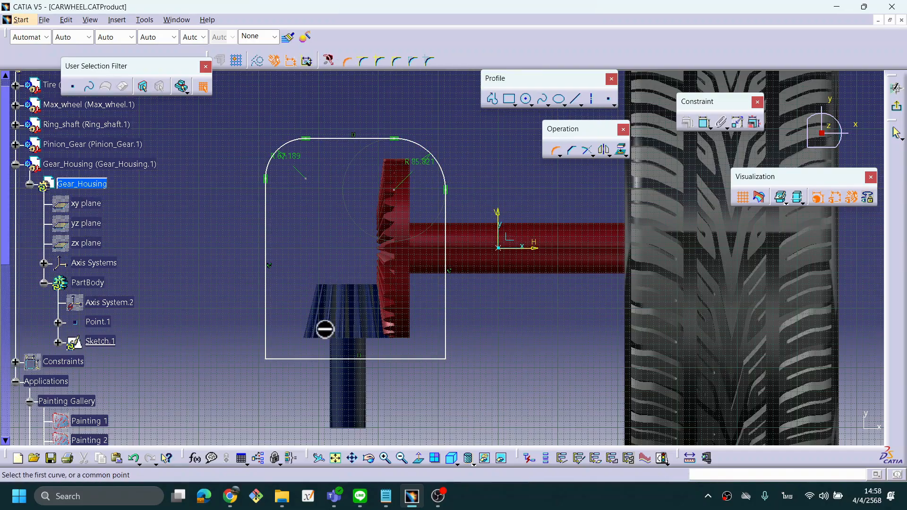
click(267, 357)
click(286, 337)
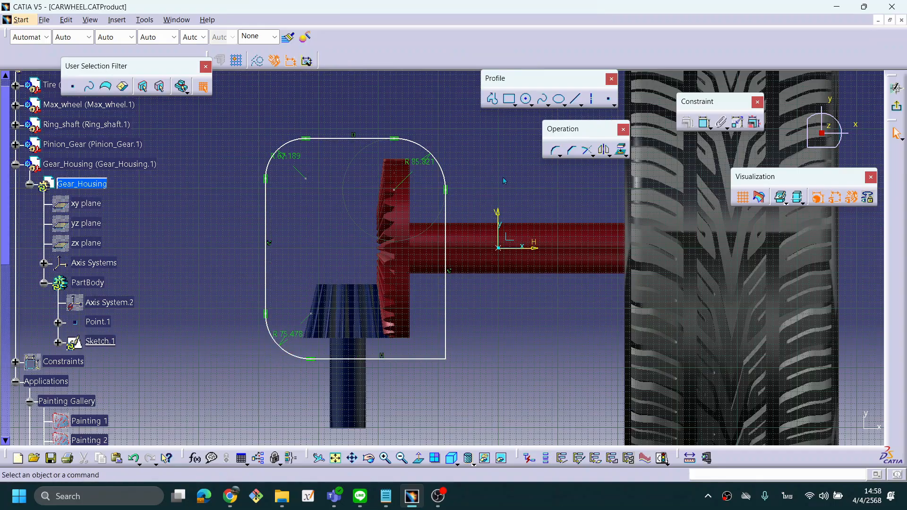
click(555, 151)
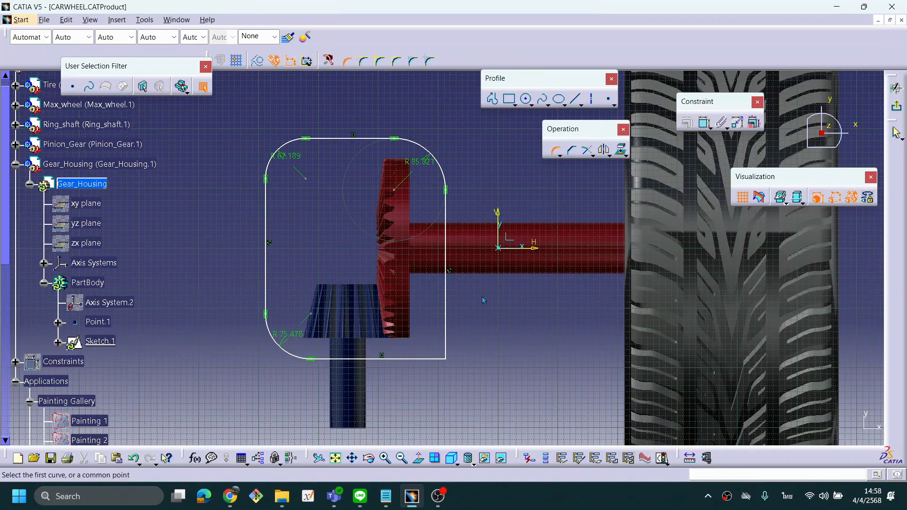
click(447, 361)
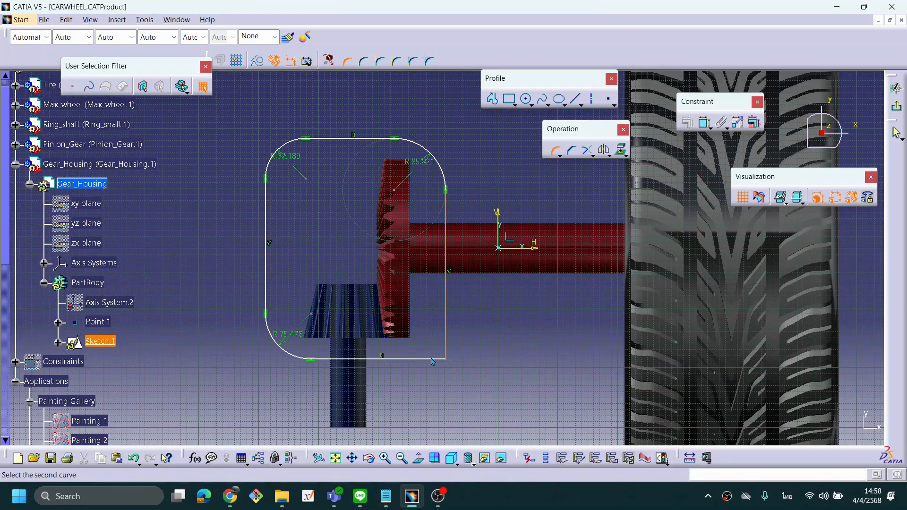
click(433, 360)
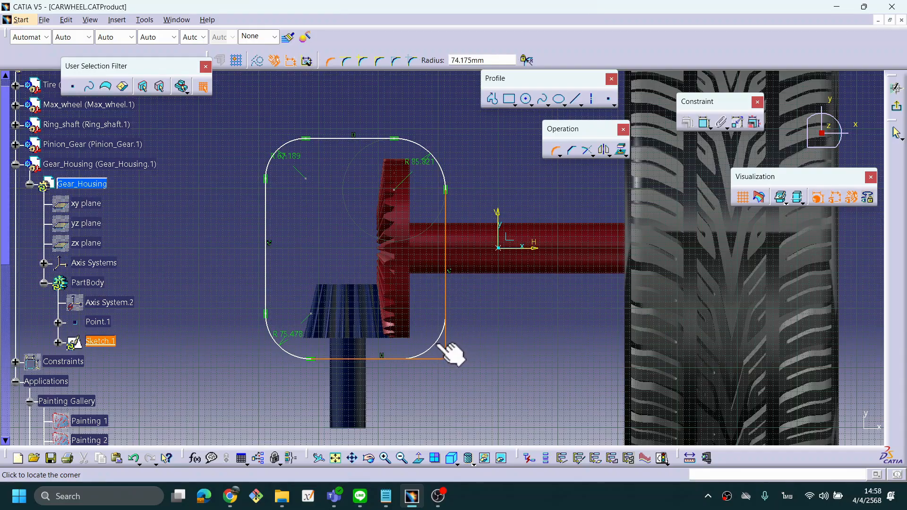
key(Escape)
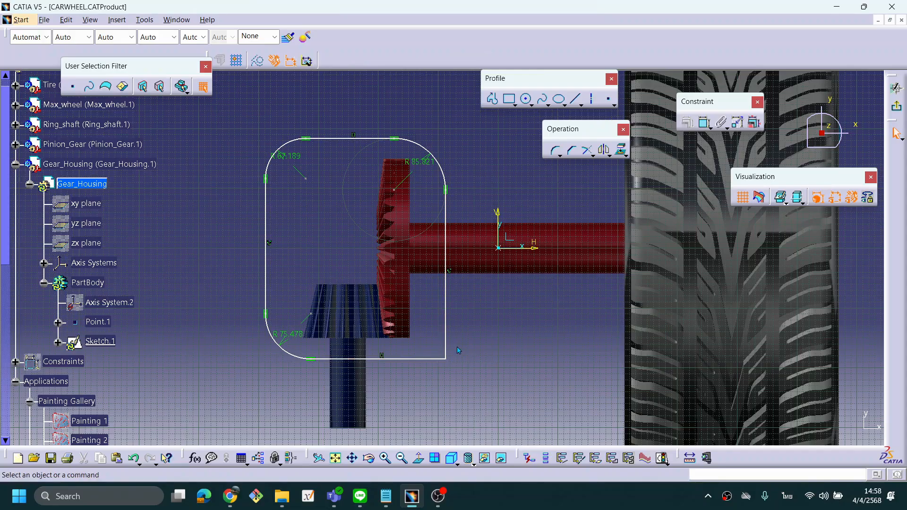
click(555, 150)
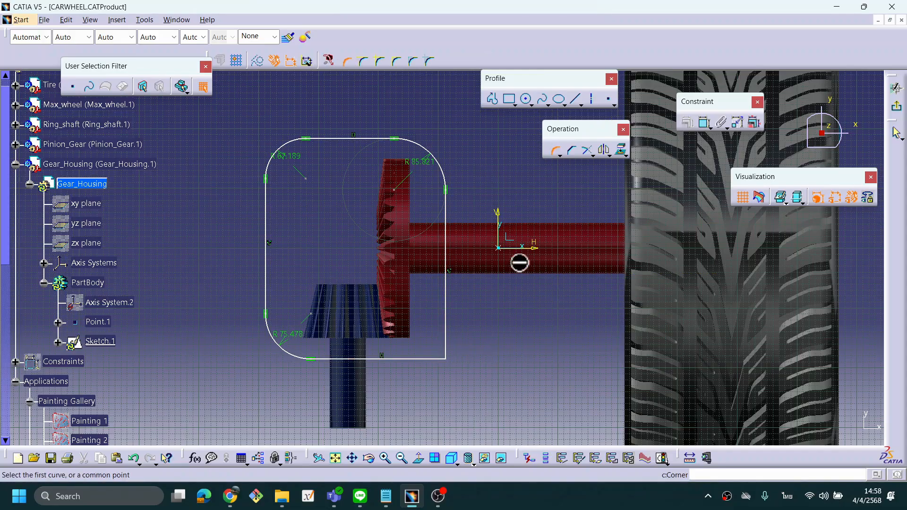
click(447, 360)
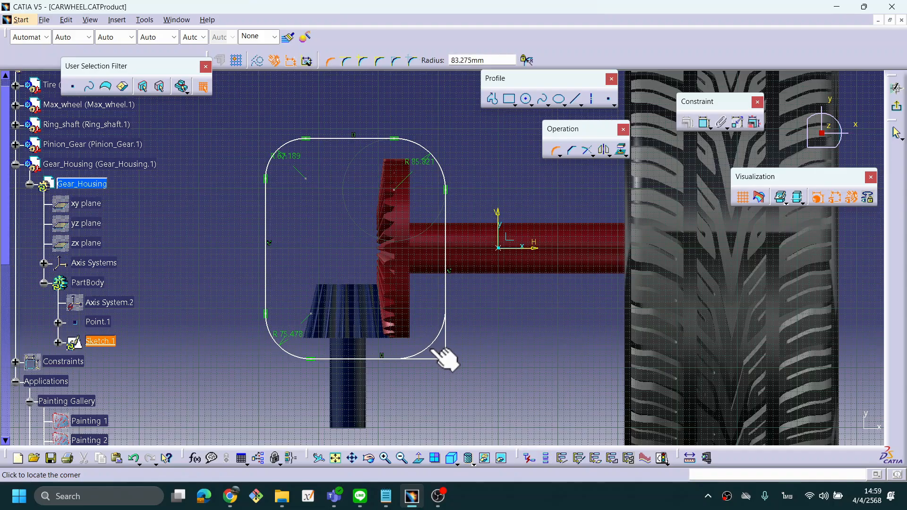
click(430, 348)
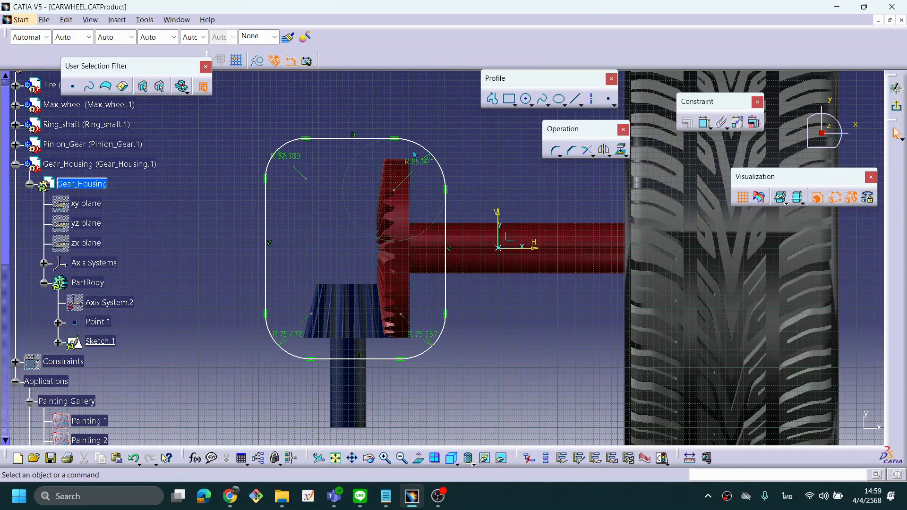
Step: Set the radii of the housing outline's two upper corners to 65 mm
double_click(296, 165)
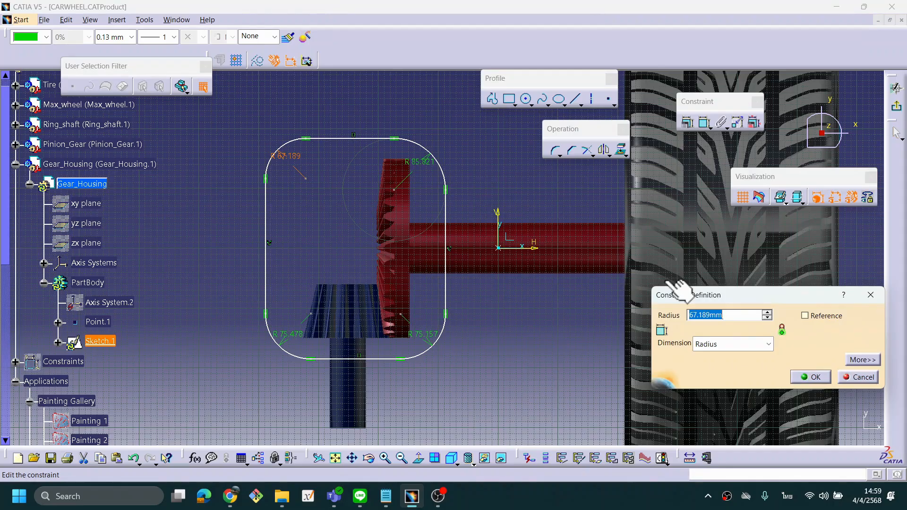
text(65)
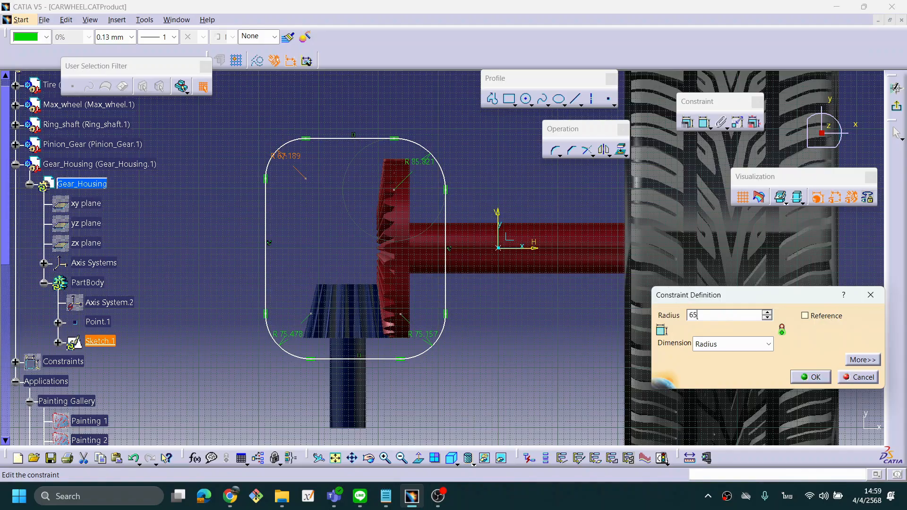
key(Return)
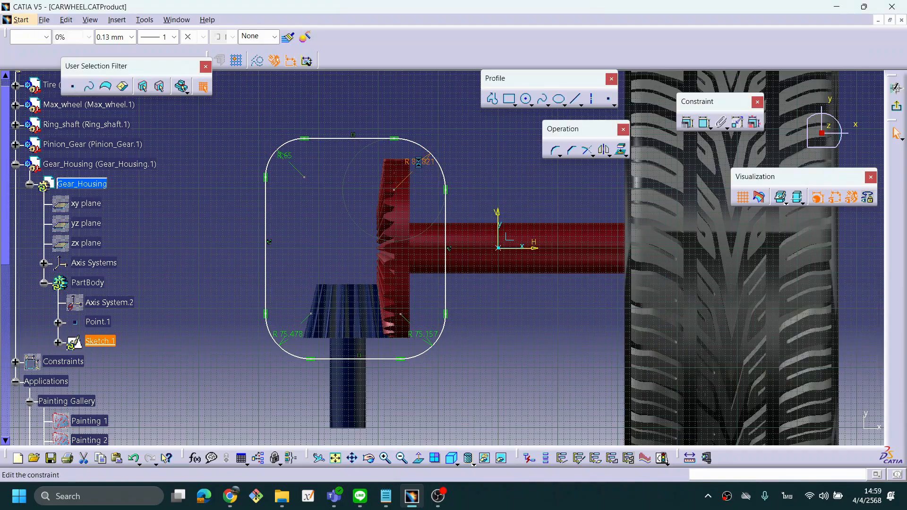
double_click(422, 166)
text(65)
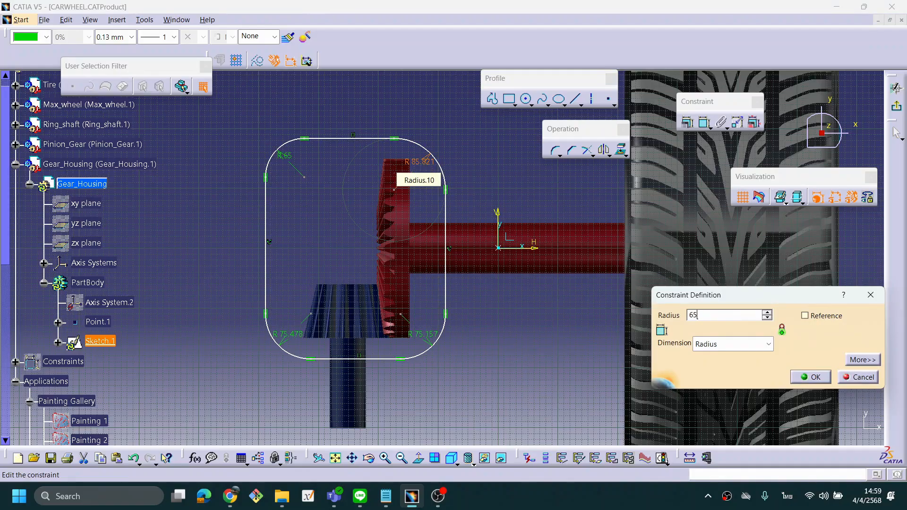
click(810, 377)
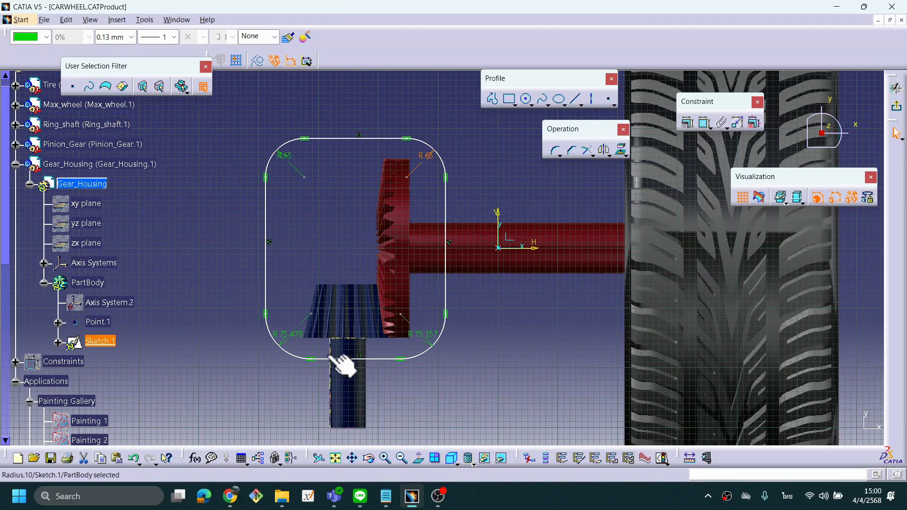
Step: Set the radii of the housing outline's two lower corners to 65 mm
double_click(294, 336)
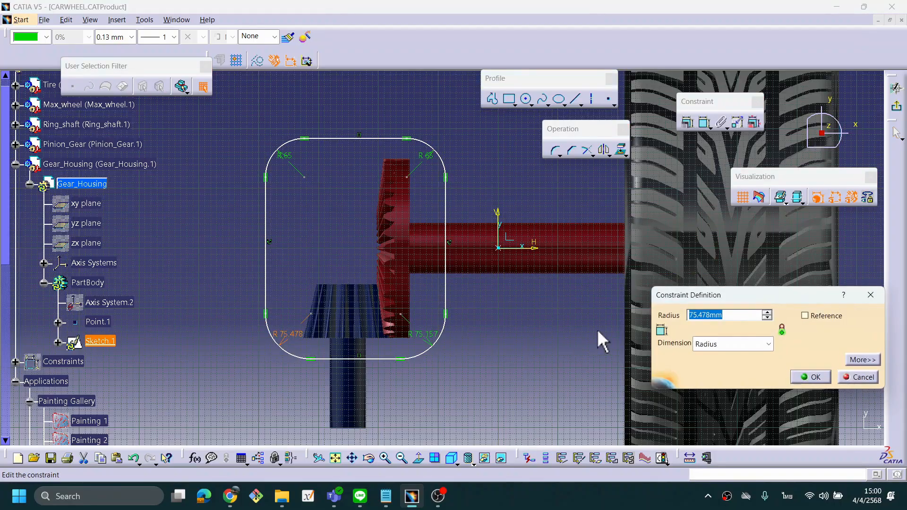
text(60)
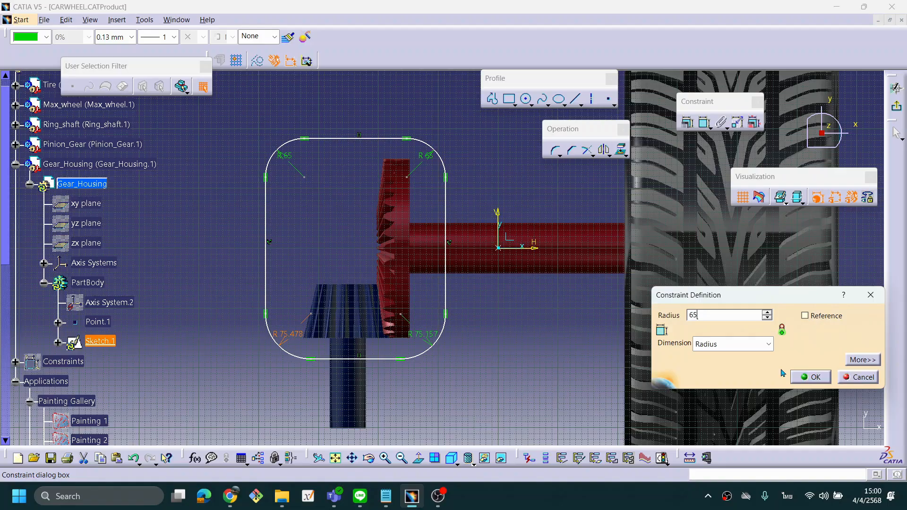
click(809, 380)
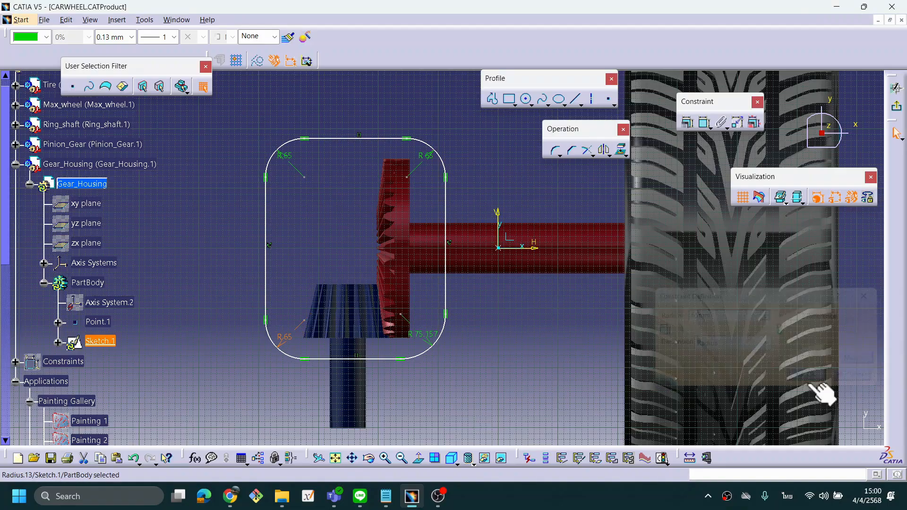
double_click(427, 335)
text(65)
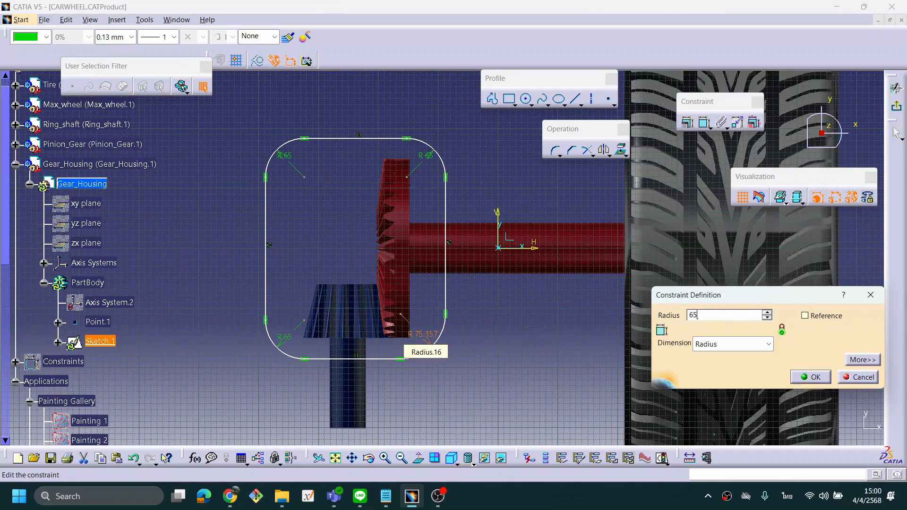
click(803, 376)
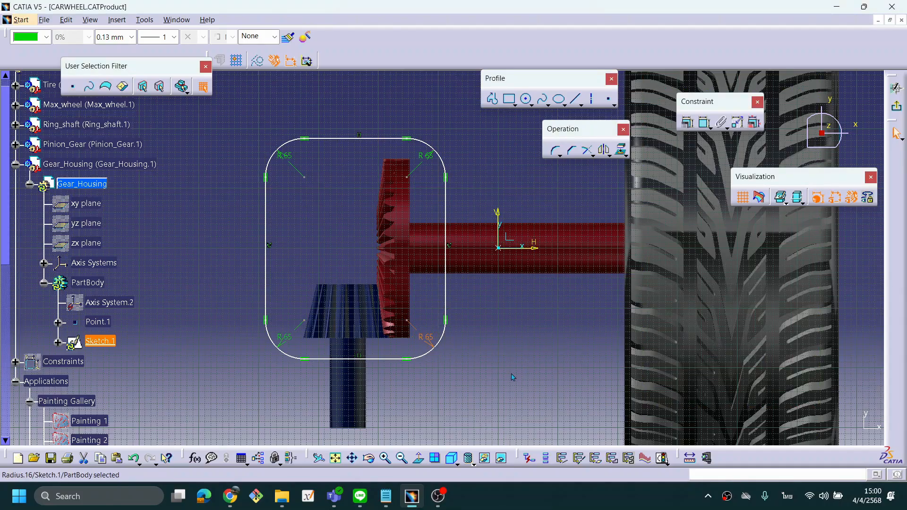
click(513, 369)
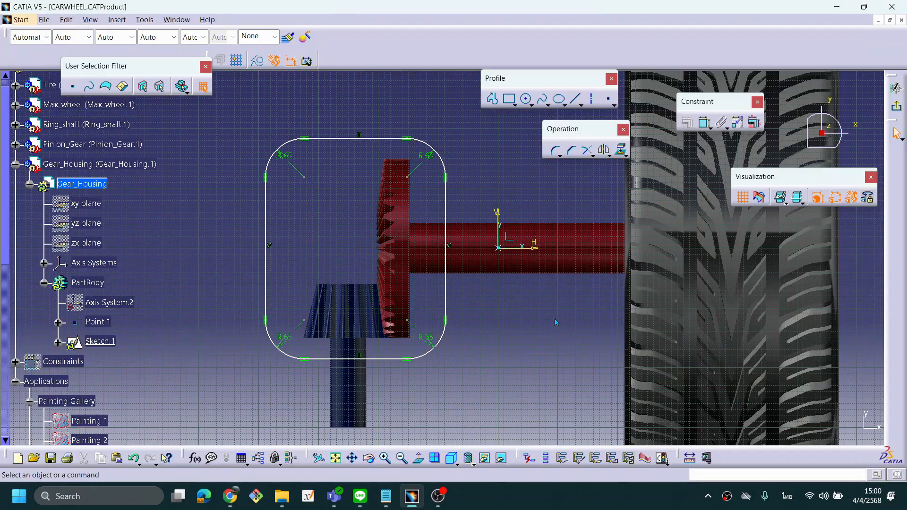
Step: Dimension the outline's left side from the sketch's vertical axis and set the distance to 385 mm
click(704, 122)
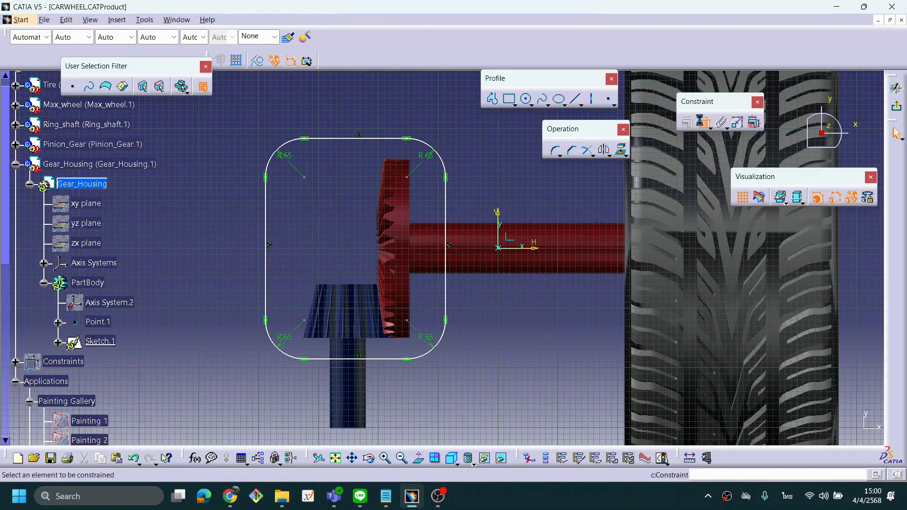
click(513, 230)
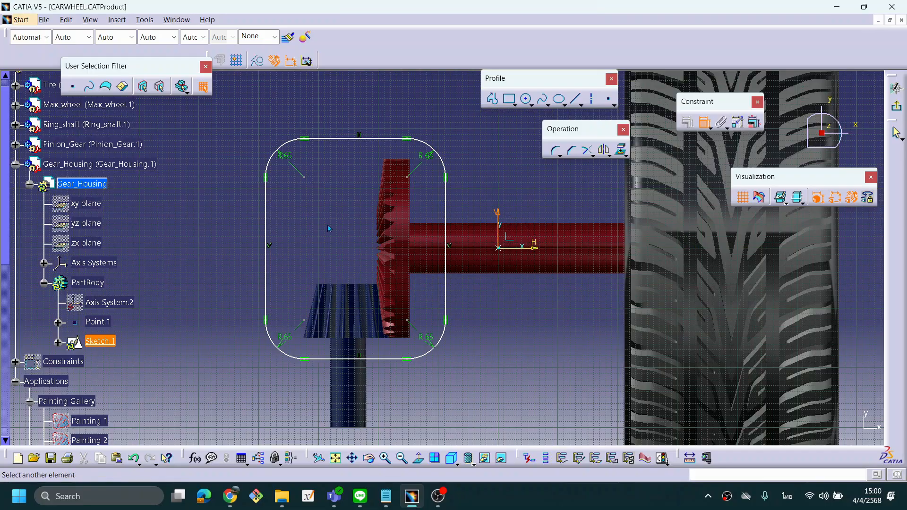
click(267, 233)
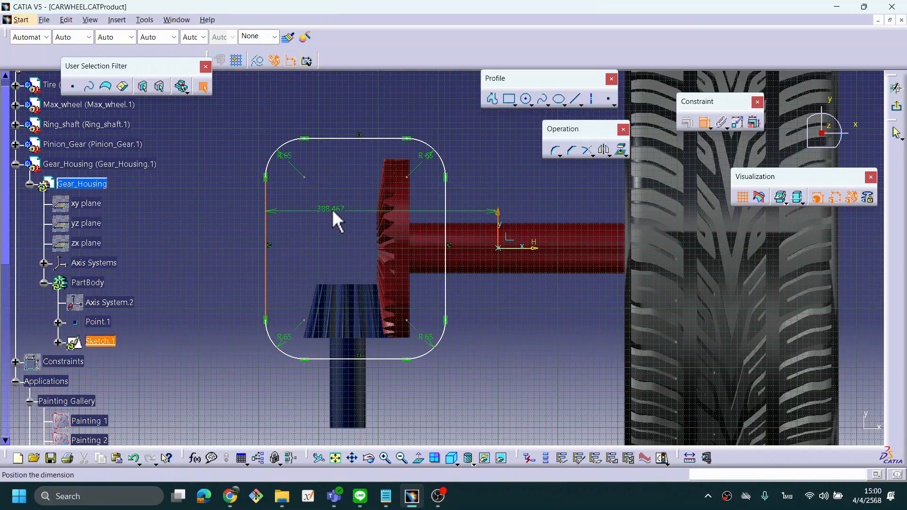
double_click(354, 216)
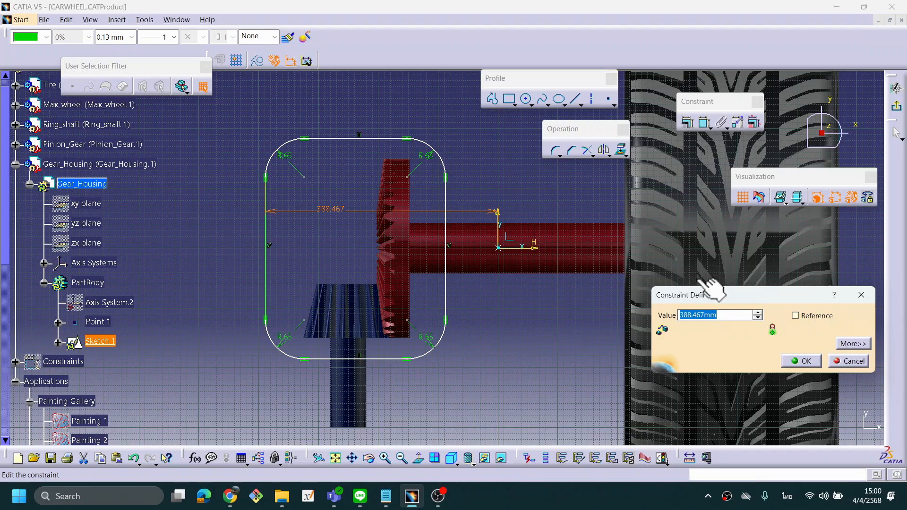
text(385)
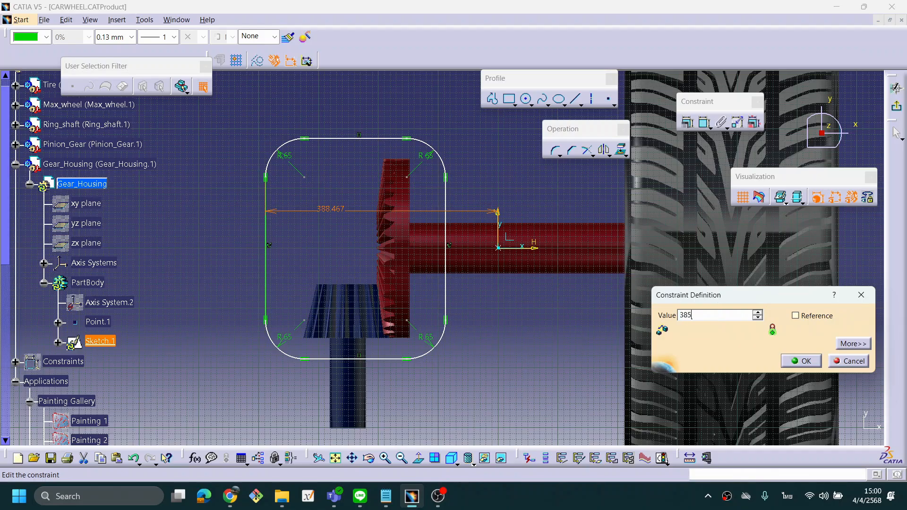
key(Return)
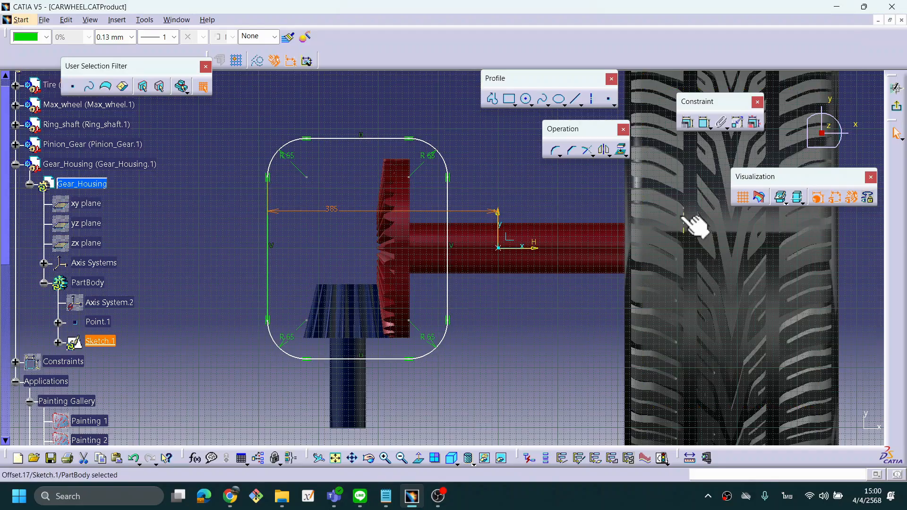
Step: Dimension the outline's right side from the sketch's vertical axis and set the distance to 80 mm
click(705, 122)
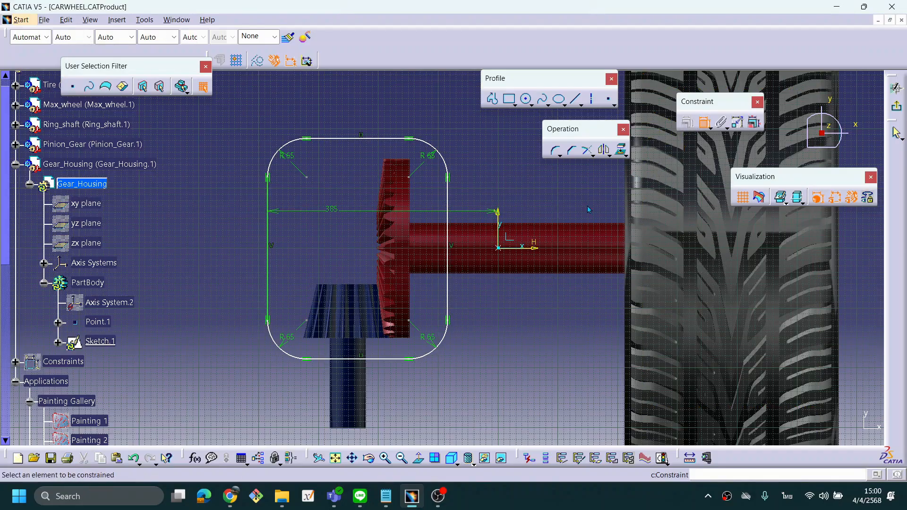
click(500, 230)
click(448, 231)
click(482, 177)
double_click(482, 177)
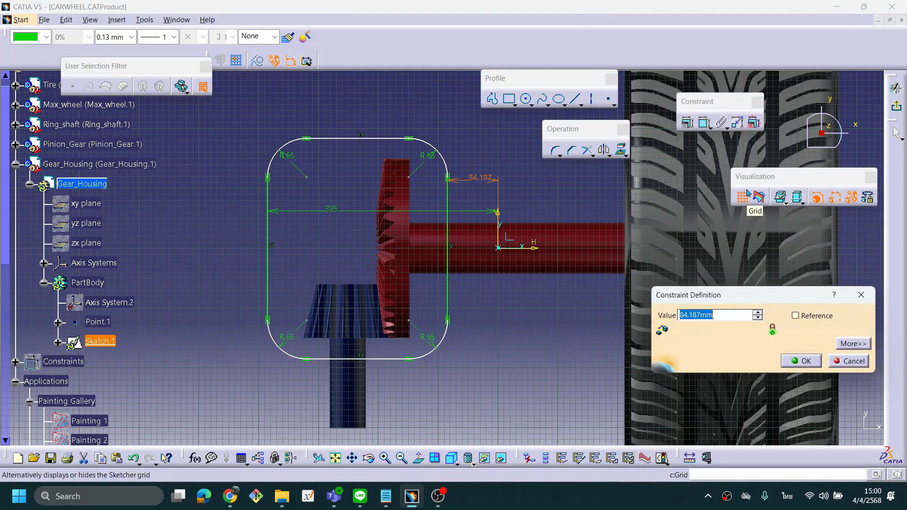
text(80mm)
key(Return)
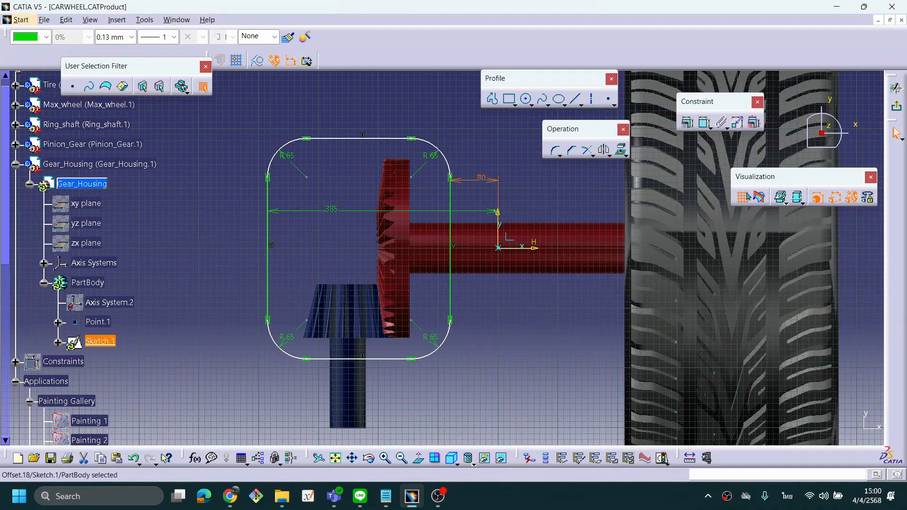
click(705, 124)
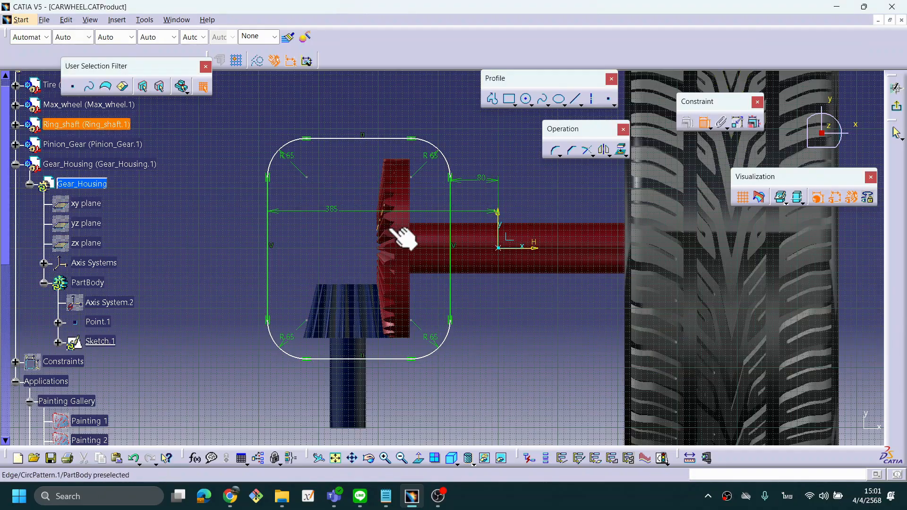
click(538, 248)
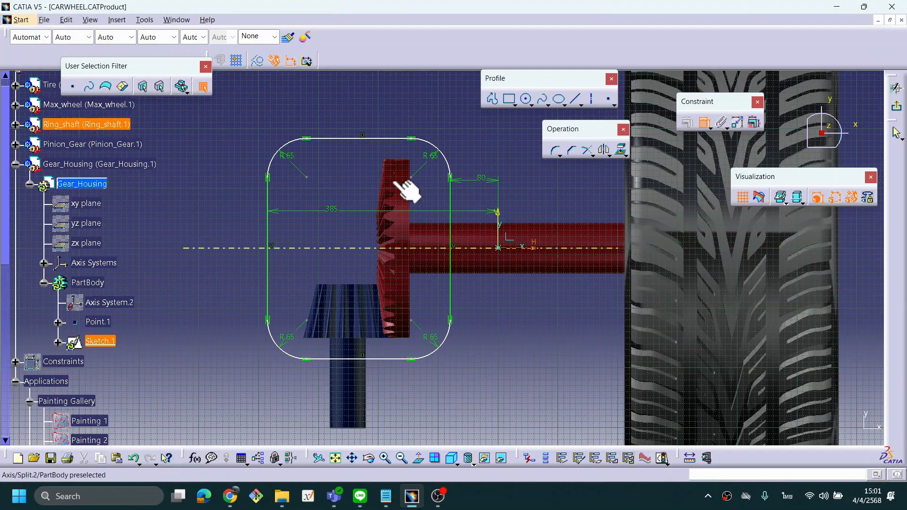
click(704, 123)
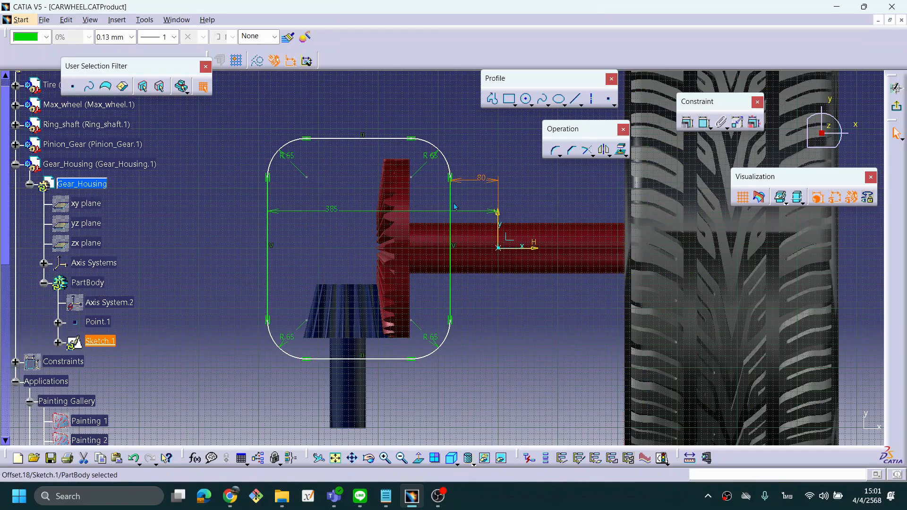
Step: Constrain the housing outline's top and bottom lines to be symmetric about the sketch's horizontal axis
click(394, 359)
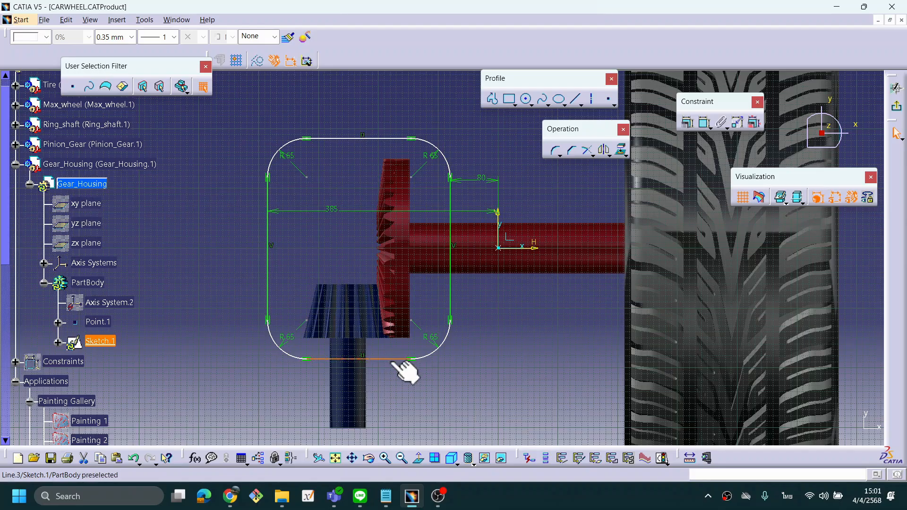
ctrl+click(385, 138)
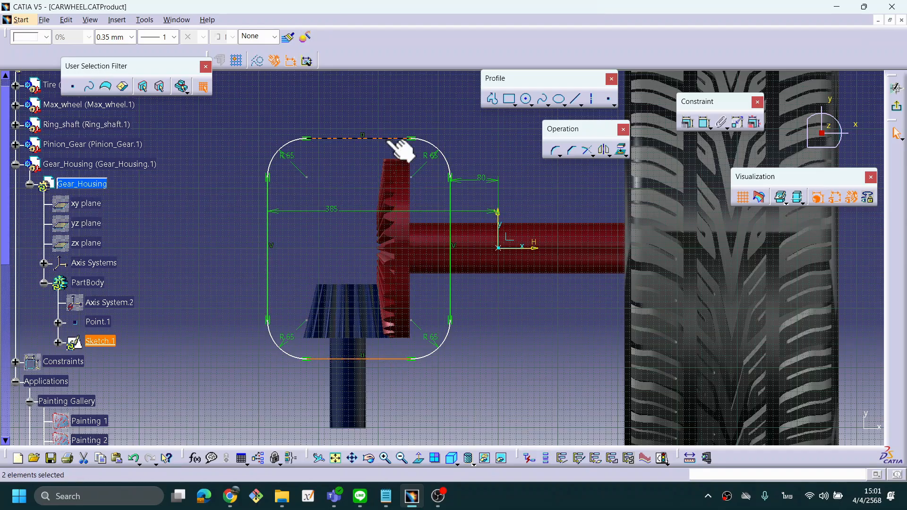
ctrl+click(536, 245)
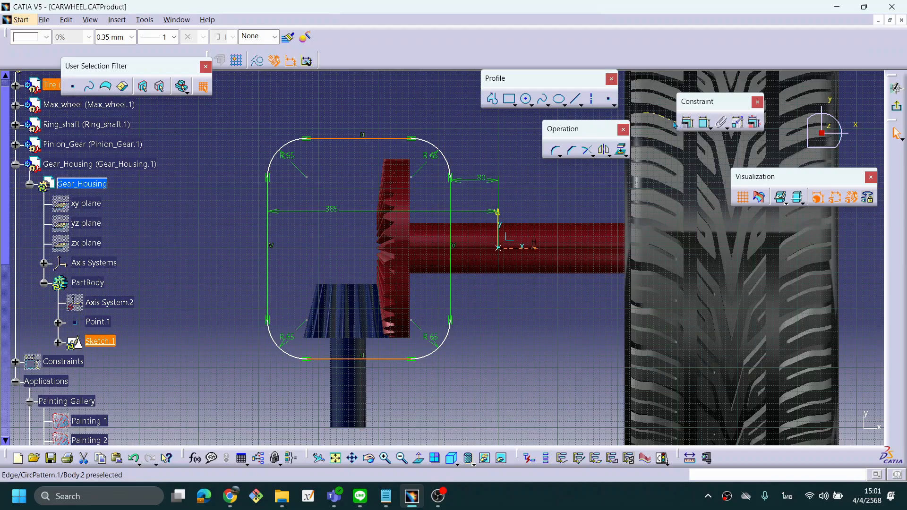
drag(368, 85, 371, 86)
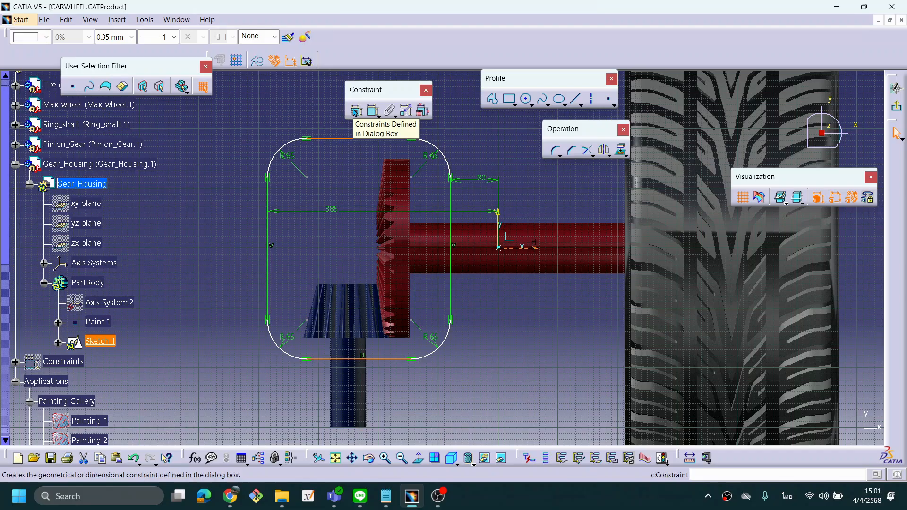
click(355, 111)
drag(766, 229, 664, 74)
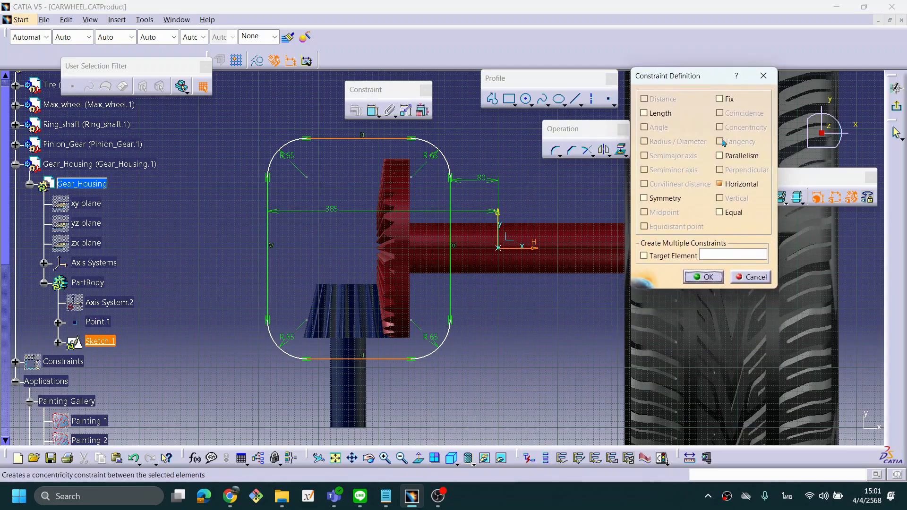
click(644, 198)
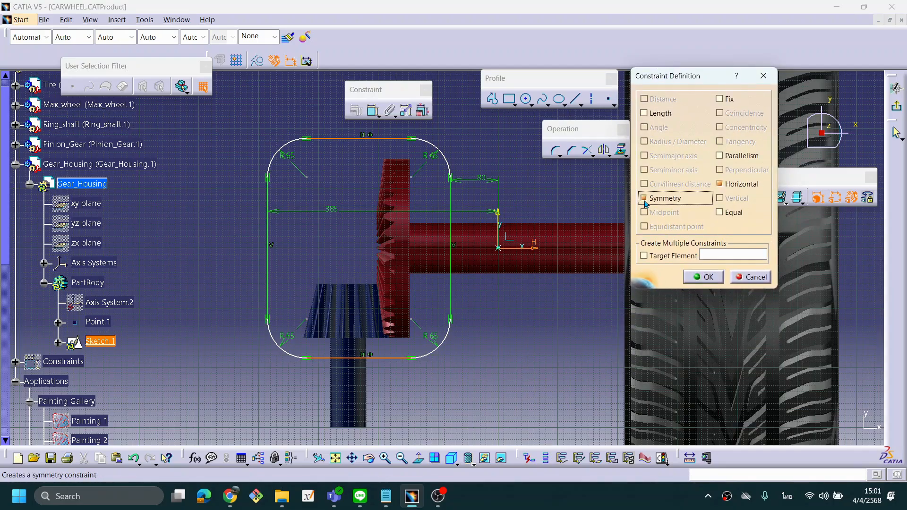
click(703, 277)
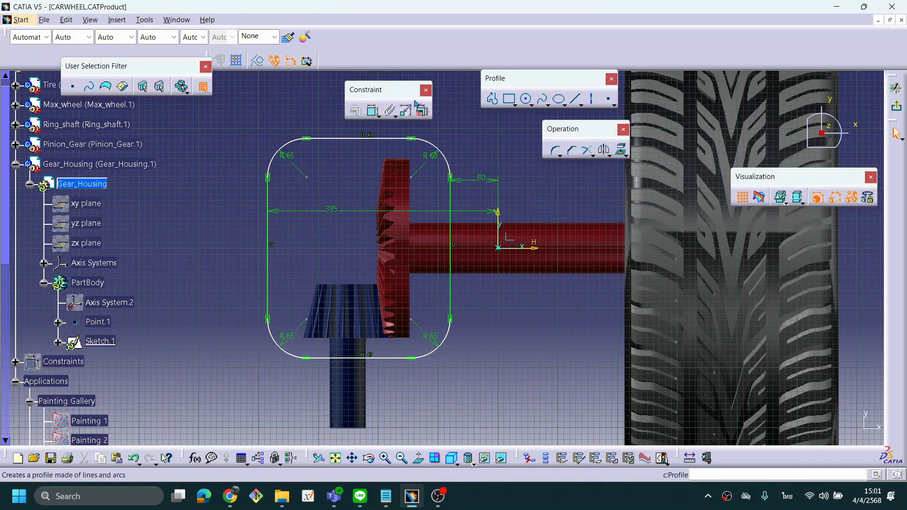
Step: Dimension the outline's top line from the sketch's horizontal axis and set the distance to 180 mm
click(373, 111)
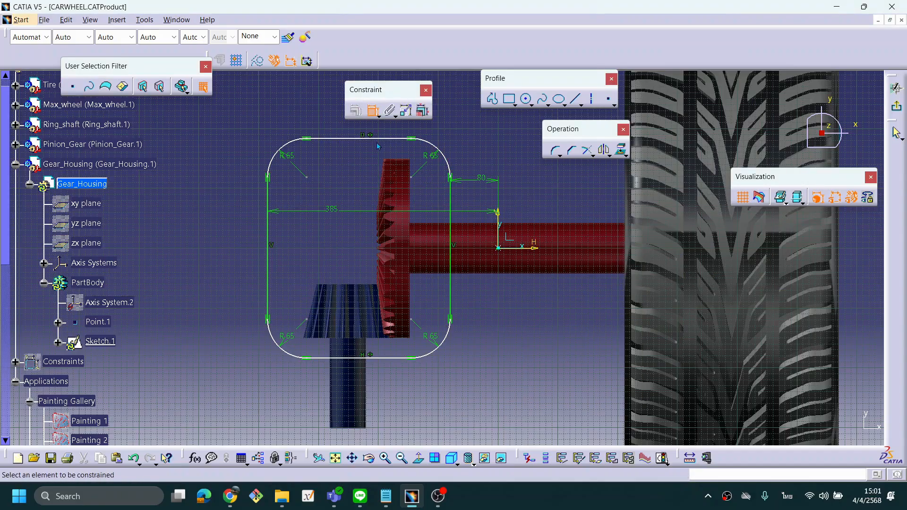
click(400, 138)
click(535, 247)
click(542, 197)
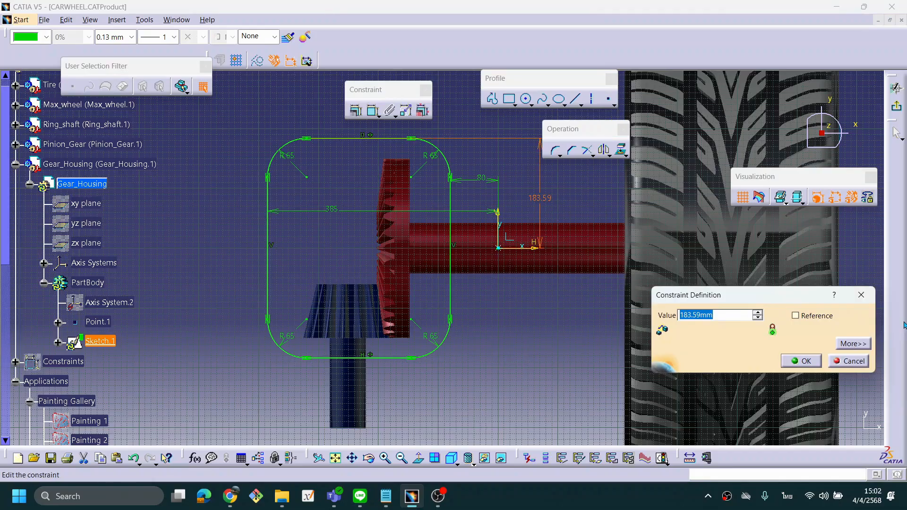
text(1)
key(Return)
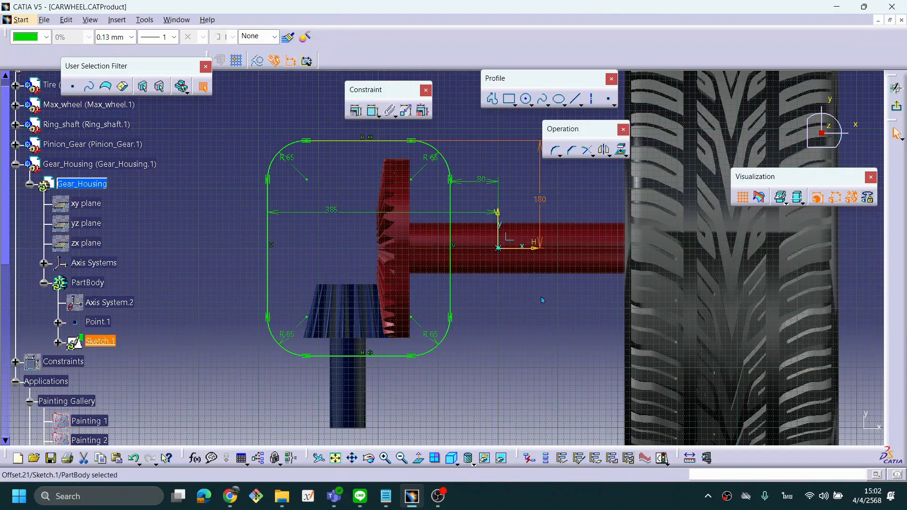
Step: Check the constrained housing outline around both gears and exit the sketch
mouse_move(530, 277)
middle_down()
mouse_move(438, 293)
mouse_move(441, 278)
mouse_move(414, 287)
mouse_move(486, 276)
middle_up()
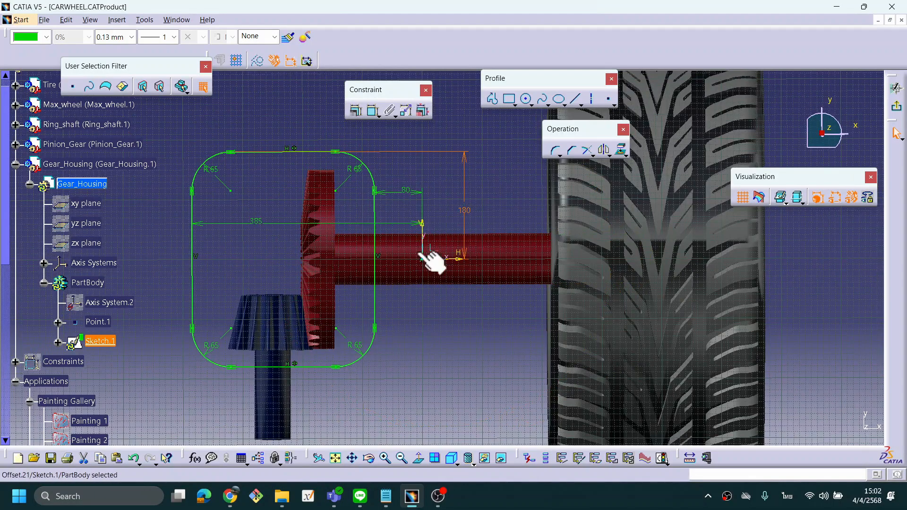
click(314, 149)
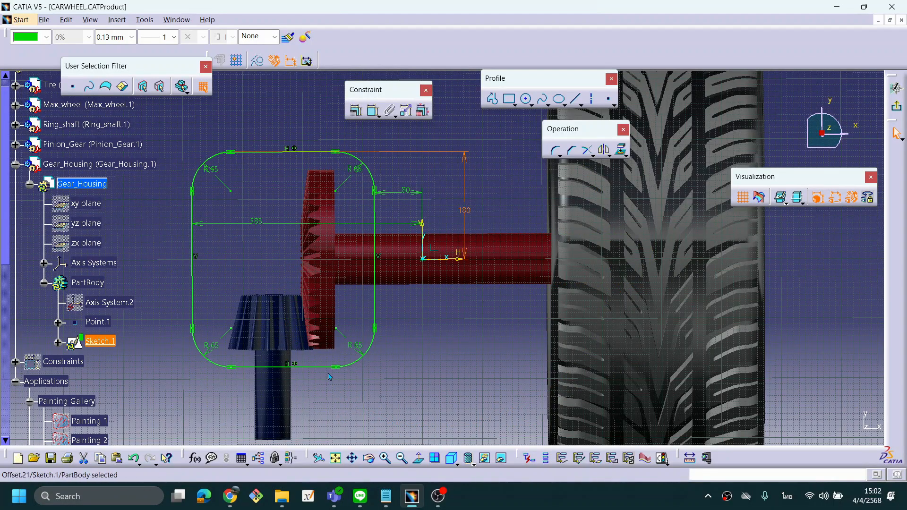
mouse_move(468, 280)
middle_down()
mouse_move(451, 291)
mouse_move(470, 294)
mouse_move(444, 264)
middle_up()
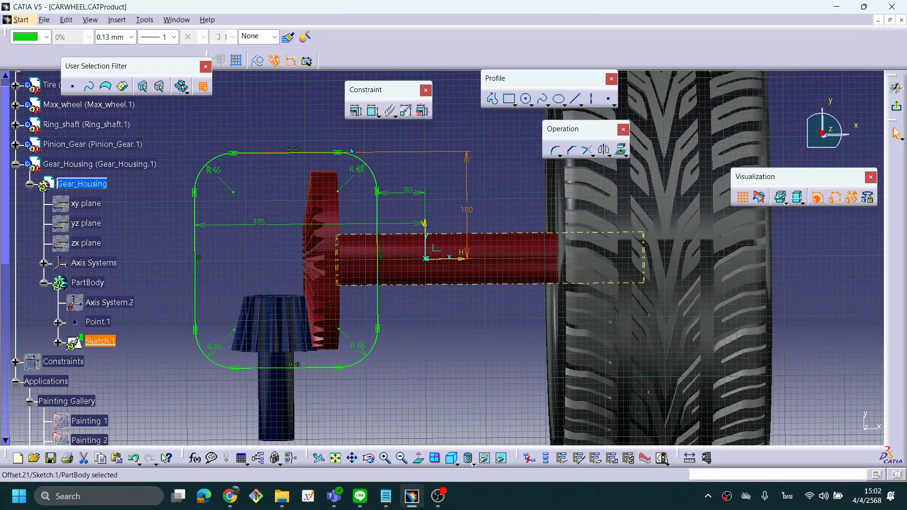
click(451, 221)
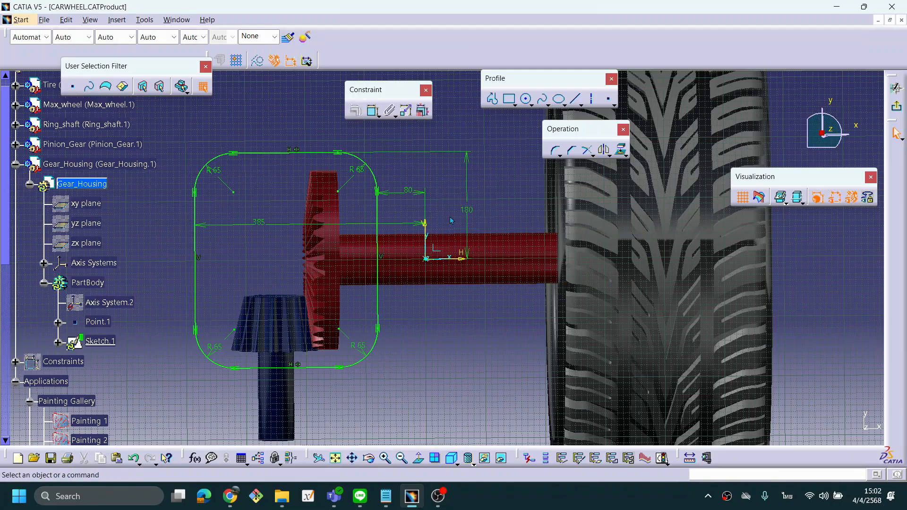
middle_drag(408, 381, 409, 381)
click(897, 106)
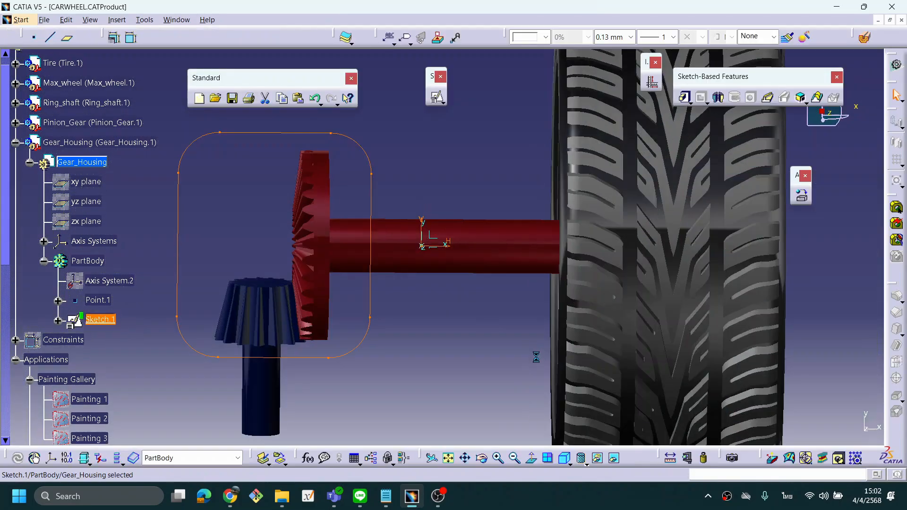
Step: Start a Pad of the housing outline with mirrored extent and pull its limit out to about 128 mm
middle_drag(515, 378, 598, 175)
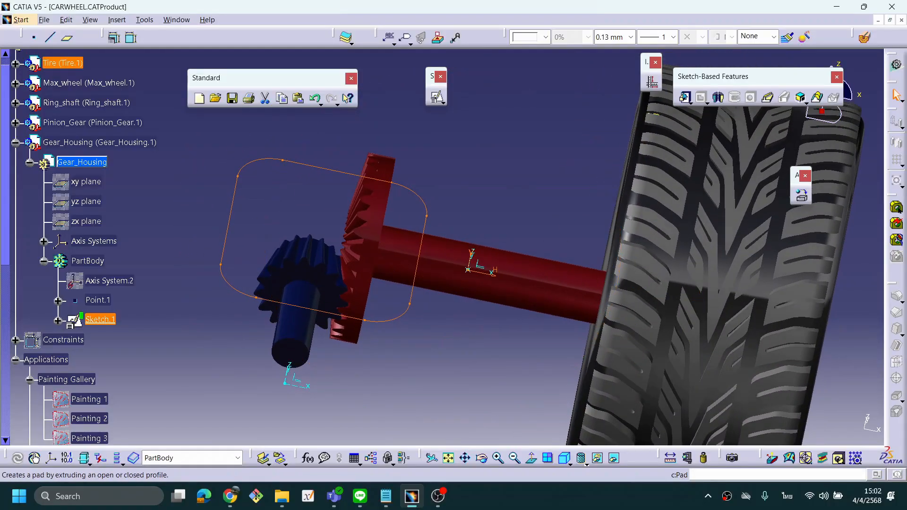
click(682, 97)
mouse_move(431, 253)
middle_down()
mouse_move(386, 192)
mouse_move(409, 215)
mouse_move(496, 247)
middle_up()
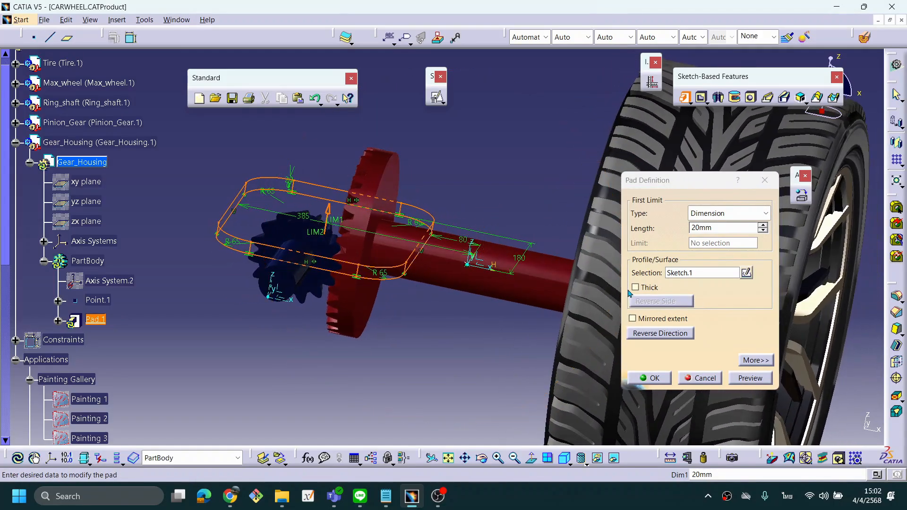
middle_drag(418, 299, 442, 308)
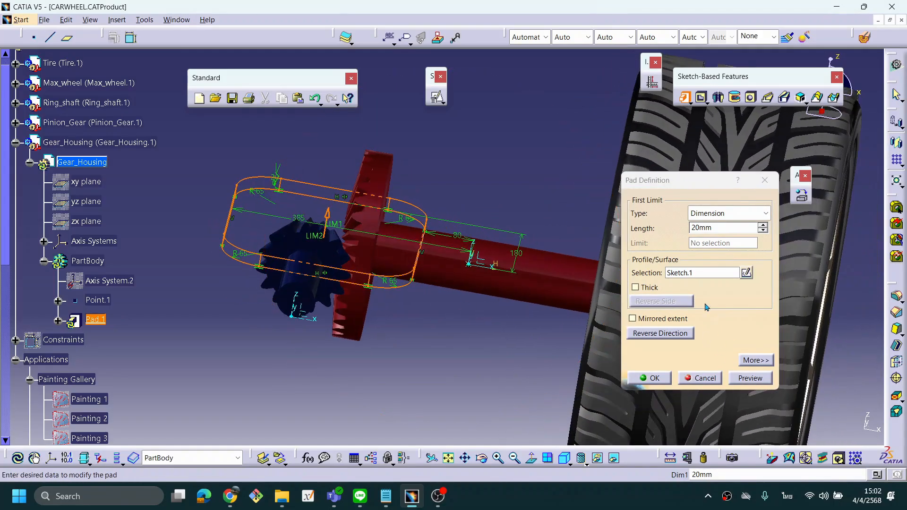
drag(339, 230, 285, 124)
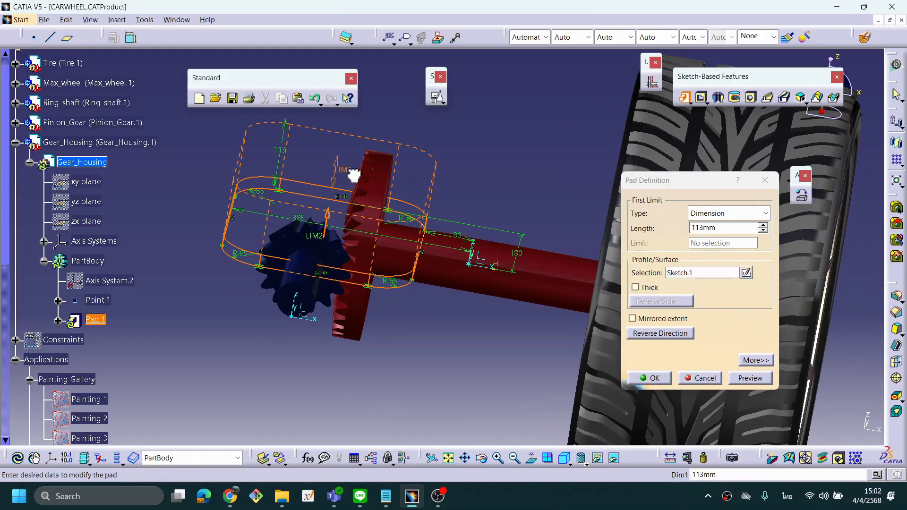
click(633, 319)
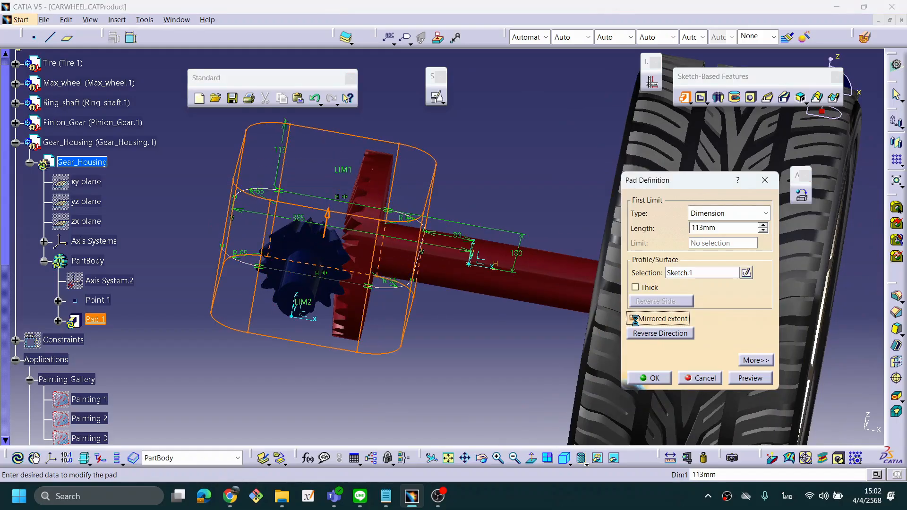
mouse_move(350, 173)
mouse_down()
mouse_move(335, 203)
mouse_move(349, 168)
mouse_up()
middle_drag(460, 377, 476, 350)
drag(349, 193, 349, 173)
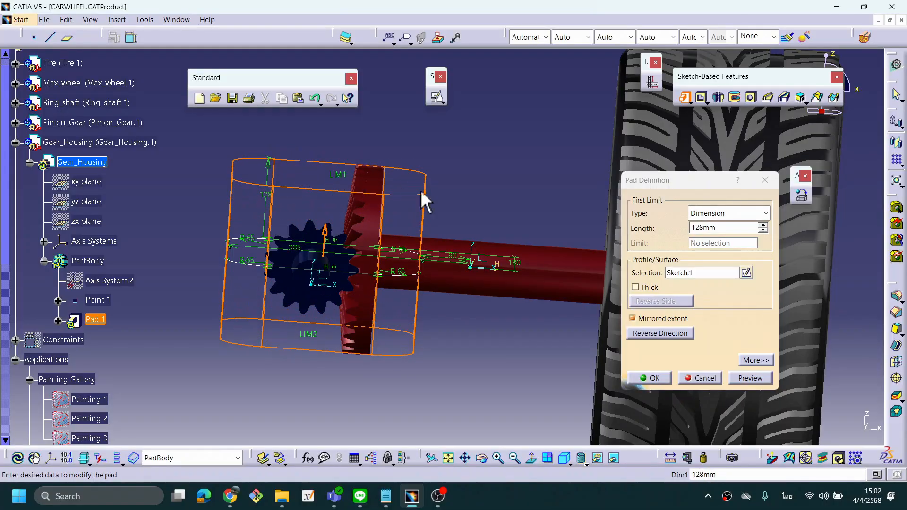
Step: Preview the mirrored housing pad at 125 mm, and create it with a length of 140 mm
double_click(709, 228)
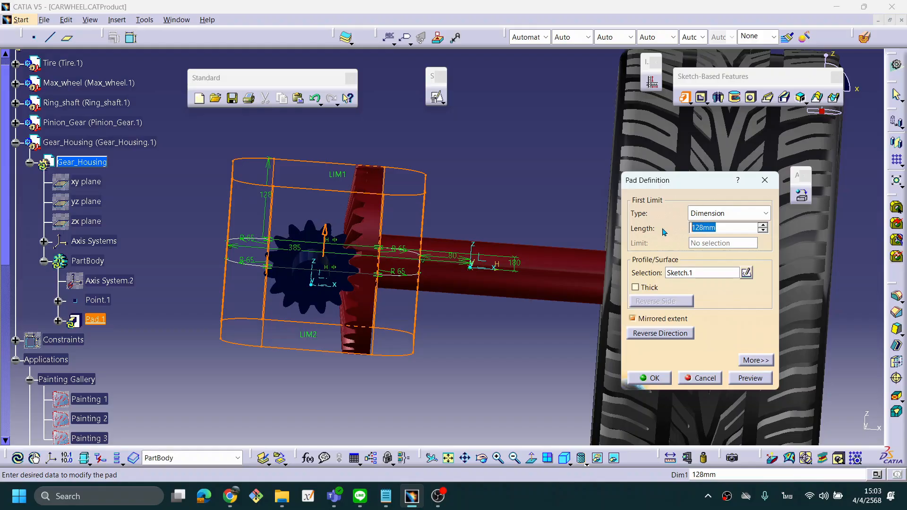
text(125)
click(760, 380)
middle_drag(531, 354, 423, 368)
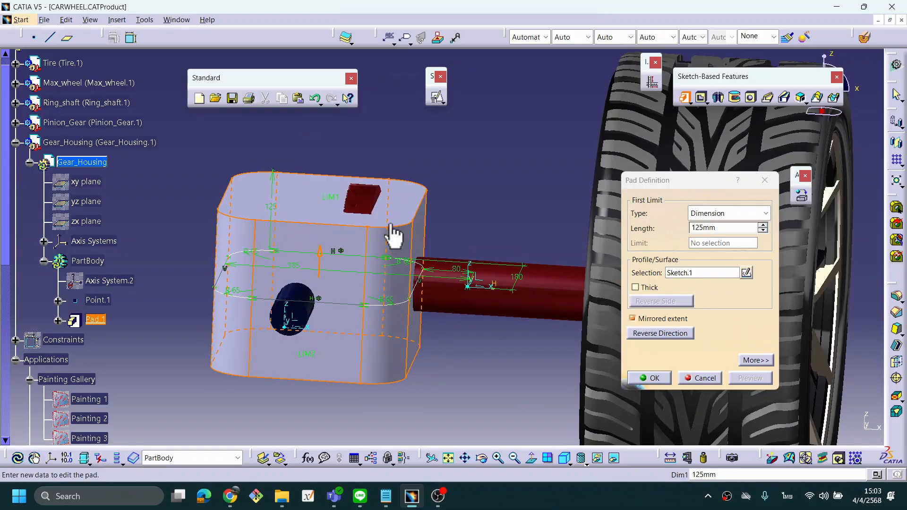
click(723, 249)
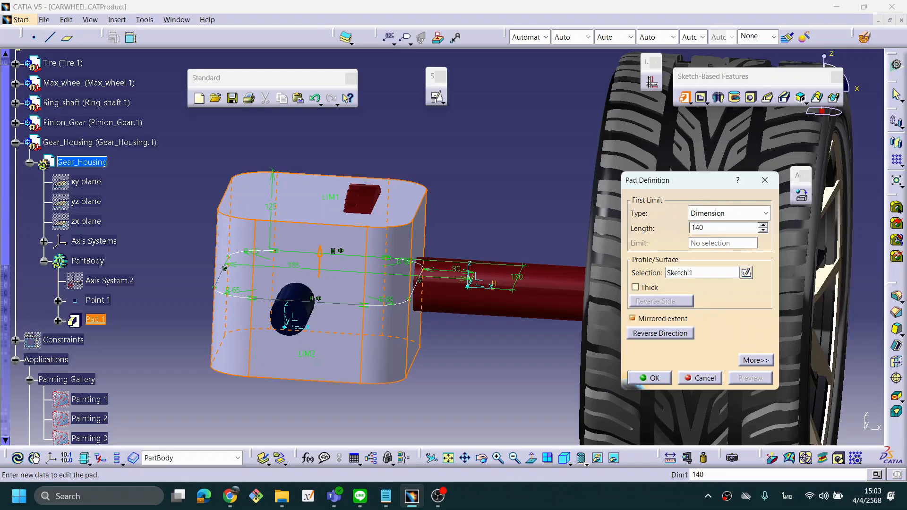
key(Return)
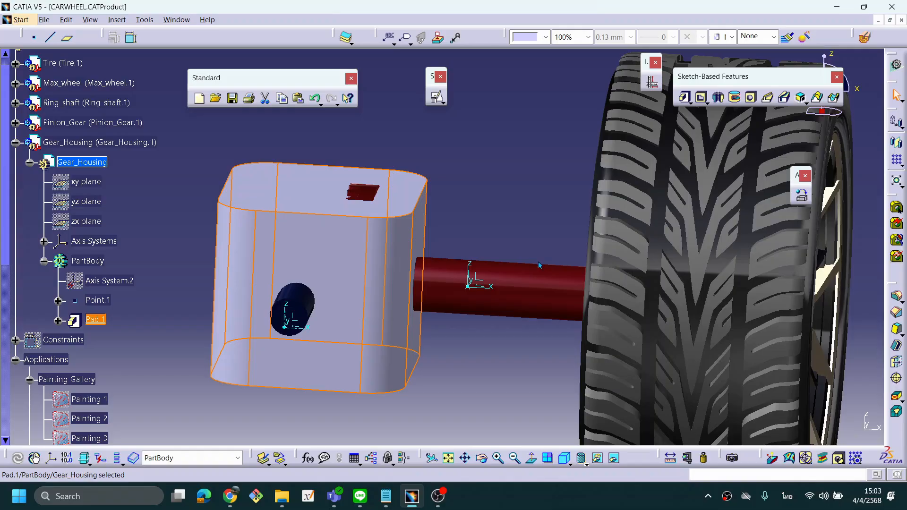
double_click(94, 320)
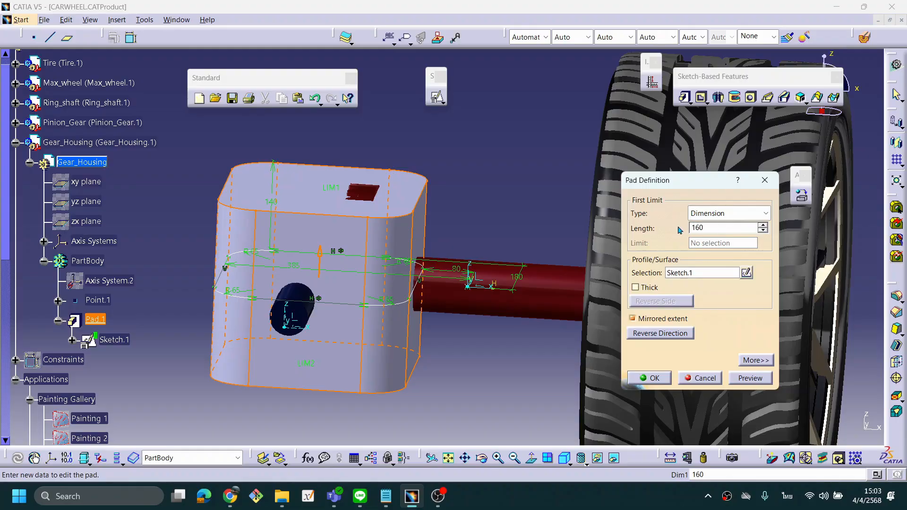
click(750, 378)
middle_drag(501, 354, 391, 252)
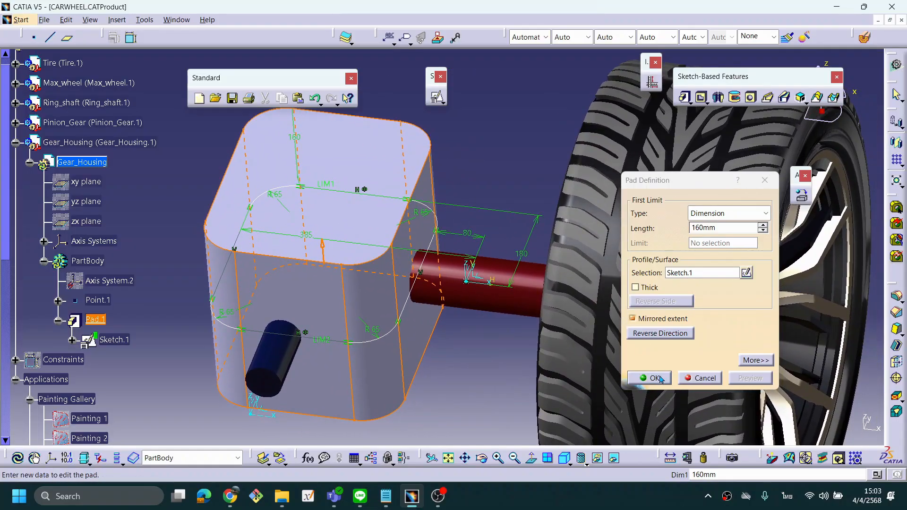
click(636, 288)
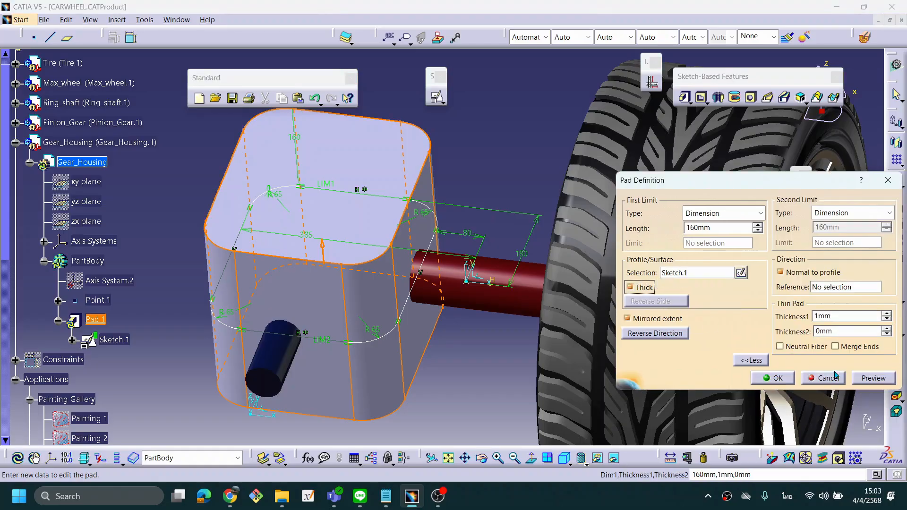
drag(834, 317, 797, 321)
click(874, 379)
middle_drag(447, 368, 354, 339)
middle_drag(439, 235, 444, 273)
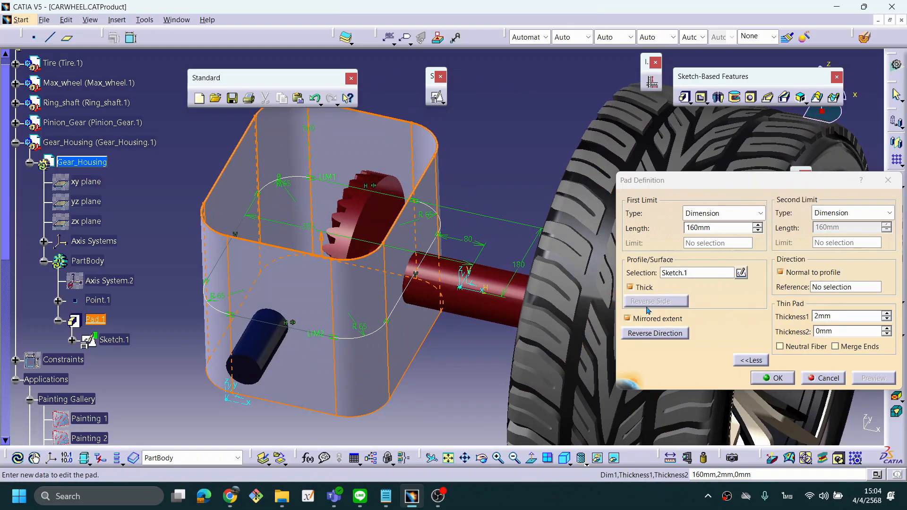
click(692, 307)
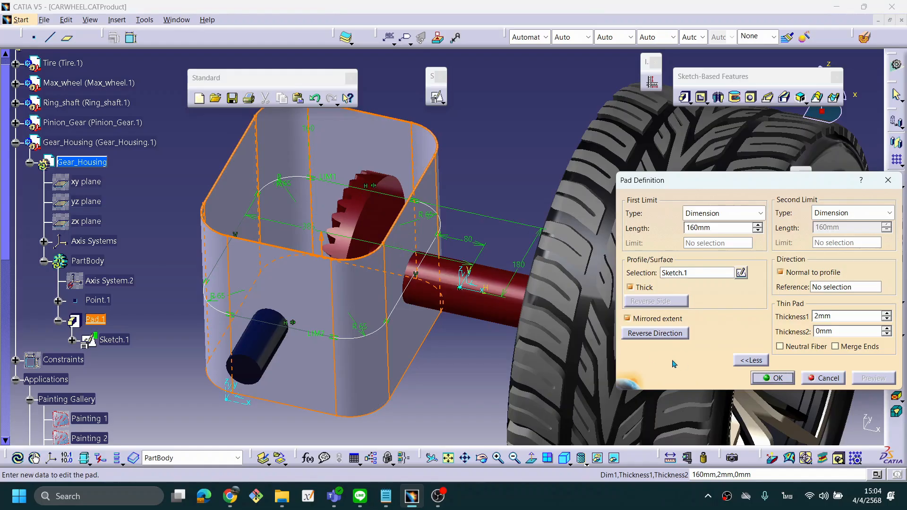
click(834, 379)
Step: Edit the housing pad and set its mirrored length to 160 mm
middle_drag(400, 271, 236, 290)
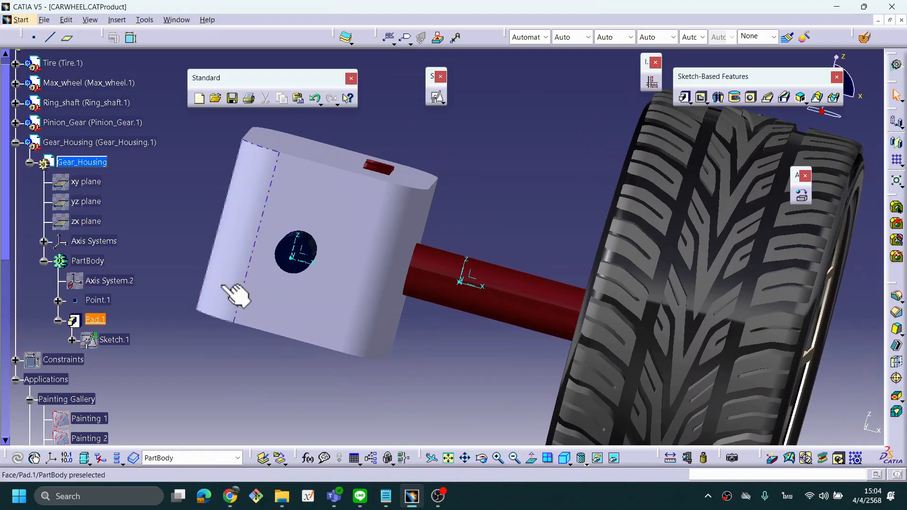
double_click(97, 320)
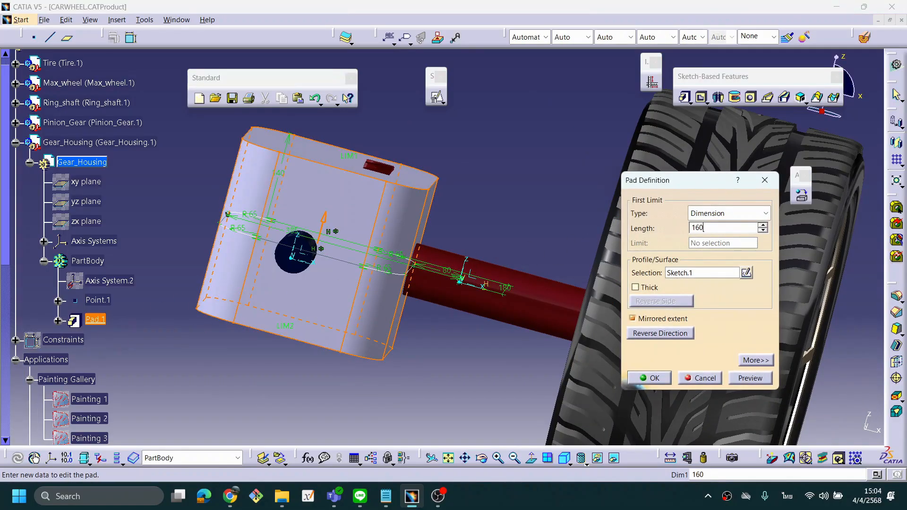
key(Return)
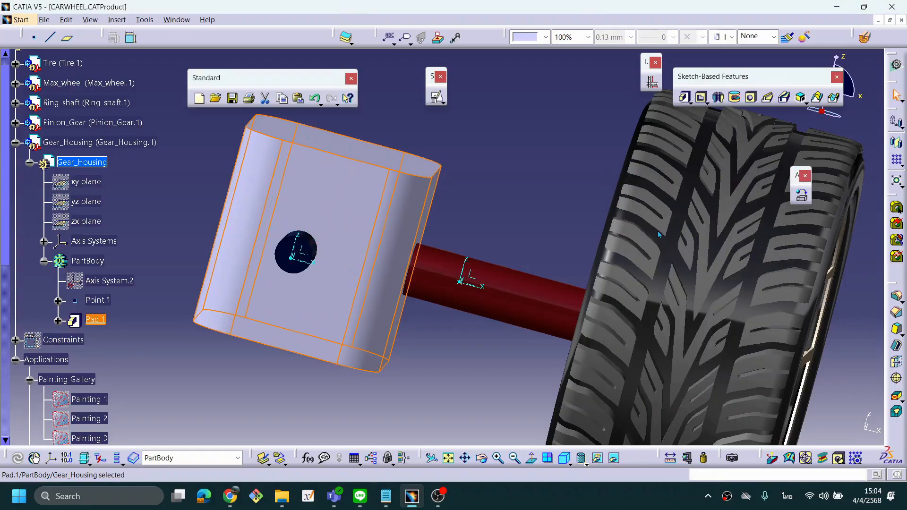
middle_drag(515, 209, 257, 264)
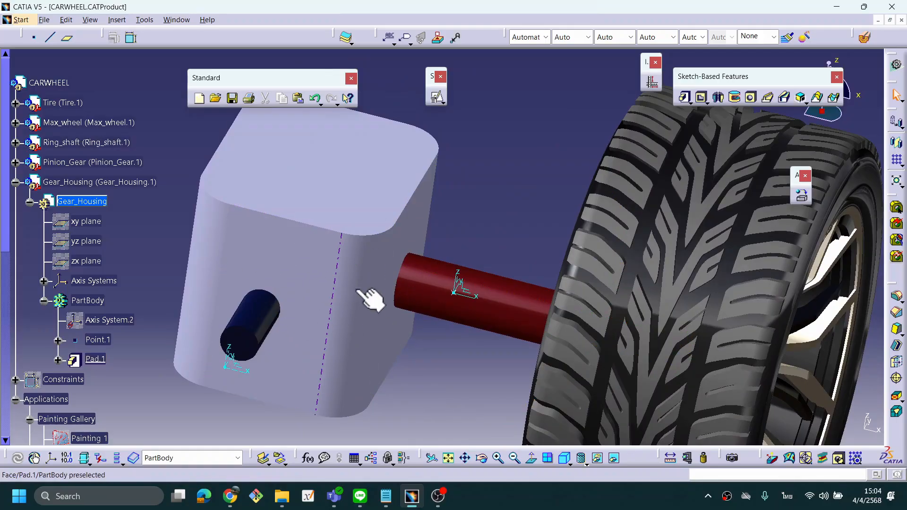
middle_drag(450, 265, 178, 308)
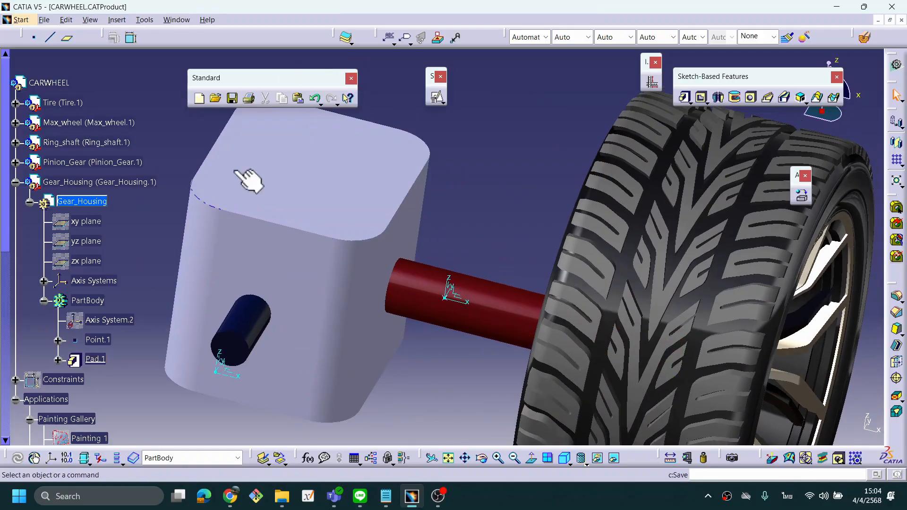
Step: Fillet the edge loop around the housing's top face with a 40 mm radius and tangency propagation
middle_drag(492, 262, 551, 273)
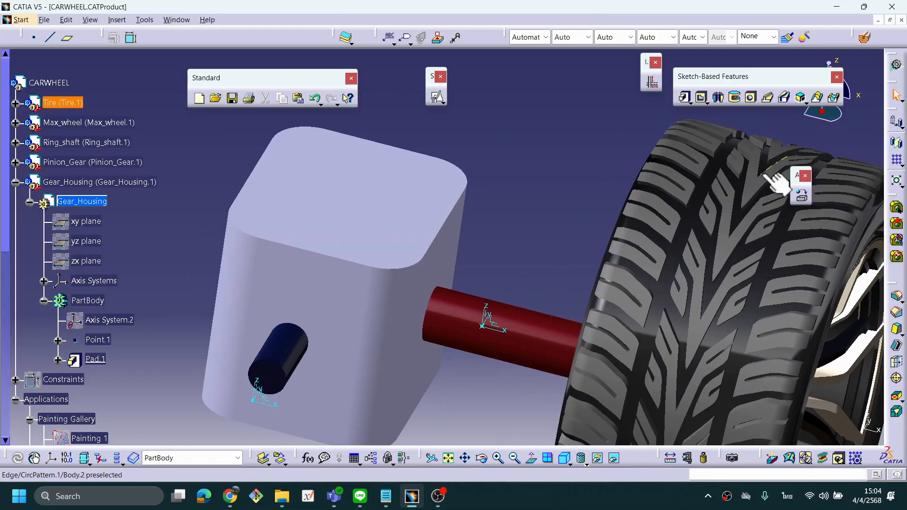
click(896, 298)
click(423, 264)
click(863, 416)
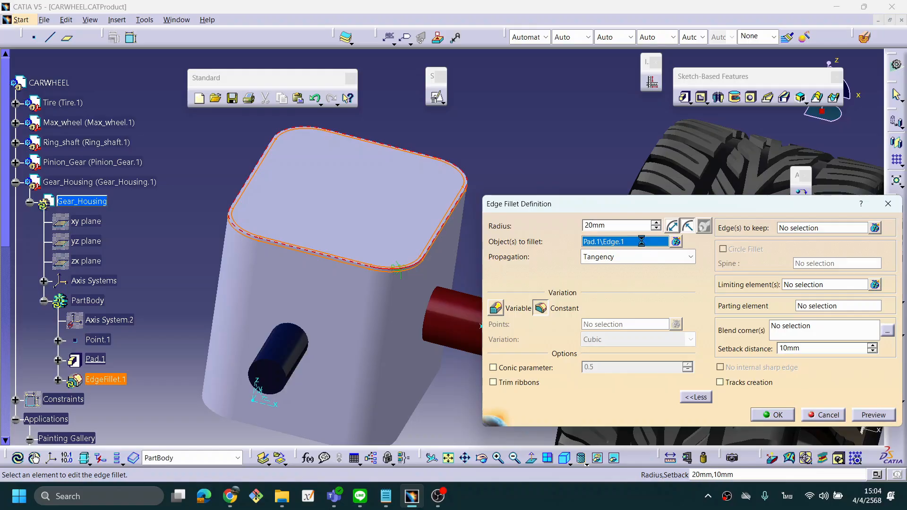
click(868, 415)
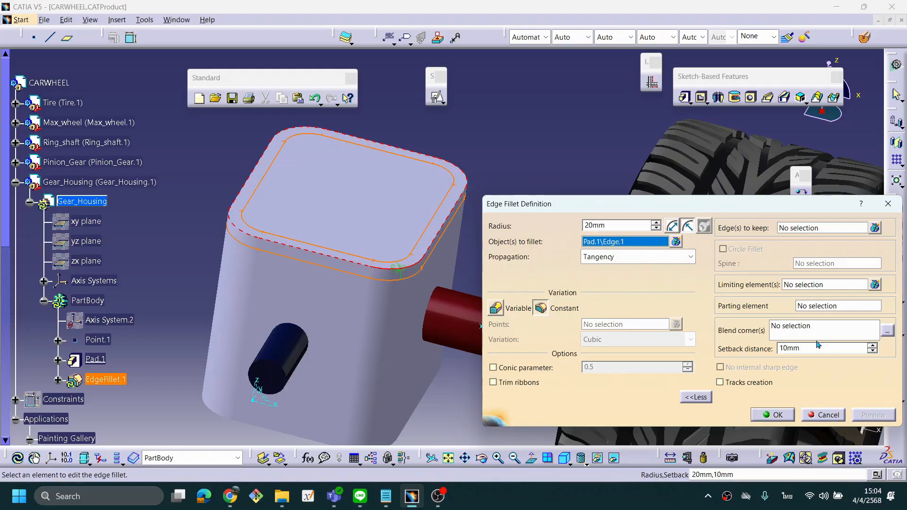
drag(619, 225, 535, 231)
click(864, 416)
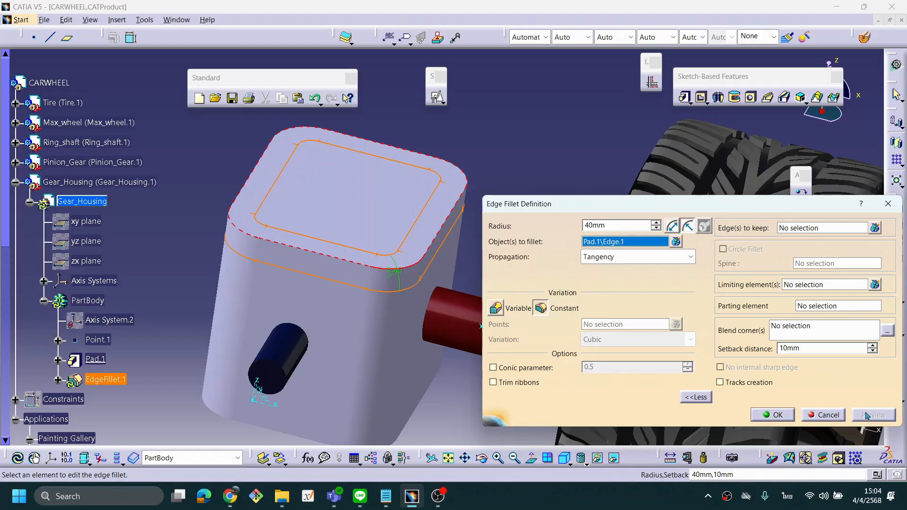
click(777, 414)
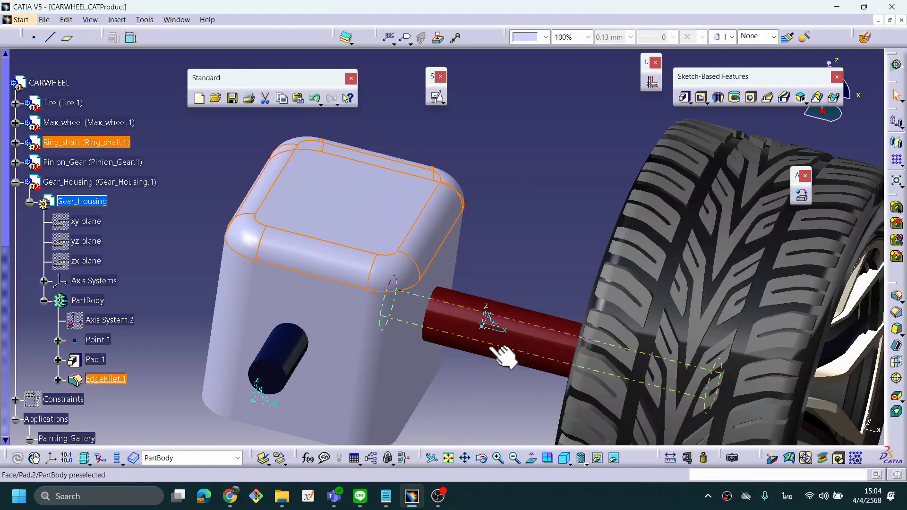
Step: Fillet the edge loop around the housing's bottom face with a 40 mm radius, clearing the first edge selection and picking the loop again
middle_drag(455, 407, 593, 221)
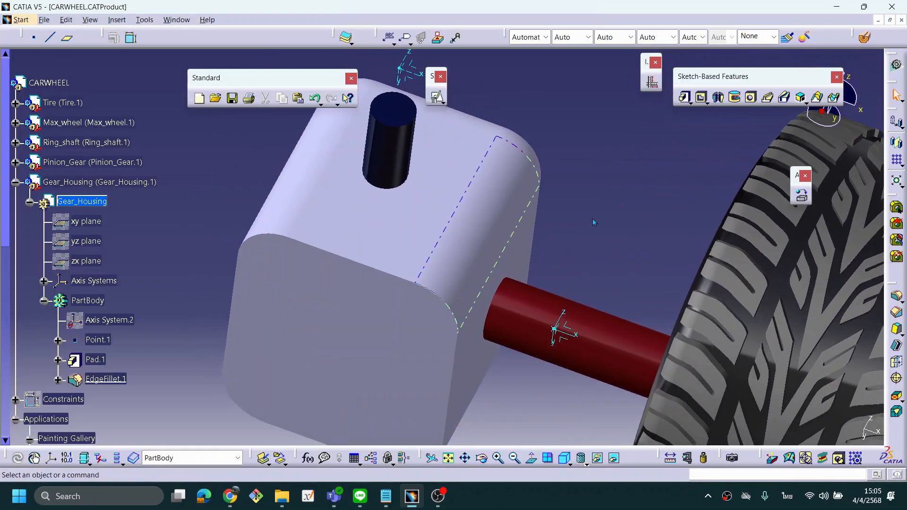
click(686, 98)
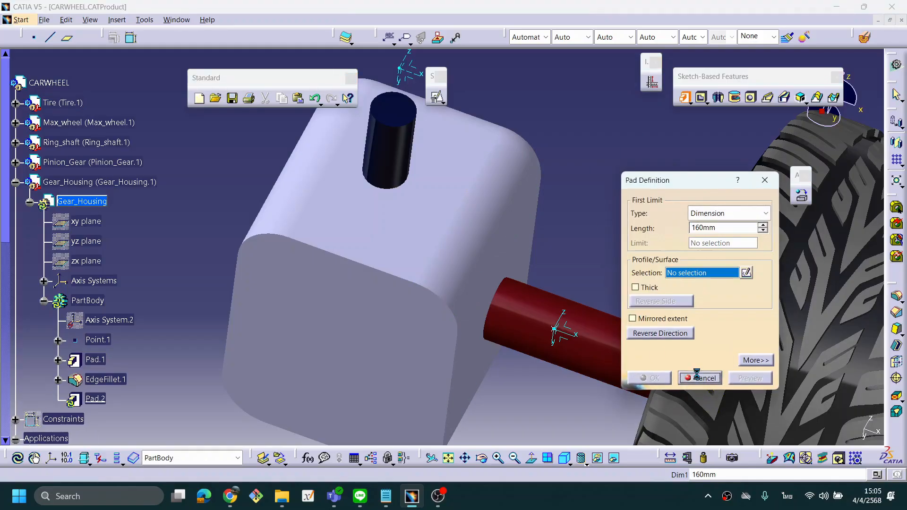
click(699, 377)
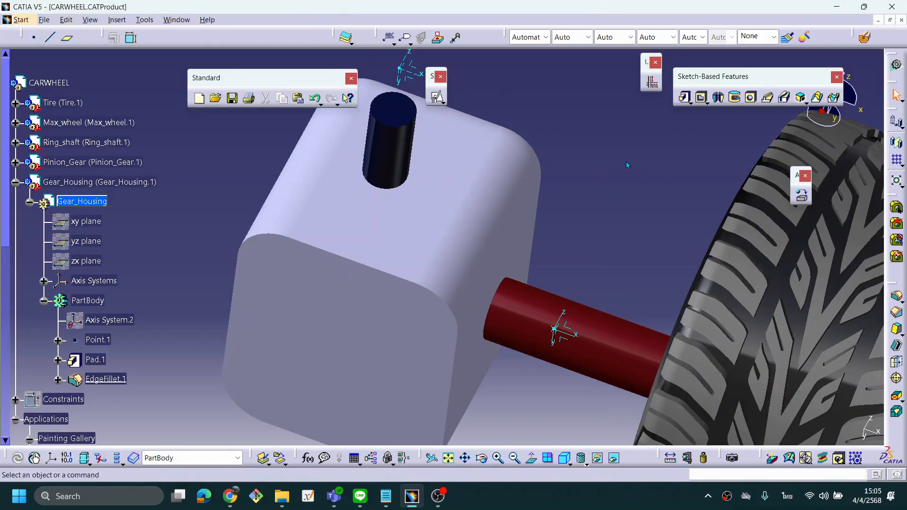
mouse_move(663, 157)
mouse_down()
mouse_move(479, 84)
mouse_move(498, 100)
mouse_move(523, 98)
mouse_up()
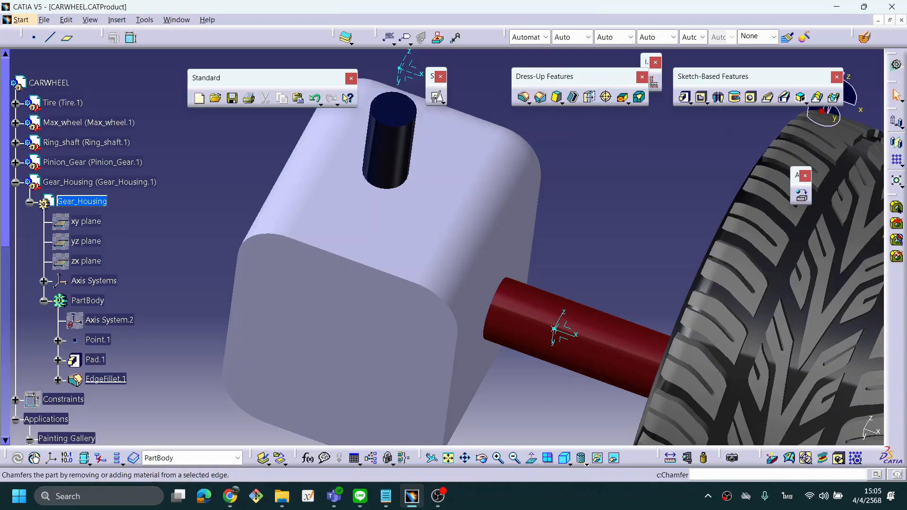
click(523, 97)
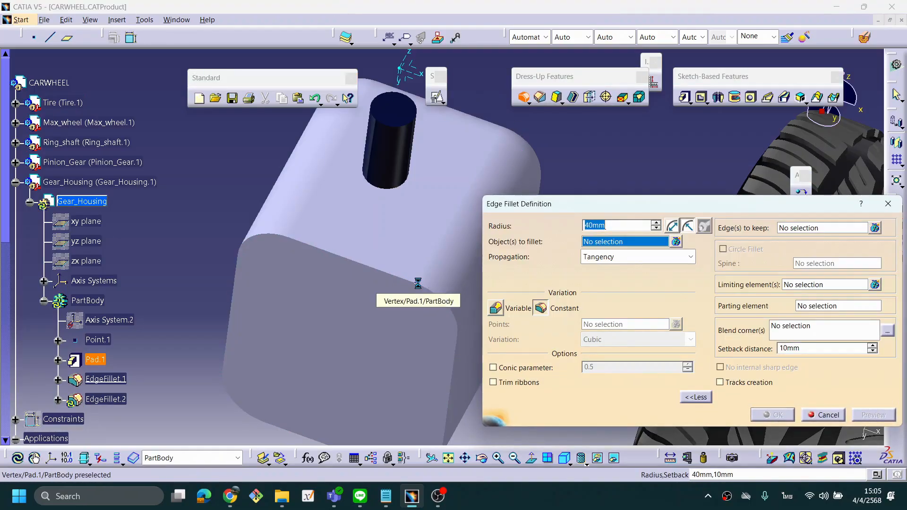
click(418, 283)
click(569, 201)
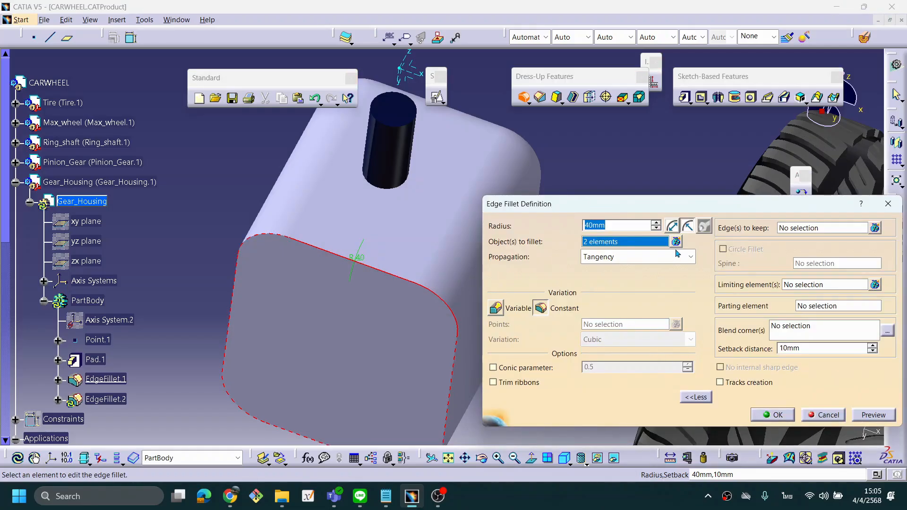
right_click(650, 244)
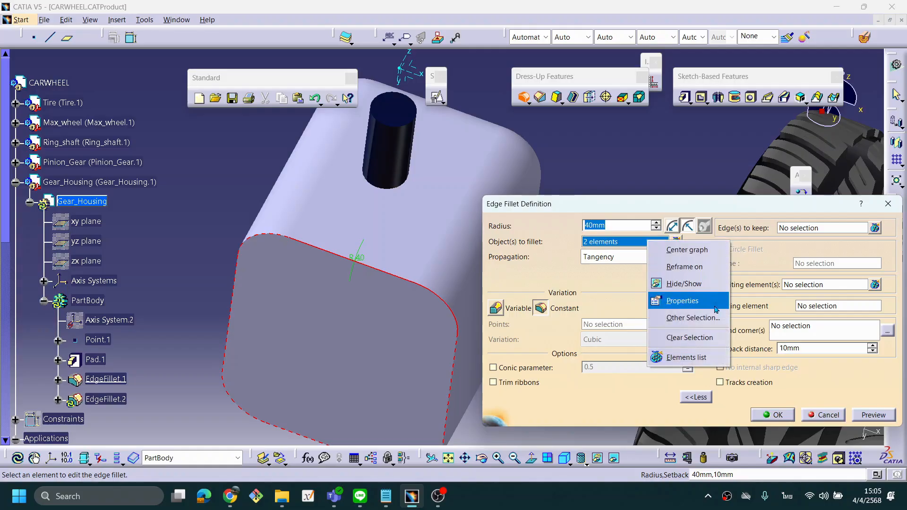
click(694, 338)
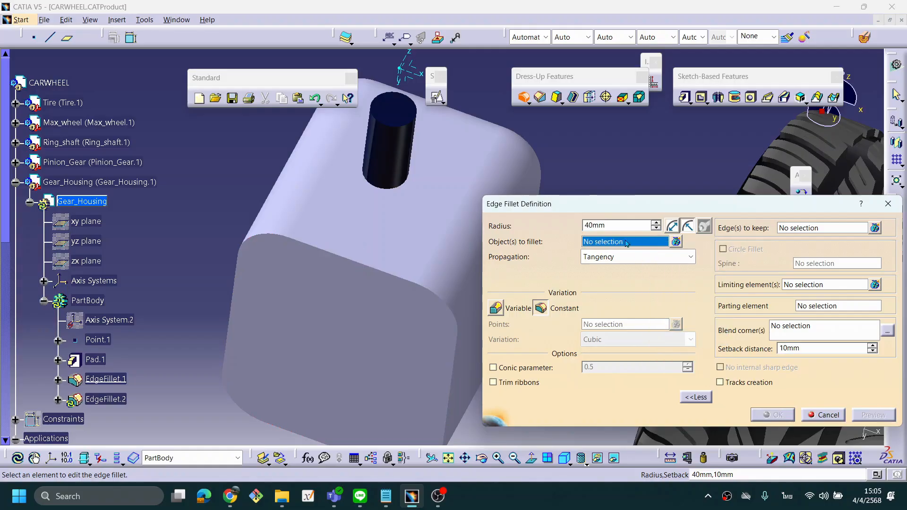
click(401, 276)
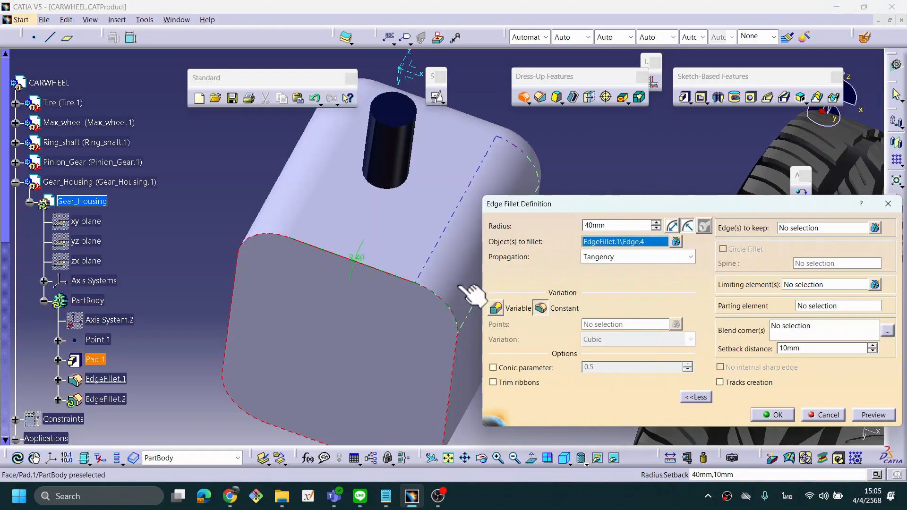
click(861, 419)
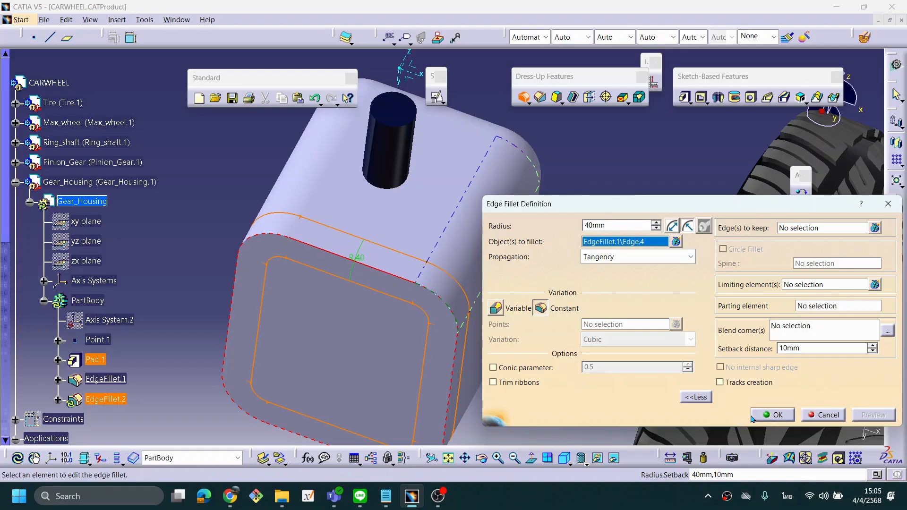
click(771, 415)
Step: Try to shell the housing with a 2 mm inside thickness, removing the top face with face propagation enabled
middle_drag(600, 244, 561, 310)
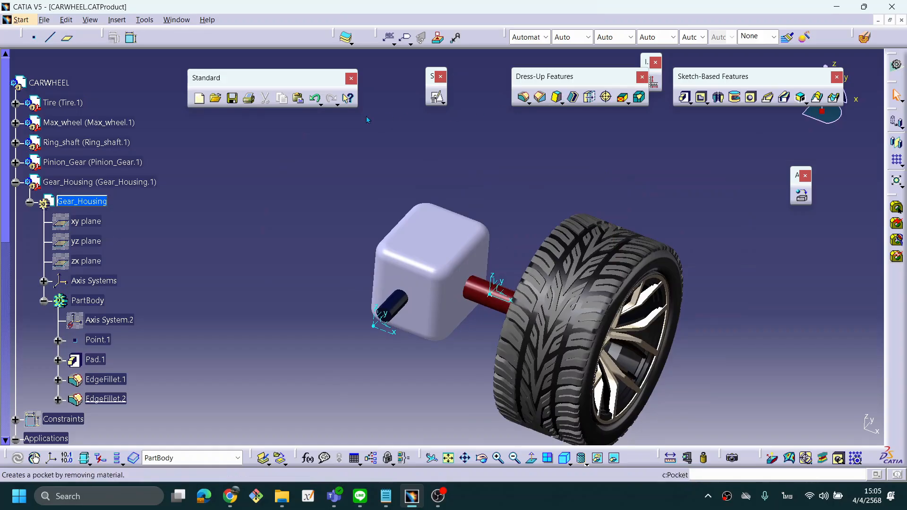
click(575, 98)
click(446, 246)
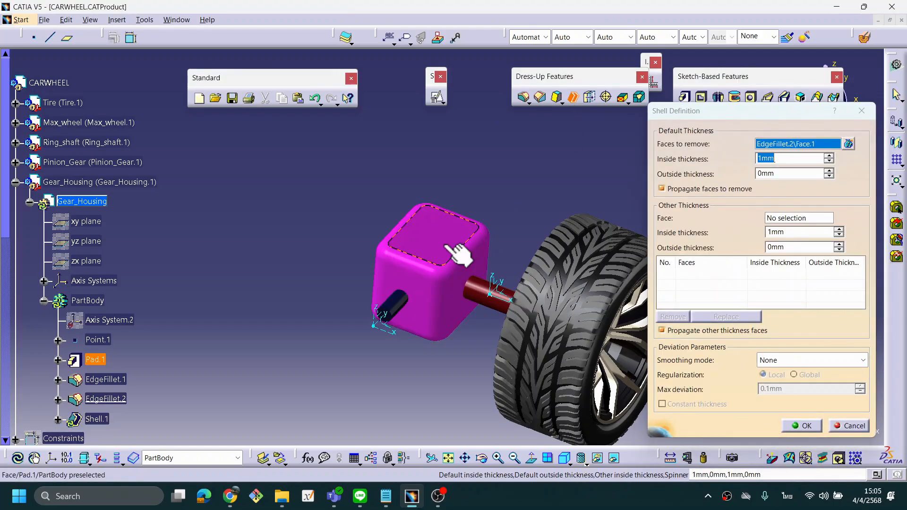
middle_drag(491, 234, 476, 221)
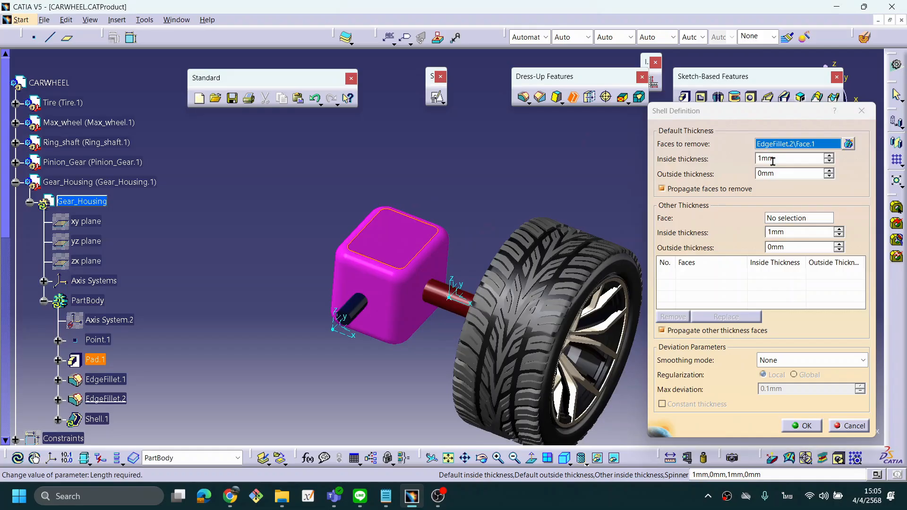
double_click(791, 173)
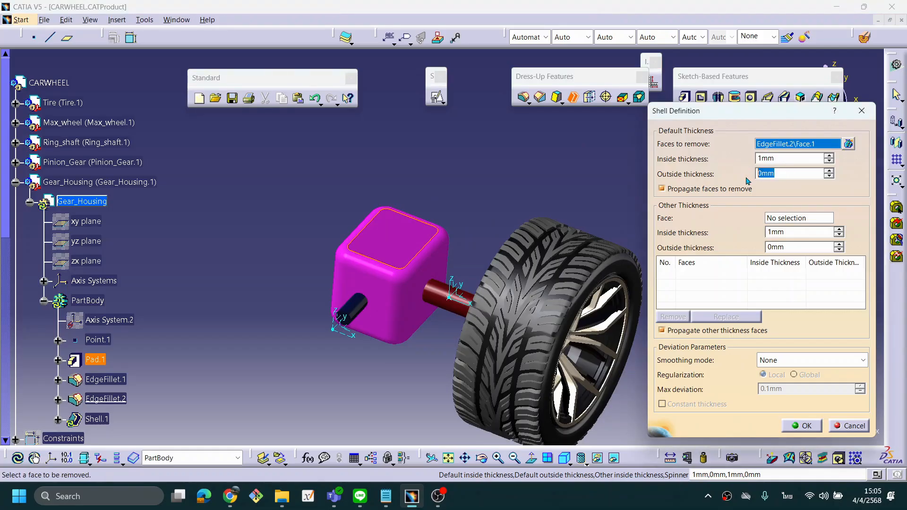
double_click(791, 159)
text(2)
click(803, 425)
click(540, 287)
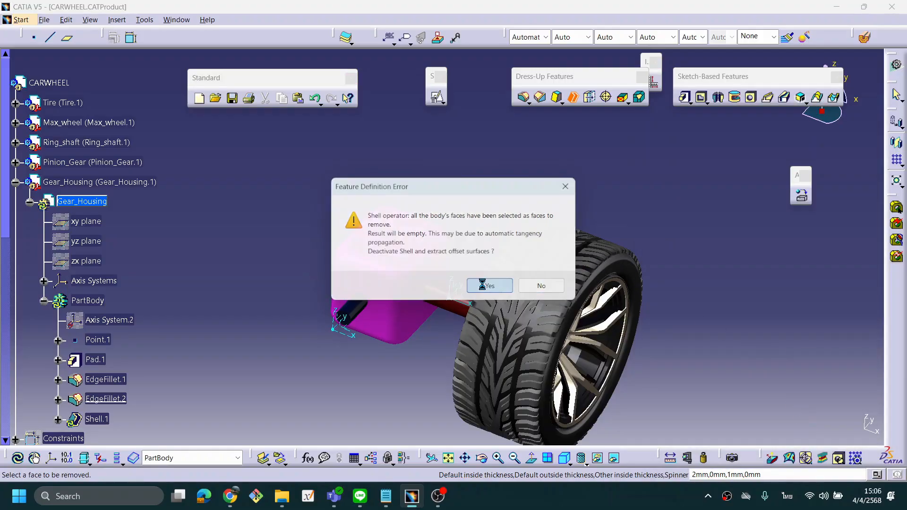
click(482, 285)
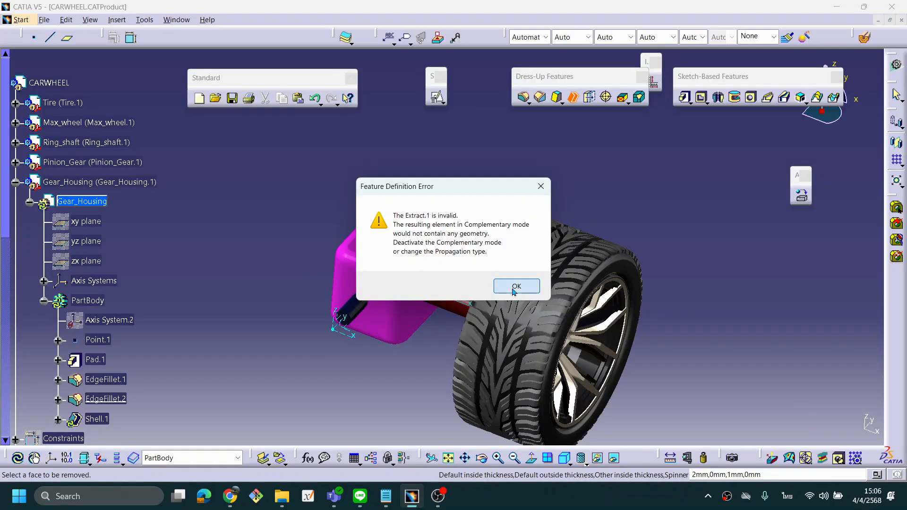
click(515, 287)
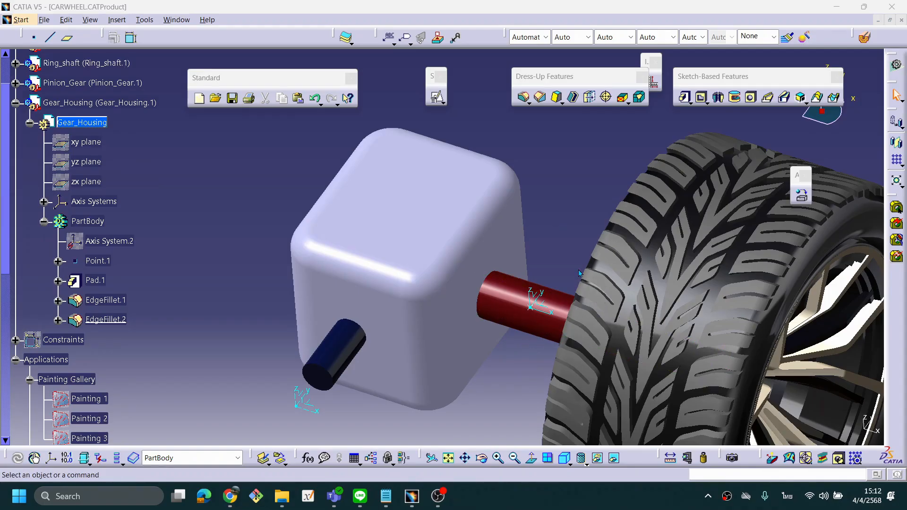
Step: Shell the housing with a 2 mm inside thickness, removing only the flat top face with propagation of removed faces disabled
click(571, 99)
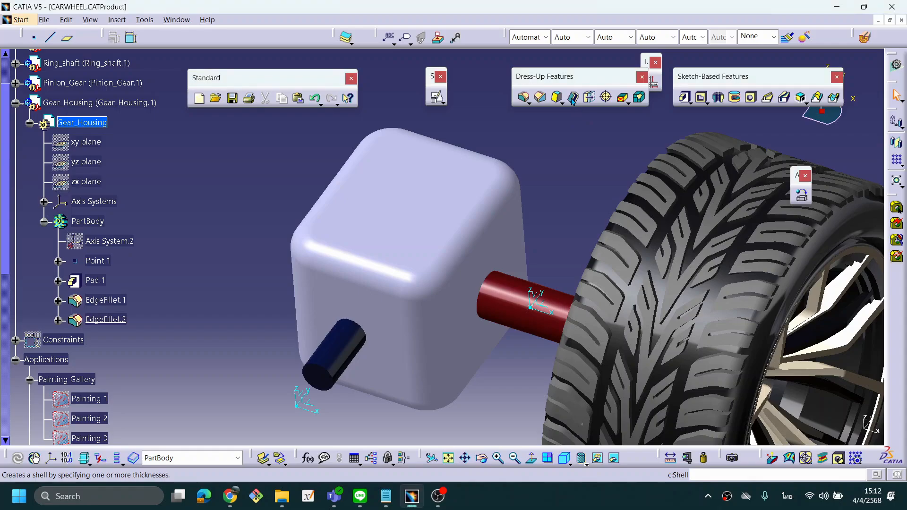
click(572, 99)
middle_drag(507, 237, 438, 254)
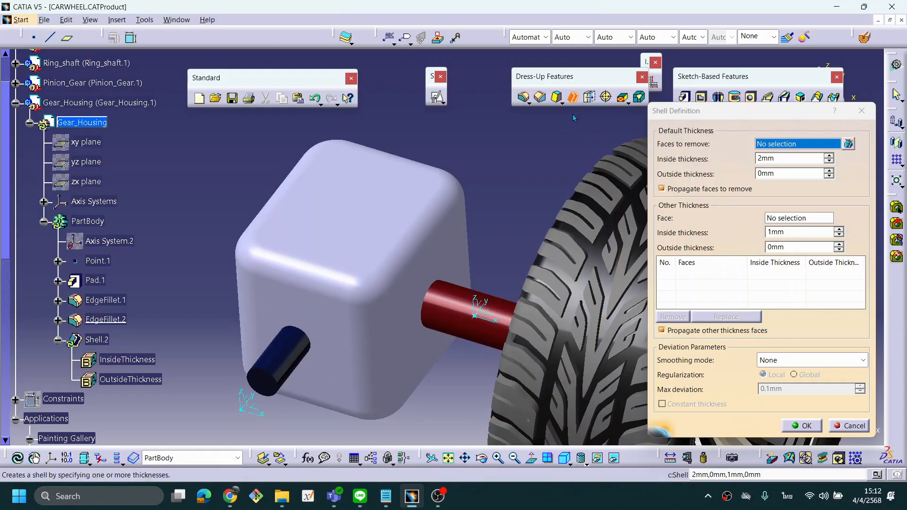
middle_drag(408, 218, 490, 210)
click(426, 220)
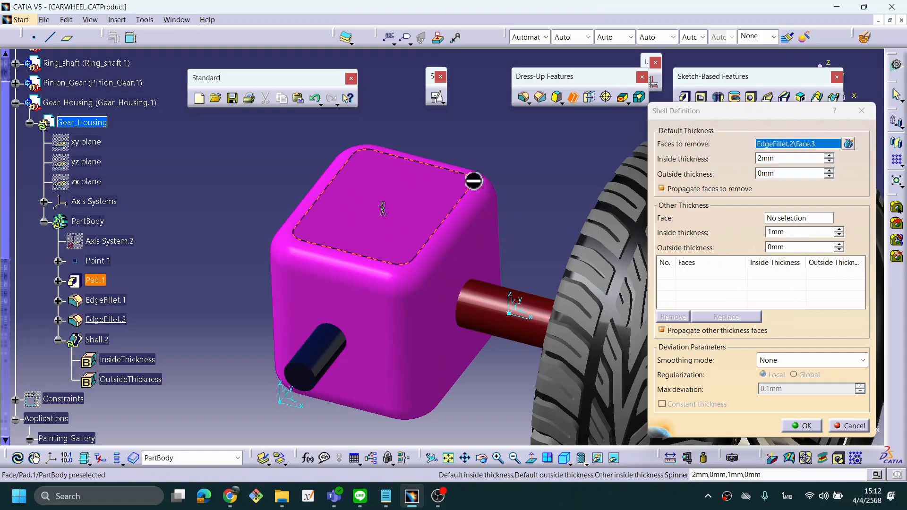
middle_drag(501, 253, 513, 238)
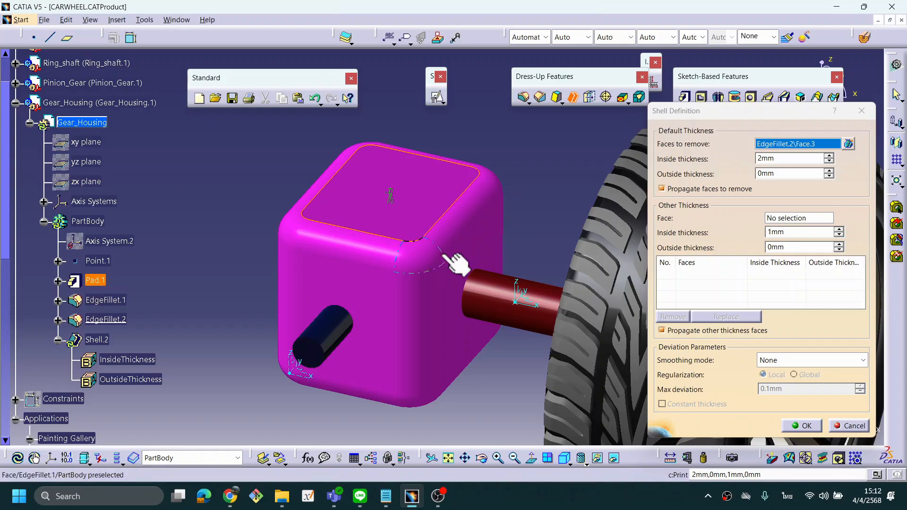
middle_drag(532, 231, 525, 236)
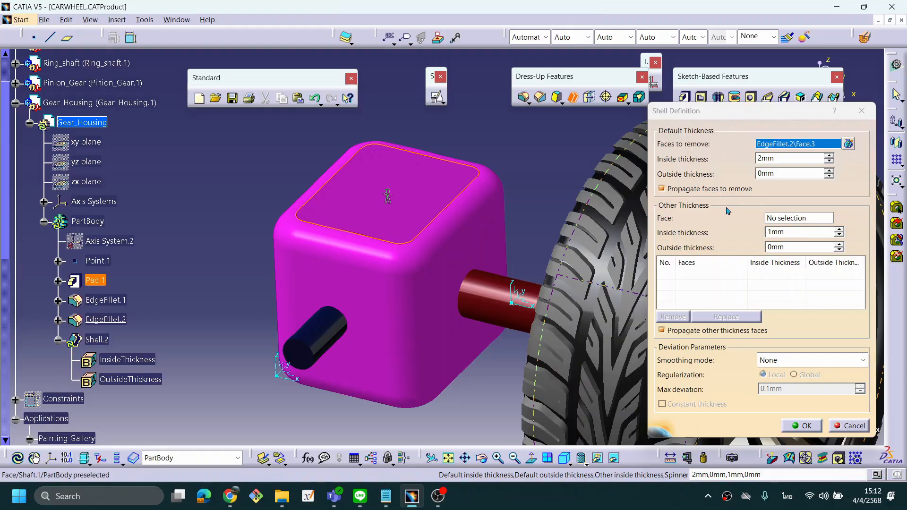
click(661, 190)
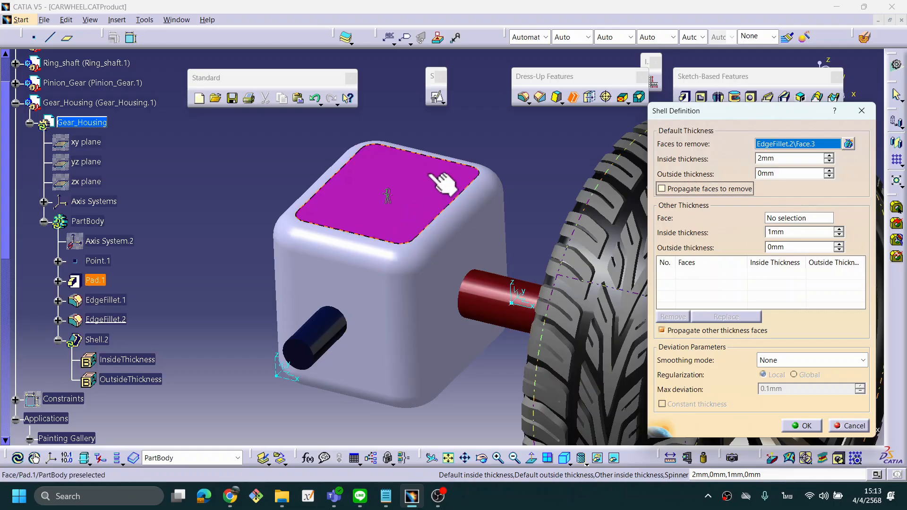
click(802, 427)
Step: Examine the hollow housing from several angles, looking at the gears inside through the open top and at both shafts
mouse_move(472, 188)
middle_down()
mouse_move(440, 235)
mouse_move(627, 310)
mouse_move(512, 304)
mouse_move(462, 203)
middle_up()
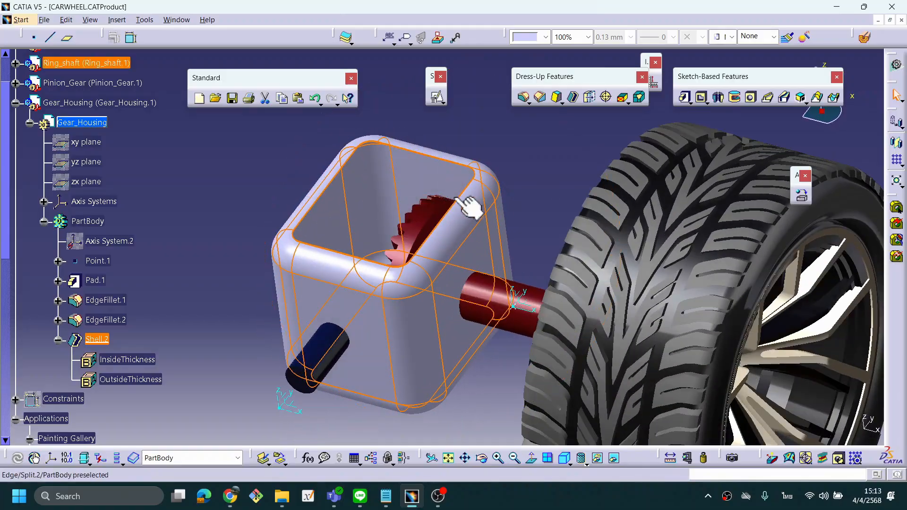
middle_drag(524, 200, 378, 299)
middle_drag(520, 225, 431, 239)
middle_drag(431, 284, 480, 203)
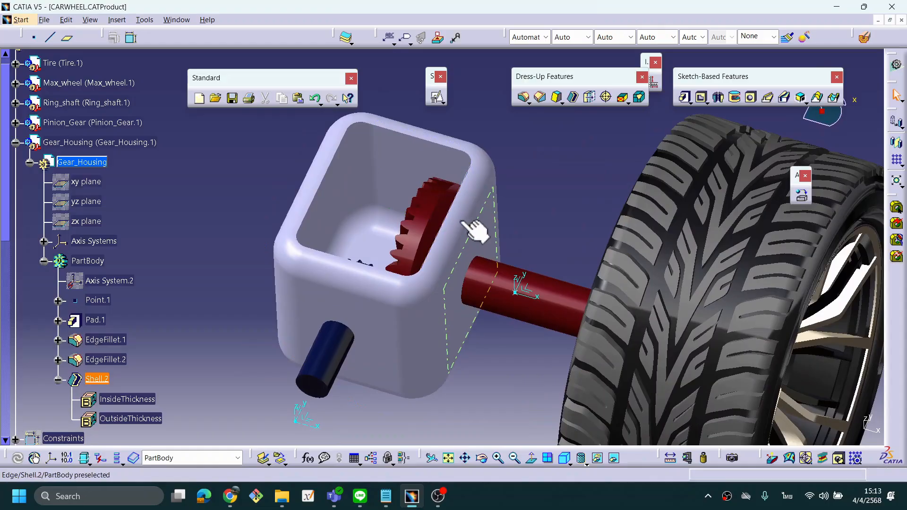
middle_drag(463, 286, 451, 276)
middle_drag(530, 235, 556, 279)
middle_drag(494, 342, 384, 338)
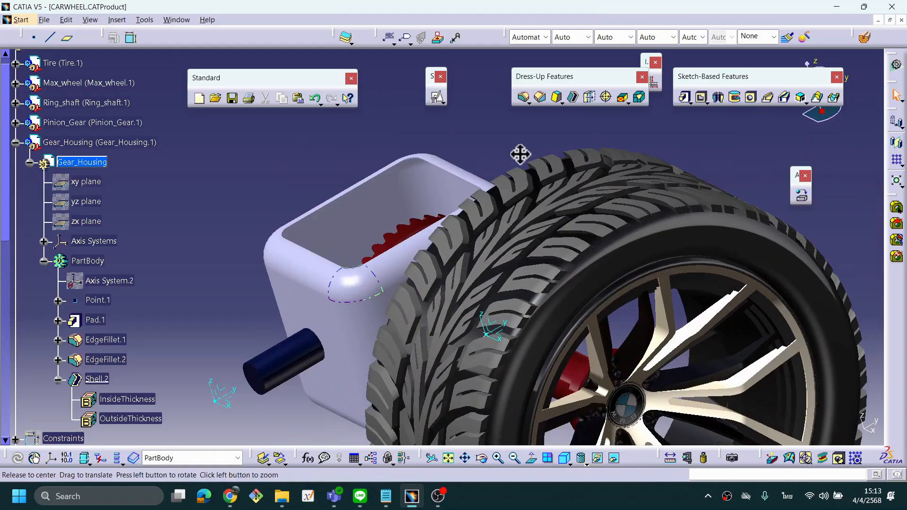
middle_drag(520, 151, 516, 193)
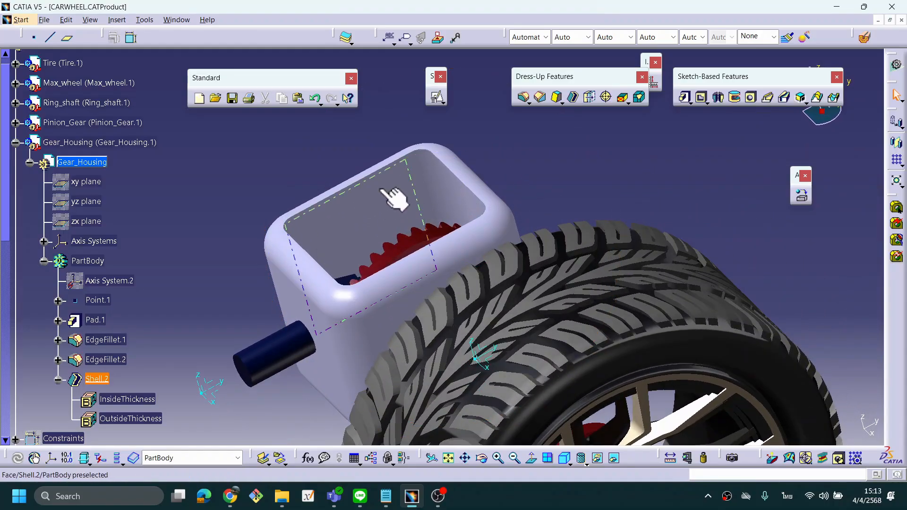
middle_drag(469, 227, 505, 284)
middle_drag(384, 335, 373, 363)
scroll(388, 303, down, 2)
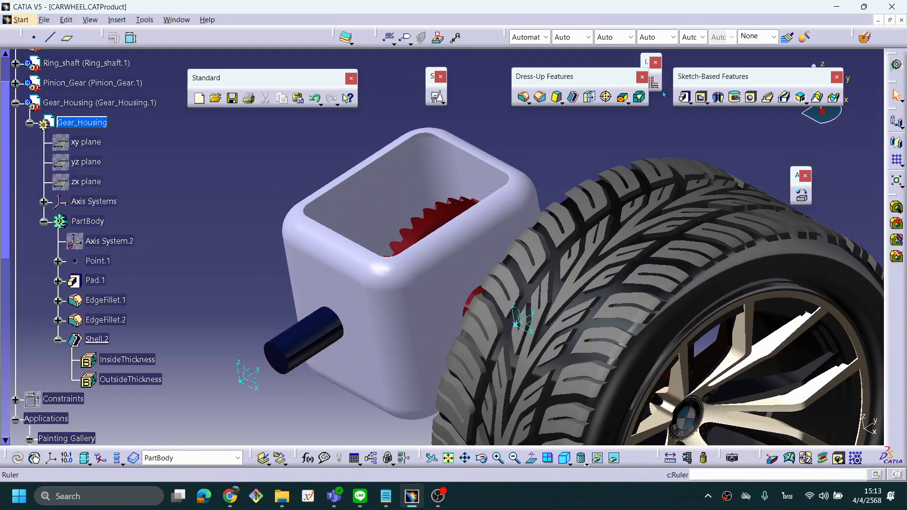
Step: Start a pad on the housing and create an extract as its profile, picking a straight inner edge of the top opening
click(684, 97)
middle_drag(465, 193, 435, 206)
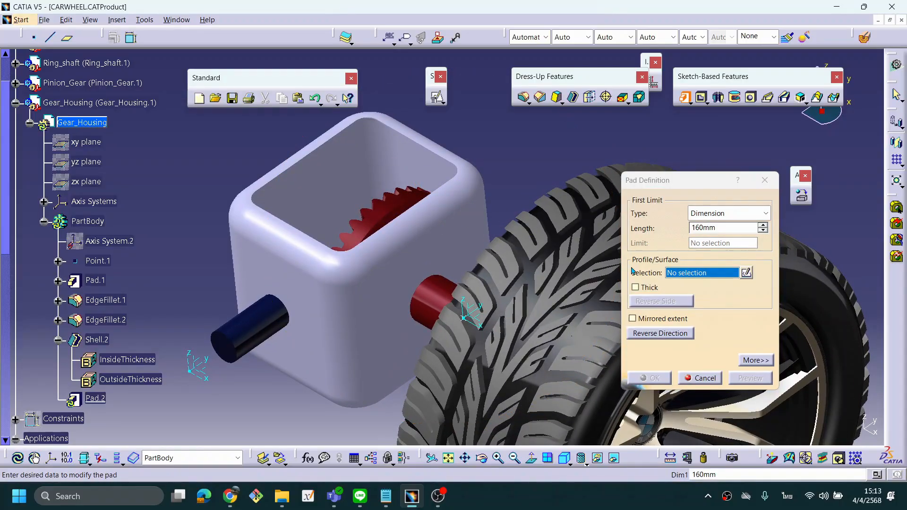
right_click(689, 275)
click(574, 177)
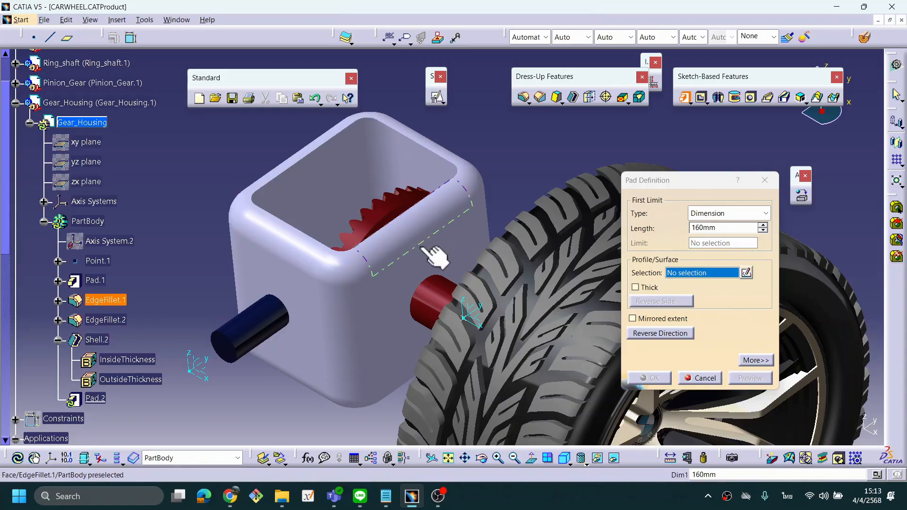
right_click(702, 274)
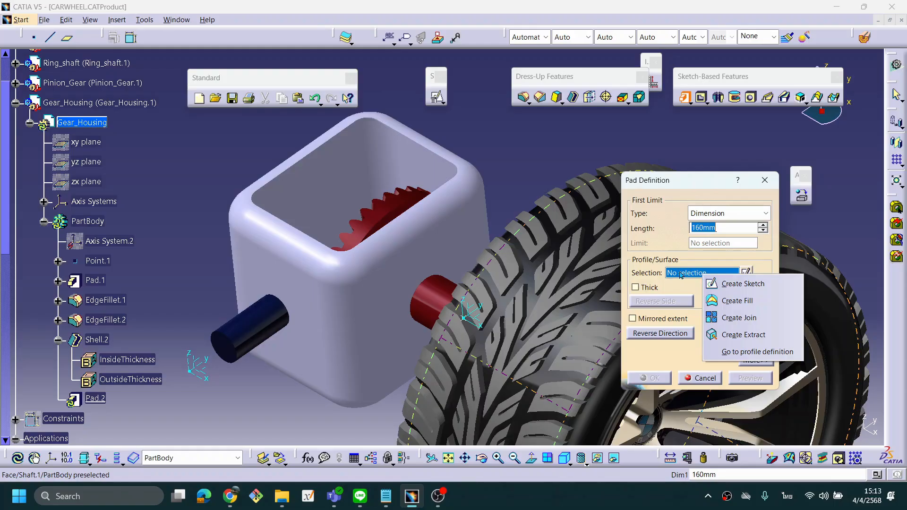
click(751, 336)
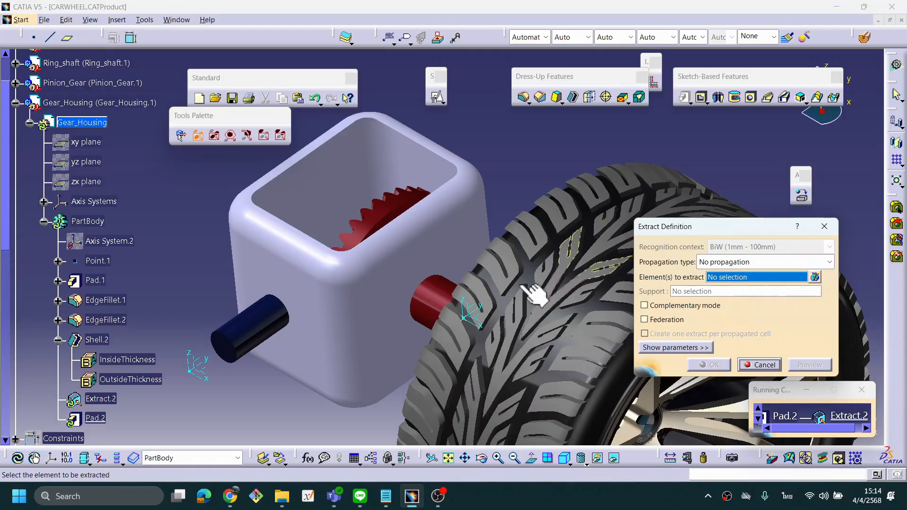
middle_drag(527, 284, 538, 302)
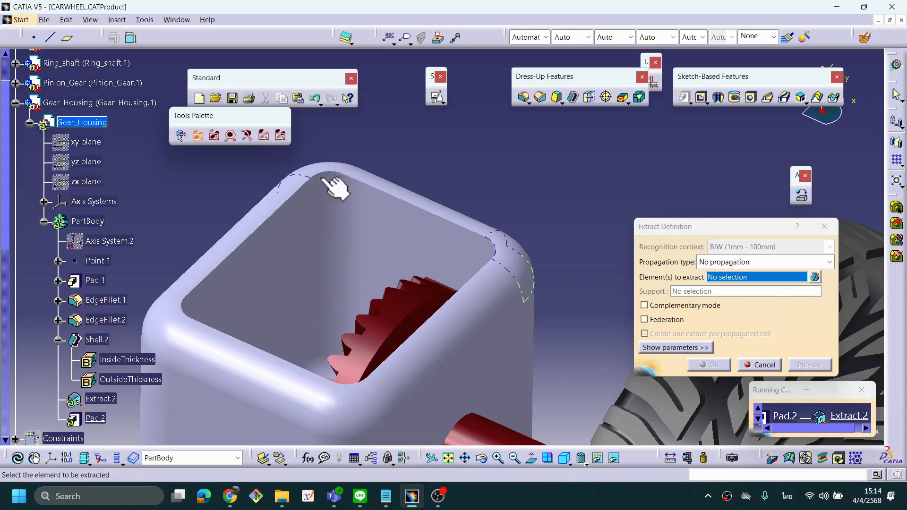
click(414, 202)
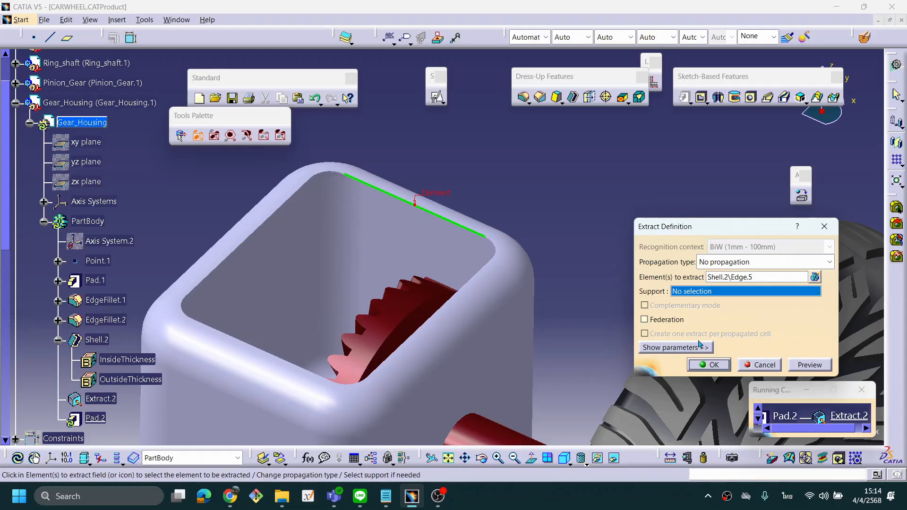
Step: Propagate the extract around the whole opening rim with tangent continuity and accept it as the pad profile
middle_drag(547, 273, 578, 253)
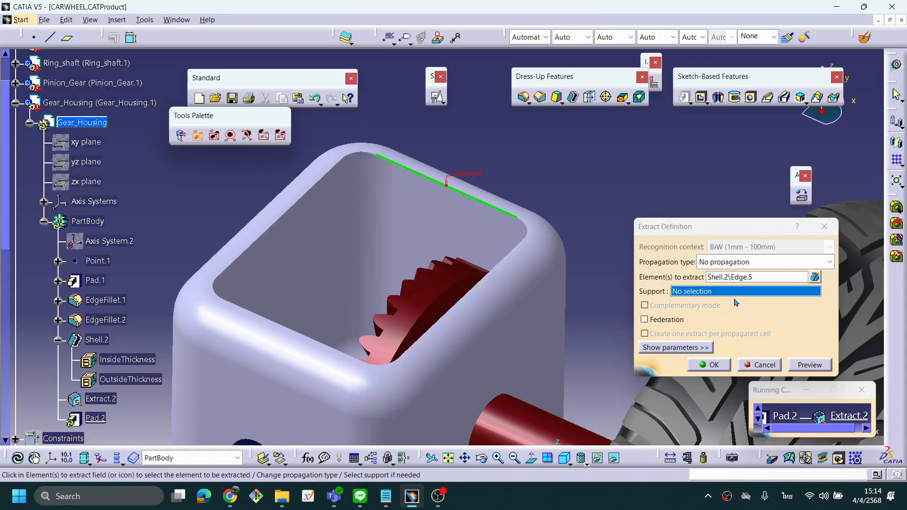
click(750, 262)
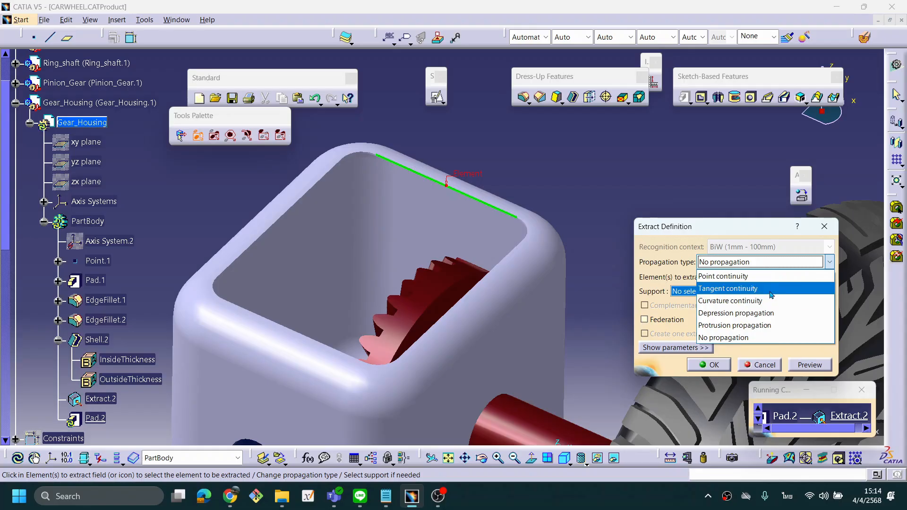
click(742, 289)
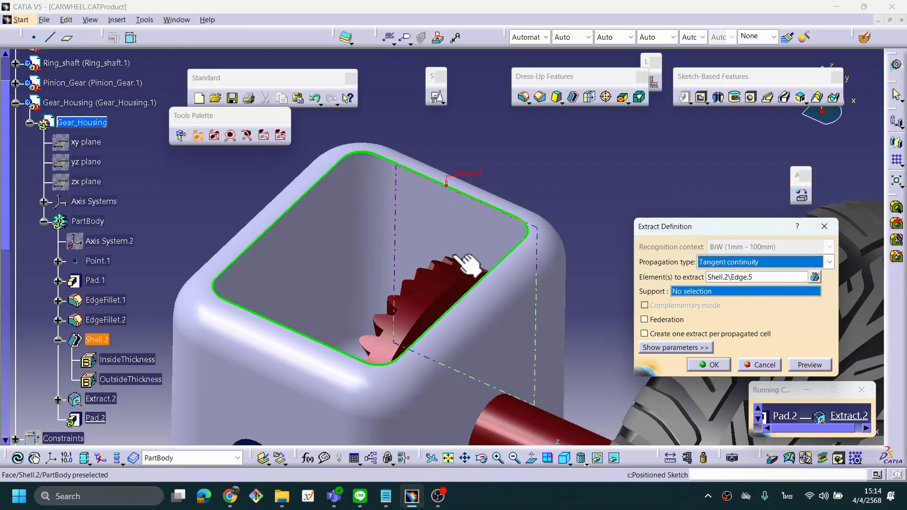
middle_drag(432, 253, 544, 272)
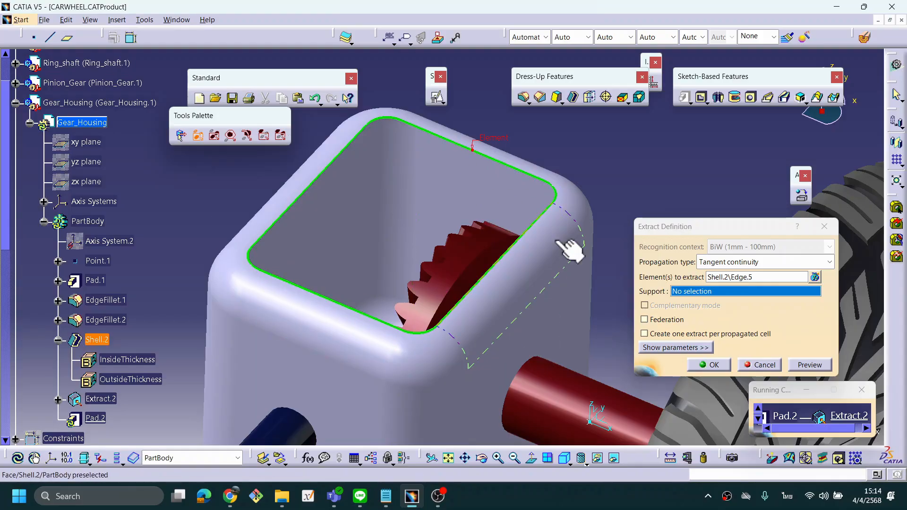
middle_drag(473, 265, 572, 288)
drag(675, 226, 652, 185)
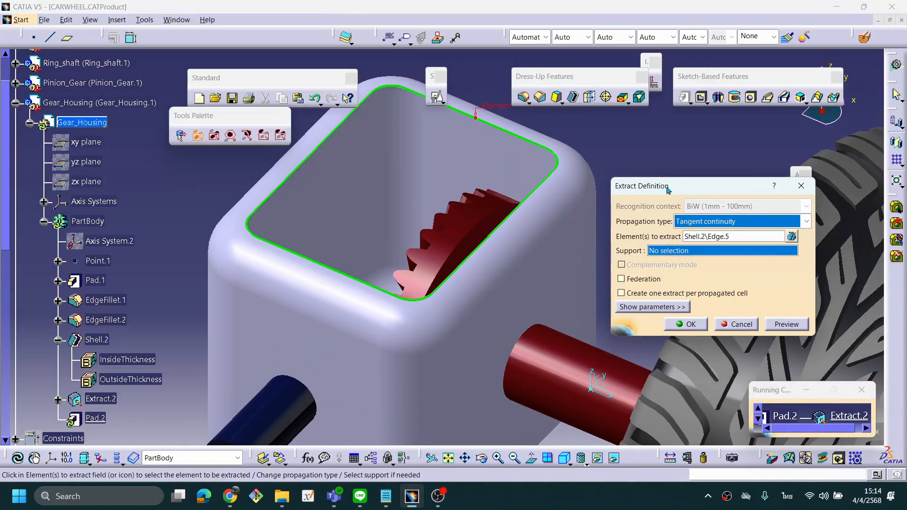
click(691, 325)
Step: Close the housing's top opening by padding the extracted rim loop 2 mm with mirrored extent
middle_drag(447, 207, 448, 268)
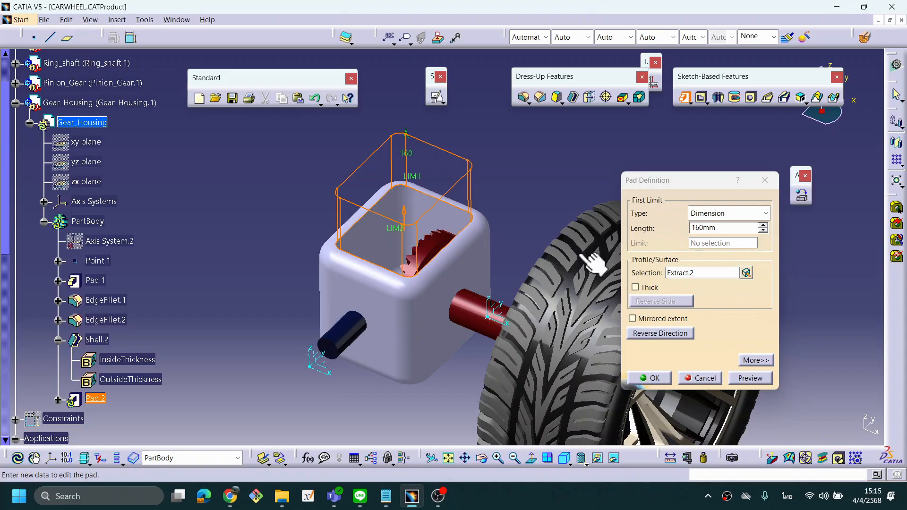
drag(422, 182, 425, 234)
middle_drag(493, 300, 496, 283)
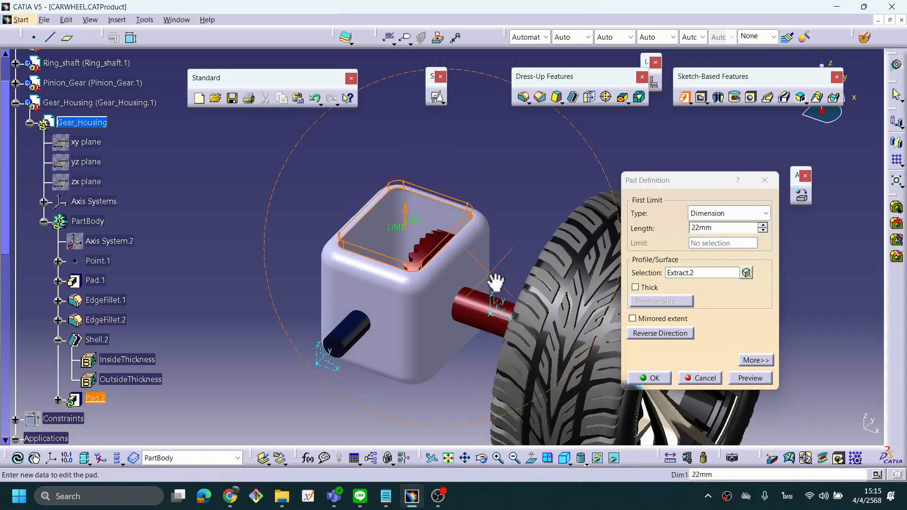
double_click(718, 228)
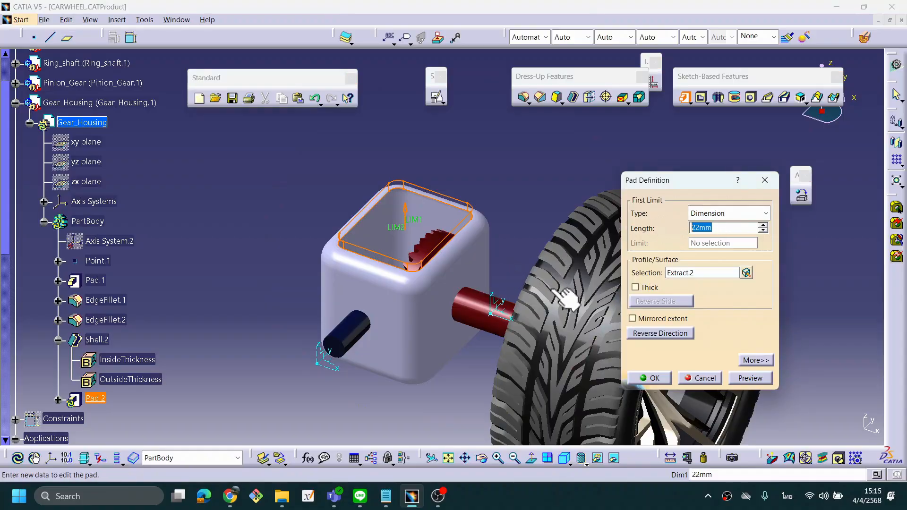
click(633, 319)
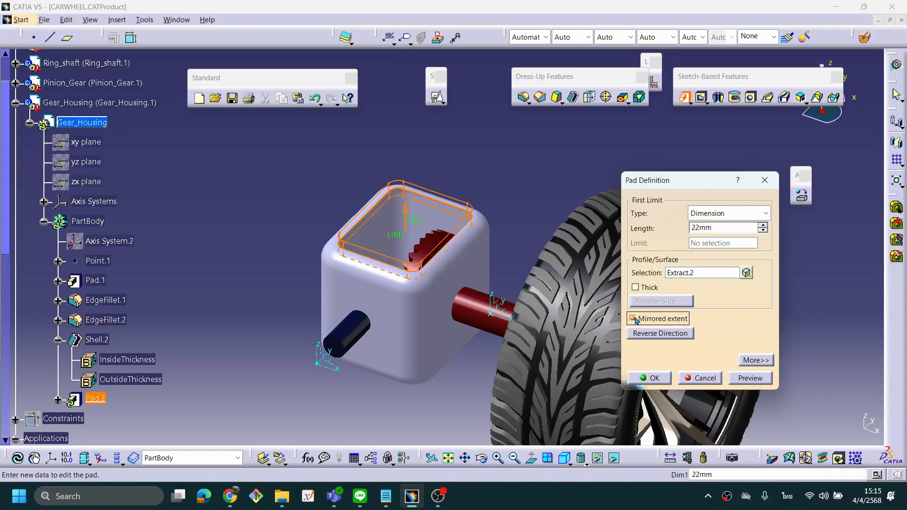
double_click(694, 228)
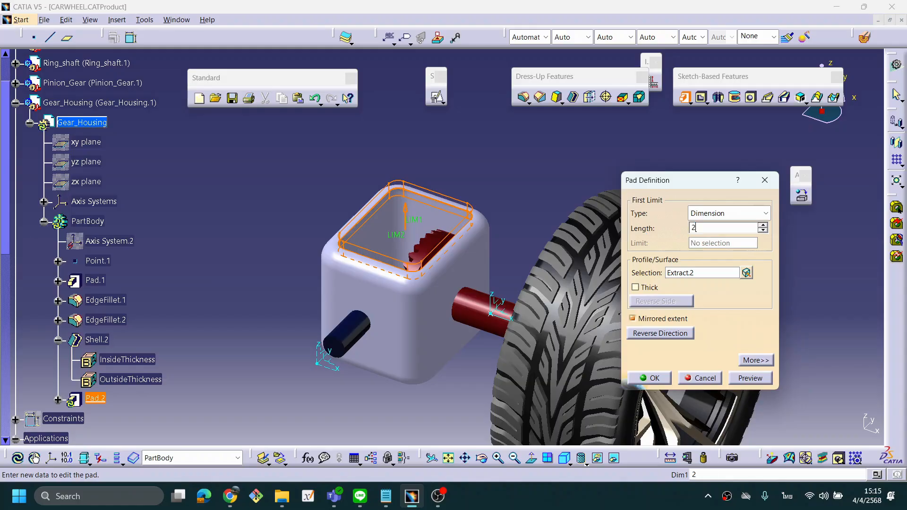
click(744, 379)
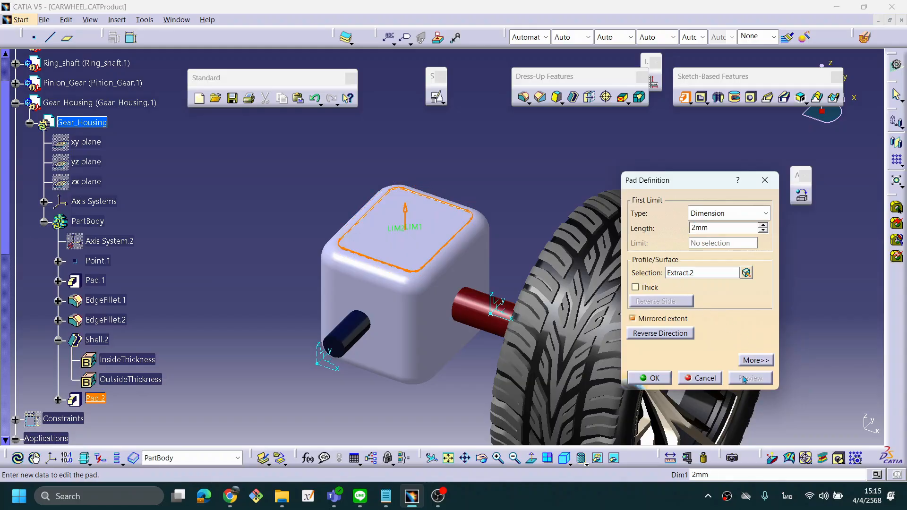
middle_drag(444, 331, 382, 301)
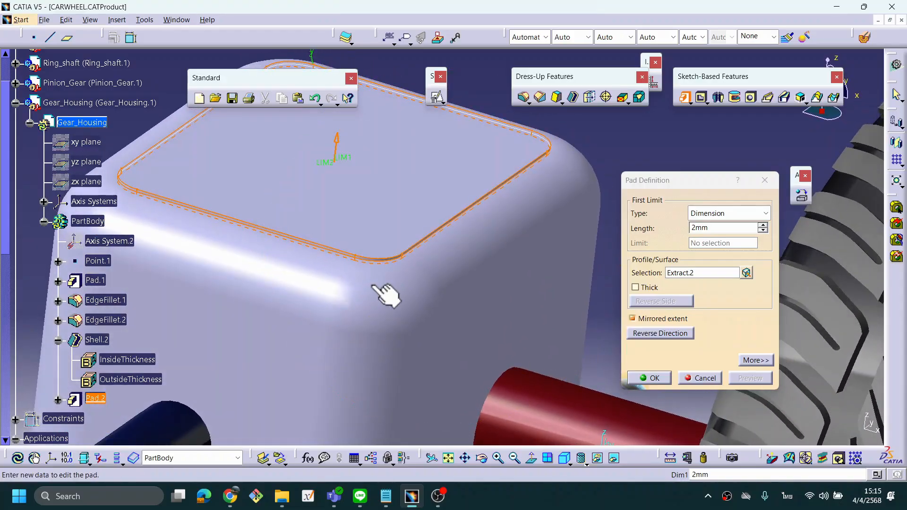
middle_drag(425, 296, 511, 315)
middle_drag(461, 257, 388, 263)
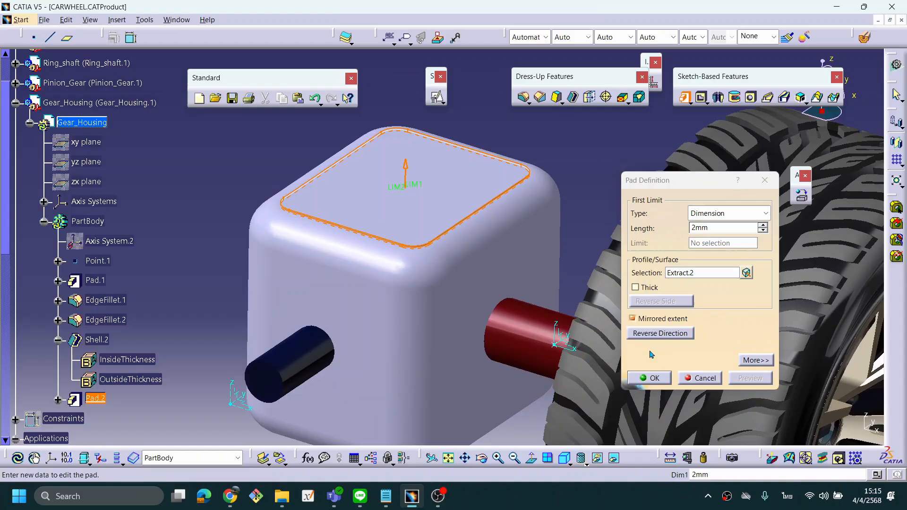
click(653, 378)
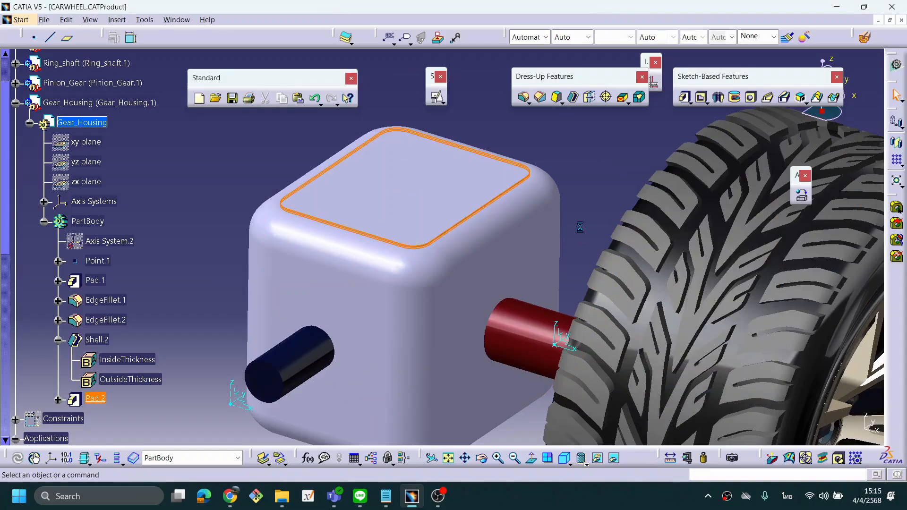
Step: Colour the new cover pad on top of the housing magenta
middle_drag(456, 285, 471, 273)
click(95, 398)
click(546, 37)
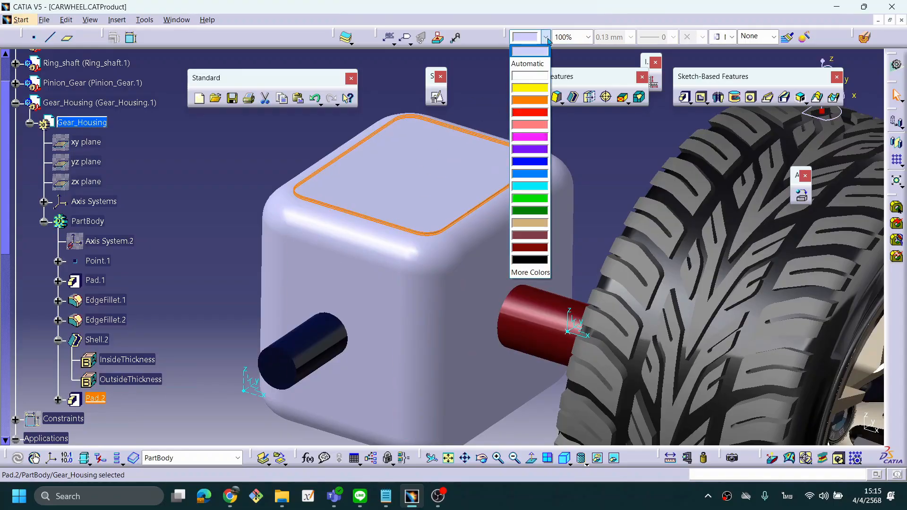
click(530, 137)
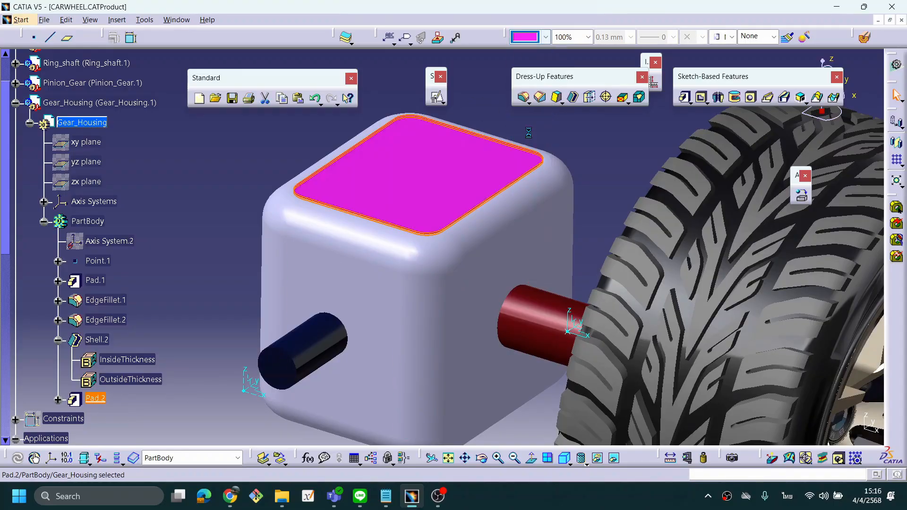
click(616, 156)
Step: Set the magenta cover pad's opacity to 25%
middle_drag(519, 176, 504, 196)
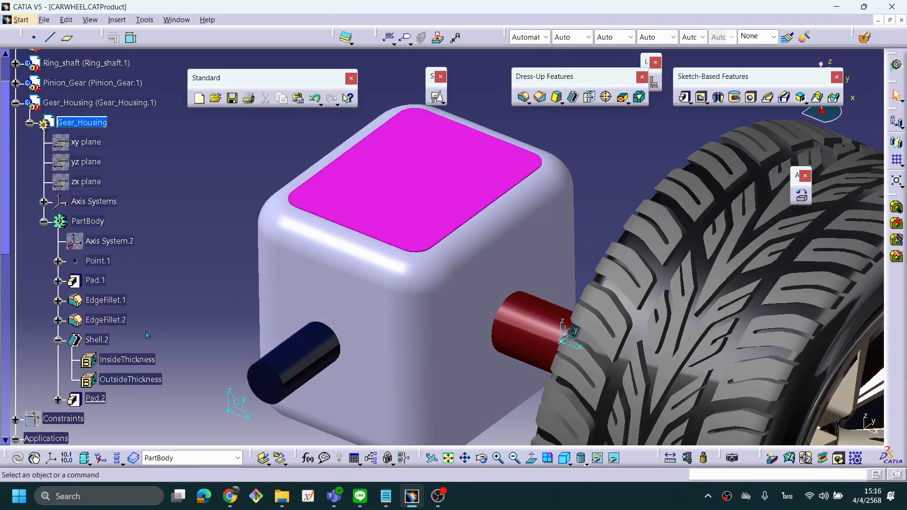
click(96, 399)
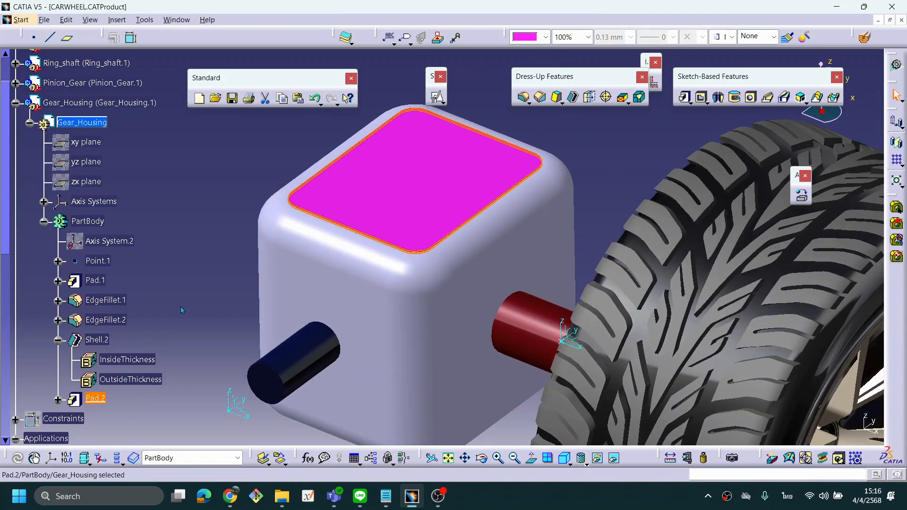
click(588, 38)
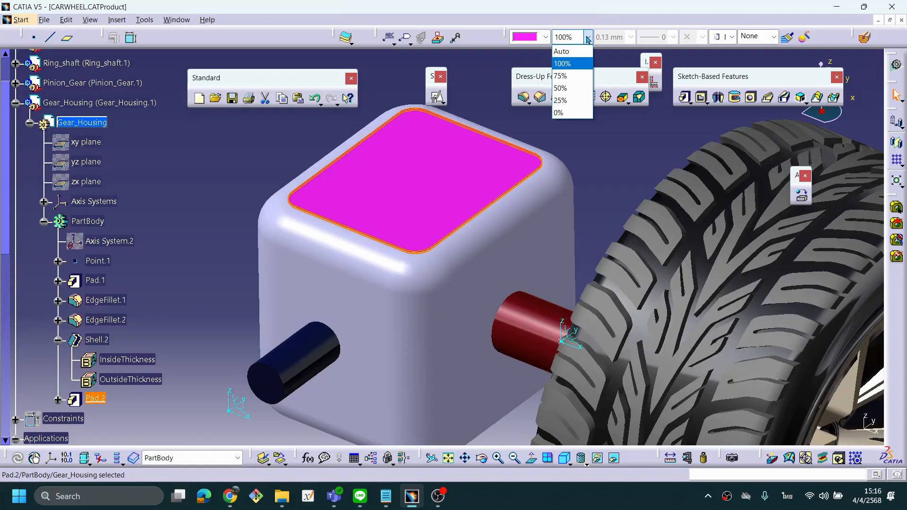
click(572, 101)
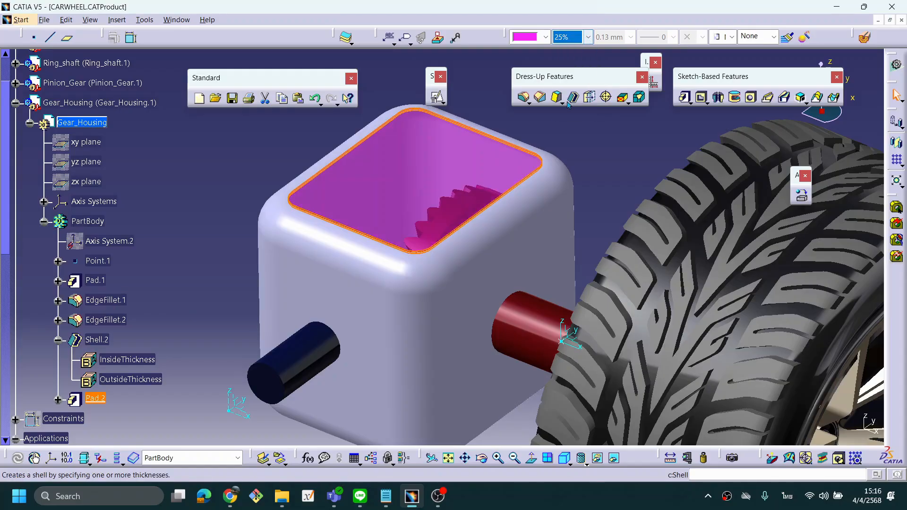
key(Escape)
Step: Examine the pinion and ring gear through the housing's transparent cover from above and from several angles
middle_drag(512, 170, 313, 232)
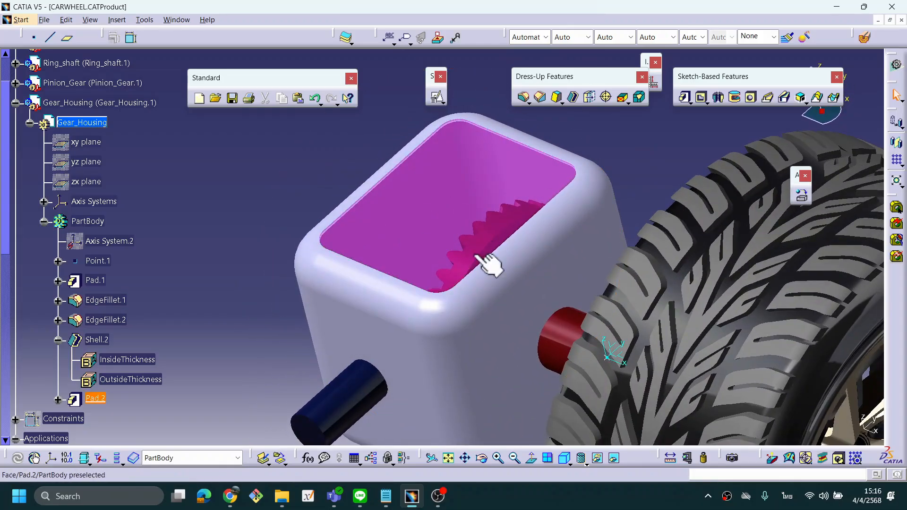
middle_drag(418, 255, 535, 352)
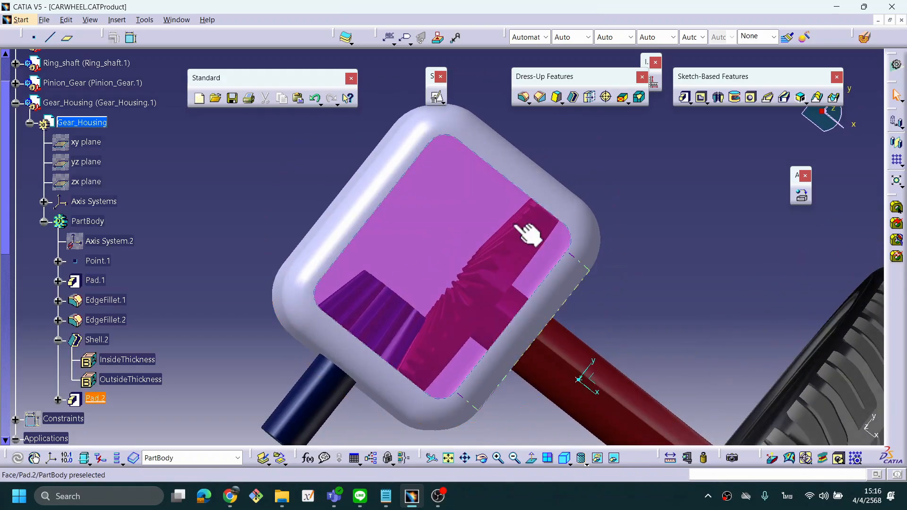
middle_drag(551, 293, 557, 279)
middle_drag(508, 305, 429, 293)
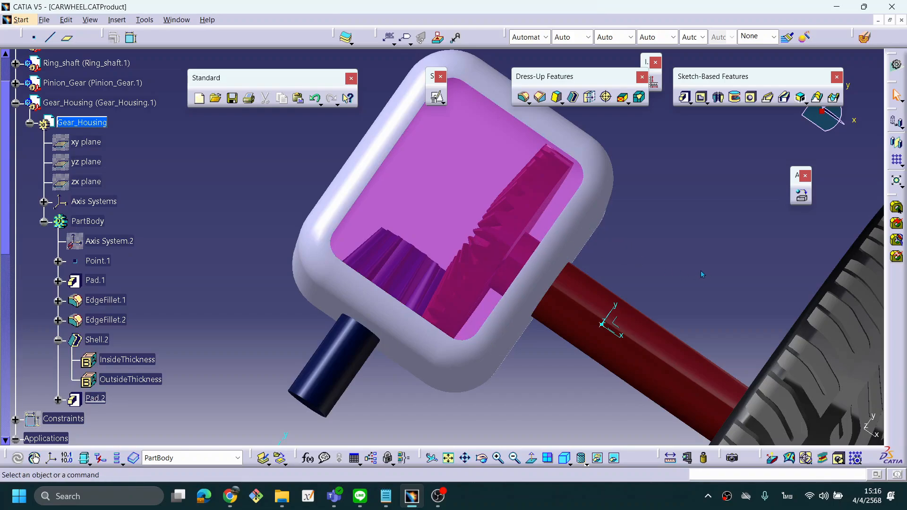
middle_drag(703, 275, 553, 293)
middle_drag(628, 359, 685, 302)
middle_drag(451, 333, 476, 300)
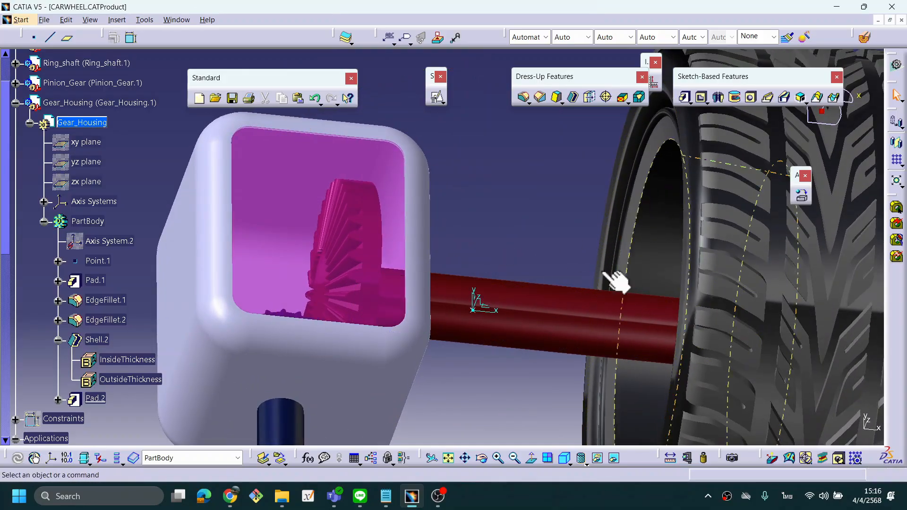
middle_drag(703, 349, 458, 329)
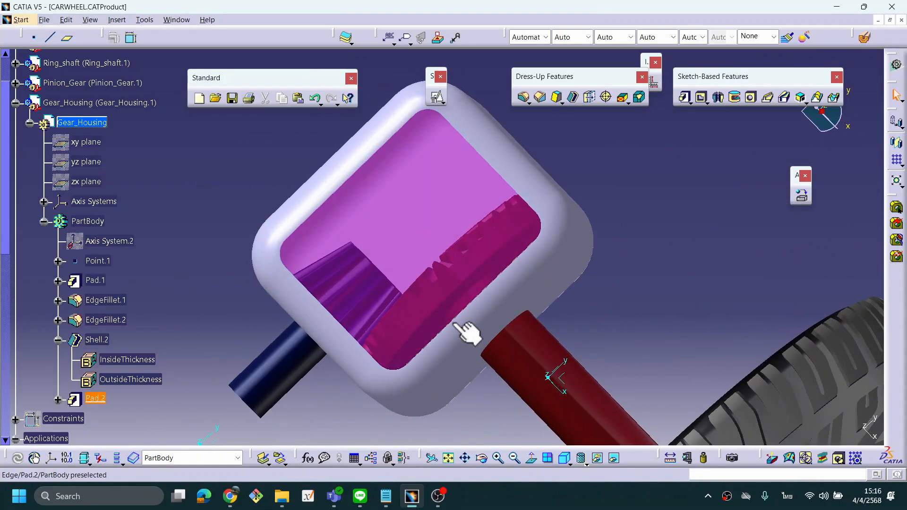
middle_drag(617, 361, 425, 395)
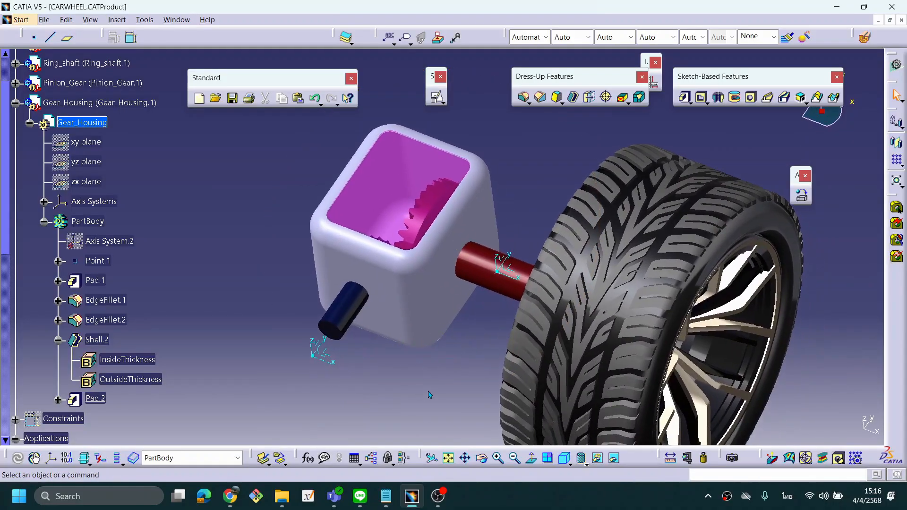
Step: Examine the housing's outer side walls where the pinion and ring gear shafts pass through
middle_drag(495, 354, 478, 320)
middle_drag(378, 309, 480, 314)
middle_drag(460, 347, 532, 270)
middle_drag(415, 355, 450, 316)
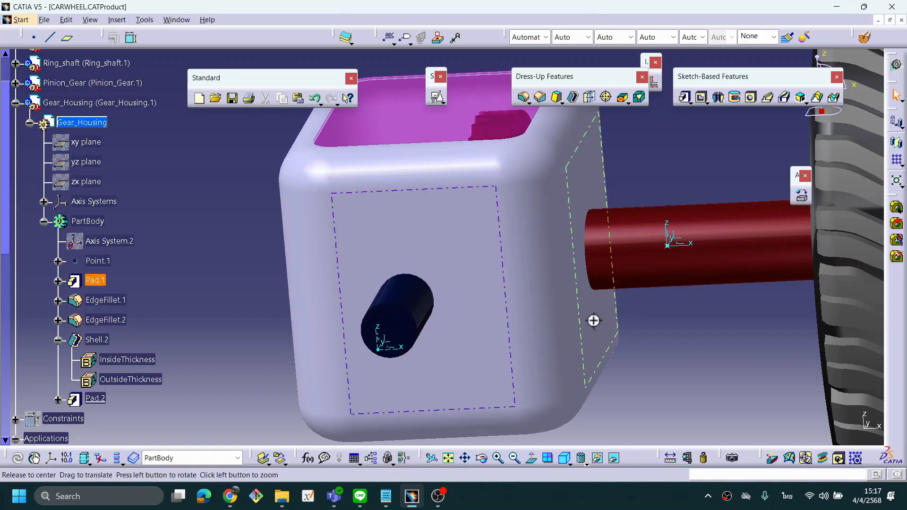
middle_drag(593, 320, 426, 298)
middle_drag(593, 315, 363, 281)
middle_drag(500, 282, 539, 316)
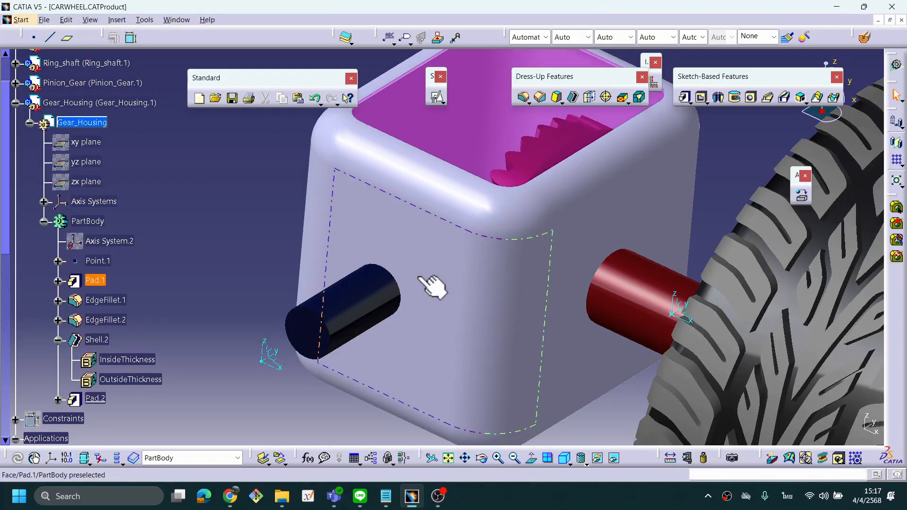
middle_drag(416, 275, 418, 282)
click(598, 503)
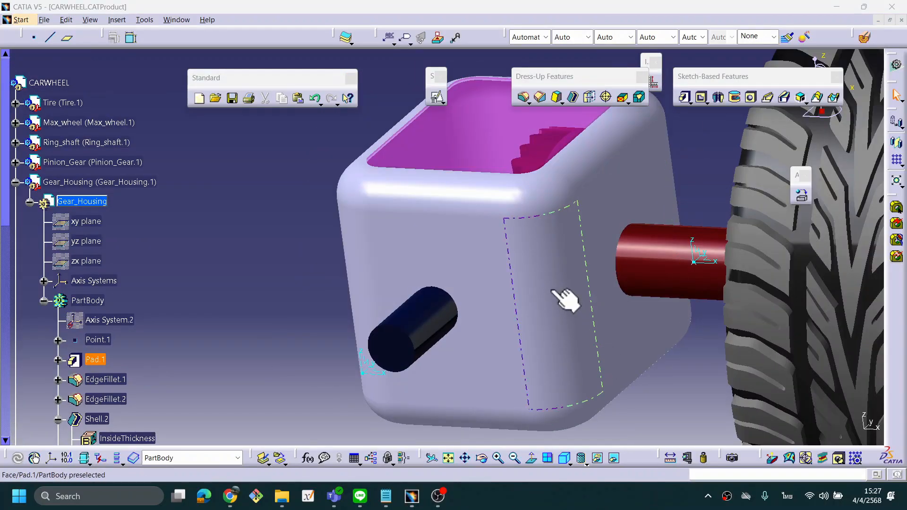
Step: Create a positioned sketch in Gear_Housing on the YZ plane of Axis System.3 at the ring shaft
middle_drag(565, 299, 654, 316)
middle_drag(588, 287, 522, 239)
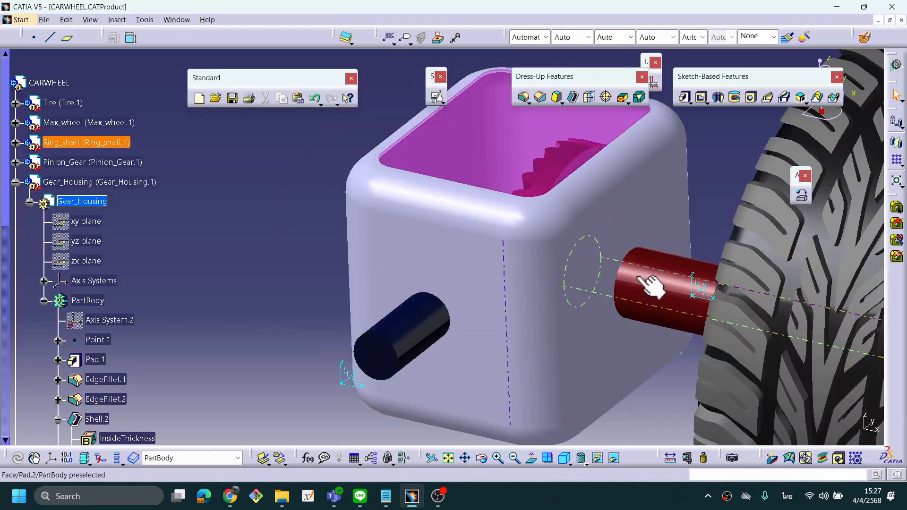
middle_drag(650, 283, 486, 289)
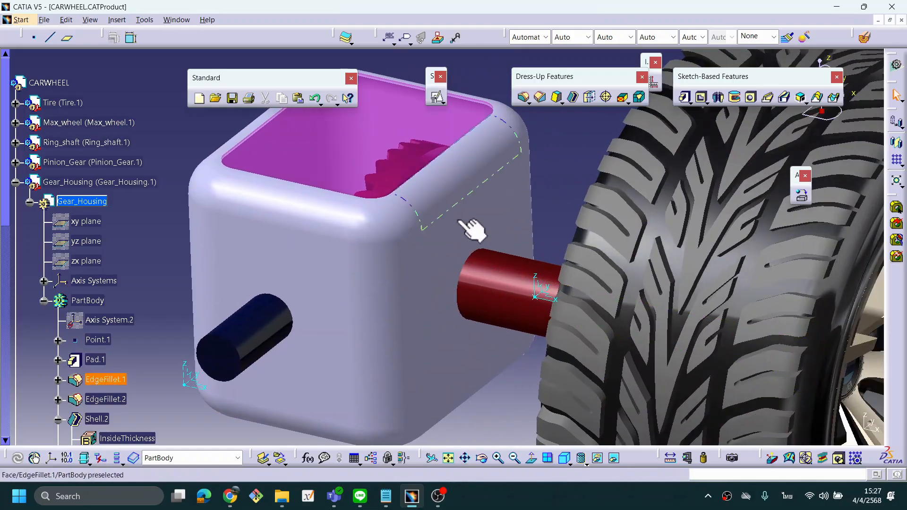
mouse_move(491, 252)
middle_down()
mouse_move(449, 263)
mouse_move(538, 302)
mouse_move(479, 352)
mouse_move(565, 356)
mouse_move(652, 286)
mouse_move(504, 284)
mouse_move(594, 279)
mouse_move(573, 289)
mouse_move(597, 293)
middle_up()
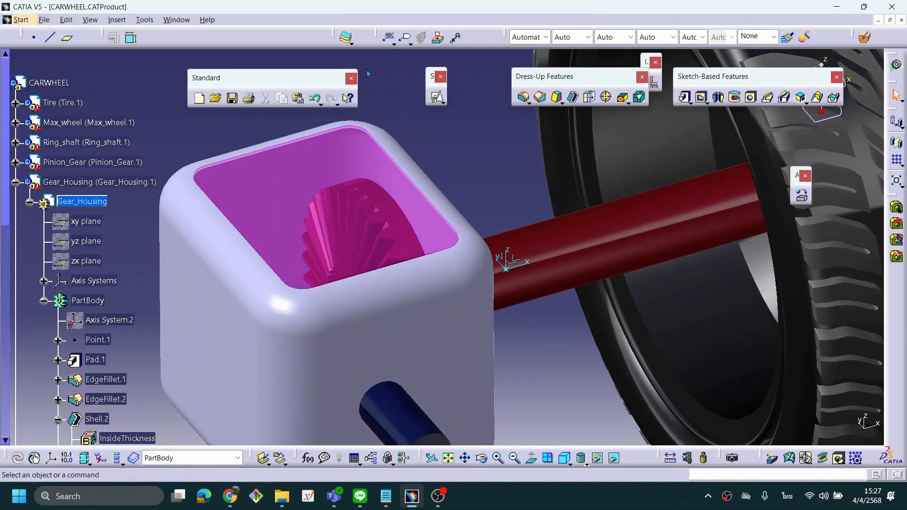
click(437, 99)
middle_drag(523, 299, 525, 294)
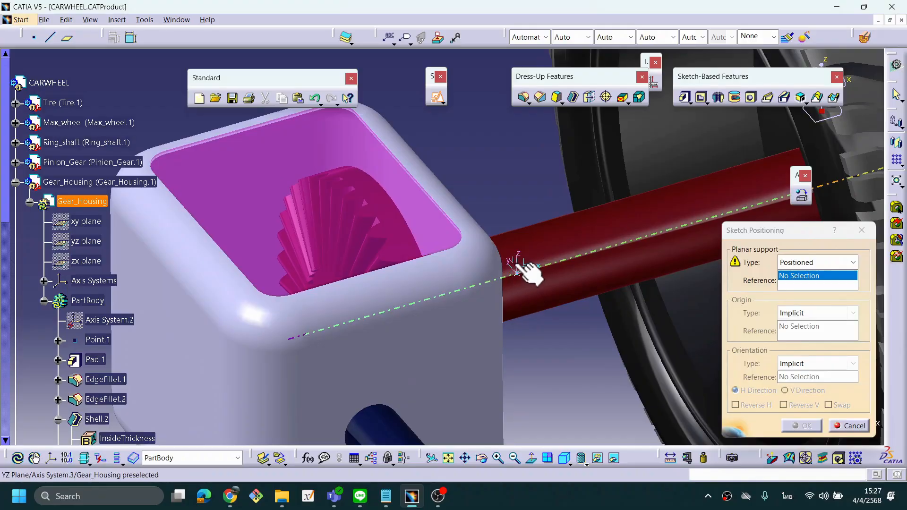
click(527, 273)
mouse_move(577, 283)
middle_down()
mouse_move(410, 311)
mouse_move(276, 293)
mouse_move(324, 265)
mouse_move(356, 263)
mouse_move(369, 283)
mouse_move(374, 268)
mouse_move(378, 285)
mouse_move(502, 319)
mouse_move(599, 302)
mouse_move(415, 316)
mouse_move(381, 285)
mouse_move(446, 324)
middle_up()
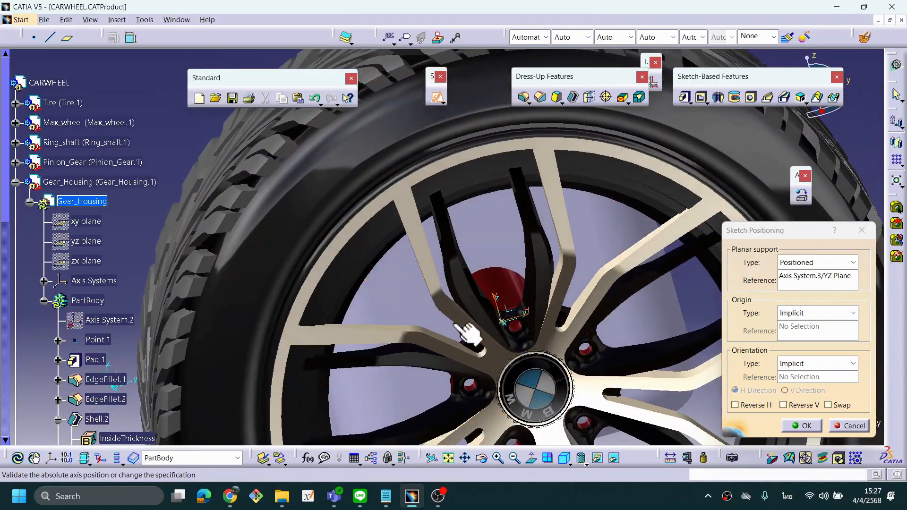
click(800, 424)
Step: Hide the Tire and Max_wheel components
mouse_move(569, 236)
middle_down()
mouse_move(641, 250)
mouse_move(652, 303)
middle_up()
right_click(89, 144)
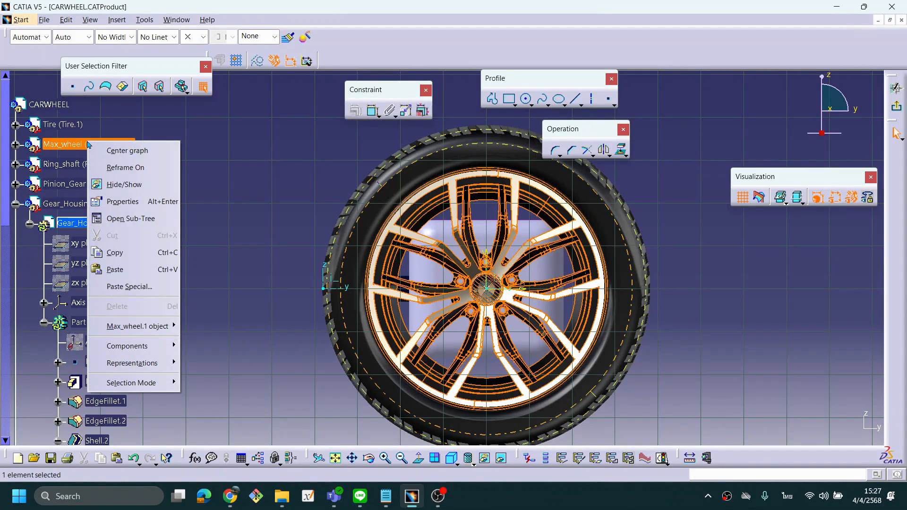
click(60, 128)
right_click(64, 125)
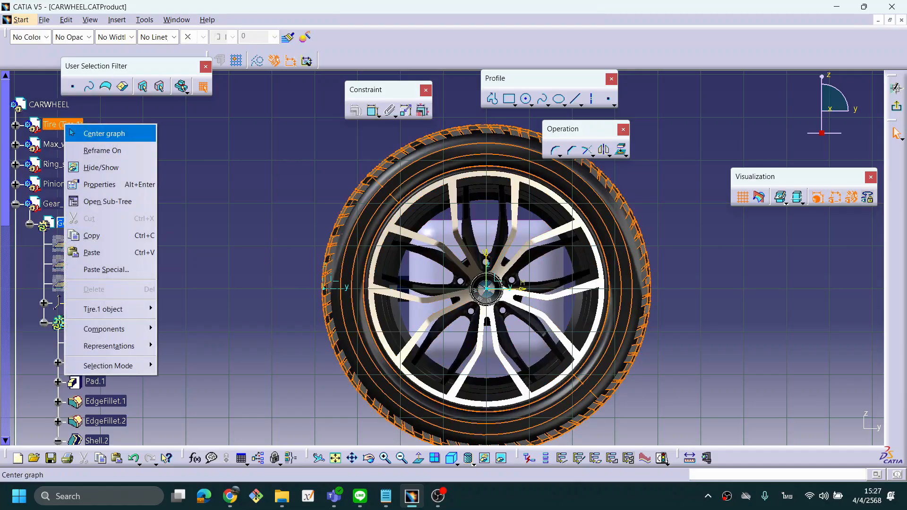
click(94, 167)
right_click(90, 145)
click(116, 189)
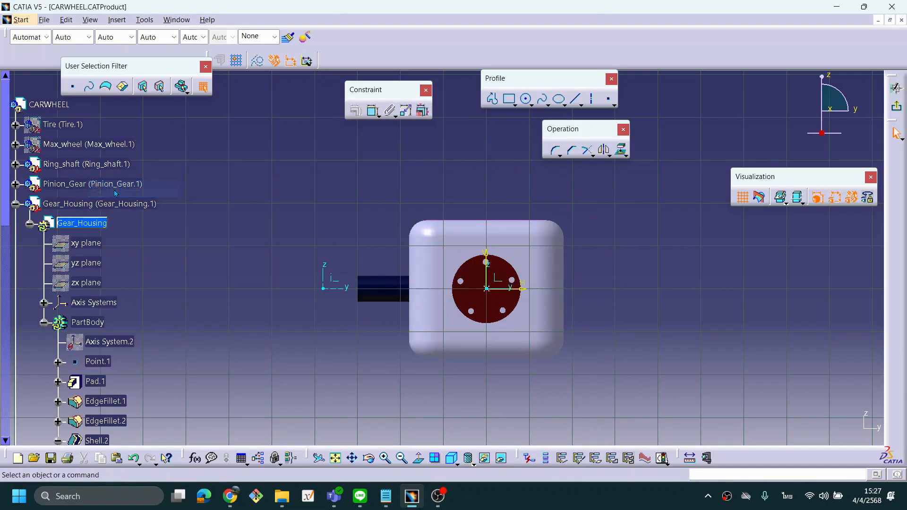
Step: Sketch a circle of about 69 mm radius centred on the sketch origin, around the ring shaft's axis
middle_drag(551, 291, 557, 232)
middle_drag(599, 324, 492, 256)
mouse_move(601, 294)
middle_down()
mouse_move(605, 303)
mouse_move(605, 293)
middle_up()
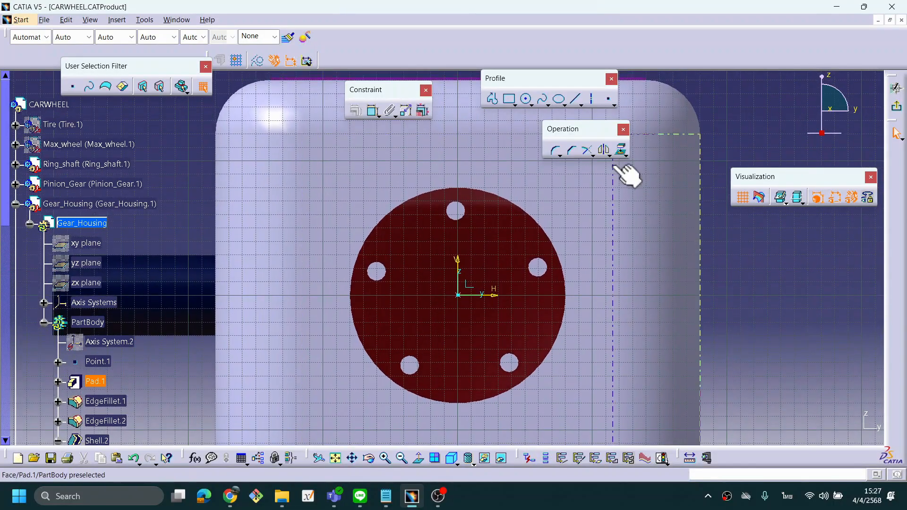
click(525, 100)
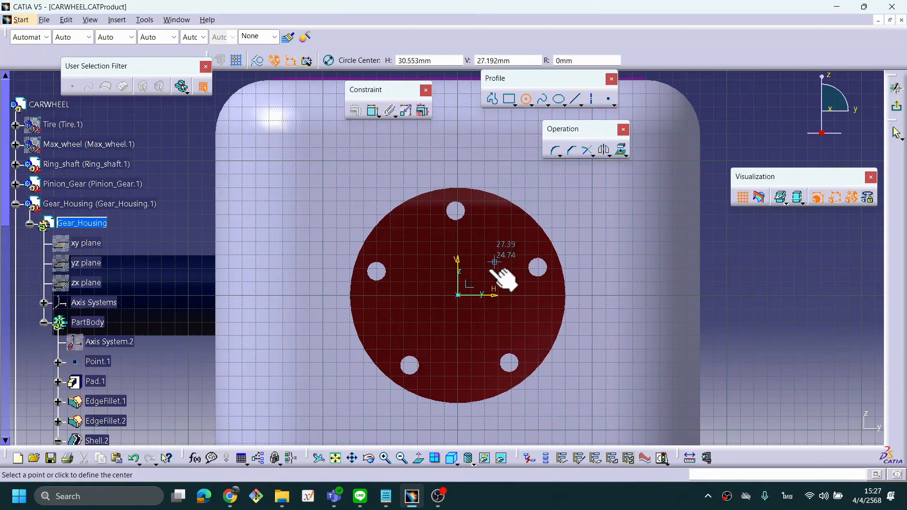
click(458, 295)
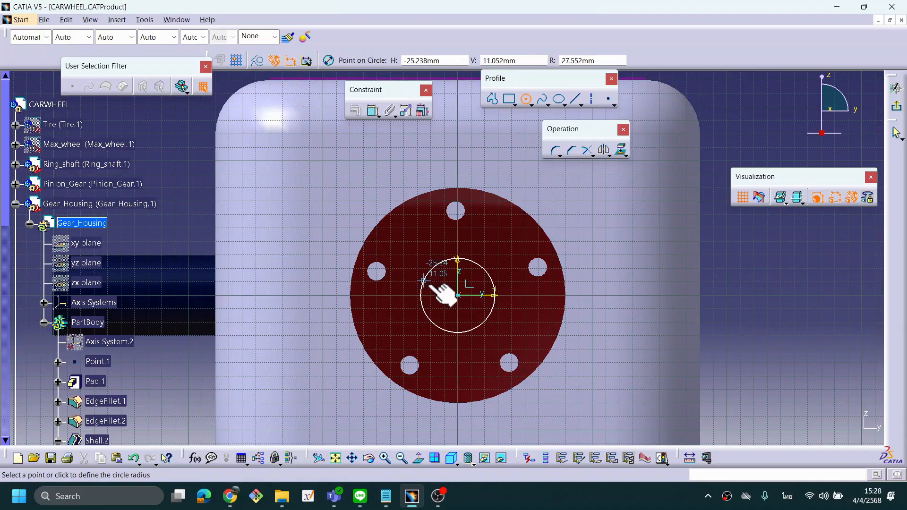
middle_drag(480, 214, 593, 401)
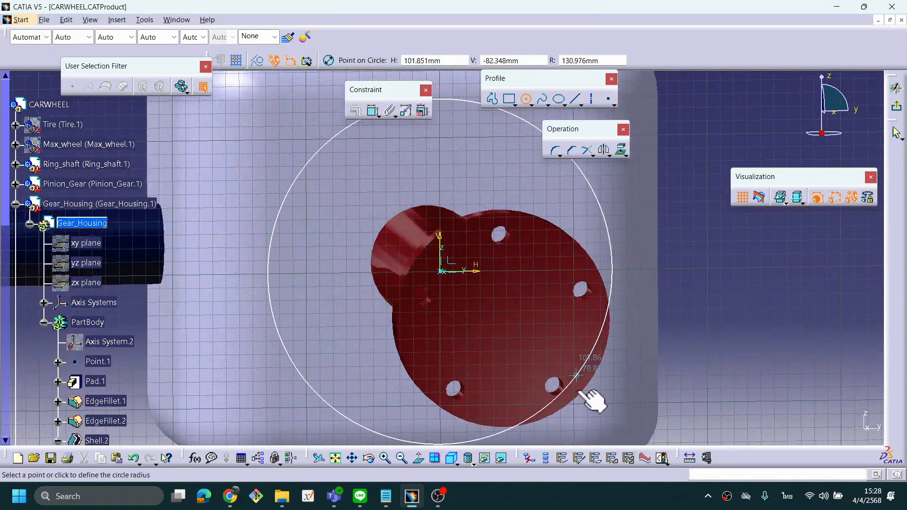
click(527, 302)
click(632, 269)
middle_drag(496, 267, 530, 284)
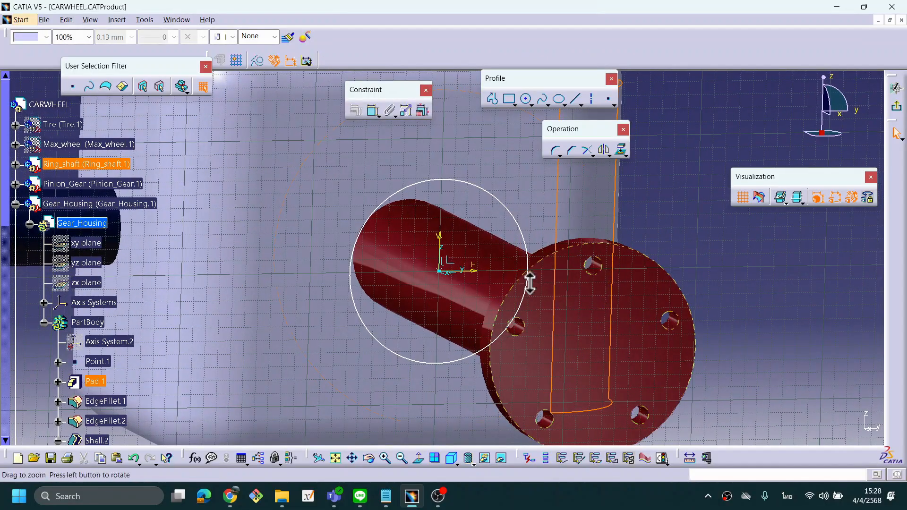
Step: Measure the radius of the ring shaft's cylindrical surface without keeping the measurement
mouse_move(477, 314)
middle_down()
mouse_move(536, 324)
mouse_move(610, 318)
middle_up()
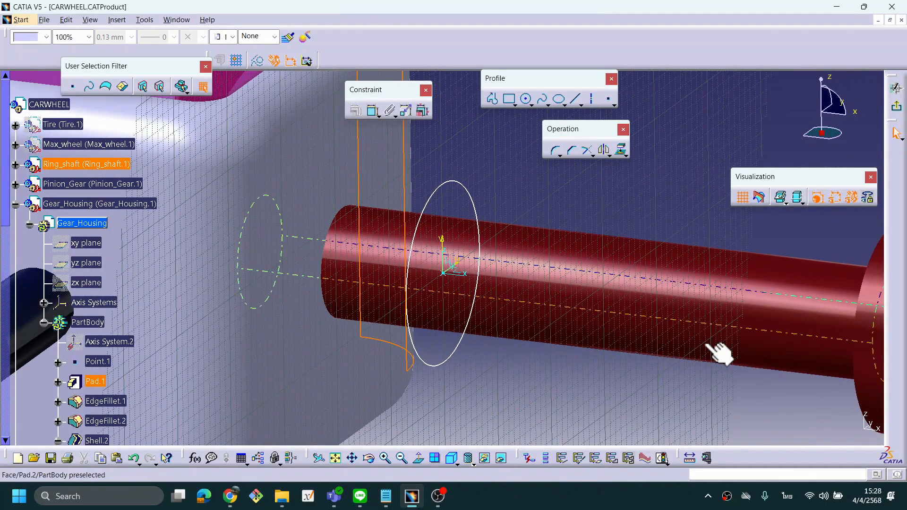
mouse_move(699, 332)
middle_down()
mouse_move(745, 322)
mouse_move(695, 330)
mouse_move(656, 320)
mouse_move(645, 332)
middle_up()
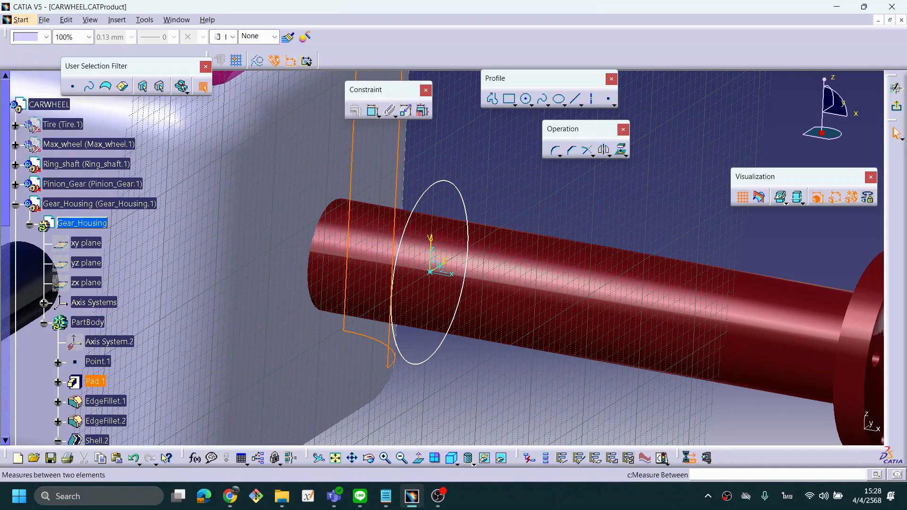
click(689, 458)
drag(727, 98, 462, 121)
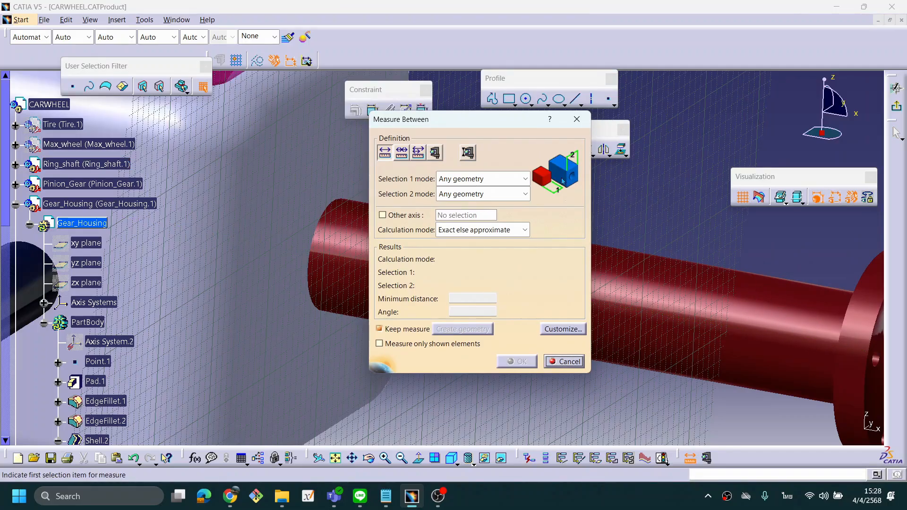
click(435, 153)
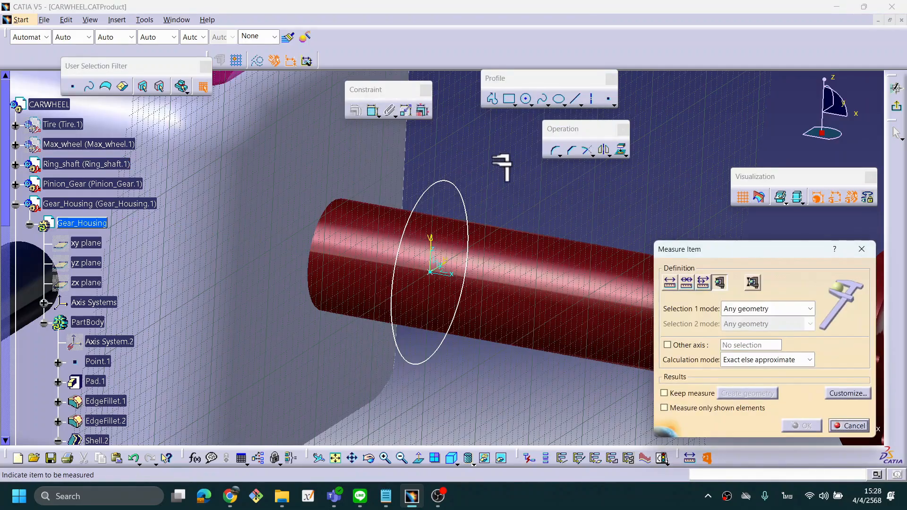
drag(775, 257, 499, 244)
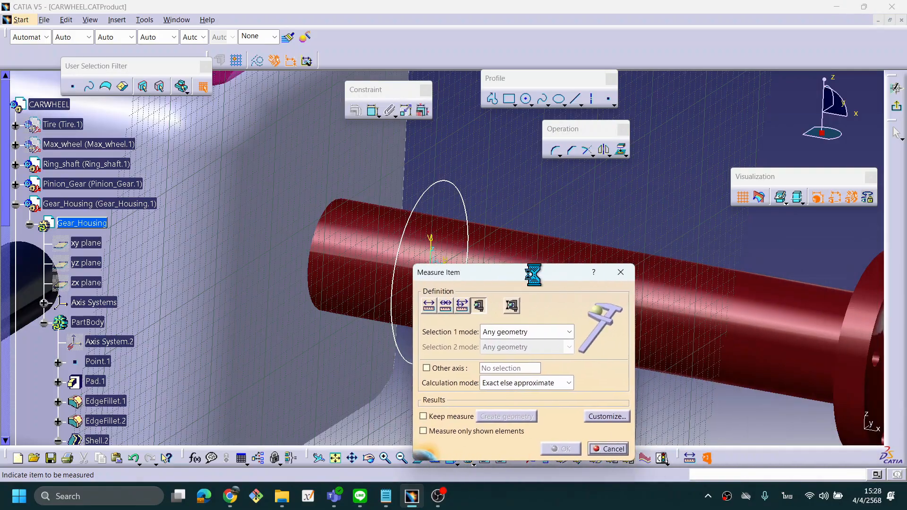
click(777, 305)
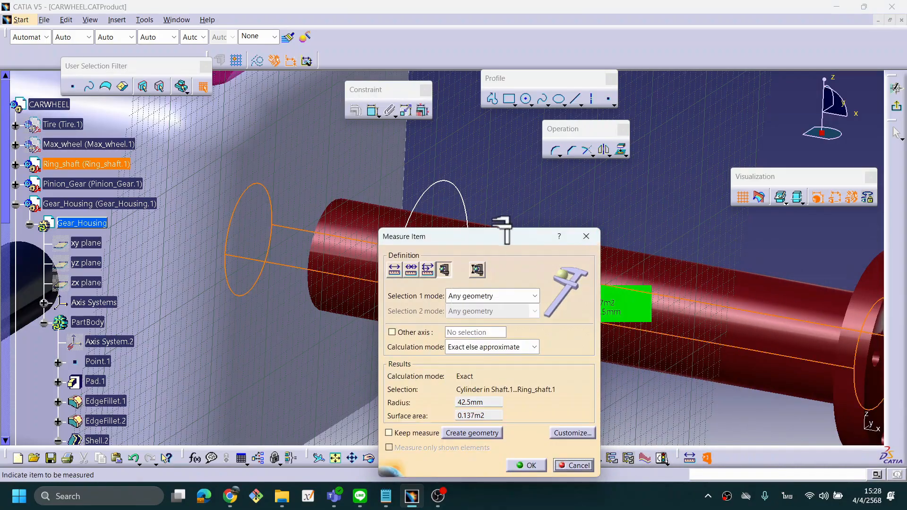
drag(501, 239, 405, 239)
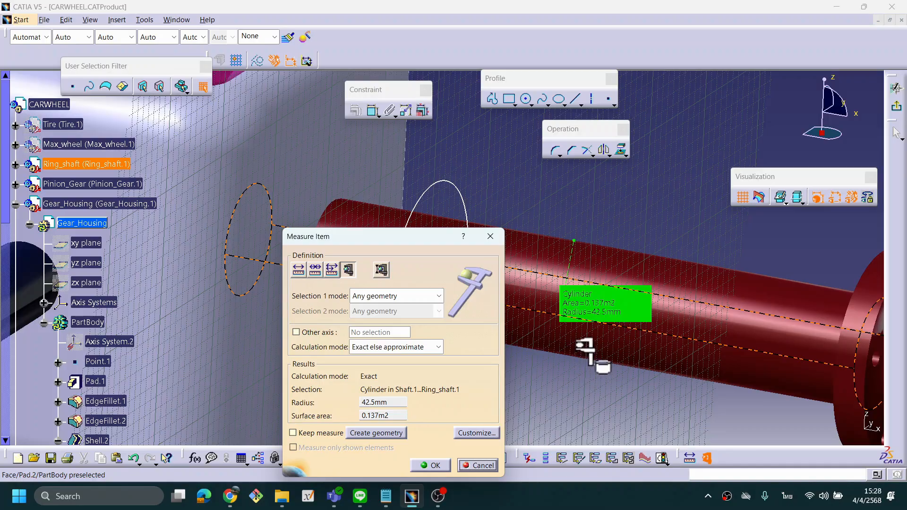
click(477, 466)
Step: Dimension the diameter of the circle sketched around the ring shaft
middle_drag(644, 225, 647, 309)
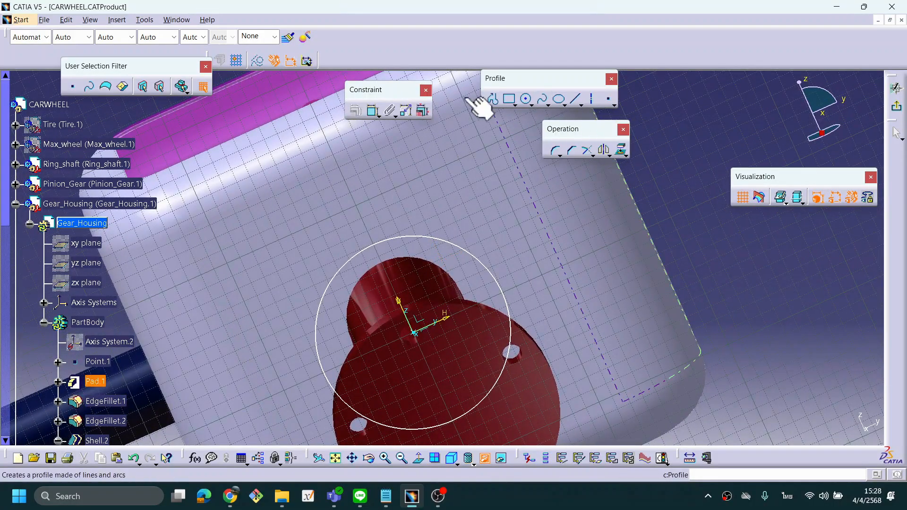
click(373, 110)
click(469, 256)
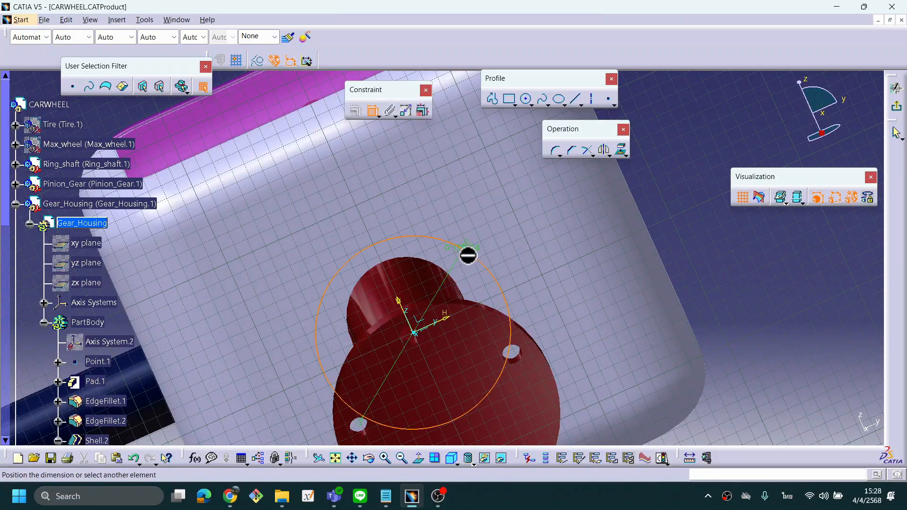
click(496, 199)
middle_drag(591, 202, 618, 256)
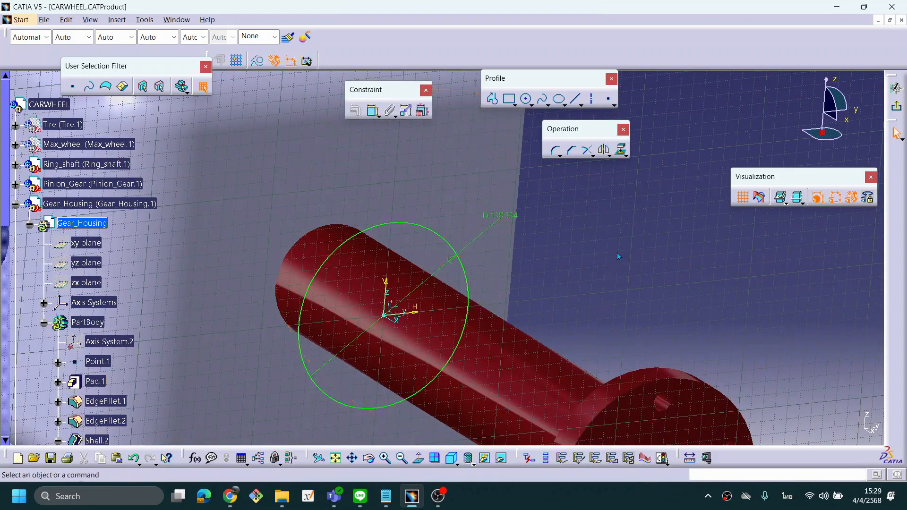
Step: Switch the circle's dimension to a radius and set it to 45 mm
double_click(519, 221)
click(717, 345)
click(719, 357)
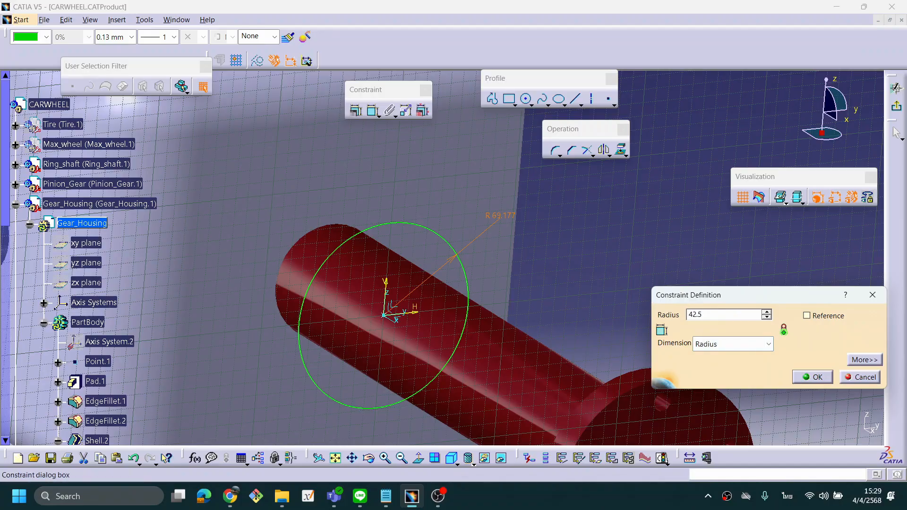
drag(719, 312, 670, 316)
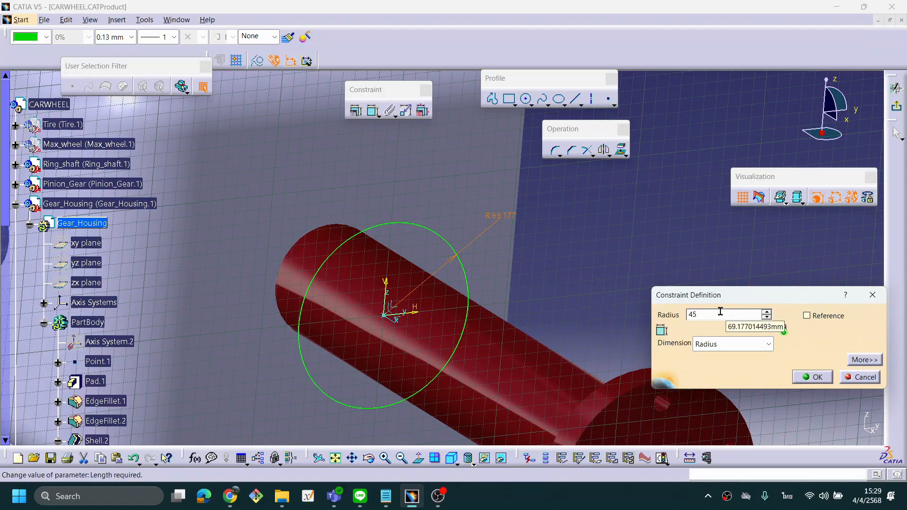
click(810, 376)
mouse_move(543, 310)
middle_down()
mouse_move(486, 279)
mouse_move(478, 259)
mouse_move(542, 314)
middle_up()
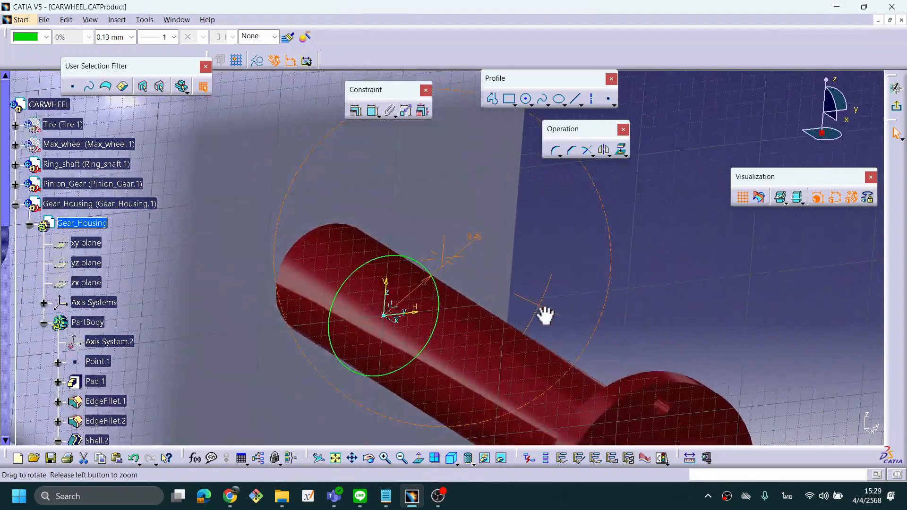
Step: Set the circle's radius to 47 mm and exit the sketch
double_click(477, 235)
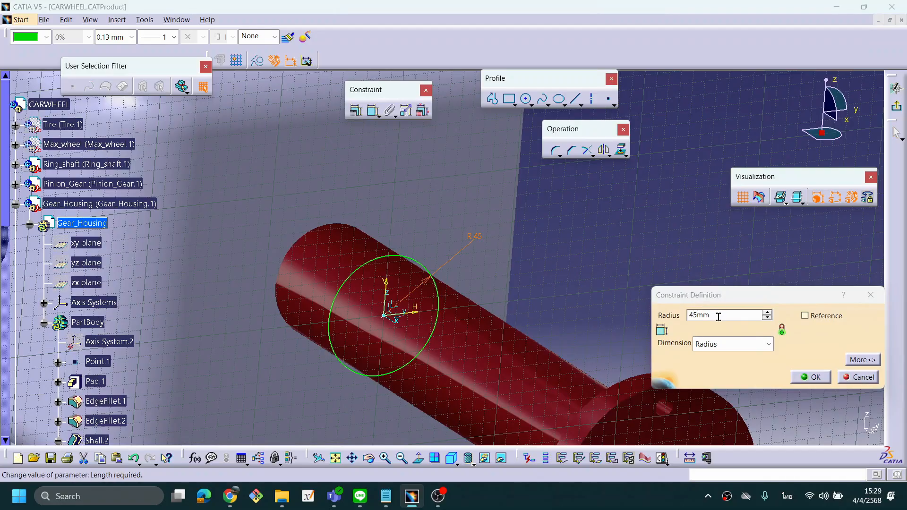
drag(727, 316, 643, 315)
text(47)
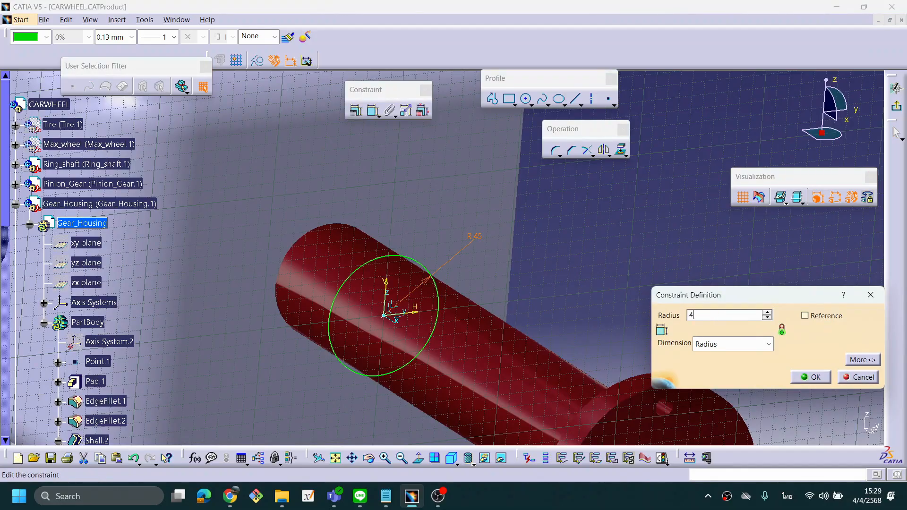
click(803, 377)
middle_drag(567, 310, 531, 283)
click(899, 90)
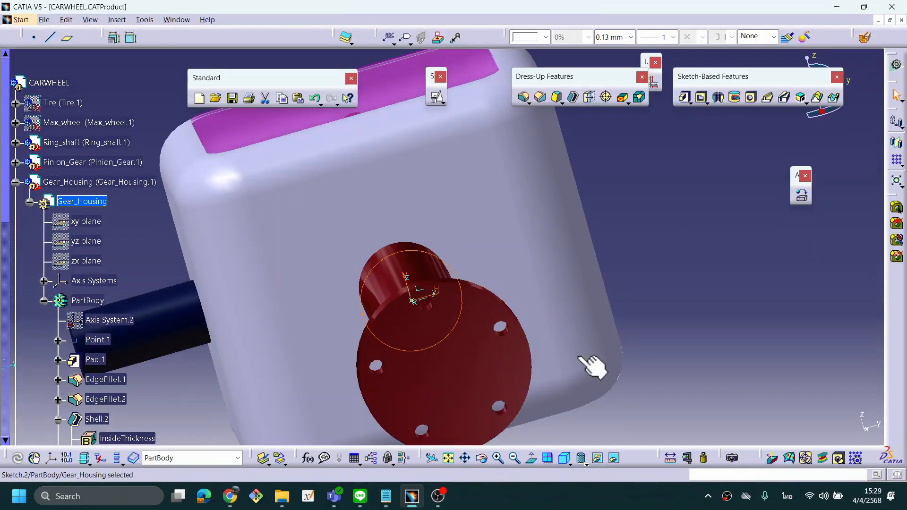
Step: Cut a pocket from the 47 mm radius circle through the housing wall around the ring shaft, about 151 mm deep
mouse_move(593, 367)
middle_down()
mouse_move(441, 359)
mouse_move(551, 334)
mouse_move(284, 364)
mouse_move(316, 303)
mouse_move(419, 356)
mouse_move(384, 348)
mouse_move(492, 390)
mouse_move(478, 371)
middle_up()
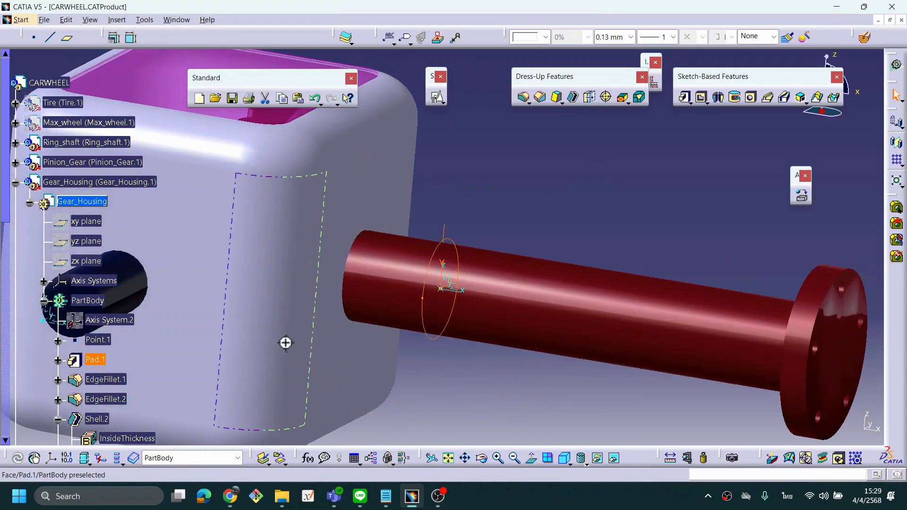
middle_drag(285, 343, 403, 314)
click(606, 223)
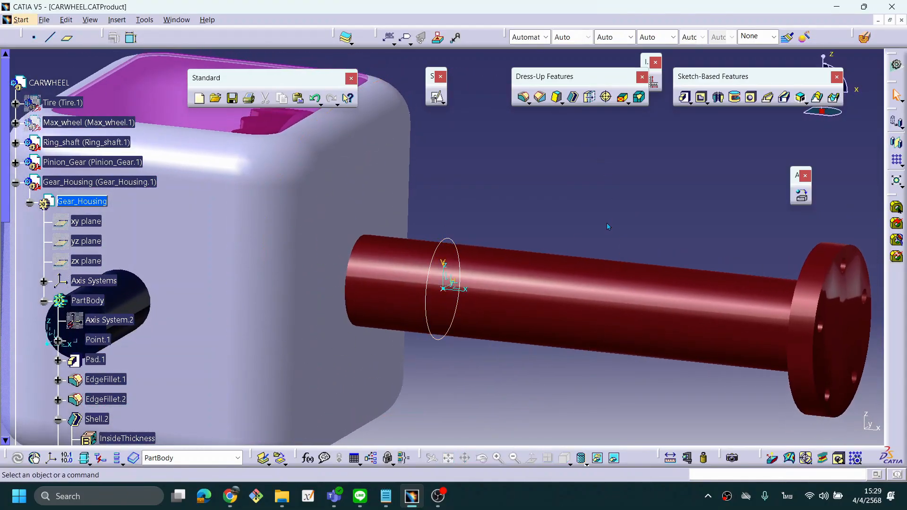
click(701, 97)
middle_drag(623, 230, 549, 257)
scroll(125, 292, down, 2)
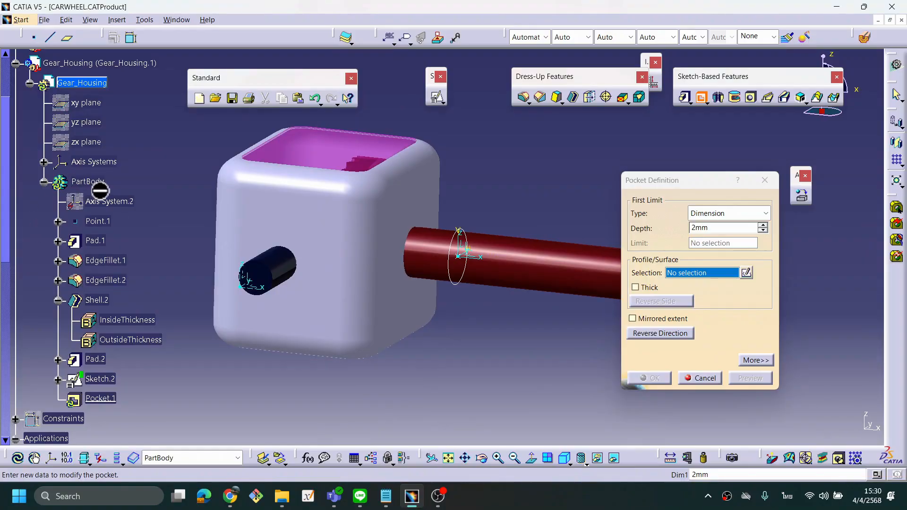
middle_drag(105, 192, 122, 198)
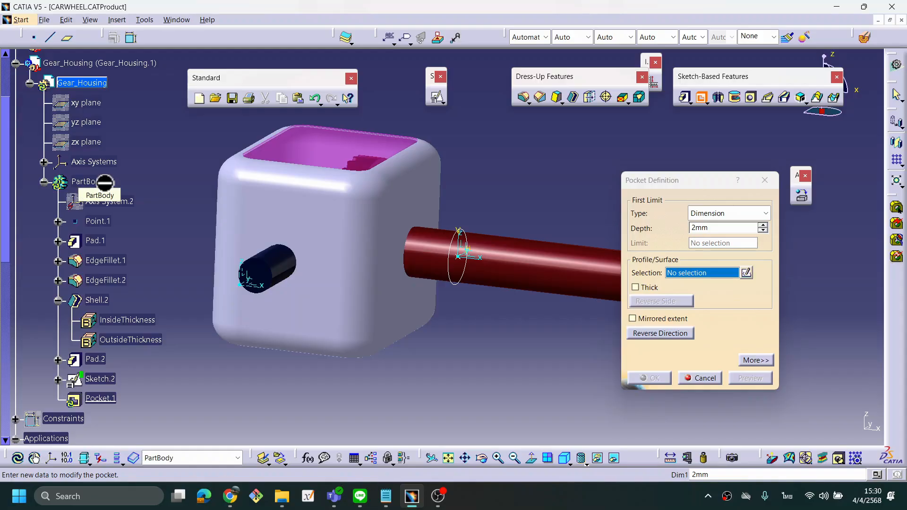
middle_drag(366, 224, 320, 220)
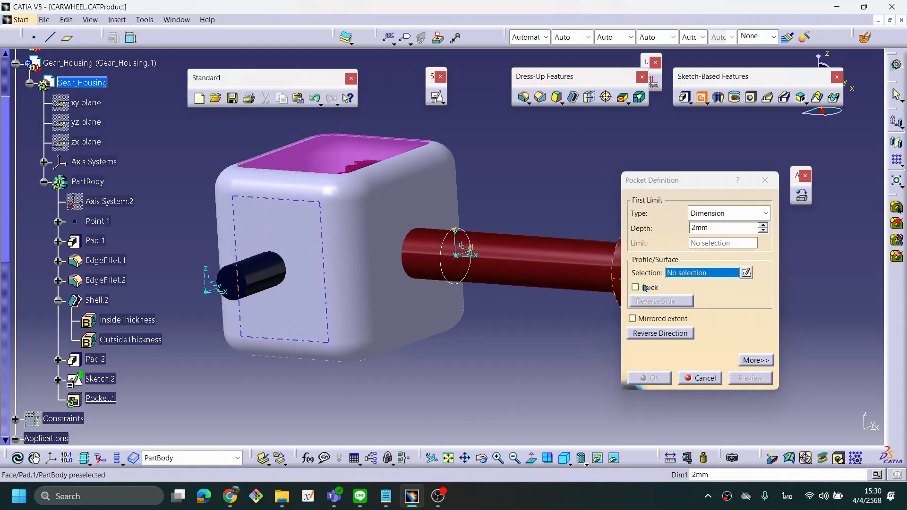
click(459, 285)
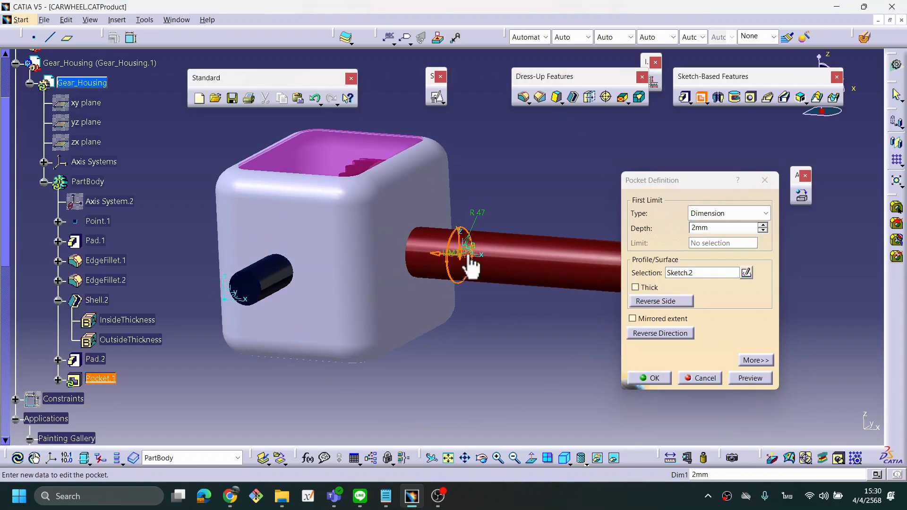
middle_drag(426, 270, 399, 236)
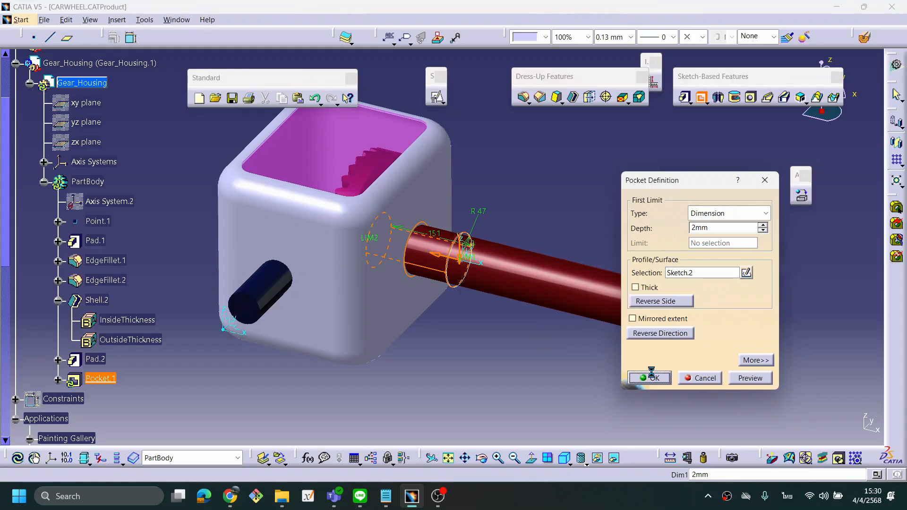
click(652, 377)
middle_drag(591, 360, 571, 334)
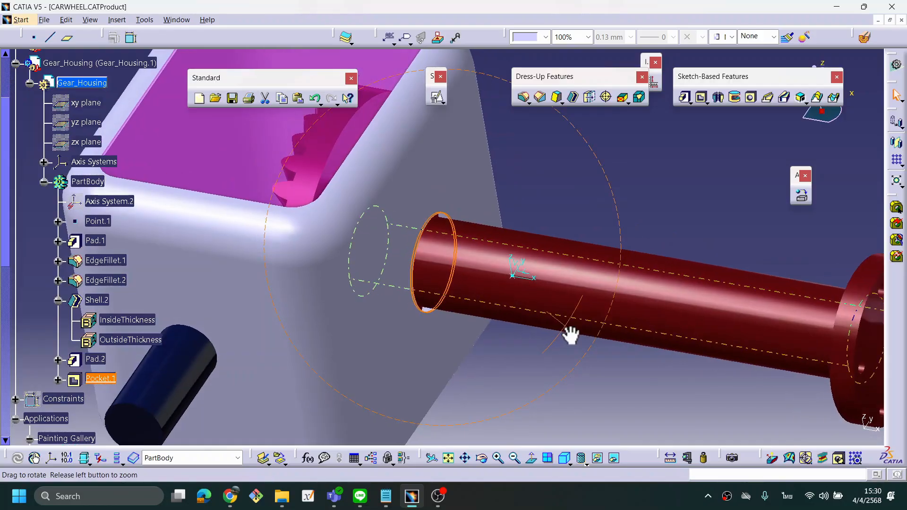
click(571, 335)
Step: Start a pad whose profile is an extract of the pocket's circular edge around the ring shaft, with tangent continuity
middle_drag(520, 298, 540, 308)
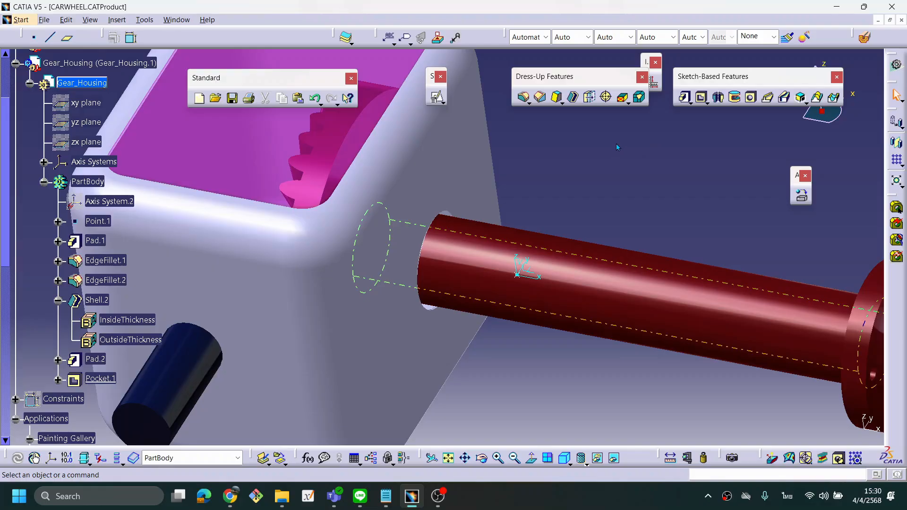
middle_drag(557, 299, 505, 257)
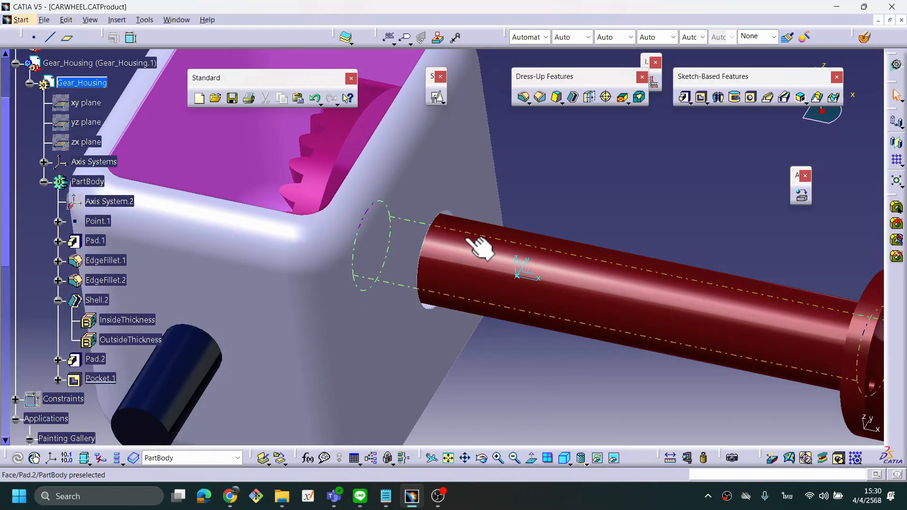
middle_drag(541, 226, 532, 267)
middle_drag(584, 241, 593, 308)
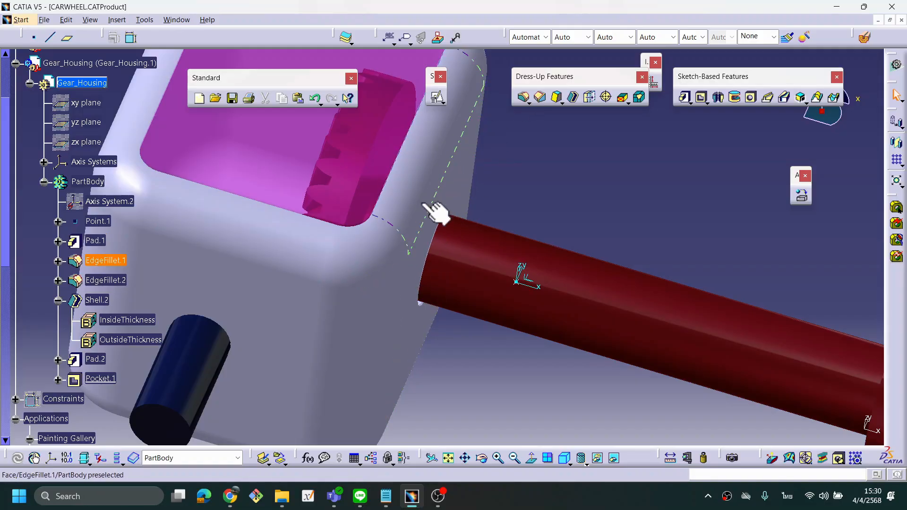
middle_drag(603, 273, 603, 318)
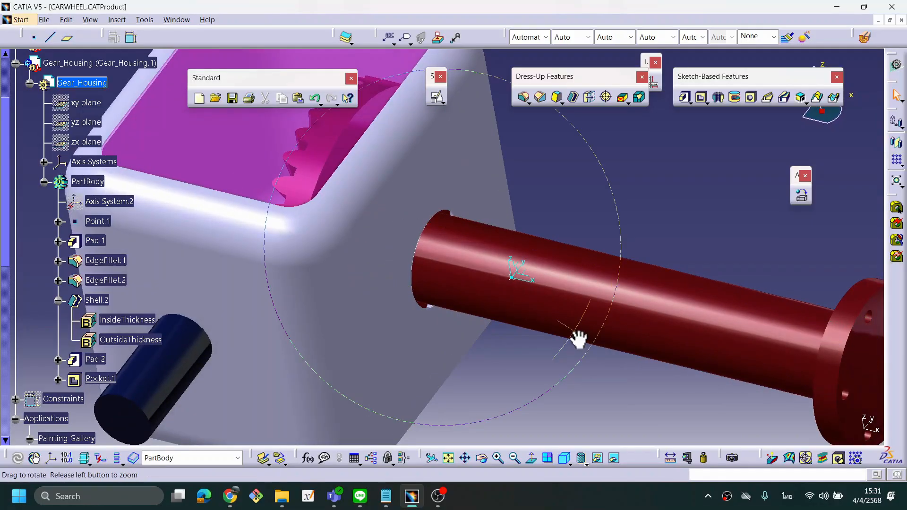
click(683, 99)
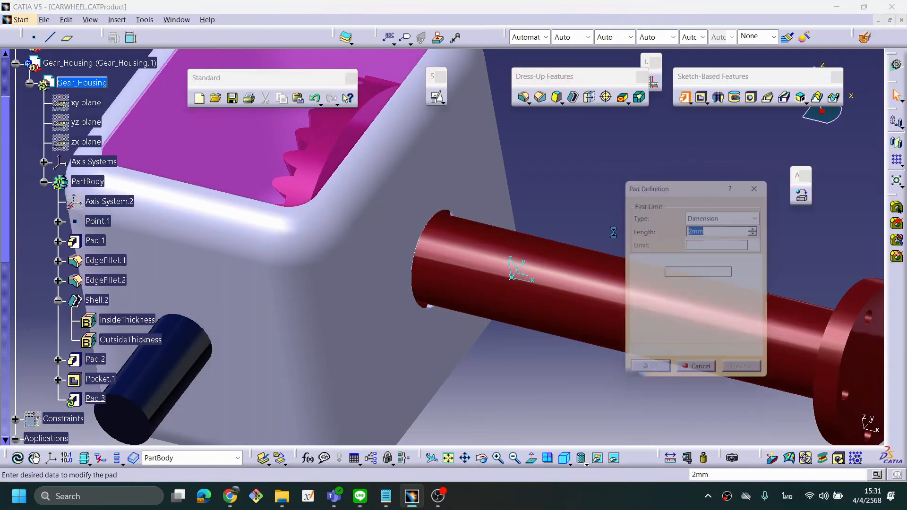
right_click(706, 279)
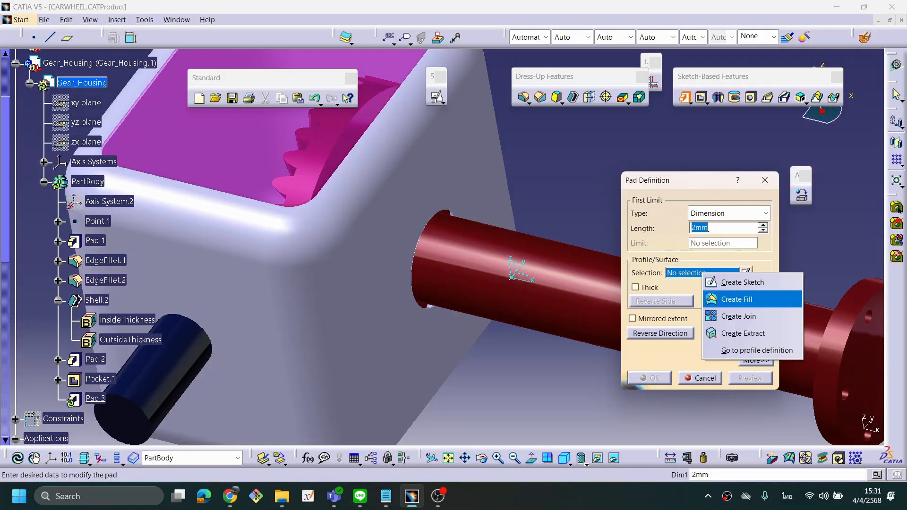
click(730, 333)
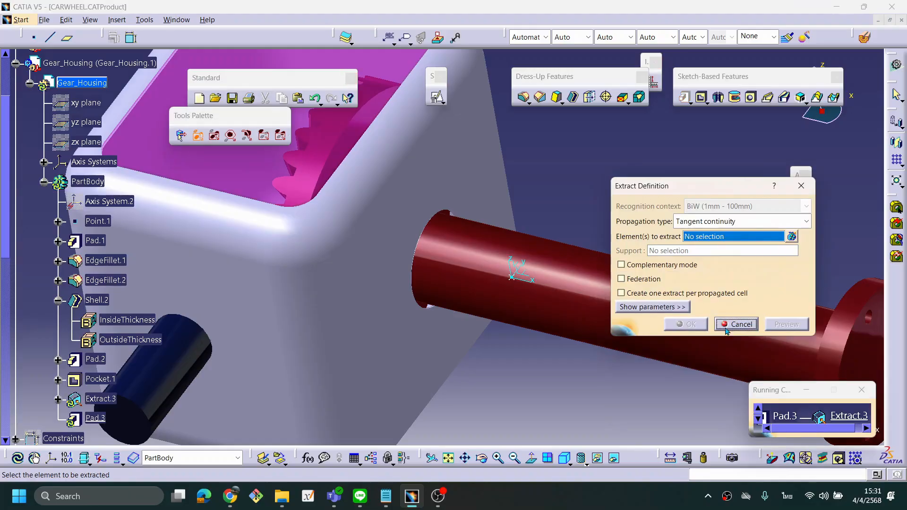
ctrl+middle_drag(513, 210, 515, 173)
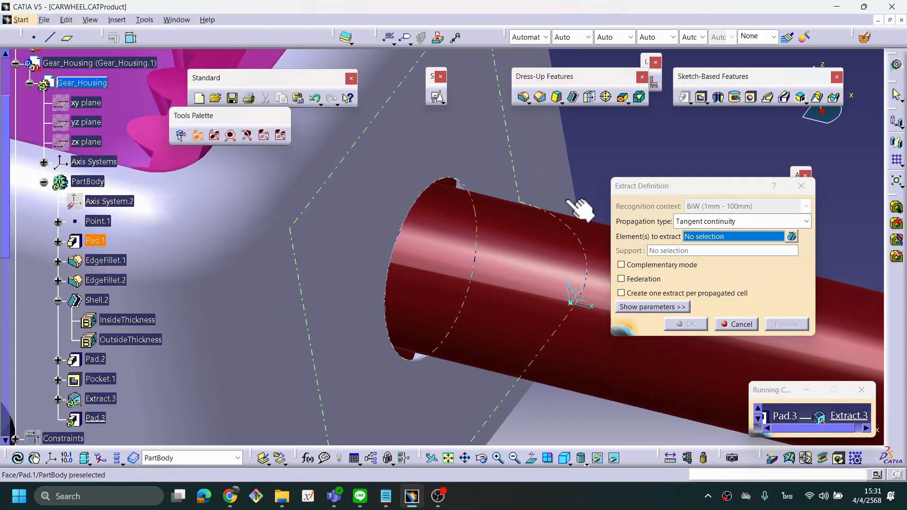
click(461, 183)
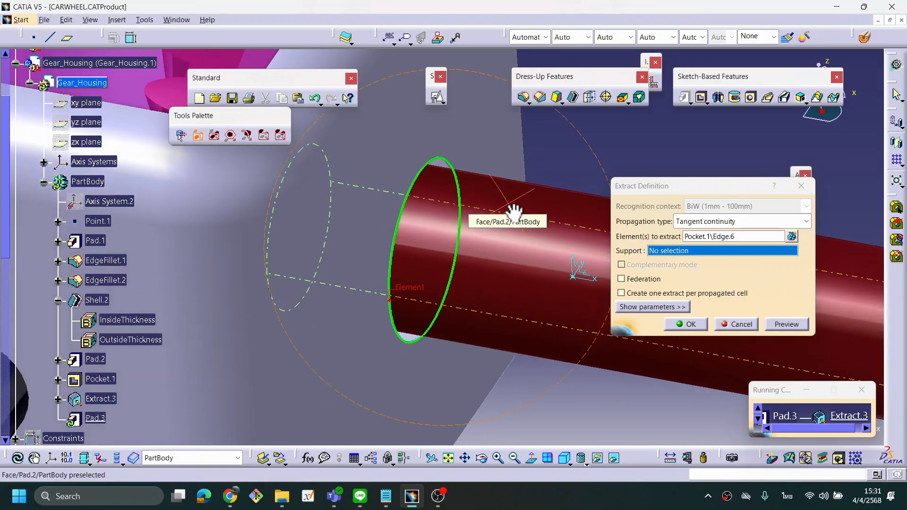
click(685, 324)
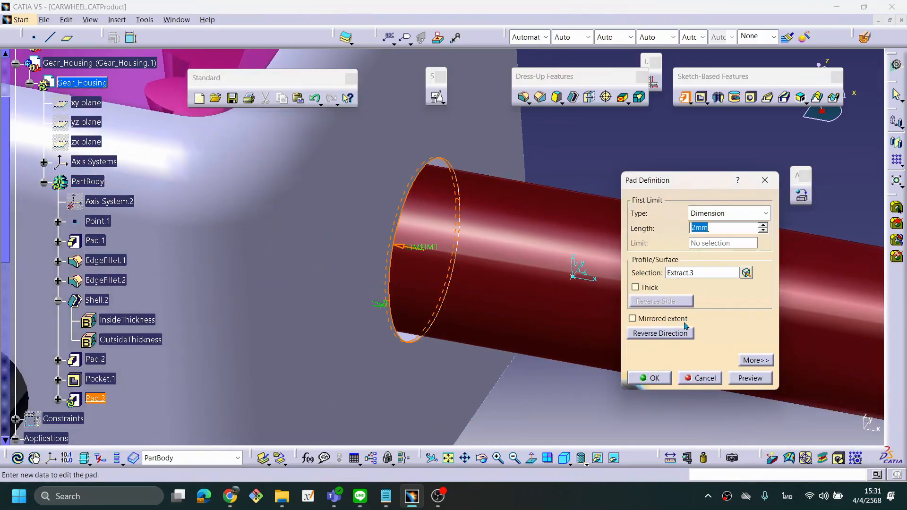
Step: Extend the pad outward along the ring shaft with a length of -55 mm to form a collar
middle_drag(492, 250, 464, 227)
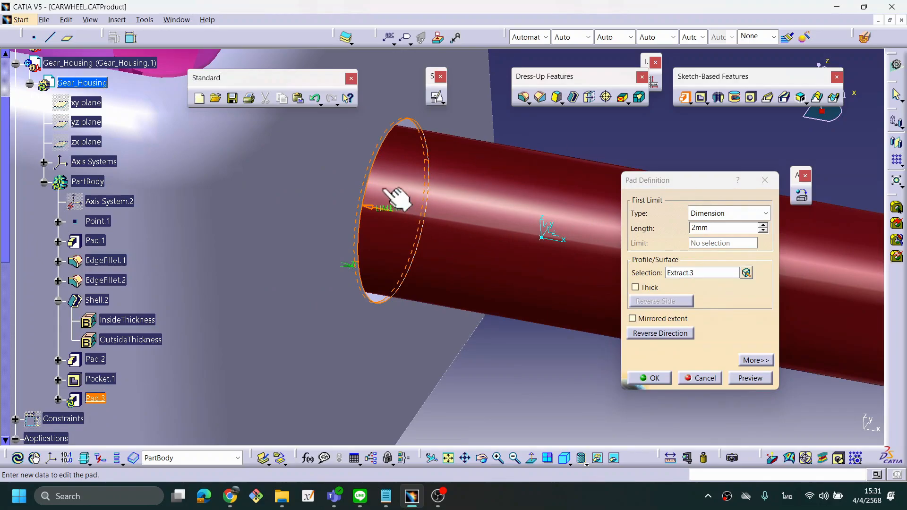
drag(405, 213, 508, 249)
middle_drag(461, 234, 470, 268)
middle_drag(542, 292, 544, 290)
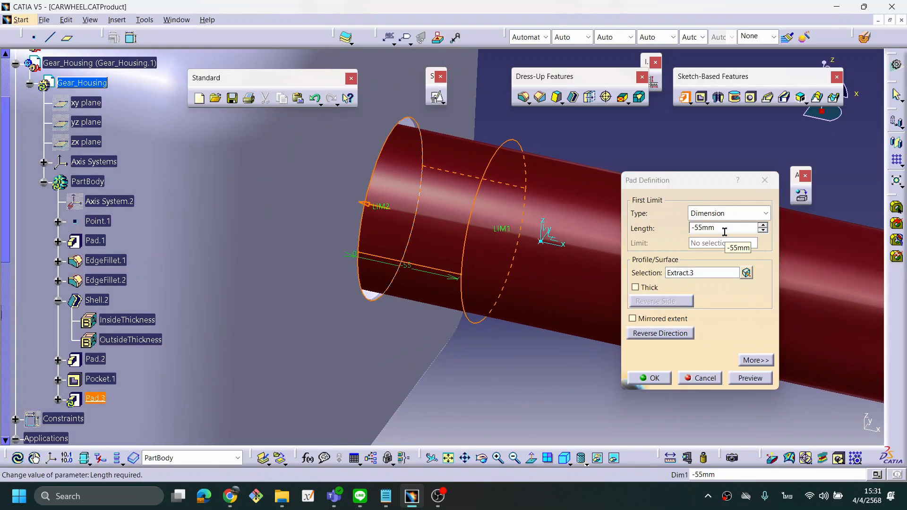
click(654, 378)
Step: Collapse the Gear_Housing branch and examine the ring shaft collar, the housing opening and the gears inside
middle_drag(512, 365, 375, 259)
middle_drag(445, 336, 396, 230)
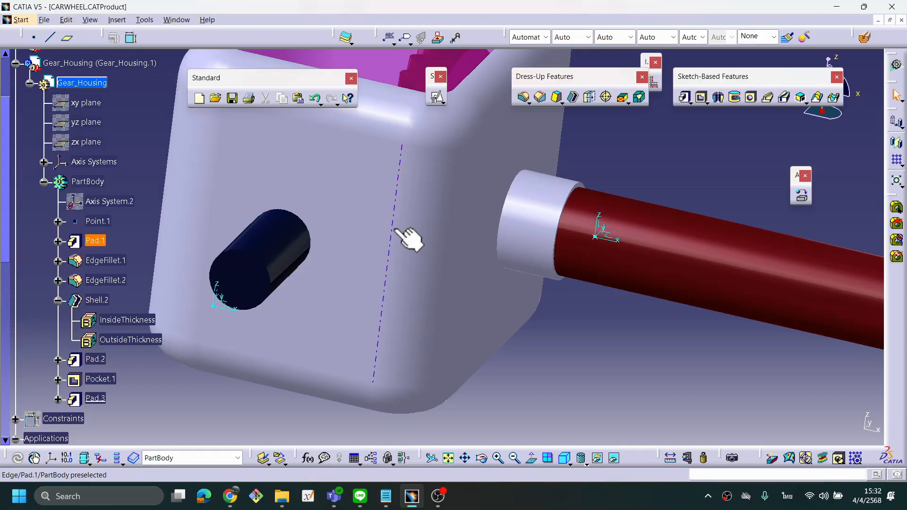
scroll(56, 180, up, 4)
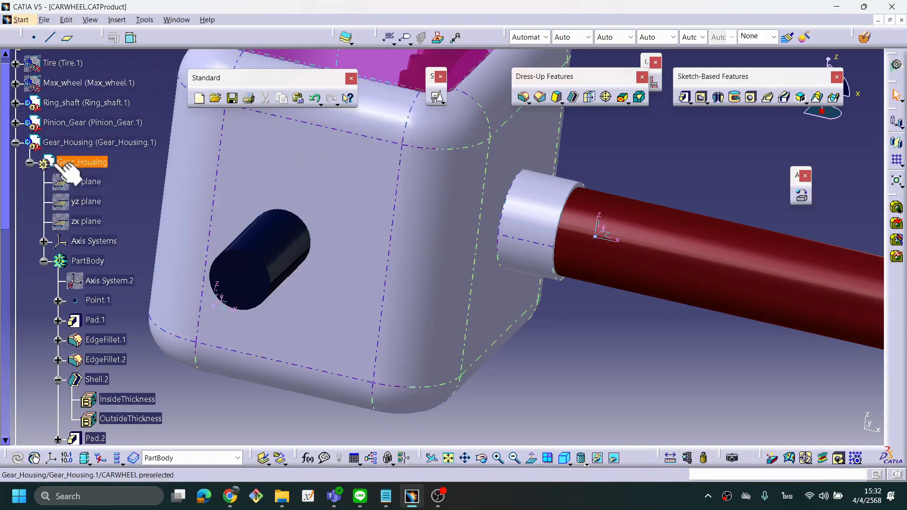
click(16, 142)
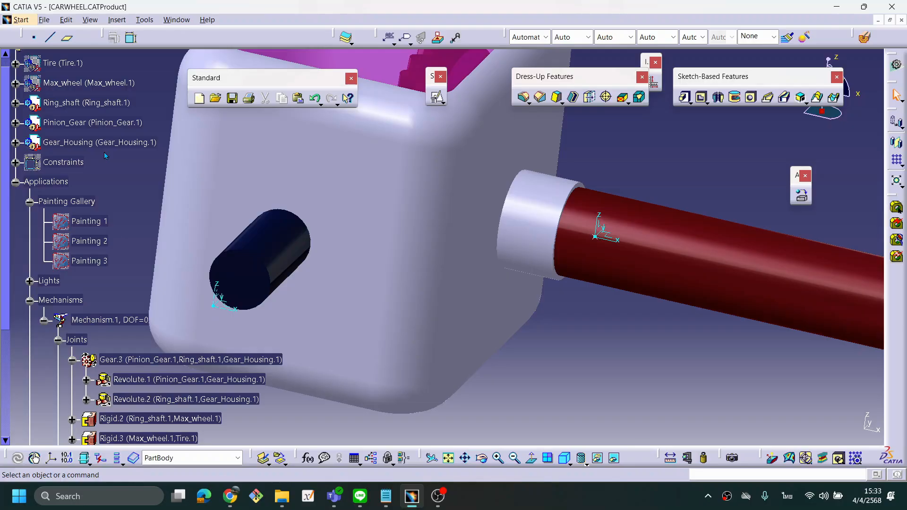
middle_drag(569, 313, 509, 344)
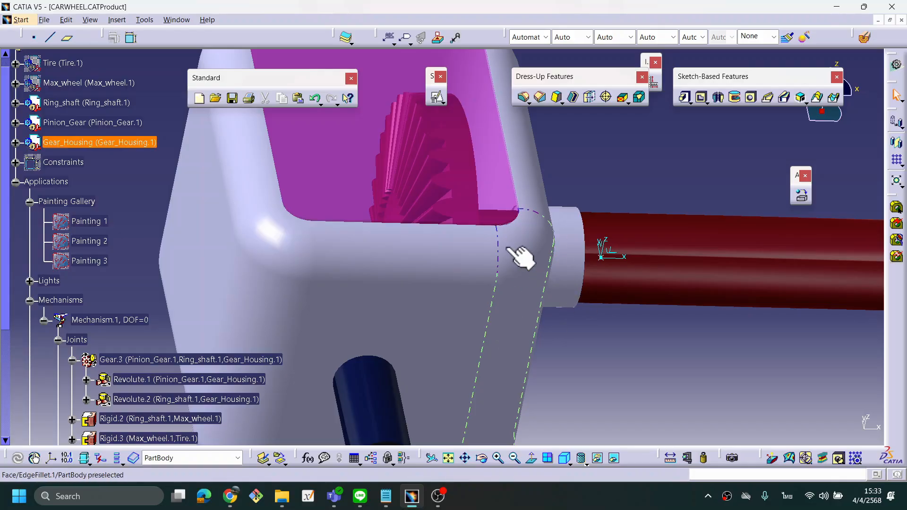
middle_drag(543, 265, 623, 313)
middle_drag(620, 272, 595, 273)
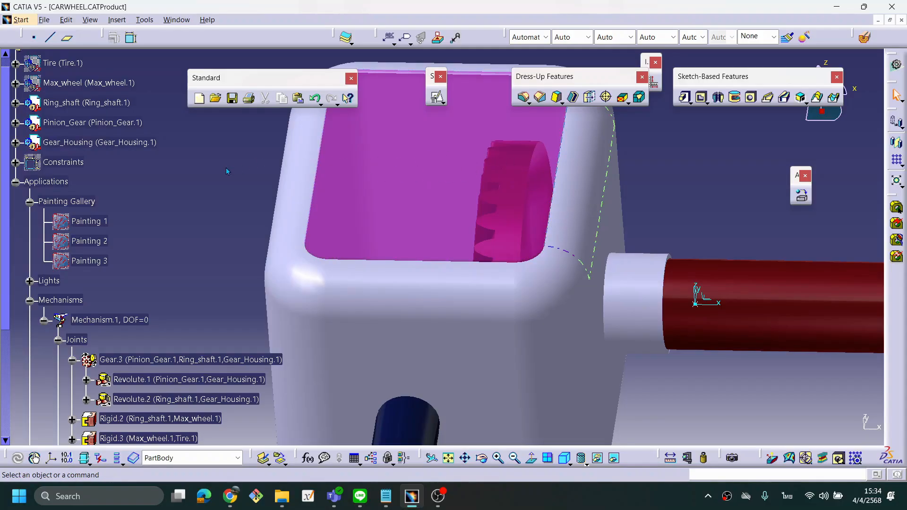
scroll(200, 169, up, 2)
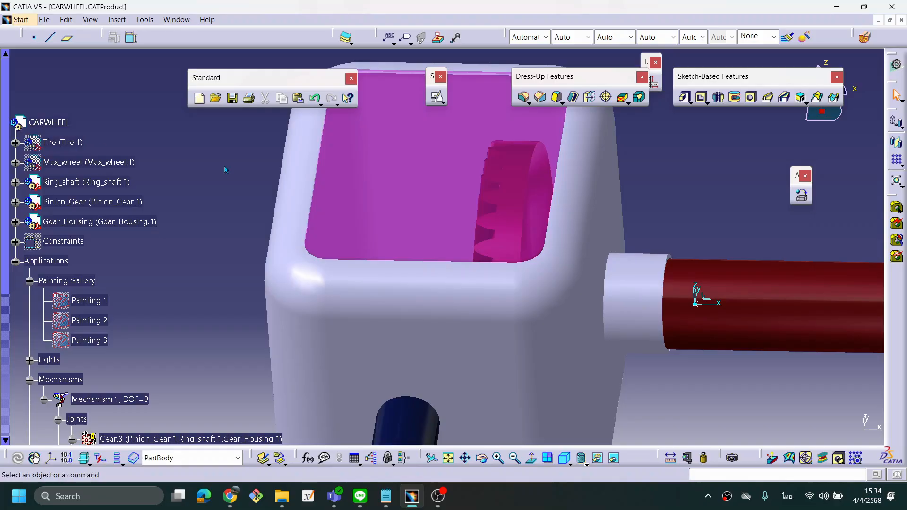
middle_drag(462, 269, 430, 284)
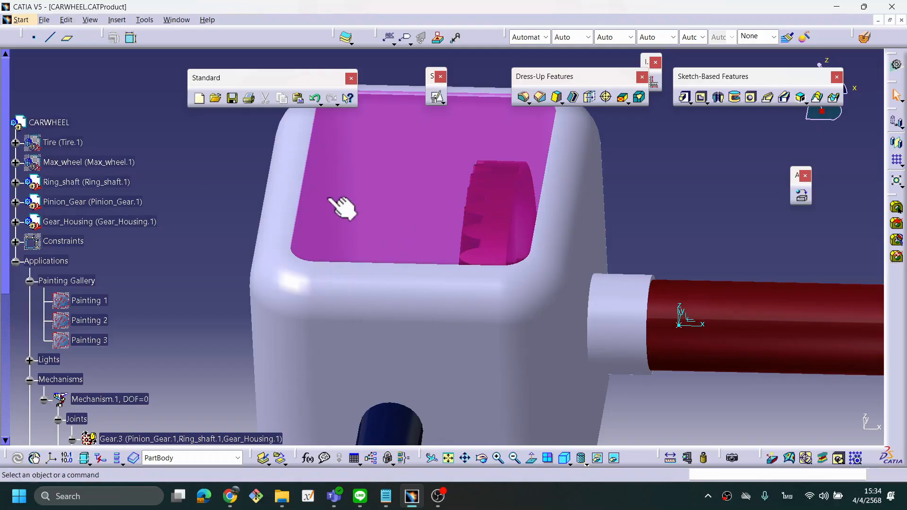
middle_drag(405, 235, 511, 292)
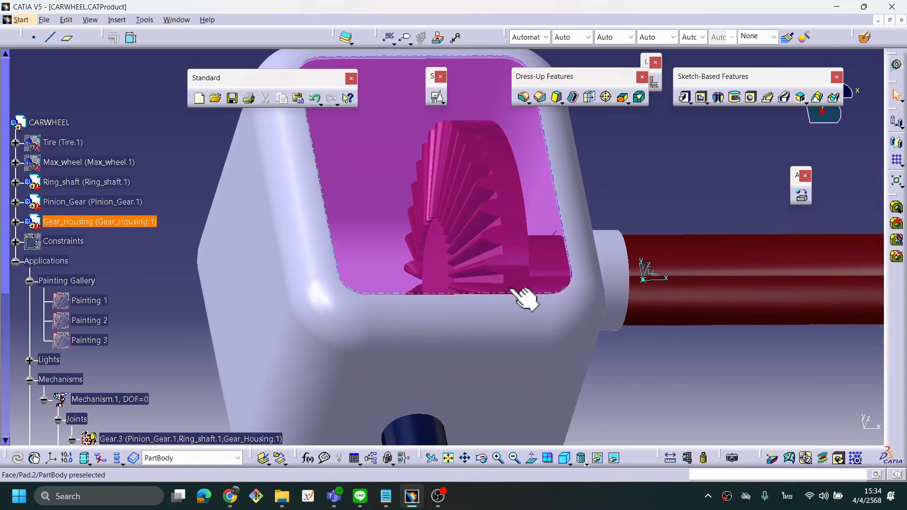
Step: Start a positioned sketch on the ZX plane of the Gear_Housing axis system beside the pinion shaft
middle_drag(572, 318, 457, 297)
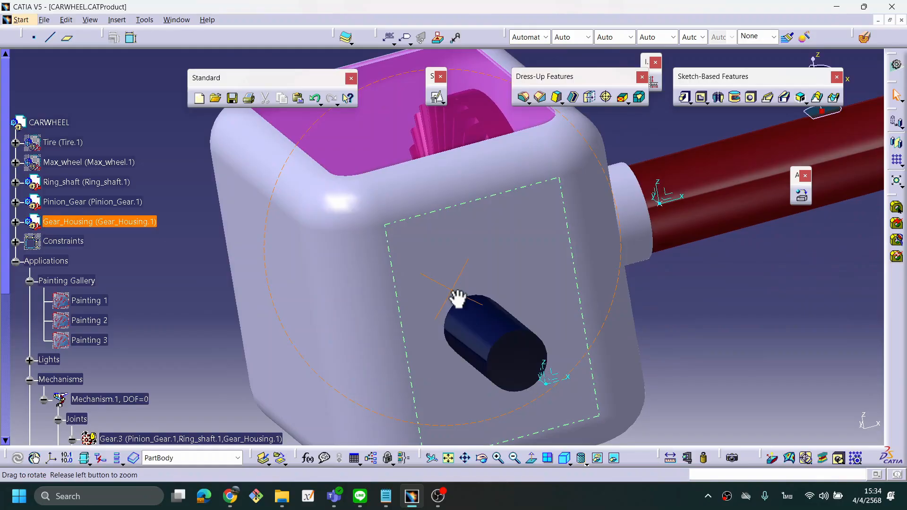
middle_drag(494, 336, 683, 373)
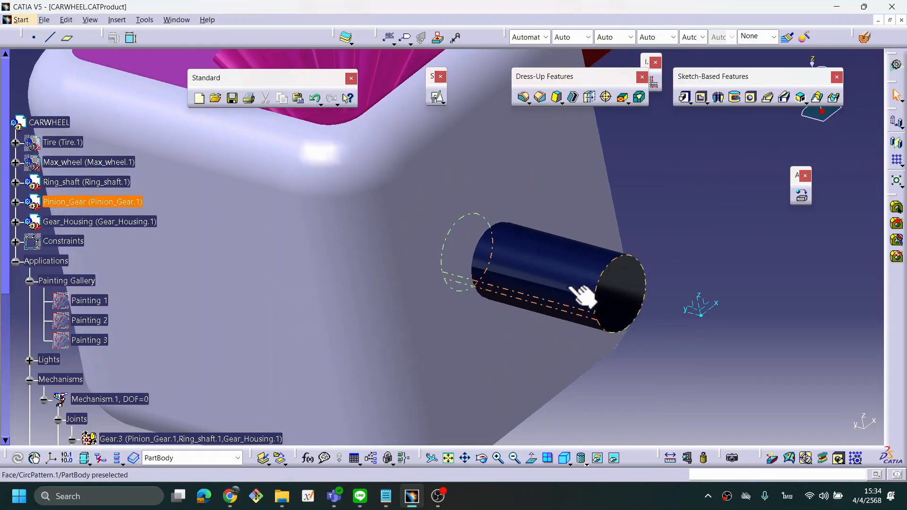
middle_drag(527, 243, 310, 334)
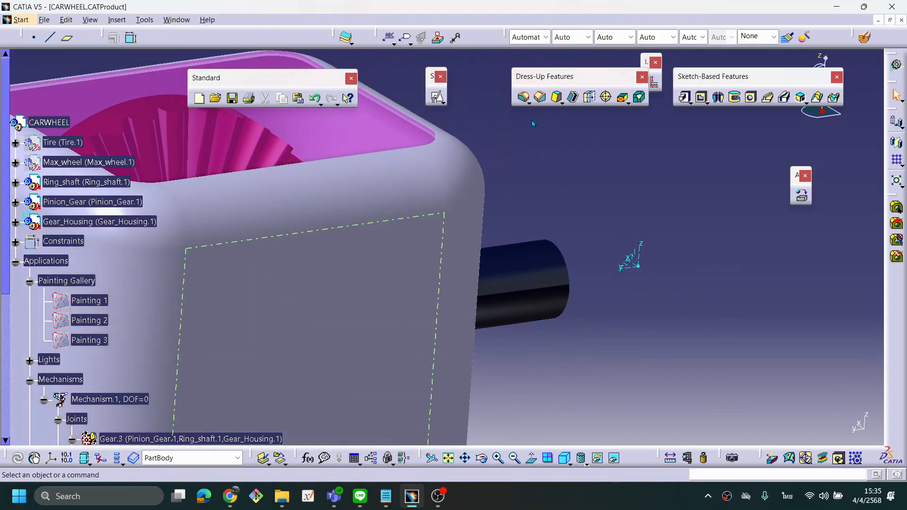
click(437, 97)
mouse_move(567, 295)
middle_down()
mouse_move(599, 332)
mouse_move(599, 290)
mouse_move(607, 307)
middle_up()
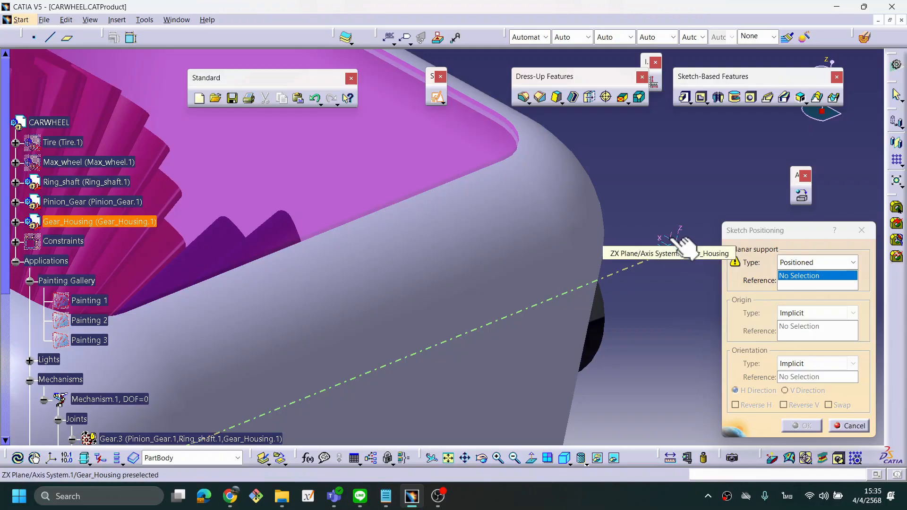
click(677, 238)
Step: Swap the H and V directions of the sketch axes at the pinion shaft and open the sketch
middle_drag(677, 332, 583, 349)
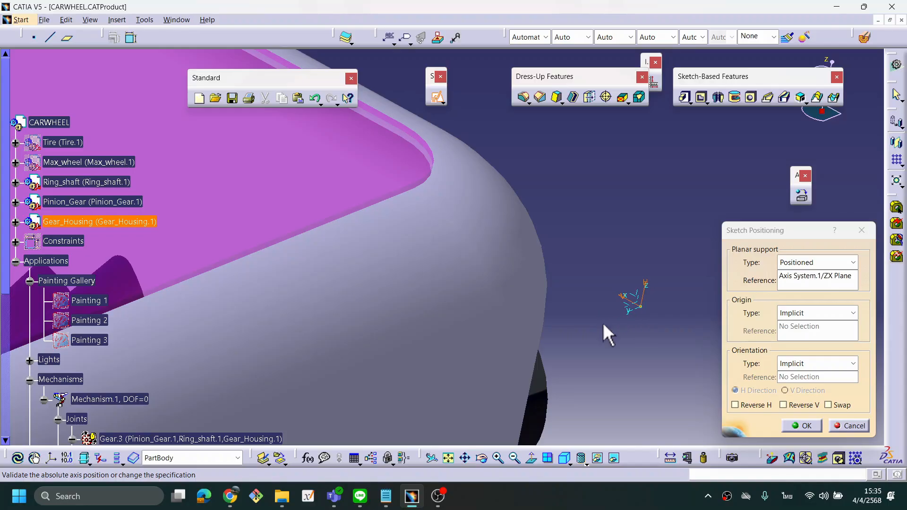
middle_drag(633, 359, 405, 330)
middle_drag(400, 348, 454, 257)
middle_drag(686, 256, 601, 263)
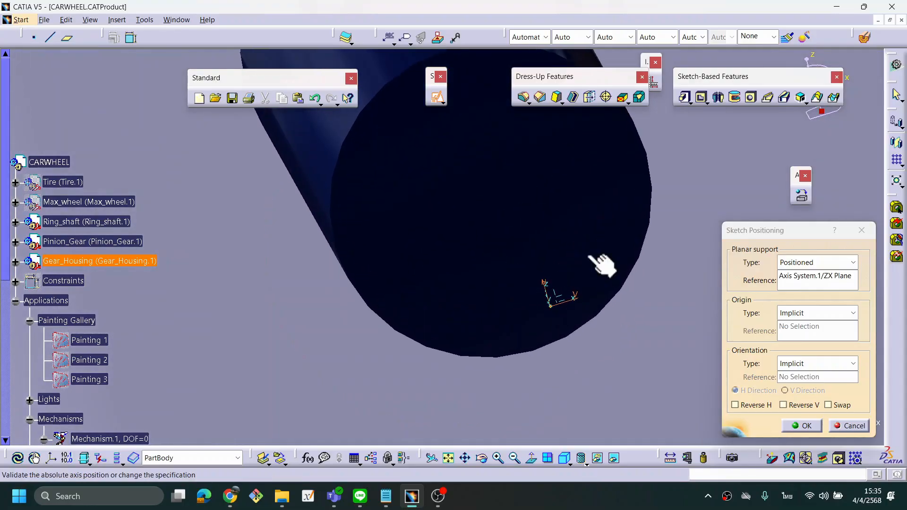
middle_drag(609, 322, 601, 310)
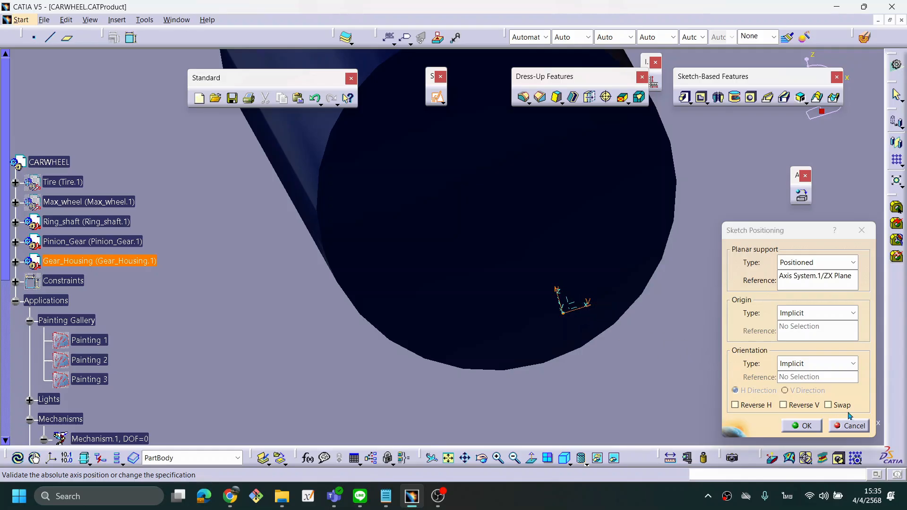
click(832, 407)
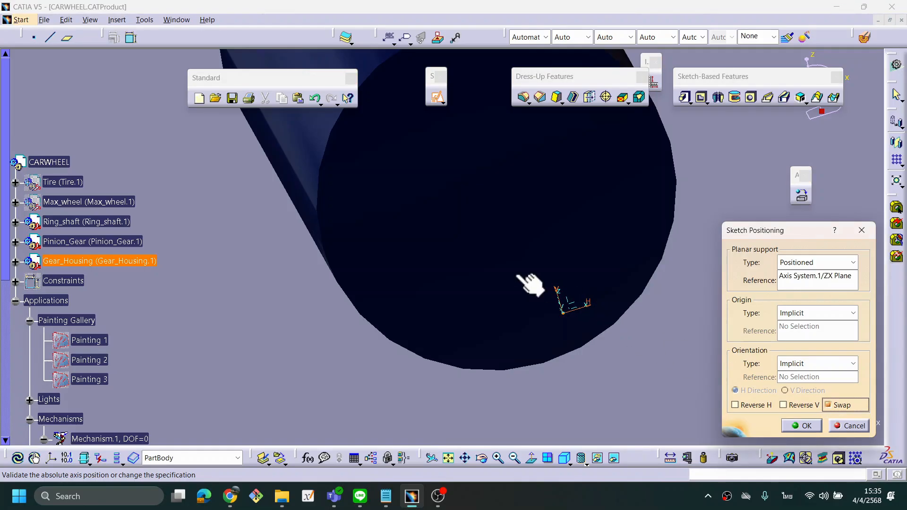
click(803, 426)
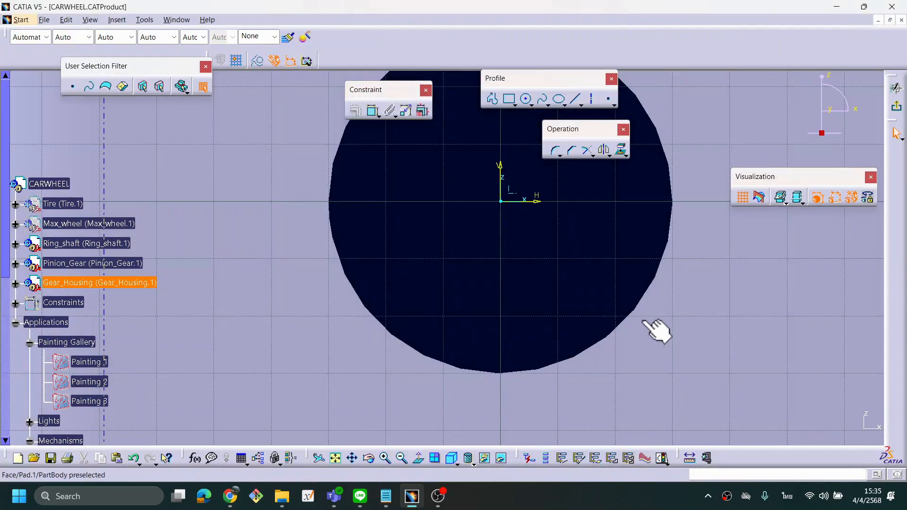
Step: Sketch a circle of about 37 mm radius centred on the sketch origin around the pinion shaft
middle_drag(631, 312, 645, 417)
click(630, 352)
middle_drag(626, 331, 608, 357)
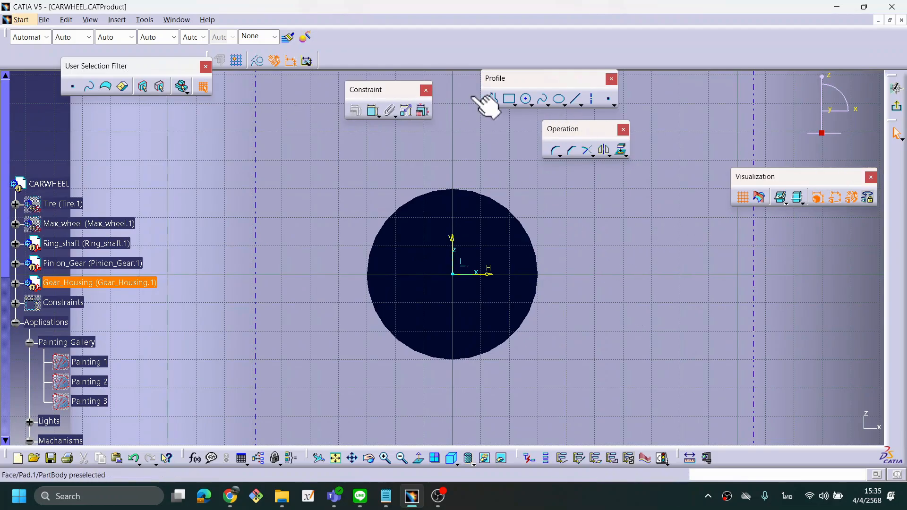
click(525, 99)
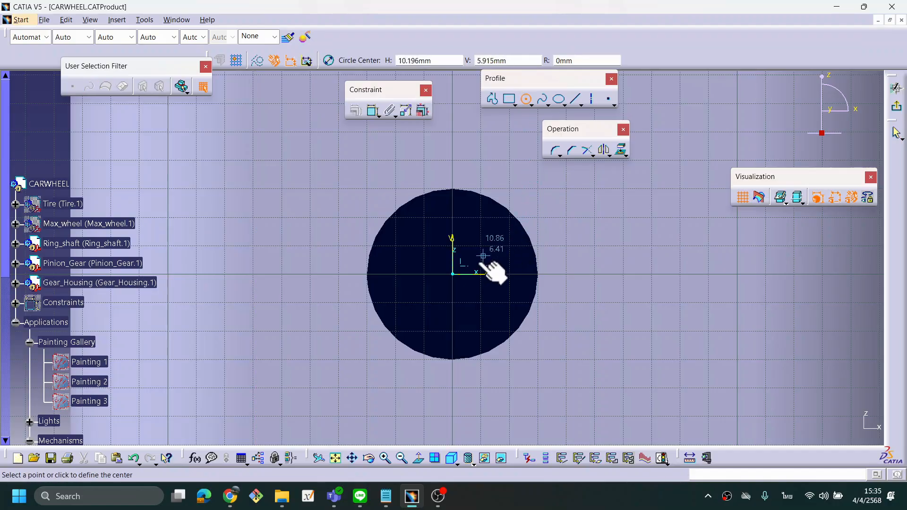
click(453, 275)
click(381, 195)
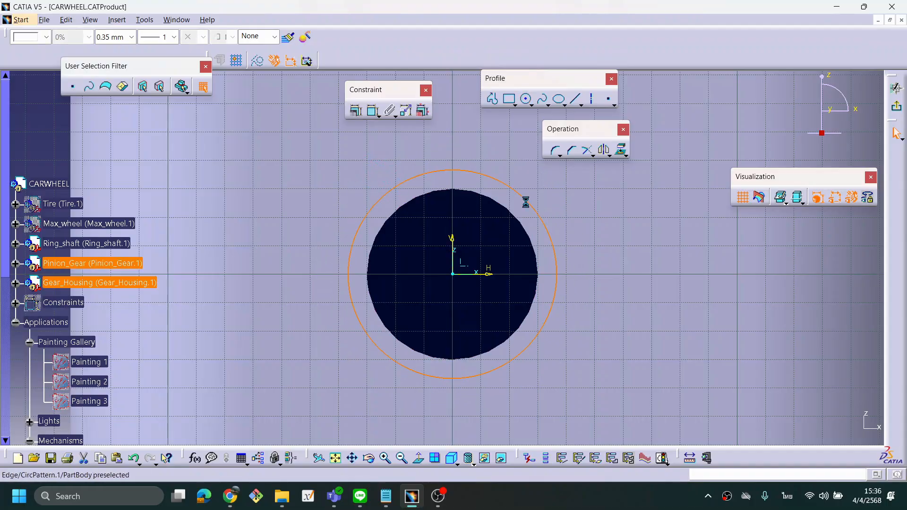
Step: Measure the radius of the pinion shaft's cylindrical surface without keeping the measurement
mouse_move(379, 192)
middle_down()
mouse_move(465, 227)
mouse_move(504, 209)
mouse_move(646, 265)
mouse_move(491, 286)
mouse_move(538, 305)
mouse_move(631, 293)
mouse_move(546, 269)
mouse_move(385, 260)
mouse_move(454, 285)
mouse_move(492, 279)
mouse_move(486, 215)
mouse_move(456, 176)
mouse_move(509, 205)
mouse_move(482, 233)
middle_up()
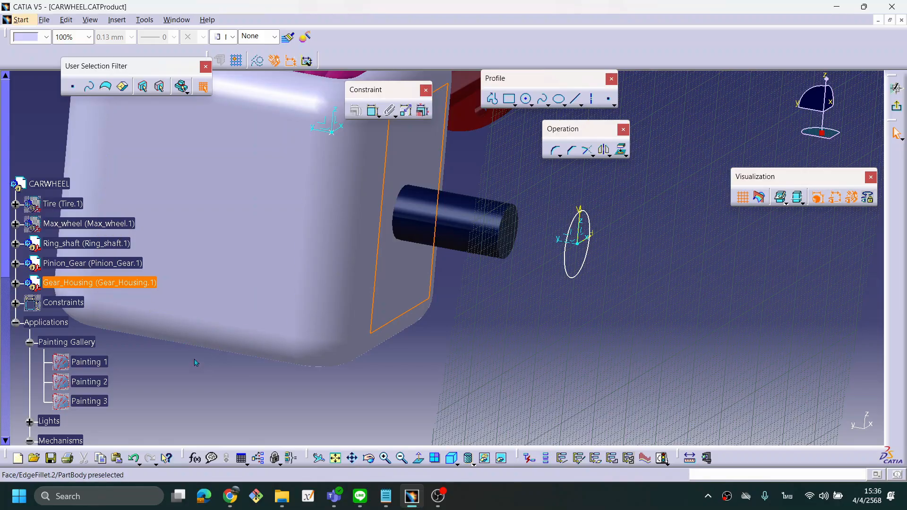
click(689, 458)
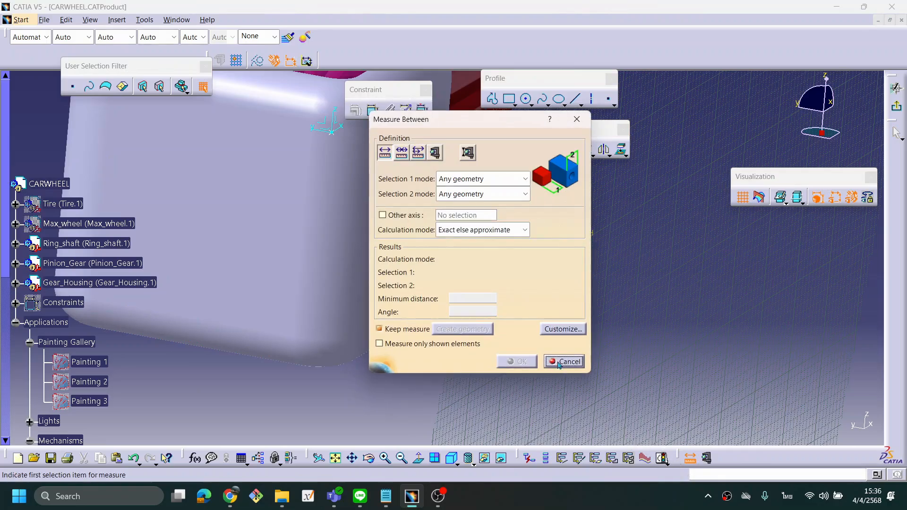
drag(456, 119, 637, 141)
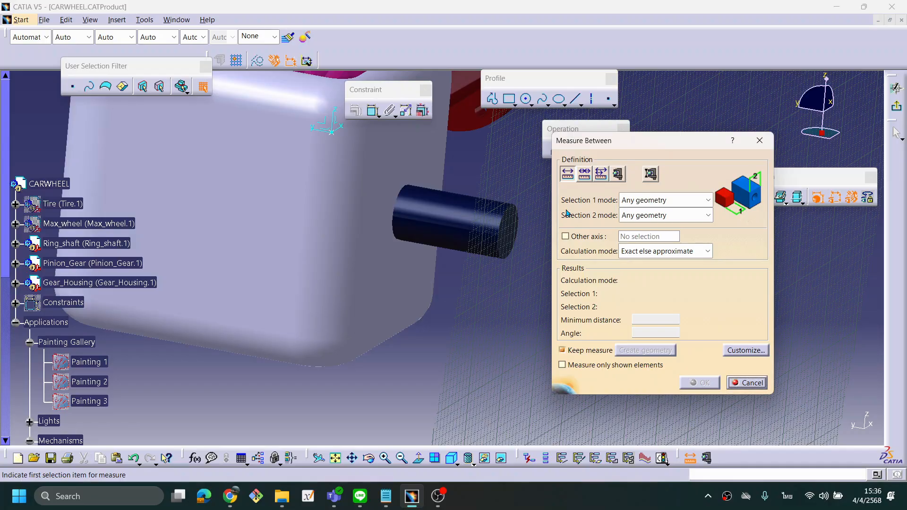
click(618, 174)
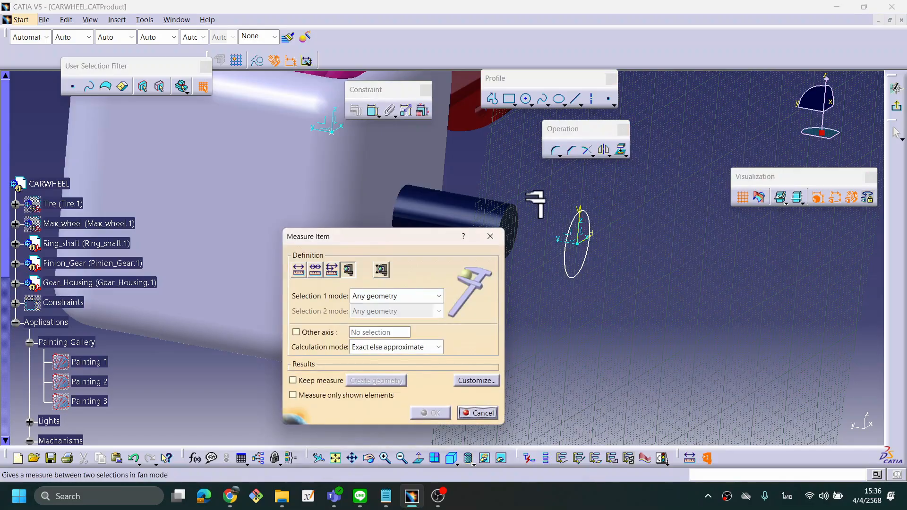
click(465, 208)
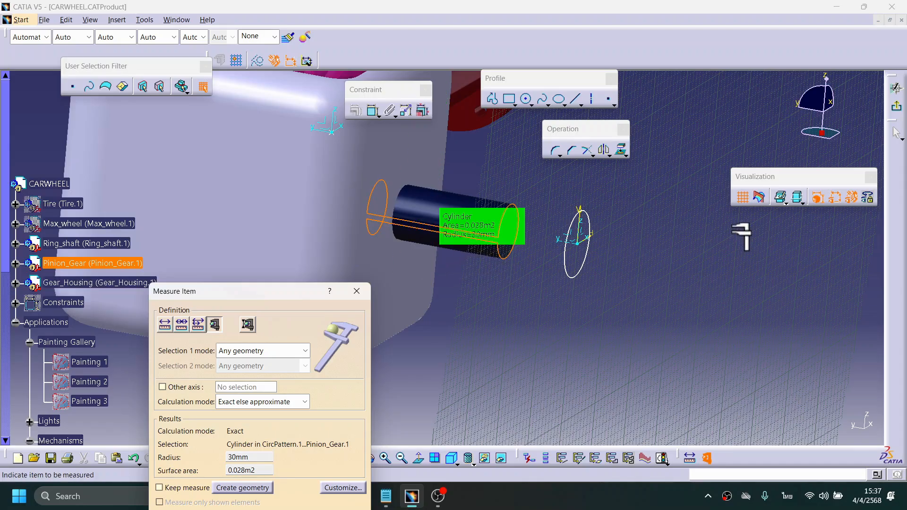
middle_drag(555, 323, 542, 350)
drag(269, 293, 310, 236)
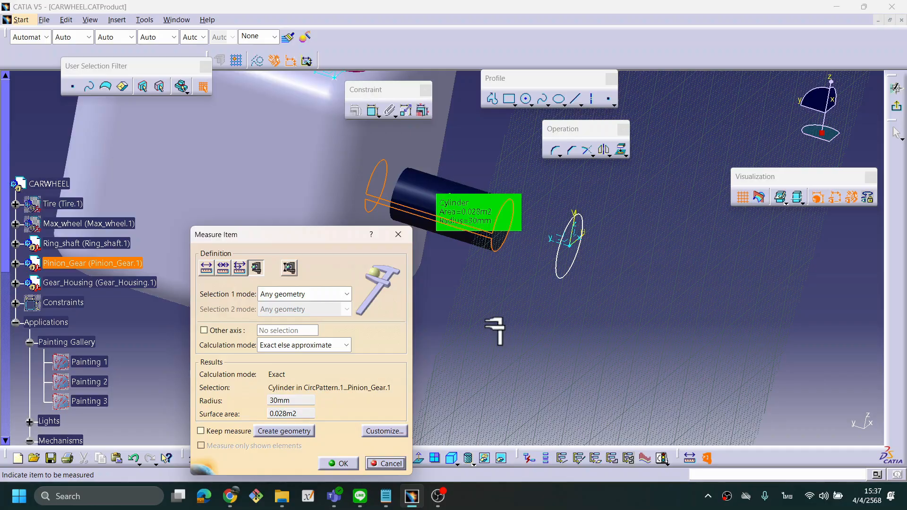
click(385, 464)
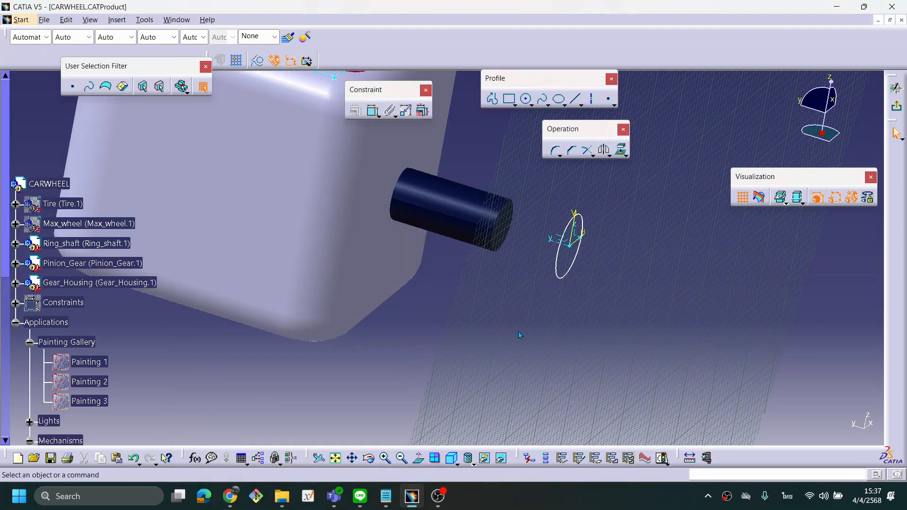
Step: Add a radius dimension to the sketched circle at the pinion shaft
mouse_move(648, 198)
middle_down()
mouse_move(544, 206)
mouse_move(571, 289)
middle_up()
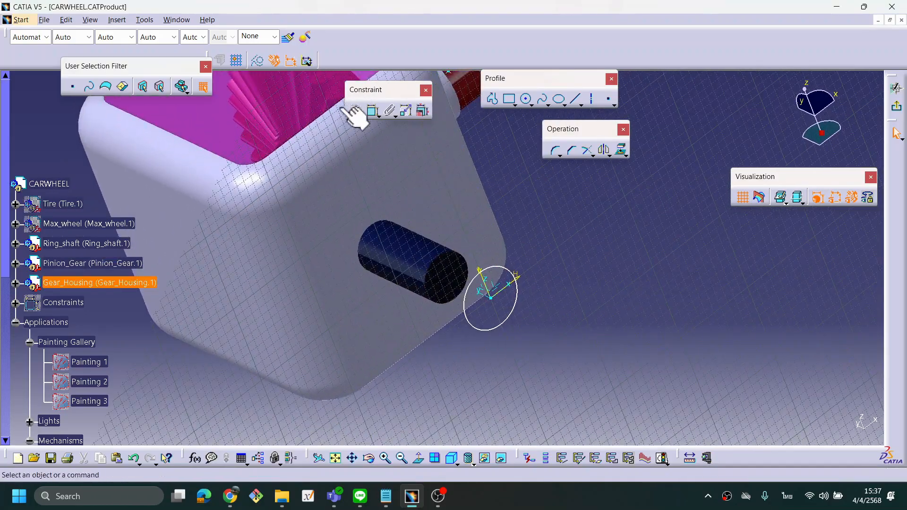
click(372, 110)
click(516, 280)
mouse_move(551, 259)
middle_down()
mouse_move(601, 282)
mouse_move(543, 260)
middle_up()
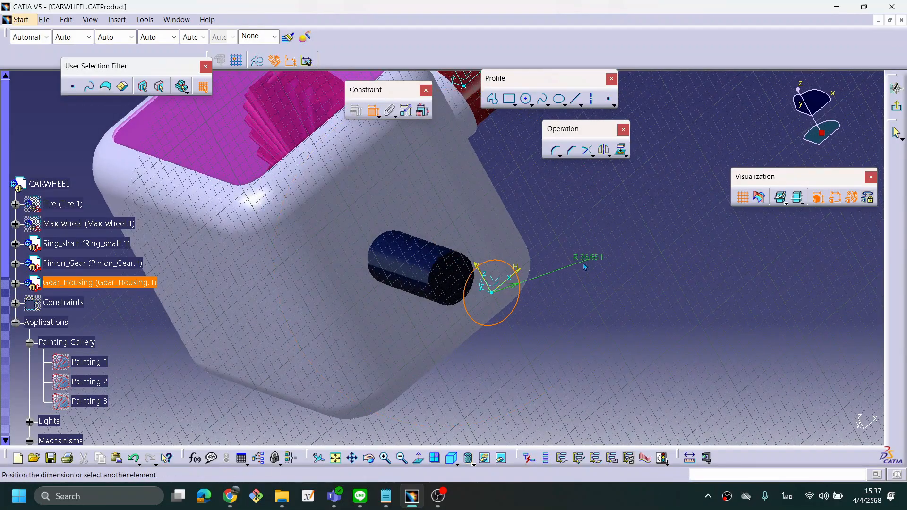
click(529, 220)
mouse_move(601, 327)
middle_down()
mouse_move(574, 350)
mouse_move(603, 371)
mouse_move(586, 341)
mouse_move(583, 350)
mouse_move(622, 320)
mouse_move(569, 340)
middle_up()
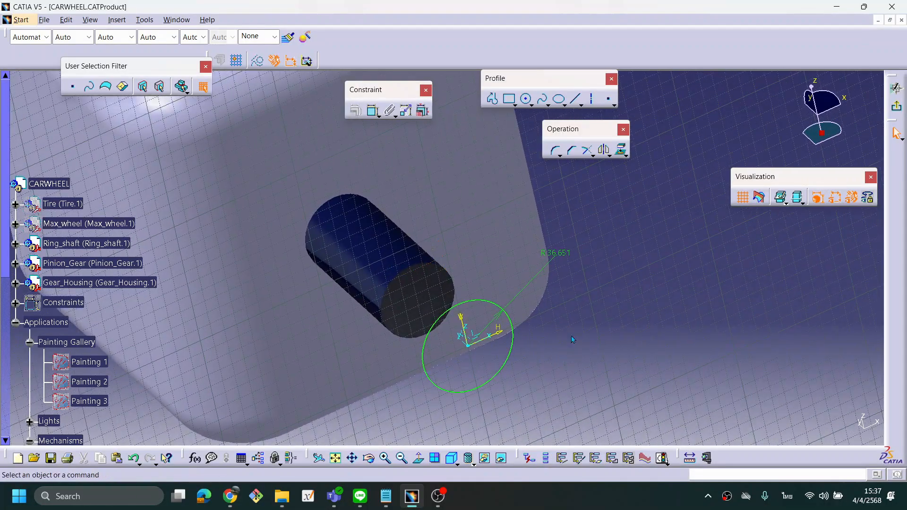
Step: Set the circle's radius to 38 mm
double_click(569, 259)
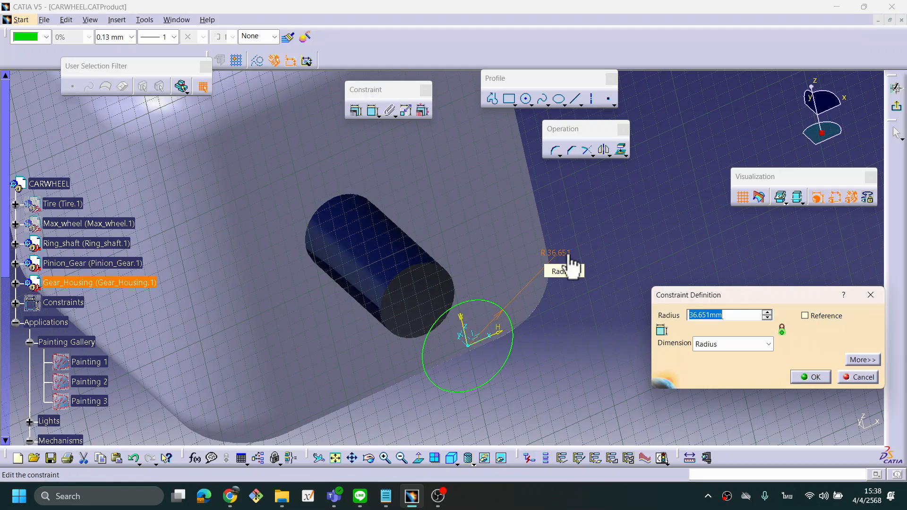
text(38)
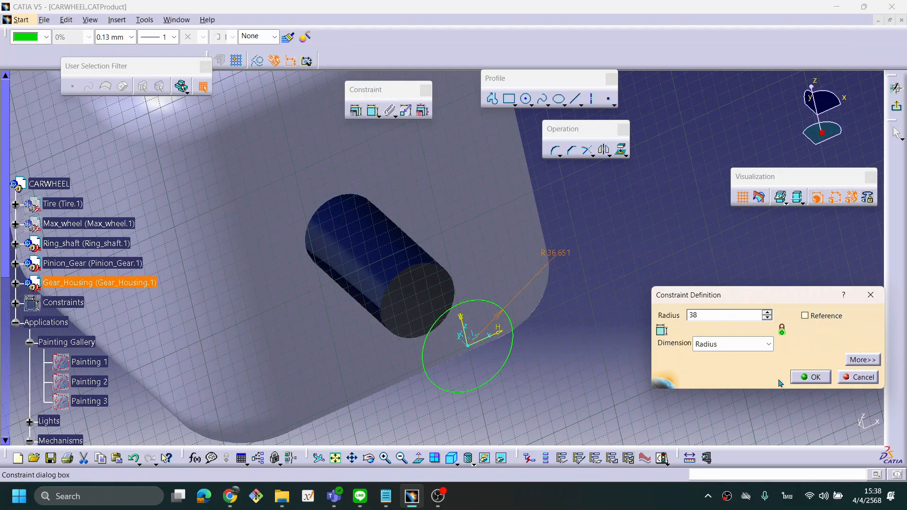
click(810, 378)
Step: Set the circle's radius to 36 mm and exit the sketch
middle_drag(530, 323, 433, 248)
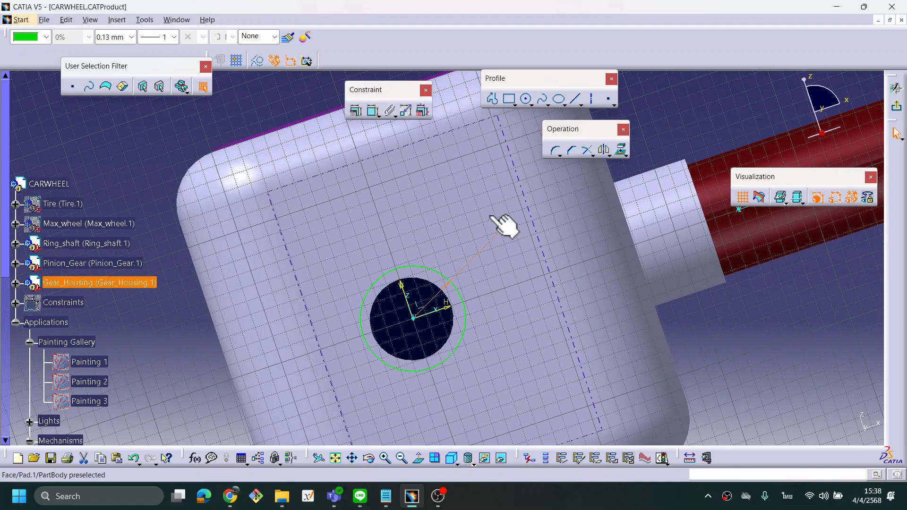
double_click(503, 224)
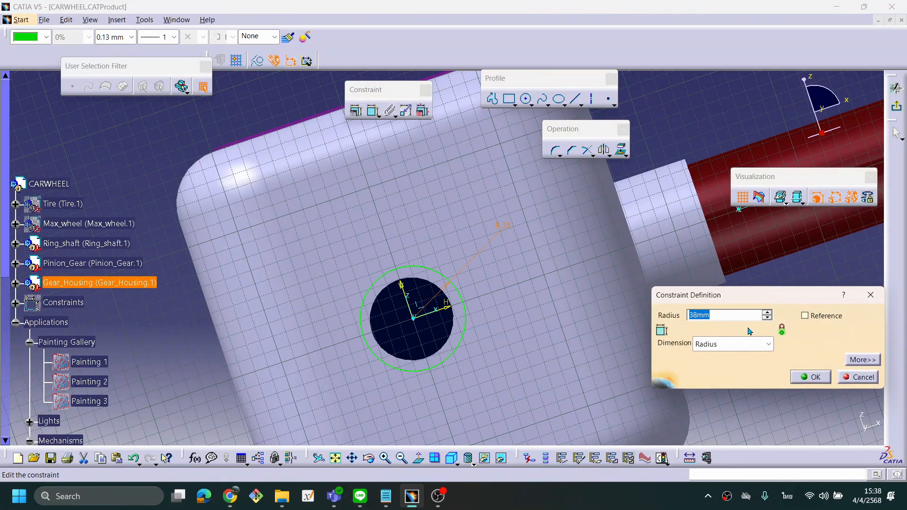
text(36)
key(Return)
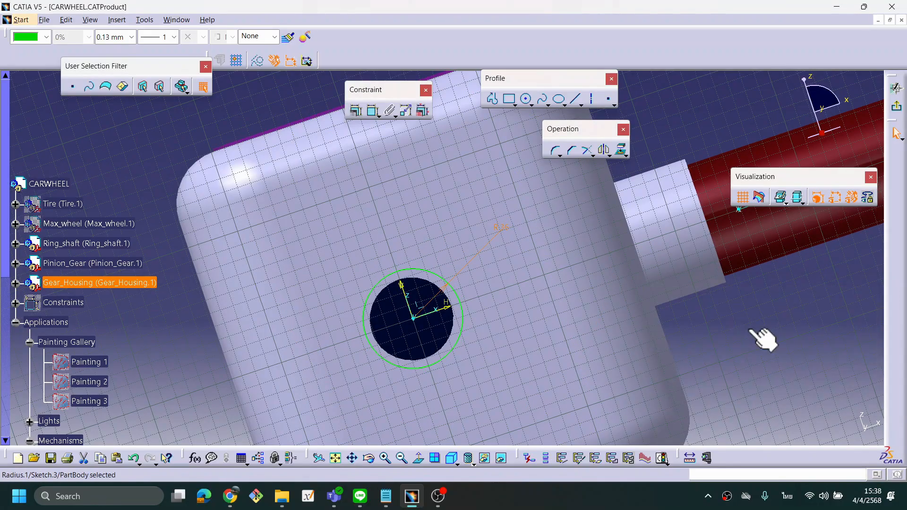
mouse_move(322, 262)
middle_down()
mouse_move(421, 279)
mouse_move(486, 303)
mouse_move(596, 295)
mouse_move(524, 308)
mouse_move(496, 279)
mouse_move(521, 310)
mouse_move(516, 336)
mouse_move(492, 328)
mouse_move(488, 306)
middle_up()
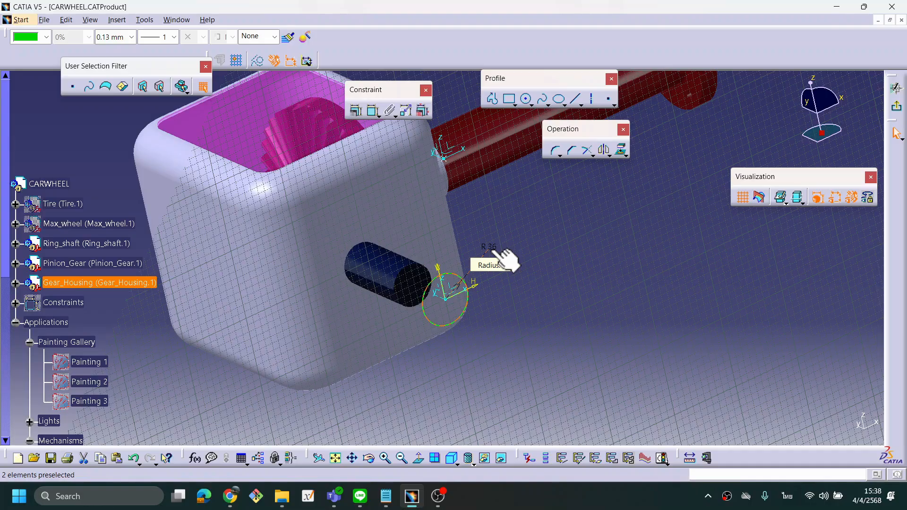
middle_drag(581, 316, 580, 313)
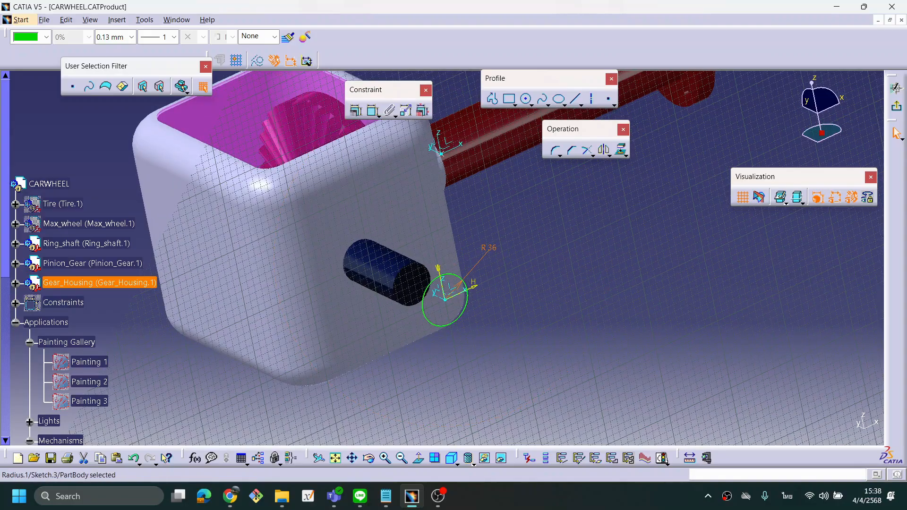
click(896, 106)
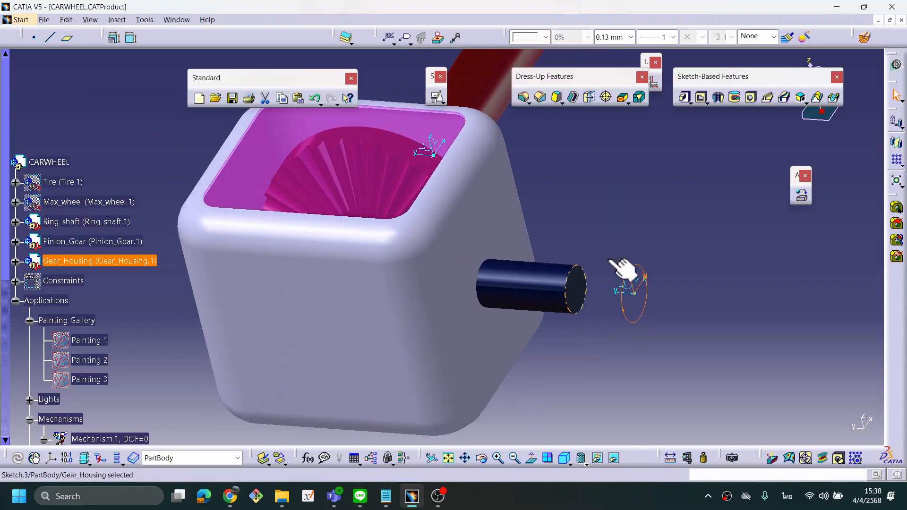
Step: Cut a pocket from the 36 mm radius circle through the housing wall around the pinion shaft, 306 mm deep
click(707, 101)
click(701, 100)
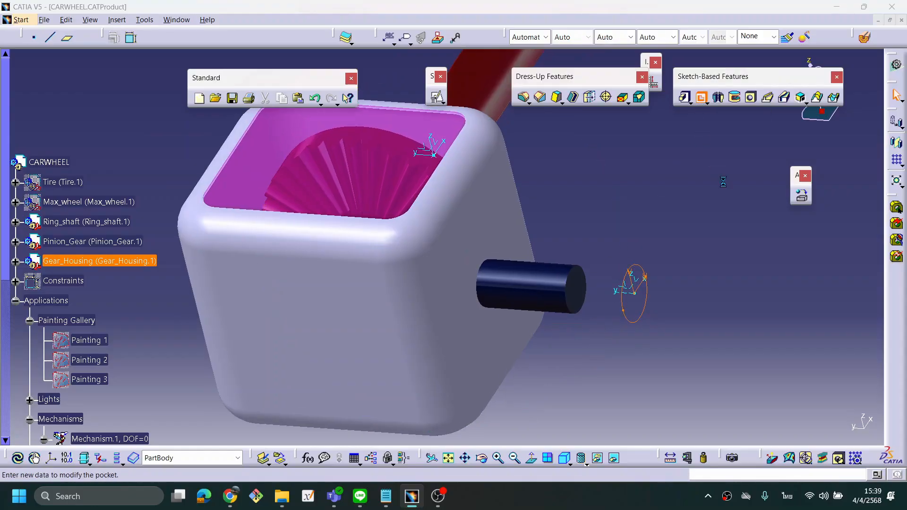
drag(660, 181, 706, 179)
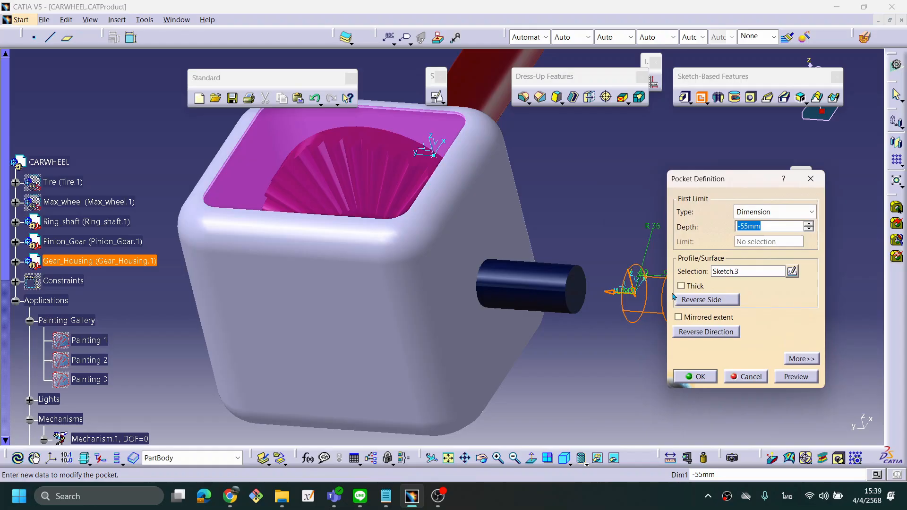
middle_drag(585, 260, 538, 260)
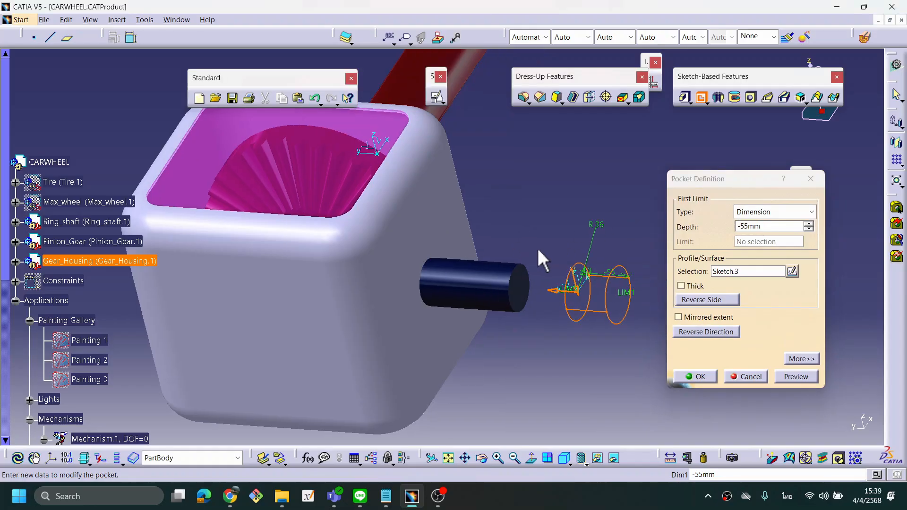
drag(632, 303, 375, 294)
middle_drag(393, 293, 429, 238)
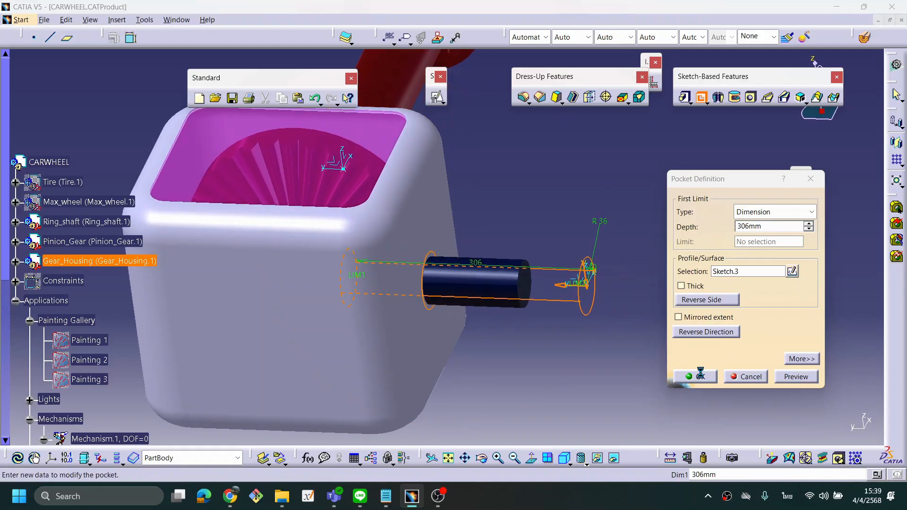
middle_drag(567, 313, 580, 260)
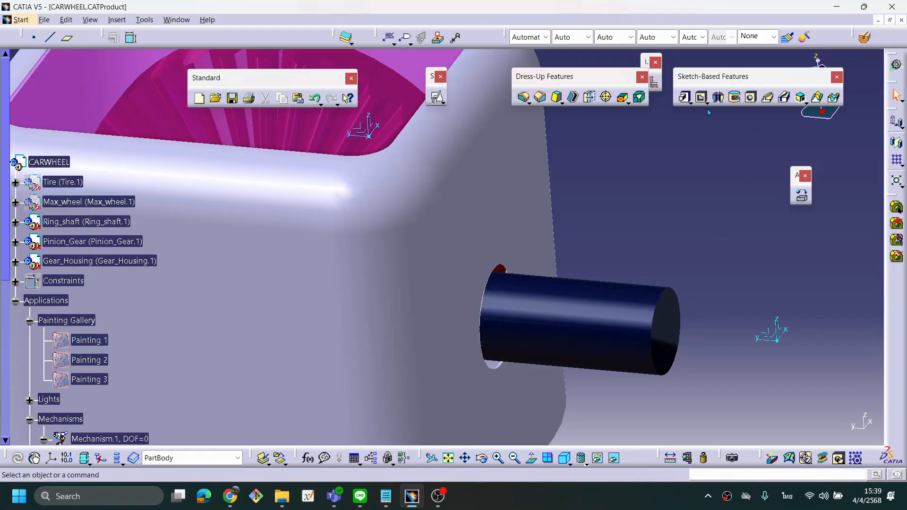
Step: Start a pad on the gear housing, using the extracted circular edge of the pinion shaft opening as its profile, with tangent continuity
click(683, 100)
middle_drag(573, 294, 531, 277)
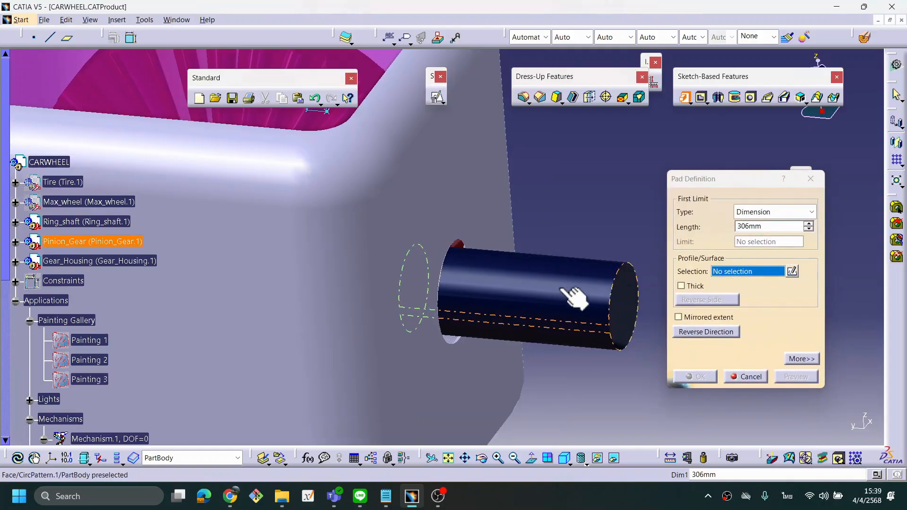
middle_drag(513, 320, 466, 263)
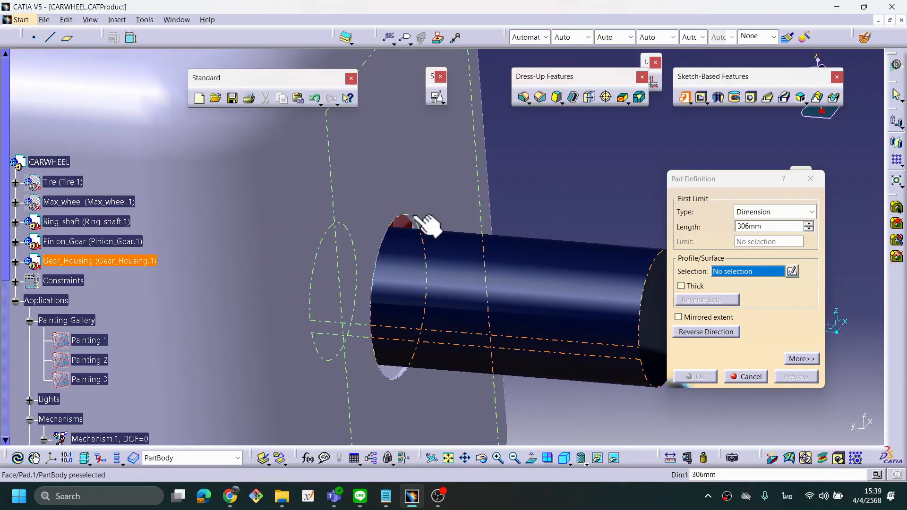
mouse_move(566, 293)
middle_down()
mouse_move(553, 297)
mouse_move(565, 292)
middle_up()
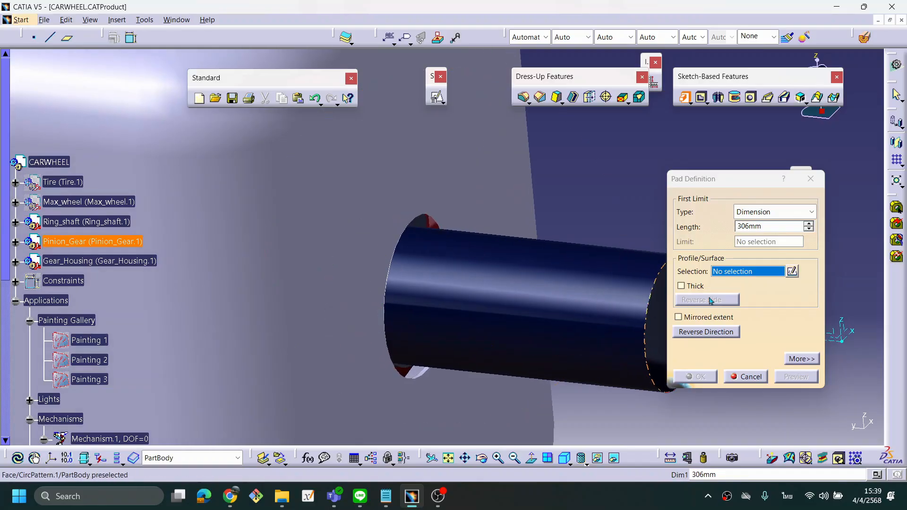
right_click(754, 274)
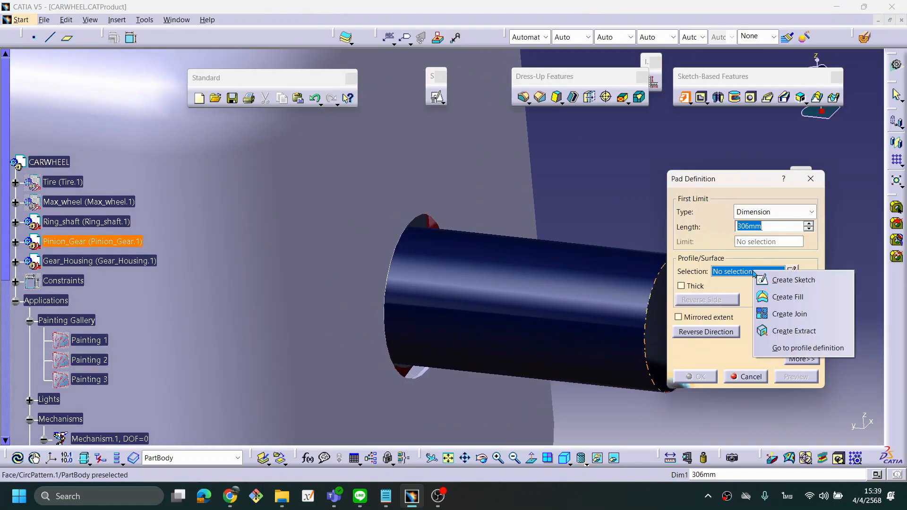
click(804, 331)
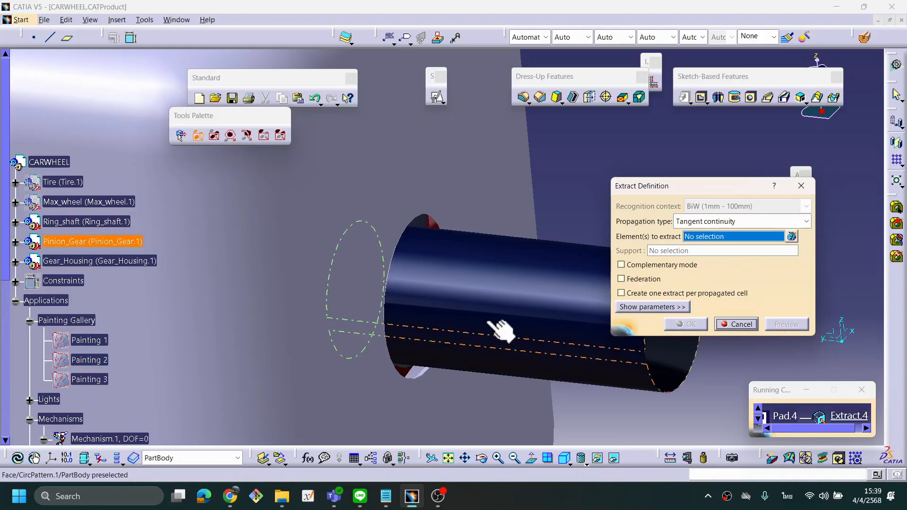
mouse_move(483, 327)
middle_down()
mouse_move(469, 336)
mouse_move(441, 292)
mouse_move(472, 324)
middle_up()
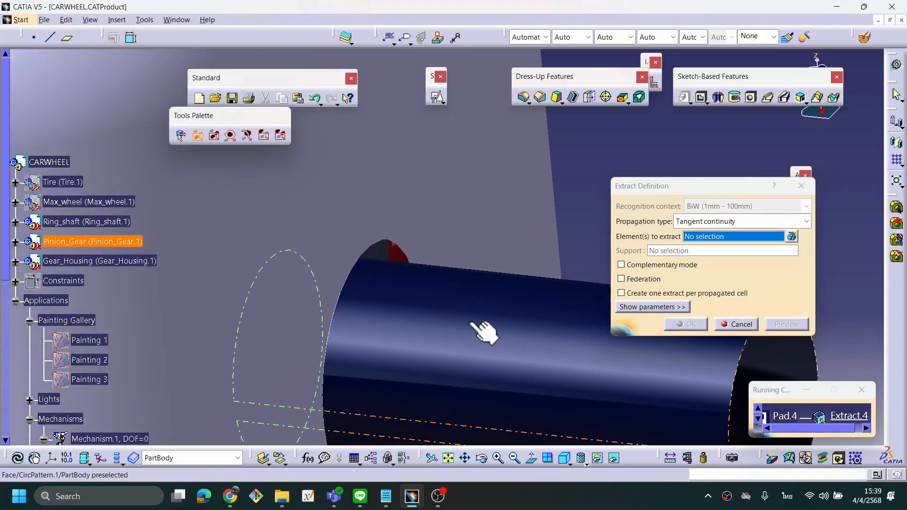
mouse_move(497, 244)
middle_down()
mouse_move(482, 260)
mouse_move(488, 247)
middle_up()
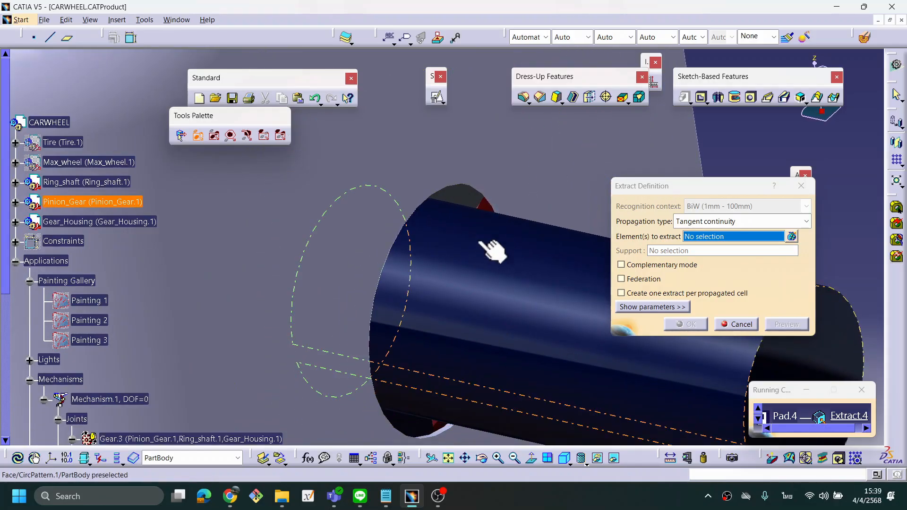
click(489, 196)
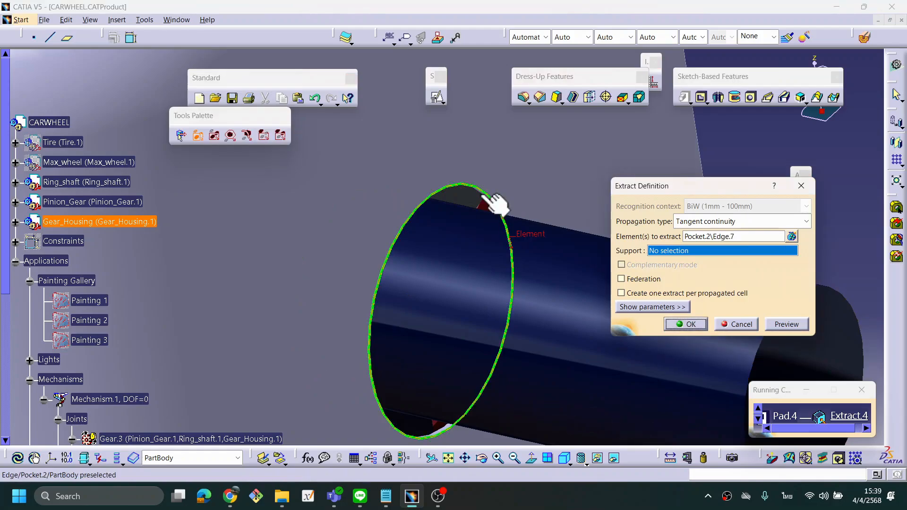
click(679, 325)
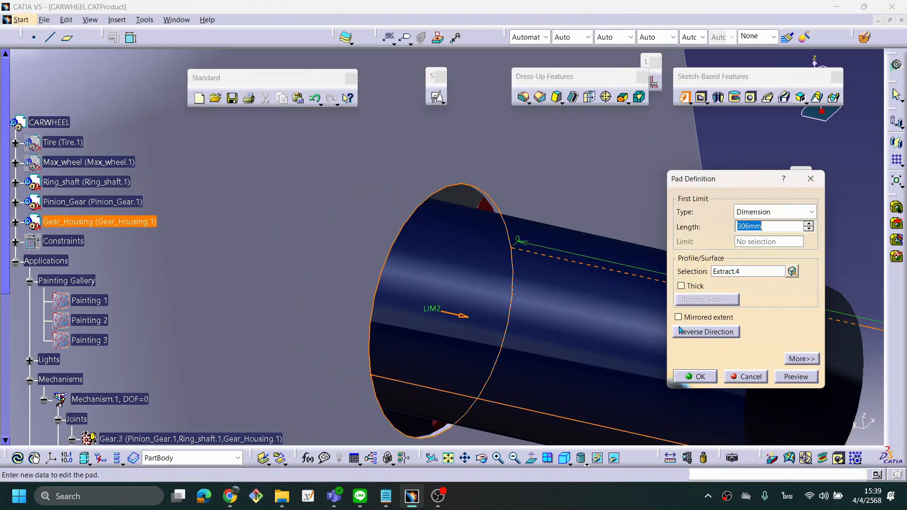
Step: Set the pad length to 40 mm and create the collar outward around the pinion shaft
middle_drag(592, 371, 367, 357)
drag(662, 352, 313, 231)
middle_drag(353, 247, 437, 306)
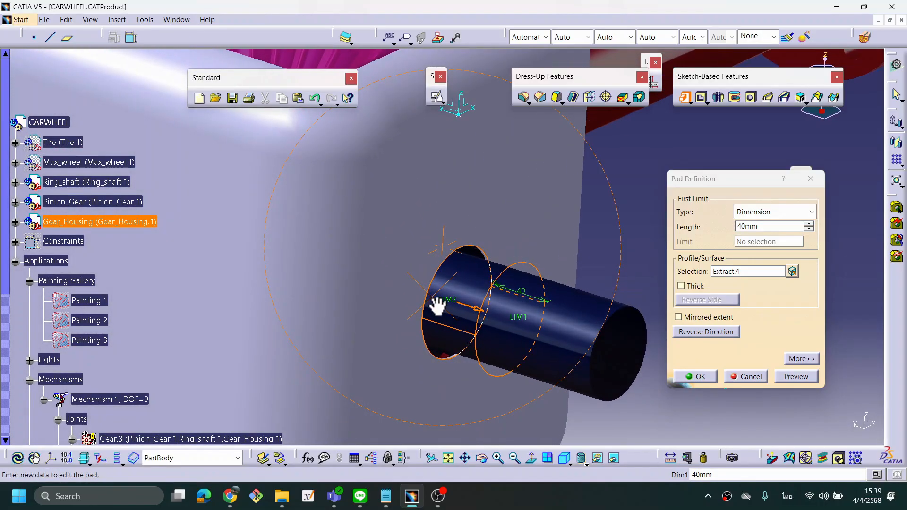
middle_drag(529, 339, 517, 326)
middle_drag(562, 299, 504, 302)
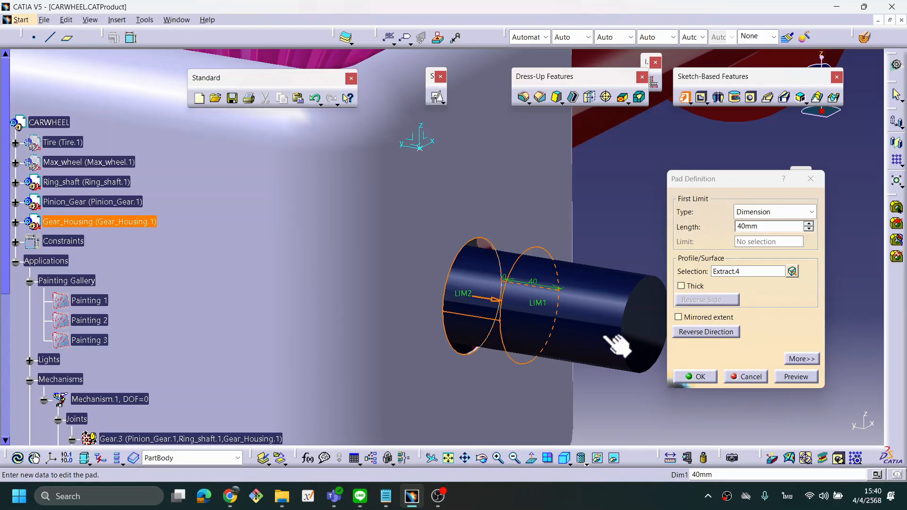
click(700, 377)
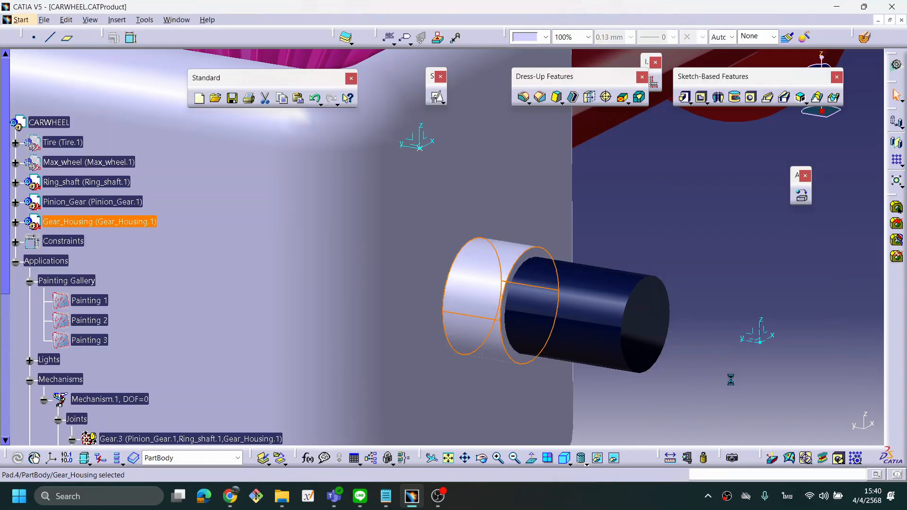
Step: Inspect the housing from several sides, checking the collars around the pinion and ring shafts and the gears inside
middle_drag(678, 314, 465, 328)
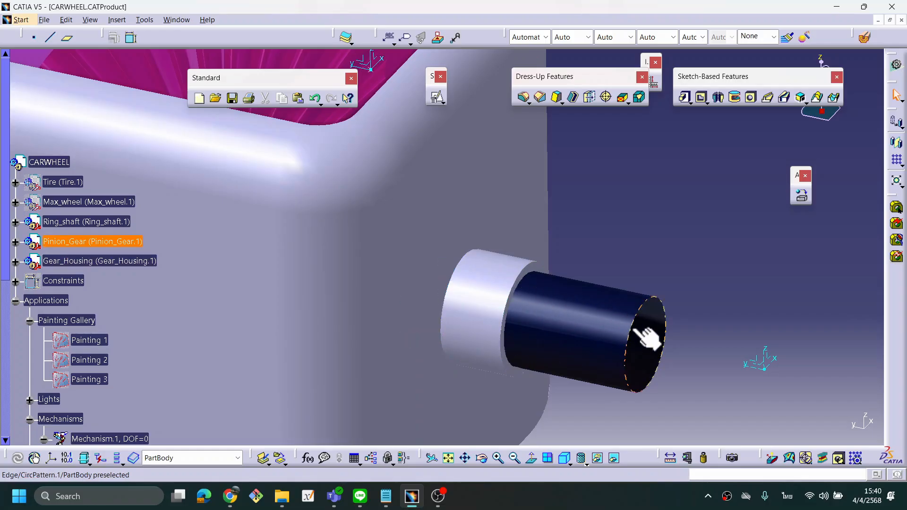
middle_drag(480, 317, 488, 318)
middle_drag(555, 340, 567, 280)
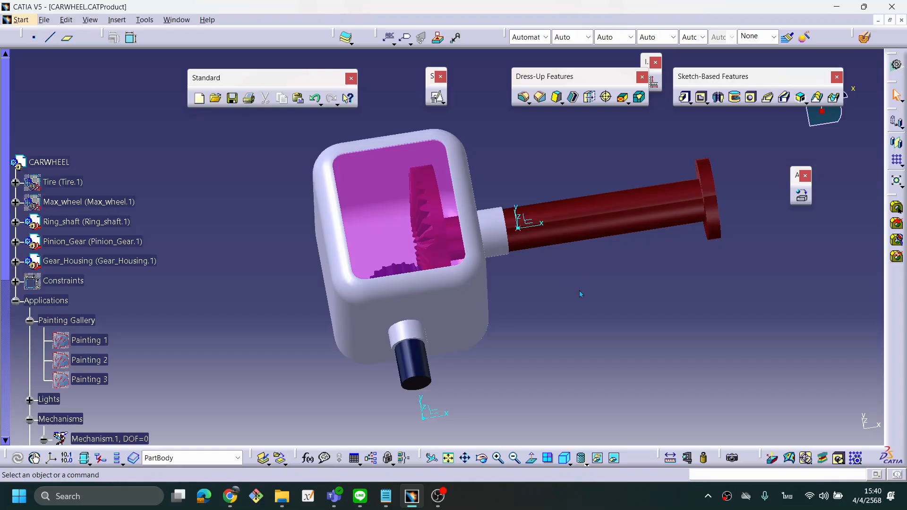
middle_drag(496, 308, 515, 309)
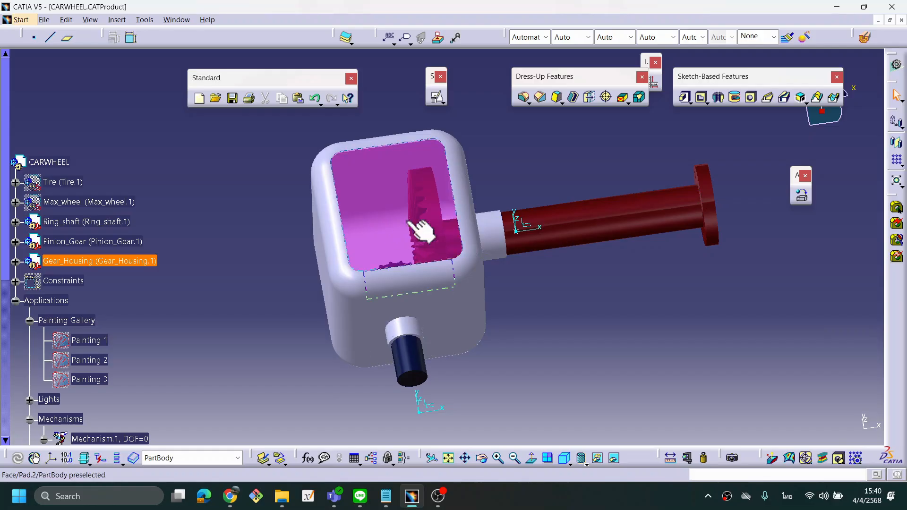
middle_drag(514, 305, 552, 282)
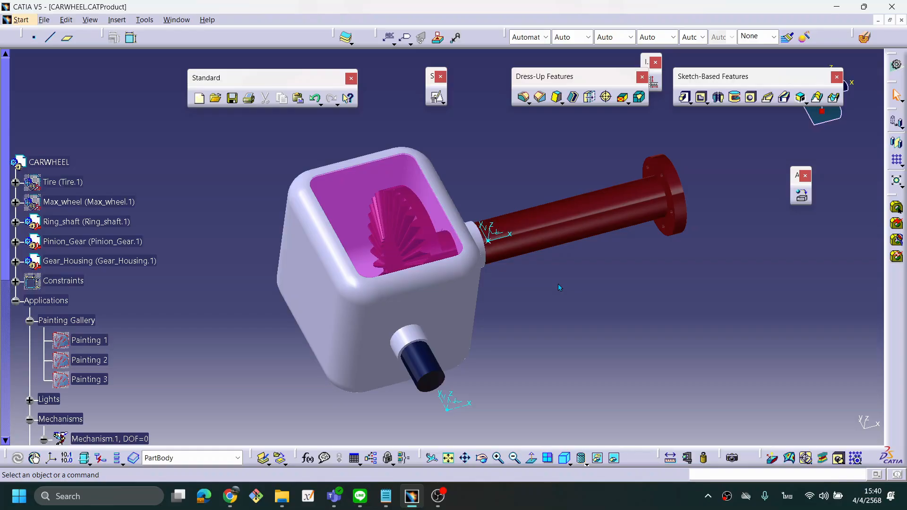
middle_drag(568, 303, 460, 333)
middle_drag(395, 307, 406, 316)
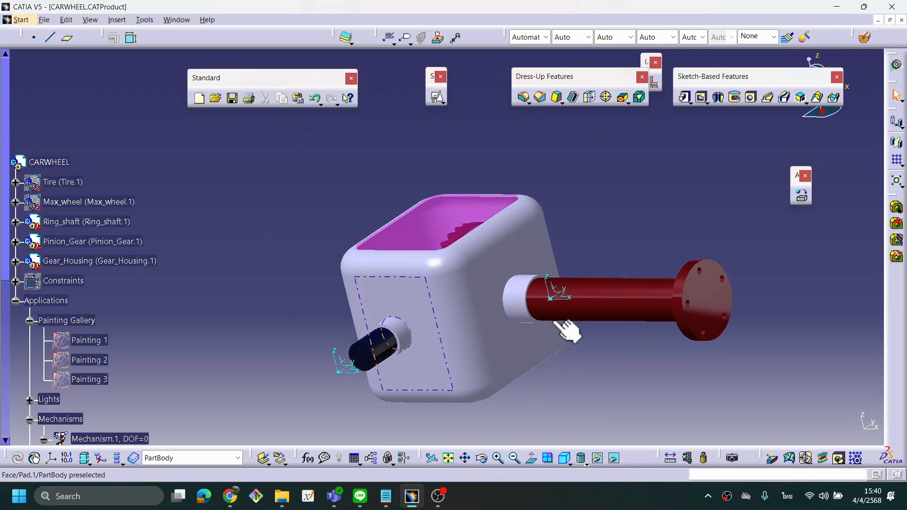
middle_drag(369, 265, 493, 346)
middle_drag(395, 340, 506, 254)
middle_drag(259, 277, 289, 273)
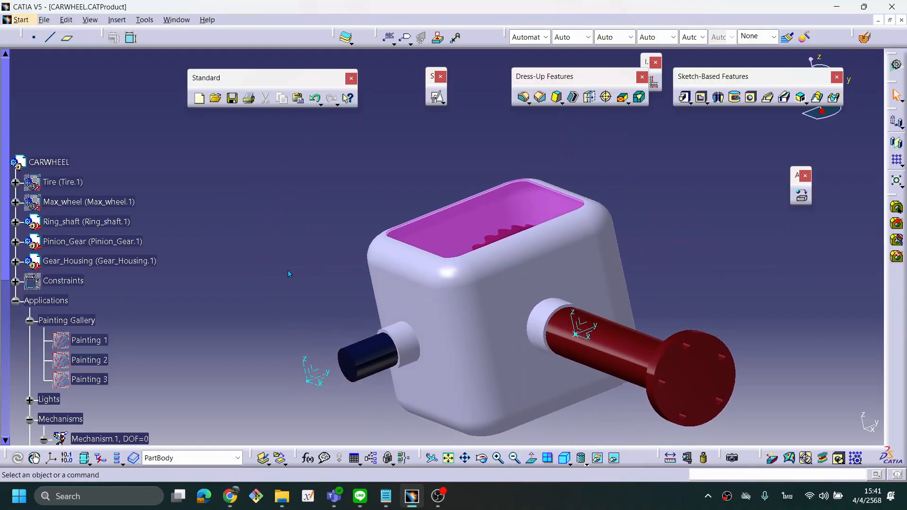
Step: Return to editing the top-level CARWHEEL assembly and bring its whole product structure into view
double_click(62, 164)
middle_drag(345, 260, 440, 296)
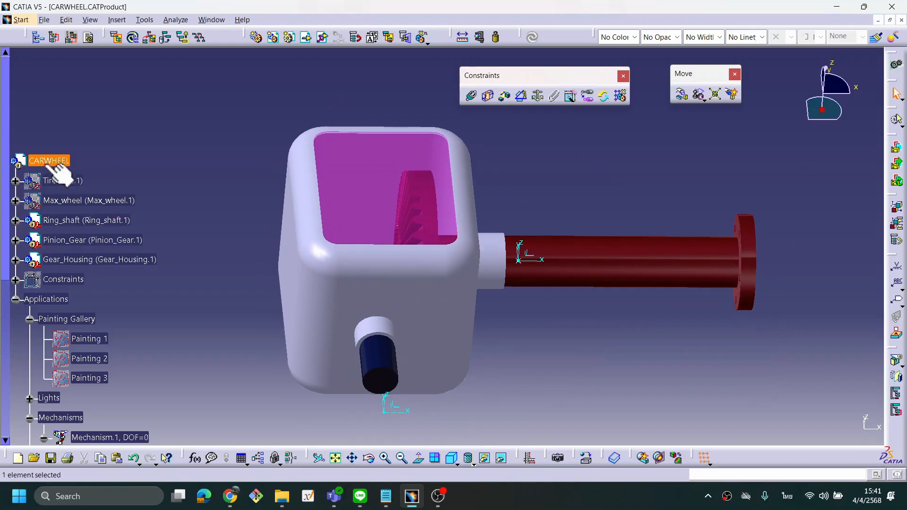
drag(15, 176, 18, 95)
mouse_move(277, 293)
middle_down()
mouse_move(279, 257)
mouse_move(281, 284)
middle_up()
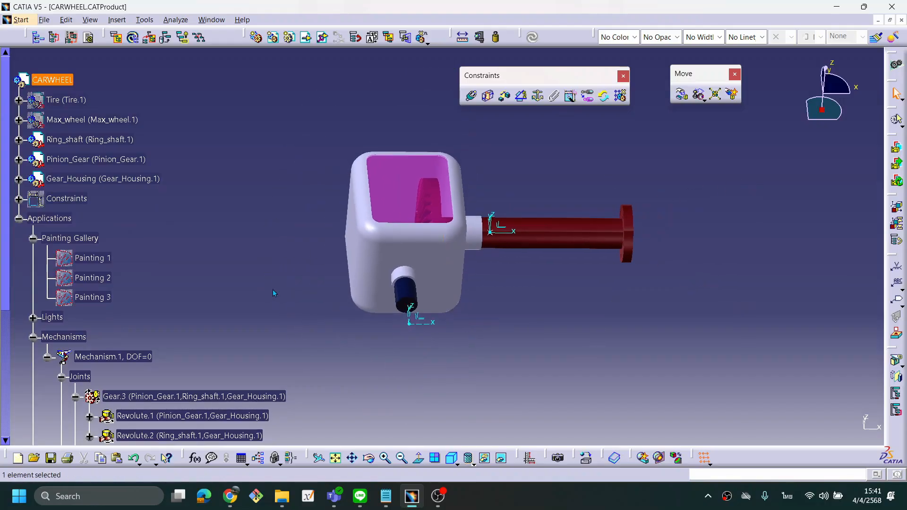
Step: Show the hidden Max_wheel and Tire components in the assembly
right_click(76, 125)
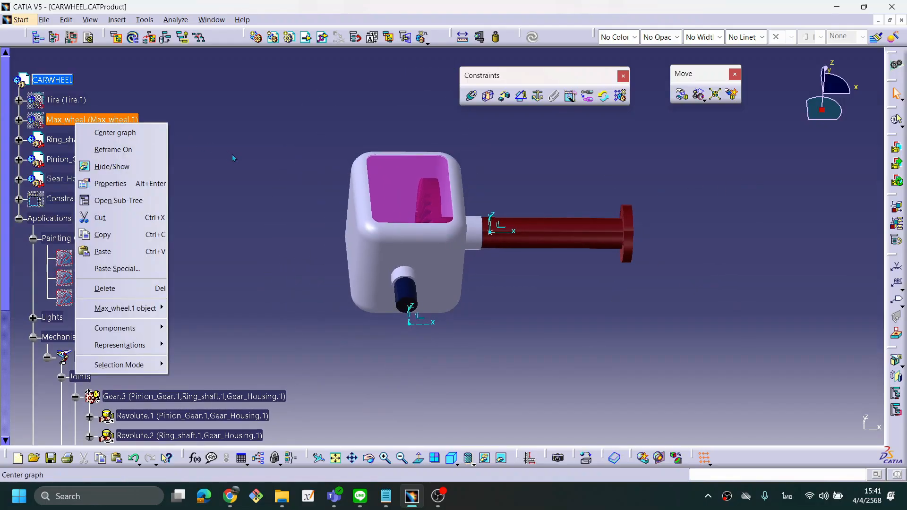
click(72, 117)
right_click(71, 120)
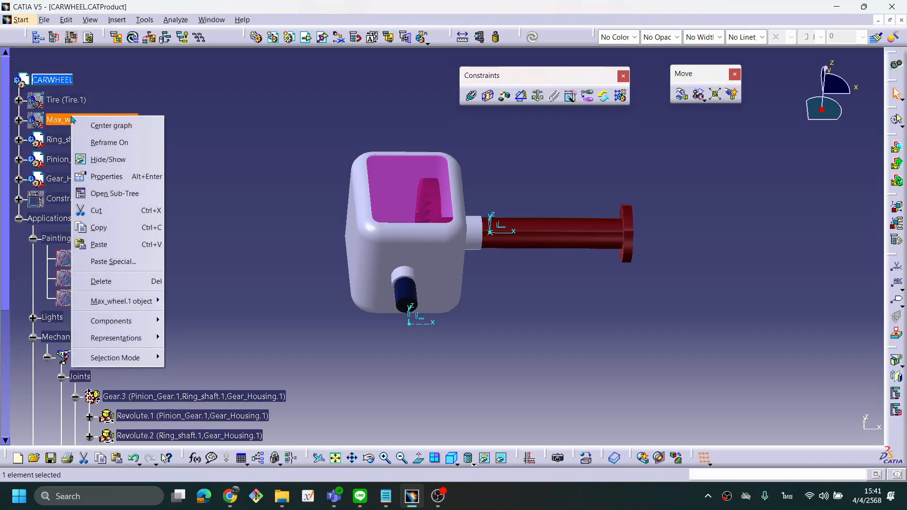
click(103, 160)
right_click(73, 101)
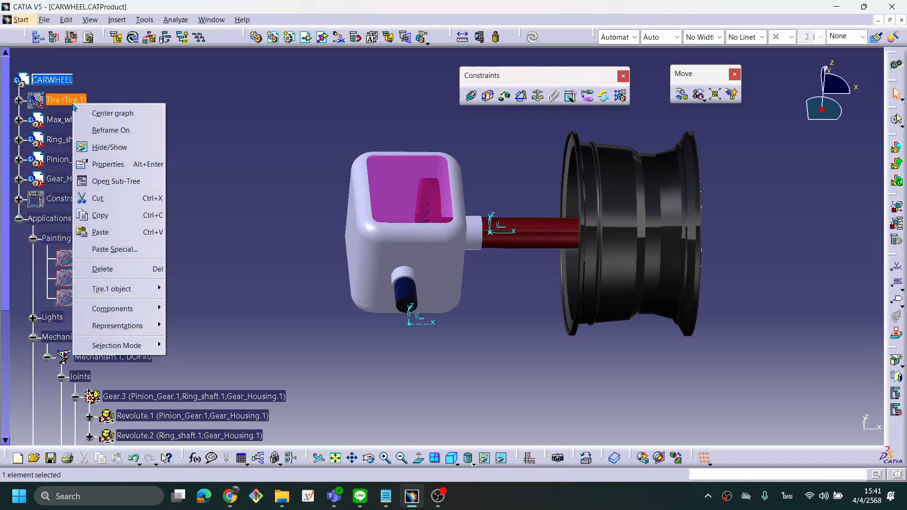
click(99, 143)
middle_drag(551, 336, 368, 295)
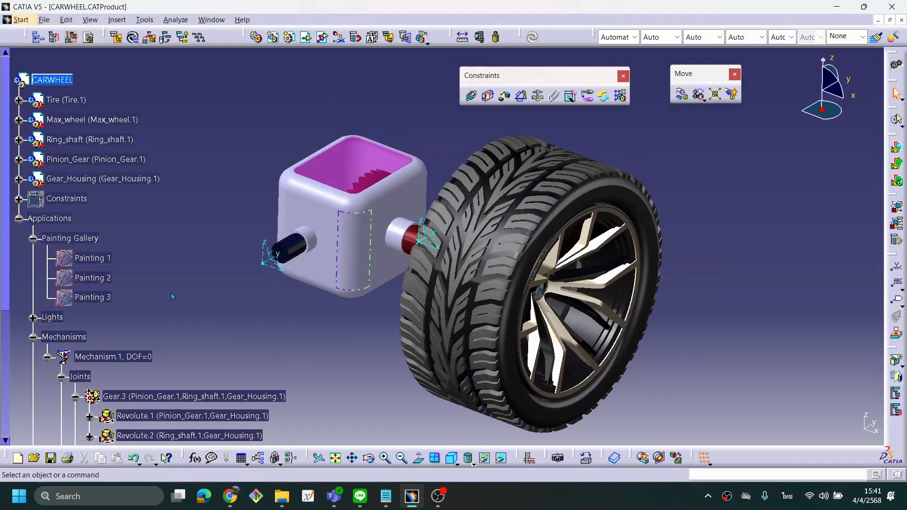
Step: Activate the Gear_Housing part's PartBody for editing and colour it blue
click(19, 179)
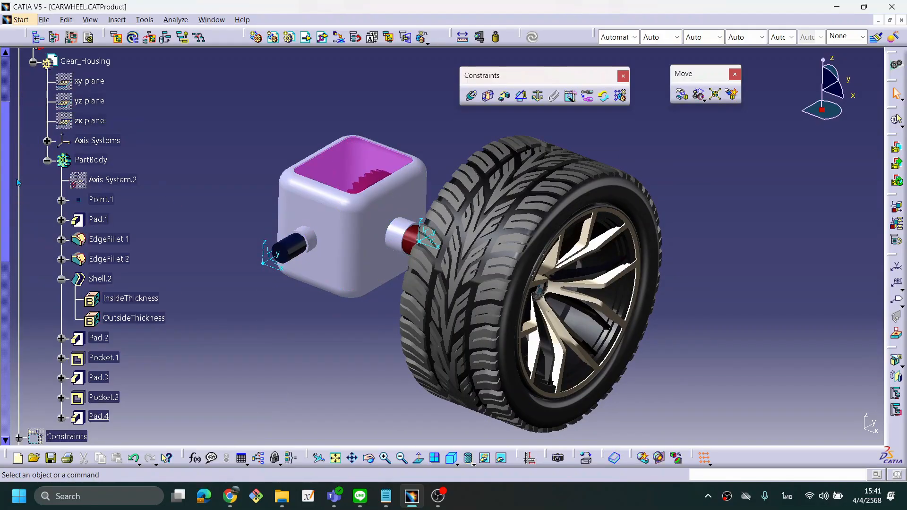
double_click(101, 162)
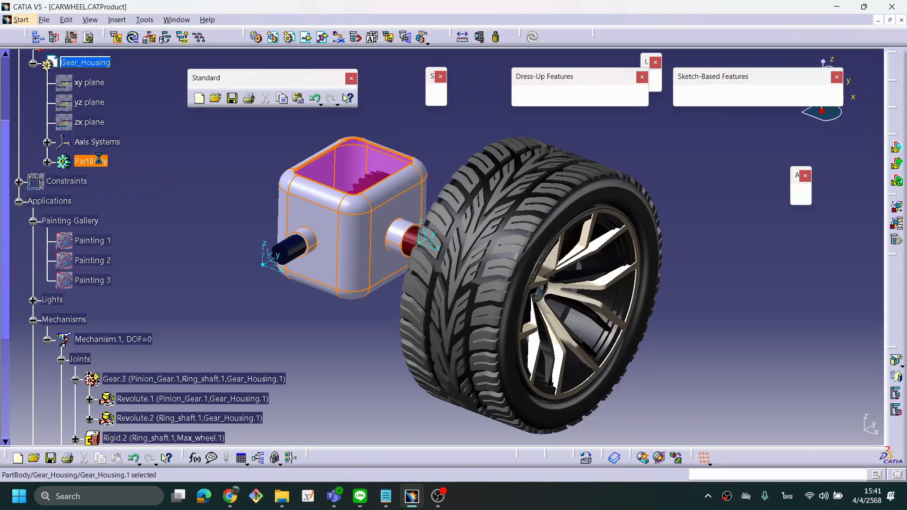
click(544, 37)
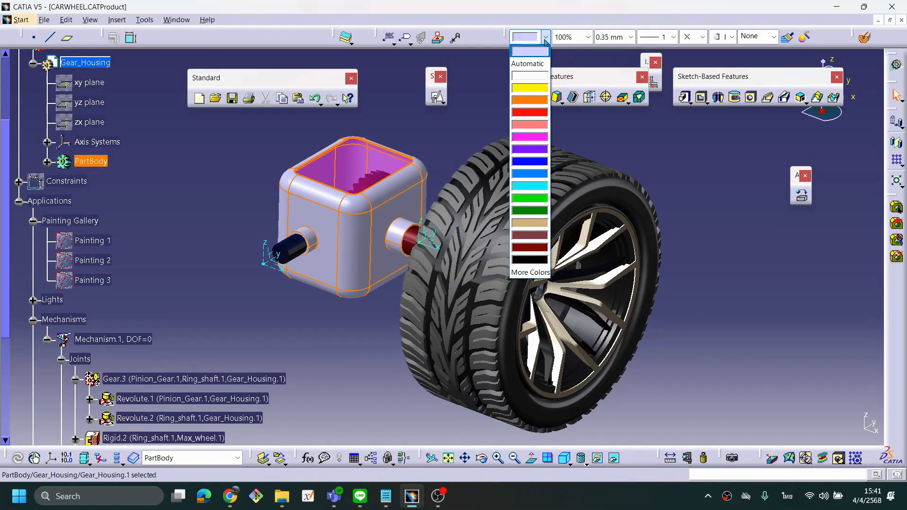
click(537, 163)
click(660, 160)
middle_drag(522, 172, 470, 215)
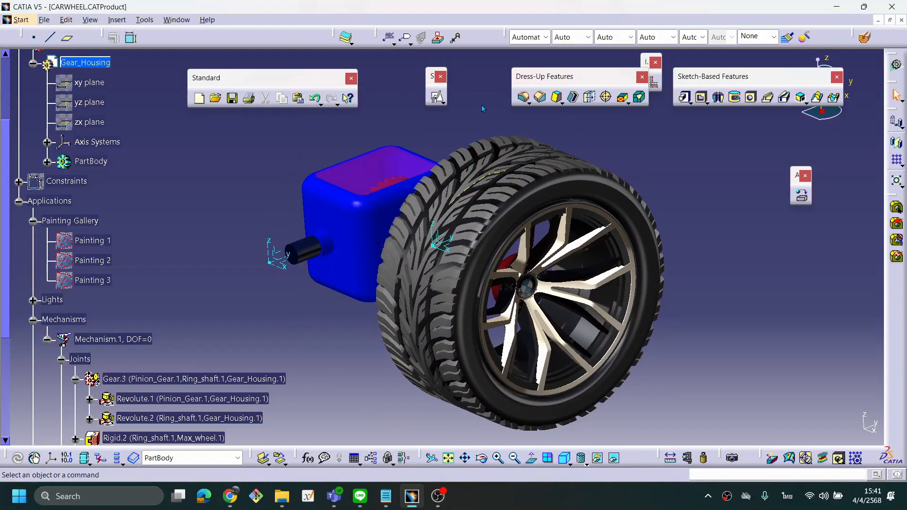
Step: Change the colour of the Gear_Housing PartBody to yellow
click(101, 163)
click(547, 37)
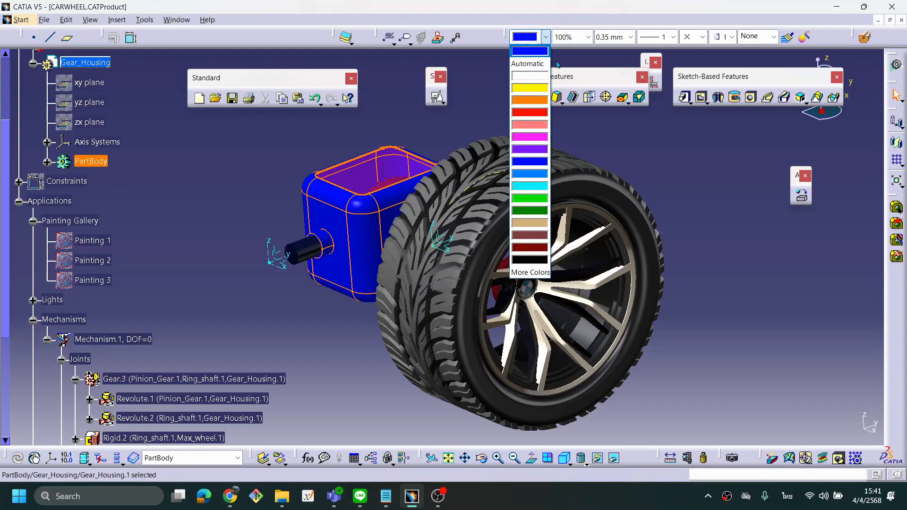
click(530, 88)
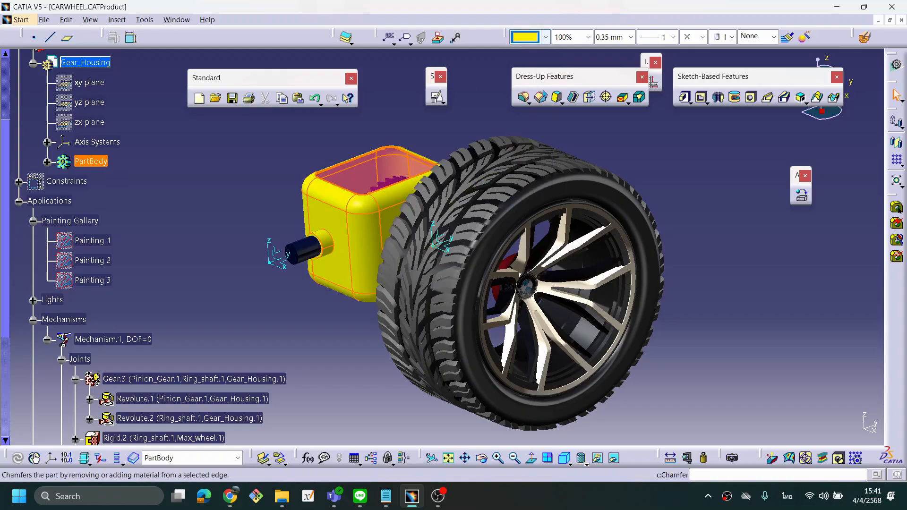
click(669, 177)
middle_drag(534, 201, 668, 255)
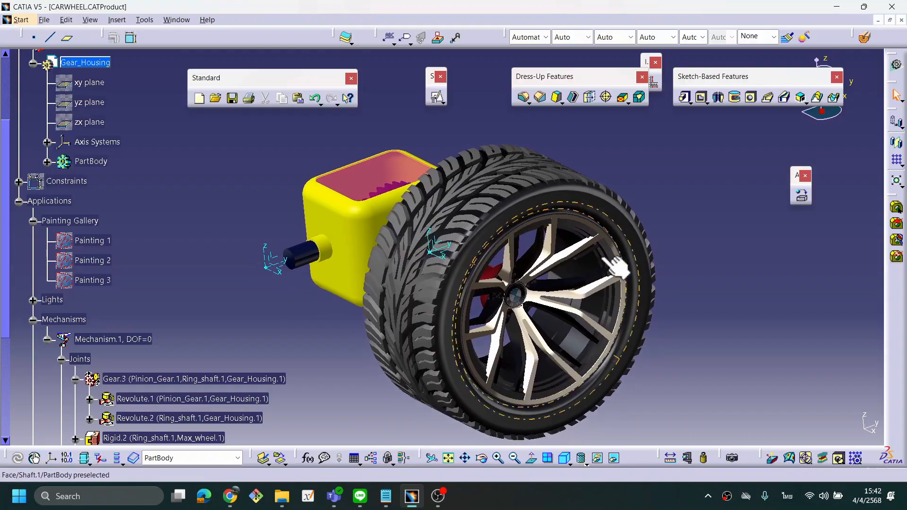
middle_drag(530, 273, 515, 259)
Step: Open Simulation.1 from the product's applications for editing and playback
scroll(212, 273, up, 3)
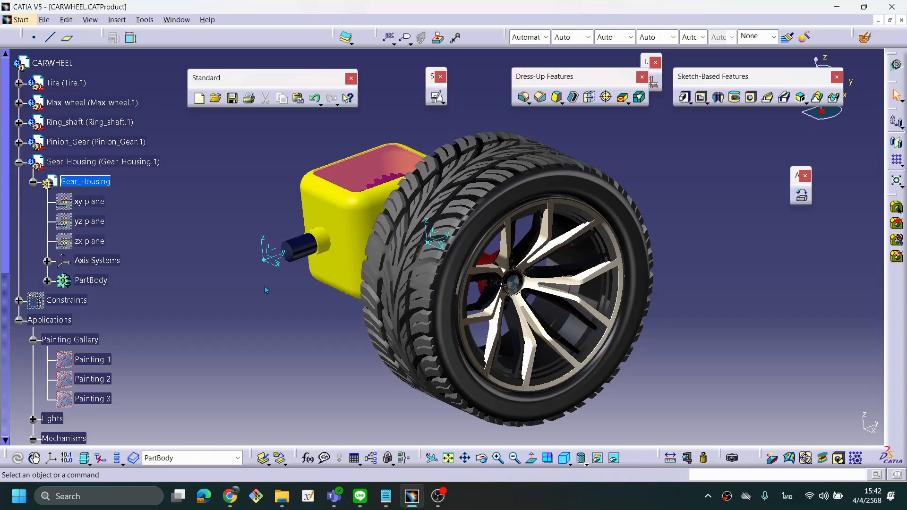
scroll(255, 321, down, 4)
scroll(266, 366, down, 2)
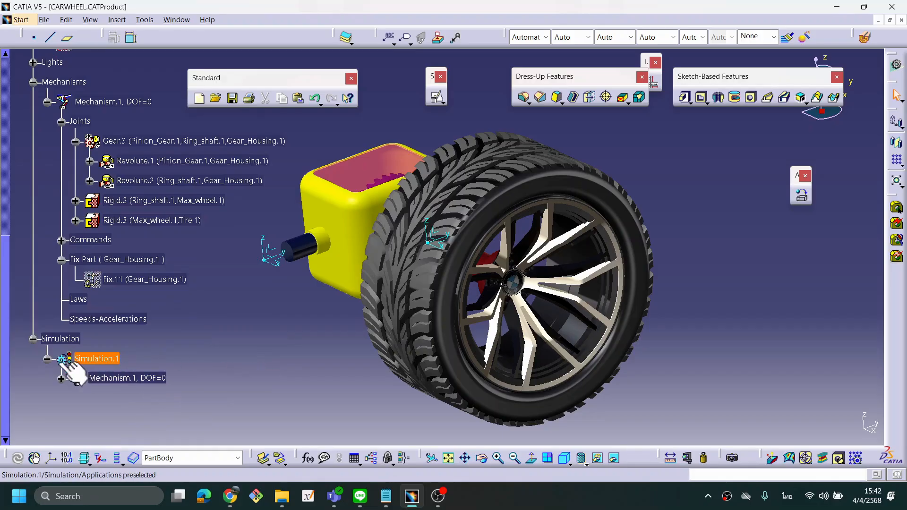
click(61, 379)
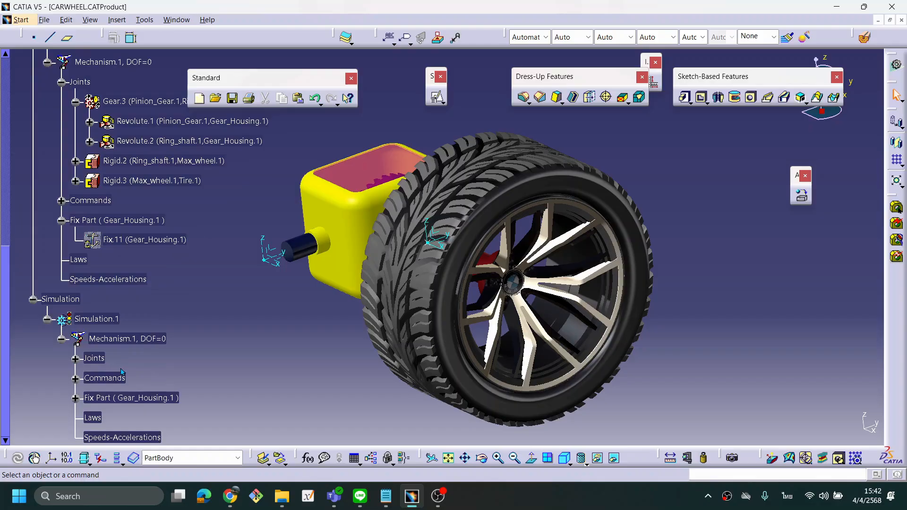
scroll(122, 371, down, 2)
scroll(101, 329, up, 2)
double_click(97, 319)
middle_drag(605, 347, 518, 374)
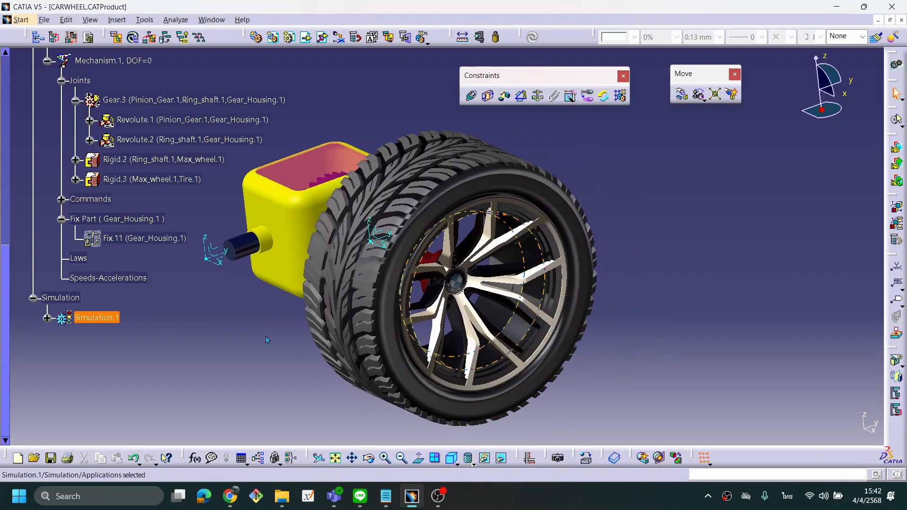
double_click(96, 315)
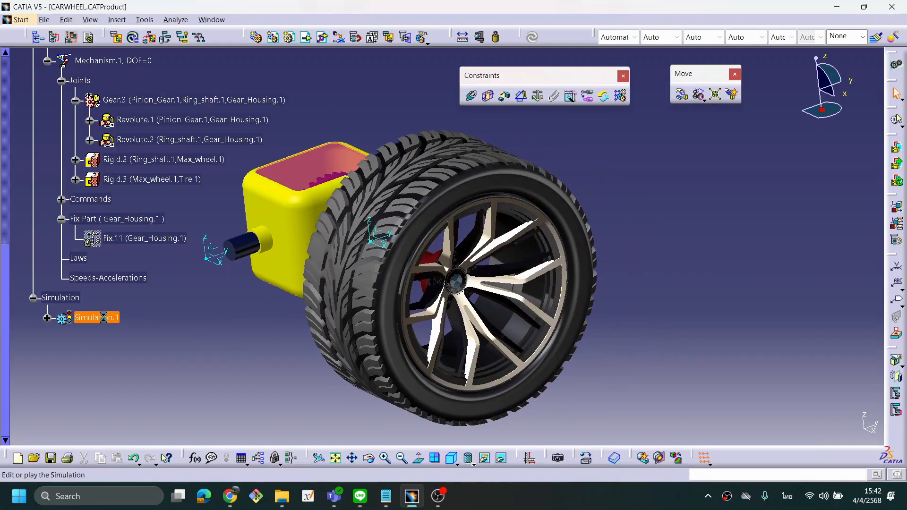
drag(333, 349, 290, 354)
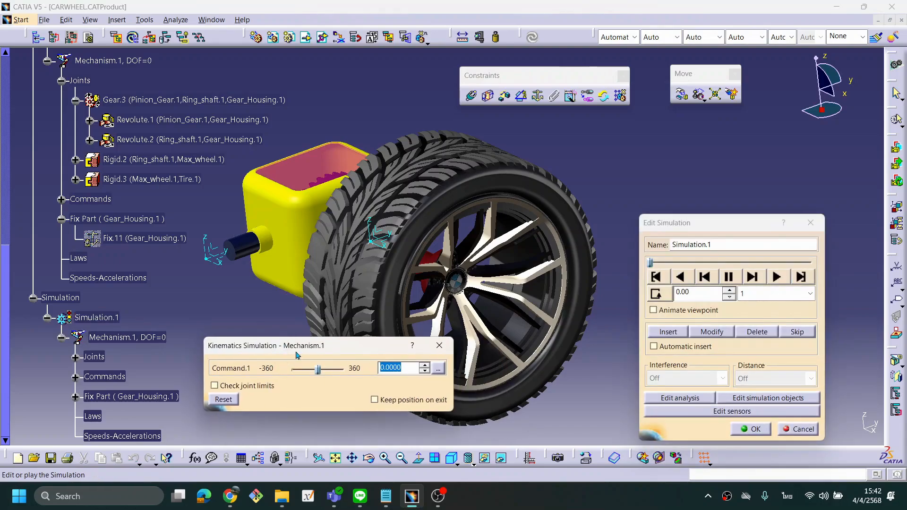
Step: Rewind Simulation.1 to its start, set the playback step to 0.02 and play it forward
click(657, 281)
click(765, 295)
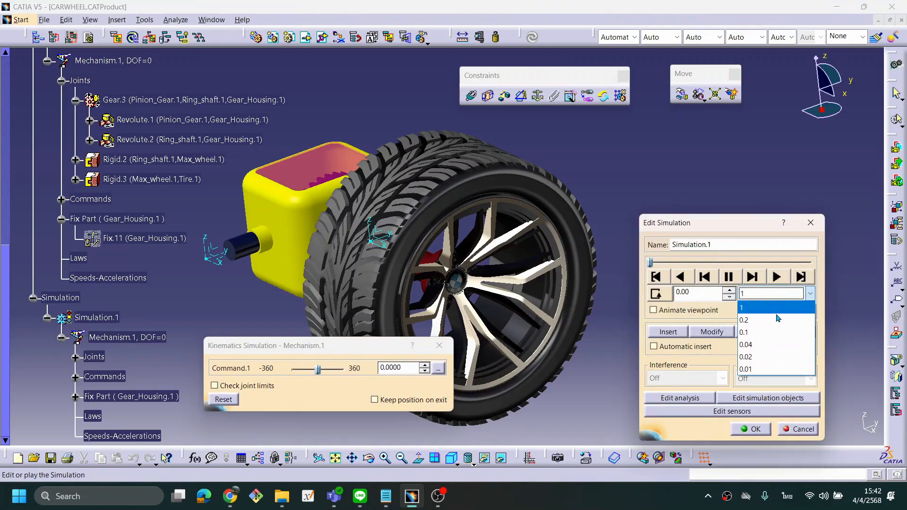
click(761, 352)
click(776, 277)
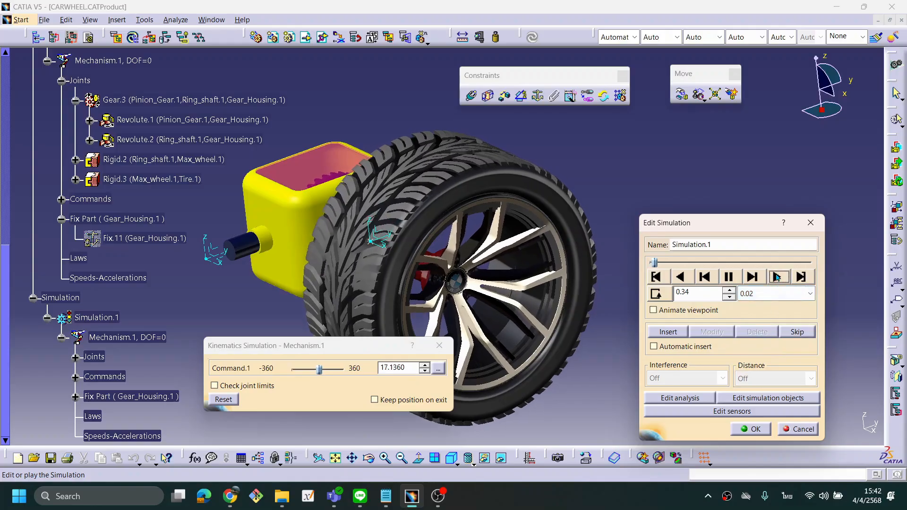
Step: Examine the meshing gears, the ring shaft and the turning wheel from several sides during the simulation
middle_drag(390, 236, 299, 221)
middle_drag(346, 287, 368, 281)
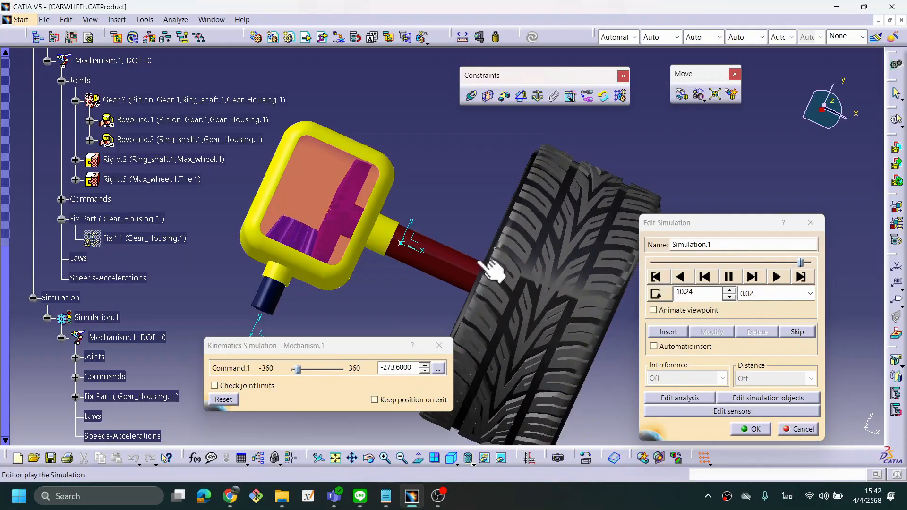
middle_drag(315, 273, 303, 264)
mouse_move(355, 250)
middle_down()
mouse_move(328, 205)
mouse_move(321, 229)
mouse_move(360, 243)
mouse_move(367, 269)
mouse_move(369, 242)
middle_up()
middle_drag(312, 188, 297, 279)
middle_drag(402, 220, 465, 301)
mouse_move(491, 257)
middle_down()
mouse_move(487, 346)
mouse_move(445, 274)
mouse_move(522, 319)
mouse_move(555, 204)
mouse_move(543, 254)
mouse_move(515, 213)
mouse_move(509, 260)
middle_up()
middle_drag(405, 247, 506, 277)
middle_drag(441, 284, 458, 275)
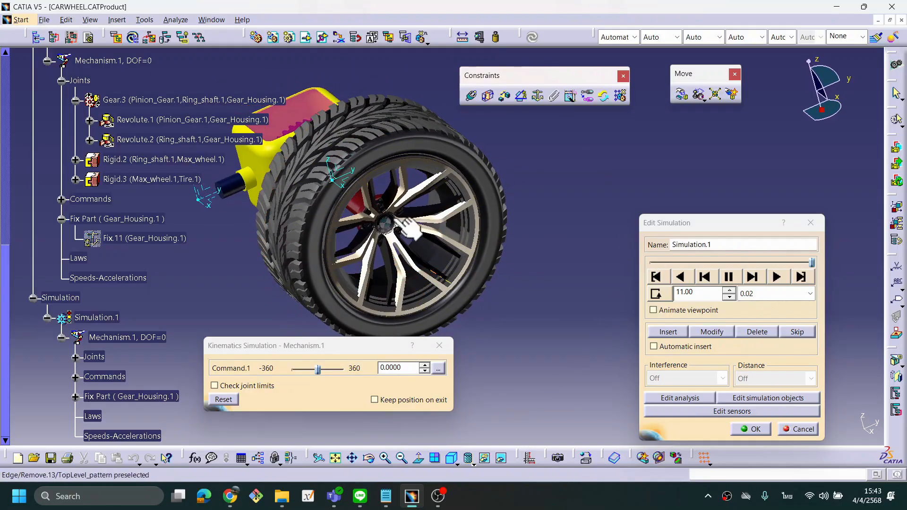
middle_drag(427, 239, 456, 230)
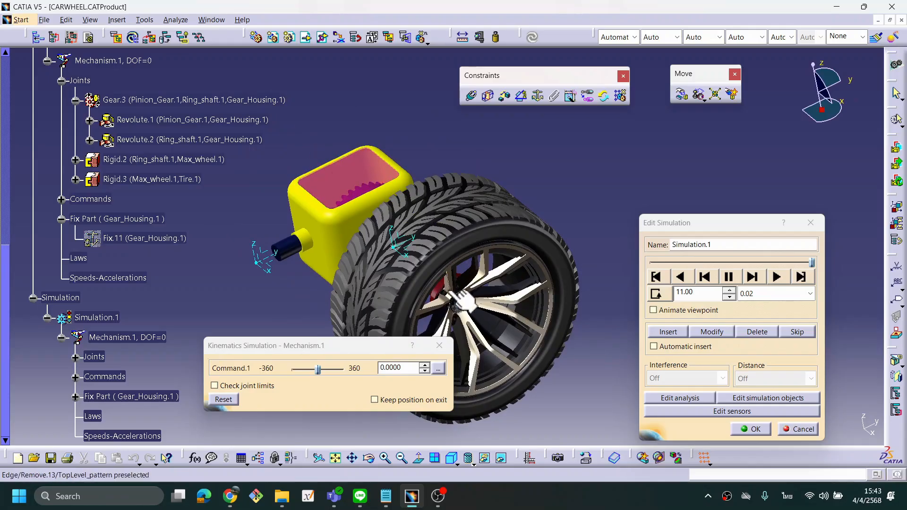
middle_drag(449, 289, 395, 242)
click(326, 360)
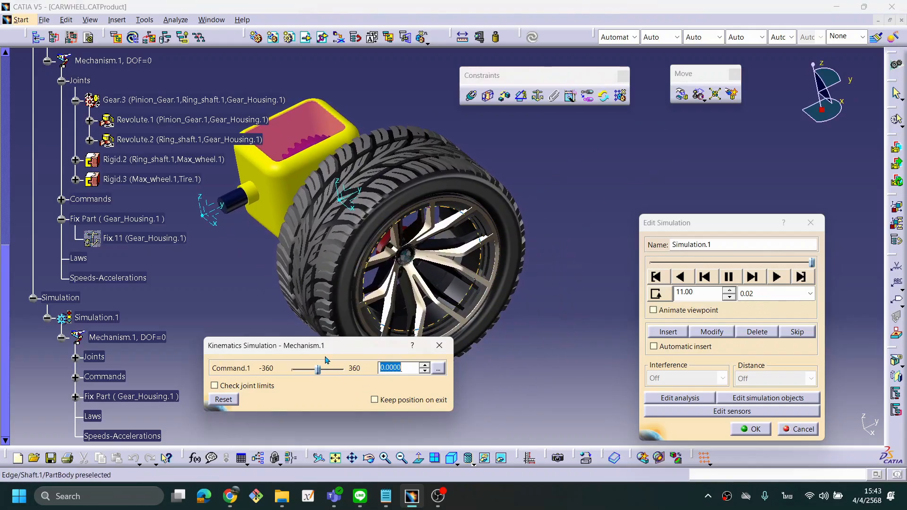
click(301, 332)
middle_drag(385, 298, 381, 279)
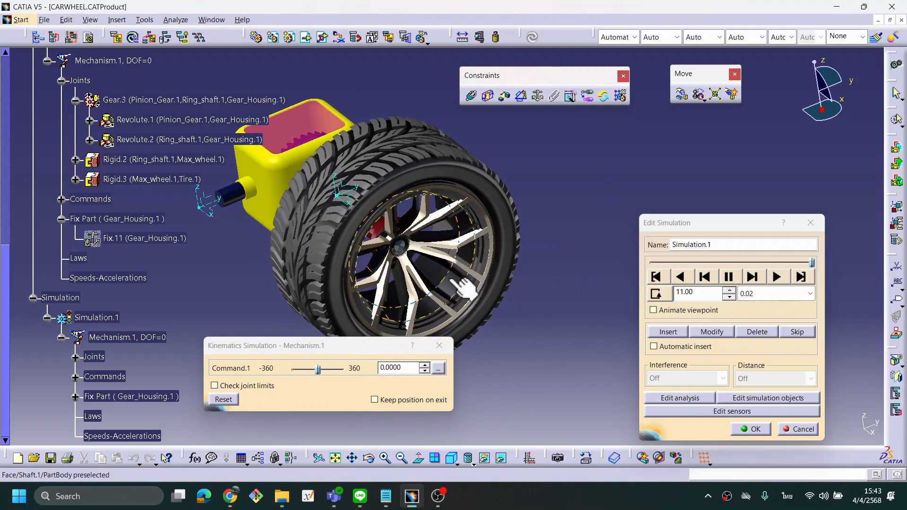
scroll(583, 247, up, 1)
middle_drag(584, 247, 520, 284)
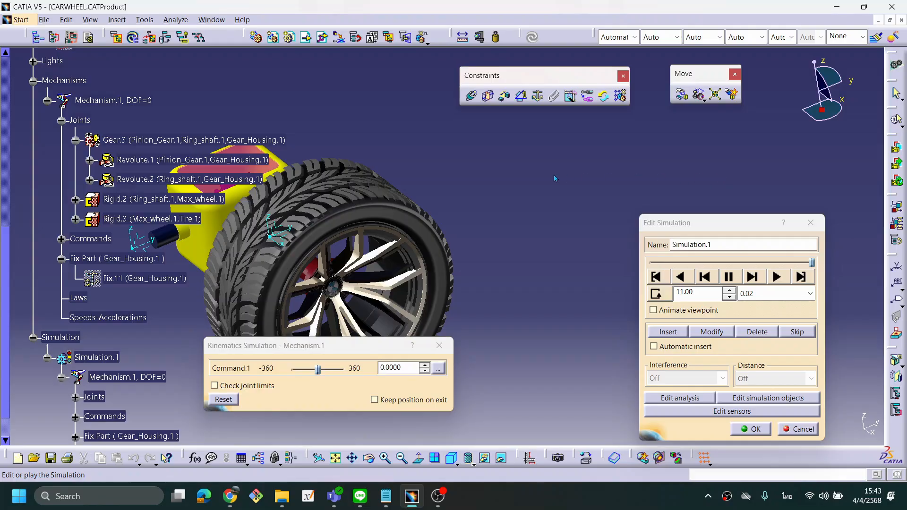
middle_drag(555, 186, 626, 173)
middle_drag(567, 210, 552, 274)
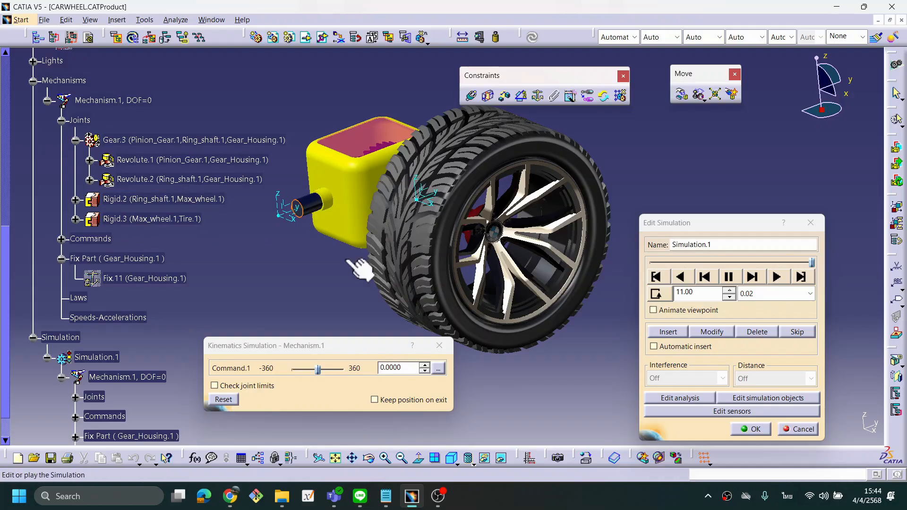
middle_drag(509, 238, 480, 227)
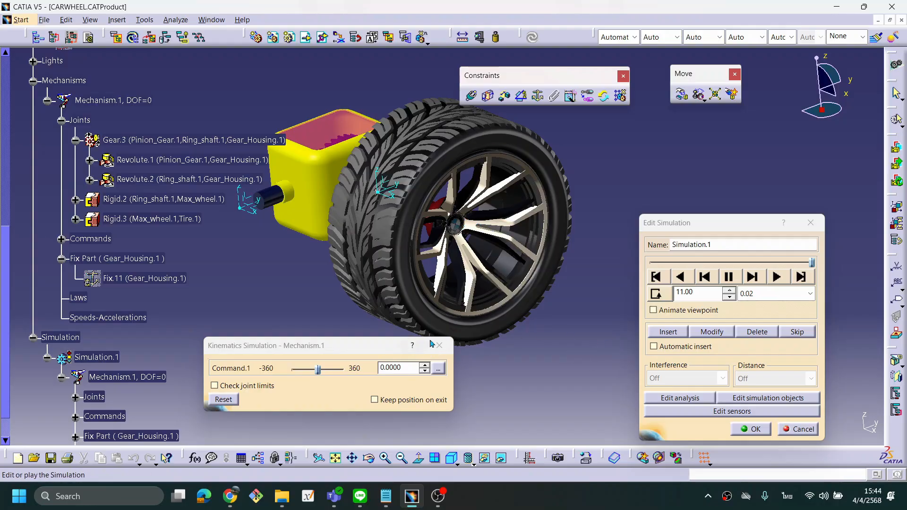
Step: Cancel editing Simulation.1 and switch to the DMU Kinematics workbench
click(795, 429)
middle_drag(539, 269, 398, 286)
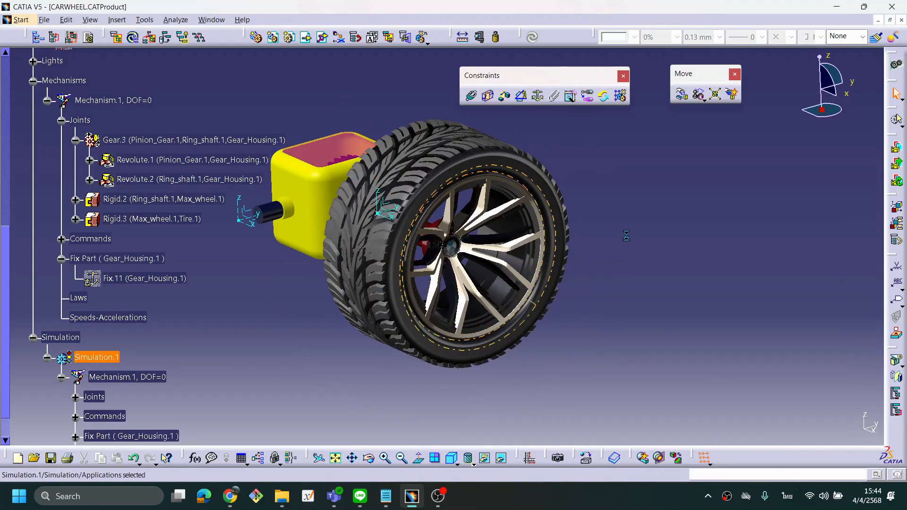
click(694, 215)
click(894, 66)
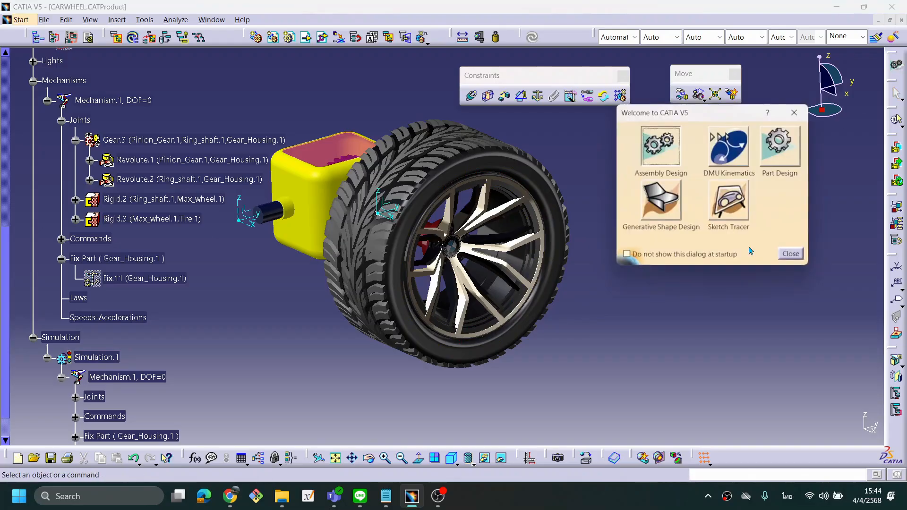
click(730, 147)
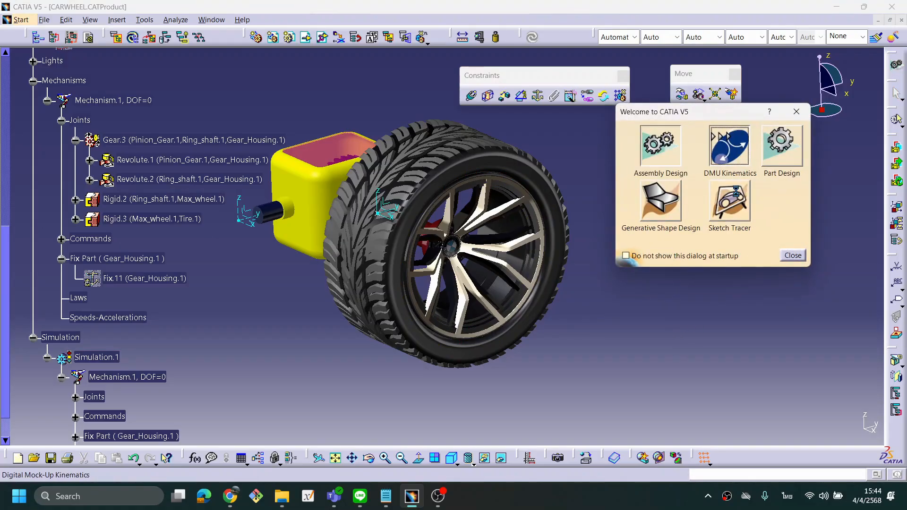
middle_drag(597, 261, 655, 238)
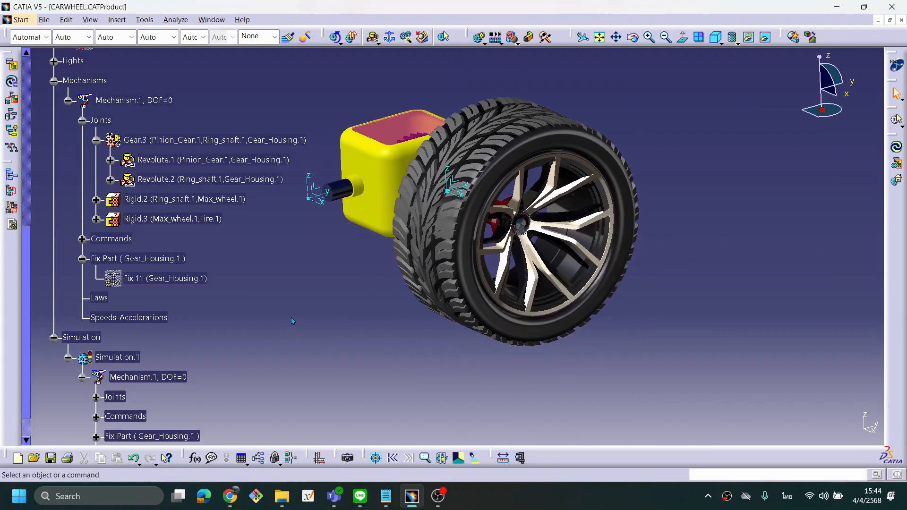
middle_drag(390, 293, 384, 316)
middle_drag(493, 368, 451, 349)
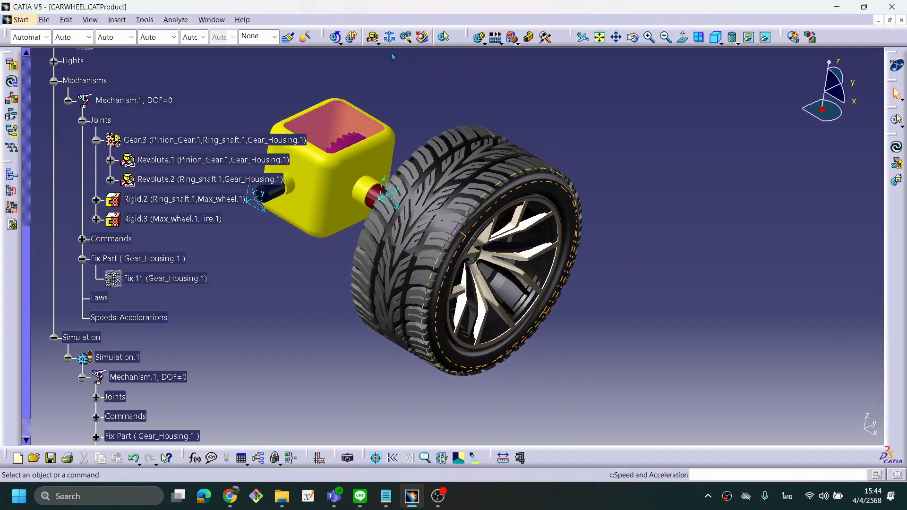
Step: Review the available kinematic joint types without starting any of them
click(378, 44)
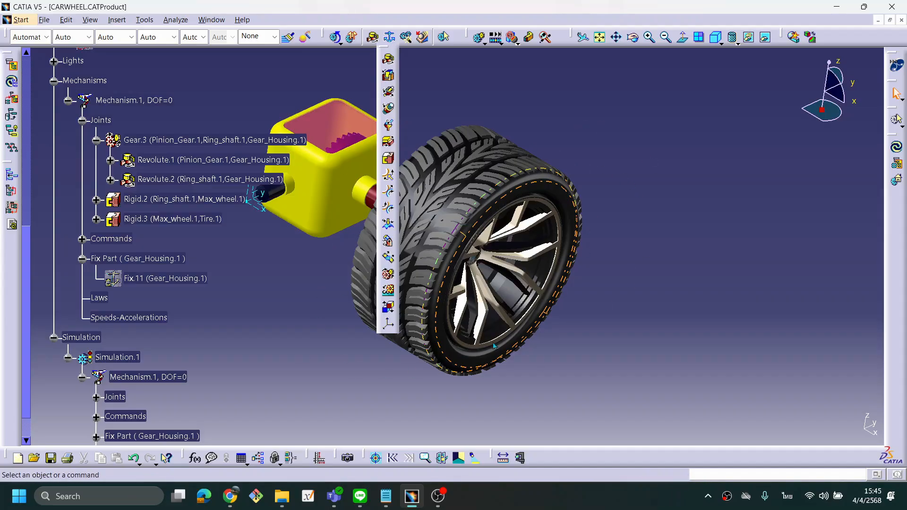
click(543, 335)
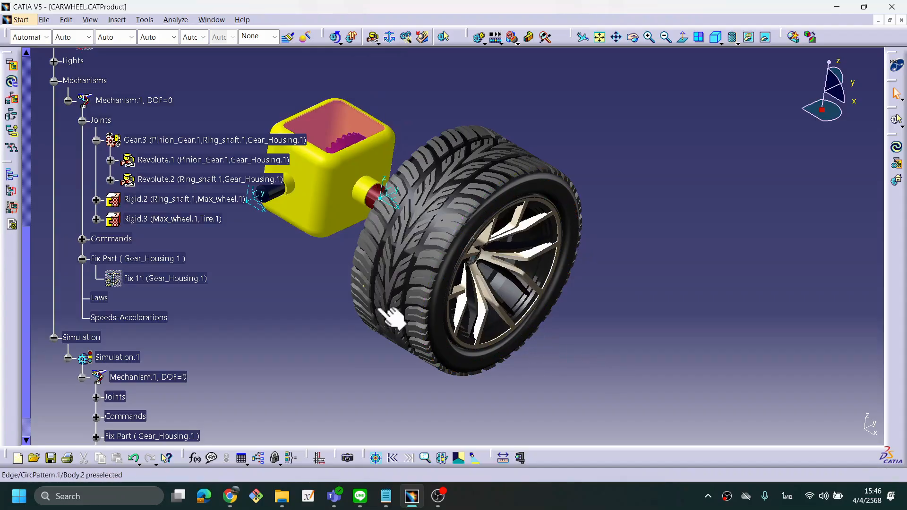
middle_drag(486, 304, 517, 333)
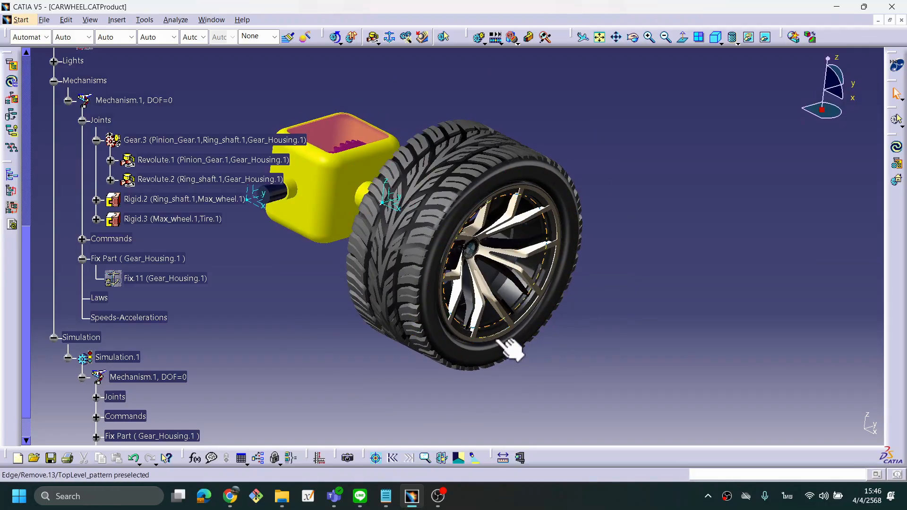
Step: Examine the wheel assembly and the tree entries from the mechanism's joints up to the component parts
middle_drag(567, 302, 355, 384)
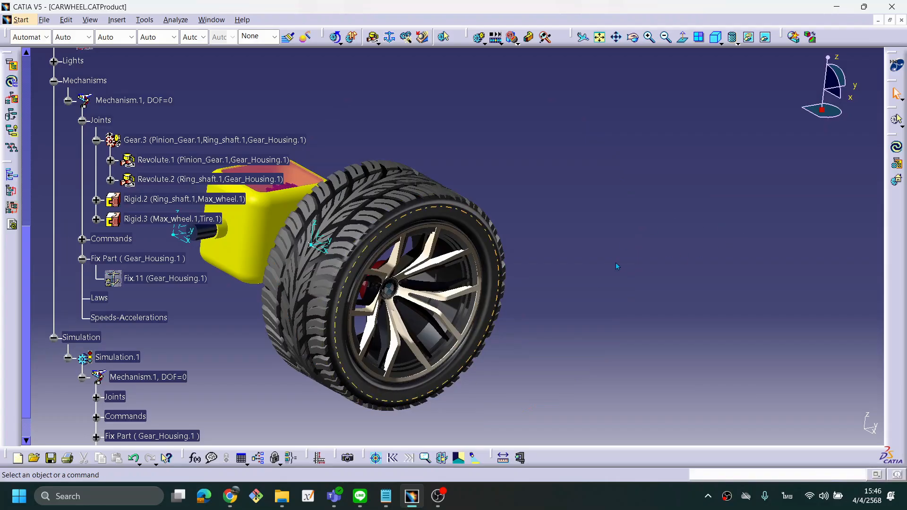
middle_drag(606, 264, 380, 324)
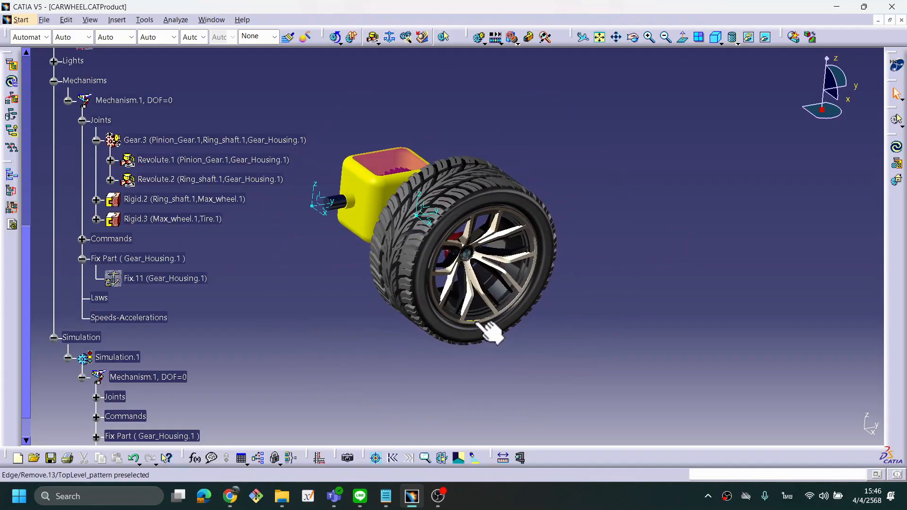
middle_drag(331, 304, 285, 299)
scroll(286, 303, up, 3)
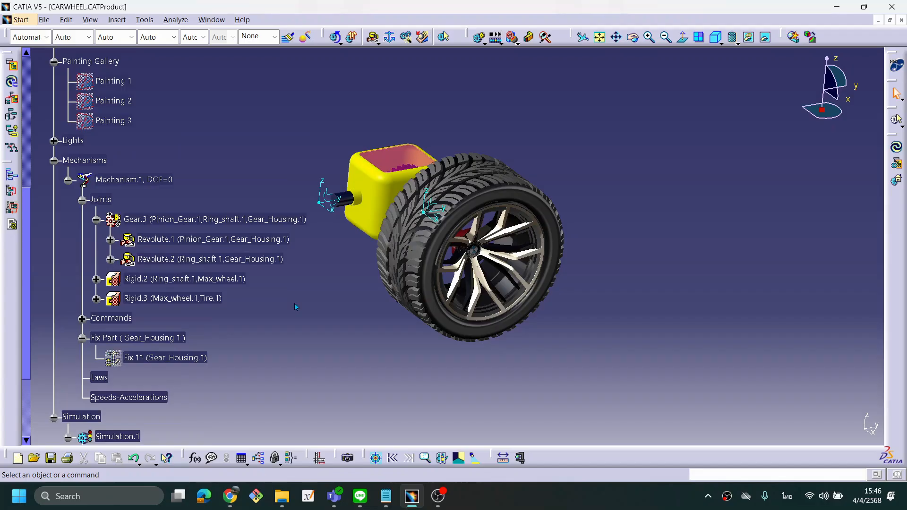
middle_drag(305, 296, 308, 282)
scroll(146, 239, up, 3)
scroll(152, 245, up, 6)
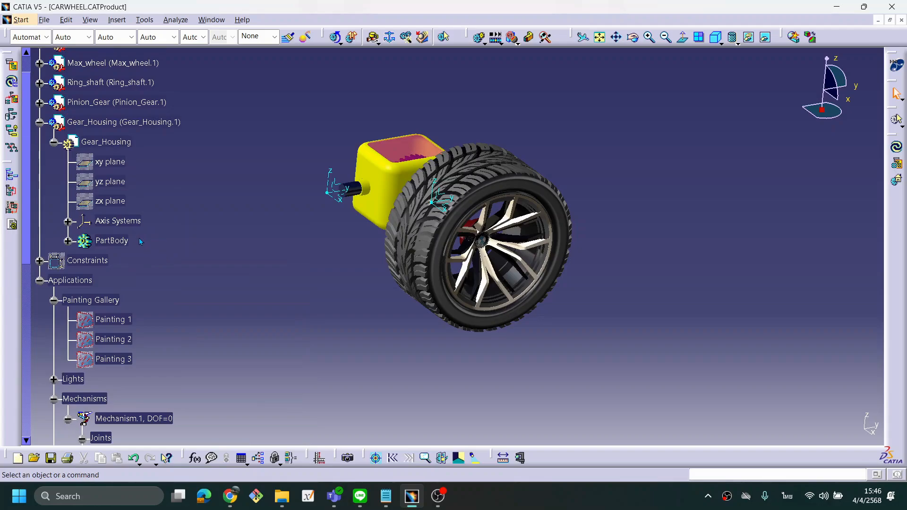
scroll(154, 241, up, 2)
middle_drag(211, 262, 239, 289)
scroll(232, 272, down, 4)
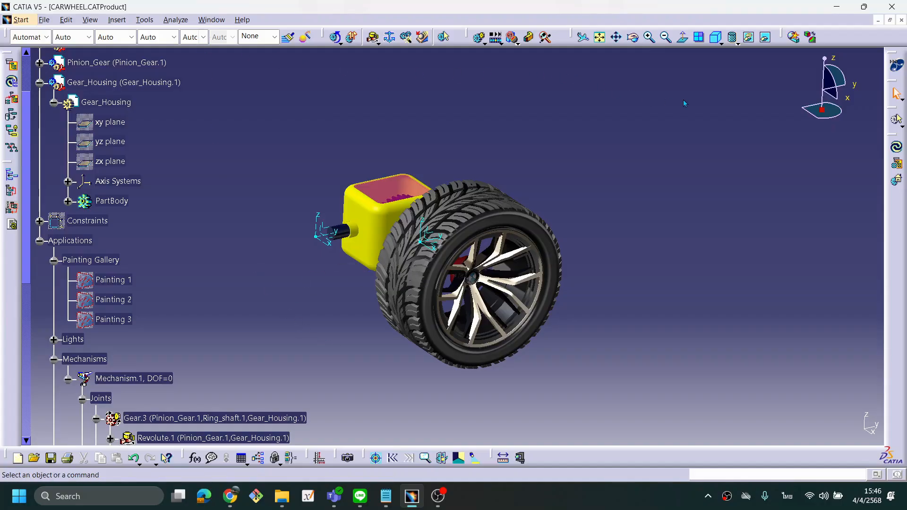
Step: Switch to the Assembly Design workbench and float the Product Structure Tools over the model area
click(897, 66)
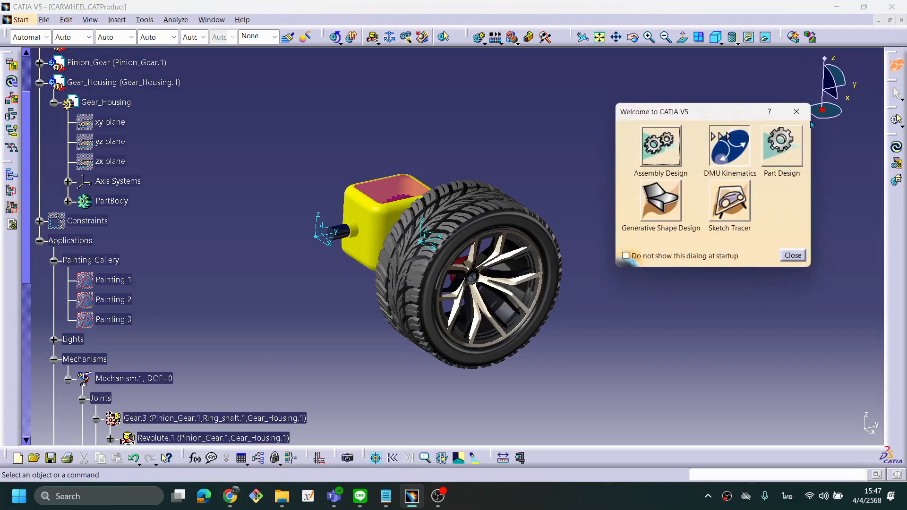
click(675, 154)
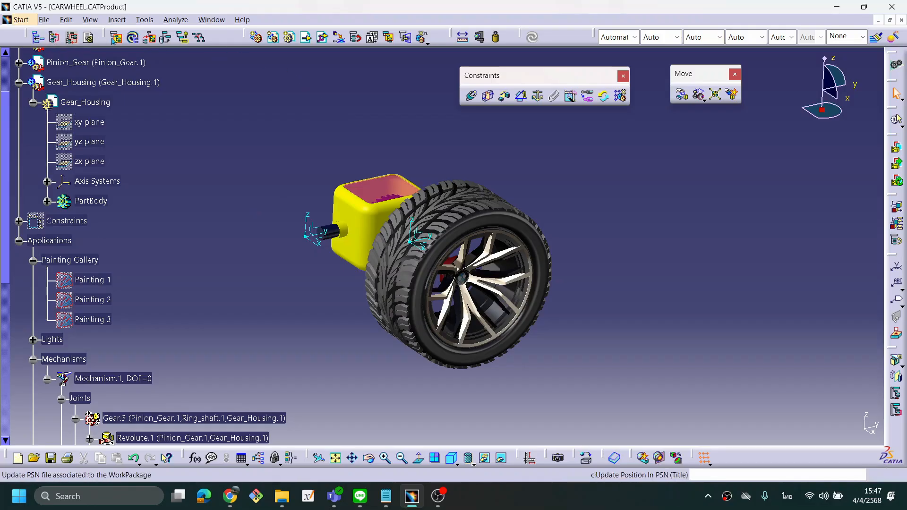
drag(245, 37, 241, 108)
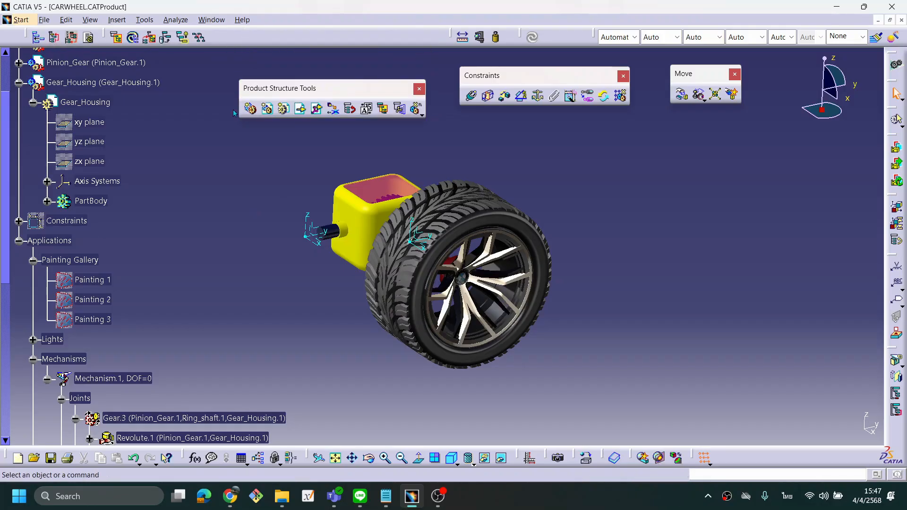
Step: Expand the Tire part down to its axis systems and show the hidden Axis System.1
scroll(180, 148, up, 2)
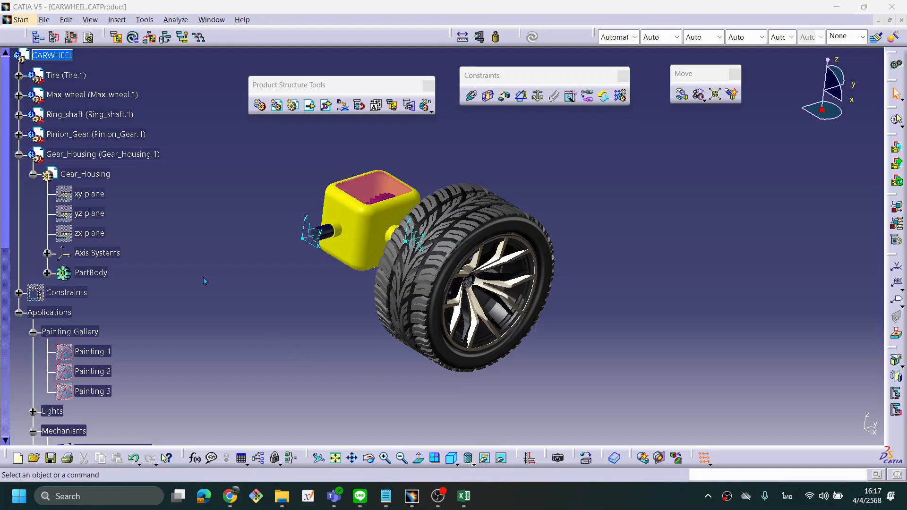
middle_drag(503, 361, 478, 359)
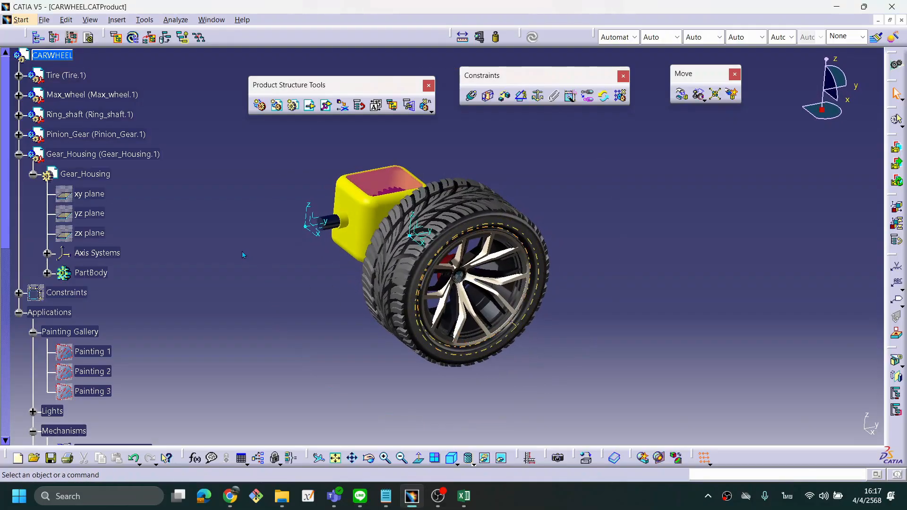
click(19, 75)
click(33, 96)
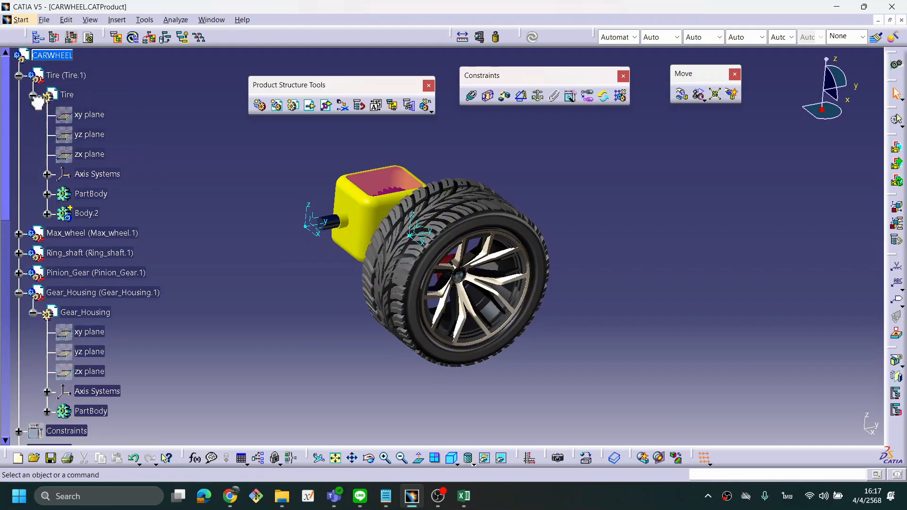
click(47, 174)
click(112, 194)
right_click(114, 194)
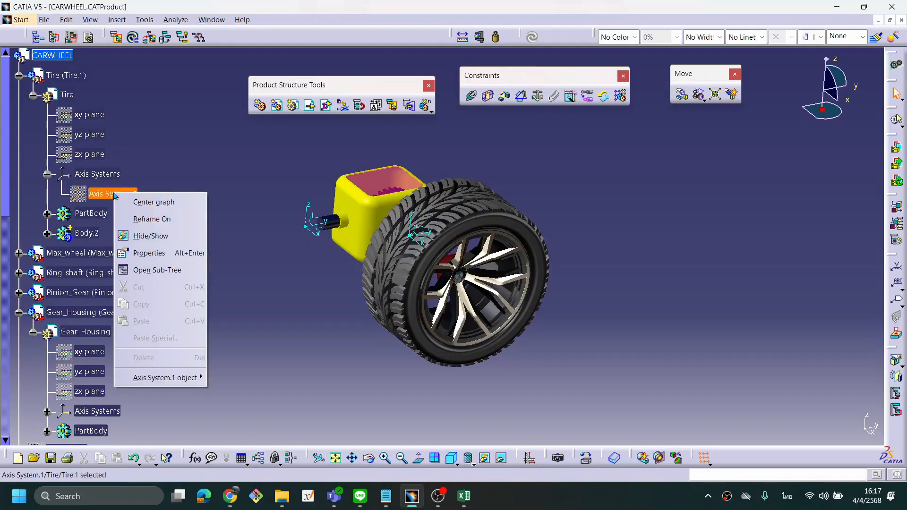
click(151, 236)
Step: Insert a new part into CARWHEEL, defining its origin point at the origin of the tire's Axis System.1
middle_drag(542, 312, 353, 247)
middle_drag(440, 222, 420, 226)
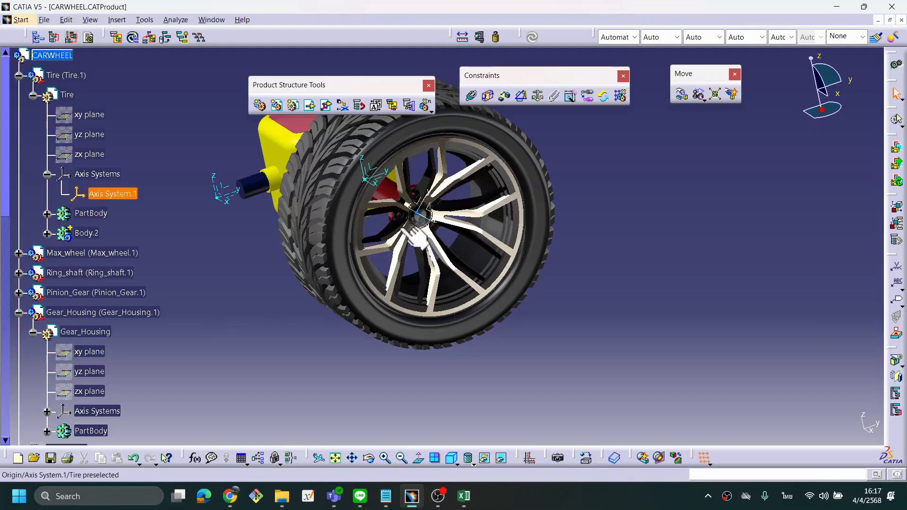
middle_drag(259, 273, 374, 331)
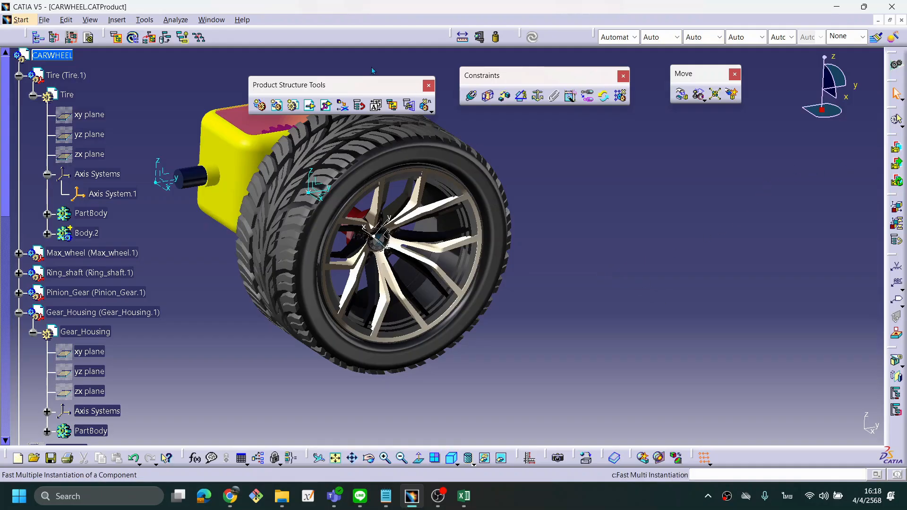
drag(346, 86, 362, 74)
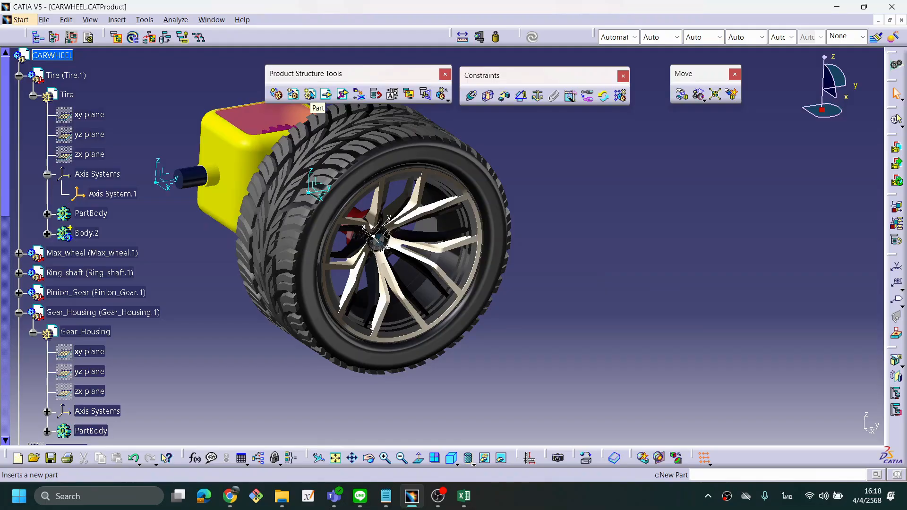
click(310, 94)
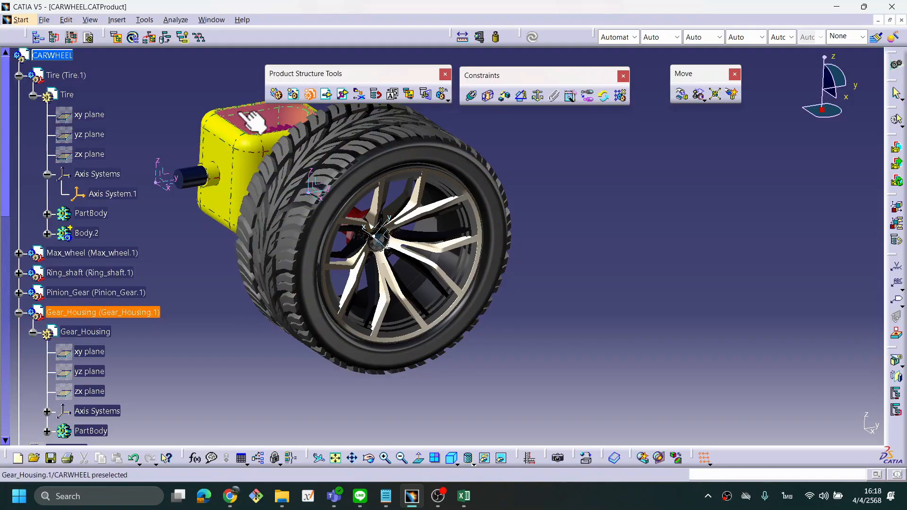
click(61, 57)
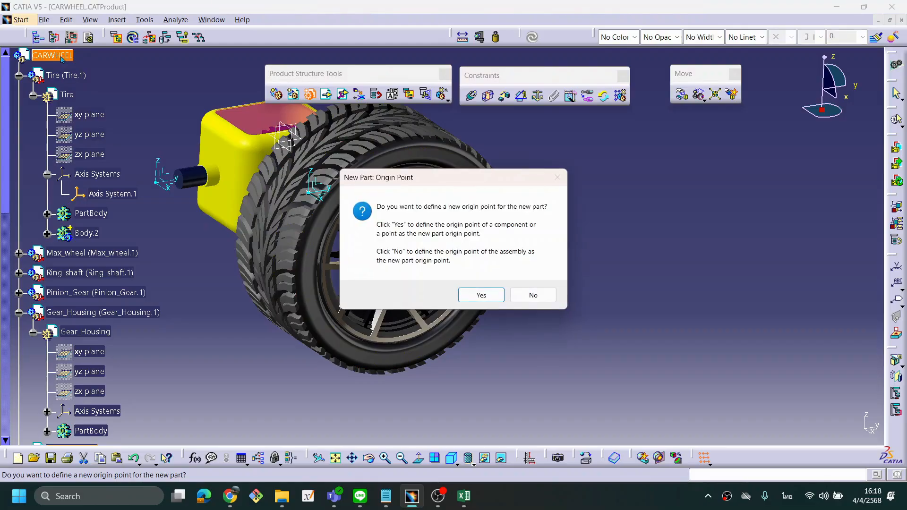
drag(456, 180, 674, 163)
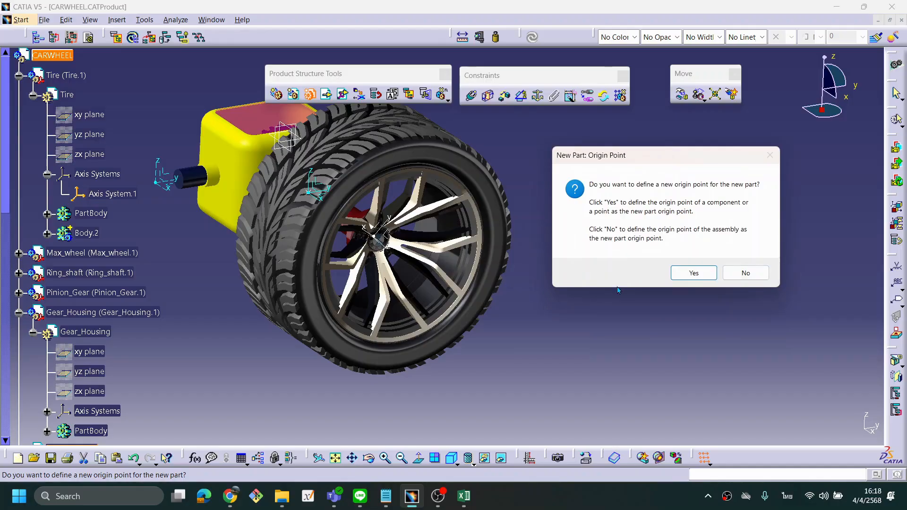
click(693, 273)
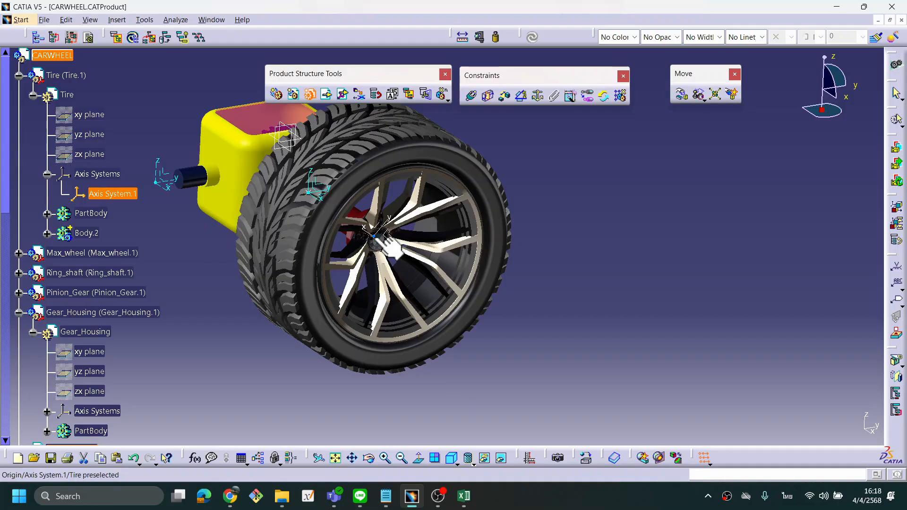
click(385, 242)
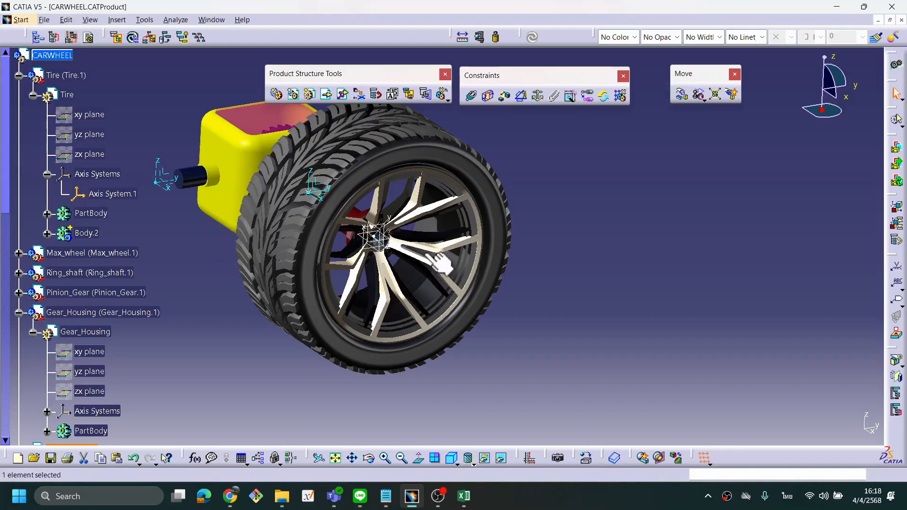
Step: Examine the new part's reference planes at the wheel hub from several angles
middle_drag(453, 288, 464, 253)
mouse_move(305, 243)
middle_down()
mouse_move(285, 317)
mouse_move(333, 285)
mouse_move(313, 246)
middle_up()
middle_drag(463, 262, 404, 283)
scroll(168, 137, down, 1)
scroll(168, 137, up, 1)
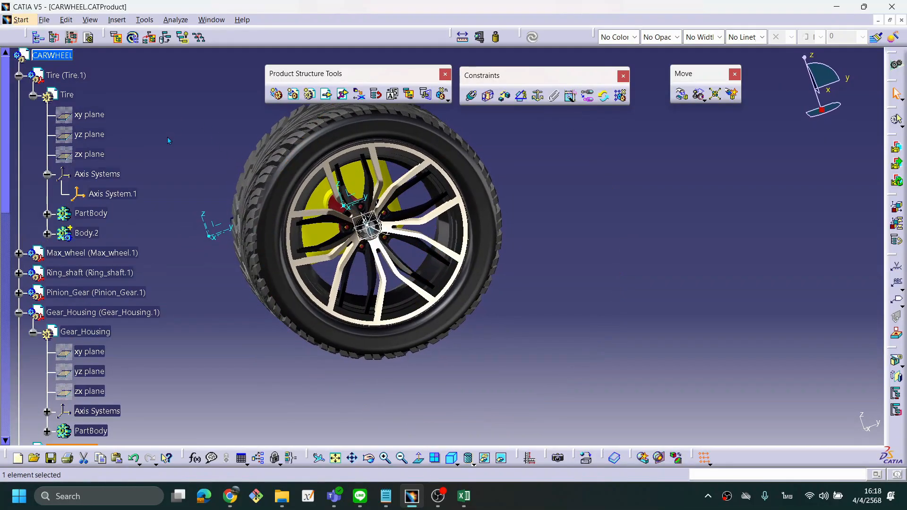
middle_drag(298, 265, 363, 238)
middle_drag(255, 238, 380, 234)
click(633, 497)
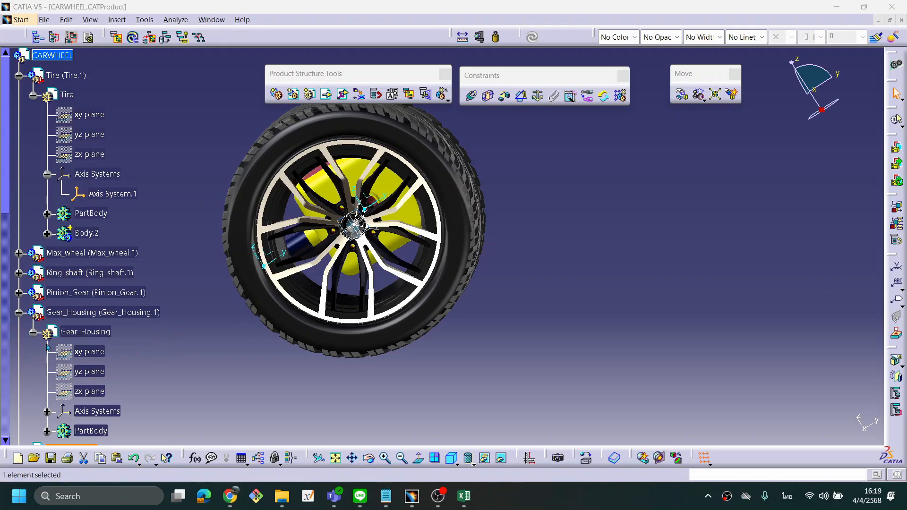
Step: Expand the new Part1 (Part1.7) in the tree down to its reference planes and PartBody
drag(9, 212, 21, 336)
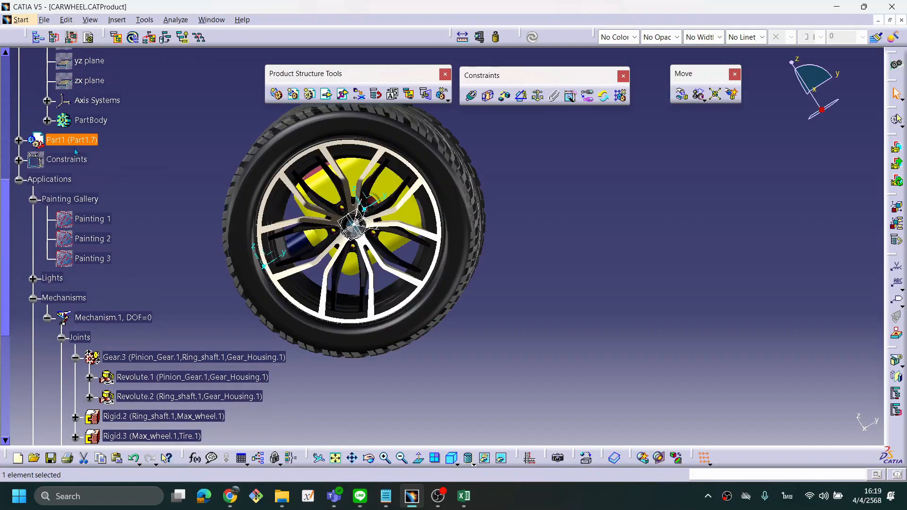
click(19, 141)
double_click(39, 162)
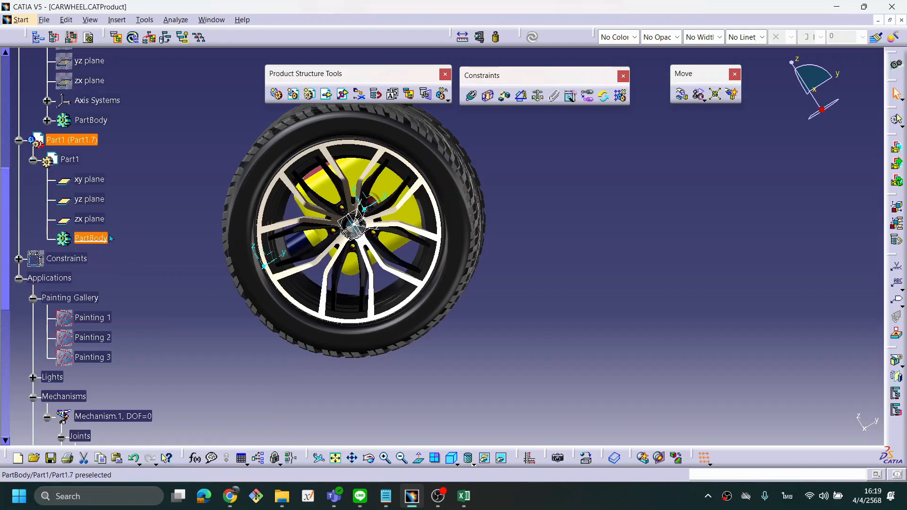
click(226, 239)
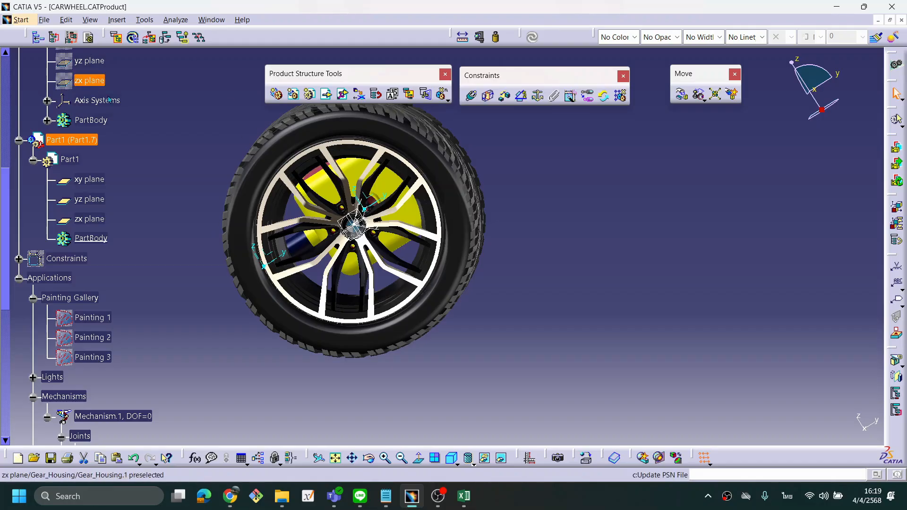
scroll(160, 176, up, 6)
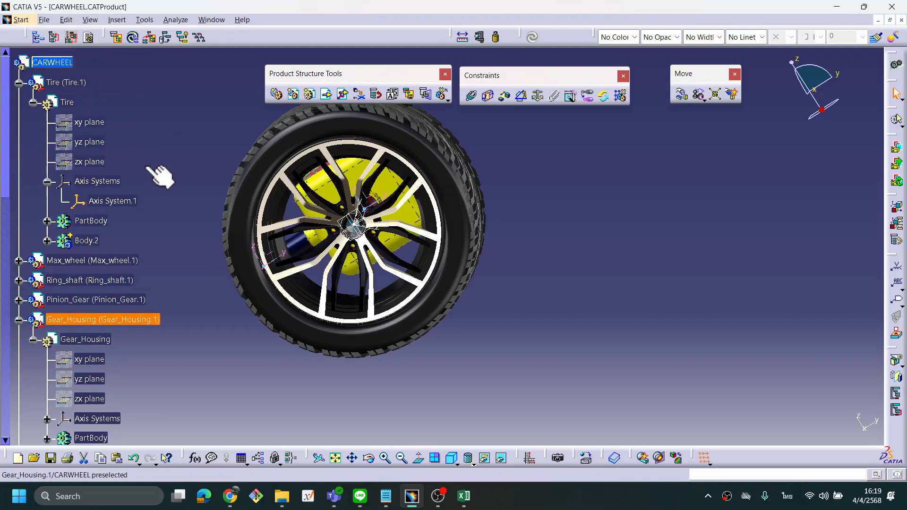
scroll(150, 163, up, 2)
scroll(152, 162, down, 3)
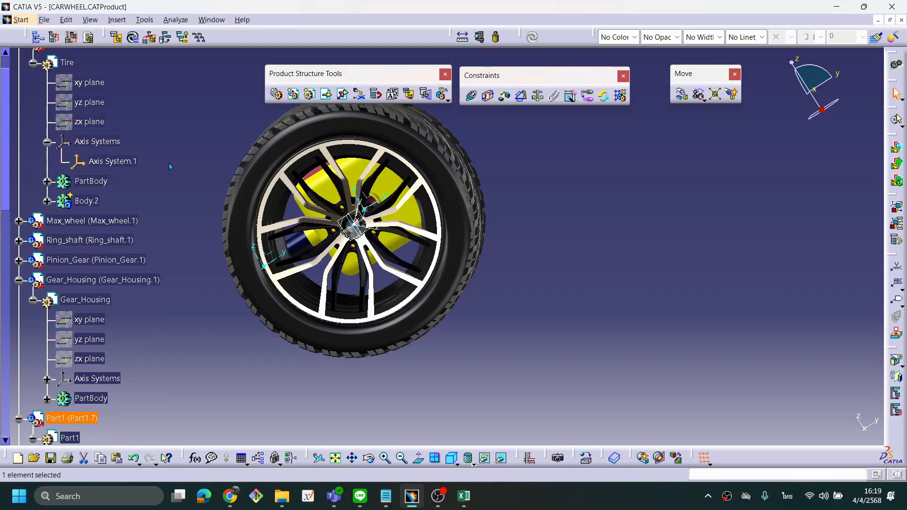
middle_drag(169, 160, 167, 165)
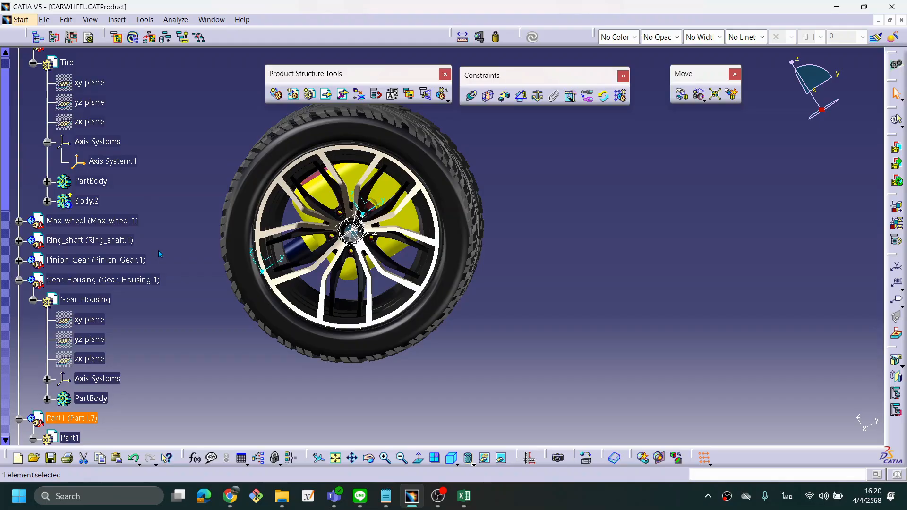
scroll(161, 251, down, 2)
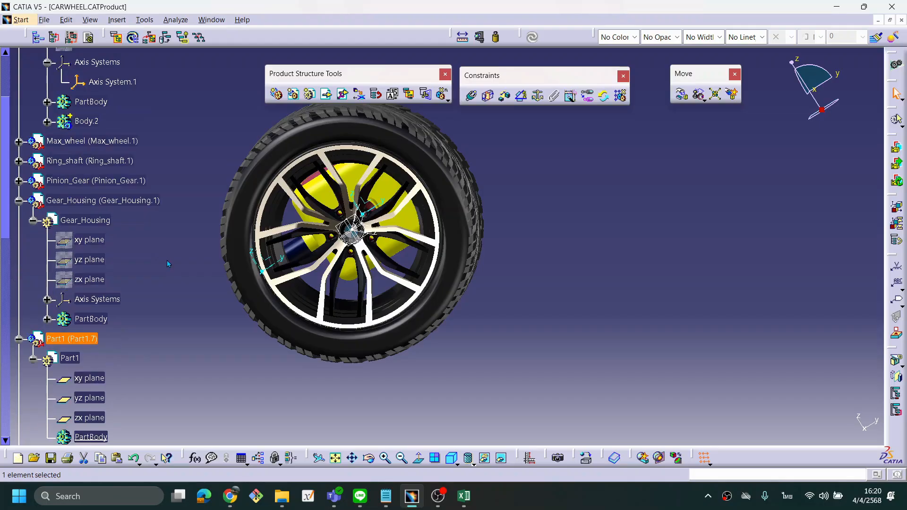
click(676, 507)
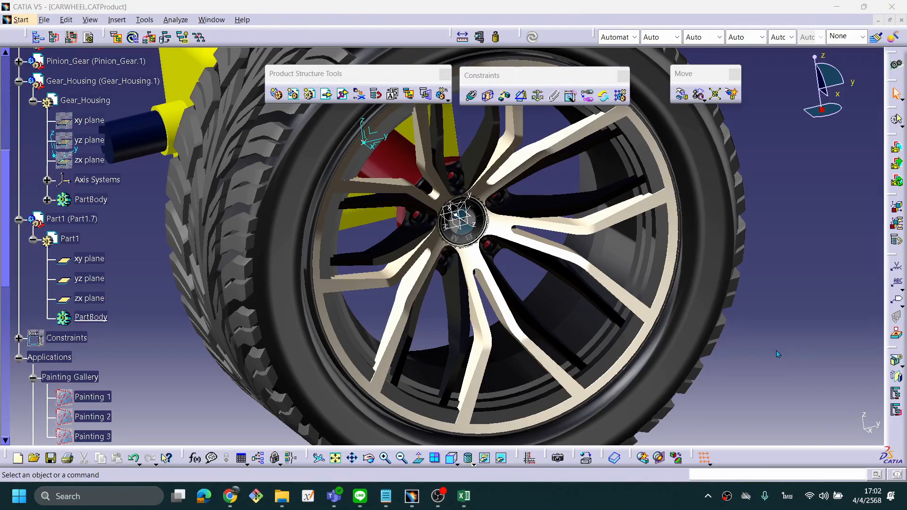
middle_drag(712, 189, 530, 305)
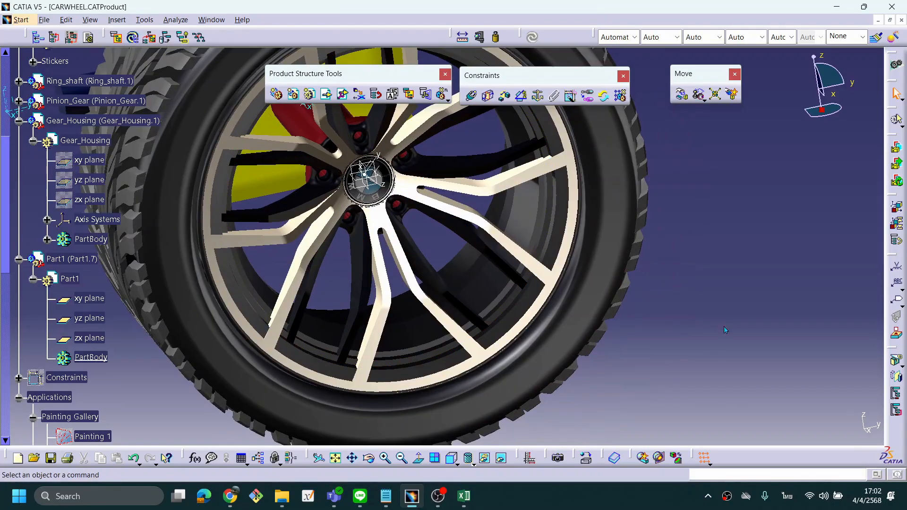
middle_drag(656, 314, 596, 345)
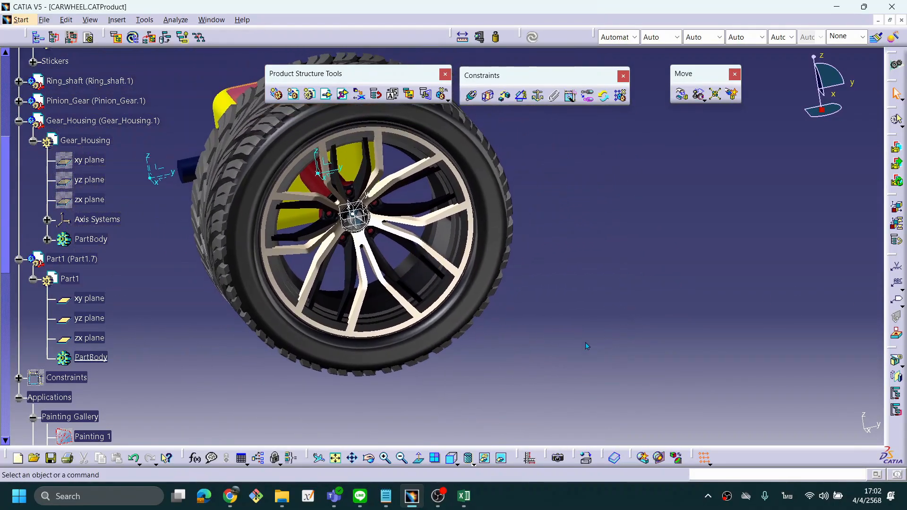
middle_drag(756, 324, 738, 349)
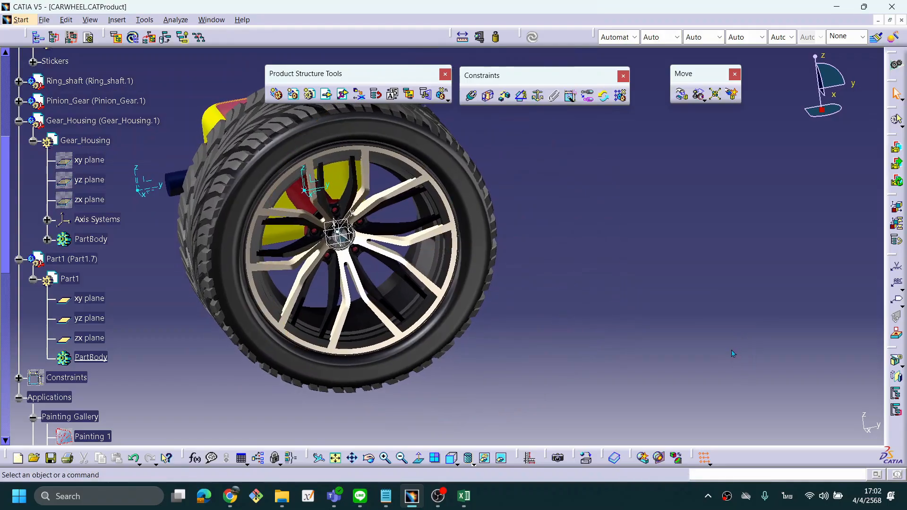
middle_drag(677, 285, 655, 149)
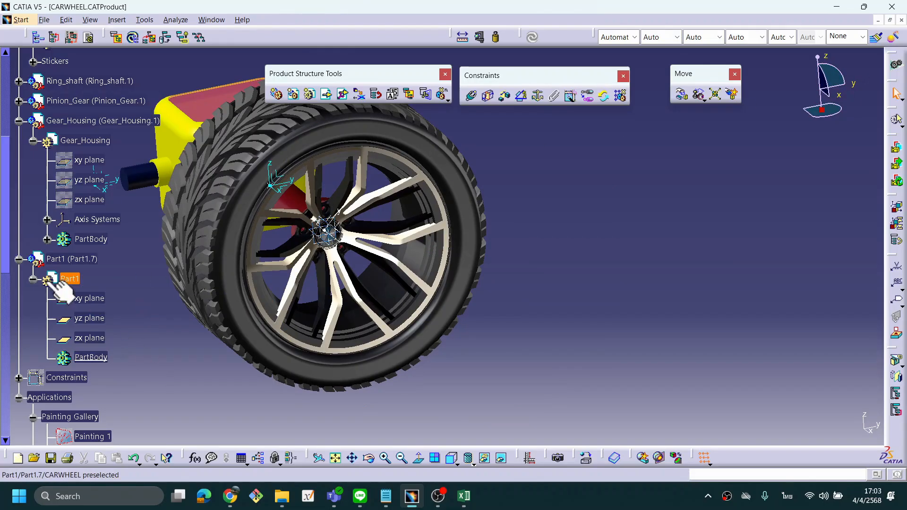
Step: Rename the new part in its properties, setting the part number to Road and the instance name to Road.1
right_click(81, 260)
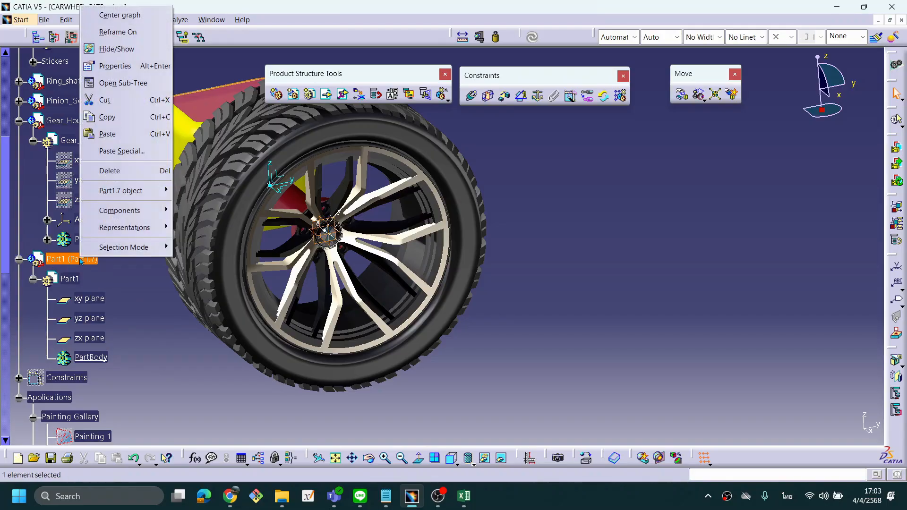
click(115, 67)
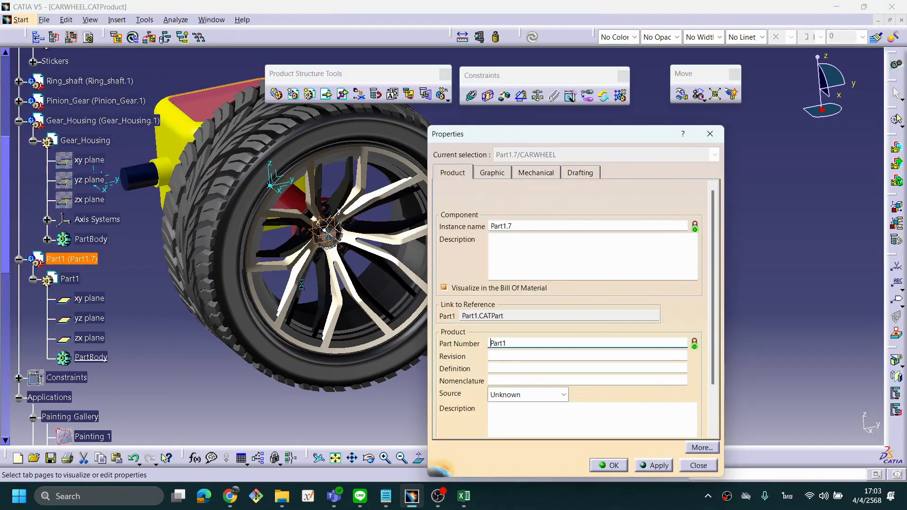
drag(520, 349, 444, 343)
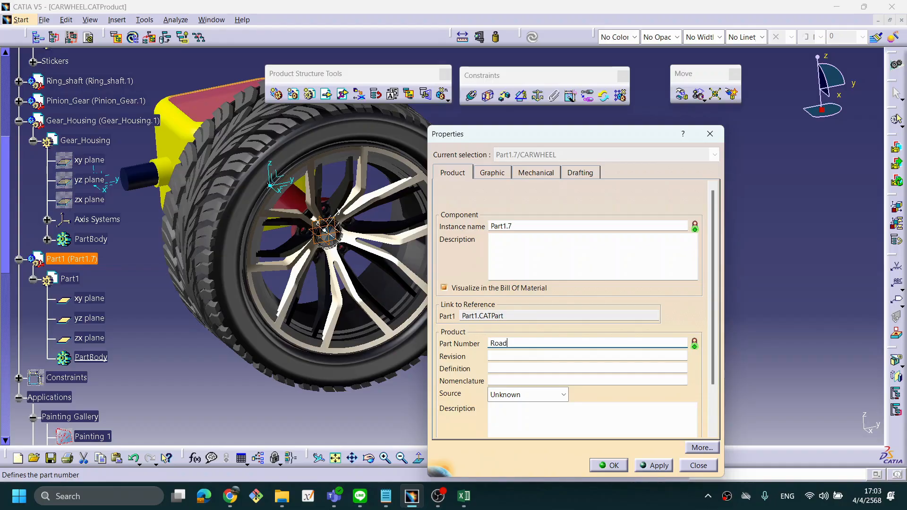
click(521, 226)
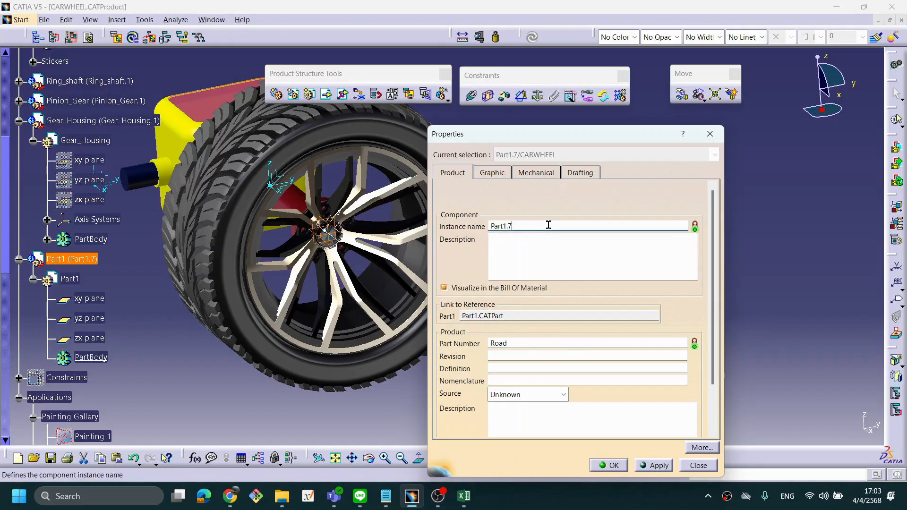
double_click(507, 222)
text(Ro)
click(654, 466)
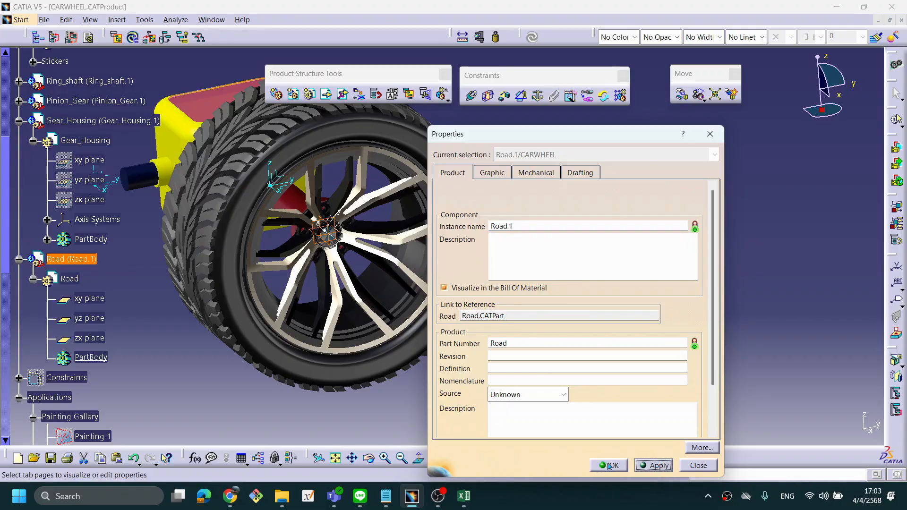
click(612, 466)
Step: Activate the Road part's PartBody for in-context editing in Part Design
double_click(85, 355)
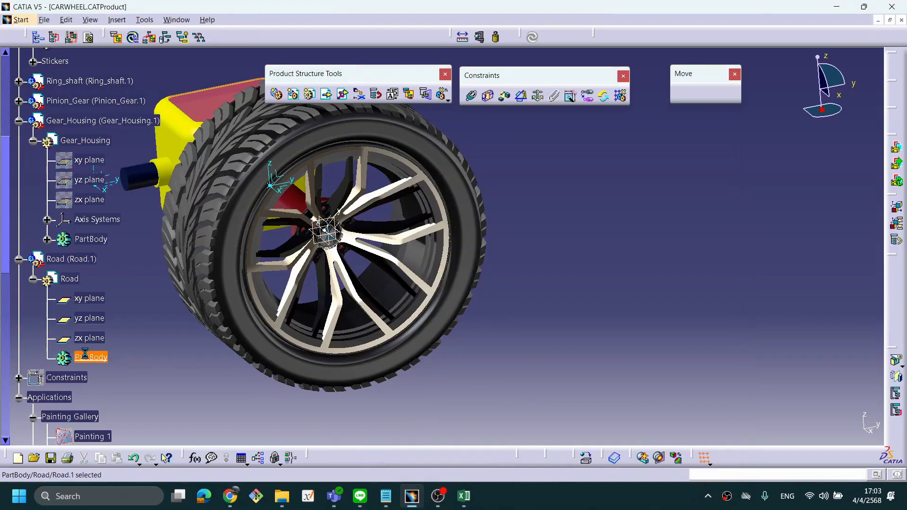
middle_drag(314, 319, 448, 320)
middle_drag(512, 321, 480, 323)
middle_drag(549, 269, 559, 302)
middle_drag(488, 257, 524, 280)
middle_drag(611, 311, 607, 291)
middle_drag(498, 267, 498, 277)
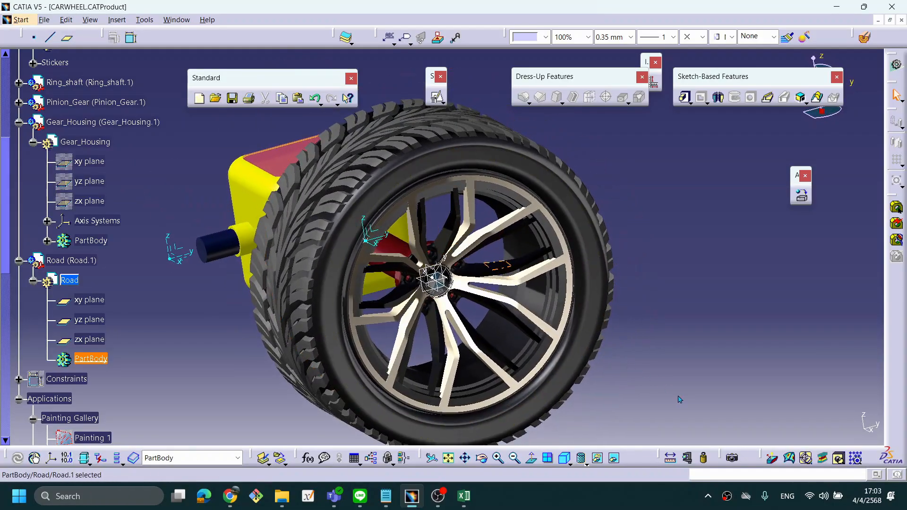
Step: Measure the radius of the tire's outer tread face with Measure Item and keep the measurement in the part
click(671, 458)
click(617, 173)
middle_drag(455, 224, 622, 273)
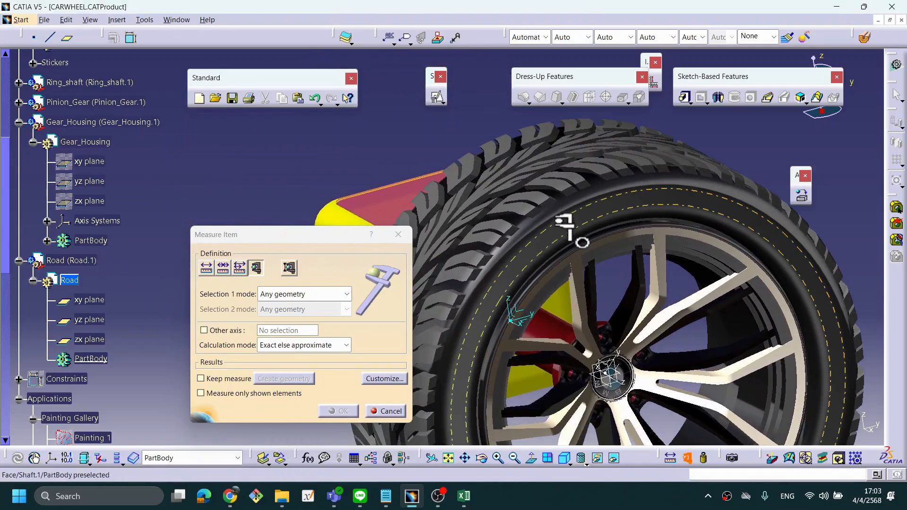
click(522, 211)
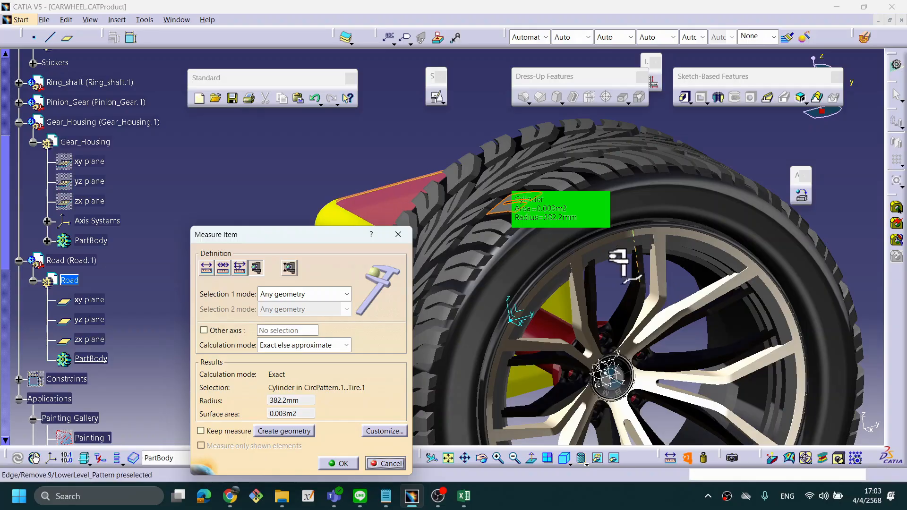
middle_drag(540, 223, 585, 272)
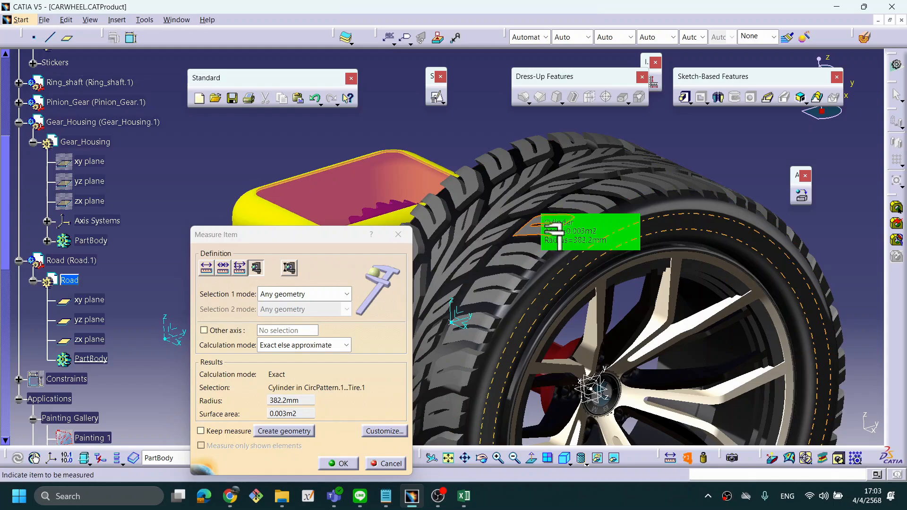
middle_drag(588, 298, 553, 278)
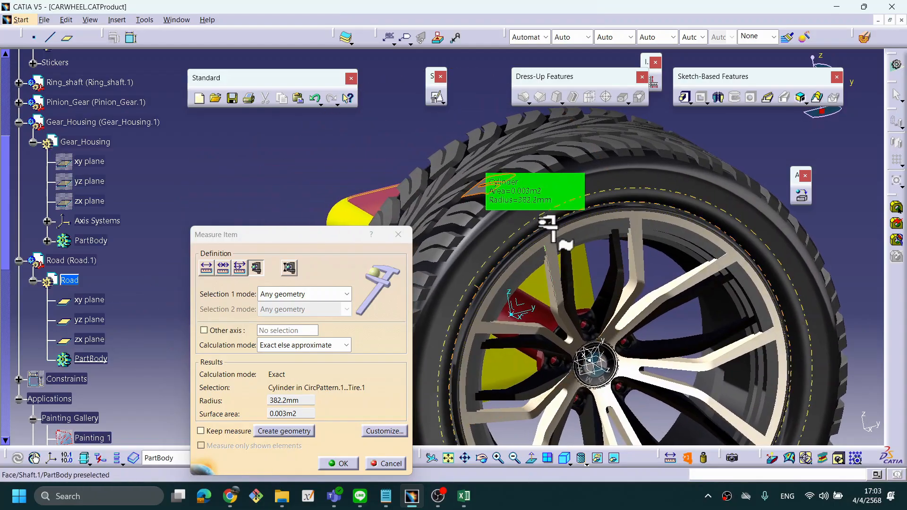
drag(299, 236, 297, 185)
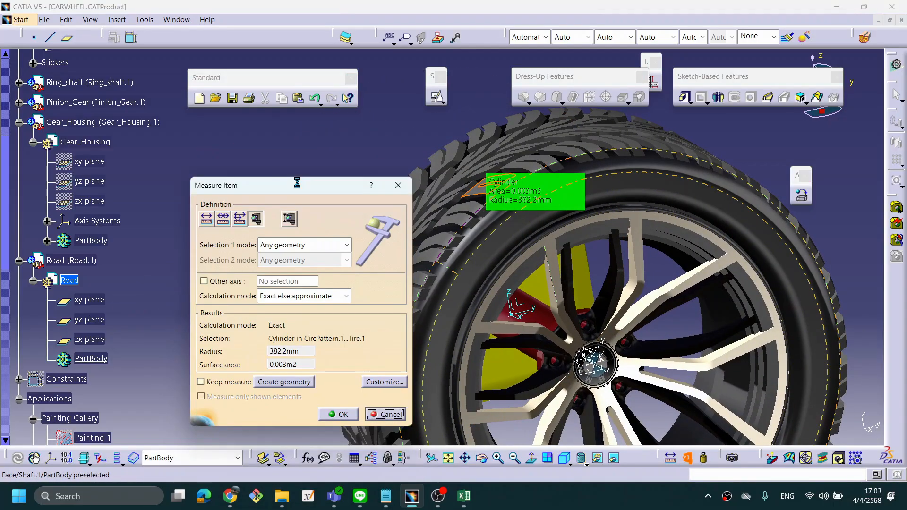
click(212, 383)
click(338, 414)
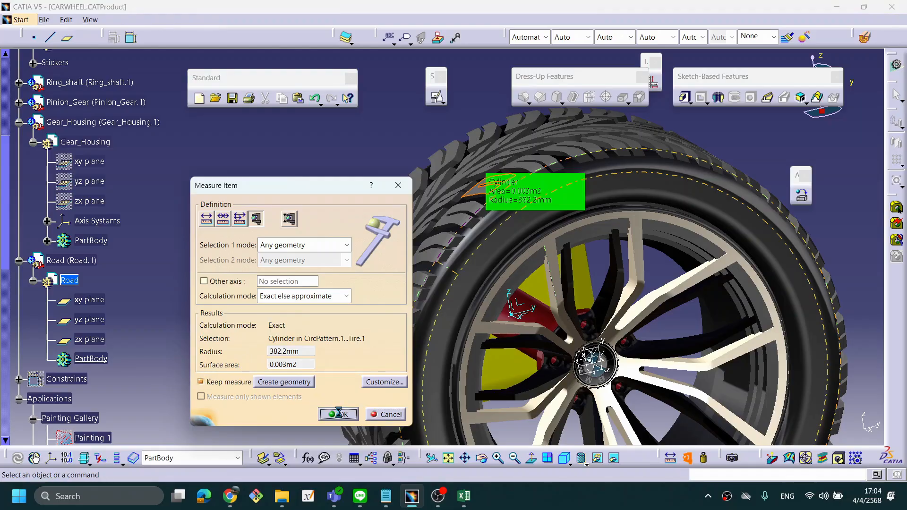
Step: Create a positioned sketch on the Road part's yz plane with implicit origin and orientation
middle_drag(477, 255, 596, 315)
click(438, 97)
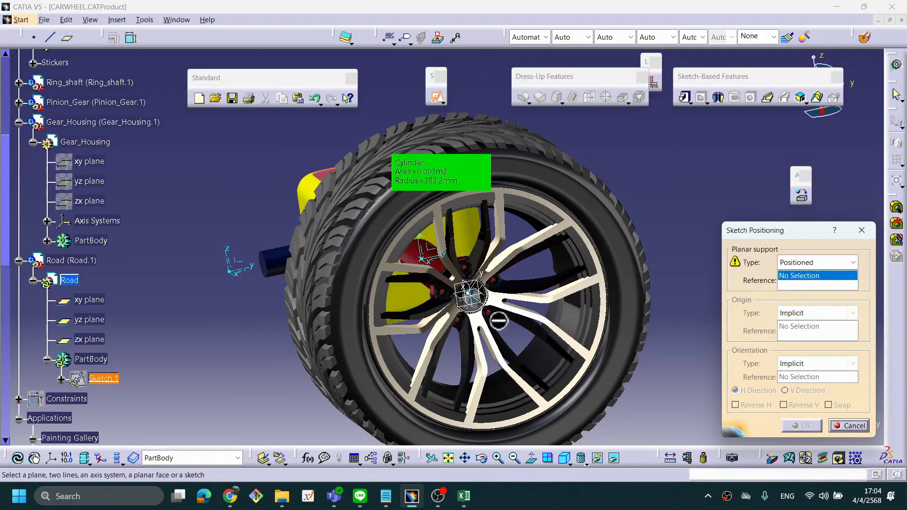
click(491, 307)
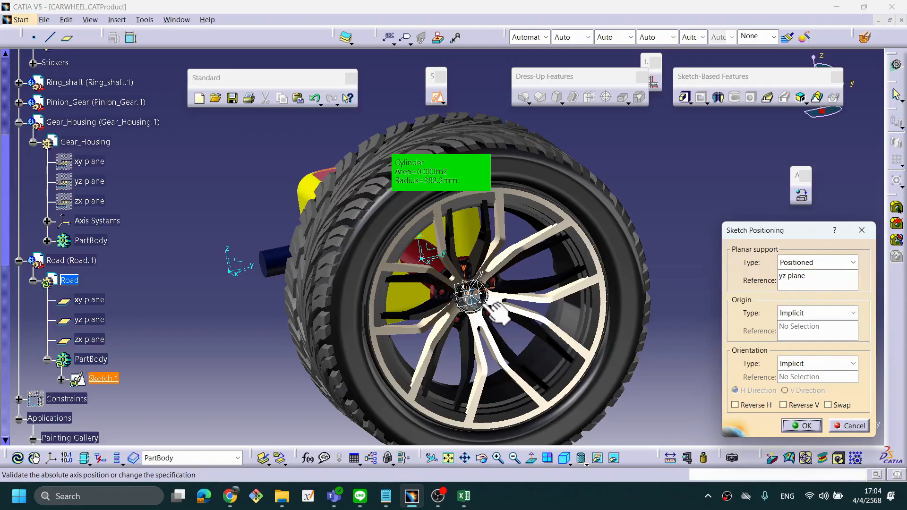
middle_drag(552, 318, 549, 327)
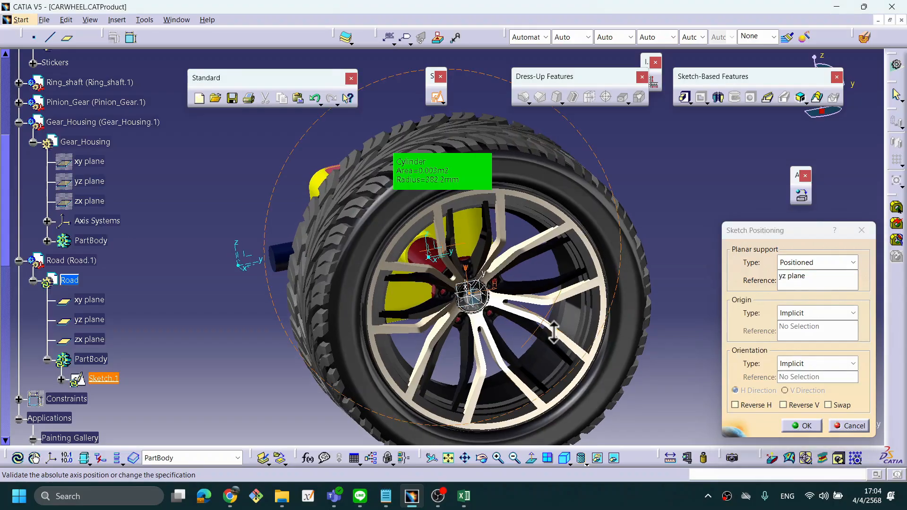
click(802, 425)
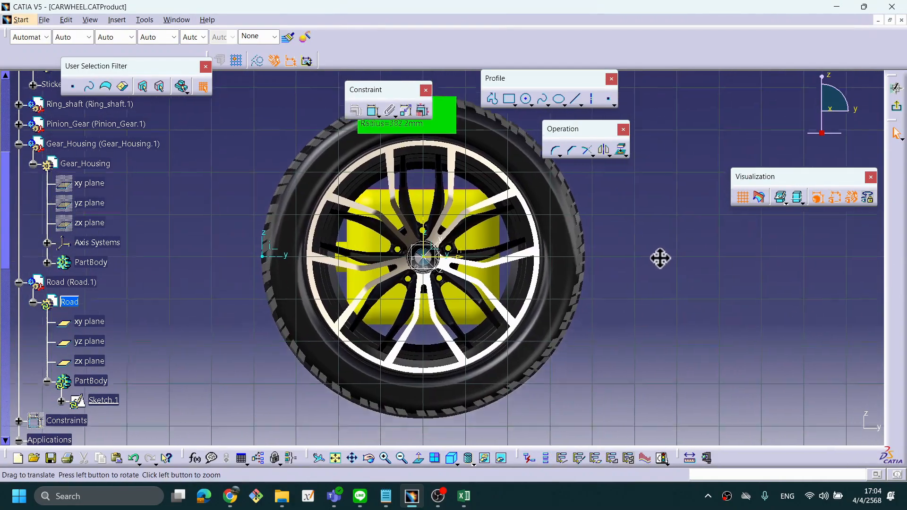
Step: Sketch a 12-point road-profile spline from beneath the tire over a hump, ending at about H 2371 mm, V -347 mm
mouse_move(660, 258)
middle_down()
mouse_move(644, 233)
mouse_move(646, 287)
mouse_move(599, 292)
mouse_move(618, 220)
middle_up()
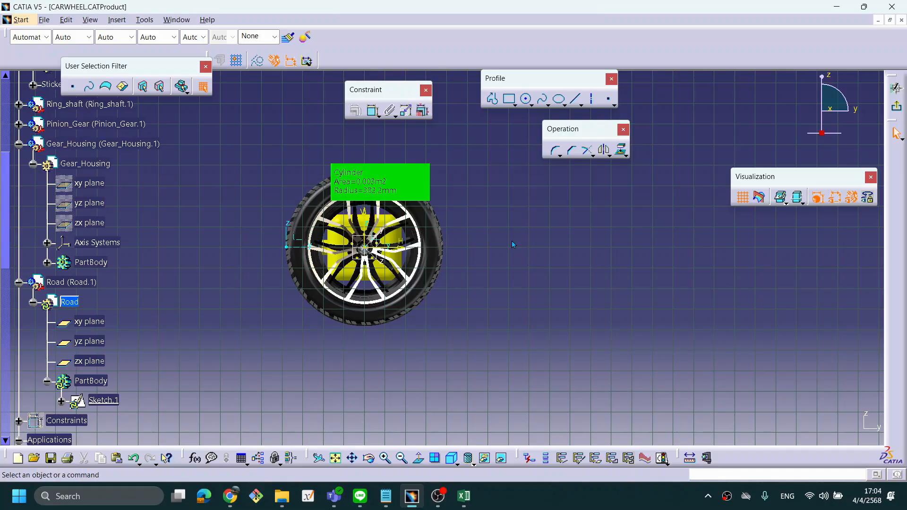
middle_drag(512, 240, 510, 241)
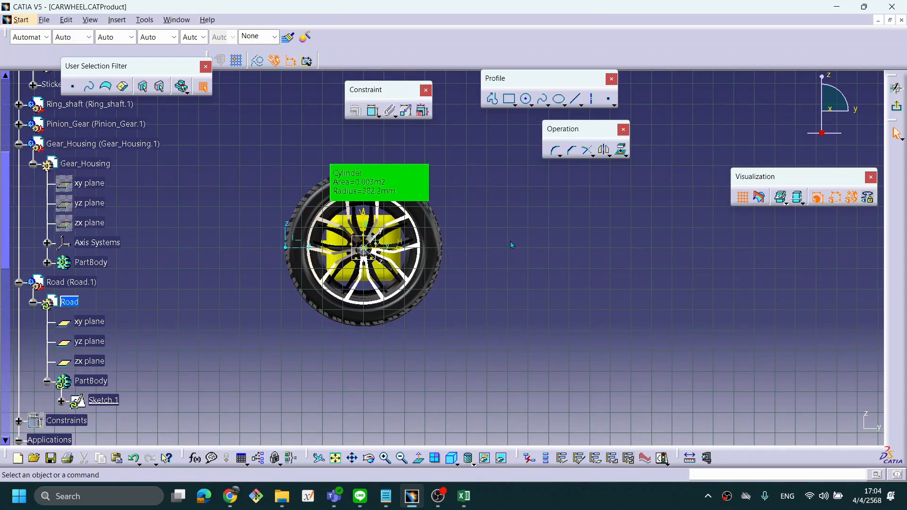
click(543, 98)
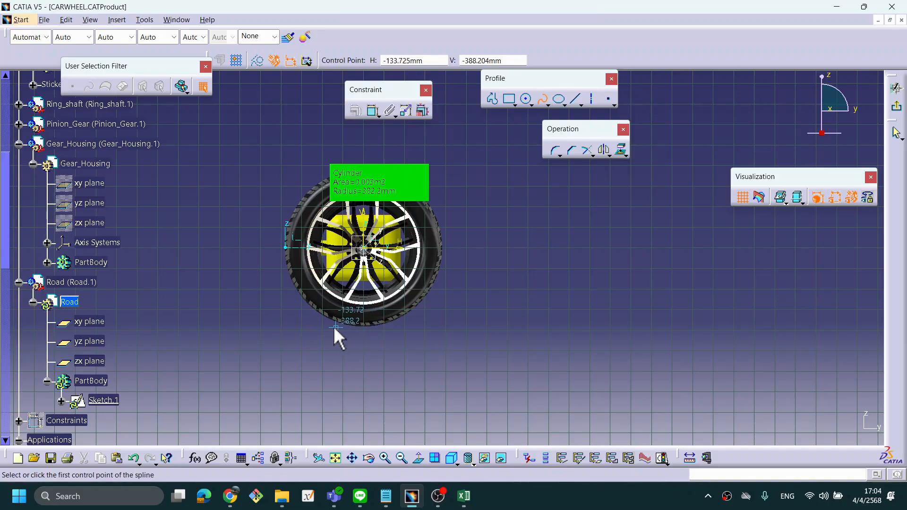
click(293, 327)
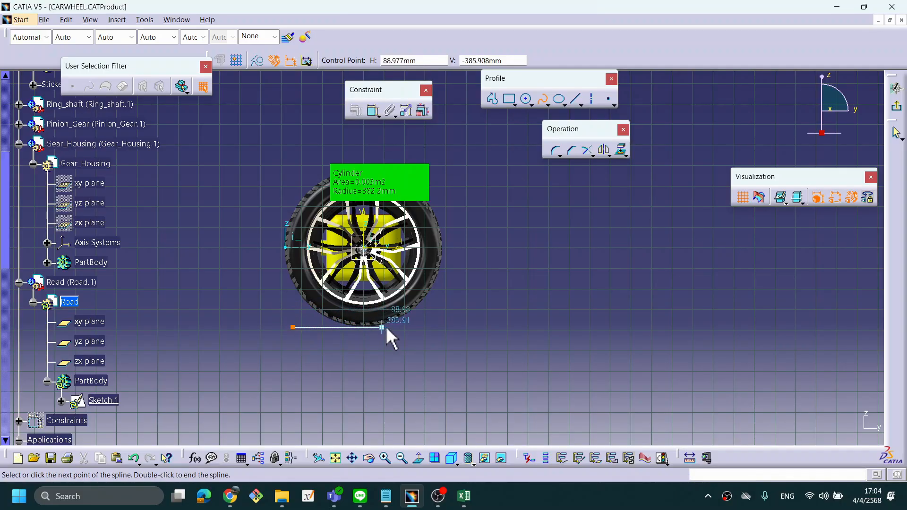
click(402, 327)
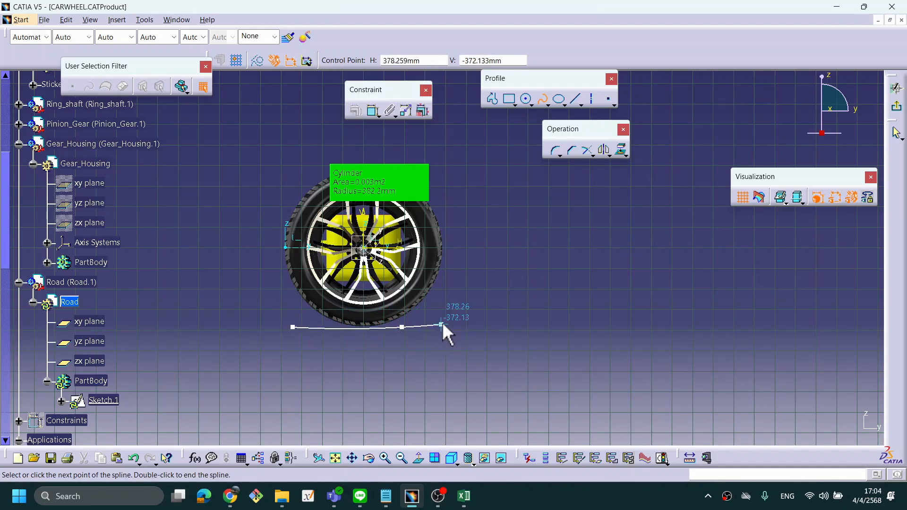
click(441, 325)
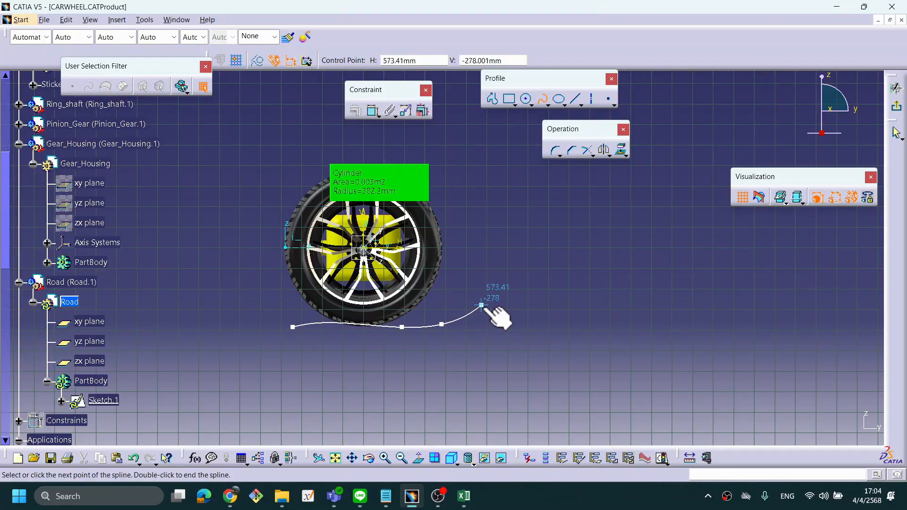
click(481, 305)
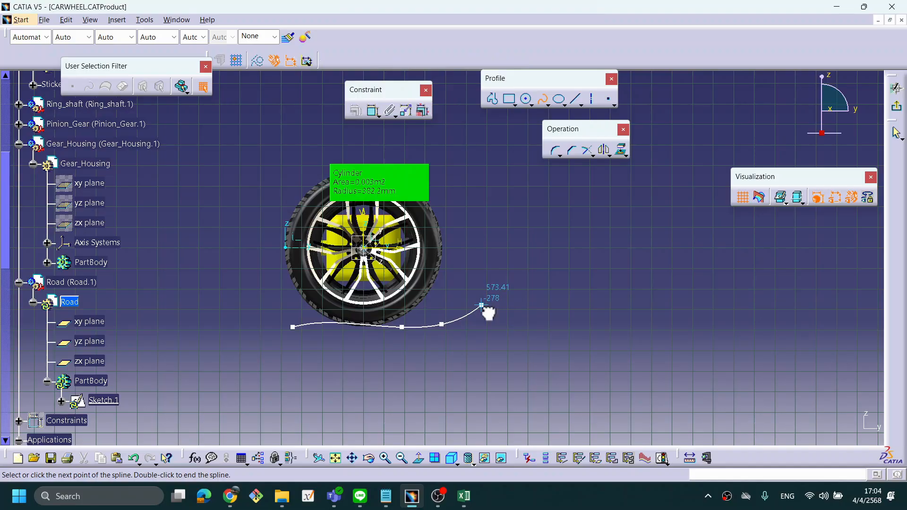
click(527, 285)
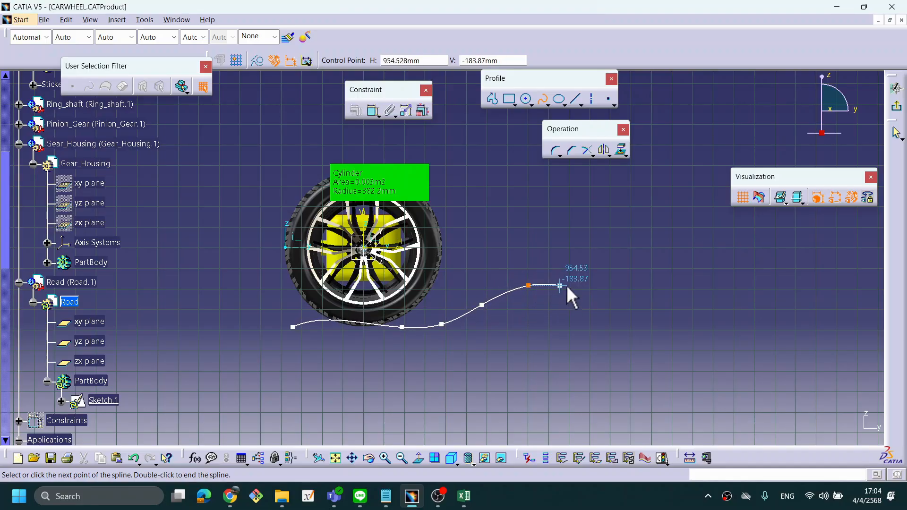
click(570, 286)
click(613, 294)
click(664, 320)
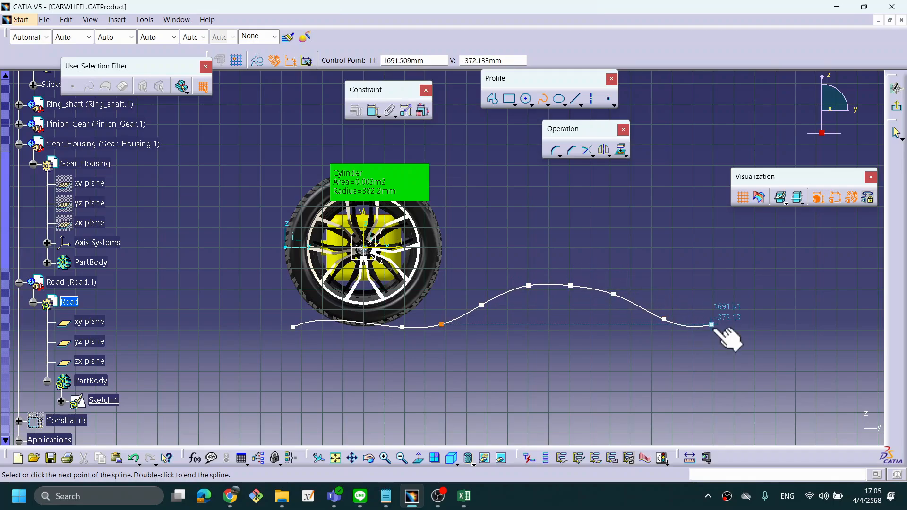
click(711, 325)
click(762, 322)
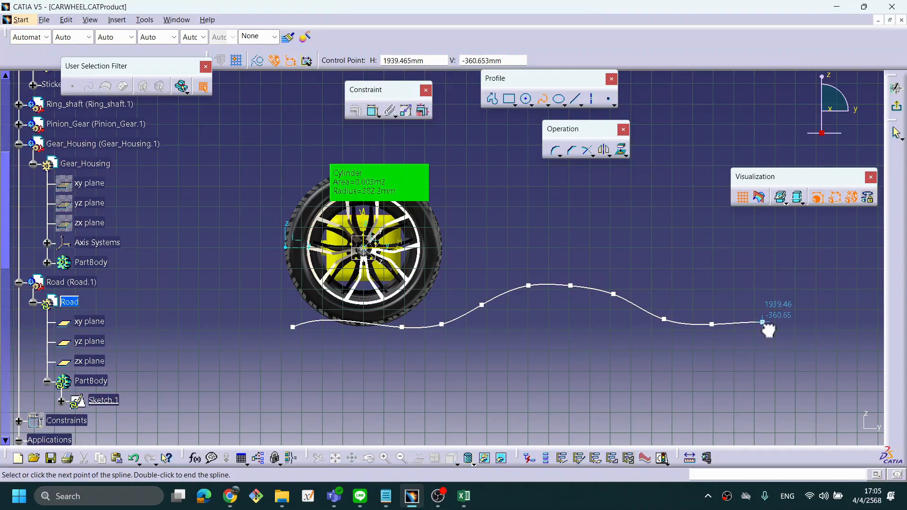
click(805, 322)
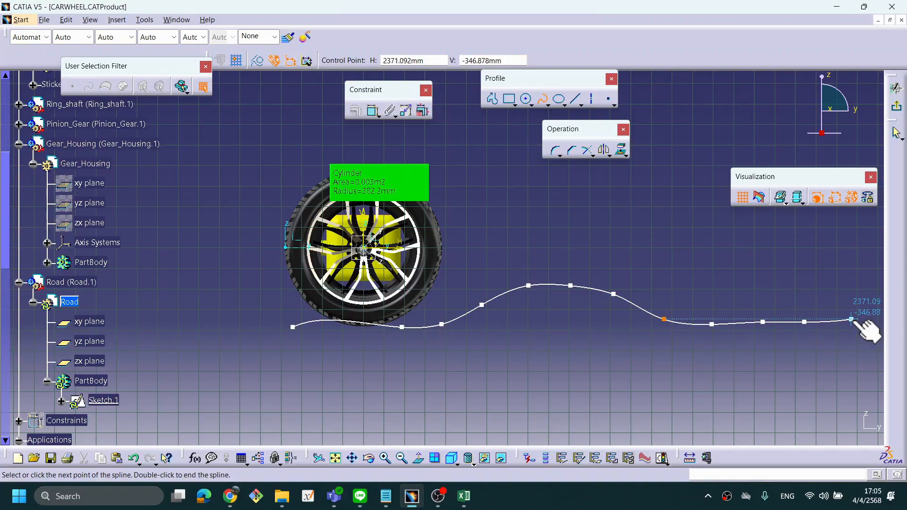
double_click(851, 320)
Step: End the road spline and move its second control point directly below the wheel centre, coincident with the vertical axis
middle_drag(426, 357, 443, 358)
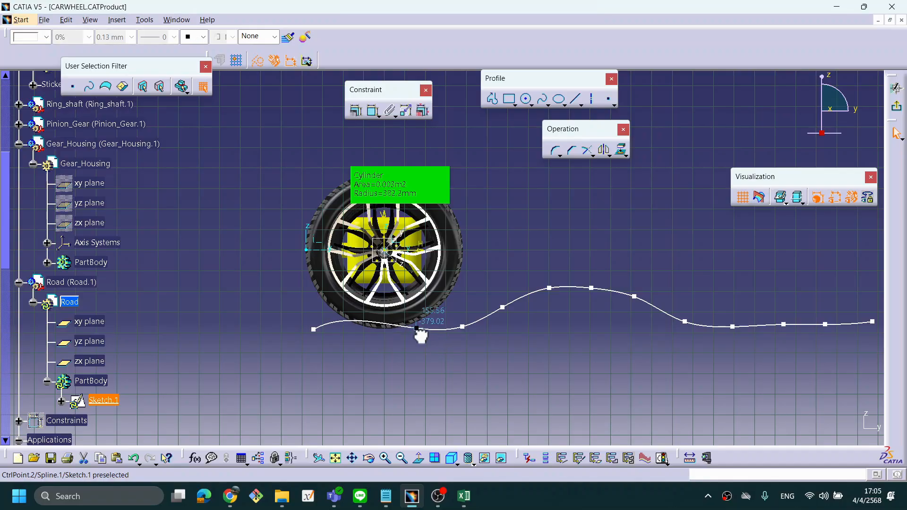
drag(396, 333, 384, 332)
click(435, 364)
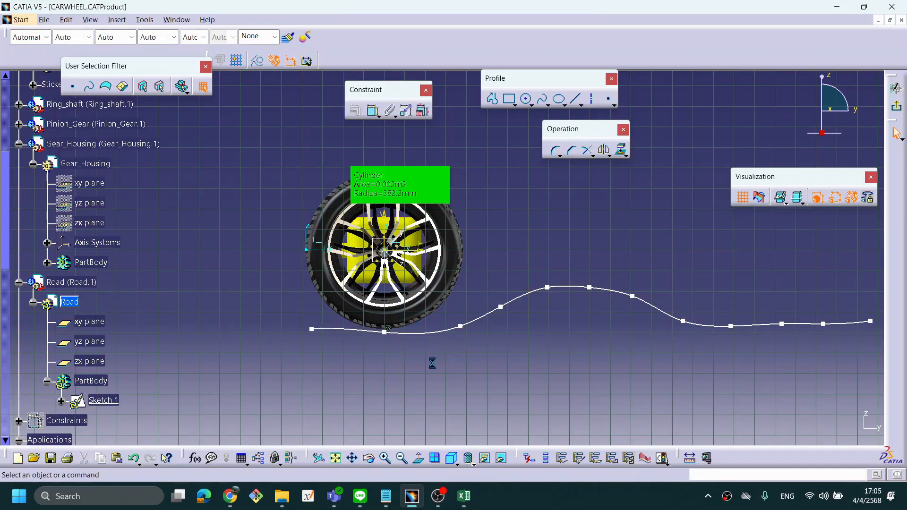
click(388, 332)
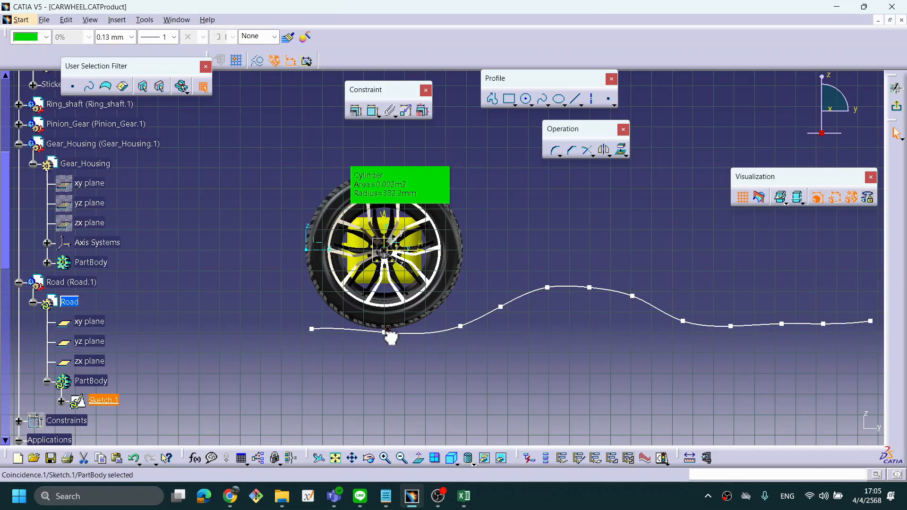
click(414, 362)
Step: Dimension the vertical distance from the wheel-centre axis to the spline point beneath the tire and set it to 382.2 mm
middle_drag(427, 381, 416, 348)
mouse_move(427, 430)
middle_down()
mouse_move(425, 416)
mouse_move(405, 419)
mouse_move(416, 425)
middle_up()
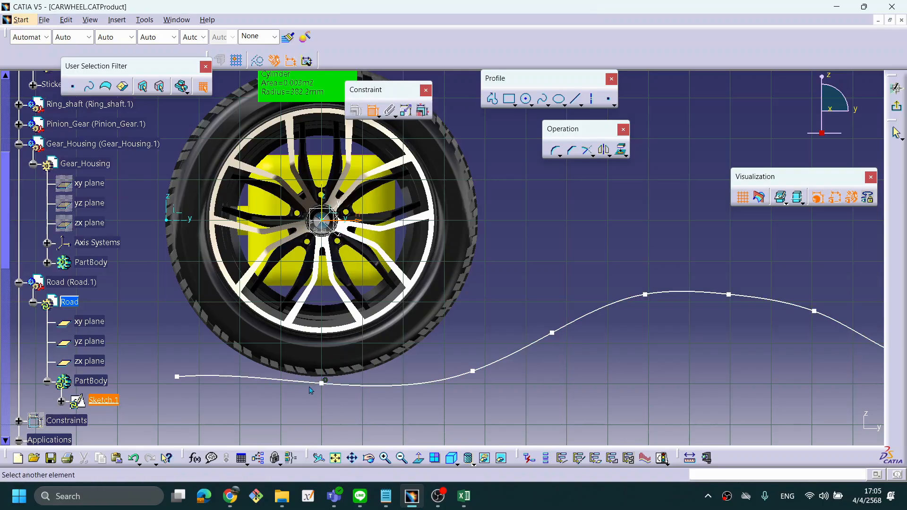
click(324, 382)
click(323, 383)
click(592, 328)
double_click(597, 319)
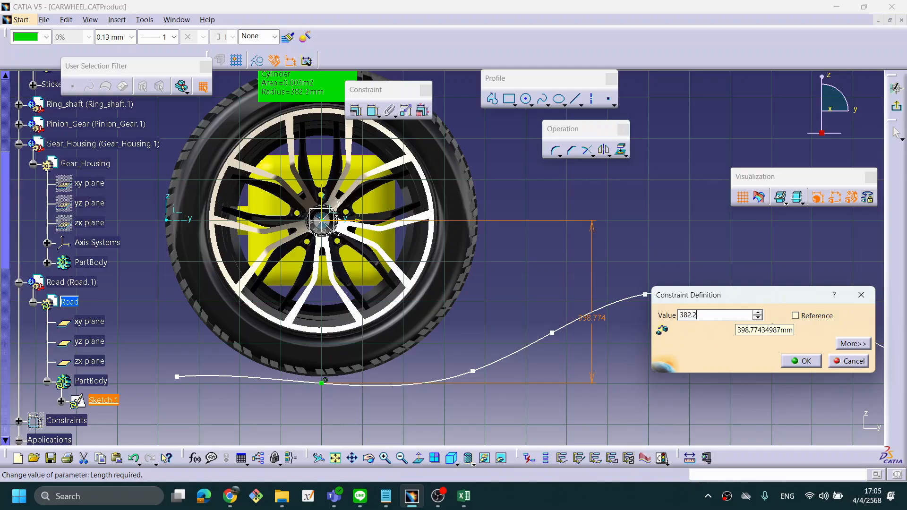
click(800, 360)
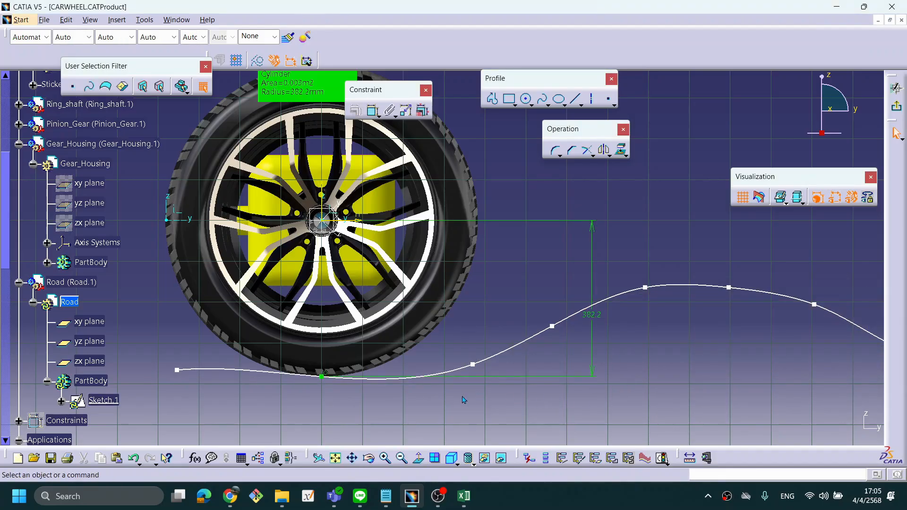
Step: Raise the control point at the top of the road hump slightly and exit the sketch
ctrl+middle_drag(375, 366, 407, 419)
middle_drag(354, 385, 234, 398)
middle_drag(302, 396, 313, 402)
mouse_move(390, 329)
middle_down()
mouse_move(415, 365)
mouse_move(403, 344)
mouse_move(416, 339)
middle_up()
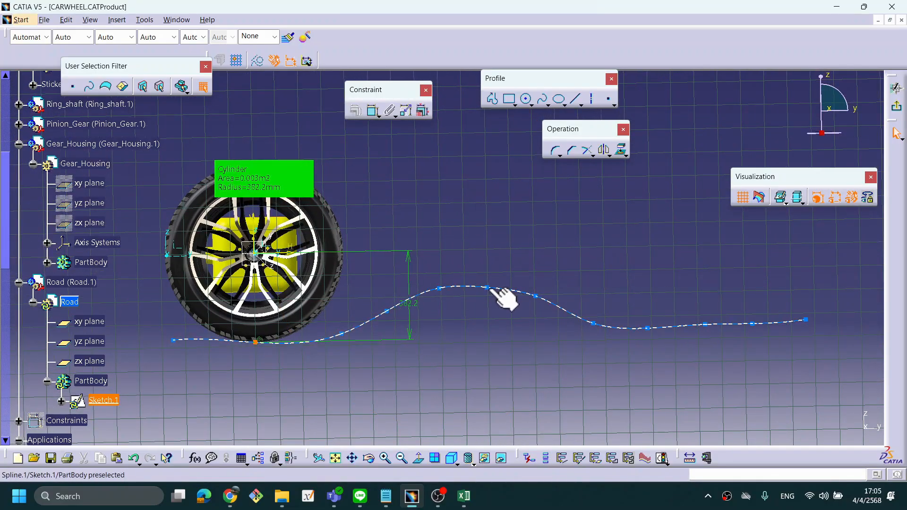
drag(488, 288, 487, 285)
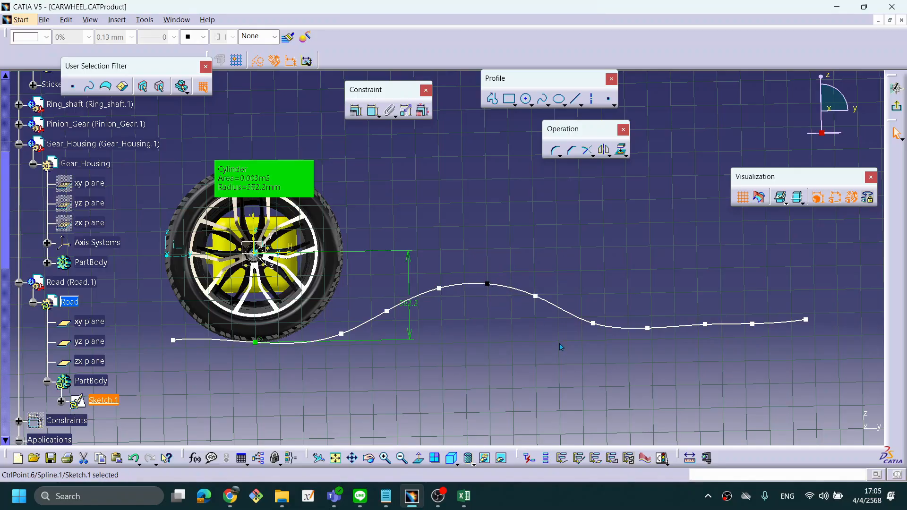
click(603, 309)
click(896, 106)
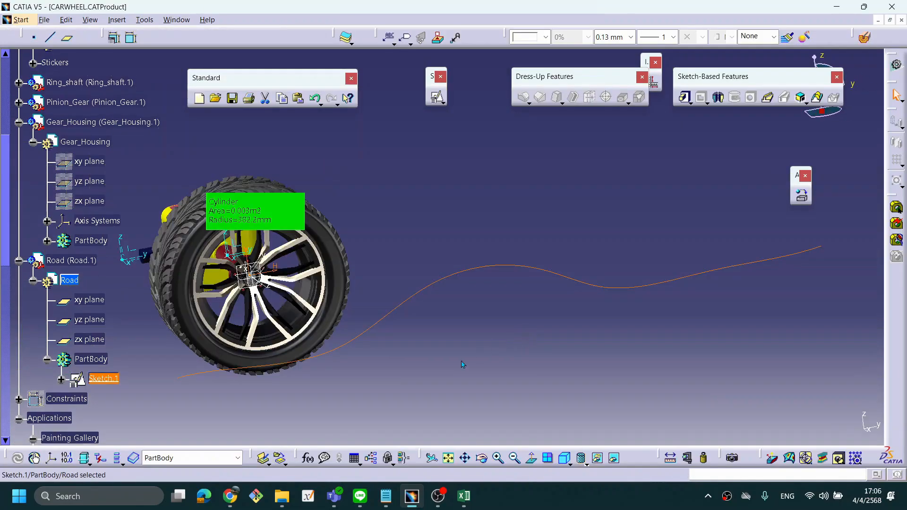
Step: Examine how the road profile sits against the tire from several angles, and review the Tire part's elements
middle_drag(463, 364, 533, 355)
middle_drag(601, 373, 571, 361)
mouse_move(468, 346)
middle_down()
mouse_move(502, 363)
mouse_move(434, 337)
middle_up()
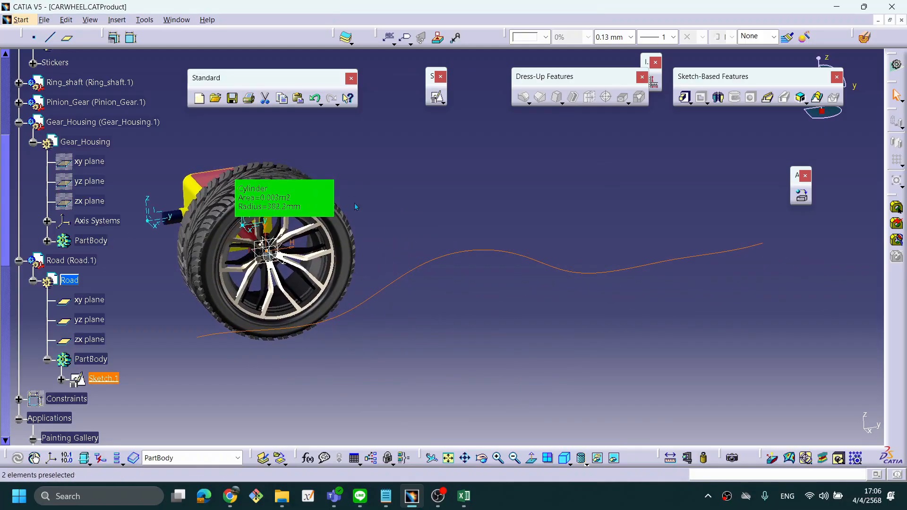
middle_drag(431, 302, 504, 325)
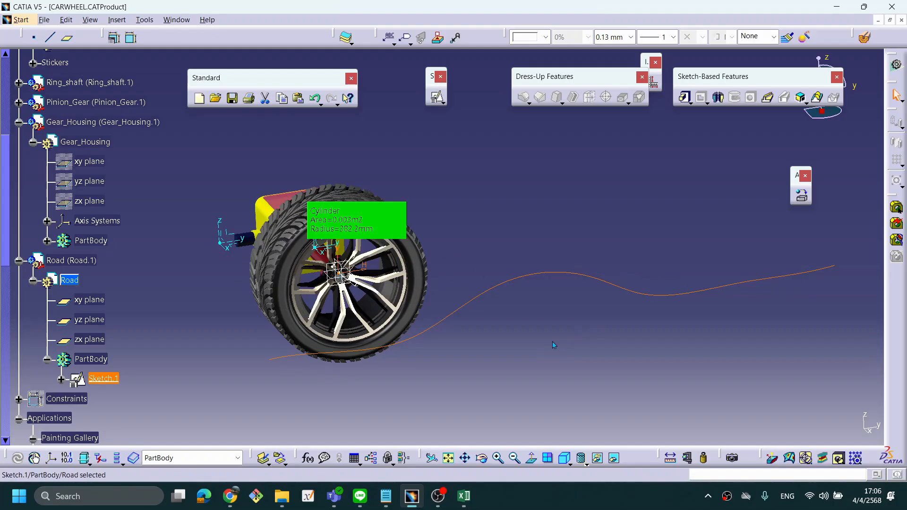
scroll(539, 347, up, 1)
mouse_move(538, 348)
middle_down()
mouse_move(546, 348)
mouse_move(535, 330)
middle_up()
middle_drag(458, 352, 513, 338)
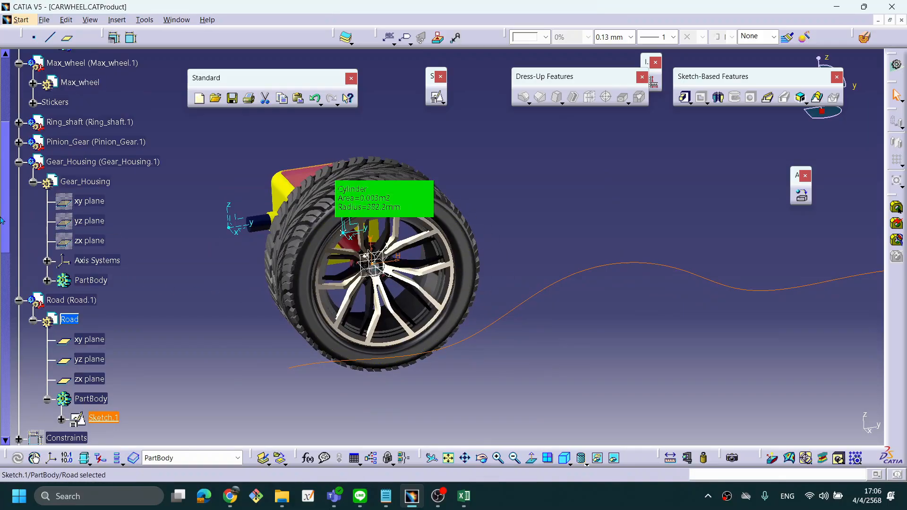
drag(7, 248, 8, 176)
middle_drag(453, 262, 425, 268)
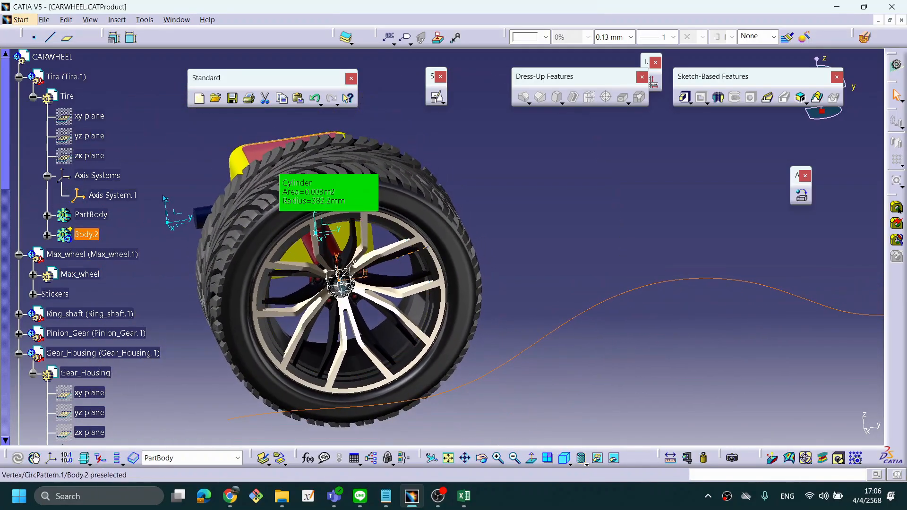
middle_click(635, 217)
middle_drag(393, 272, 653, 262)
middle_drag(324, 282, 323, 257)
middle_drag(478, 310, 479, 265)
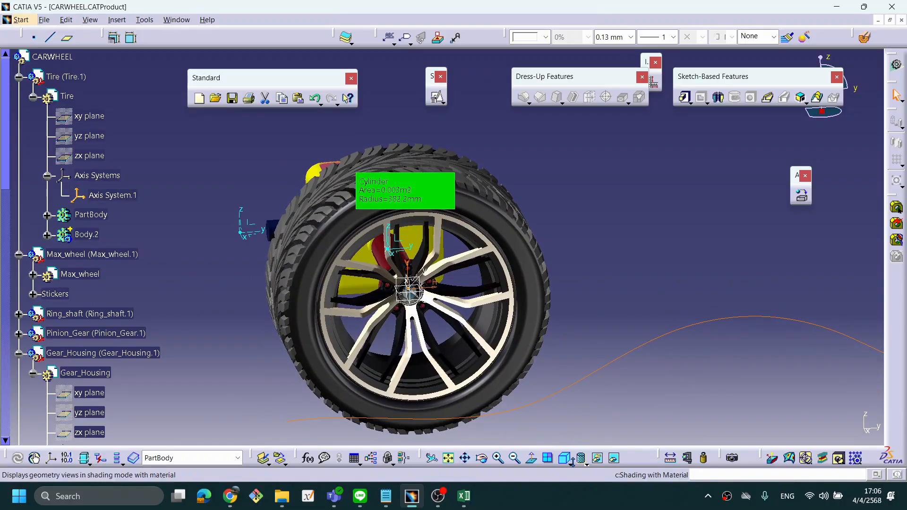
Step: Create a positioned sketch on the Tire part's yz plane with implicit origin and orientation and Reverse H enabled, starting from the front view
click(571, 464)
click(582, 373)
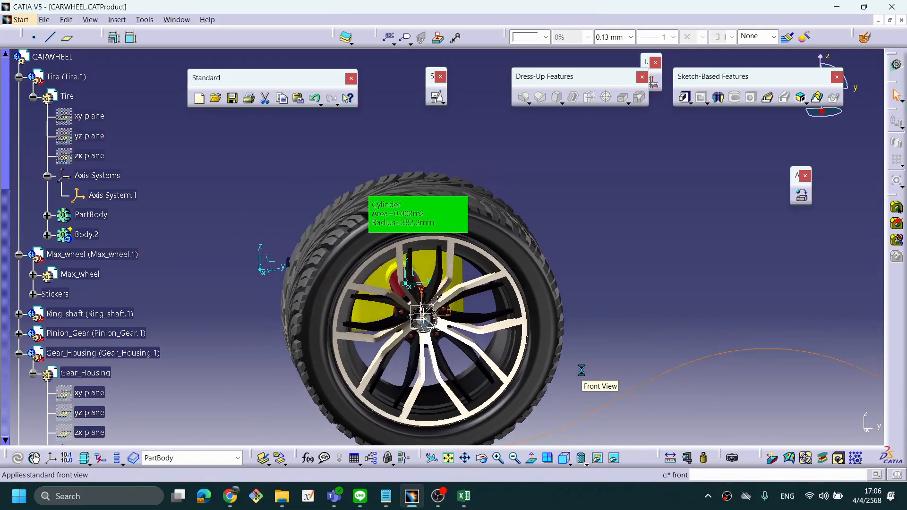
middle_drag(608, 357, 561, 236)
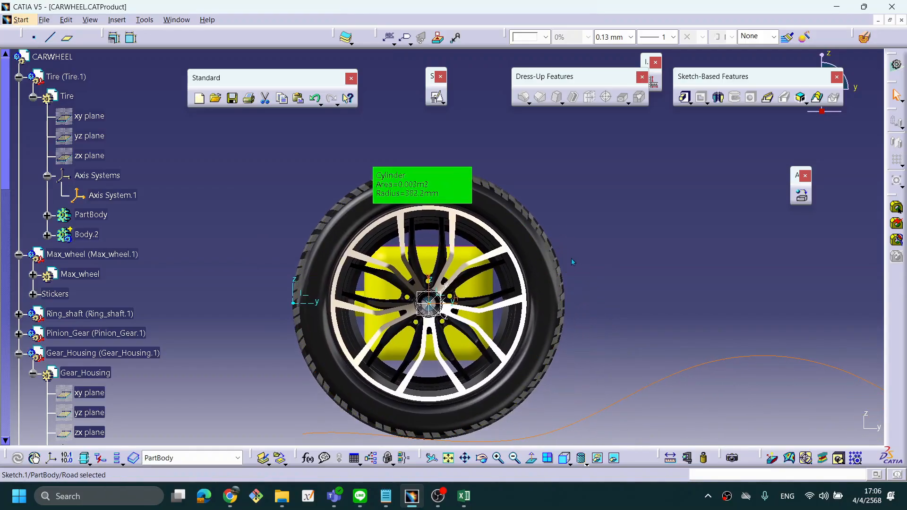
middle_drag(598, 282, 310, 260)
scroll(132, 263, up, 3)
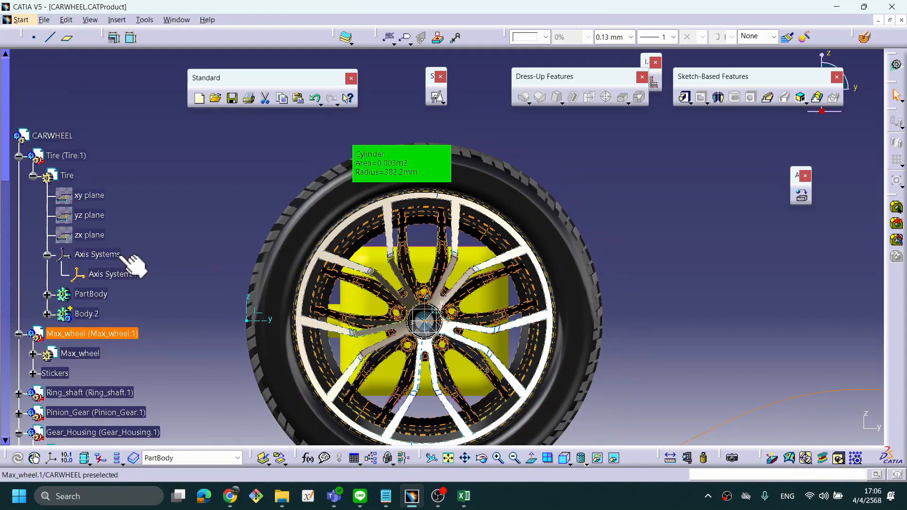
scroll(124, 261, down, 1)
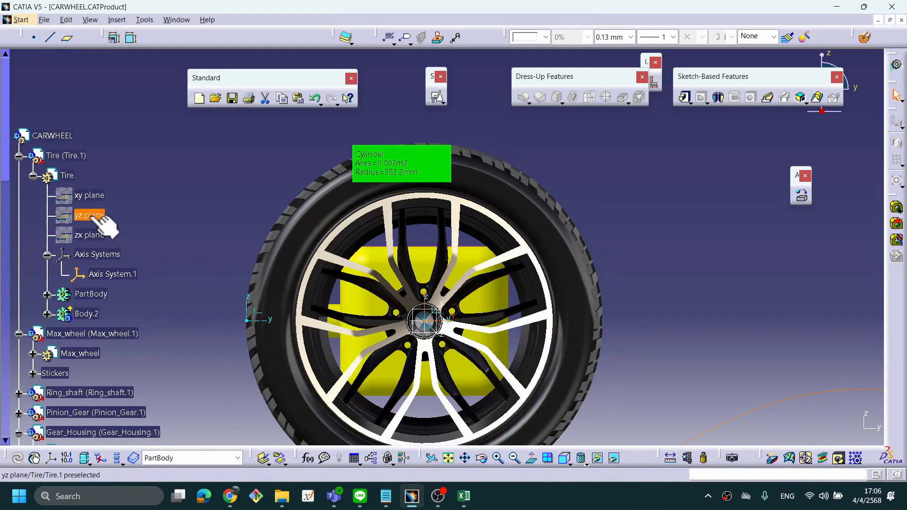
click(465, 194)
click(673, 219)
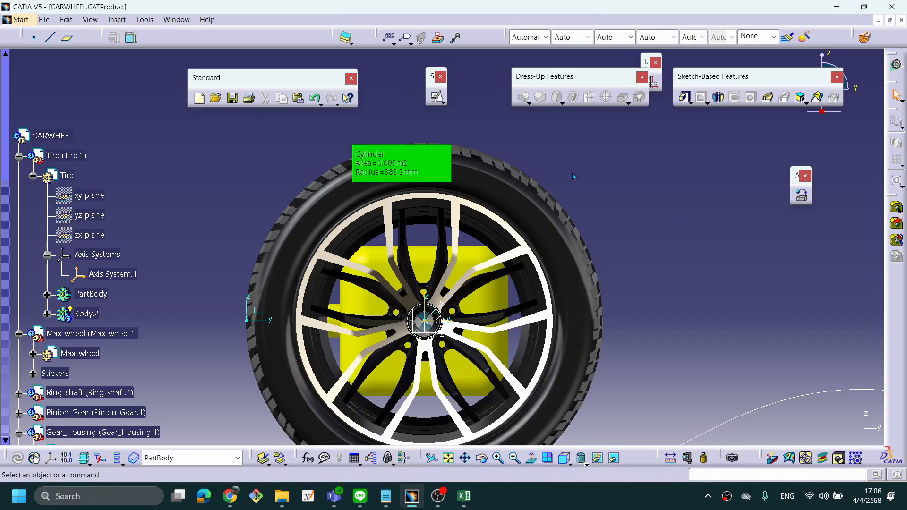
click(436, 98)
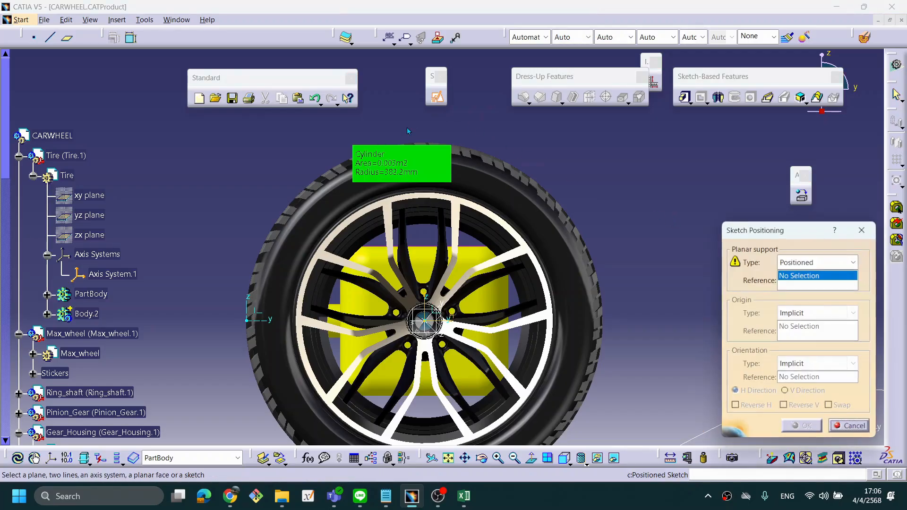
click(92, 215)
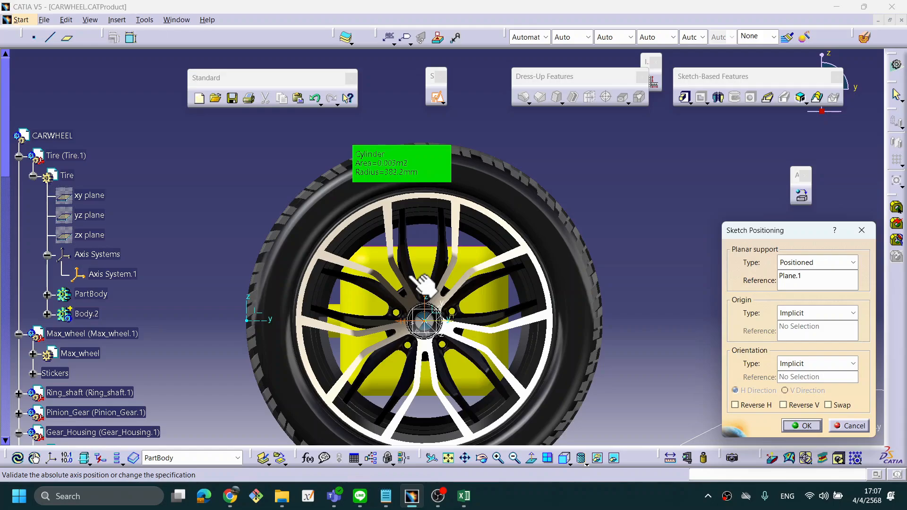
click(747, 407)
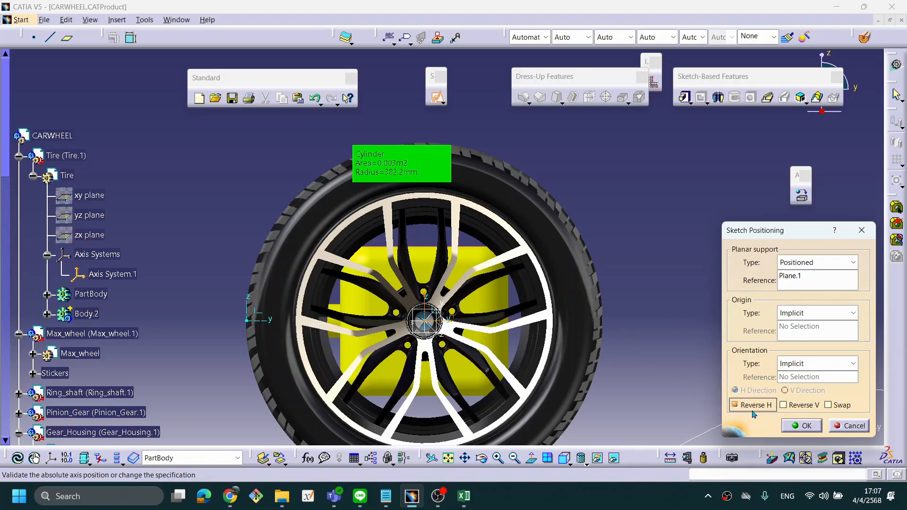
click(804, 427)
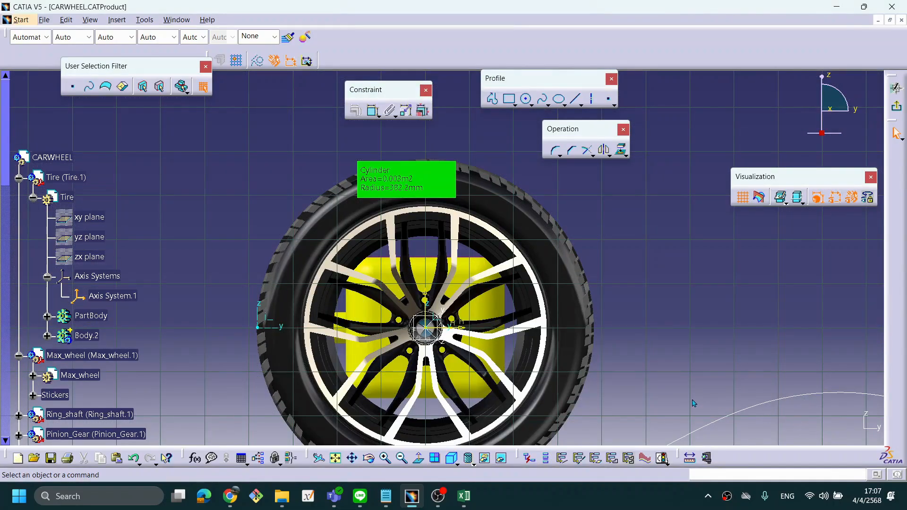
Step: Sketch a circle of about 406 mm radius around the tire, centred on the wheel's origin
mouse_move(693, 403)
middle_down()
mouse_move(638, 324)
mouse_move(642, 310)
mouse_move(629, 313)
middle_up()
middle_drag(634, 310, 636, 312)
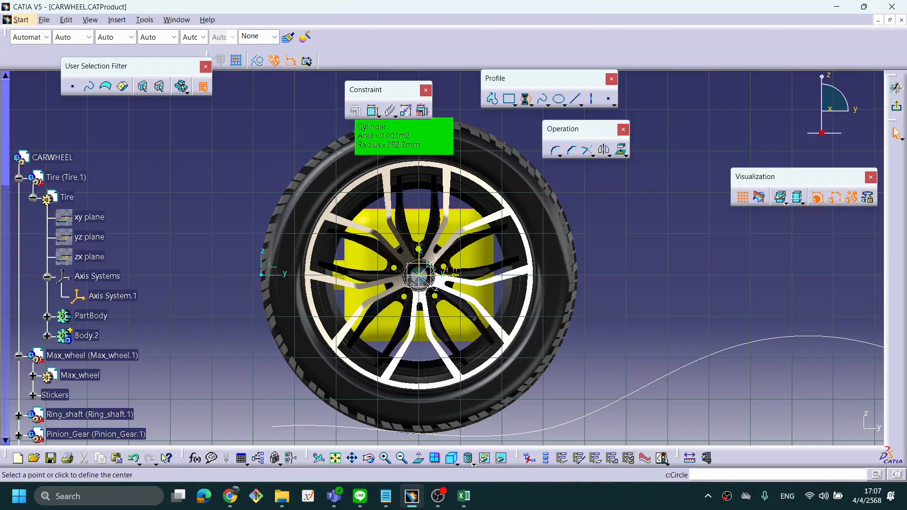
click(525, 99)
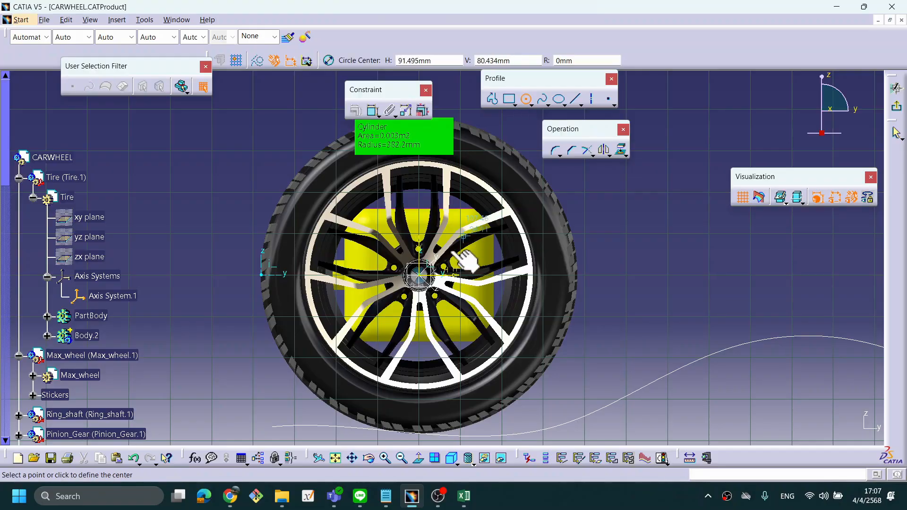
click(420, 276)
click(256, 255)
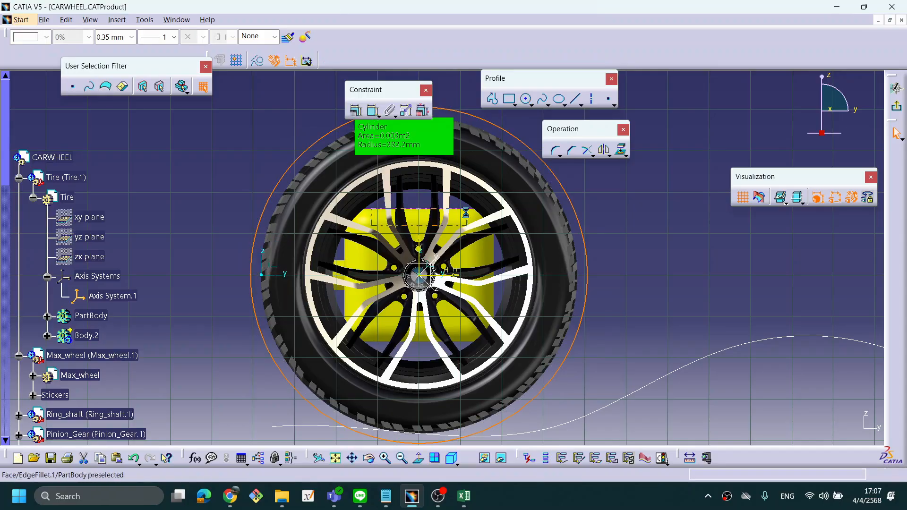
Step: Dimension the circle's radius, set it to 382.2 mm, and exit the sketch
click(510, 99)
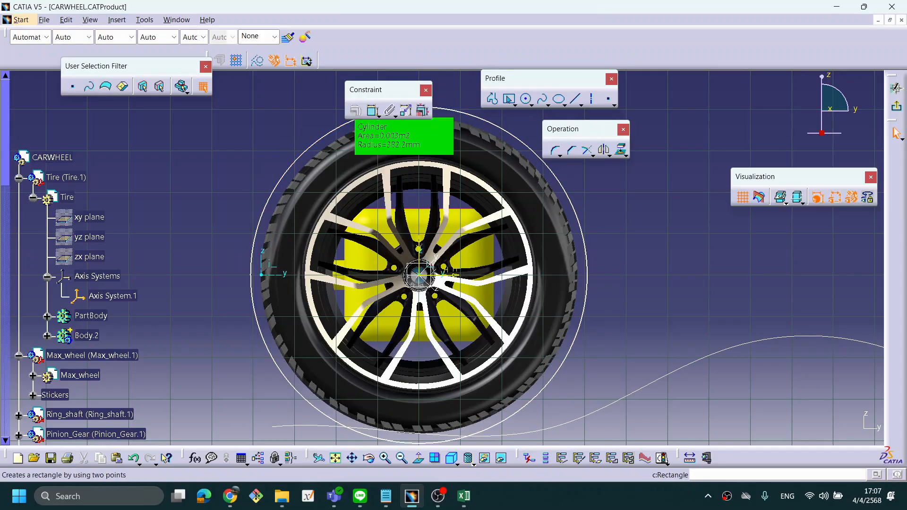
click(373, 110)
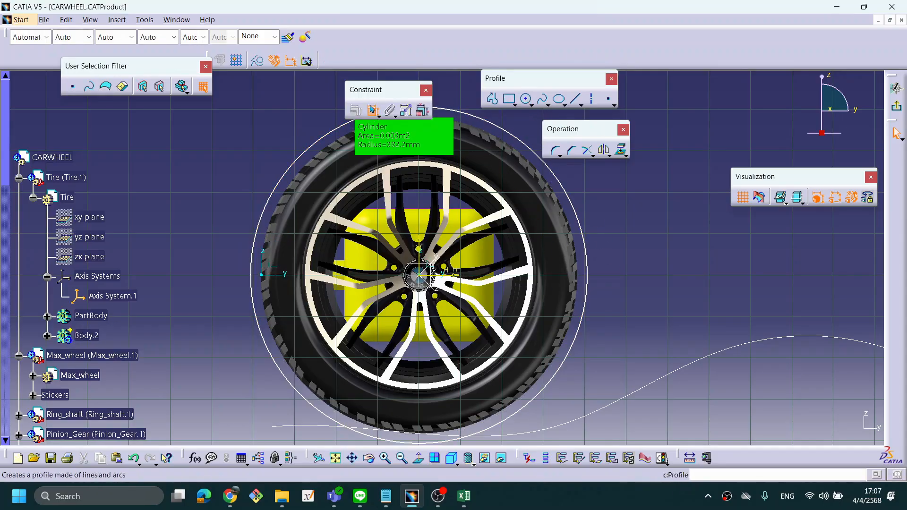
click(572, 204)
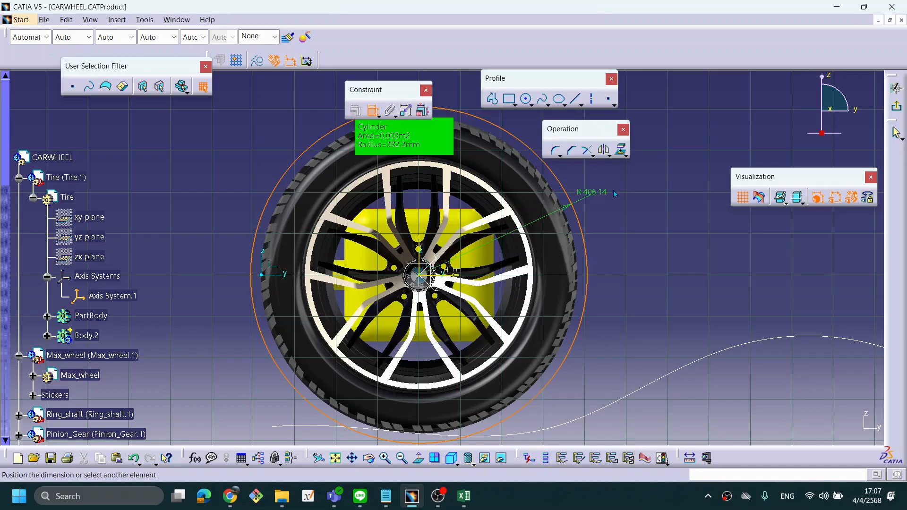
click(676, 180)
middle_drag(459, 217, 472, 209)
double_click(690, 171)
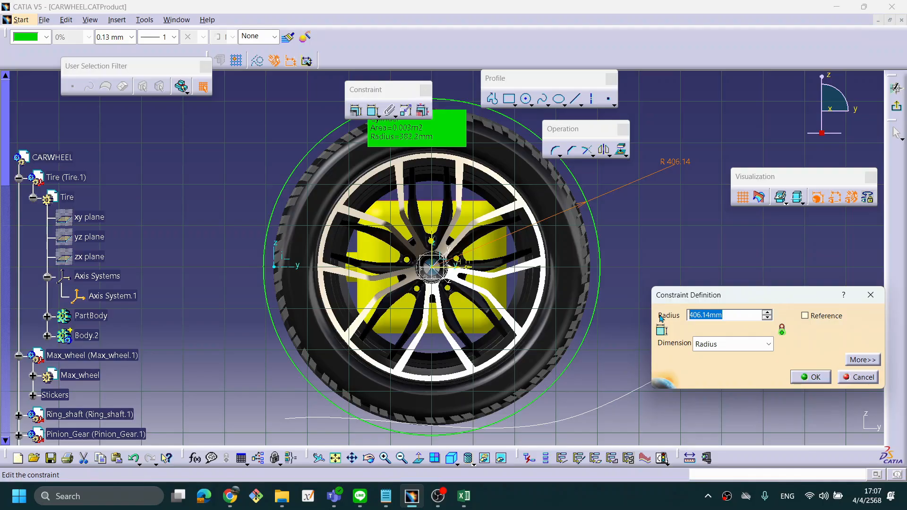
text(382.2)
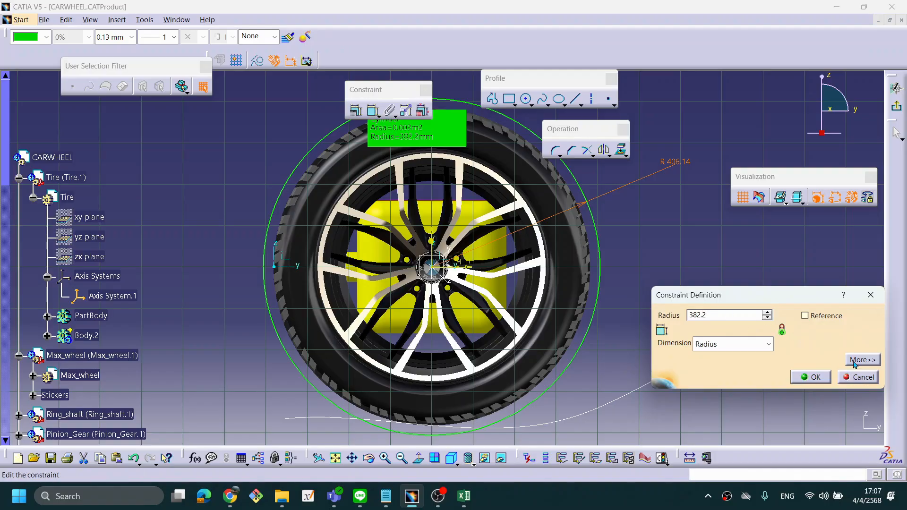
click(811, 377)
mouse_move(694, 248)
middle_down()
mouse_move(449, 262)
mouse_move(656, 253)
mouse_move(630, 312)
middle_up()
click(656, 253)
middle_drag(387, 280, 399, 298)
Step: Show the Tire part's hidden yz plane and set its graphic colour to white
right_click(92, 216)
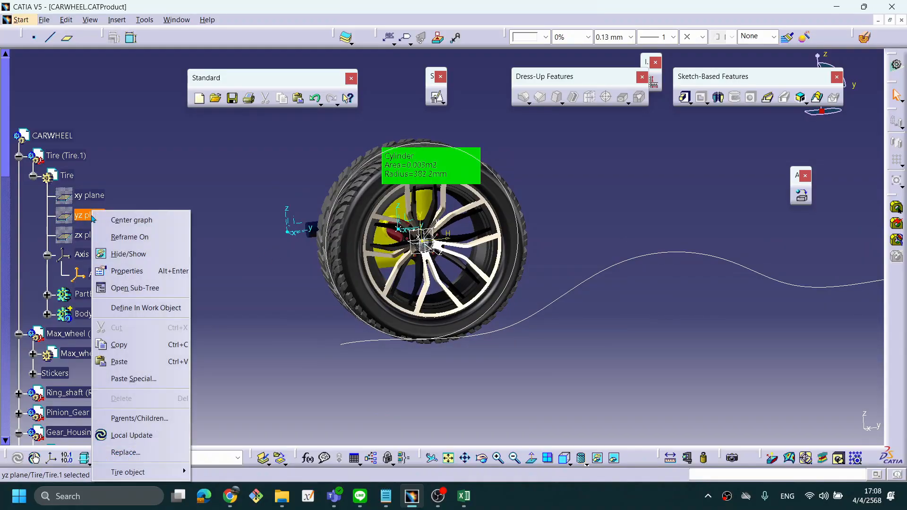
click(128, 254)
click(89, 214)
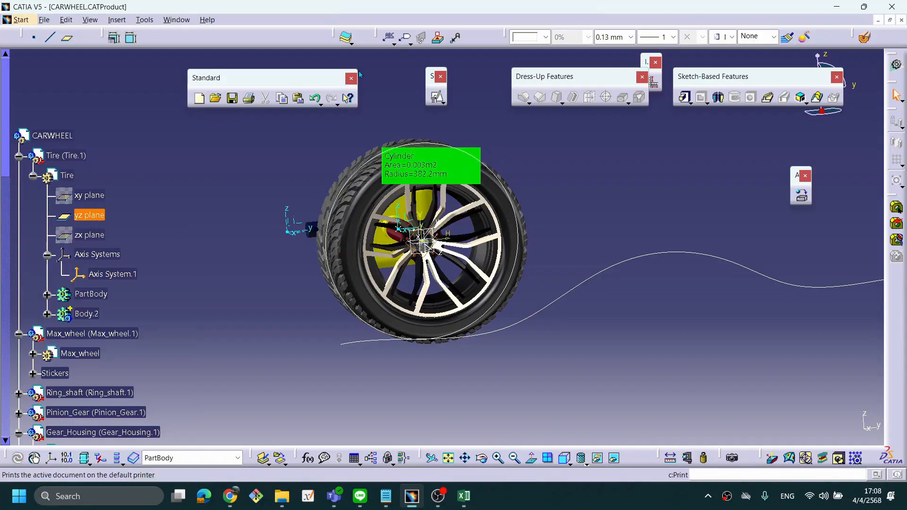
click(546, 37)
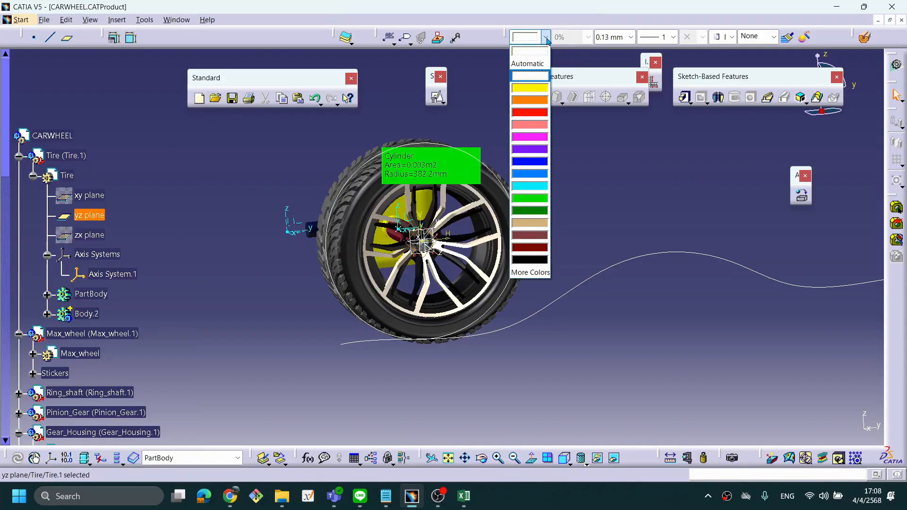
click(530, 51)
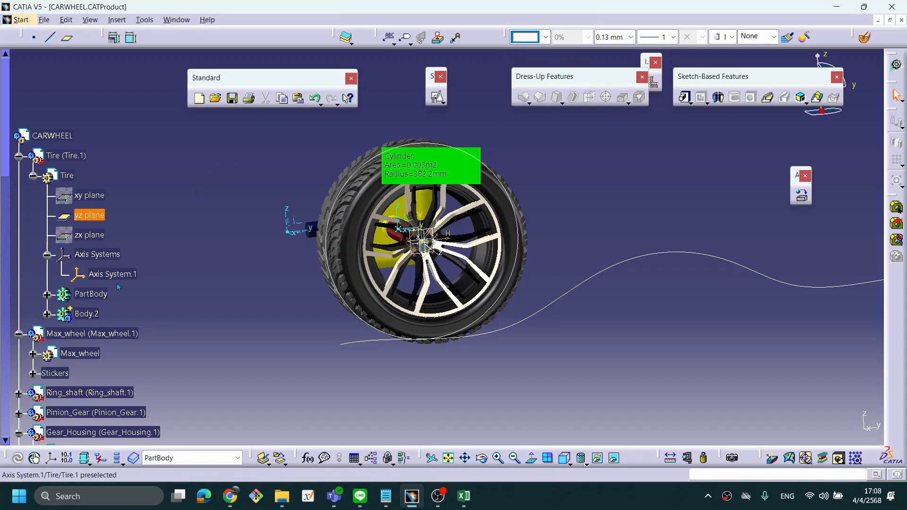
Step: Activate the Tire part for editing and set its yz plane's graphic colour to magenta
double_click(91, 294)
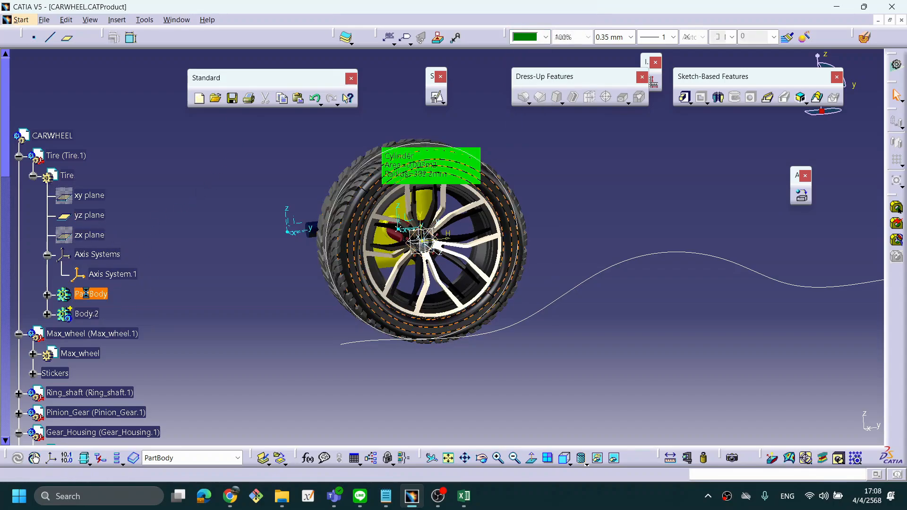
click(97, 215)
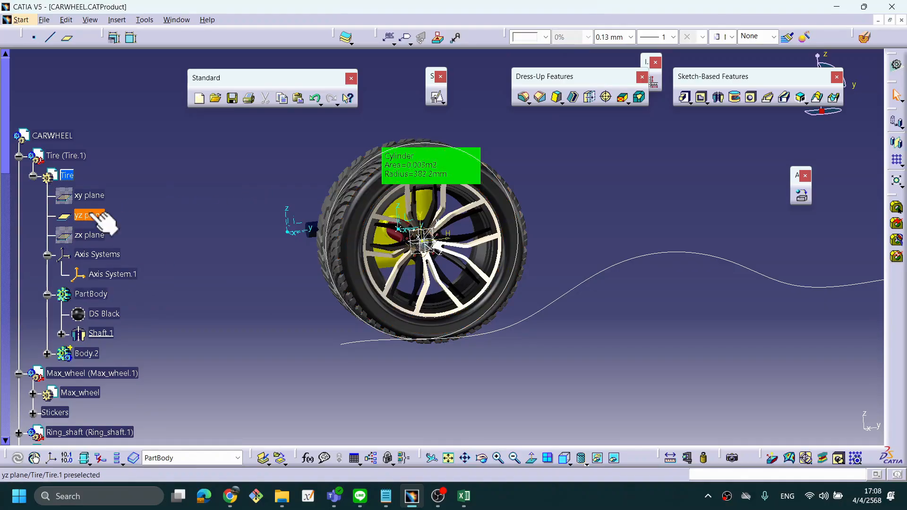
click(546, 38)
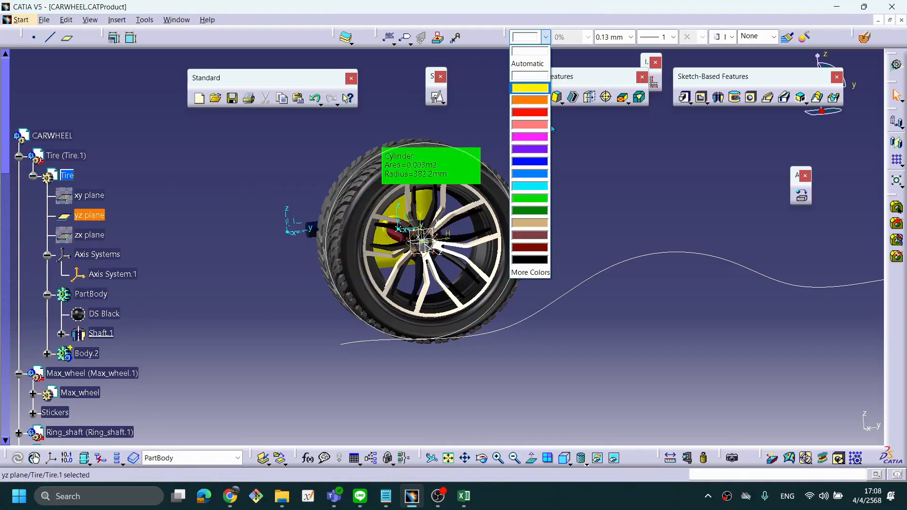
click(537, 137)
click(597, 161)
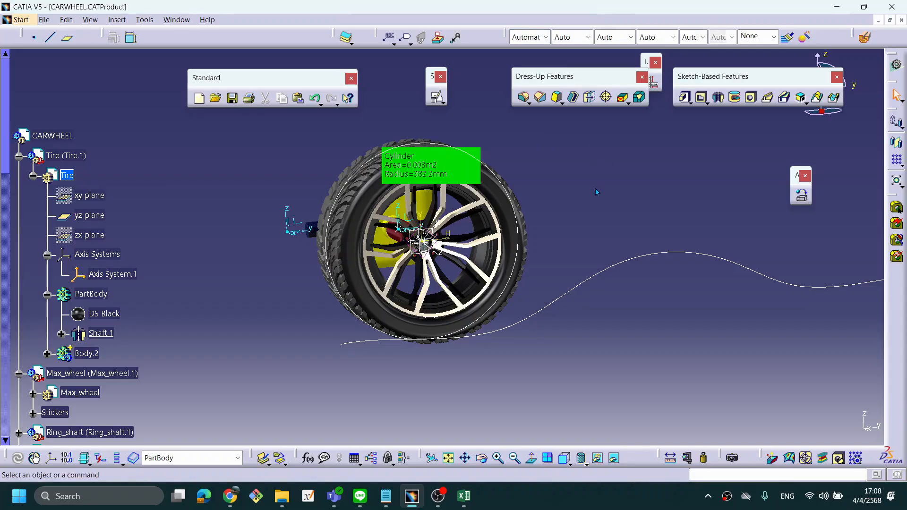
Step: Activate the CARWHEEL product for assembly editing and move the Constraints and Product Structure Tools palettes further apart
middle_drag(602, 190, 515, 199)
double_click(52, 135)
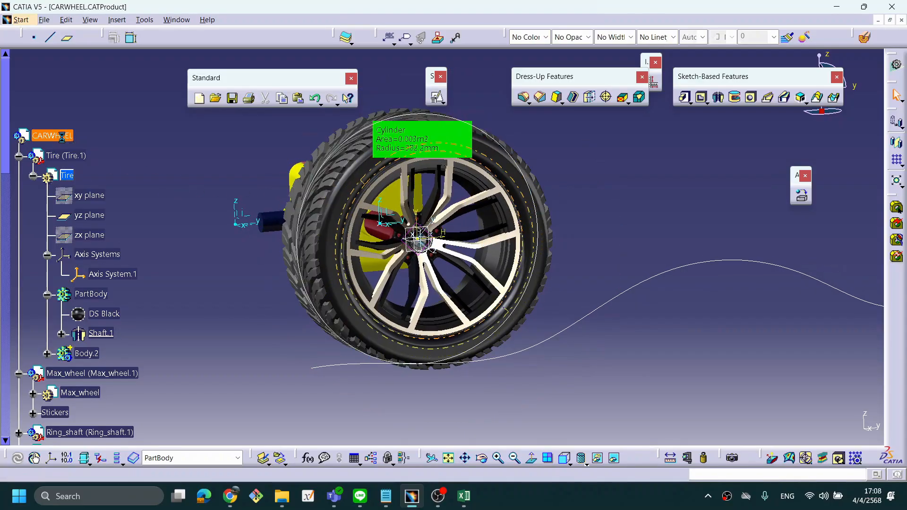
scroll(557, 266, down, 1)
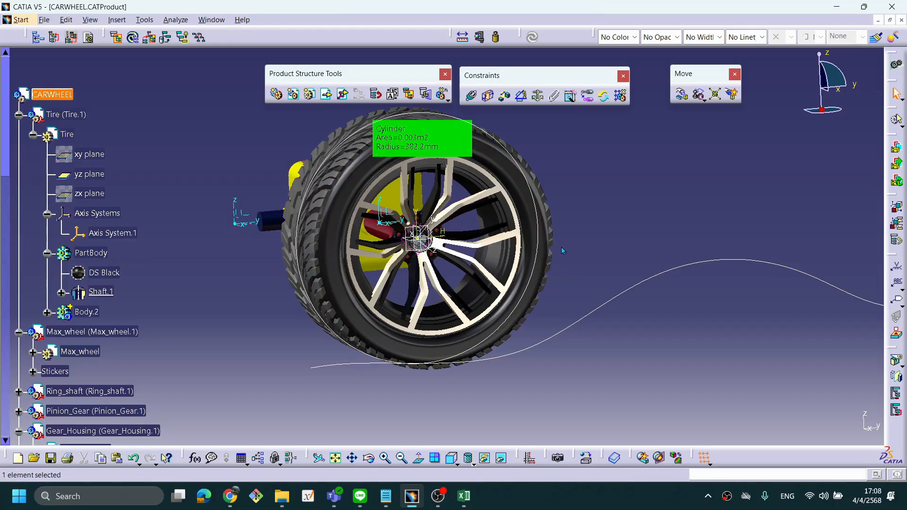
middle_click(565, 245)
click(614, 206)
scroll(157, 279, down, 9)
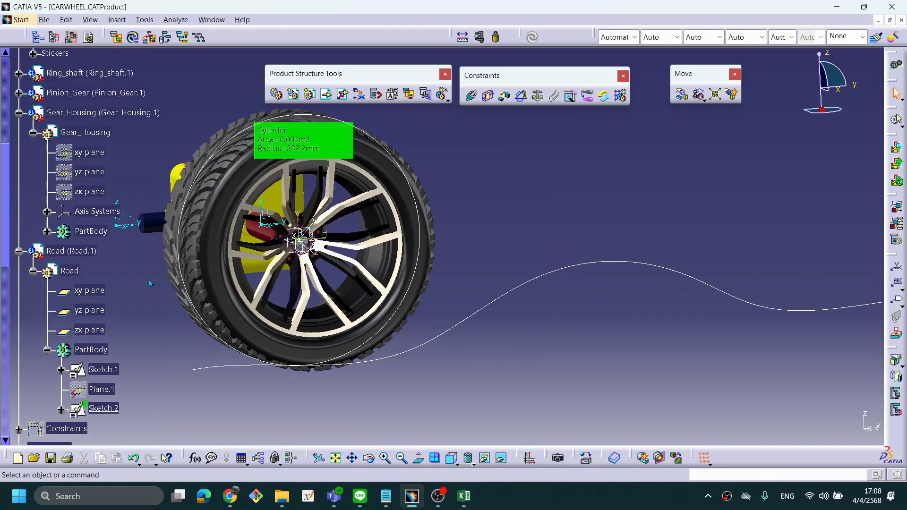
middle_drag(576, 231, 602, 222)
scroll(694, 158, down, 1)
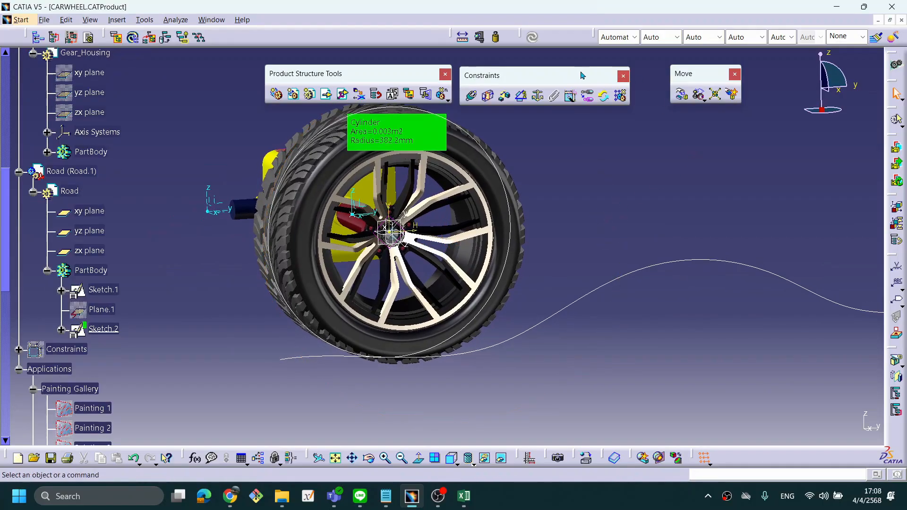
drag(587, 75, 581, 73)
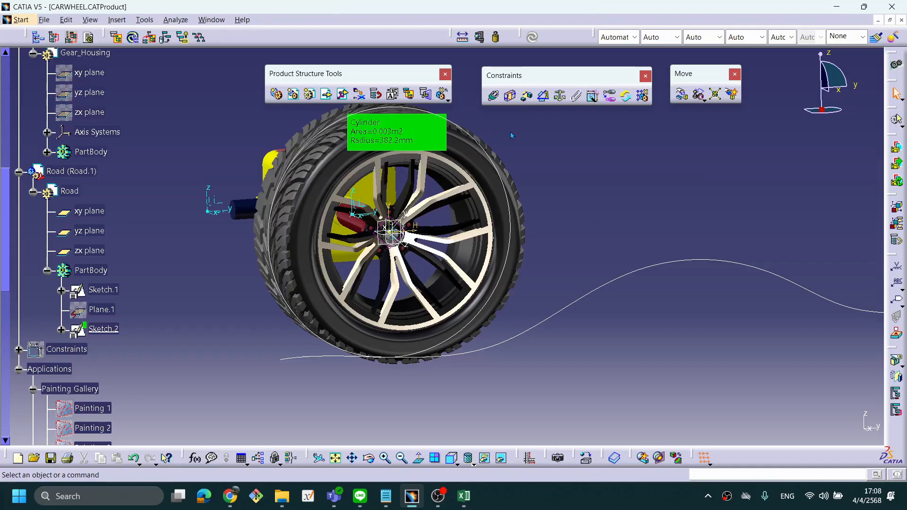
drag(348, 75, 323, 81)
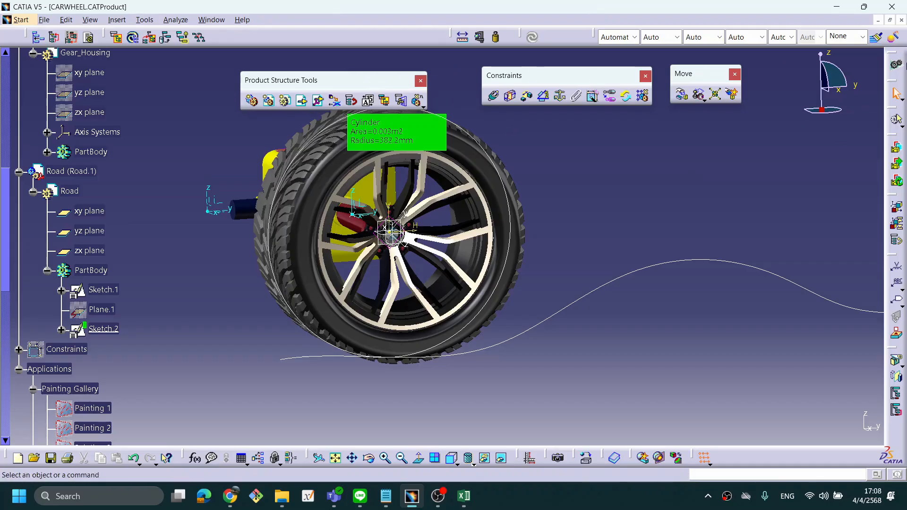
Step: Switch to the DMU Kinematics workbench and place its joint tools as a floating palette over the model view
click(895, 64)
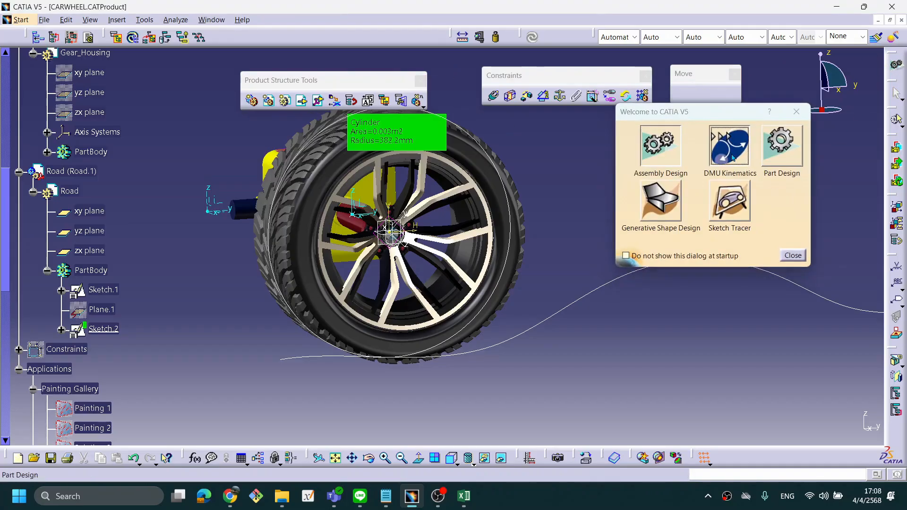
click(730, 152)
middle_drag(533, 183, 539, 180)
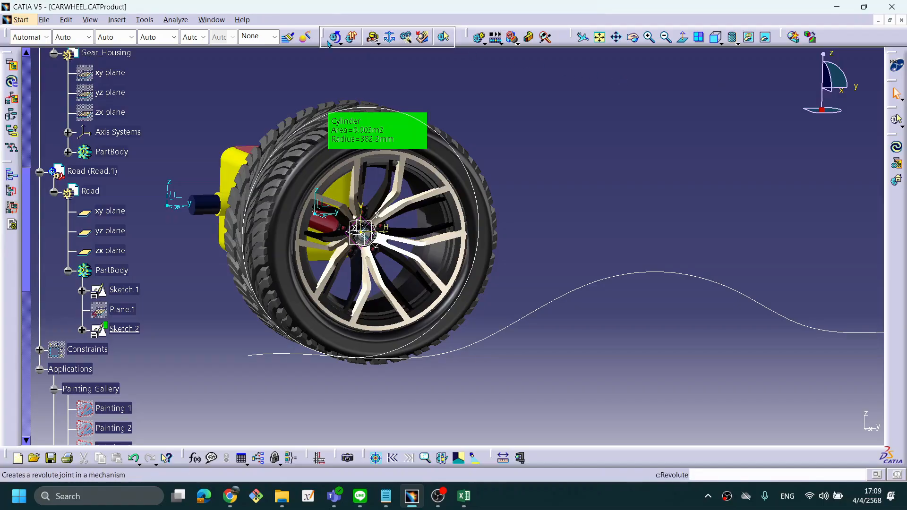
drag(691, 118, 688, 109)
click(734, 116)
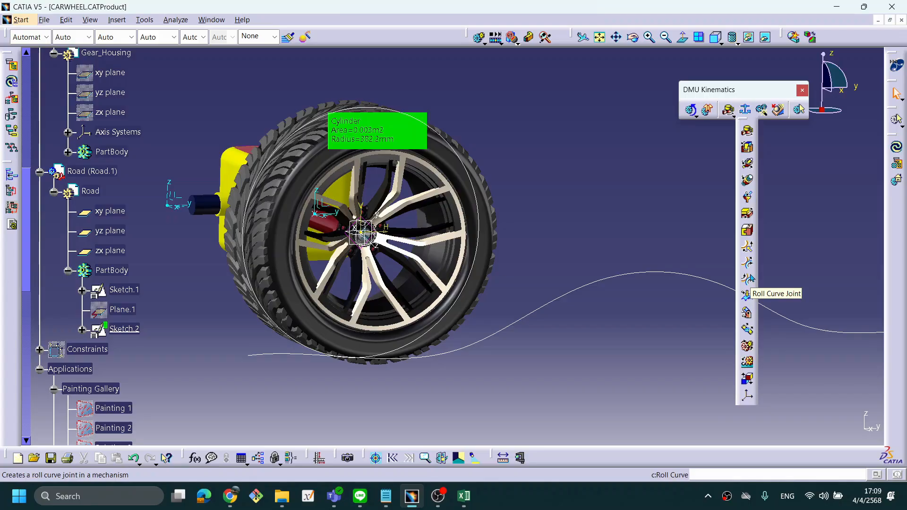
click(748, 279)
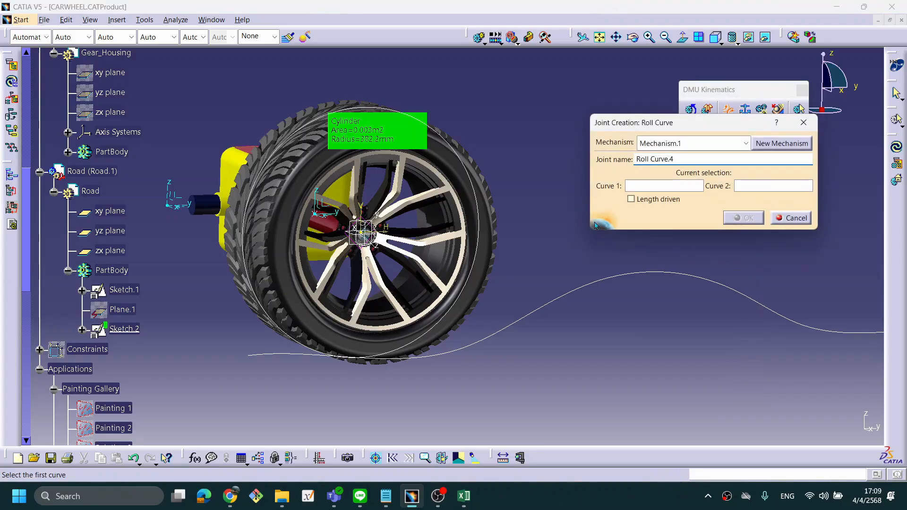
middle_drag(535, 230, 531, 166)
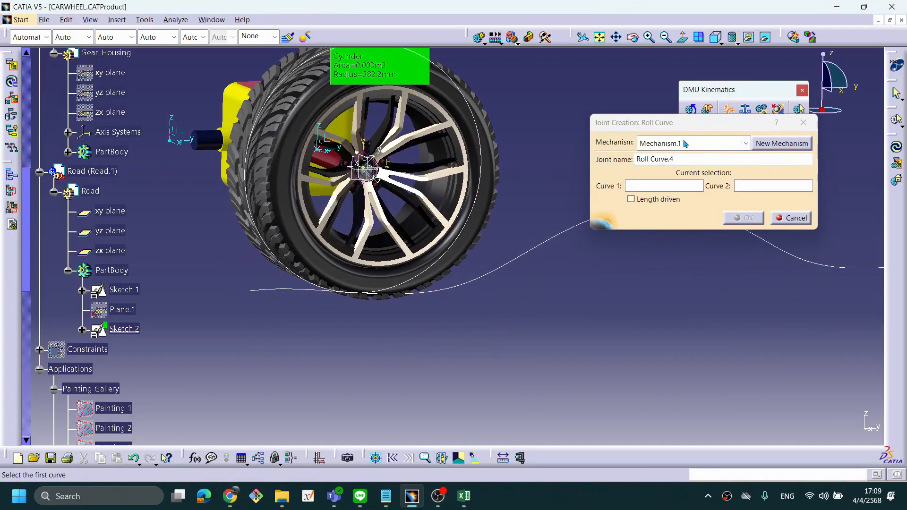
click(767, 145)
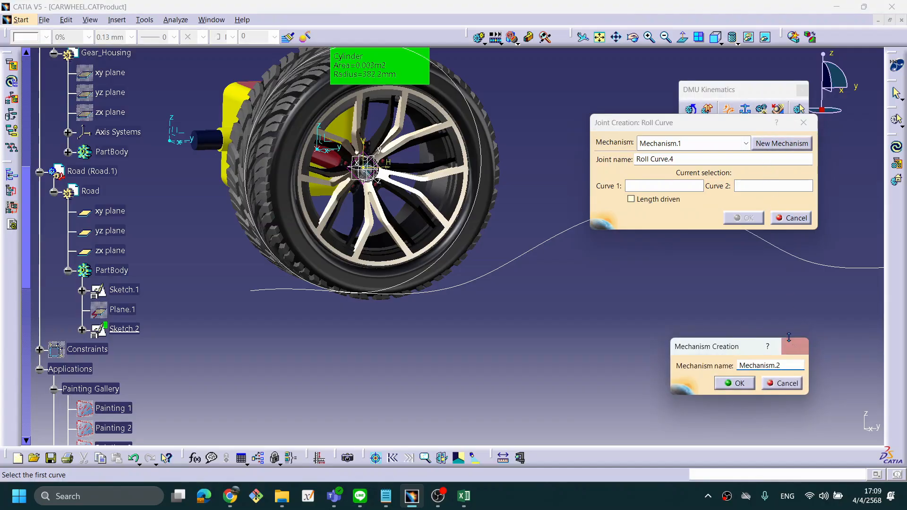
click(735, 384)
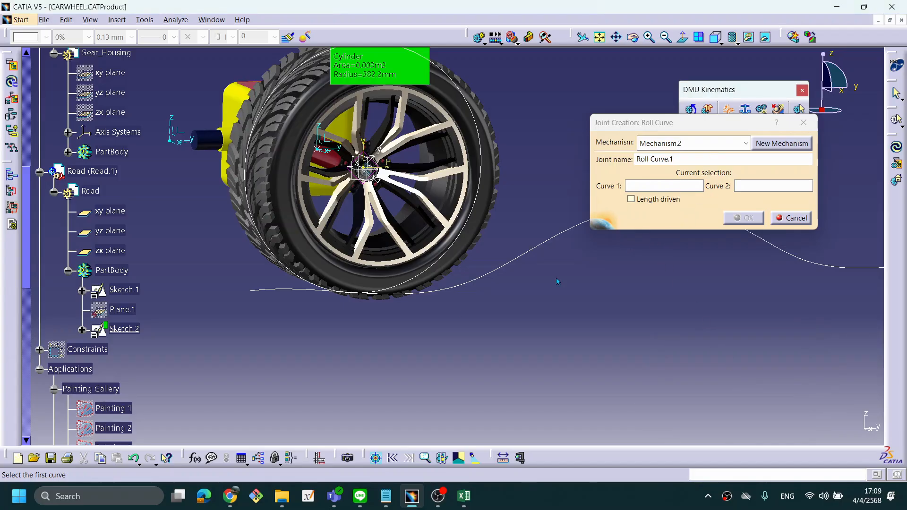
scroll(170, 347, down, 6)
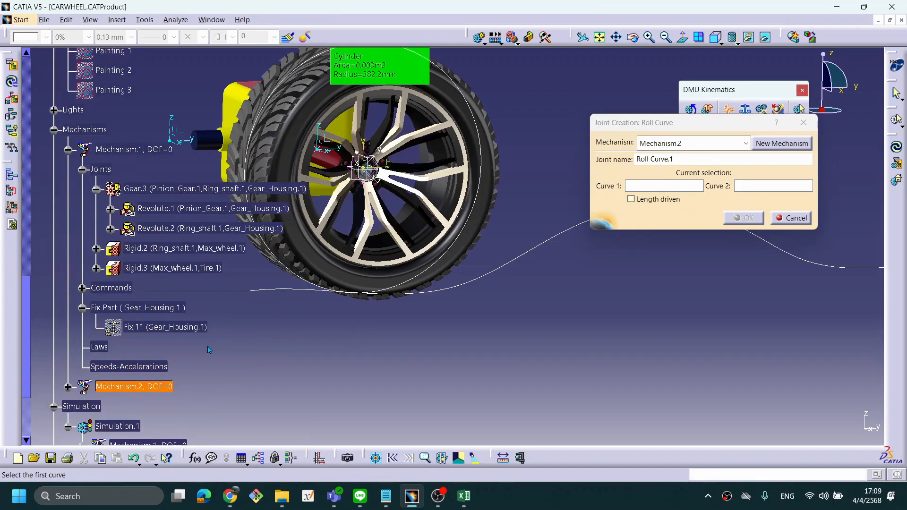
scroll(213, 352, down, 1)
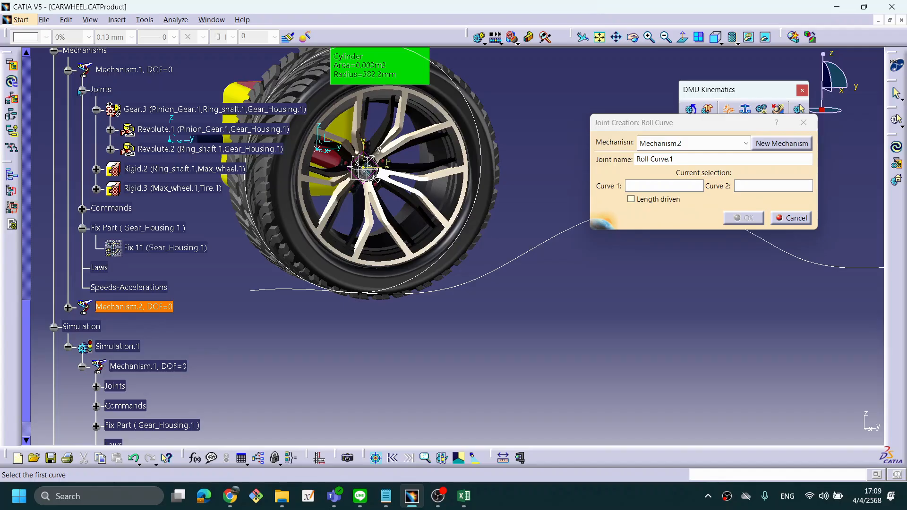
click(68, 69)
scroll(115, 208, up, 1)
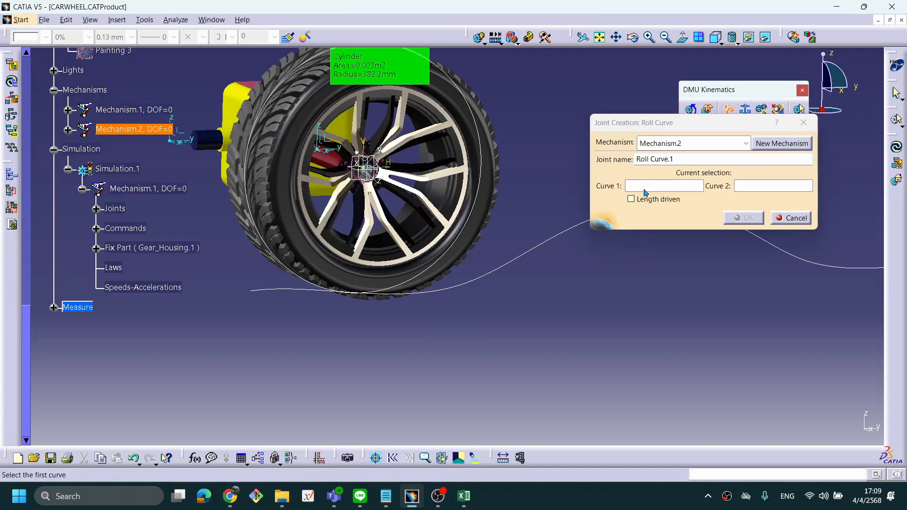
middle_drag(608, 254, 597, 293)
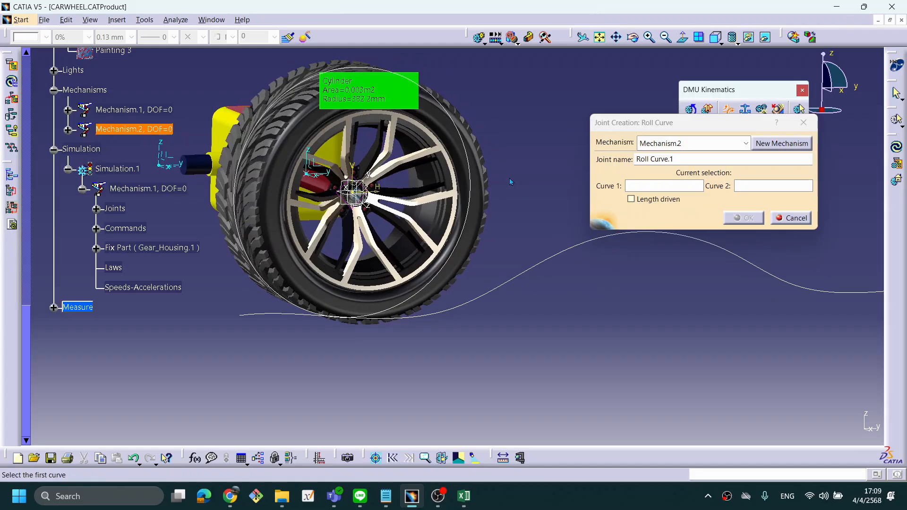
click(472, 177)
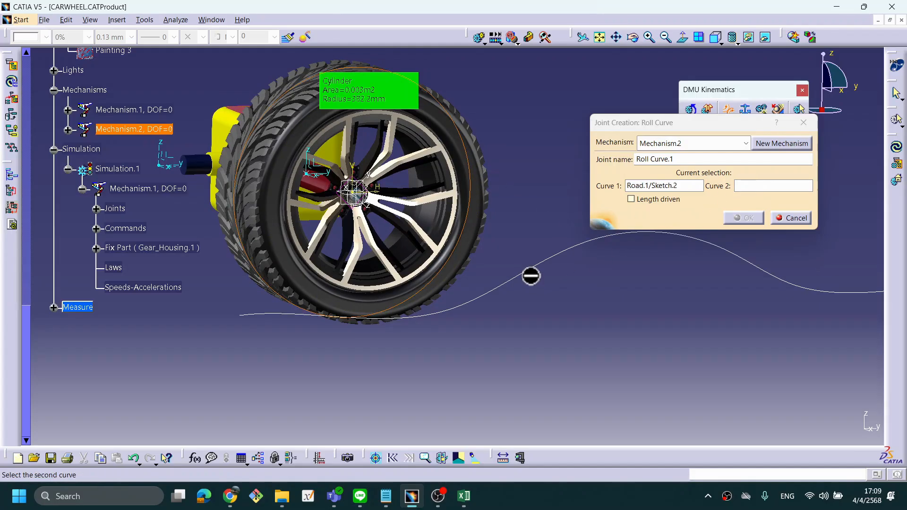
mouse_move(518, 292)
middle_down()
mouse_move(497, 293)
mouse_move(488, 310)
mouse_move(502, 336)
mouse_move(510, 332)
middle_up()
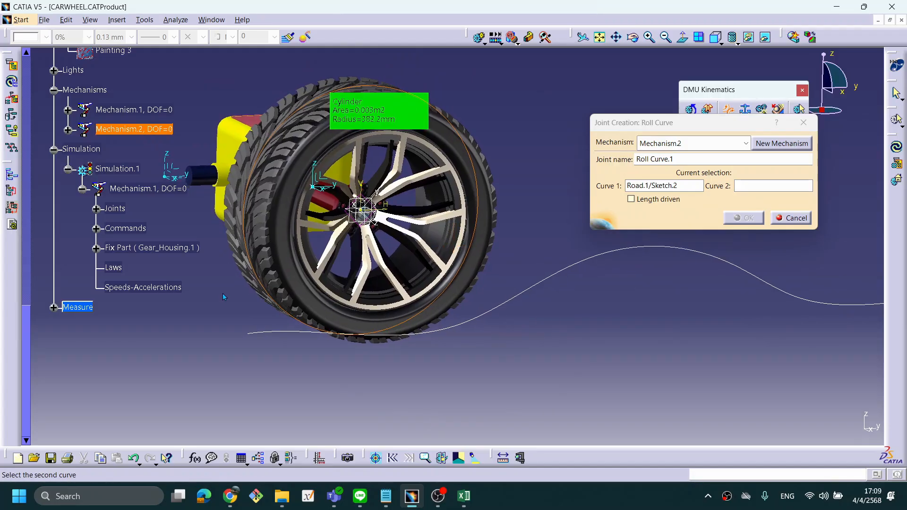
scroll(224, 296, up, 2)
scroll(224, 297, up, 4)
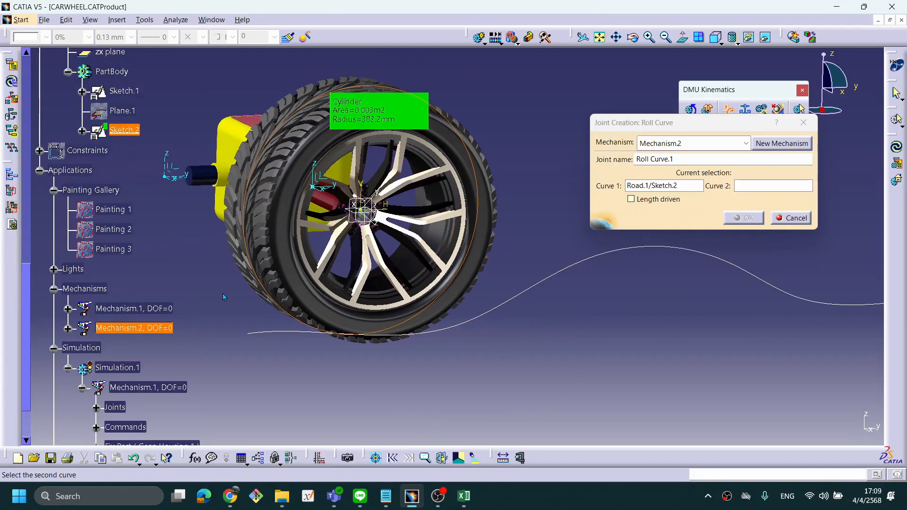
scroll(223, 296, up, 4)
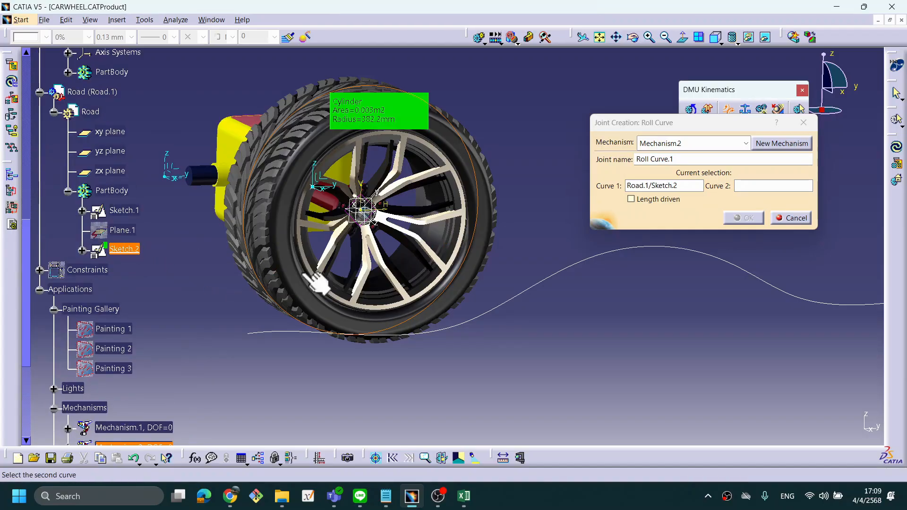
click(794, 217)
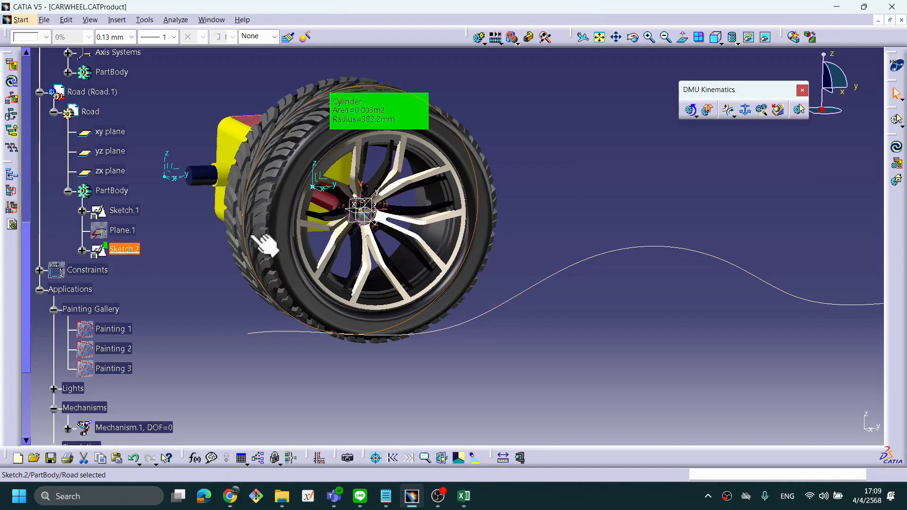
middle_drag(492, 239, 577, 254)
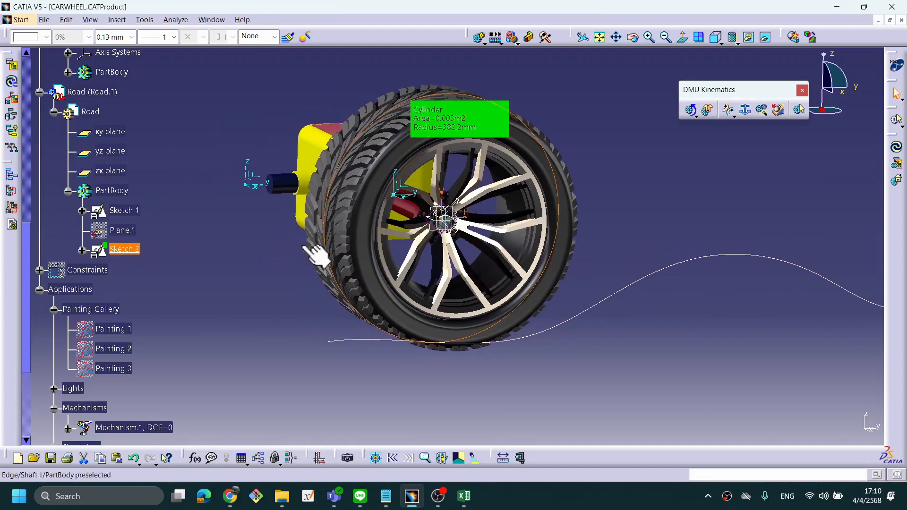
scroll(191, 255, up, 2)
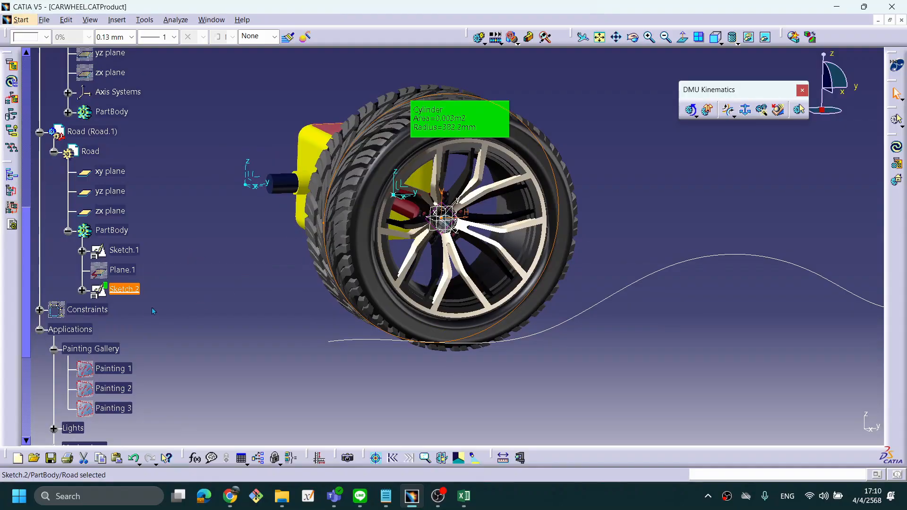
right_click(128, 287)
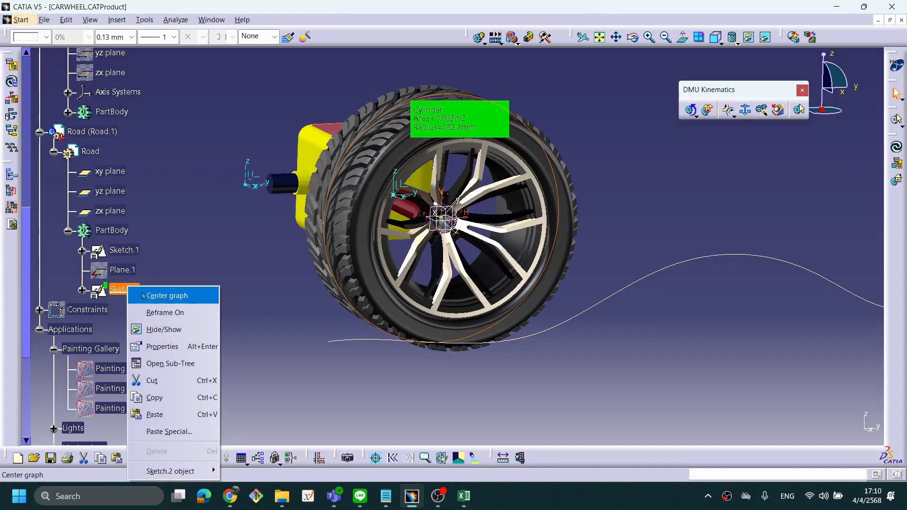
click(248, 294)
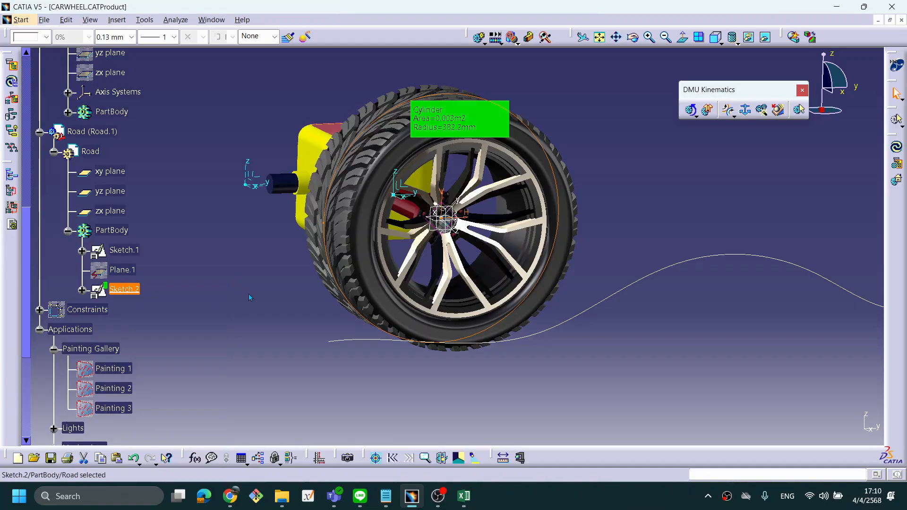
right_click(132, 289)
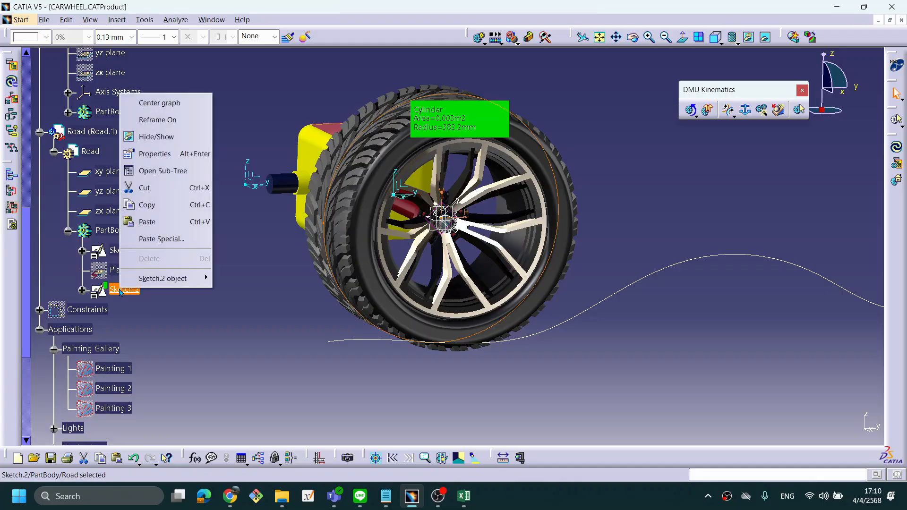
click(135, 239)
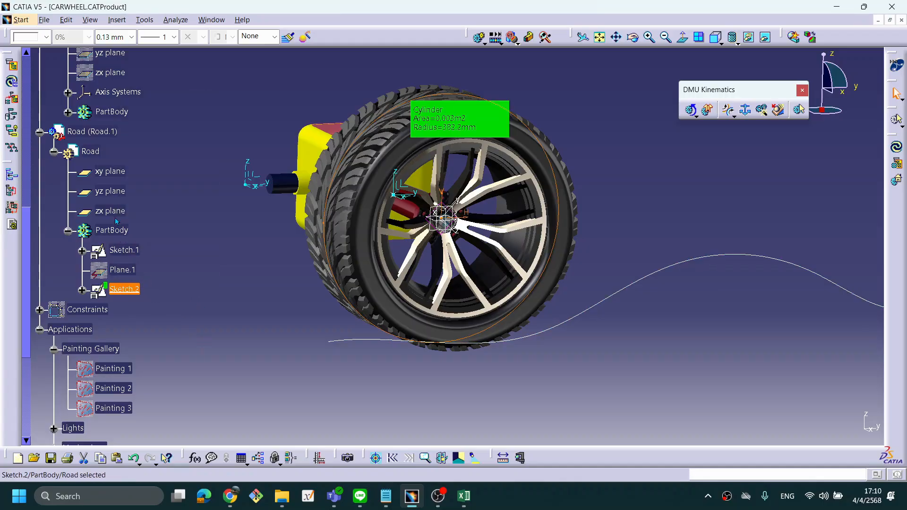
click(101, 133)
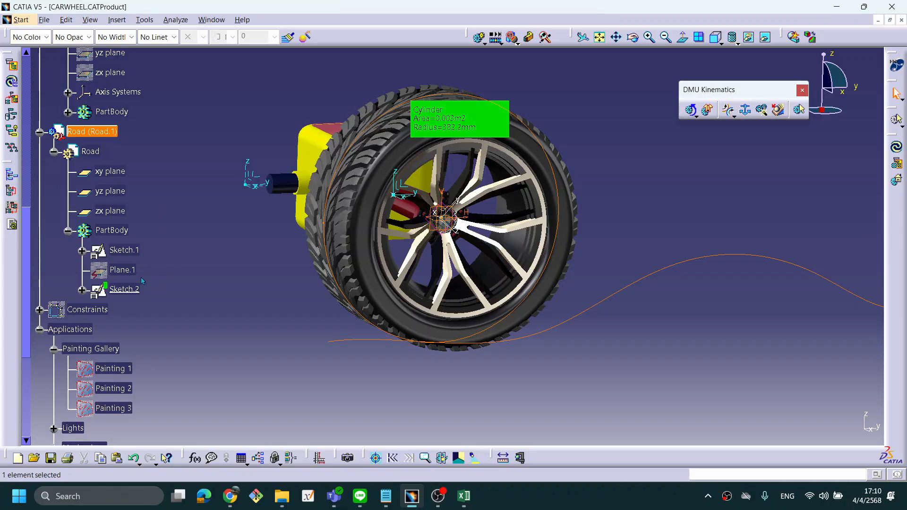
Step: Try to toggle the visibility of the circle sketch, Sketch.2, in the Road part
click(127, 290)
right_click(125, 290)
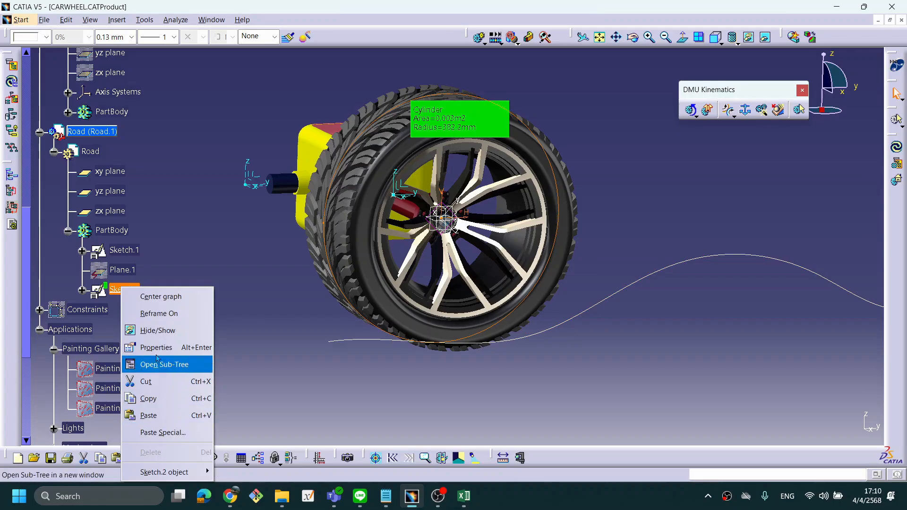
click(163, 331)
scroll(152, 191, up, 15)
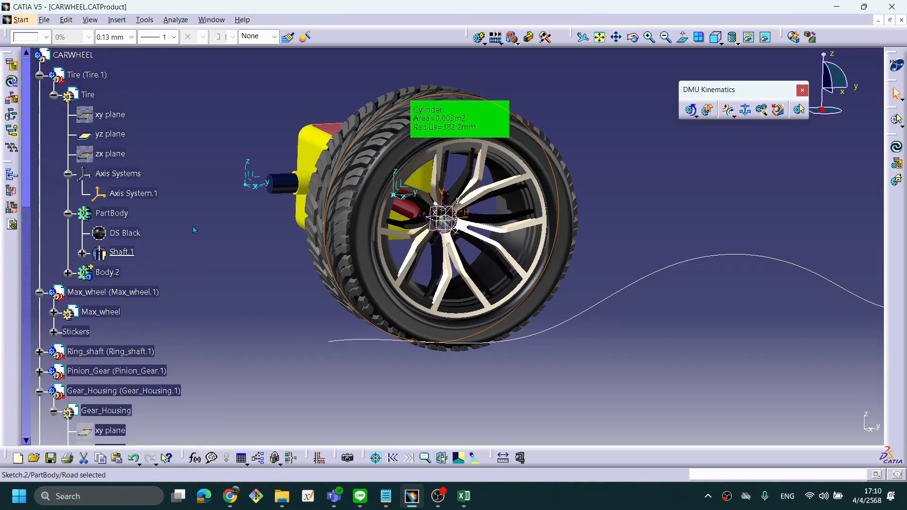
click(73, 175)
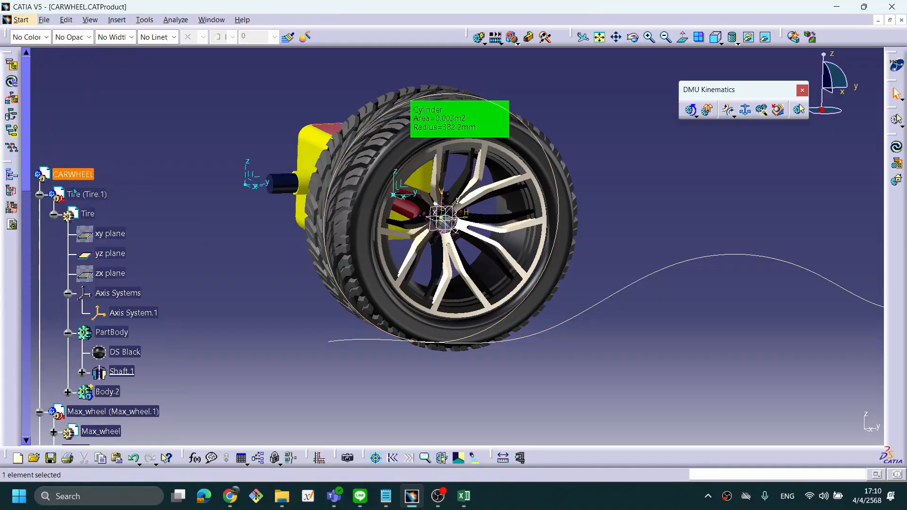
double_click(83, 173)
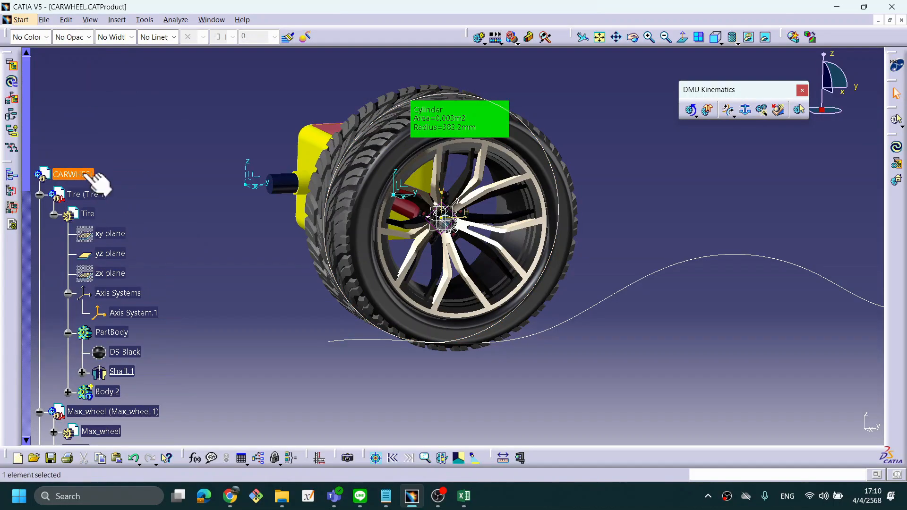
scroll(192, 279, down, 5)
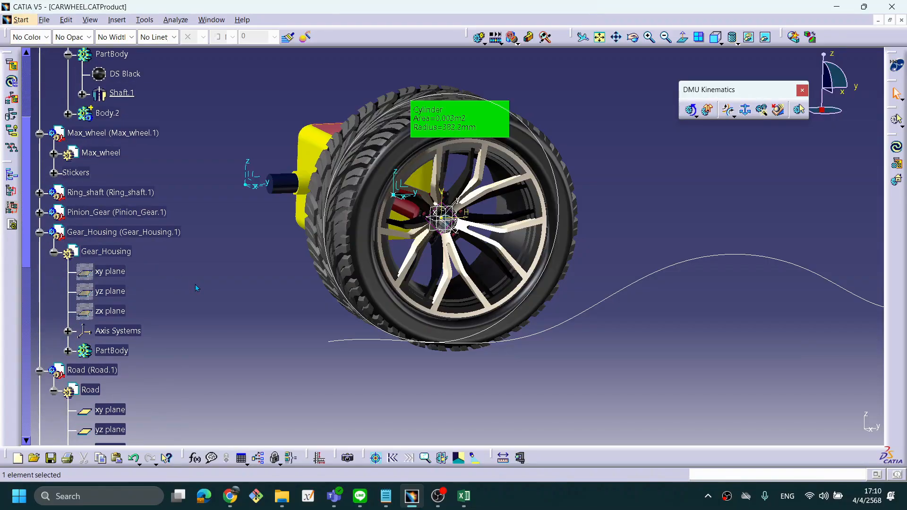
scroll(197, 289, down, 2)
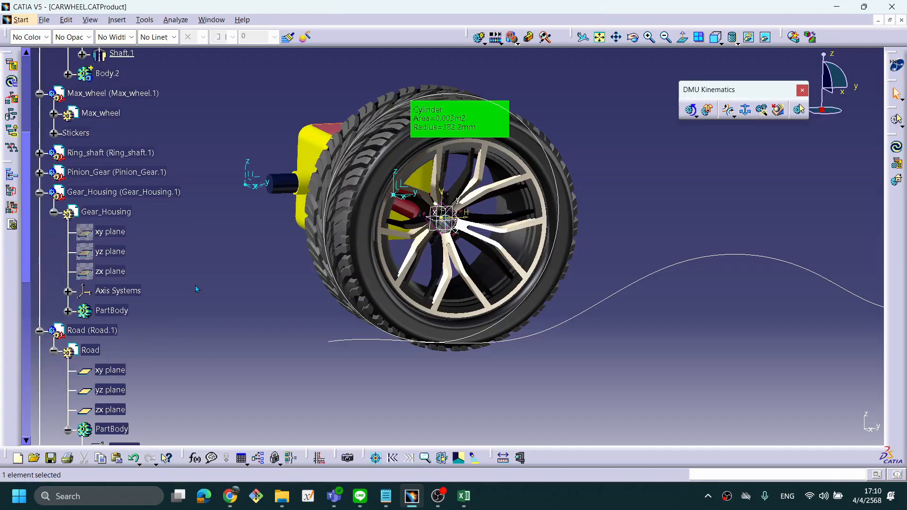
click(67, 310)
scroll(183, 329, up, 3)
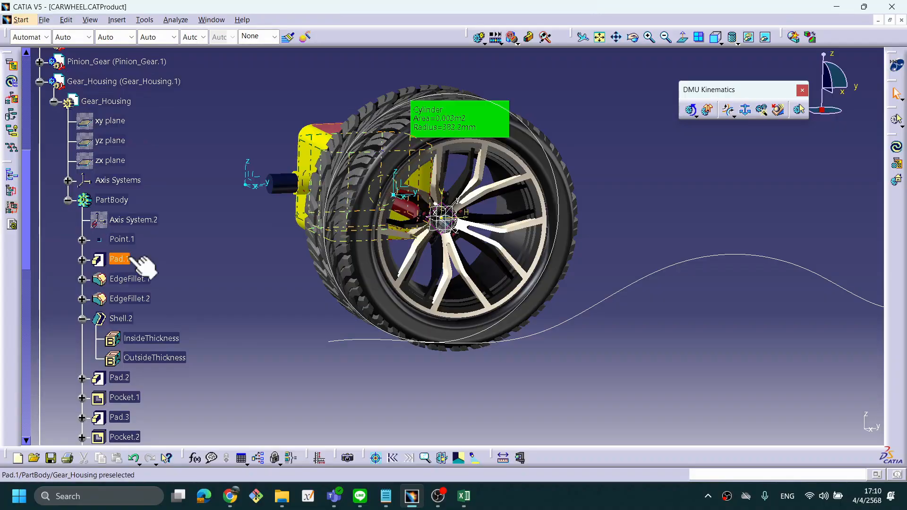
click(67, 200)
scroll(113, 239, down, 5)
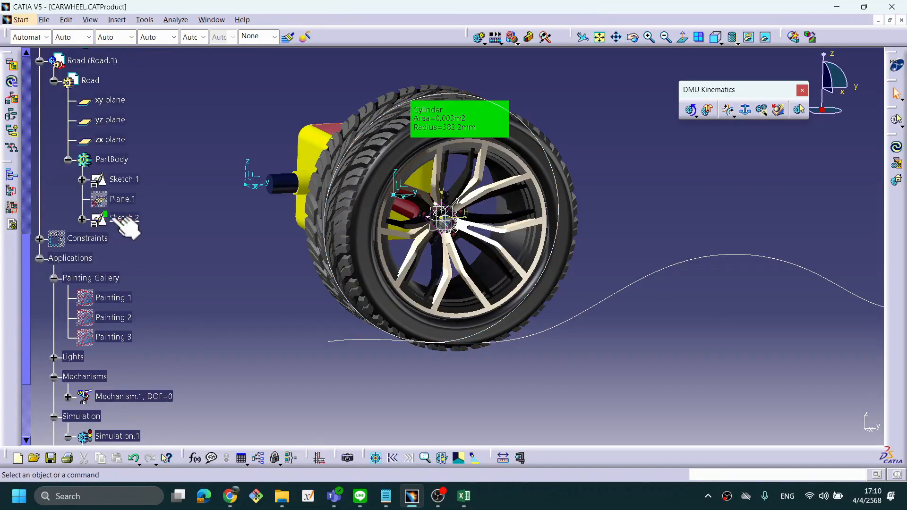
Step: Activate the Road part's PartBody for editing and delete the circle sketch, Sketch.2, from it
click(114, 218)
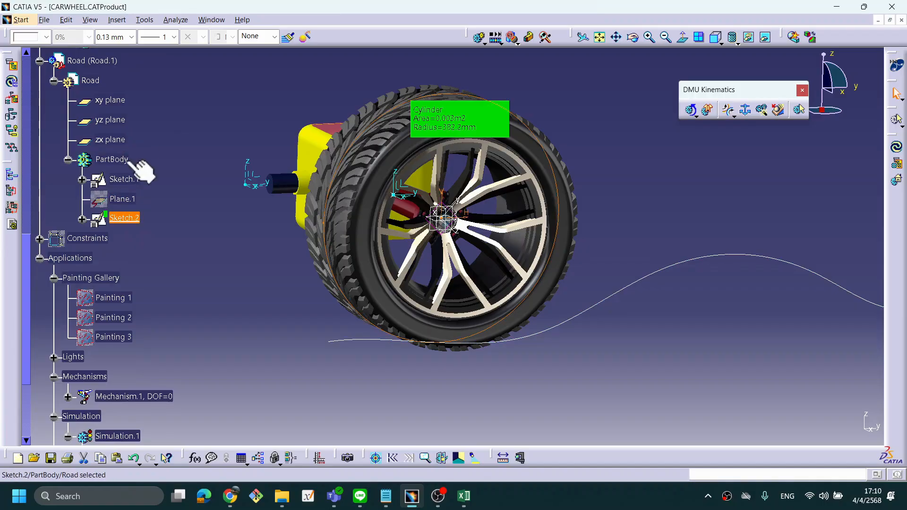
double_click(116, 160)
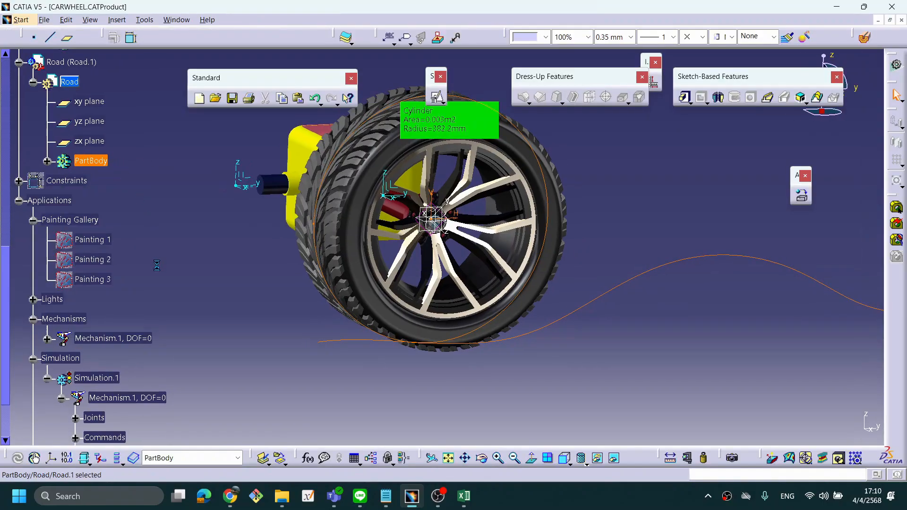
click(47, 161)
click(94, 220)
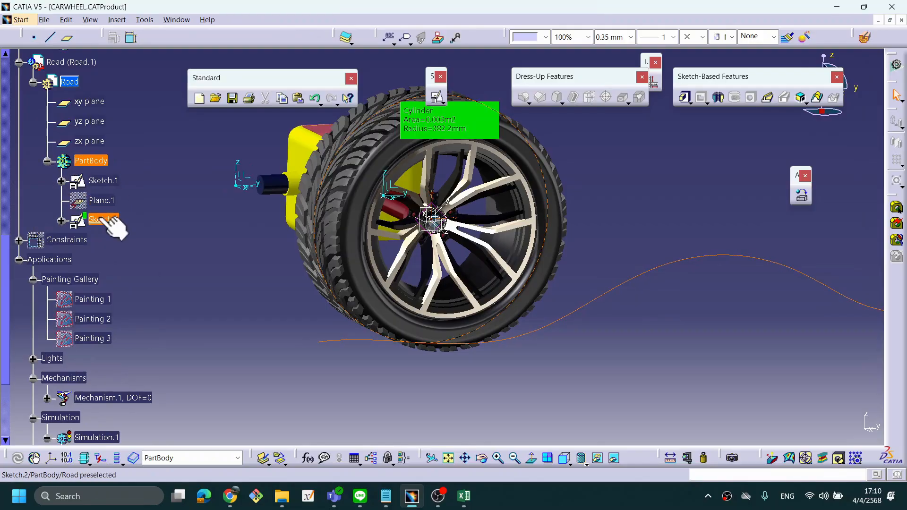
right_click(100, 221)
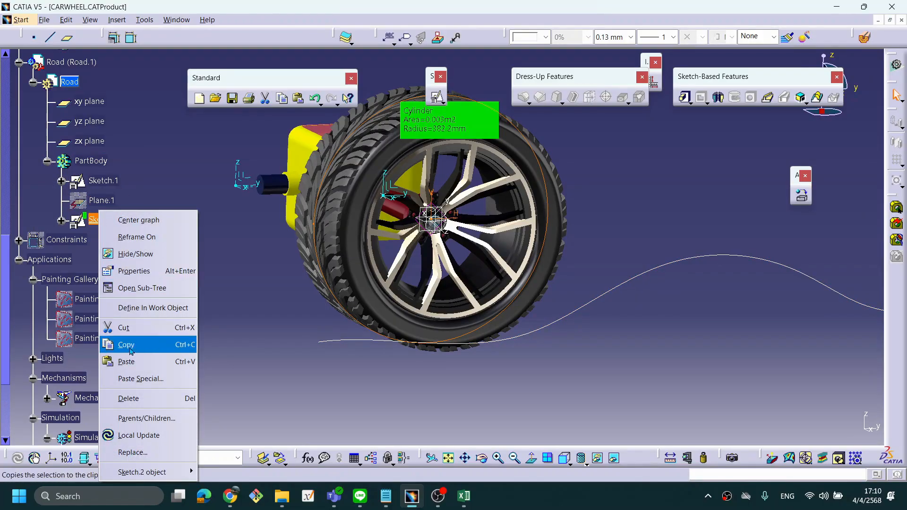
click(136, 398)
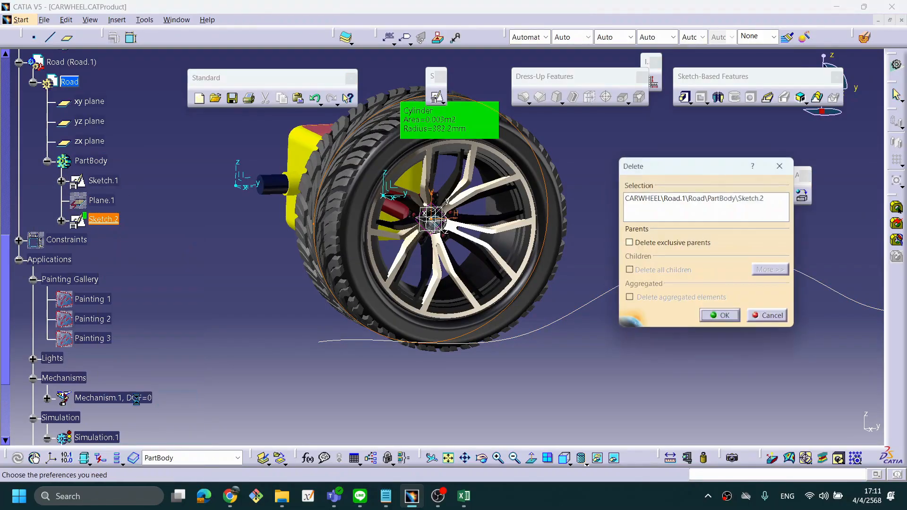
click(719, 316)
Step: Delete the reference plane Plane.1 from the Road part's PartBody
scroll(163, 265, up, 4)
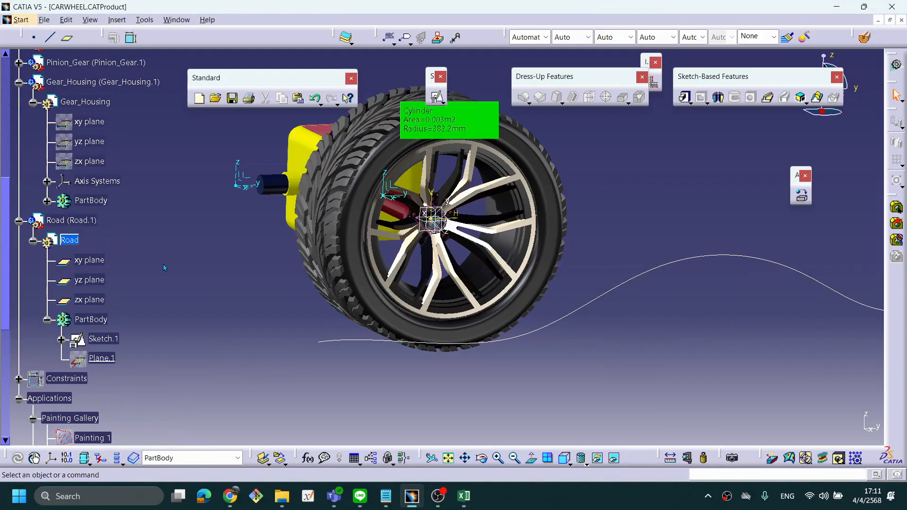
right_click(102, 358)
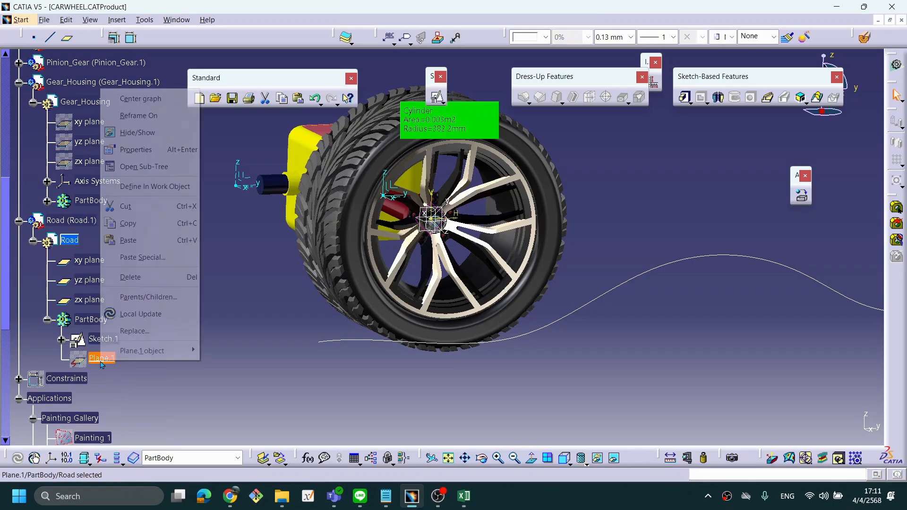
click(142, 277)
Step: Activate the Tire part's PartBody for editing and clear the selection
scroll(171, 293, up, 1)
scroll(171, 293, up, 9)
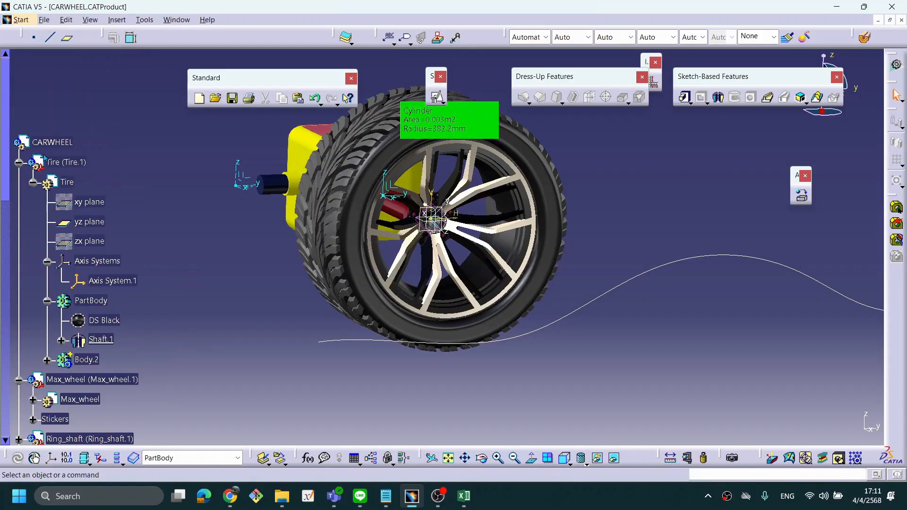
click(85, 299)
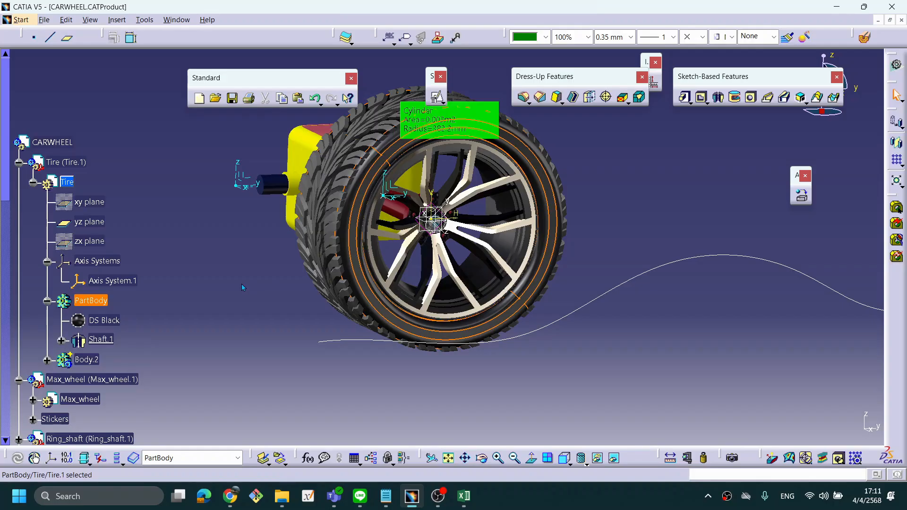
scroll(242, 286, down, 2)
click(607, 265)
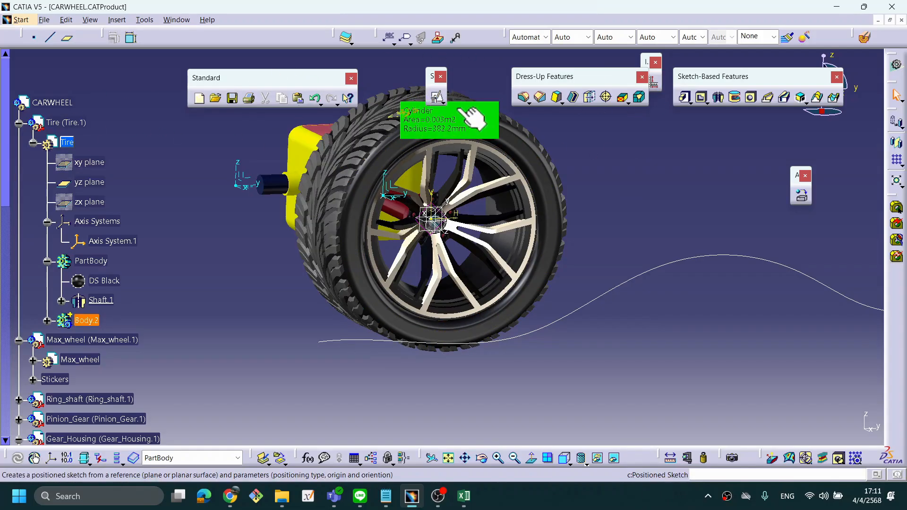
click(438, 98)
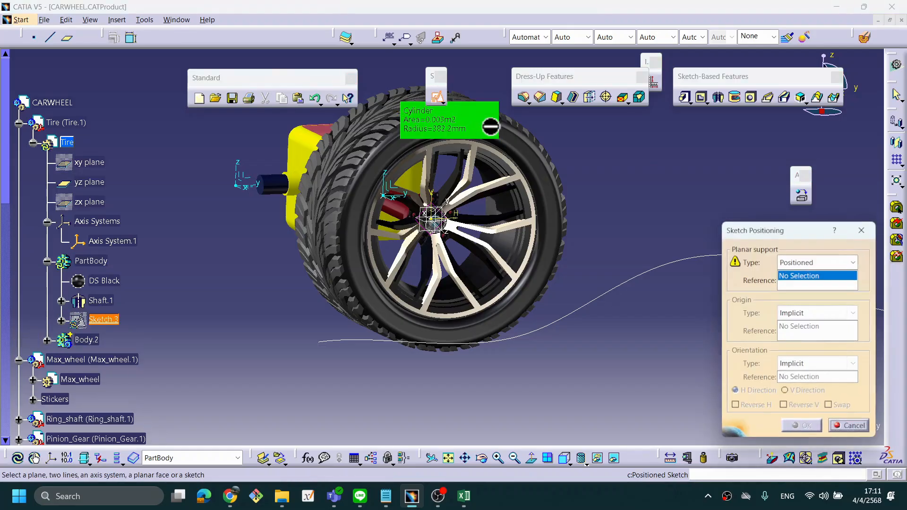
click(97, 184)
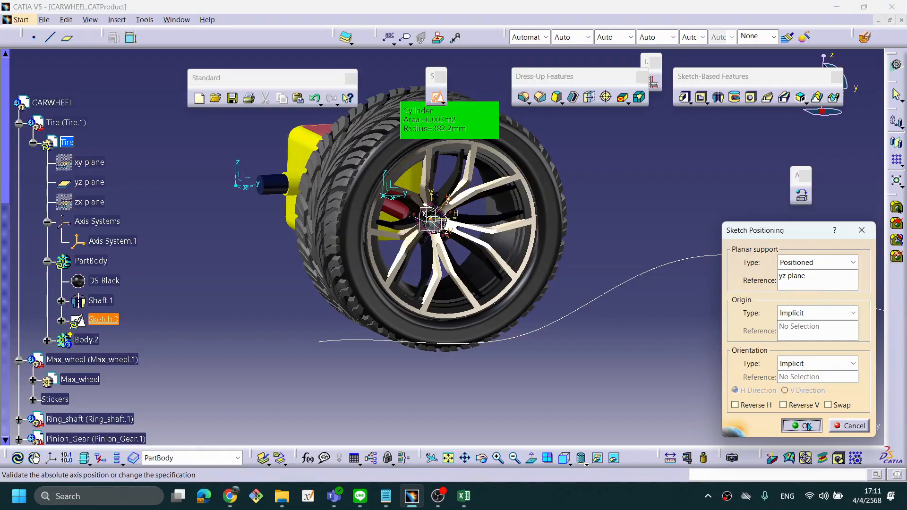
middle_drag(571, 272, 421, 304)
scroll(556, 334, up, 2)
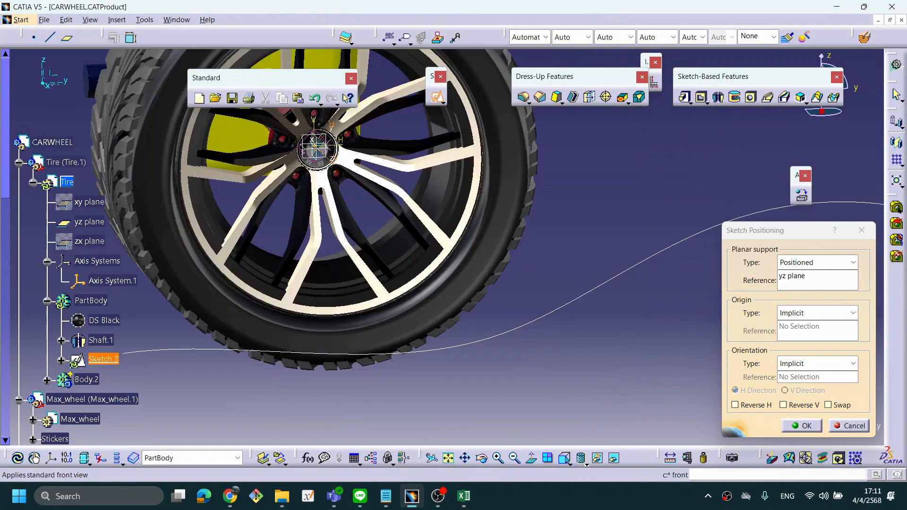
click(564, 458)
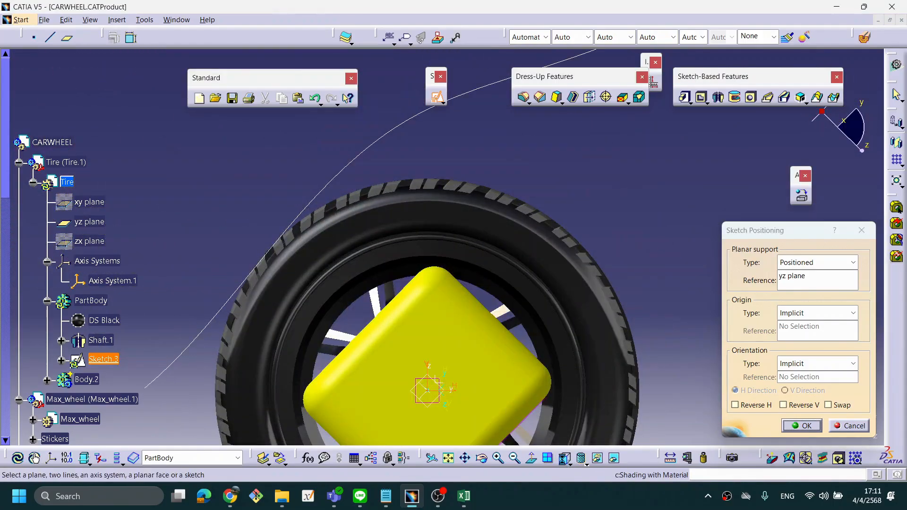
middle_drag(359, 347, 331, 312)
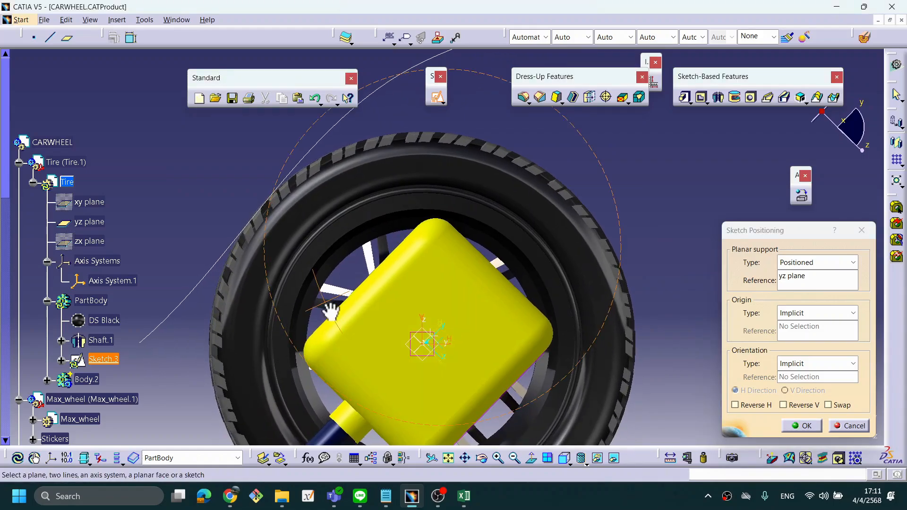
click(529, 459)
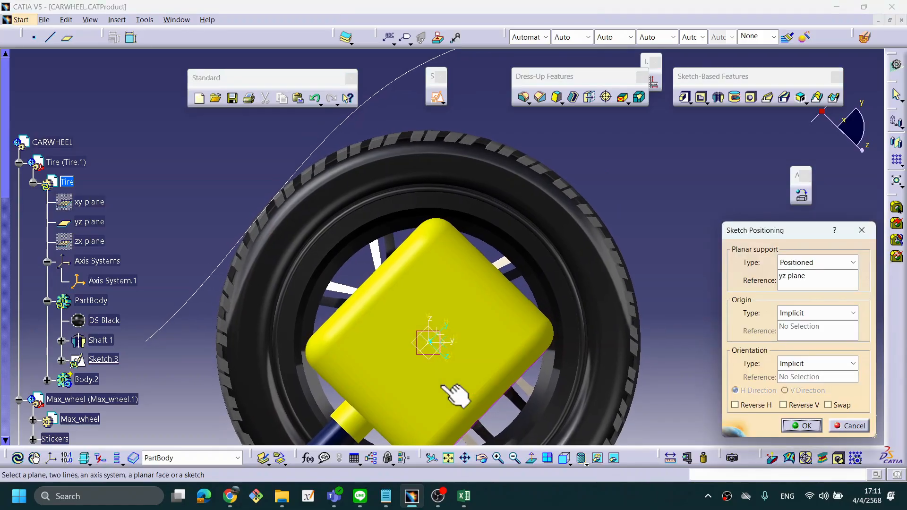
click(847, 428)
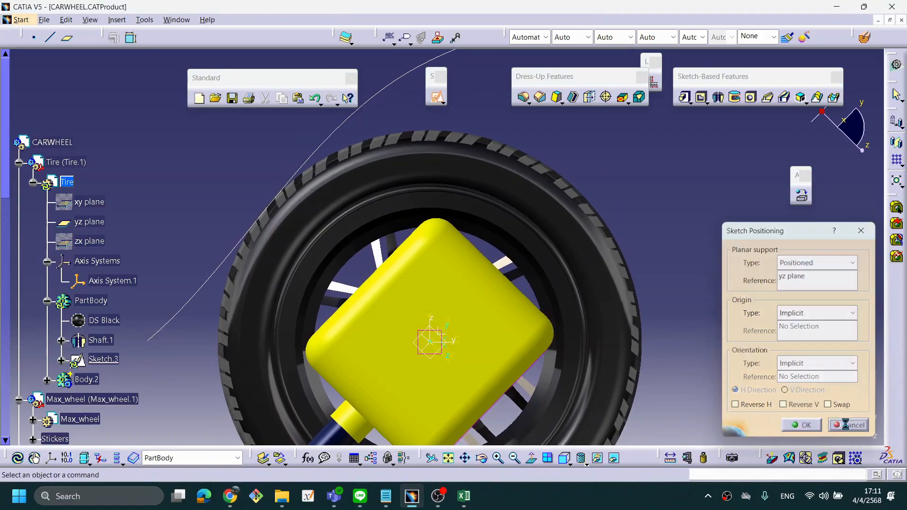
Step: Open a positioned sketch on the Tire part's yz plane, try reversing its axes, and leave the sketch without drawing anything
mouse_move(419, 354)
middle_down()
mouse_move(337, 329)
mouse_move(522, 313)
mouse_move(276, 348)
mouse_move(359, 297)
mouse_move(510, 231)
mouse_move(409, 385)
mouse_move(427, 366)
mouse_move(437, 381)
mouse_move(407, 397)
mouse_move(318, 271)
mouse_move(389, 249)
mouse_move(408, 319)
middle_up()
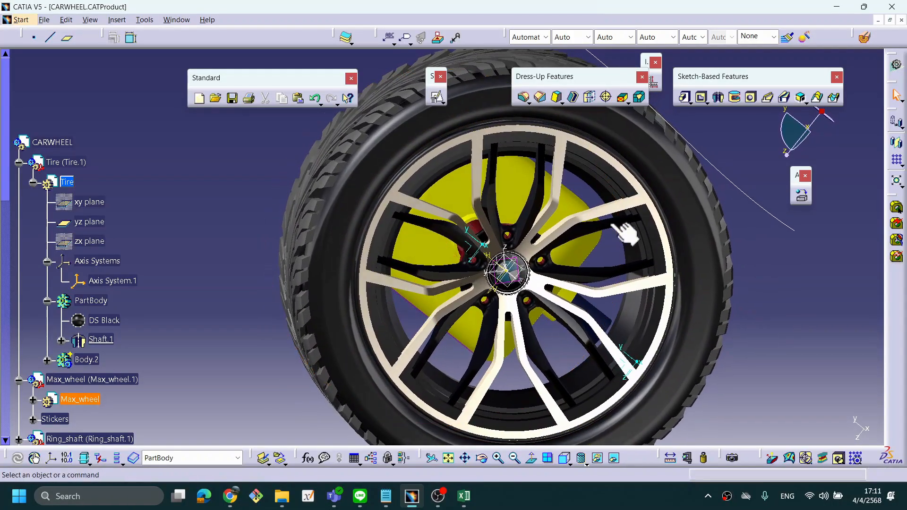
click(436, 98)
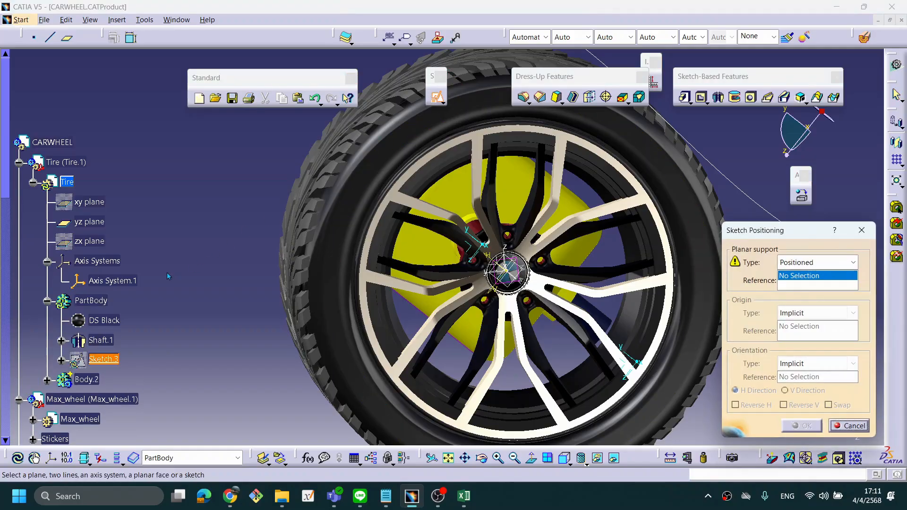
click(97, 223)
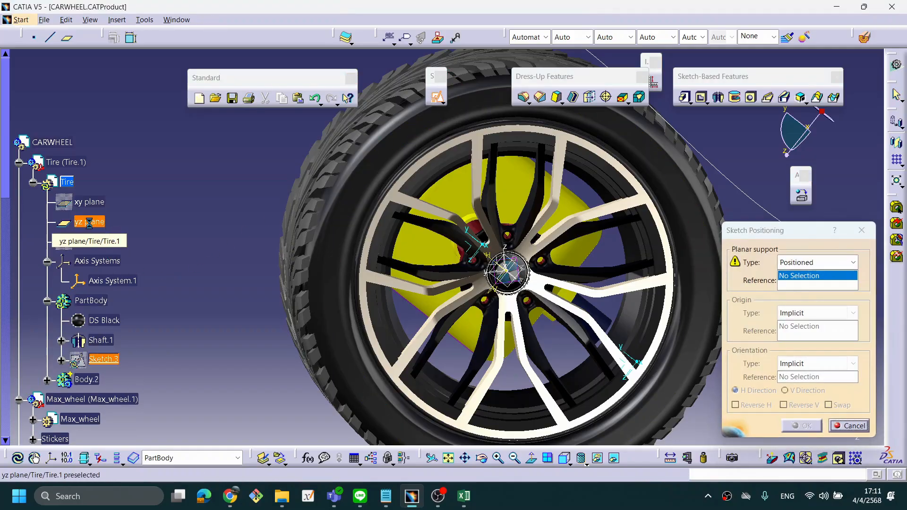
middle_drag(275, 281, 389, 287)
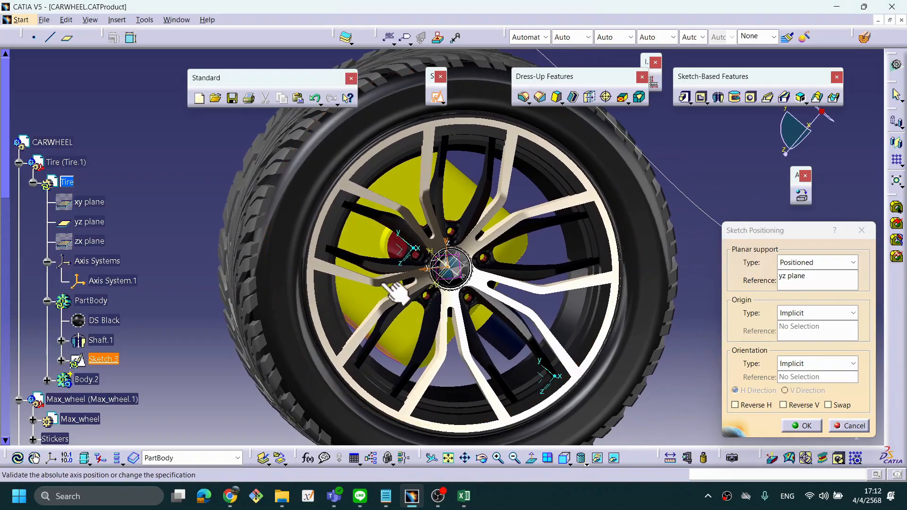
click(801, 405)
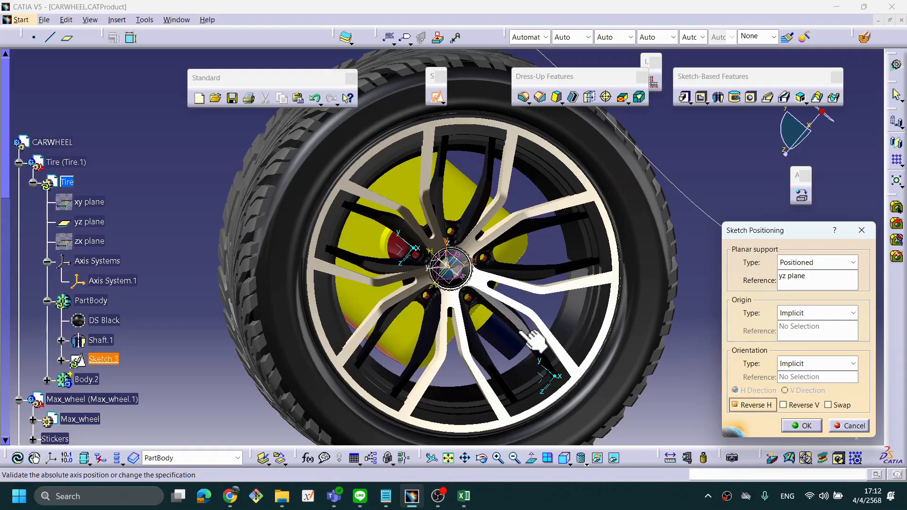
click(795, 426)
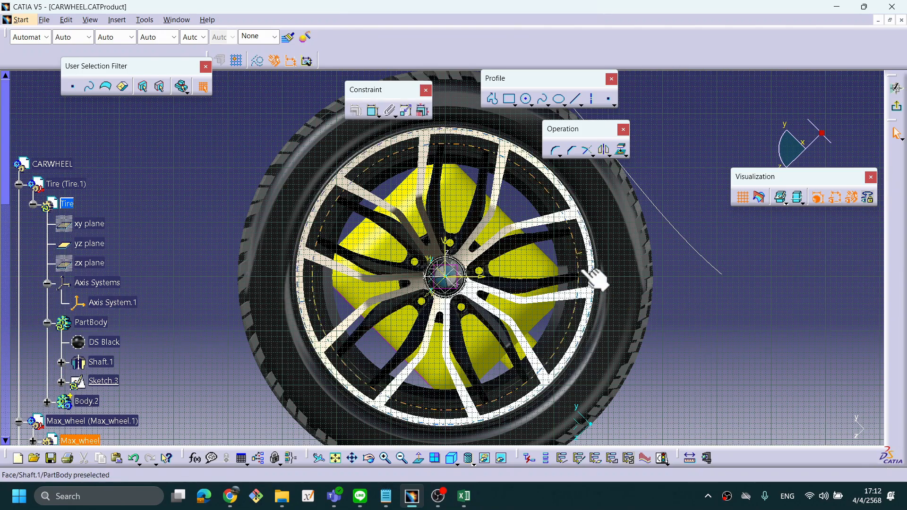
mouse_move(584, 273)
middle_down()
mouse_move(588, 301)
mouse_move(548, 290)
mouse_move(550, 314)
mouse_move(598, 302)
middle_up()
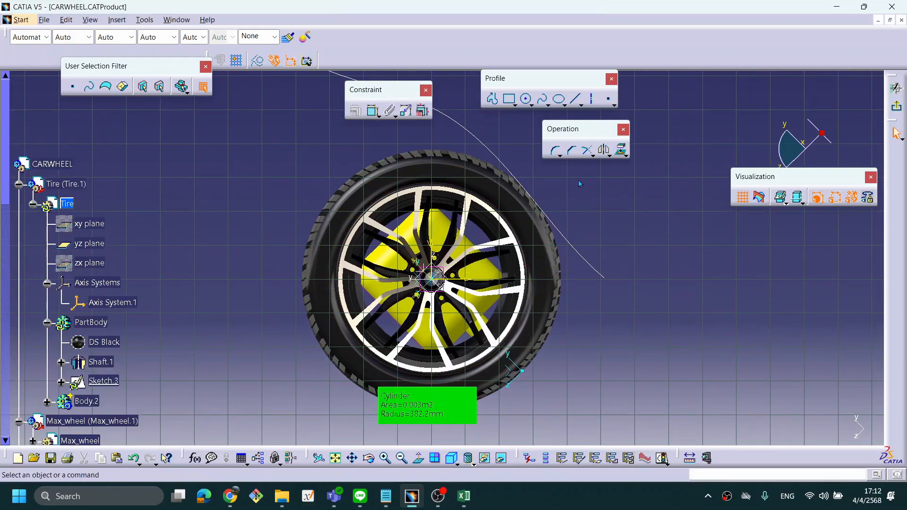
middle_drag(551, 284, 551, 265)
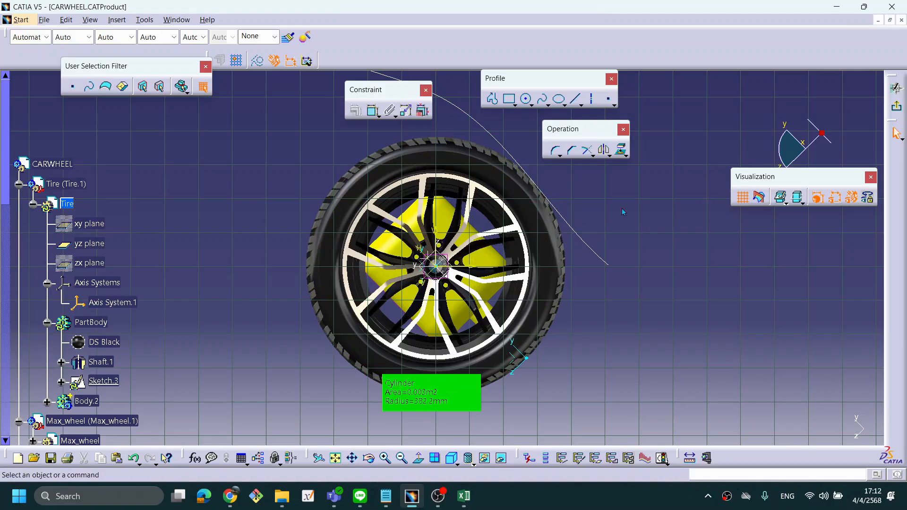
click(896, 109)
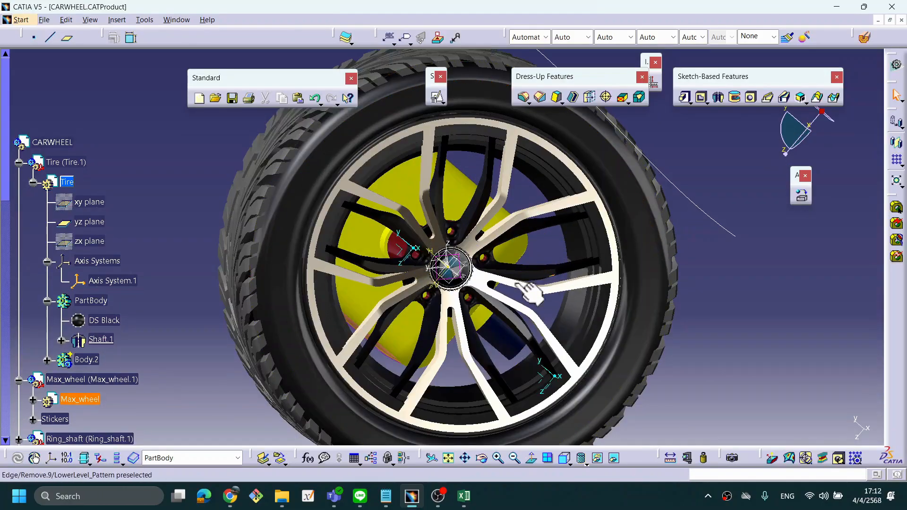
middle_drag(413, 309, 509, 287)
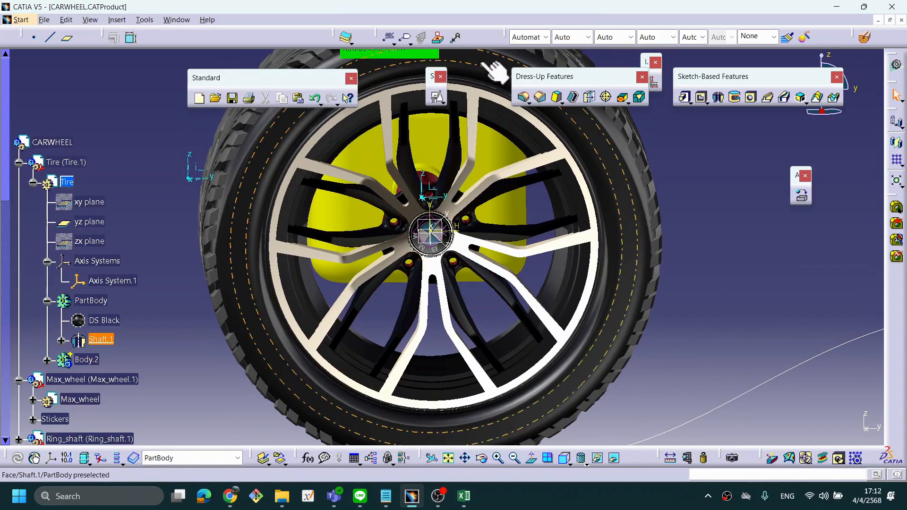
Step: Open a positioned sketch on the Tire part's yz plane with implicit origin and orientation and the Swap option enabled
click(437, 97)
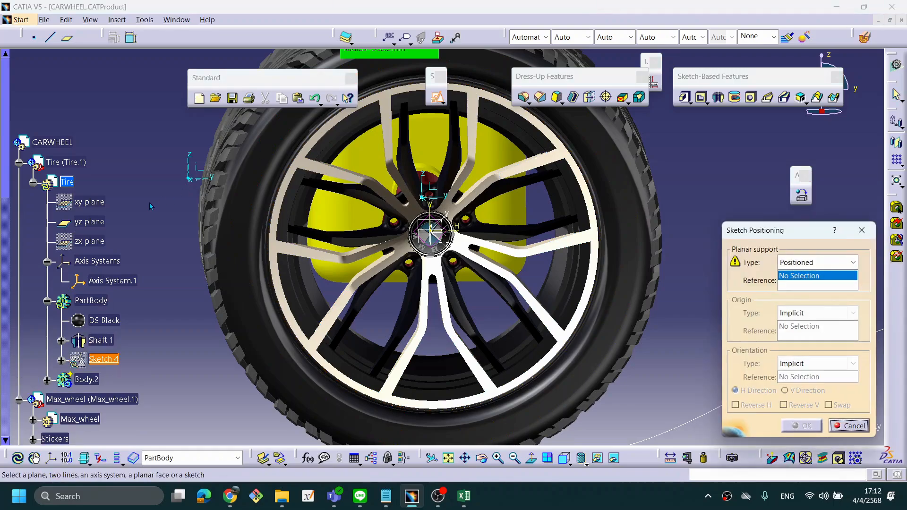
click(99, 222)
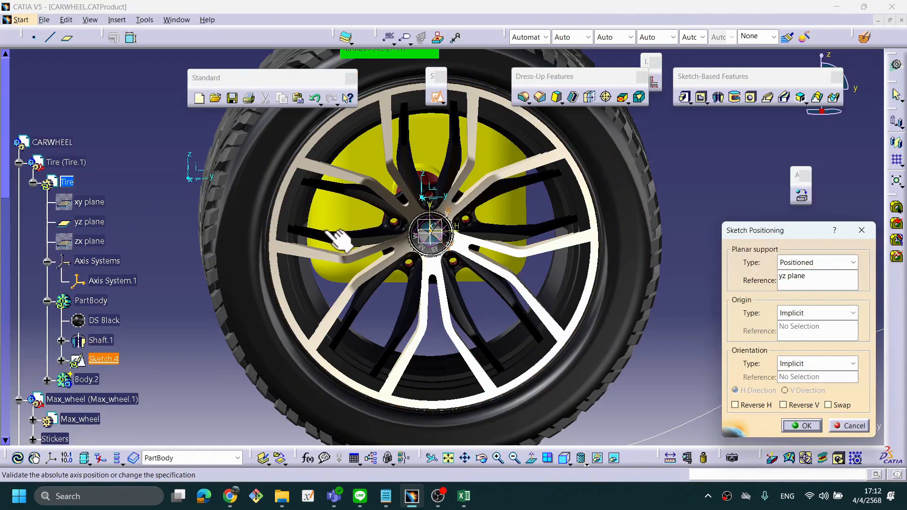
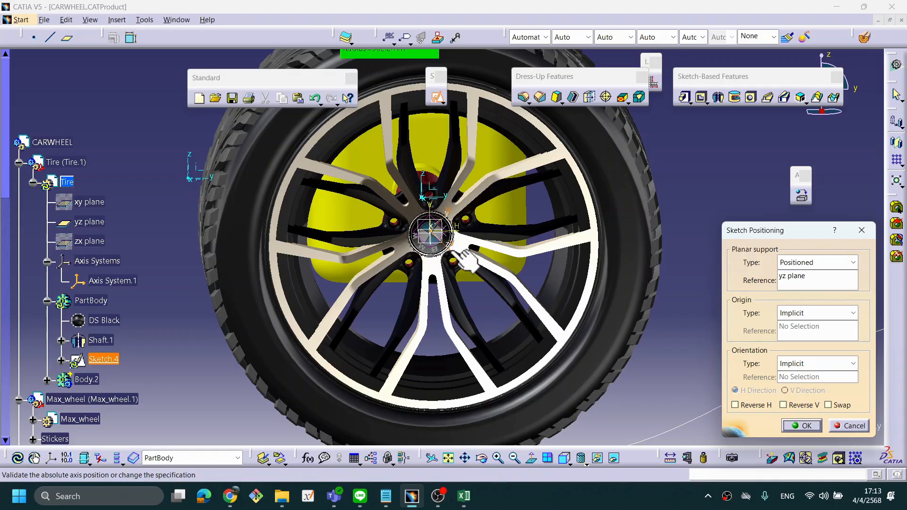
click(832, 371)
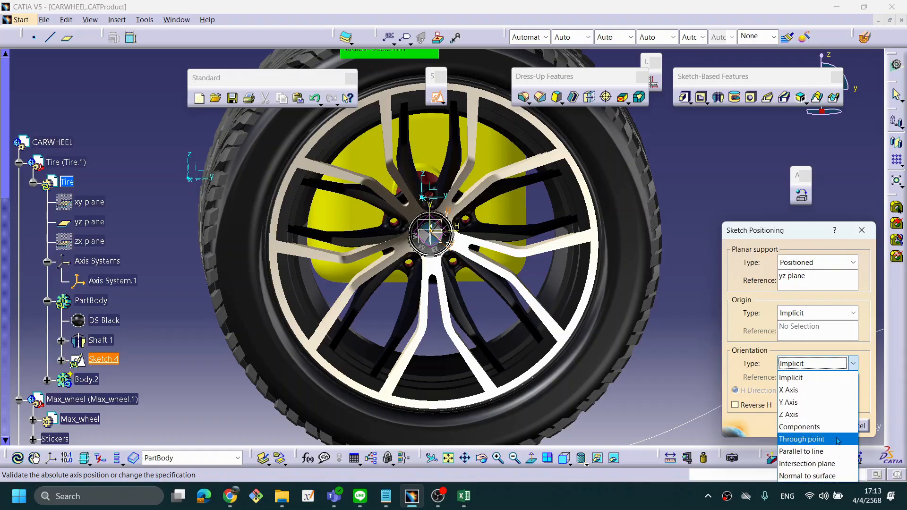
click(781, 230)
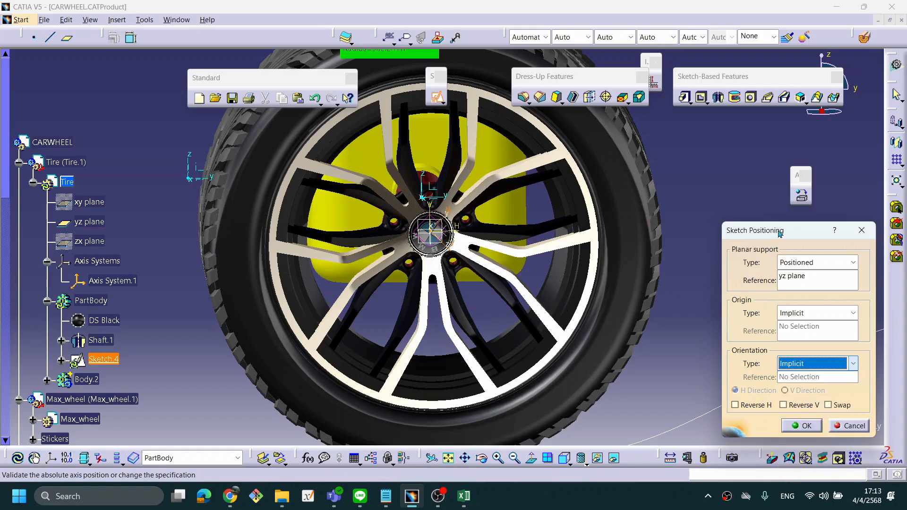
drag(769, 231, 757, 226)
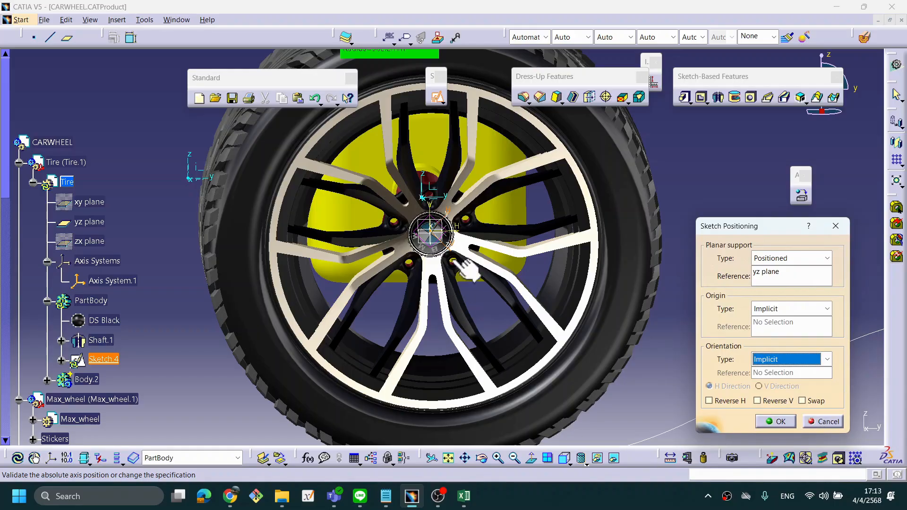
middle_drag(485, 328, 519, 324)
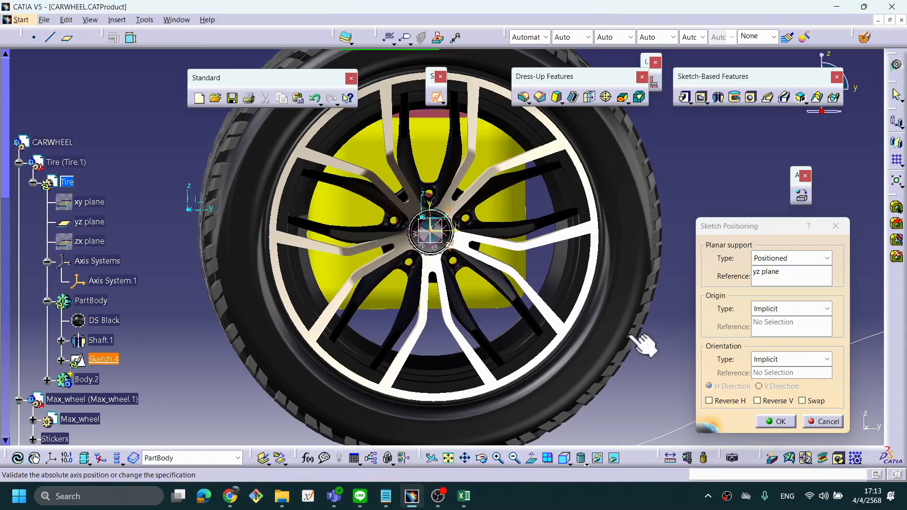
mouse_move(636, 336)
middle_down()
mouse_move(615, 293)
mouse_move(624, 354)
mouse_move(630, 326)
mouse_move(635, 347)
mouse_move(645, 340)
middle_up()
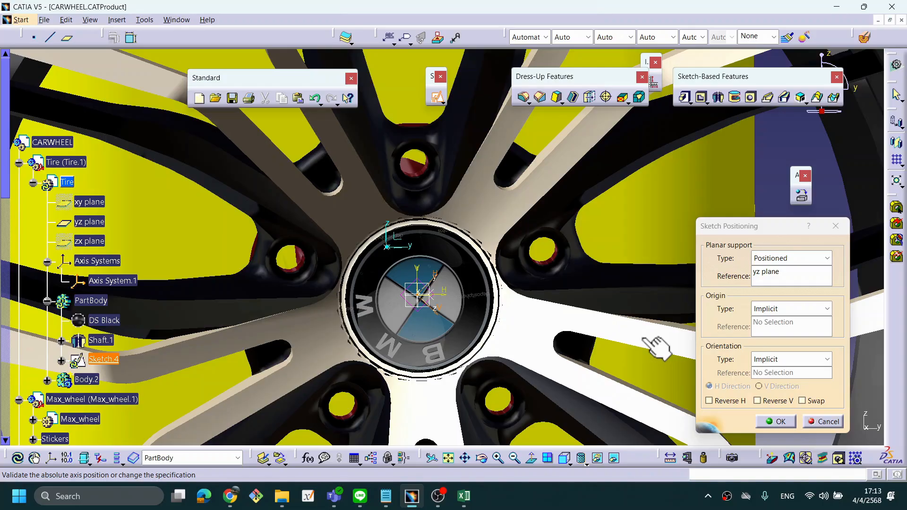
click(801, 404)
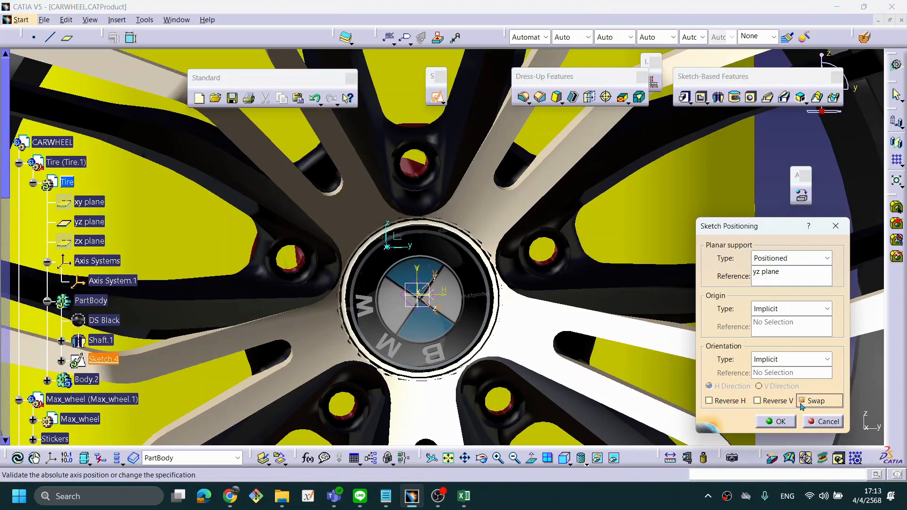
click(775, 422)
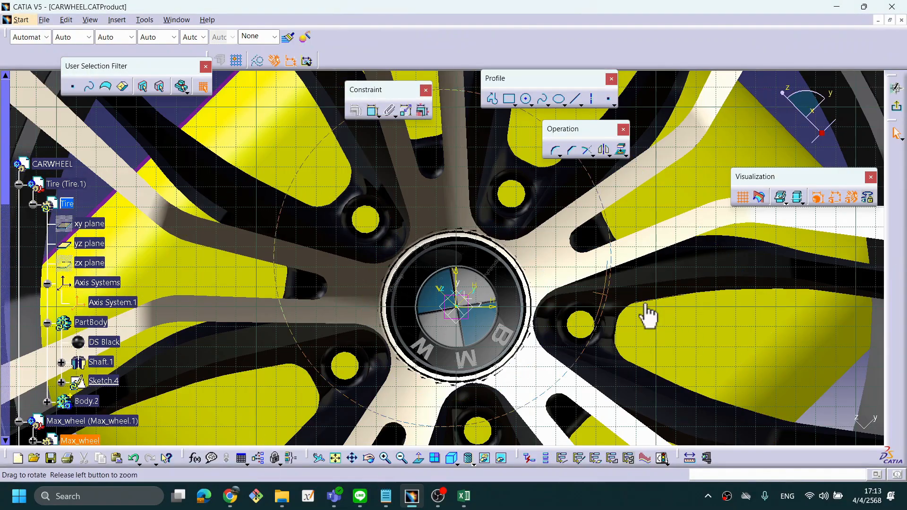
Step: Draw a circle with a radius of about 402 mm around the wheel, centred on the sketch origin
mouse_move(648, 316)
middle_down()
mouse_move(670, 405)
mouse_move(650, 376)
mouse_move(661, 406)
middle_up()
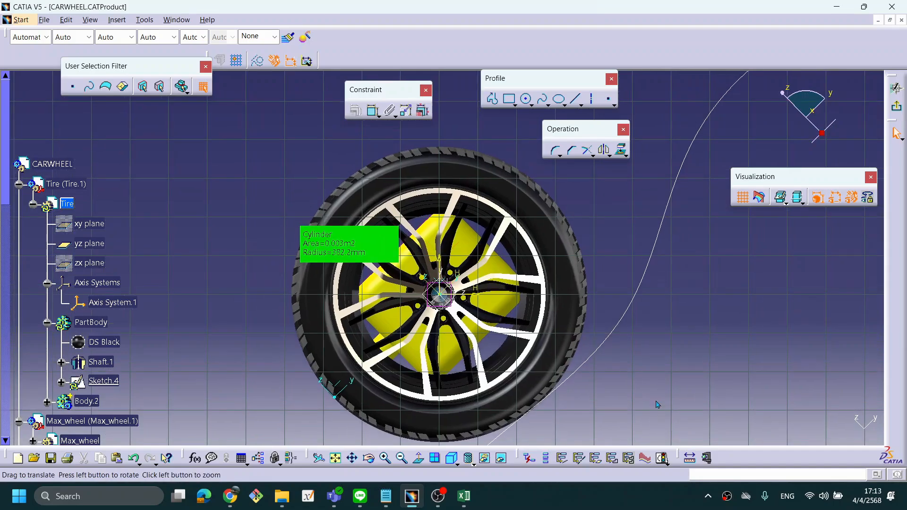
click(526, 100)
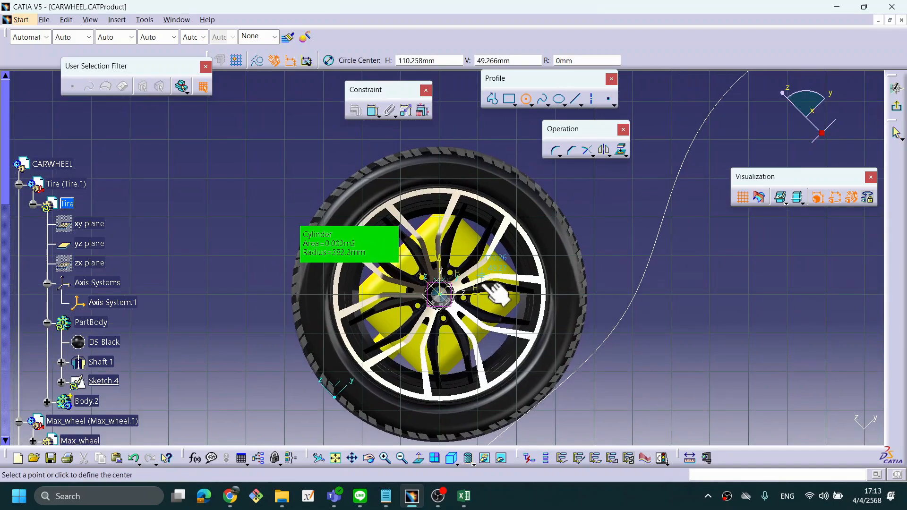
click(440, 294)
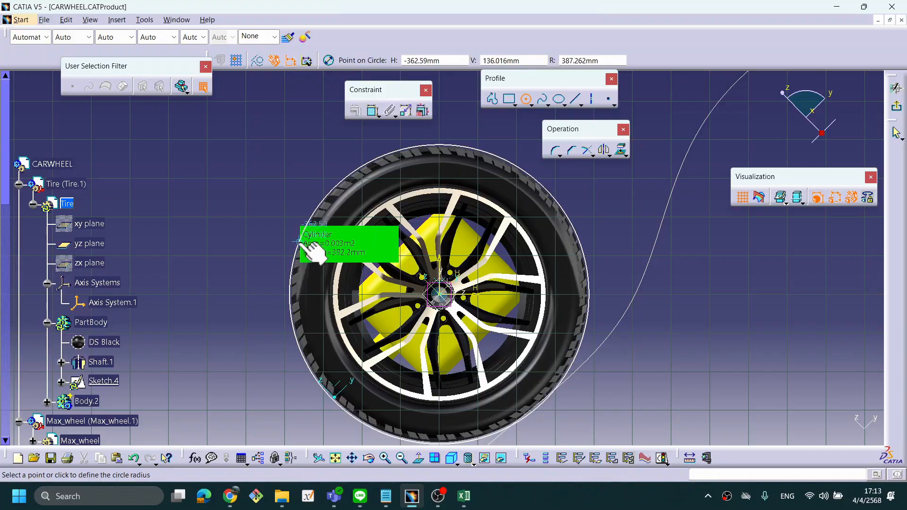
click(519, 162)
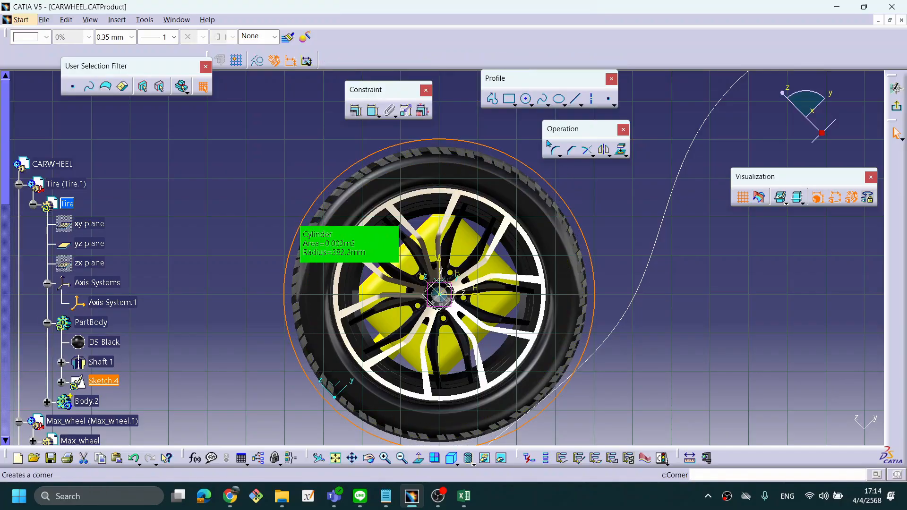
Step: Dimension the circle's radius, set it to 382.2 mm, and exit the sketch
click(373, 110)
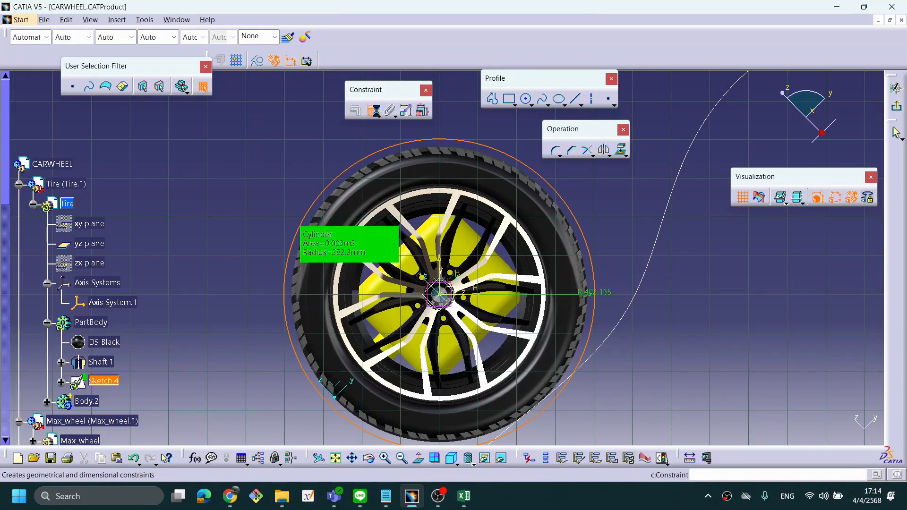
double_click(611, 186)
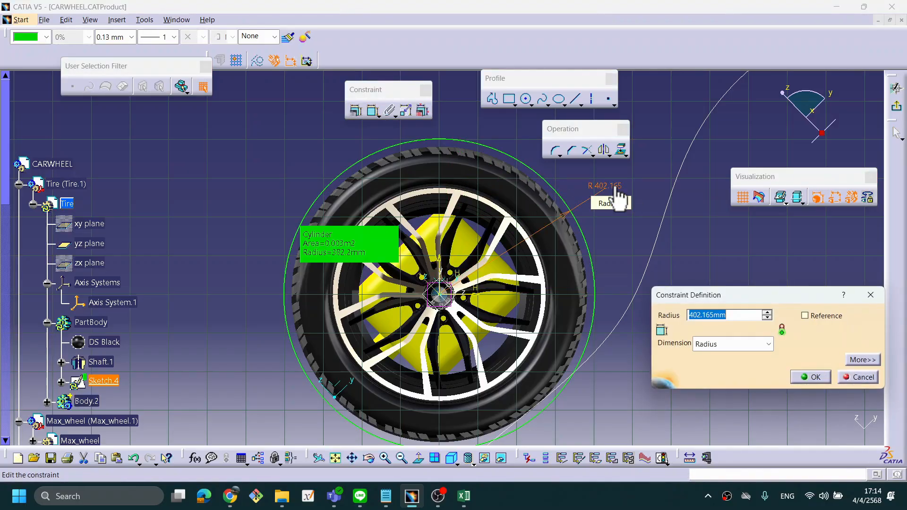
text(382.2)
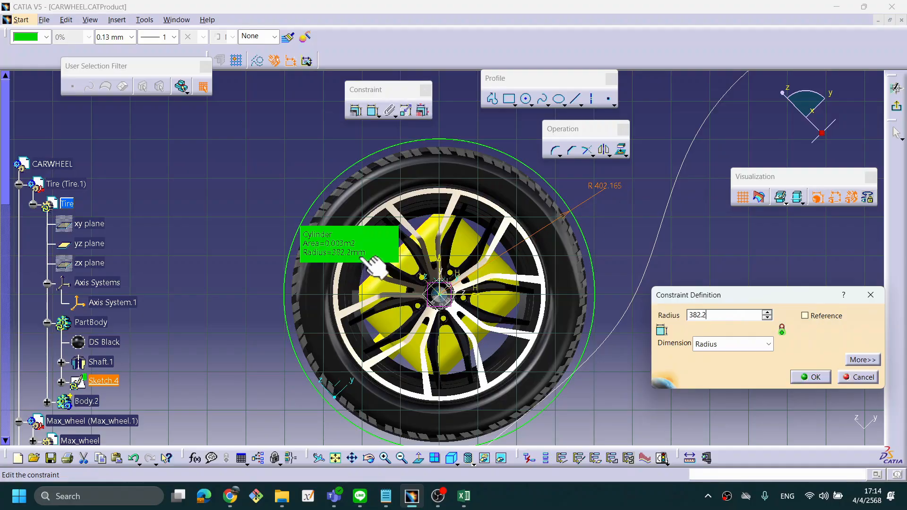
click(811, 374)
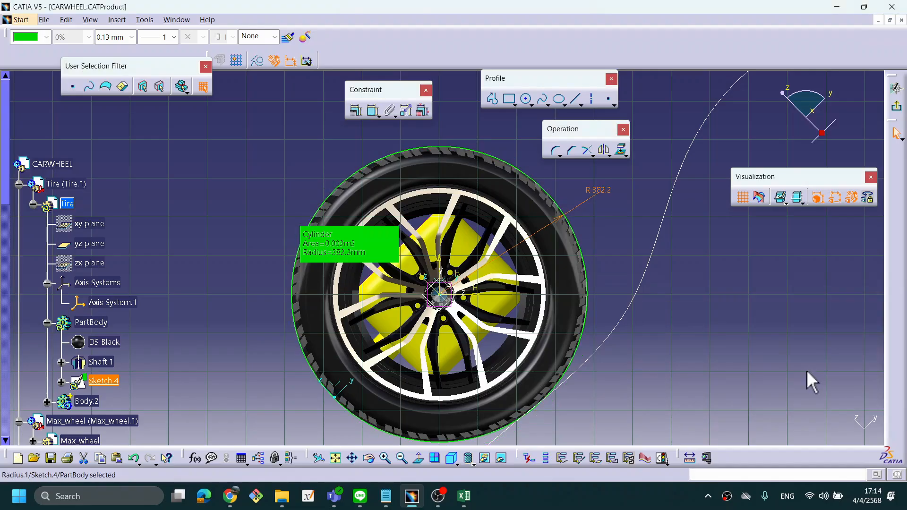
click(770, 284)
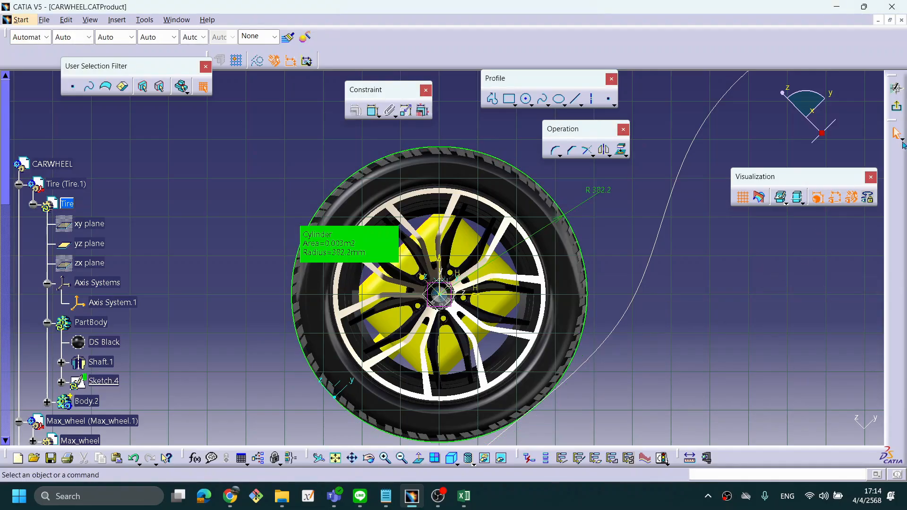
click(896, 87)
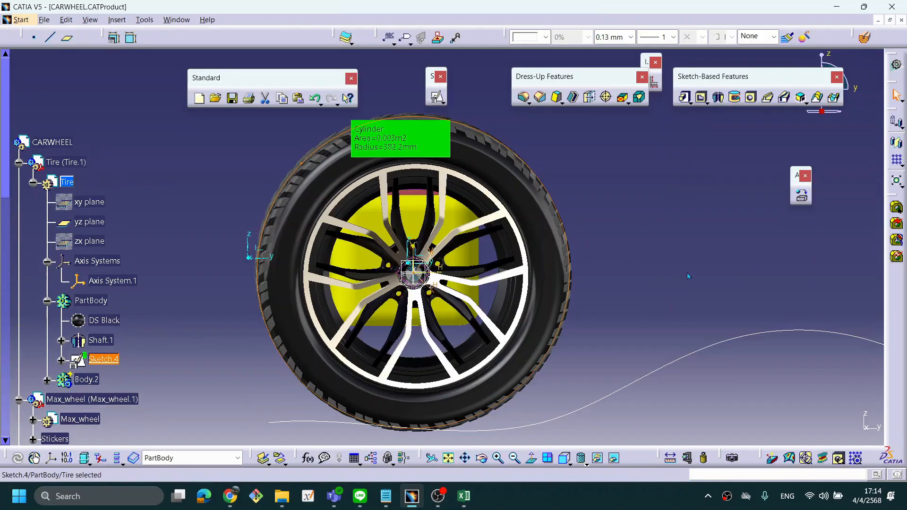
Step: Activate the top-level CARWHEEL product for kinematics work and bring its Mechanisms branch into view in the tree
middle_drag(674, 271, 522, 291)
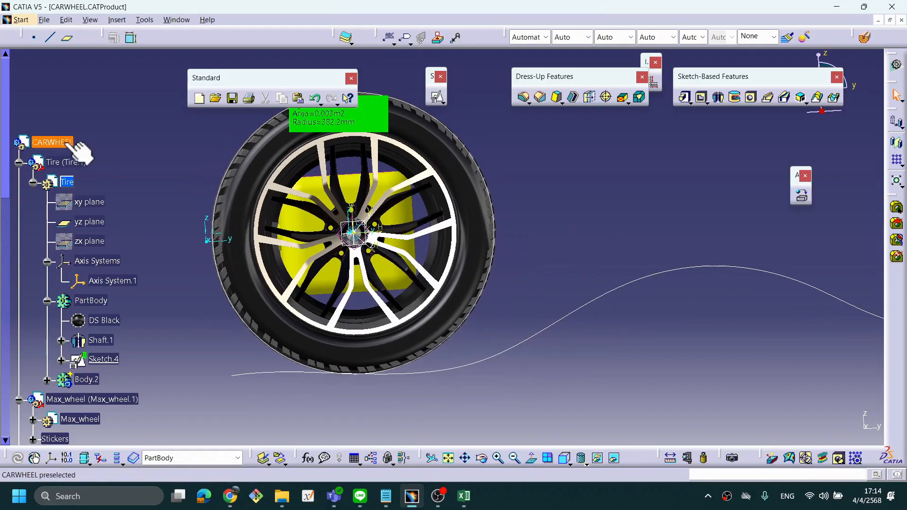
double_click(52, 142)
scroll(112, 194, down, 10)
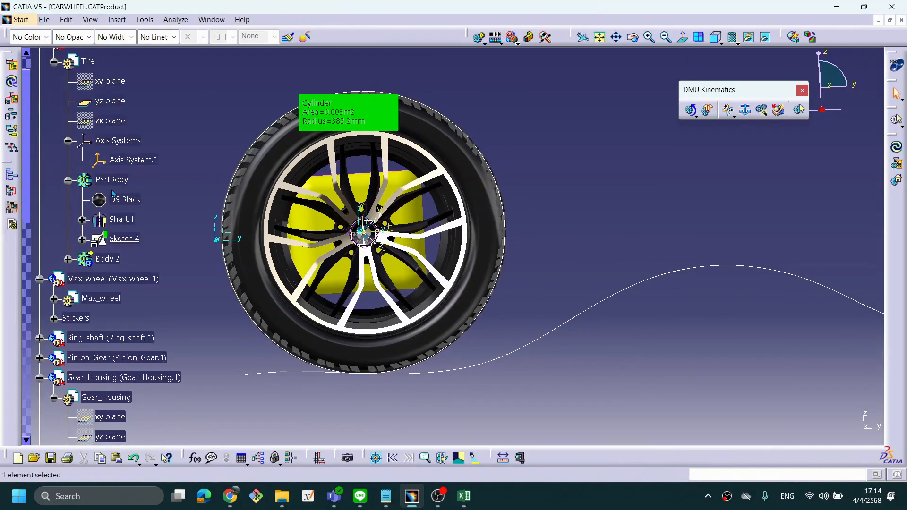
scroll(114, 193, down, 15)
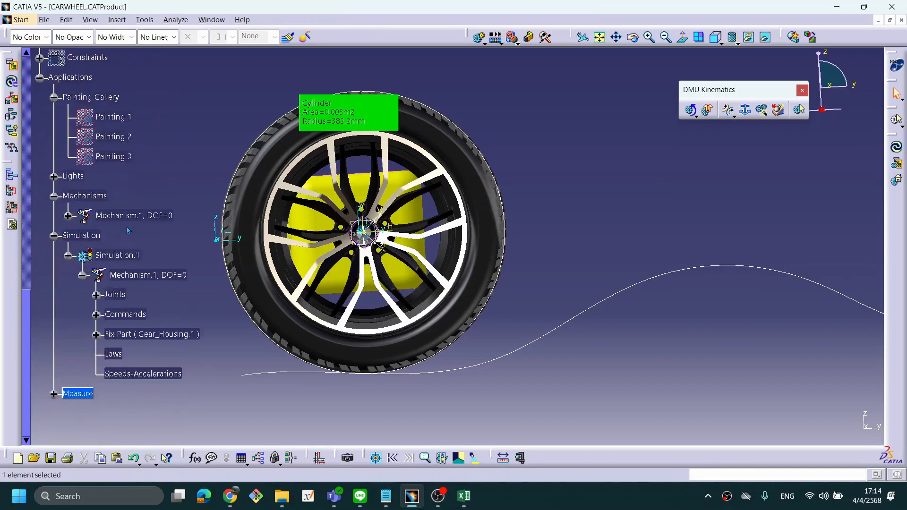
mouse_move(144, 294)
middle_down()
mouse_move(152, 304)
mouse_move(157, 295)
middle_up()
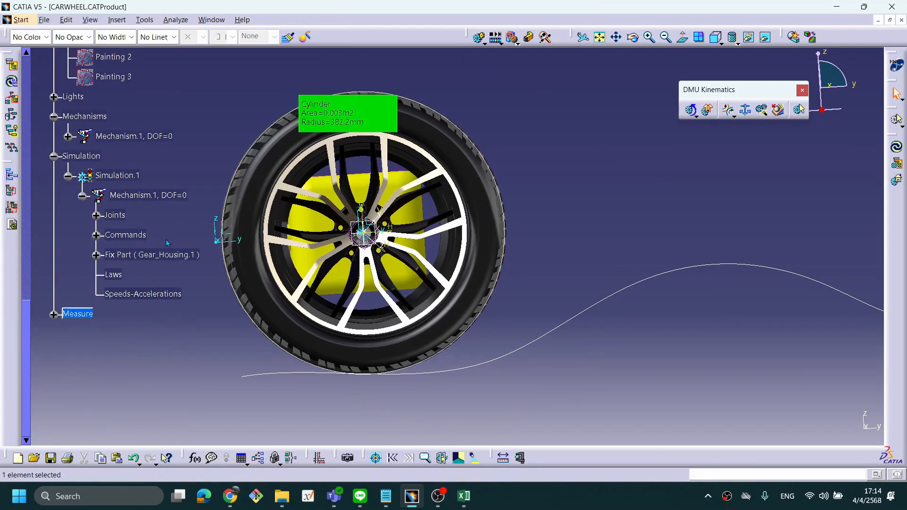
scroll(165, 240, up, 4)
click(596, 182)
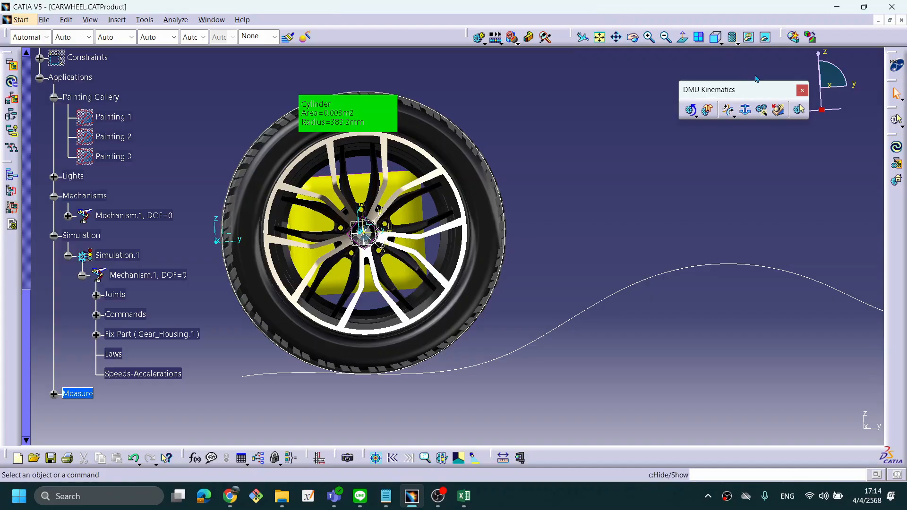
Step: Start a Roll Curve joint and create a new mechanism for it, keeping the default mechanism name
drag(747, 90, 631, 70)
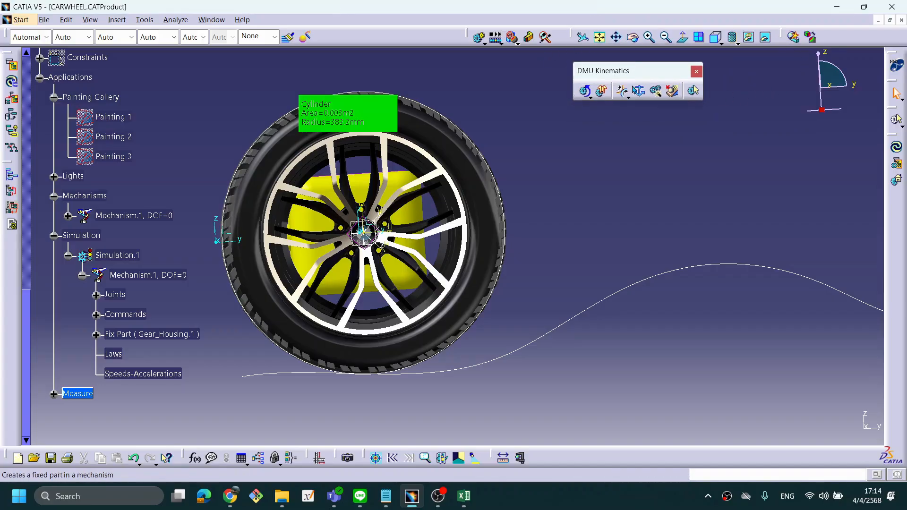
click(622, 92)
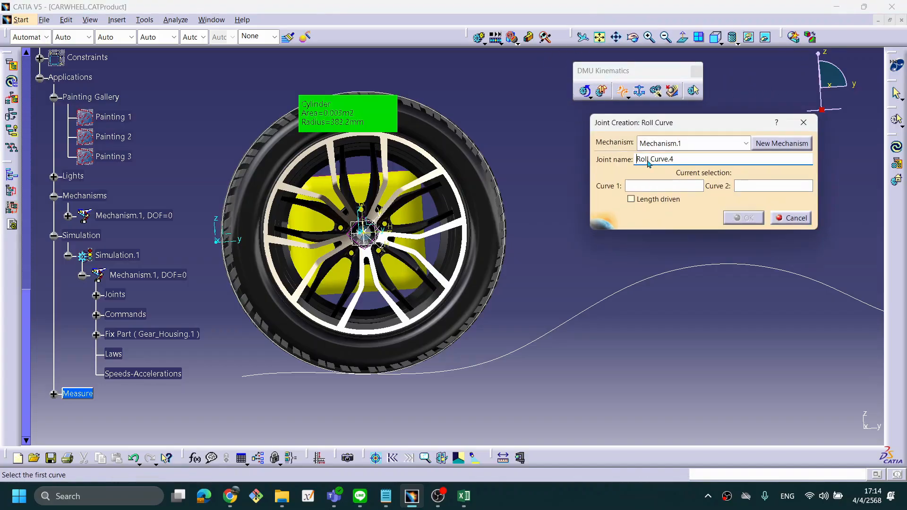
click(769, 148)
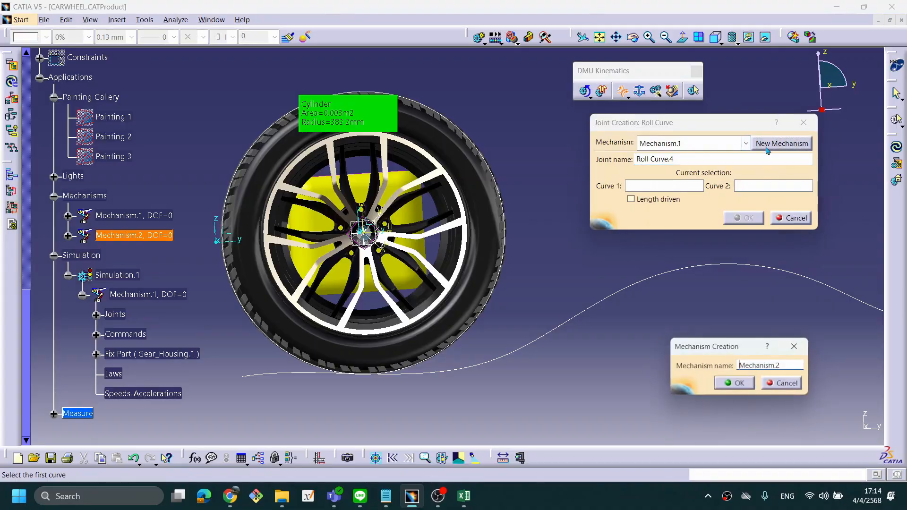
click(737, 383)
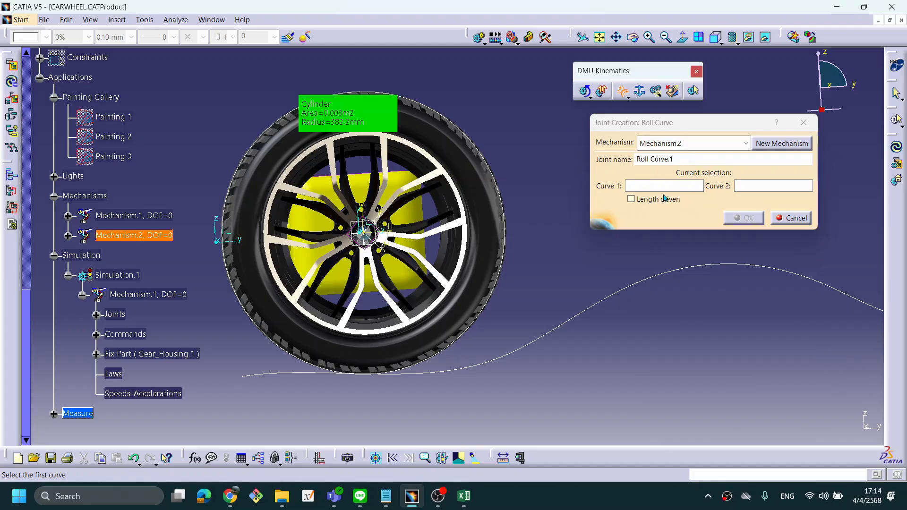
Step: Create the Roll Curve joint between the Tire's circle sketch and the Road's wavy curve, with its length driven
click(490, 163)
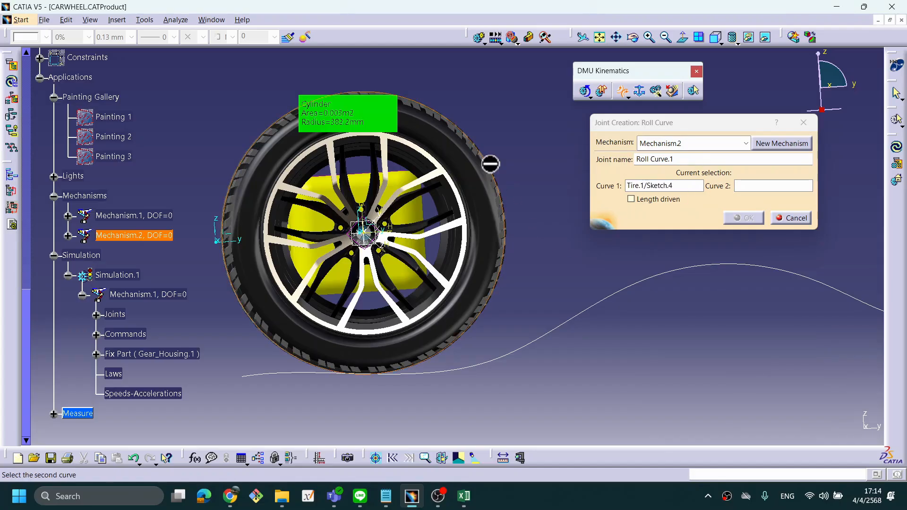
click(497, 362)
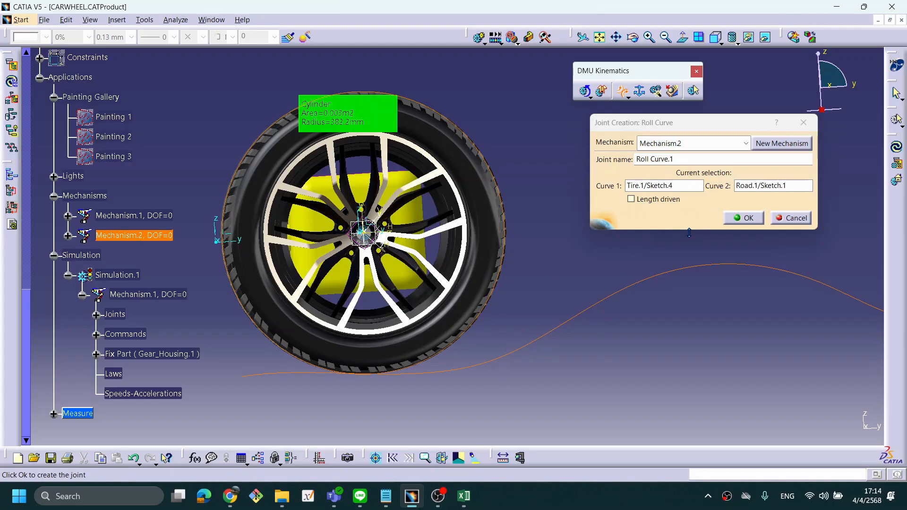
middle_drag(466, 226, 503, 229)
click(635, 201)
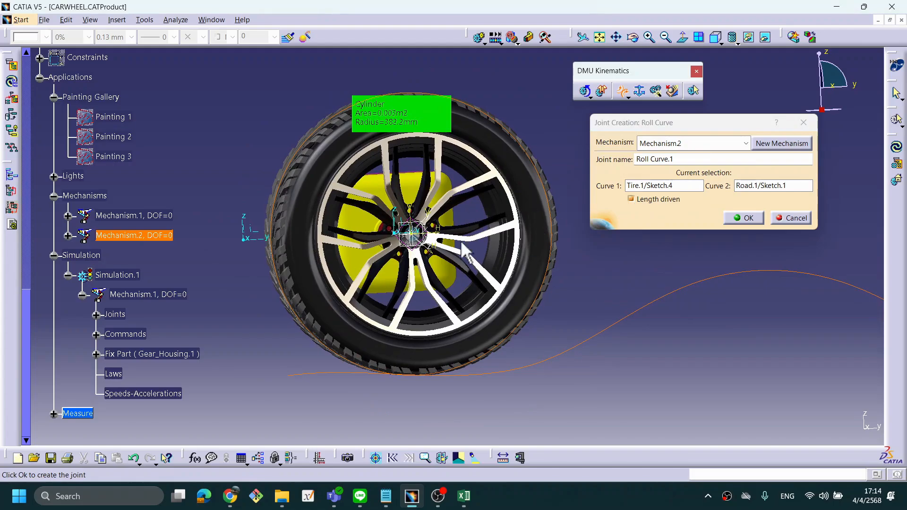
middle_drag(343, 198, 269, 168)
middle_drag(486, 240, 448, 284)
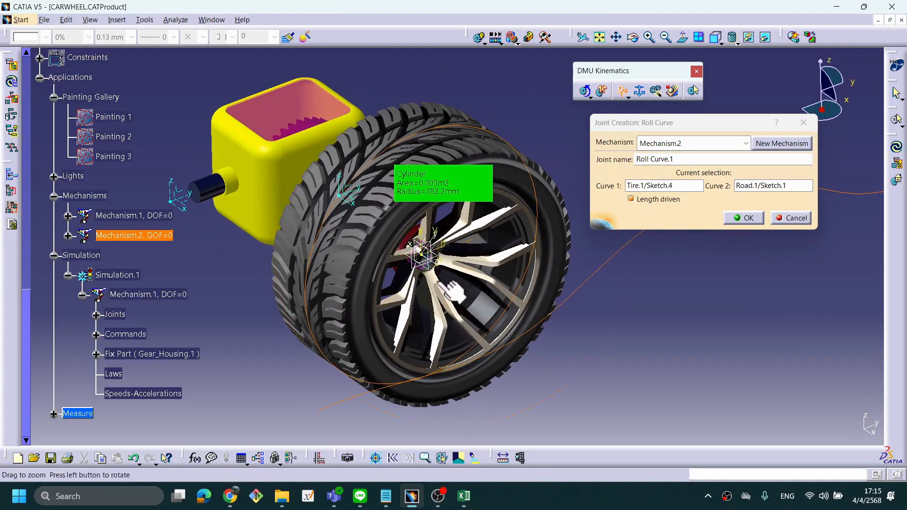
middle_drag(361, 142, 356, 186)
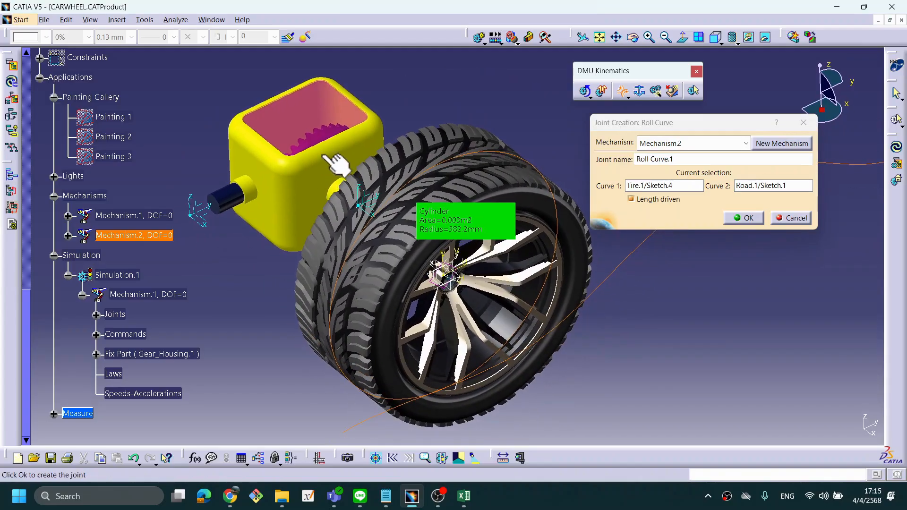
middle_drag(352, 238, 366, 225)
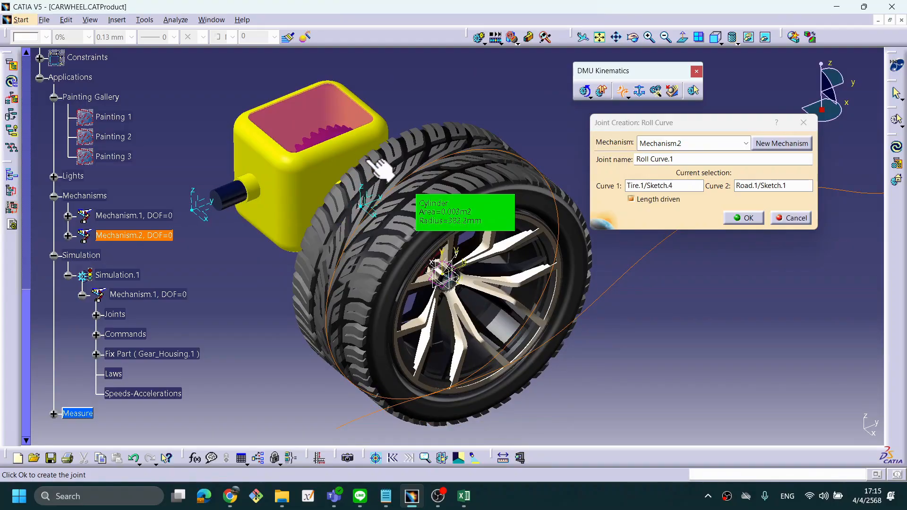
middle_drag(375, 186, 444, 318)
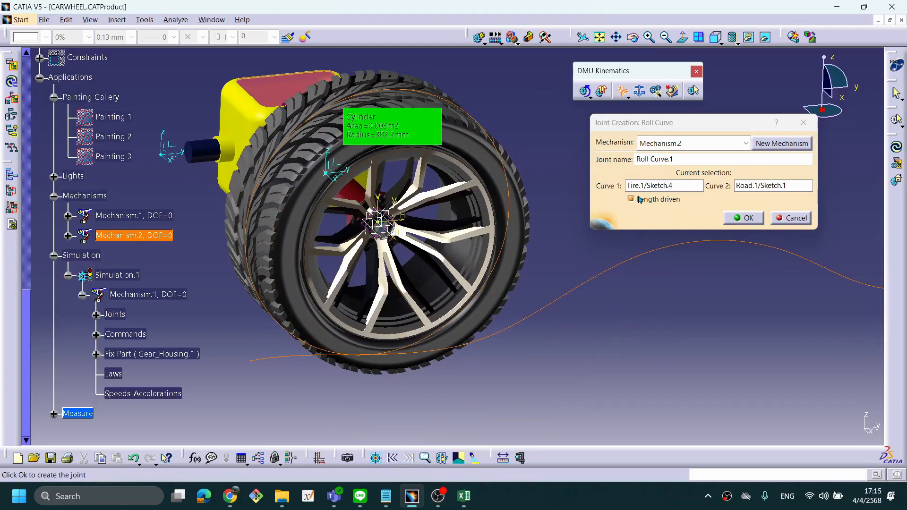
click(740, 219)
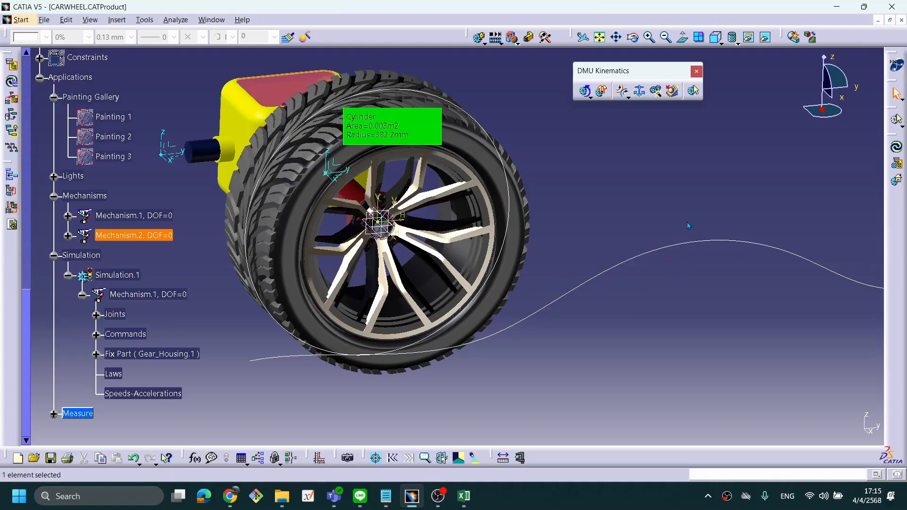
Step: Collapse the Simulation branch and expand Mechanism.2 in the tree to inspect its joints
middle_drag(564, 277, 562, 264)
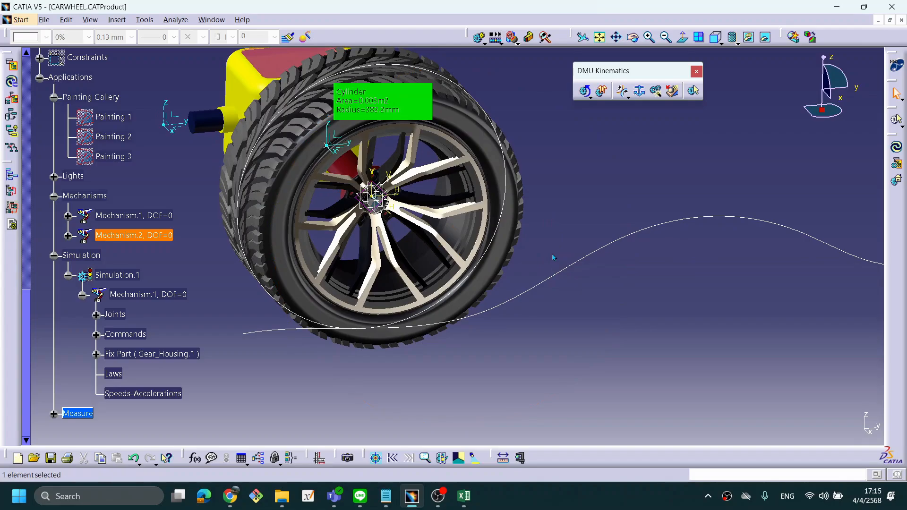
scroll(172, 280, down, 2)
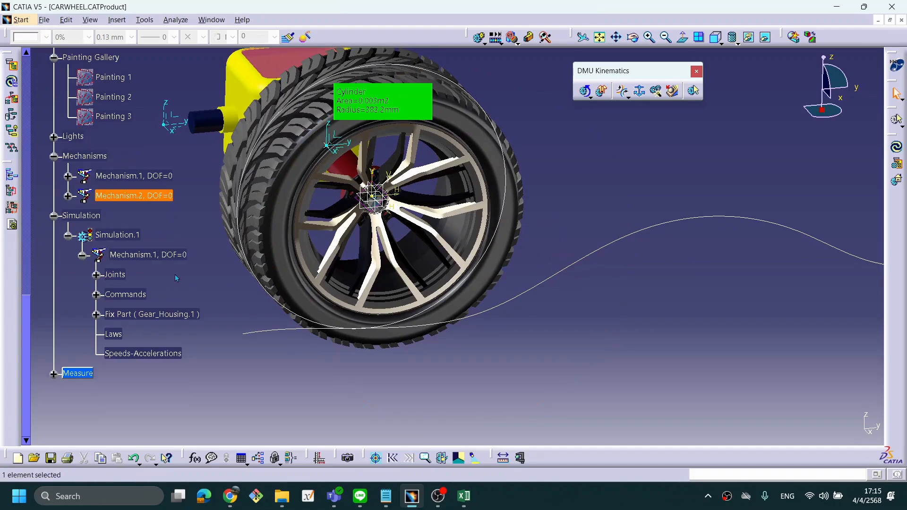
click(95, 274)
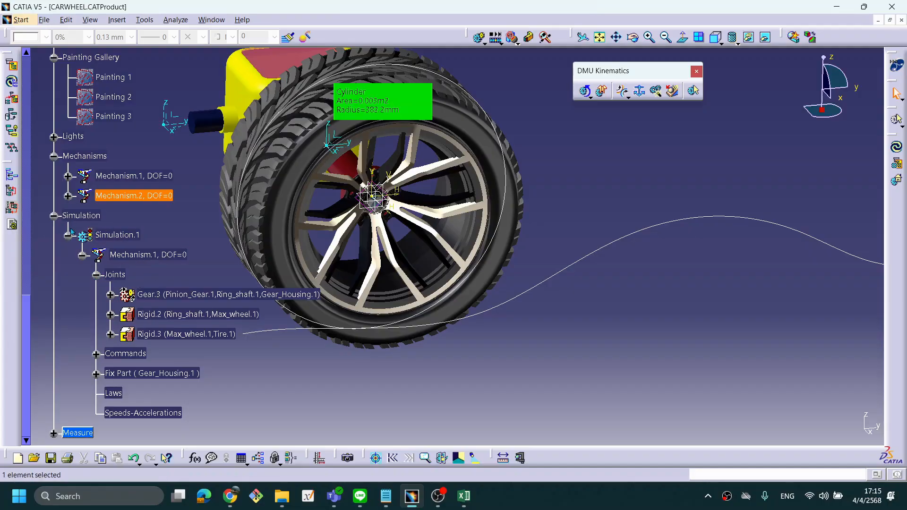
click(54, 215)
click(68, 195)
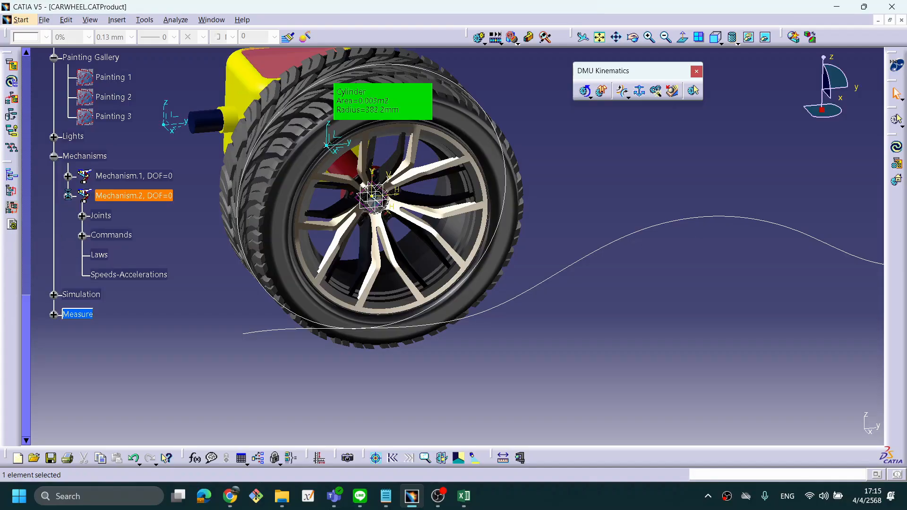
click(82, 215)
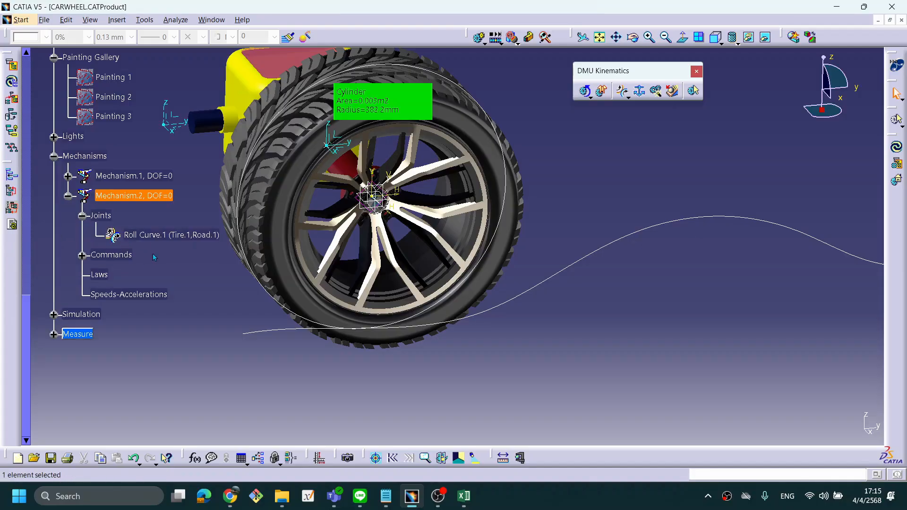
click(168, 283)
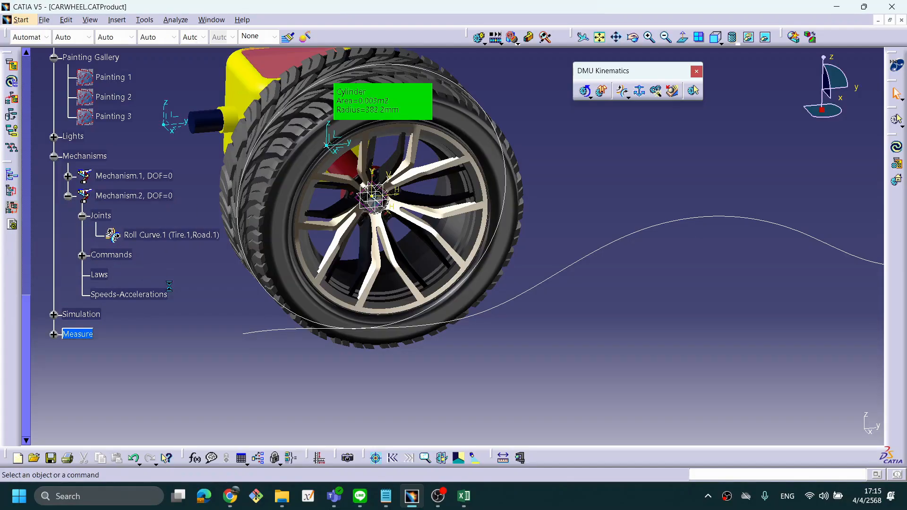
Step: Define the Road as the fixed part of Mechanism.2
click(641, 93)
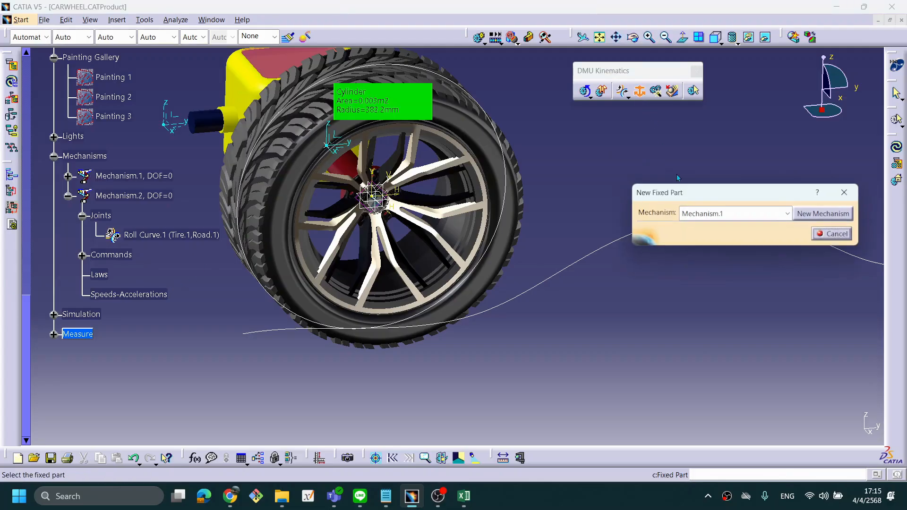
drag(697, 197, 690, 142)
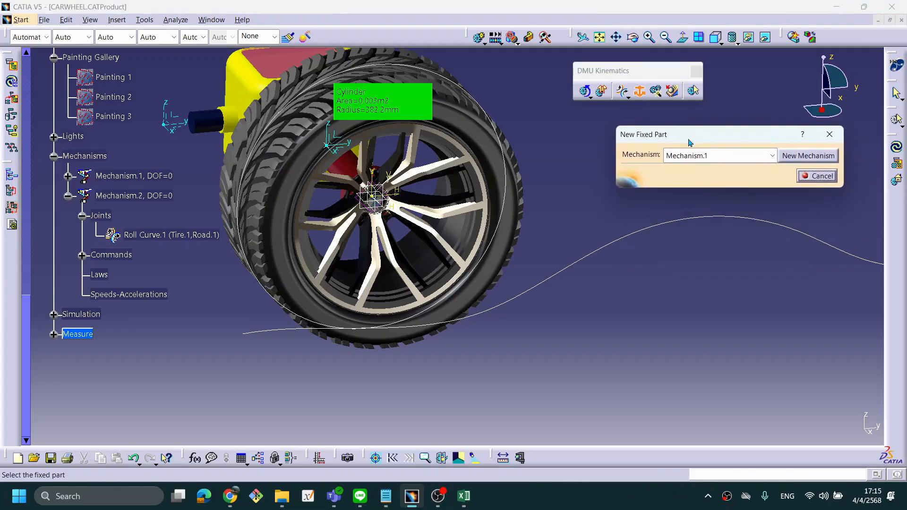
click(772, 157)
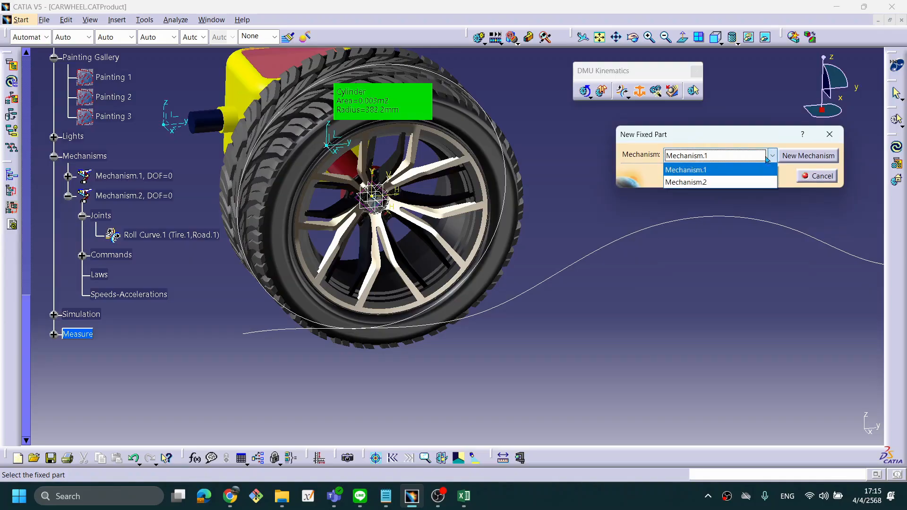
click(702, 179)
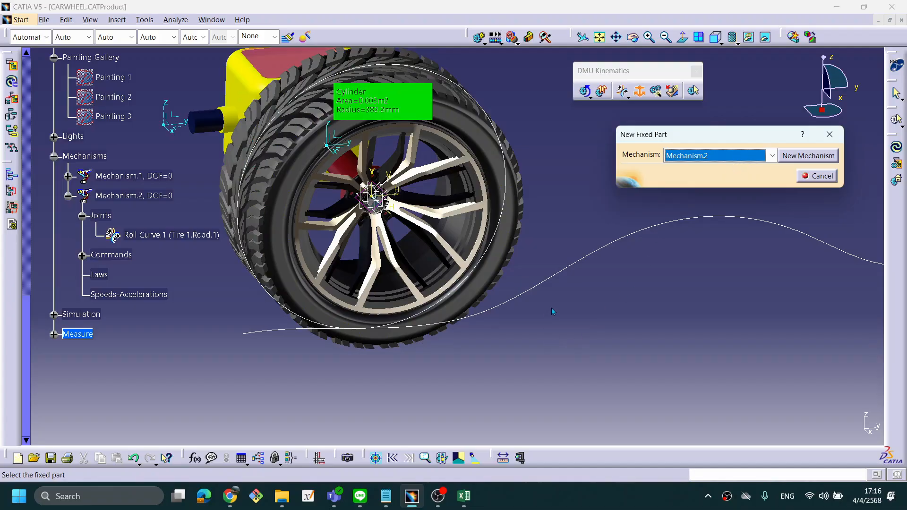
click(553, 282)
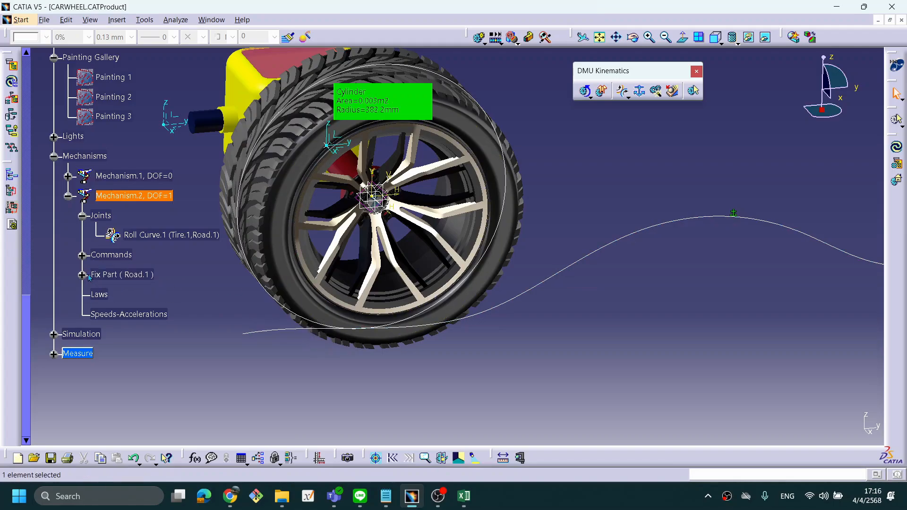
Step: Expand the Fix Part and Commands branches of Mechanism.2 to inspect their contents
click(82, 274)
middle_drag(543, 299, 539, 312)
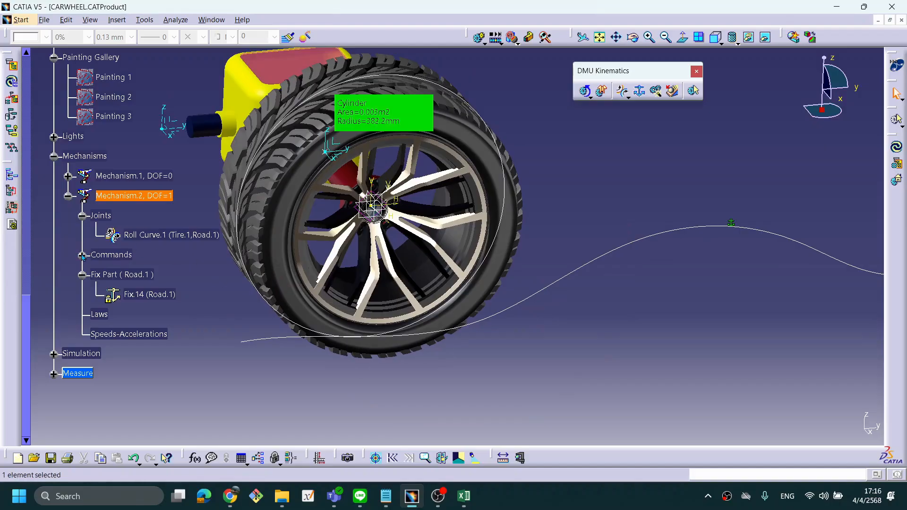
click(82, 255)
middle_drag(287, 275, 335, 278)
double_click(171, 196)
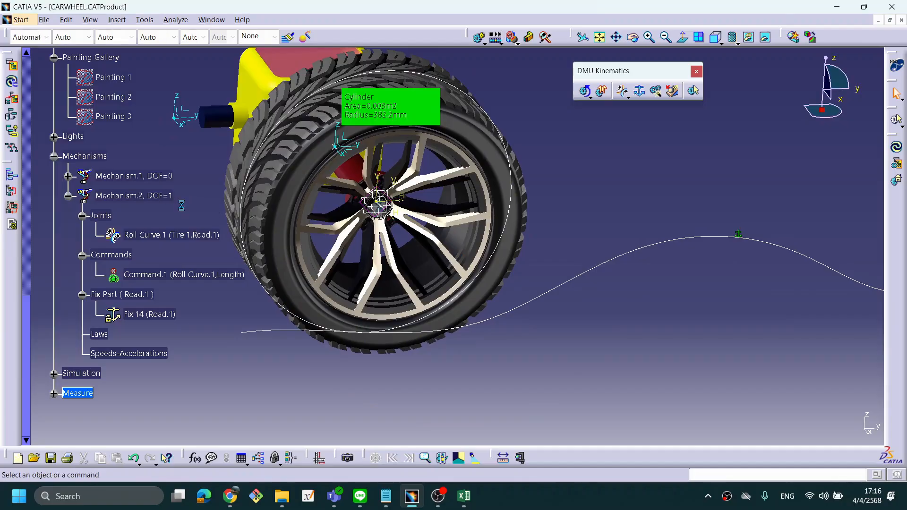
Step: Examine from several sides how the Tire's rolling circle lies relative to the Road's curve and the gear housing
middle_drag(239, 233, 272, 241)
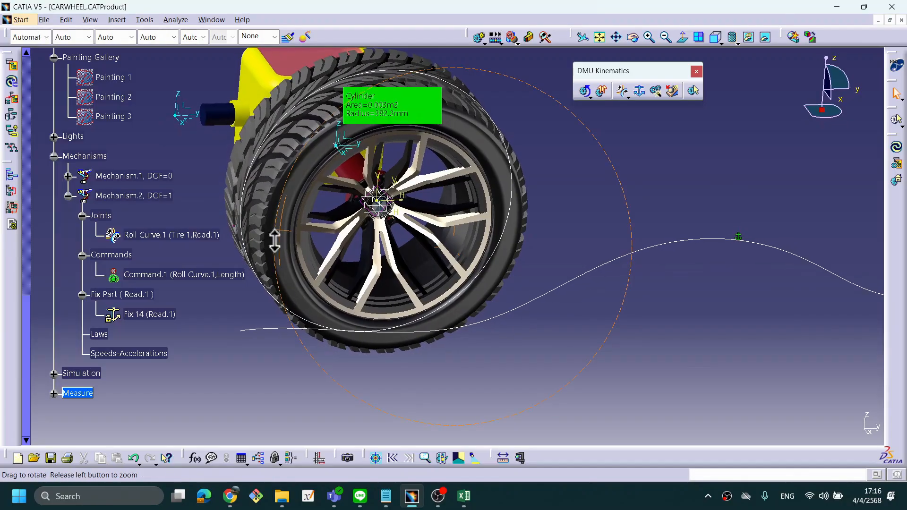
middle_drag(308, 274, 354, 284)
middle_drag(254, 231, 416, 275)
middle_drag(379, 230, 381, 242)
middle_drag(503, 281, 419, 254)
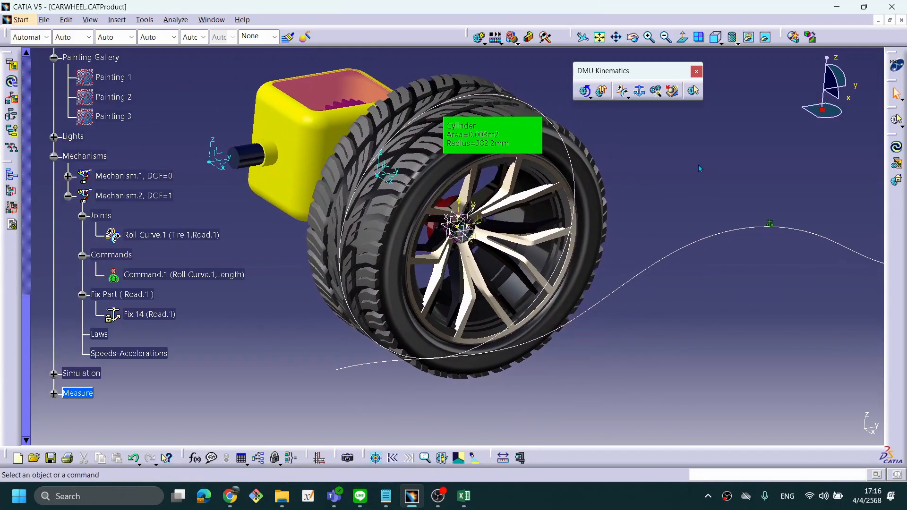
middle_drag(501, 246, 586, 240)
middle_drag(354, 333, 345, 253)
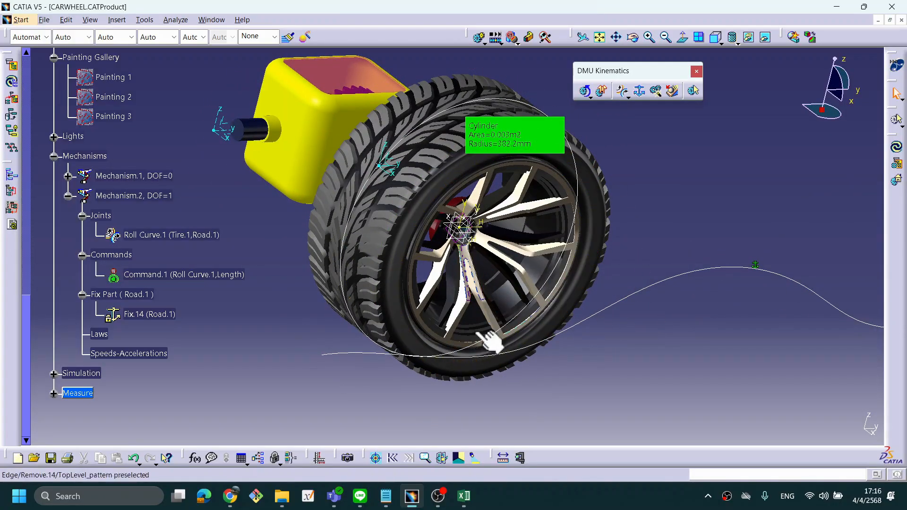
middle_drag(464, 339, 465, 317)
middle_drag(543, 281, 419, 324)
middle_drag(309, 296, 411, 262)
middle_drag(448, 226, 383, 291)
middle_drag(555, 277, 457, 236)
middle_drag(505, 302, 444, 229)
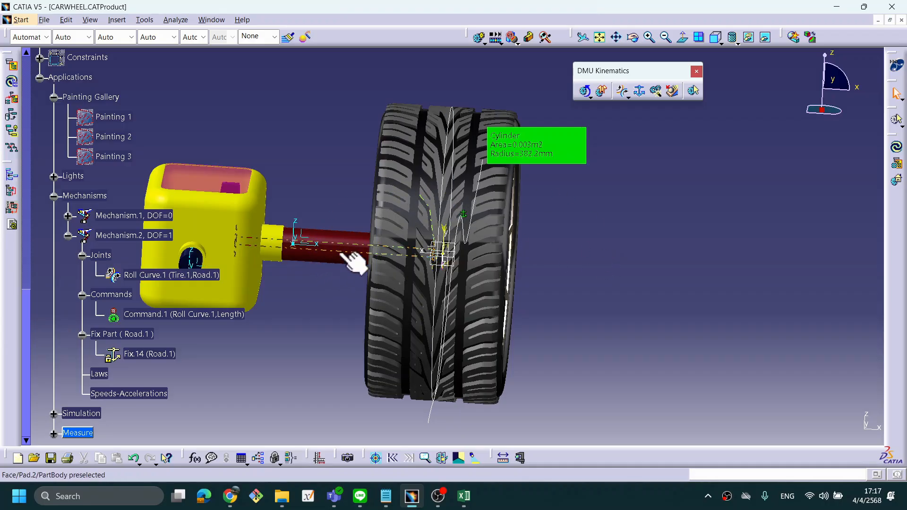
middle_drag(575, 263, 425, 240)
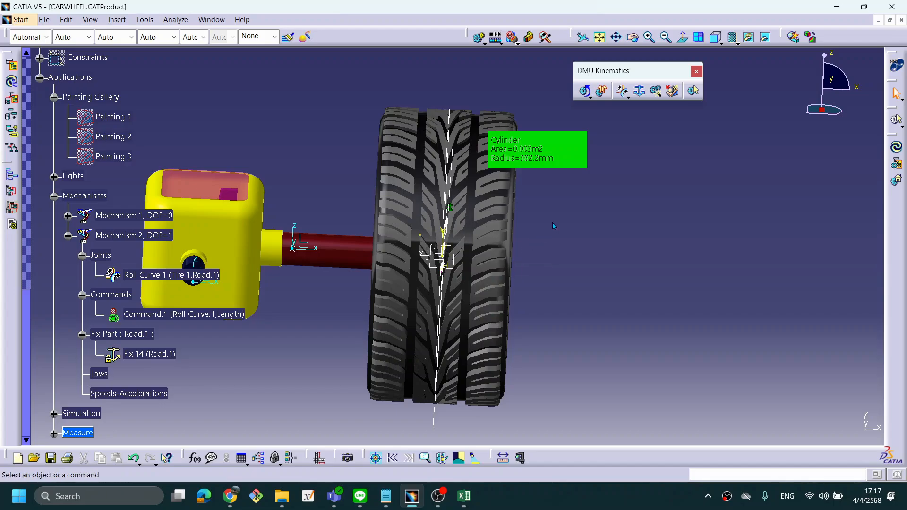
middle_drag(514, 231, 485, 267)
scroll(486, 268, up, 1)
middle_drag(540, 256, 443, 270)
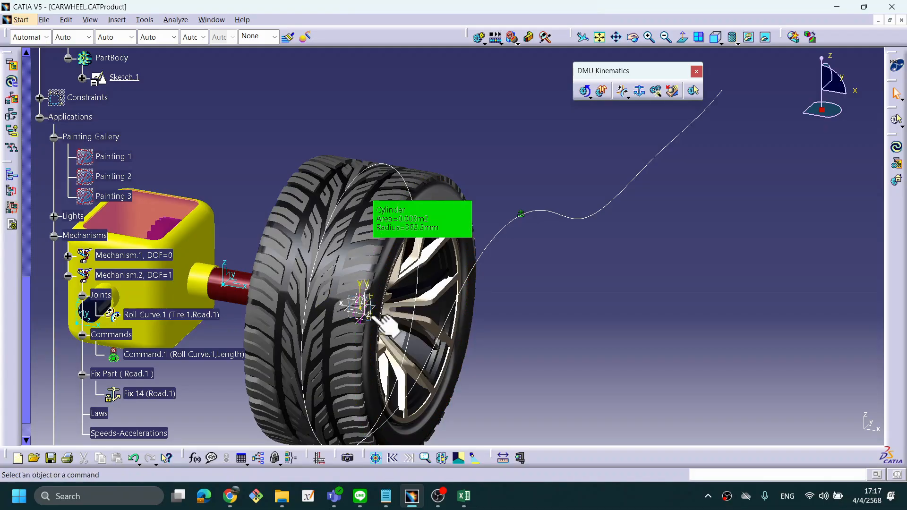
middle_drag(438, 341, 421, 355)
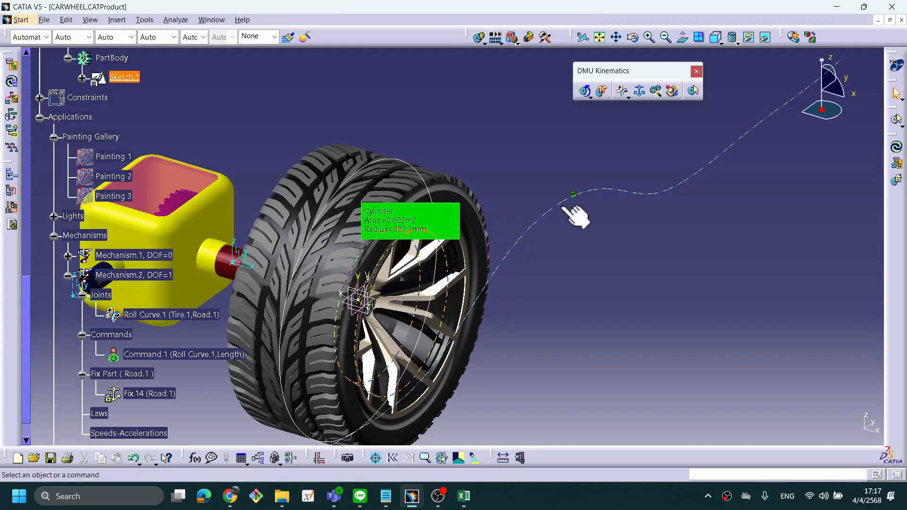
middle_drag(531, 299, 577, 321)
click(648, 270)
middle_drag(470, 299, 554, 285)
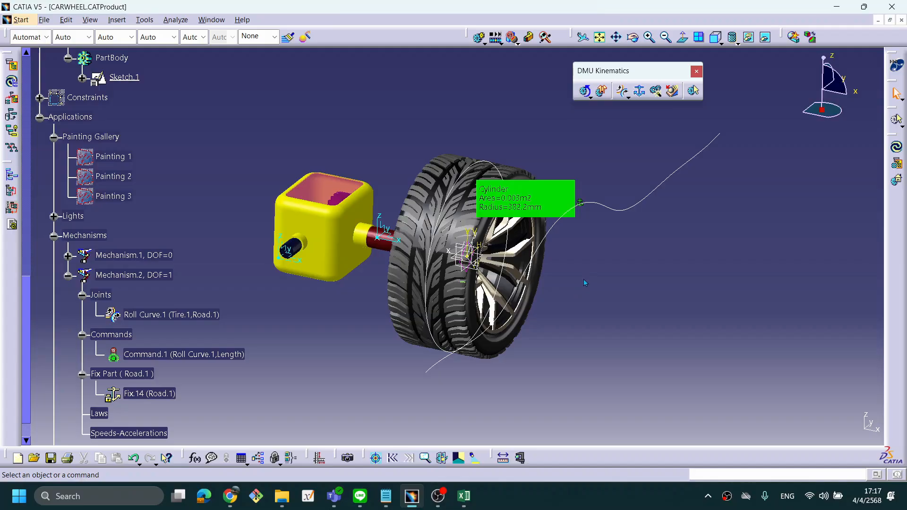
Step: Begin a Planar joint in Mechanism.2, taking the Tire's yz plane as its first plane
click(628, 96)
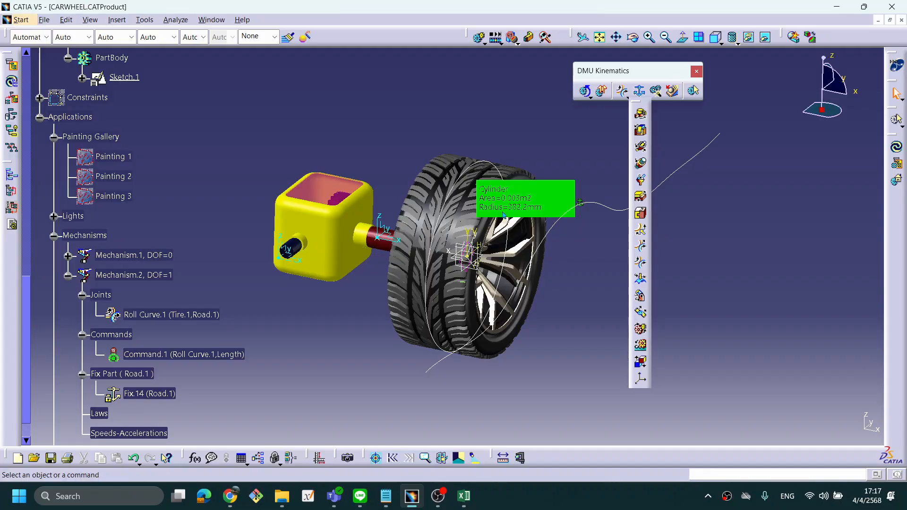
click(641, 198)
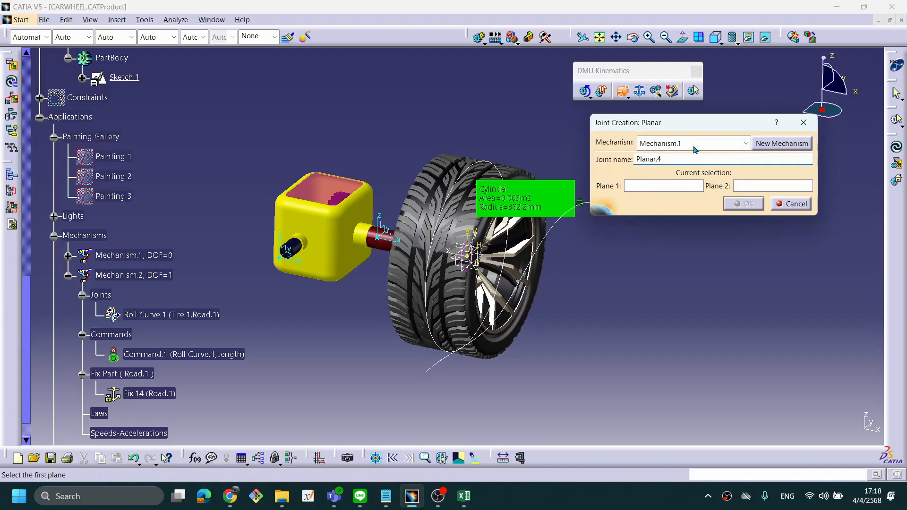
click(736, 147)
click(678, 172)
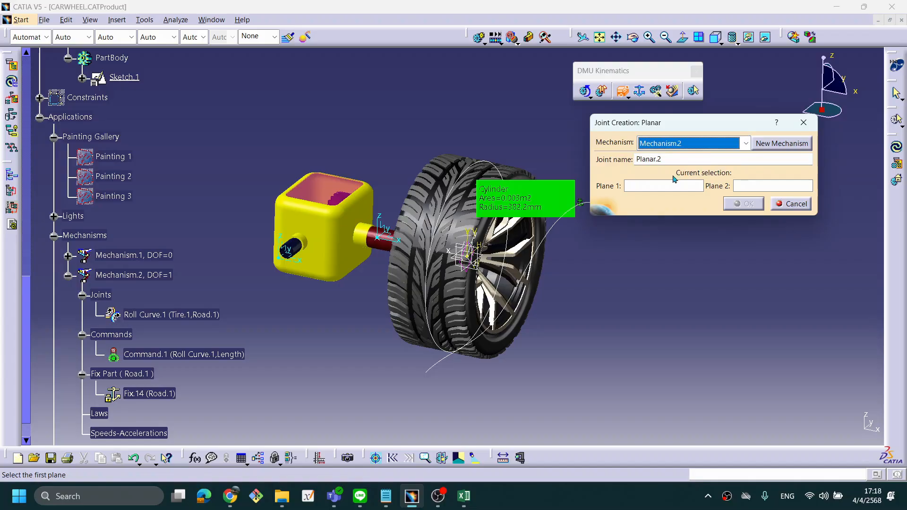
click(647, 184)
middle_drag(611, 245, 579, 243)
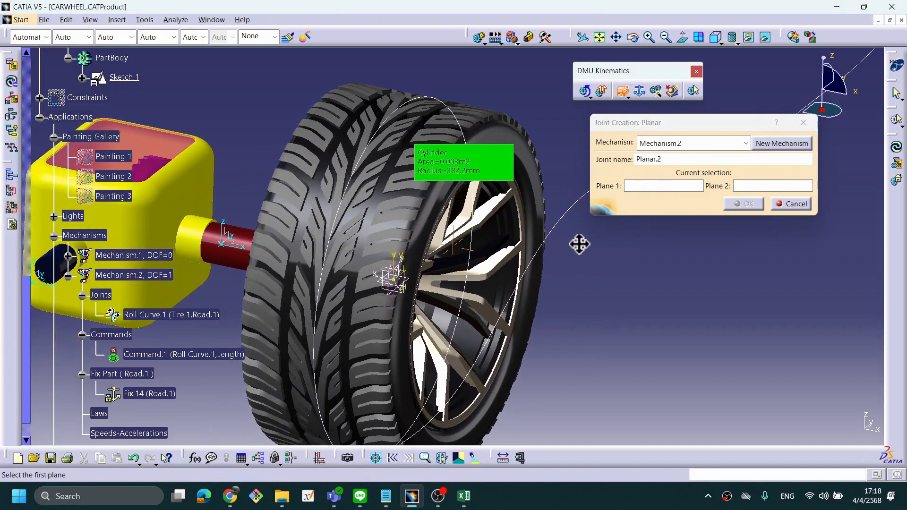
middle_drag(551, 303, 549, 277)
scroll(178, 102, up, 4)
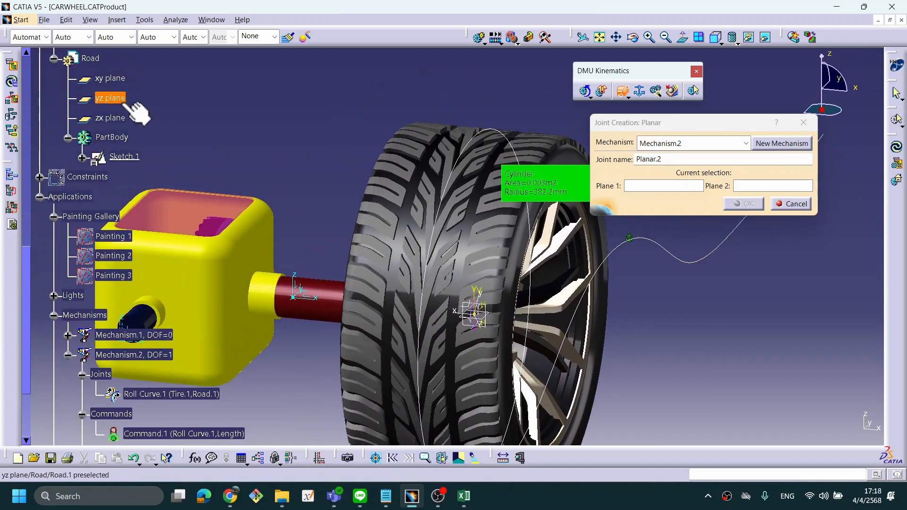
scroll(162, 128, up, 2)
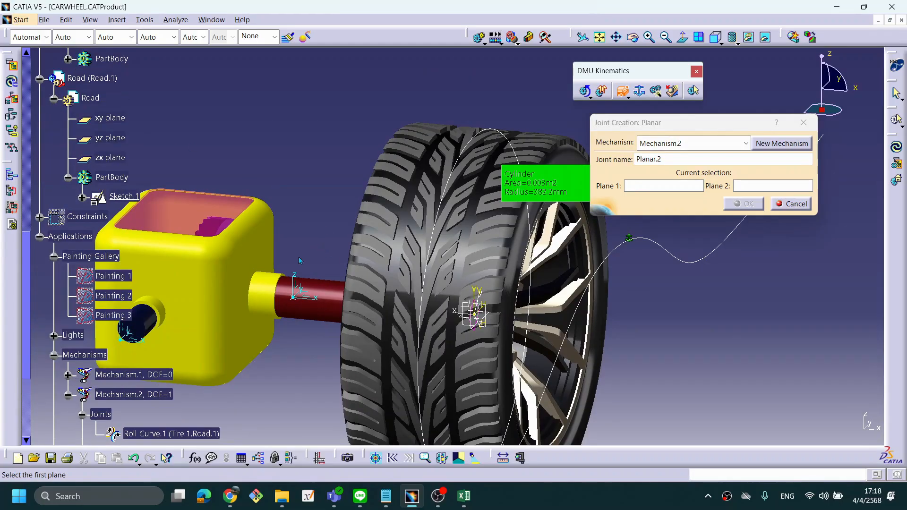
scroll(172, 165, up, 10)
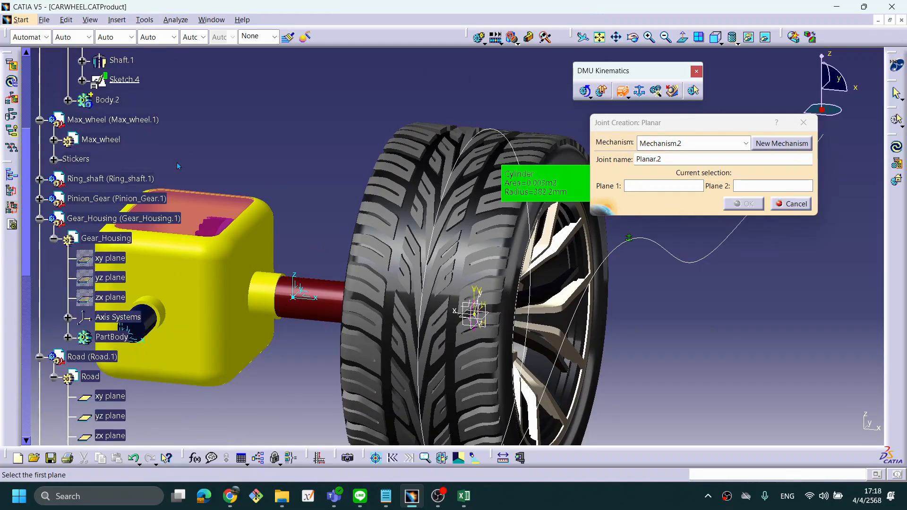
scroll(177, 162, up, 2)
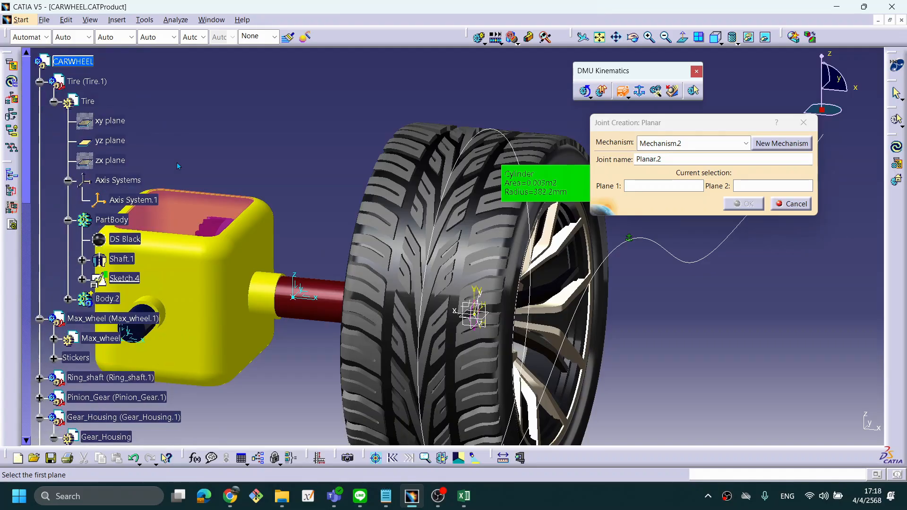
click(118, 141)
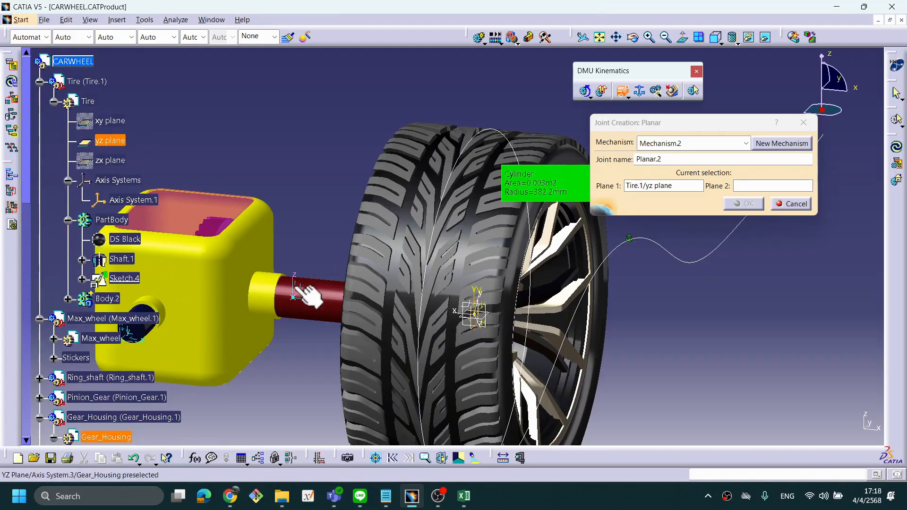
Step: Use the Road's yz plane as the second plane and create the Planar joint
middle_drag(315, 324, 356, 305)
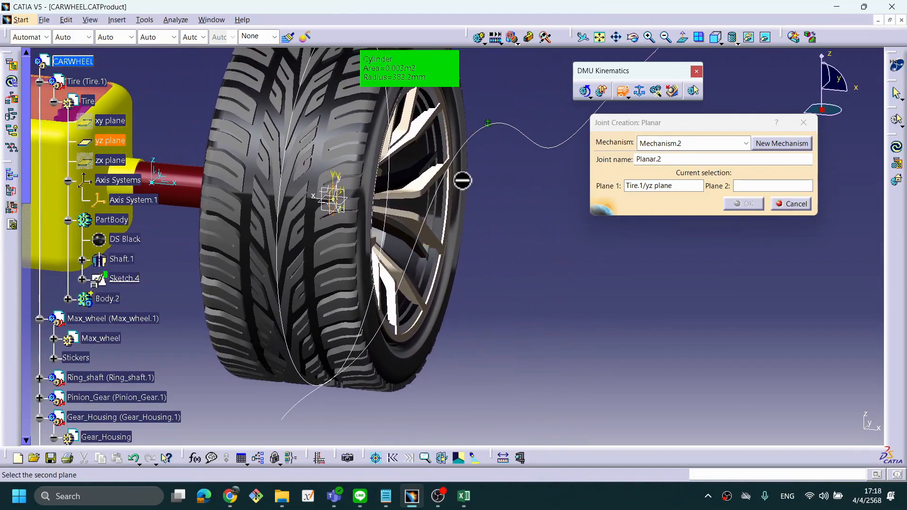
middle_drag(368, 197, 355, 202)
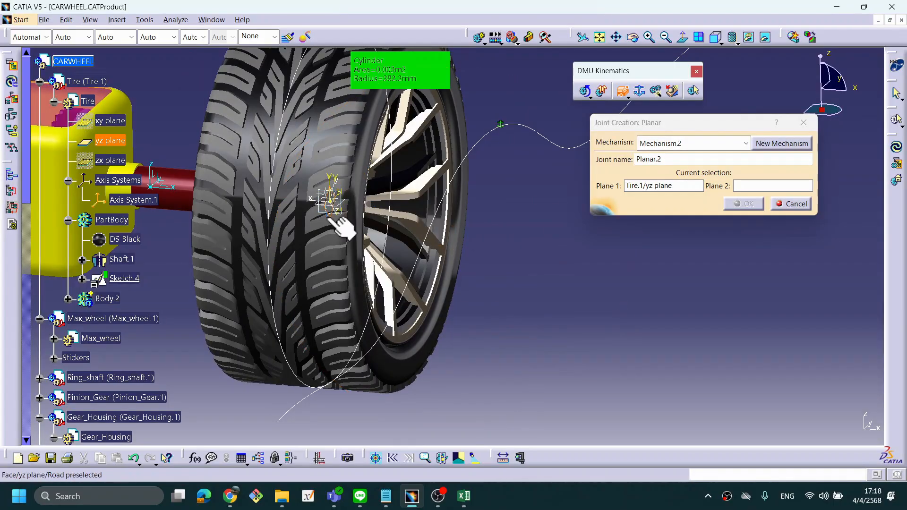
middle_drag(199, 289, 244, 250)
scroll(219, 271, down, 1)
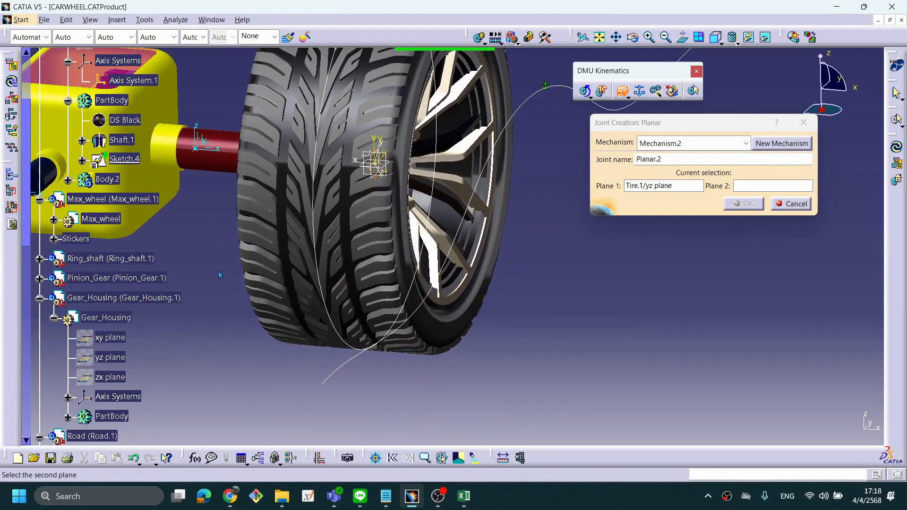
scroll(219, 271, down, 1)
scroll(217, 271, down, 1)
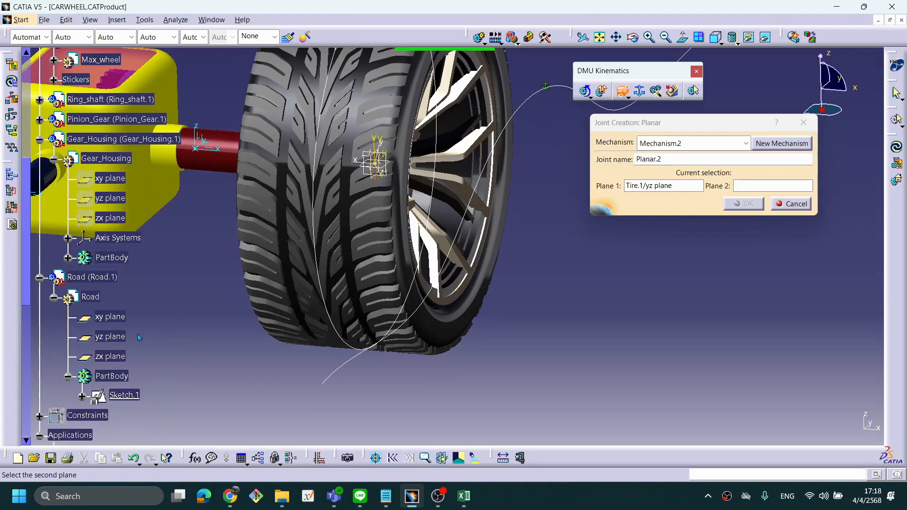
click(118, 338)
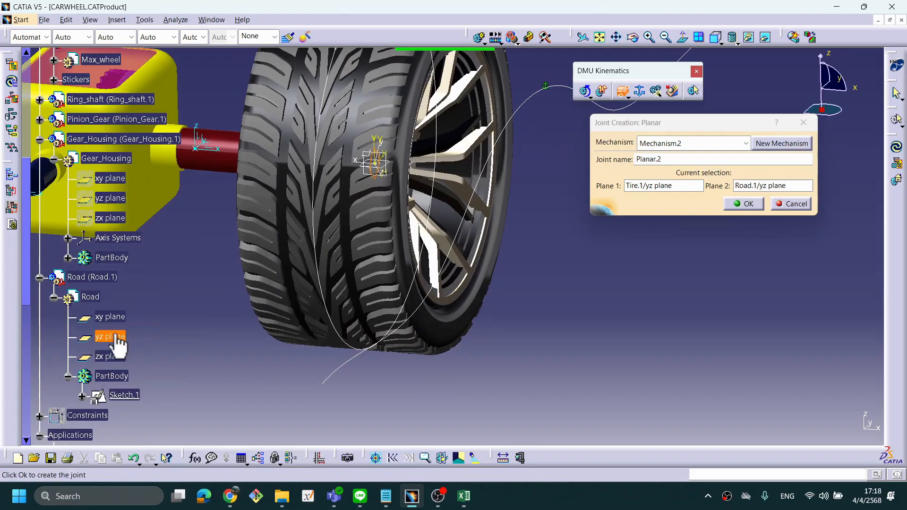
click(743, 204)
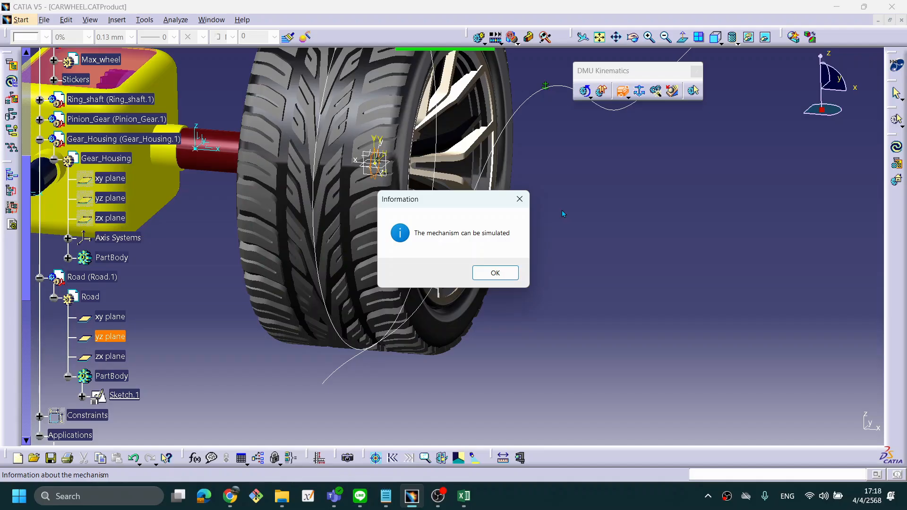
drag(408, 201, 564, 194)
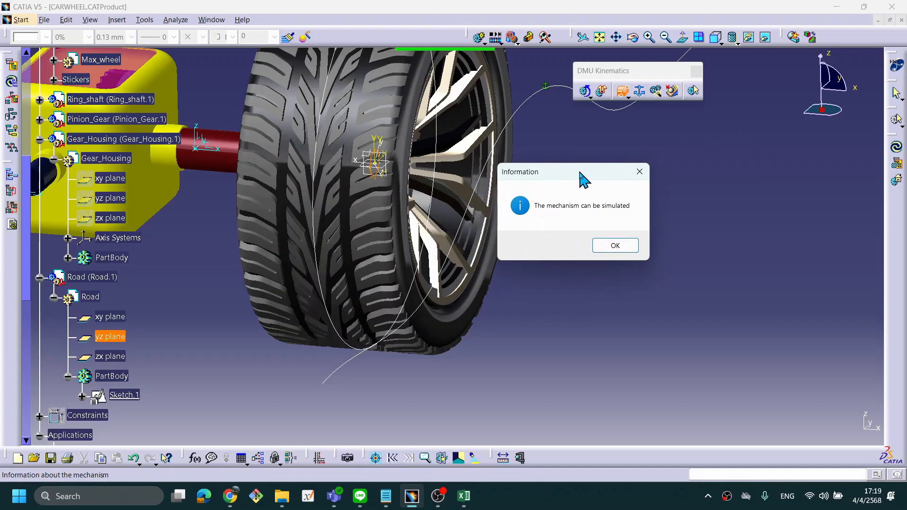
click(607, 250)
Step: Start a new simulation of Mechanism.2 and move Command.1 to about 1767 to roll the Tire along the Road curve
middle_drag(612, 232, 579, 266)
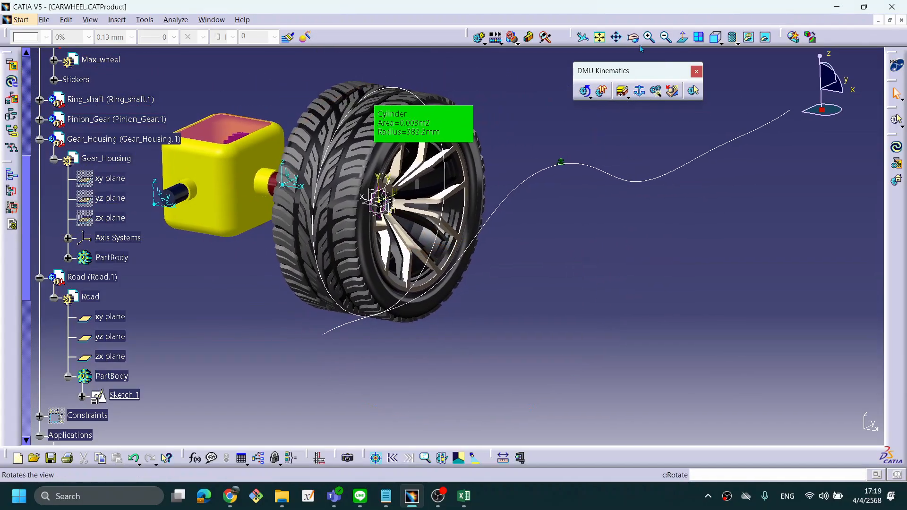
click(479, 37)
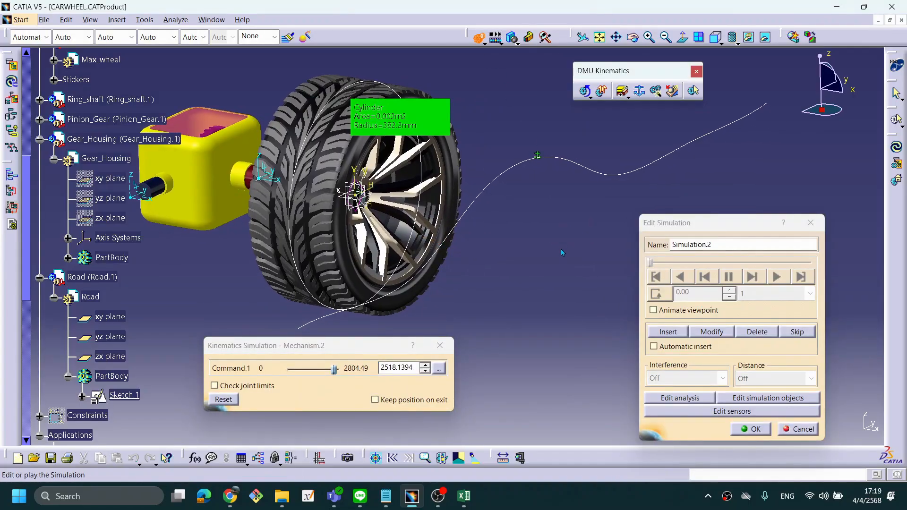
middle_drag(509, 247, 474, 279)
mouse_move(336, 373)
mouse_down()
mouse_move(301, 369)
mouse_move(352, 374)
mouse_move(321, 373)
mouse_up()
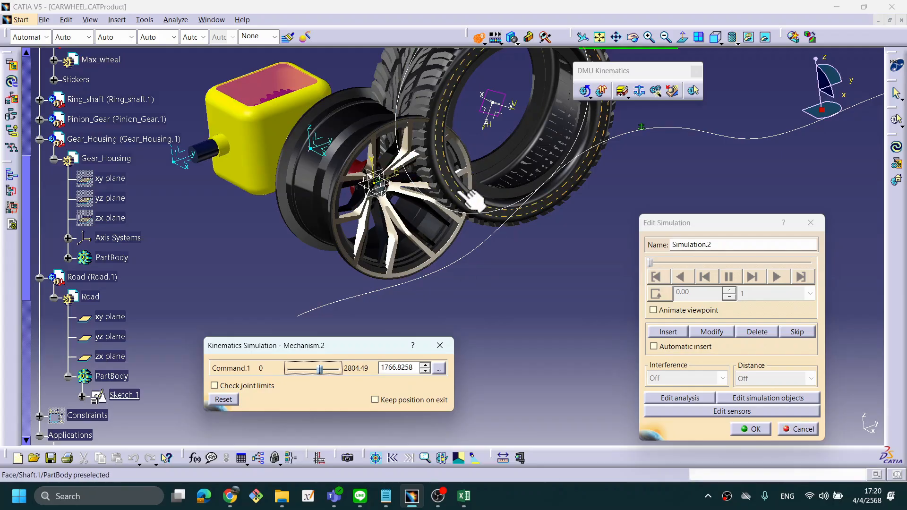
middle_drag(441, 176, 477, 257)
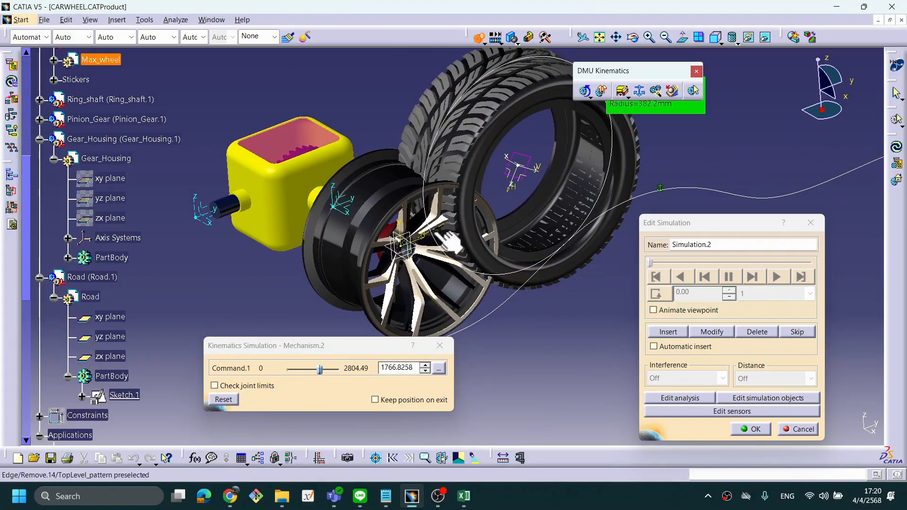
Step: Examine the gear housing, shaft, rim and separated tire from several angles, and cancel the open simulation
middle_drag(429, 224, 428, 240)
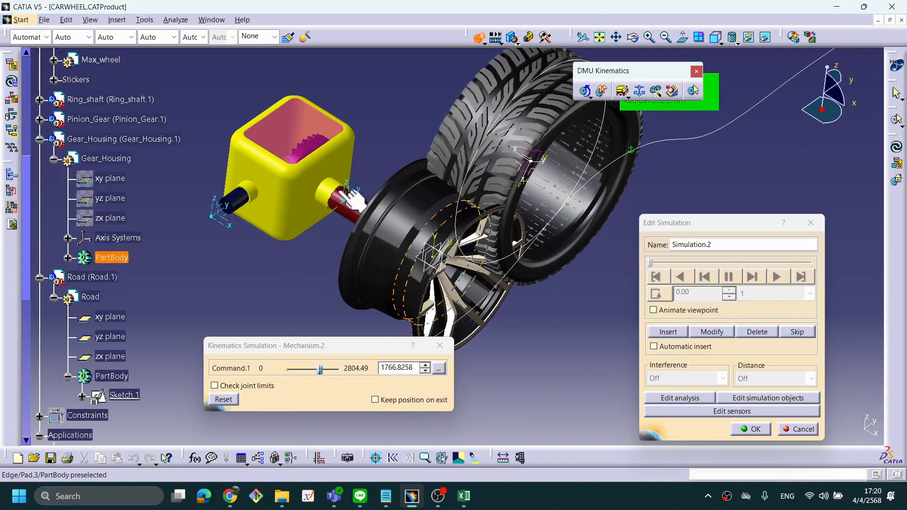
middle_drag(442, 261, 517, 286)
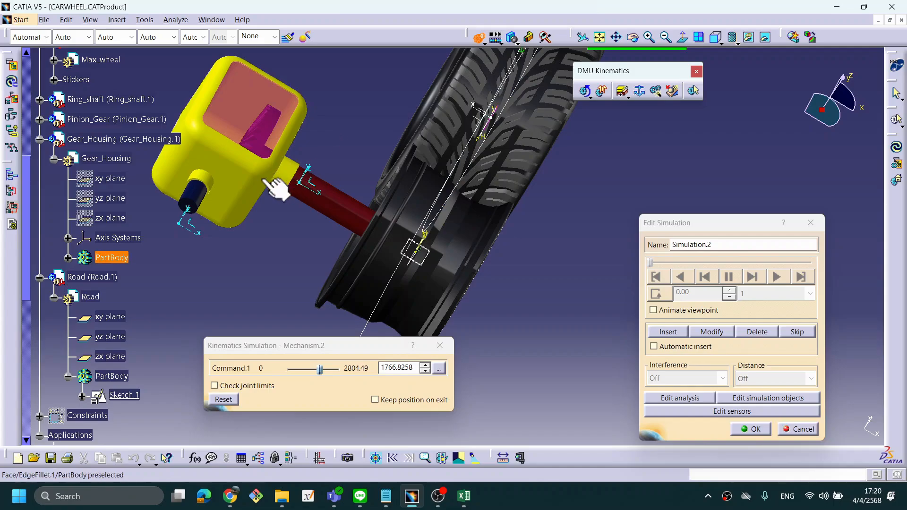
middle_drag(263, 188, 399, 211)
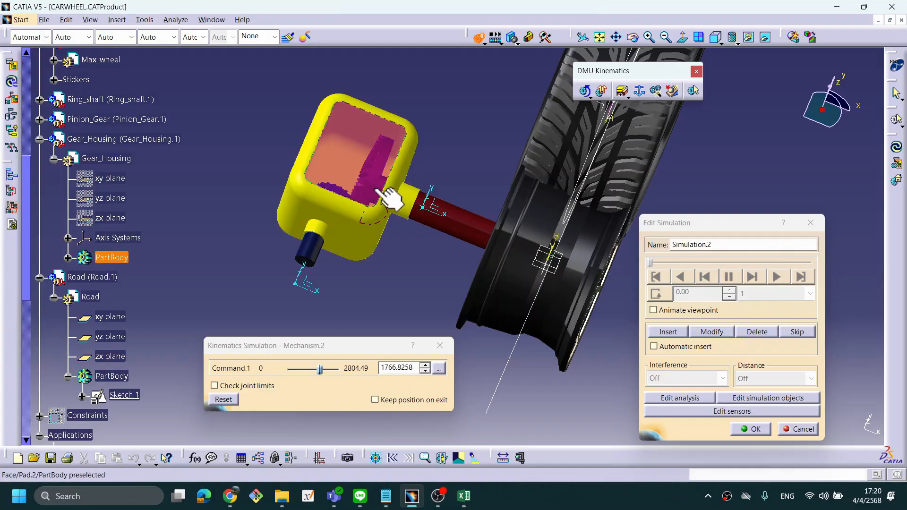
middle_drag(411, 204, 405, 195)
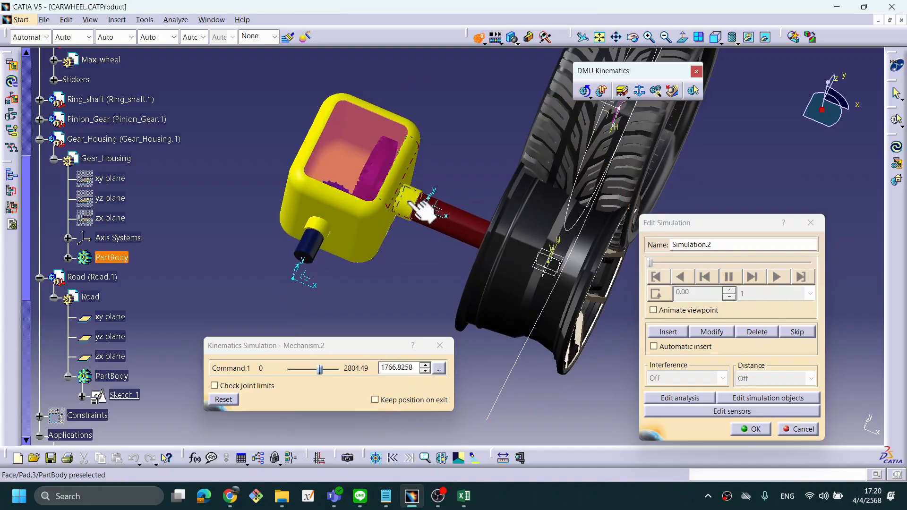
middle_drag(426, 234, 456, 239)
middle_drag(502, 260, 426, 241)
middle_drag(537, 268, 444, 283)
middle_drag(571, 239, 539, 253)
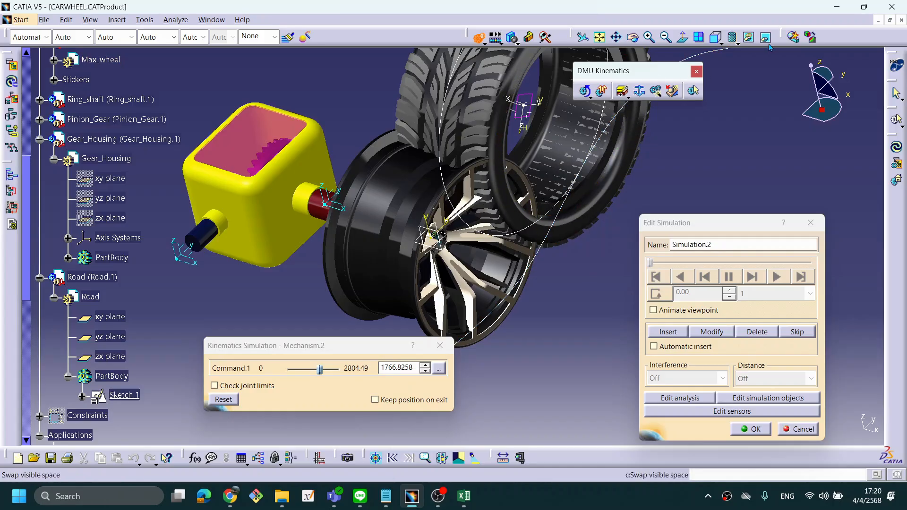
middle_drag(644, 189, 513, 282)
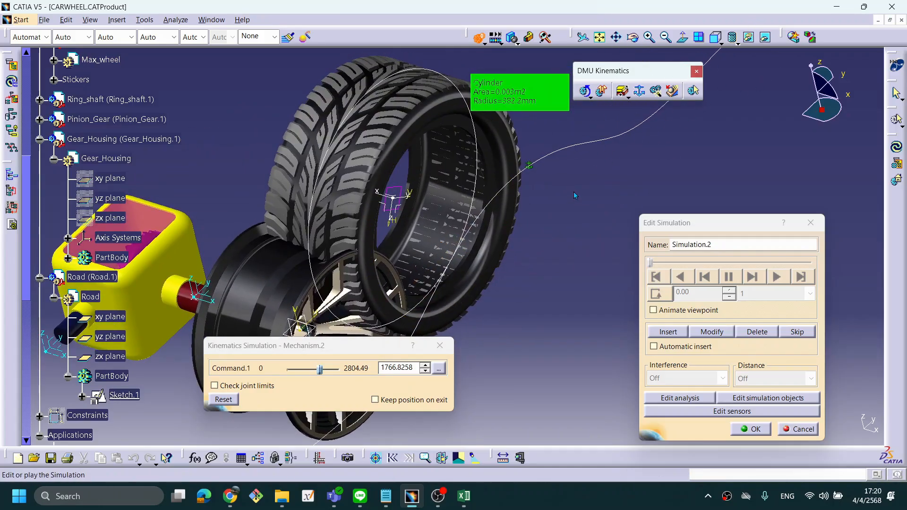
middle_drag(569, 205, 658, 140)
mouse_move(498, 260)
middle_down()
mouse_move(526, 235)
mouse_move(534, 245)
mouse_move(526, 270)
middle_up()
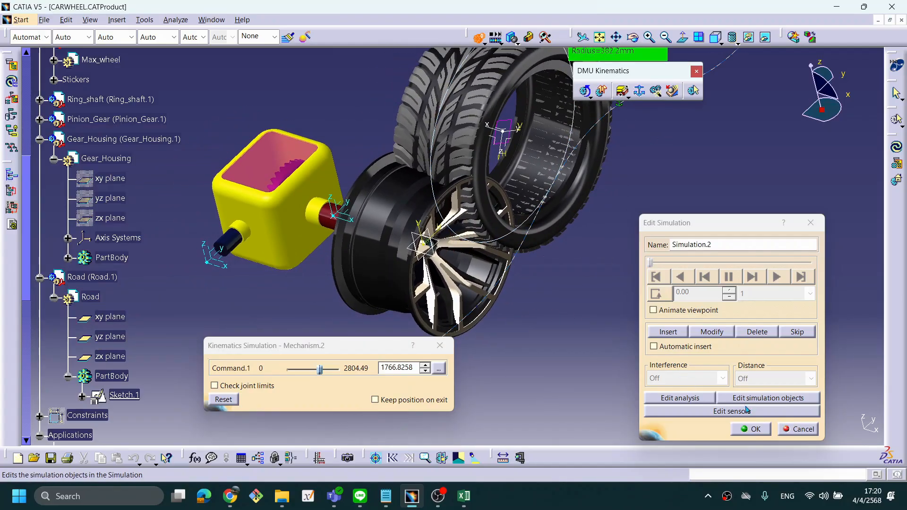
click(796, 430)
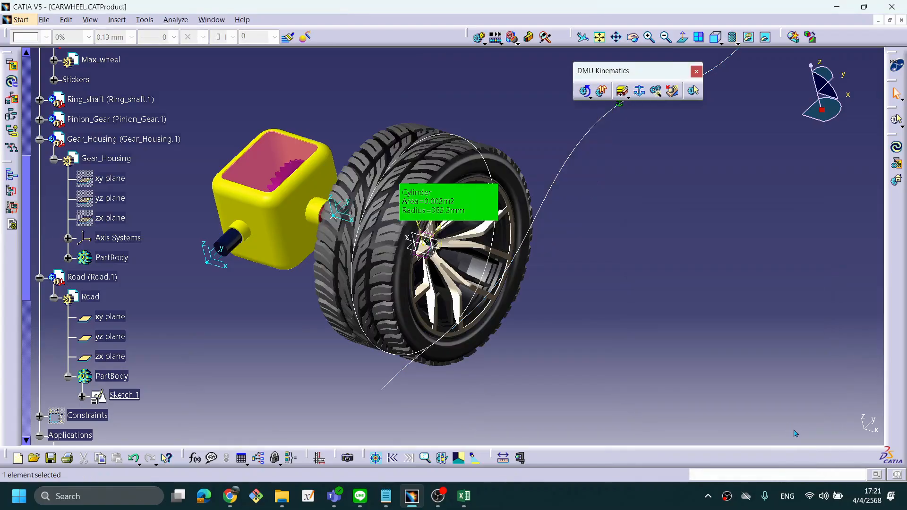
Step: Open the Roll Curve.1 joint of Mechanism.2 for editing and try to reverse its direction arrow at the road contact
middle_drag(639, 320, 620, 350)
scroll(207, 322, down, 2)
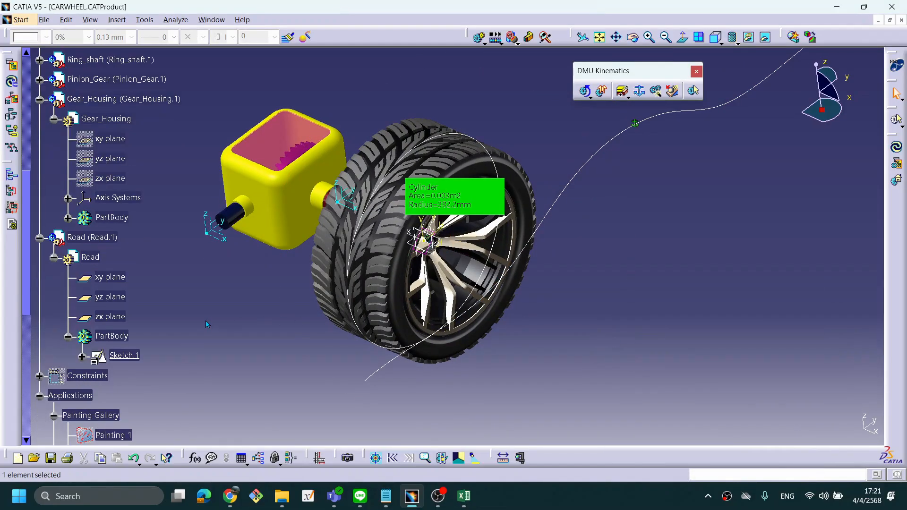
scroll(211, 324, down, 6)
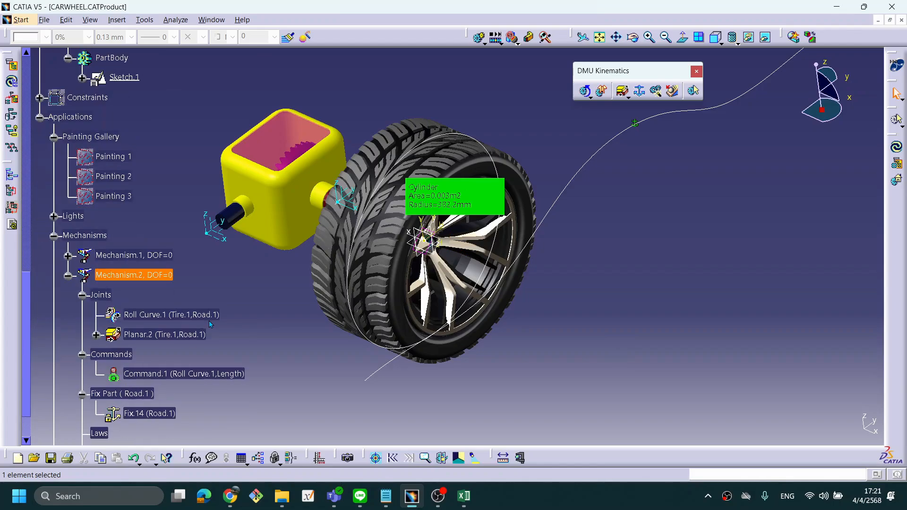
double_click(199, 313)
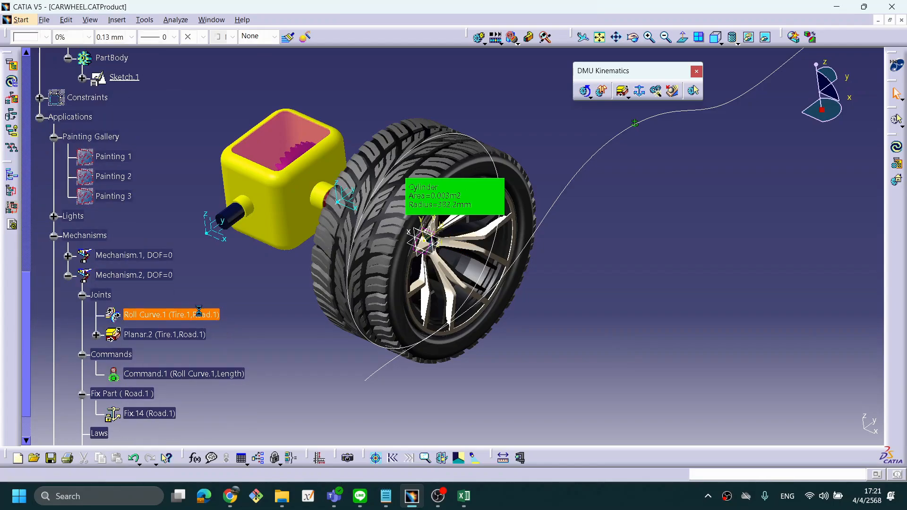
drag(471, 180, 683, 180)
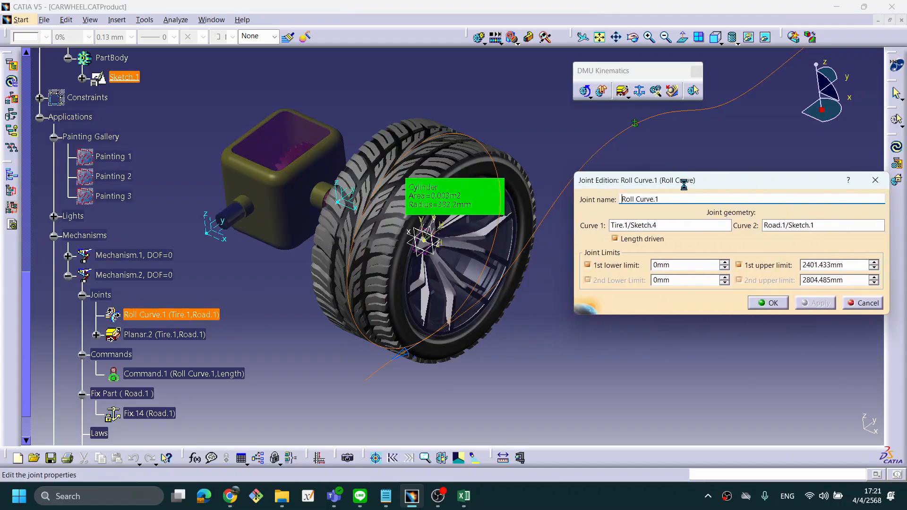
middle_drag(519, 347, 481, 308)
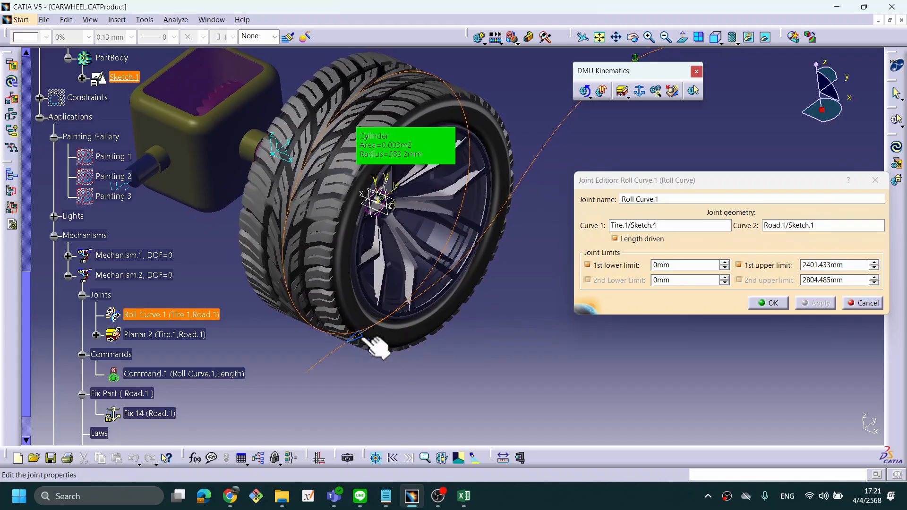
click(370, 349)
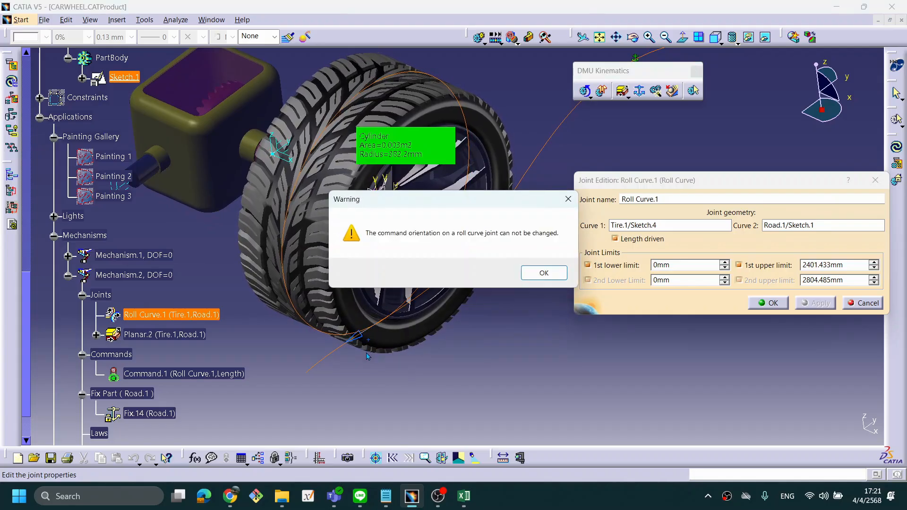
click(536, 274)
Step: Try once more to flip the roll curve's direction arrow from a side view, and close the joint edit
middle_drag(476, 336, 431, 318)
middle_drag(435, 354, 491, 341)
click(637, 494)
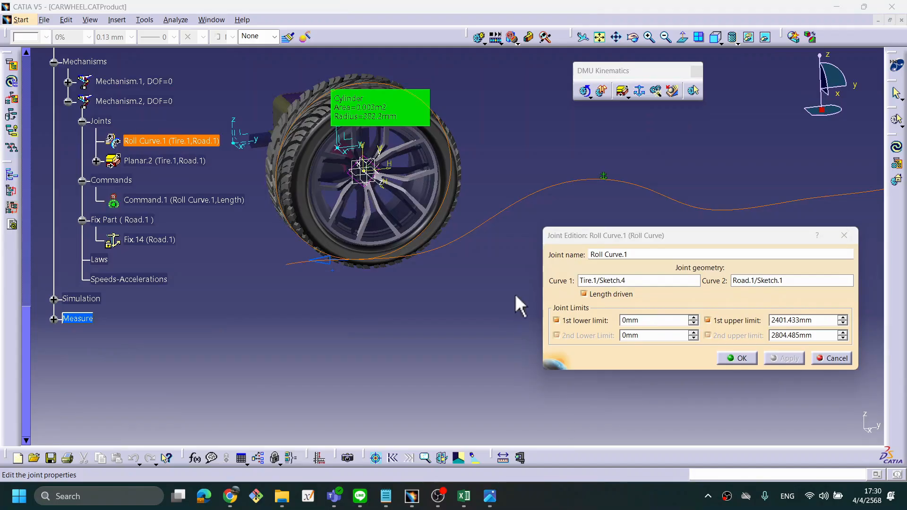
click(487, 289)
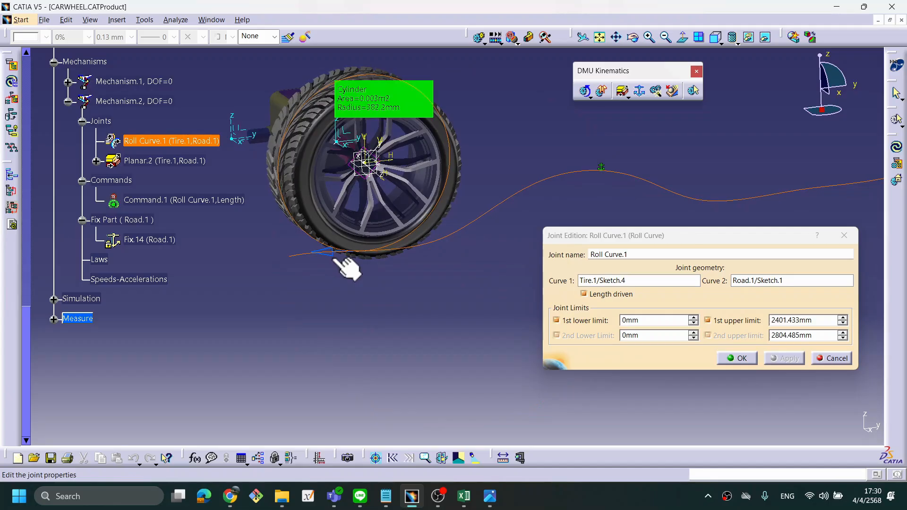
click(333, 258)
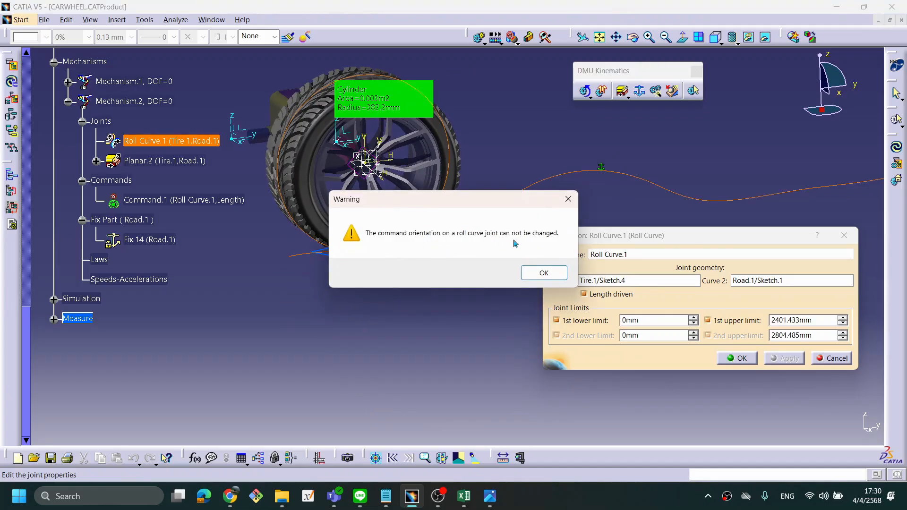
click(540, 273)
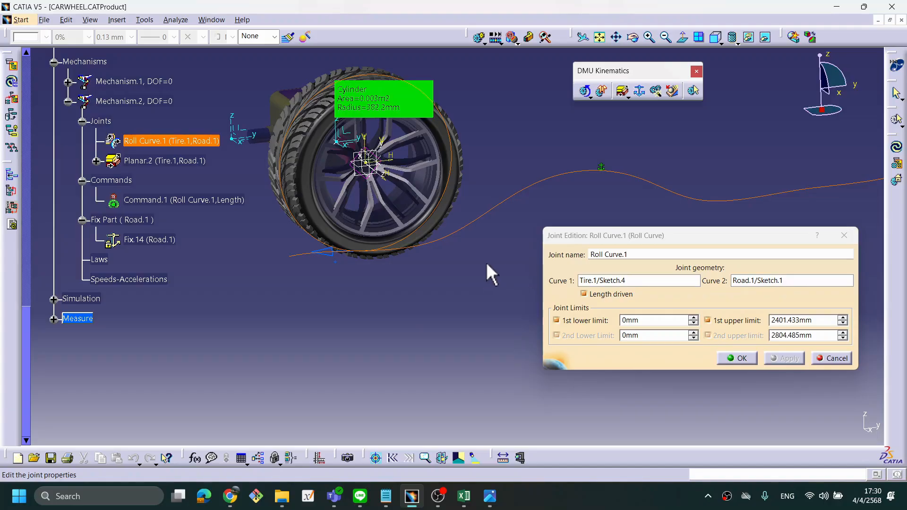
click(739, 358)
middle_drag(507, 293, 339, 248)
click(479, 38)
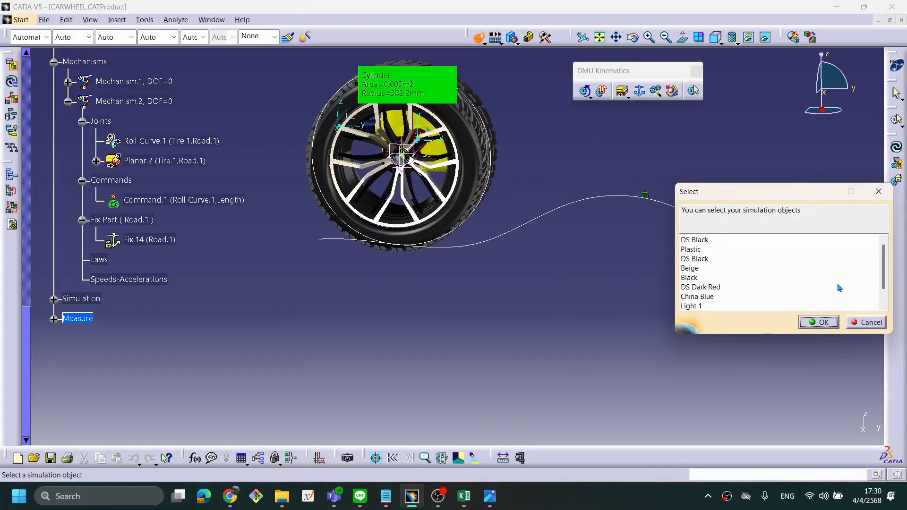
scroll(883, 270, down, 1)
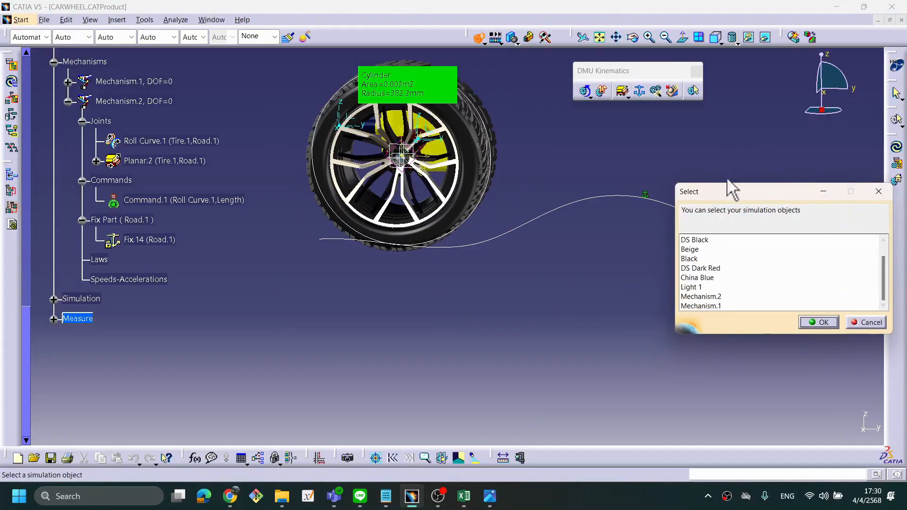
click(712, 297)
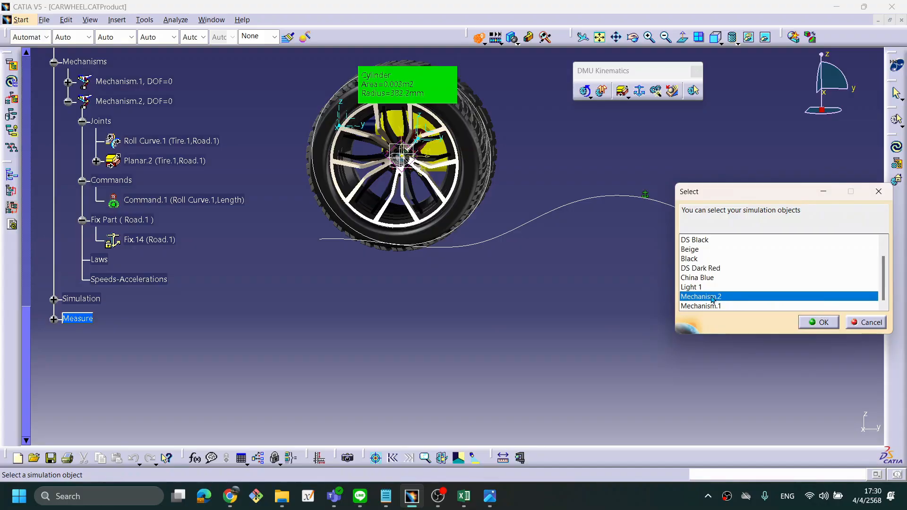
click(850, 326)
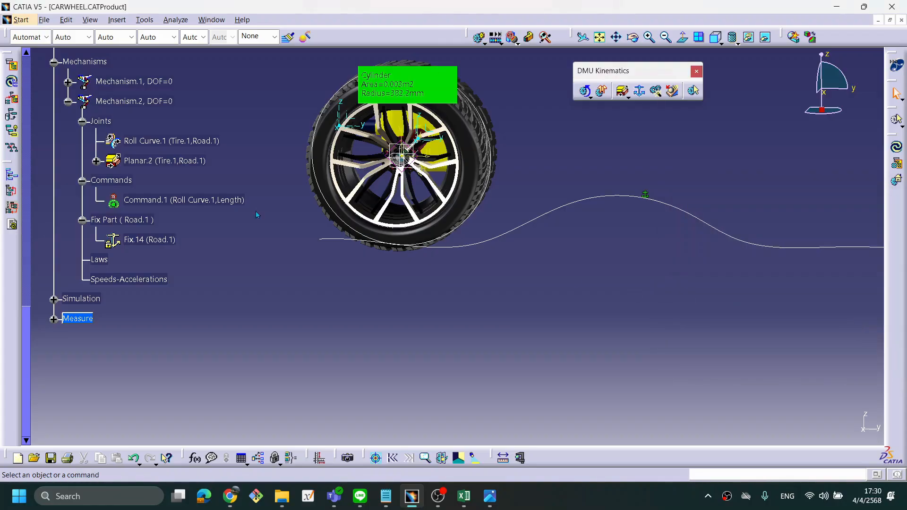
click(134, 101)
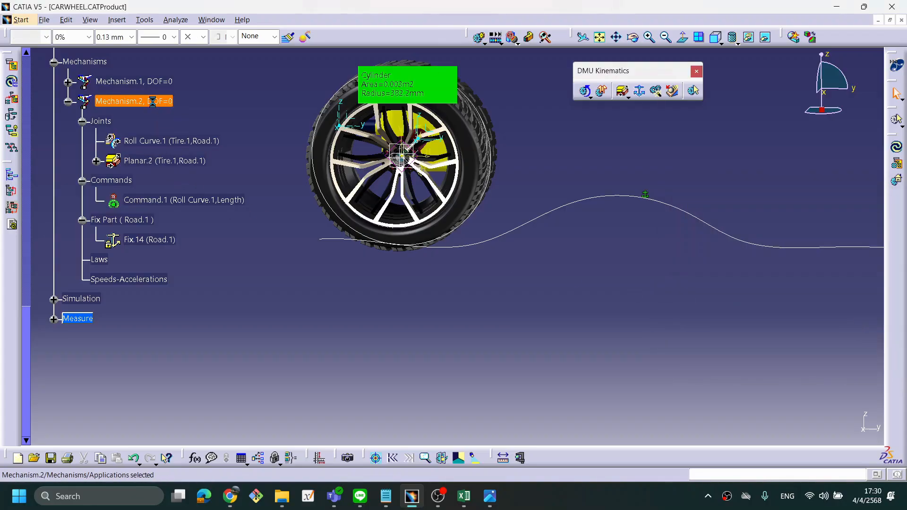
click(479, 37)
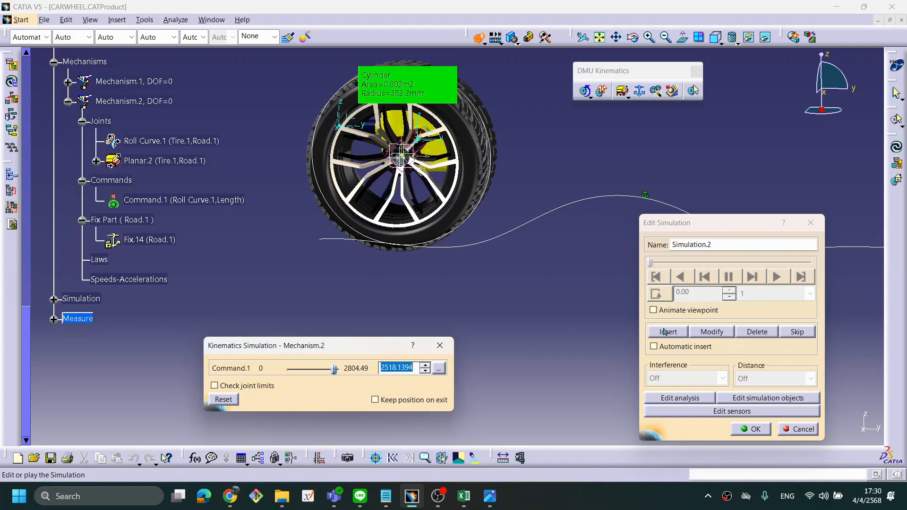
click(800, 429)
click(735, 391)
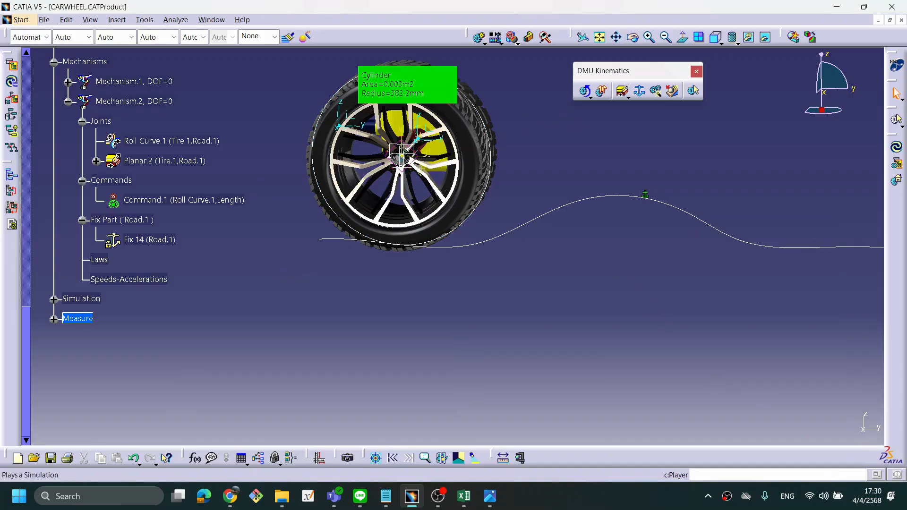
Step: Create a new simulation with Mechanism.2 as its simulation object
click(477, 38)
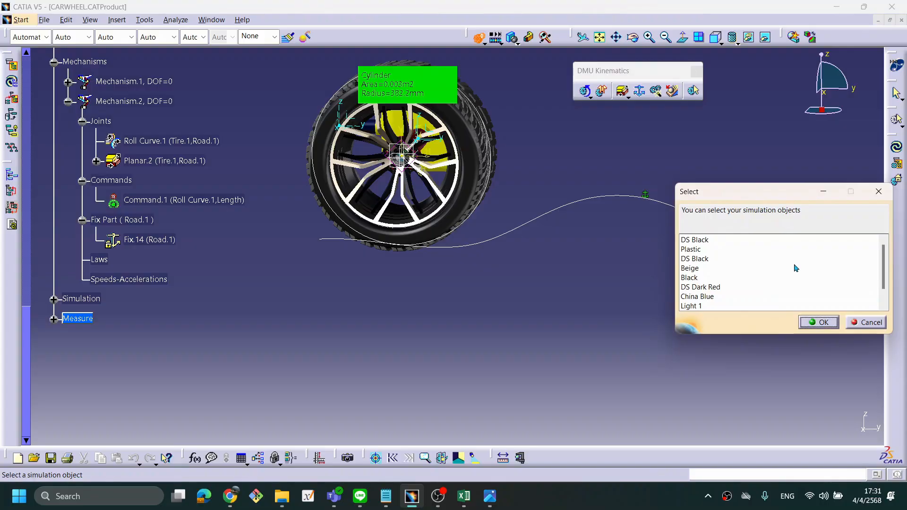
scroll(875, 270, down, 1)
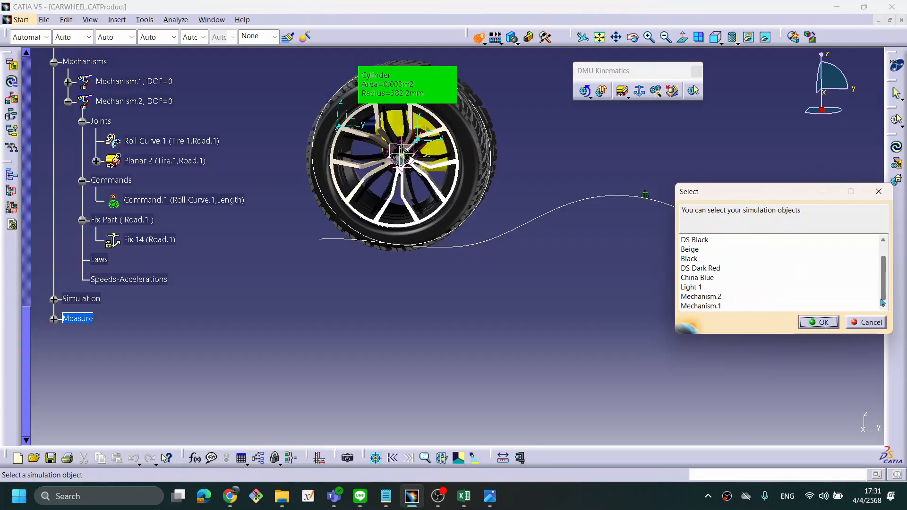
click(720, 296)
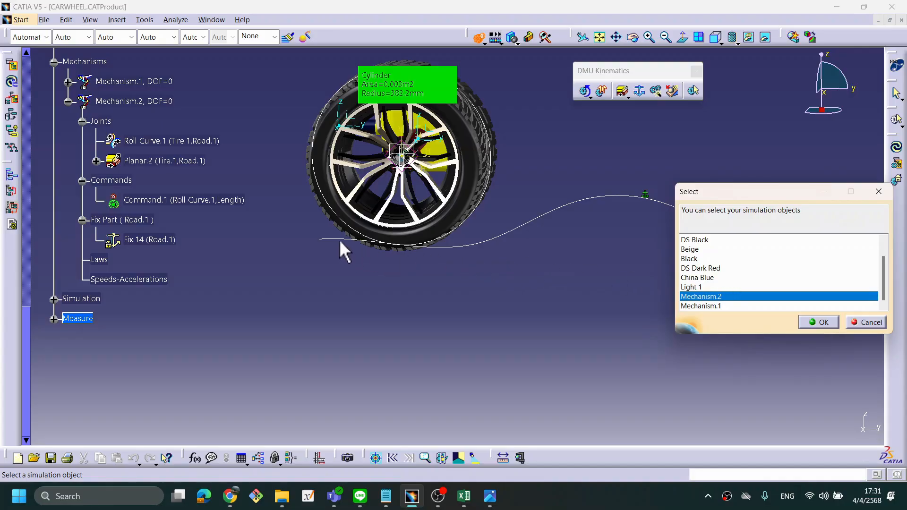
drag(747, 194, 632, 191)
click(602, 303)
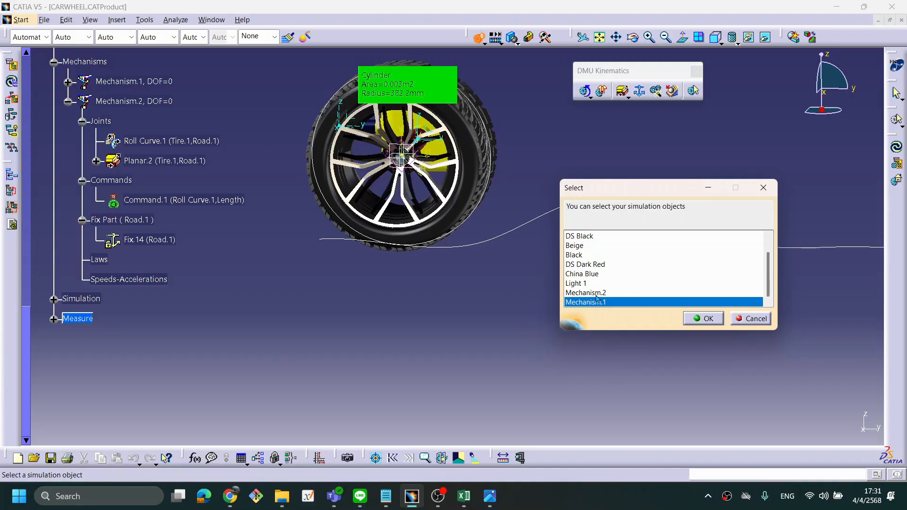
click(615, 294)
click(704, 318)
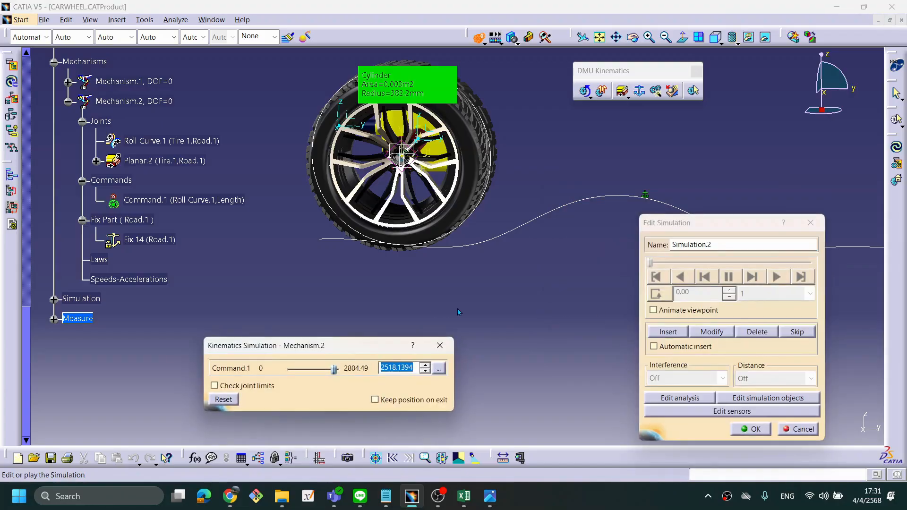
Step: Uncover the road curve, run the tire's Command.1 to its upper limit of 2804.4851, and return it to 0
drag(347, 349, 351, 299)
drag(678, 225, 664, 306)
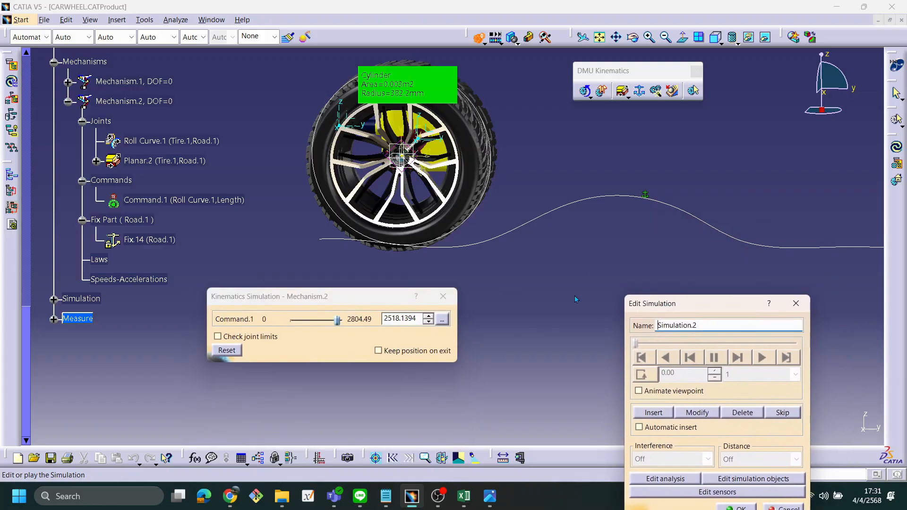
middle_drag(488, 245, 471, 250)
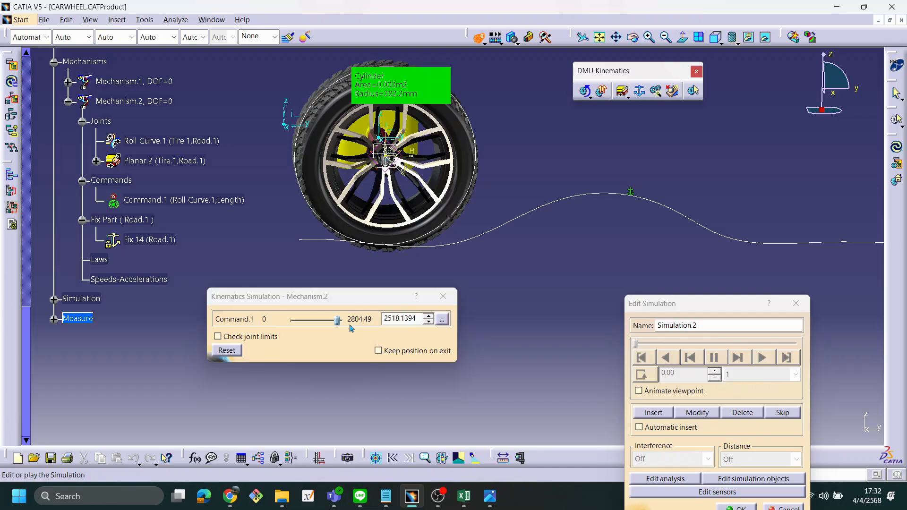
drag(371, 297, 384, 289)
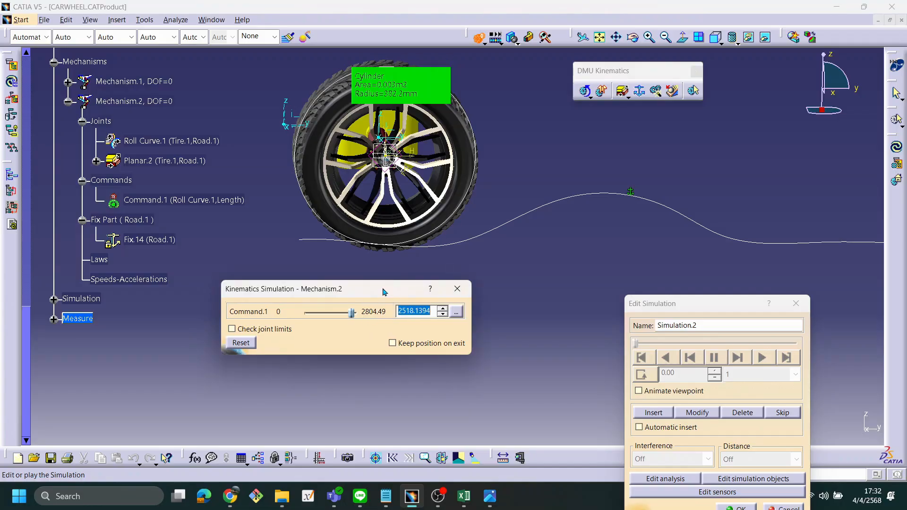
drag(354, 316, 364, 317)
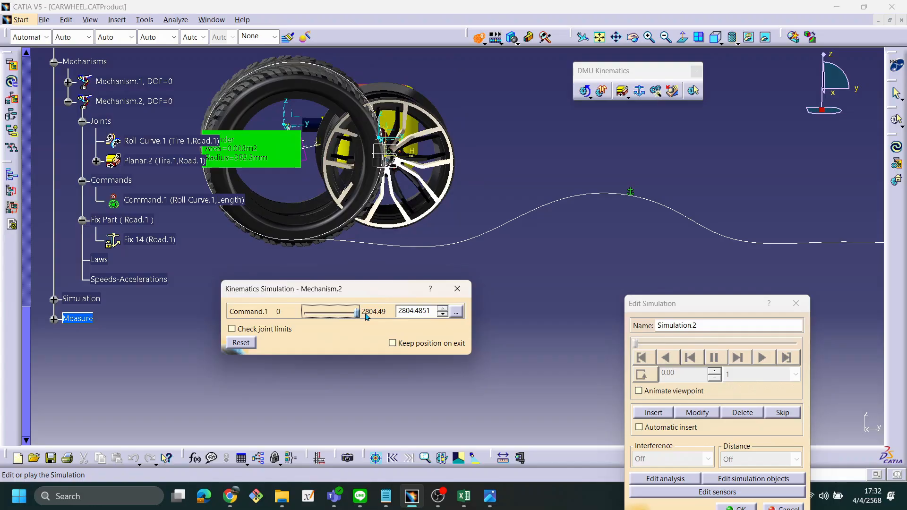
click(241, 343)
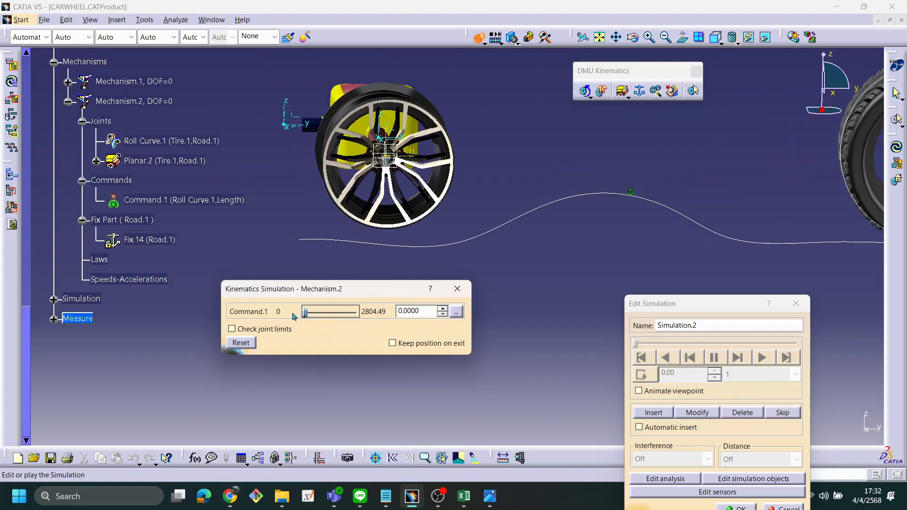
Step: Move the two simulation dialogs clear of the road curve and cancel the Simulation.2 edit
middle_drag(546, 246, 579, 263)
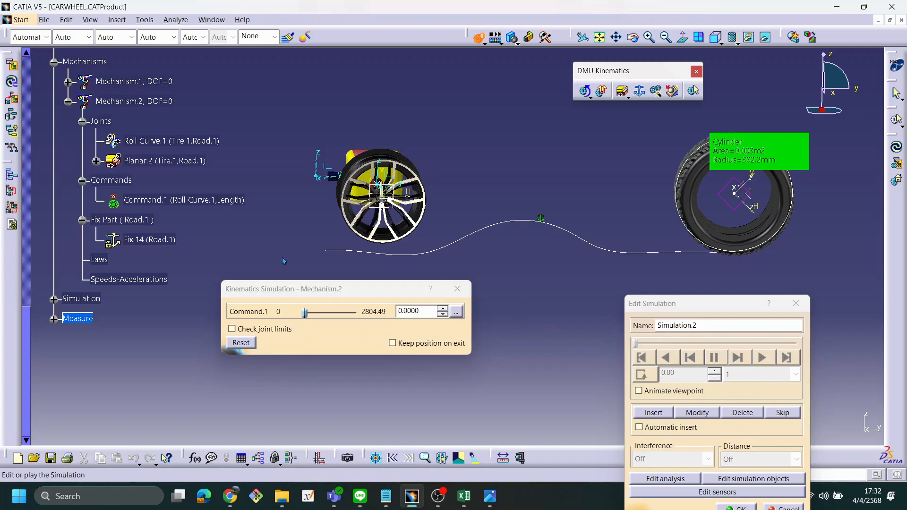
drag(322, 288, 327, 279)
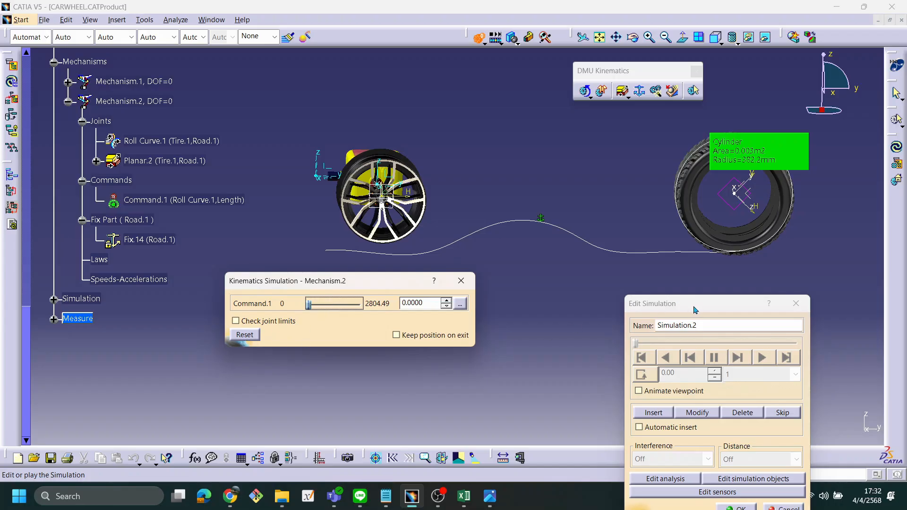
drag(691, 305, 607, 238)
click(698, 442)
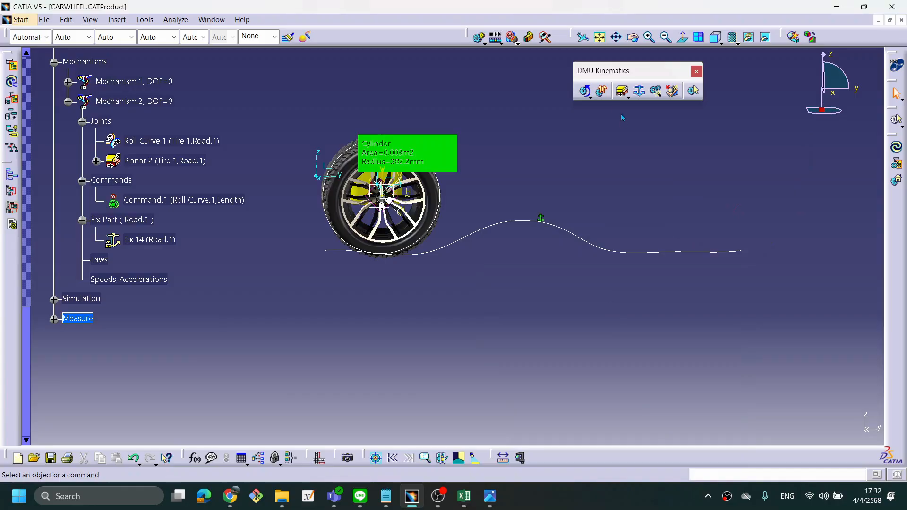
Step: Start a new simulation with Mechanism.2, run Command.1 to 2776.4402 to check the tire's rolling, and cancel the simulation
click(478, 38)
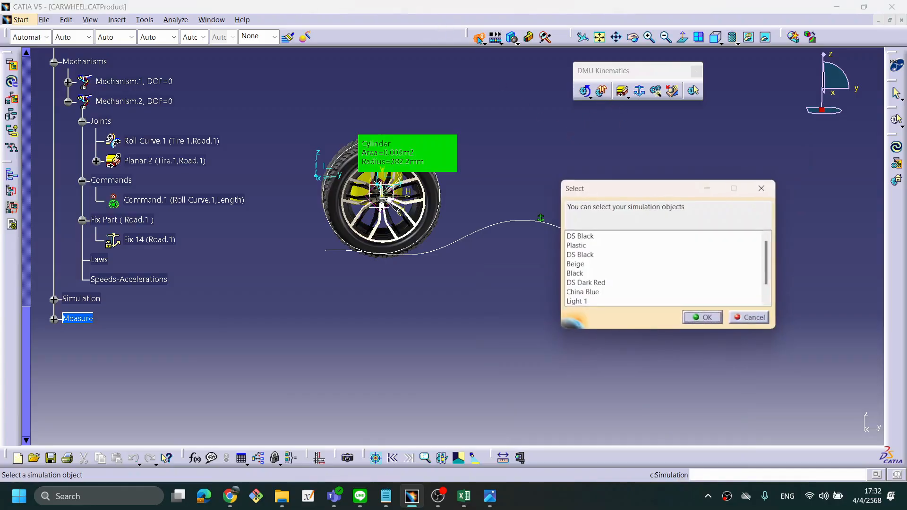
scroll(767, 274, down, 1)
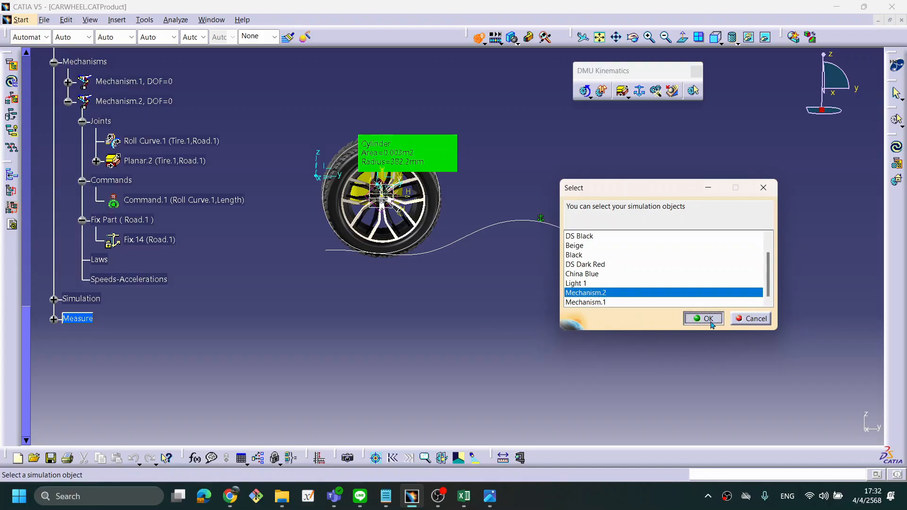
click(706, 319)
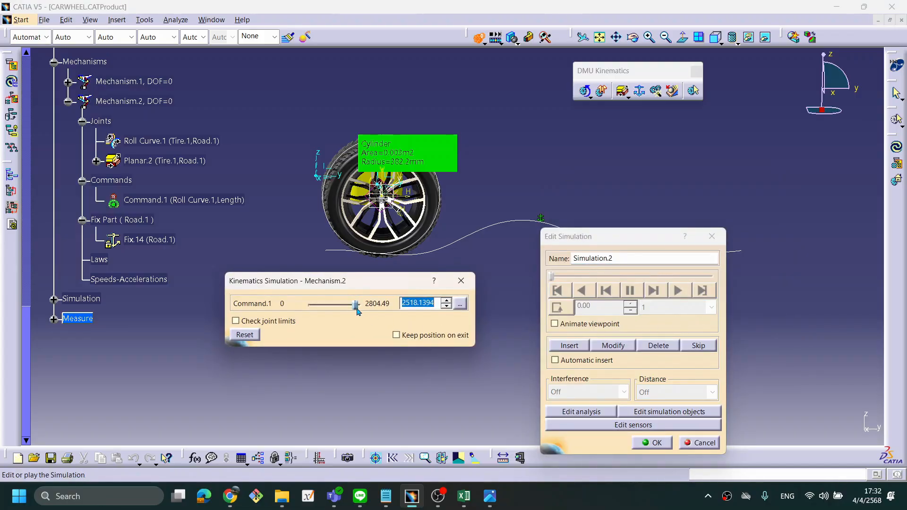
drag(356, 308, 391, 316)
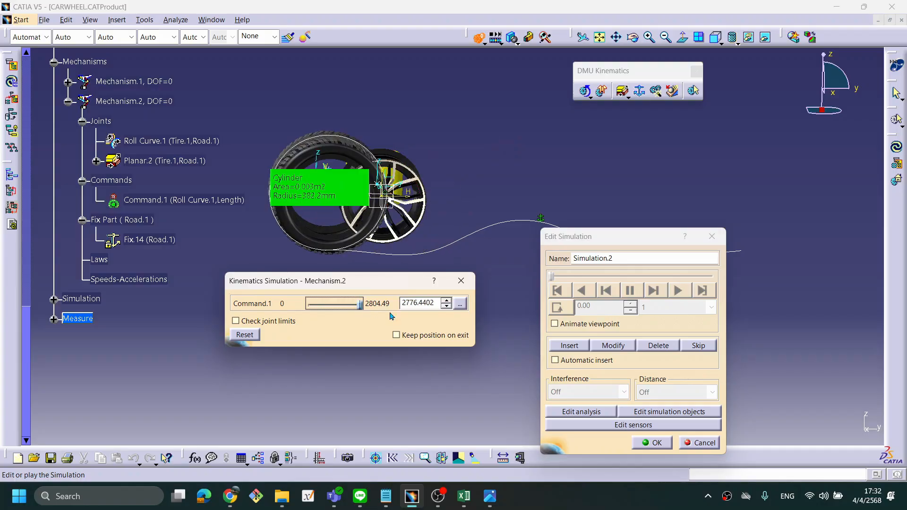
click(699, 442)
Step: Create a rigid joint in Mechanism.2 between Tire.1 and Max_wheel.1
middle_drag(485, 284, 520, 219)
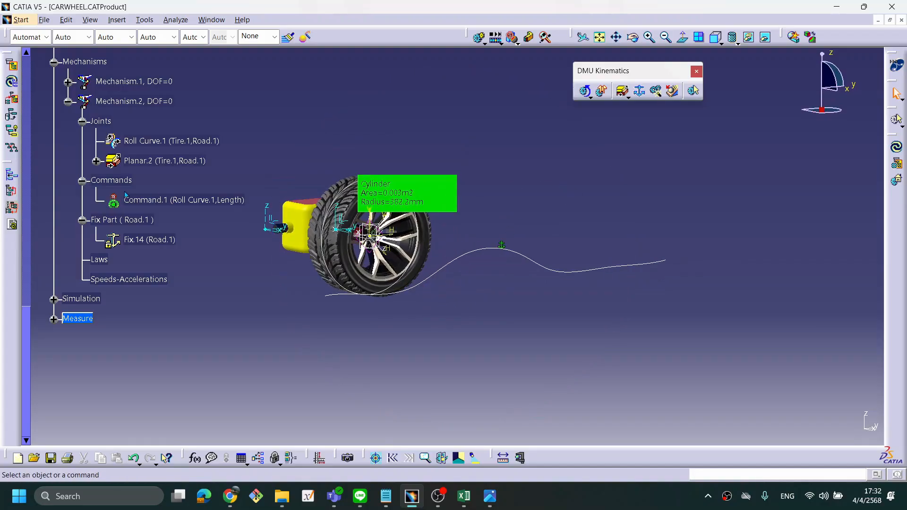
scroll(131, 194, up, 1)
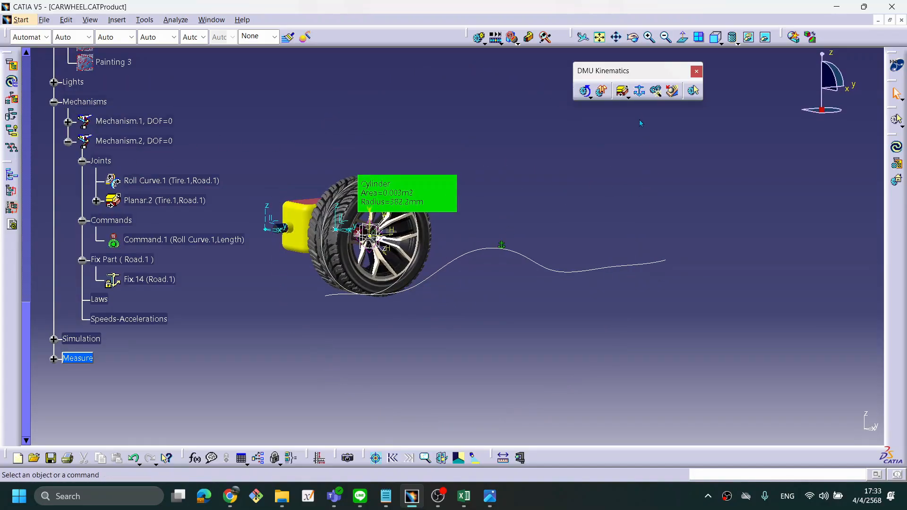
click(629, 96)
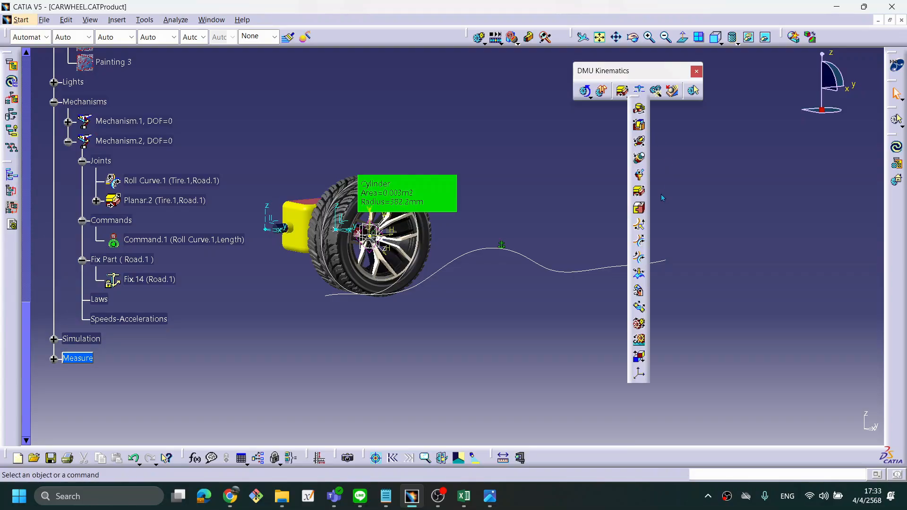
click(639, 208)
middle_drag(462, 286, 496, 266)
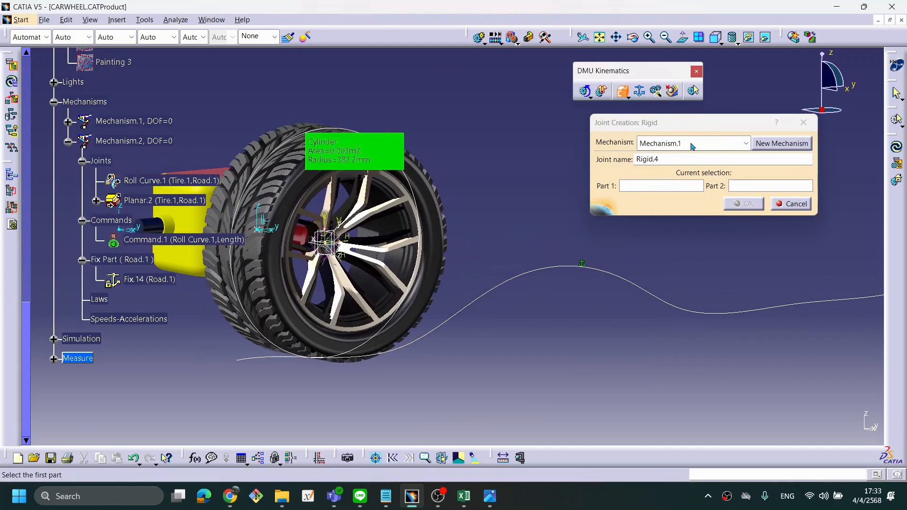
click(690, 146)
click(686, 169)
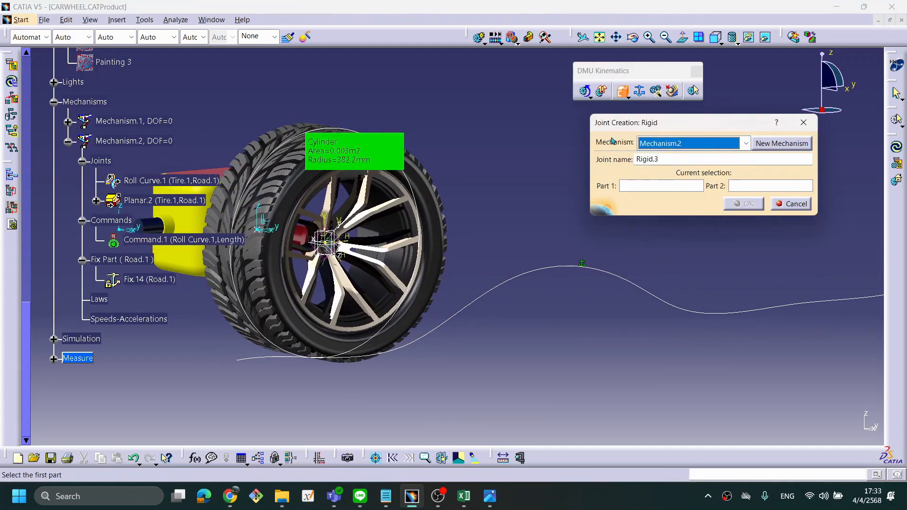
middle_drag(468, 216, 489, 216)
click(460, 249)
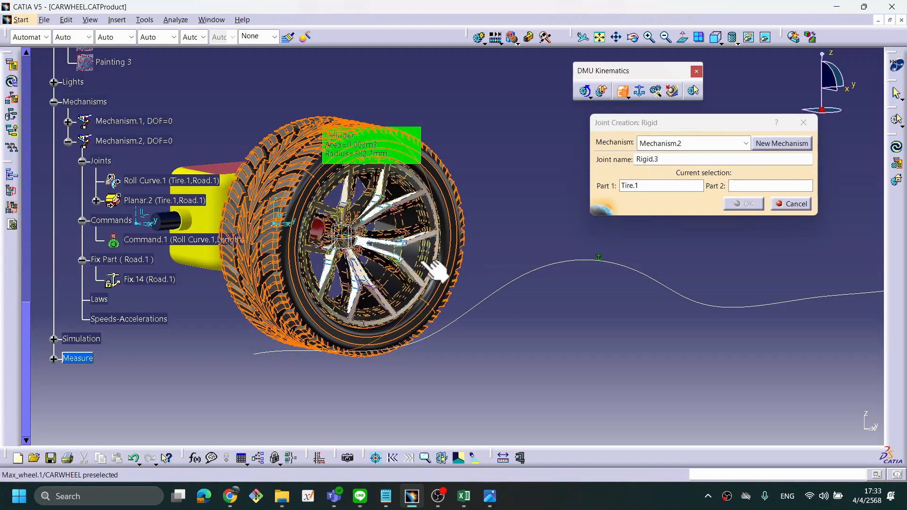
click(409, 251)
middle_drag(432, 267, 451, 262)
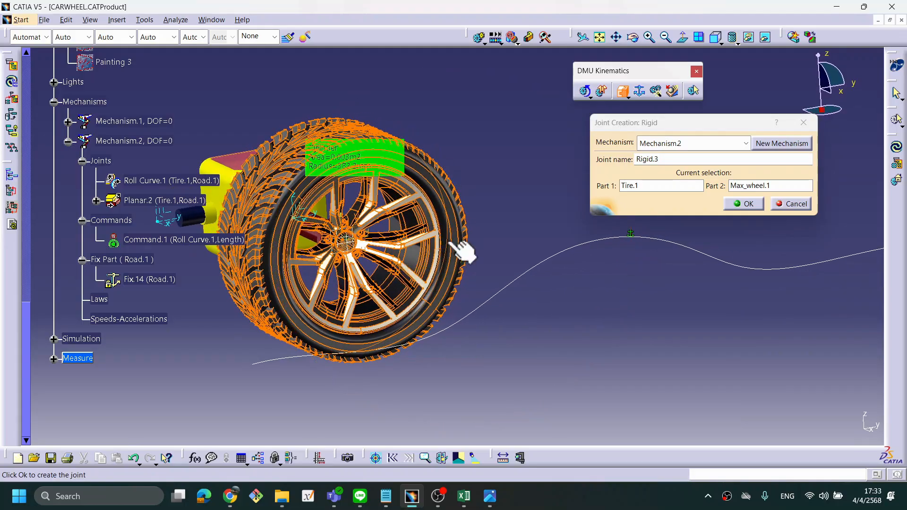
click(742, 205)
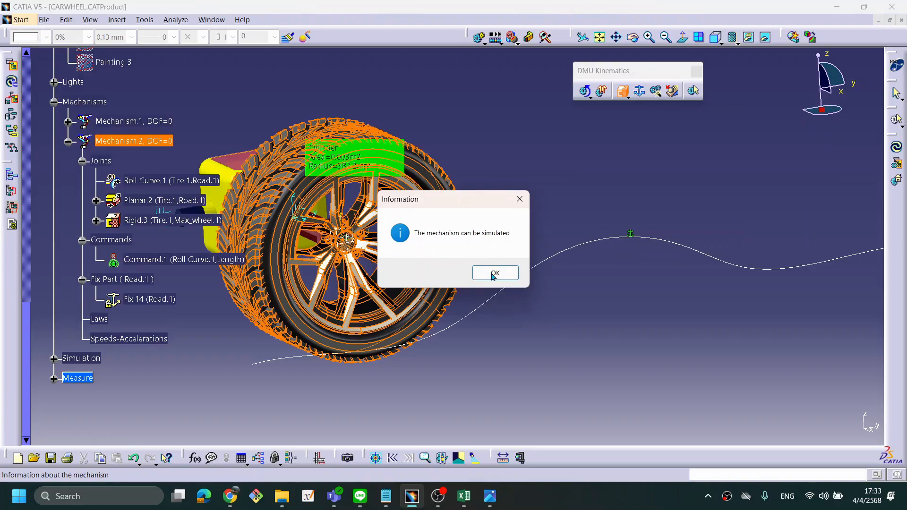
click(491, 276)
Step: Create a rigid joint in Mechanism.2 between Ring_shaft.1 and Max_wheel.1
middle_drag(469, 252, 413, 274)
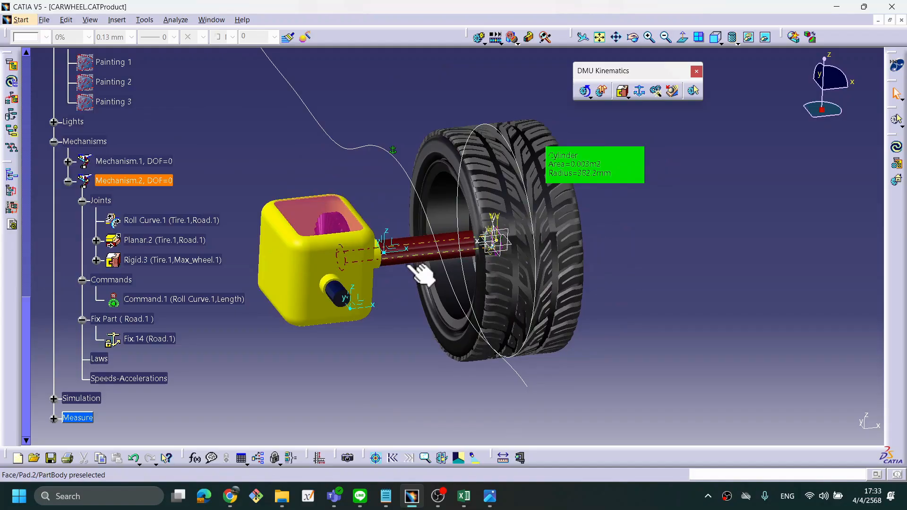
middle_drag(405, 273, 458, 281)
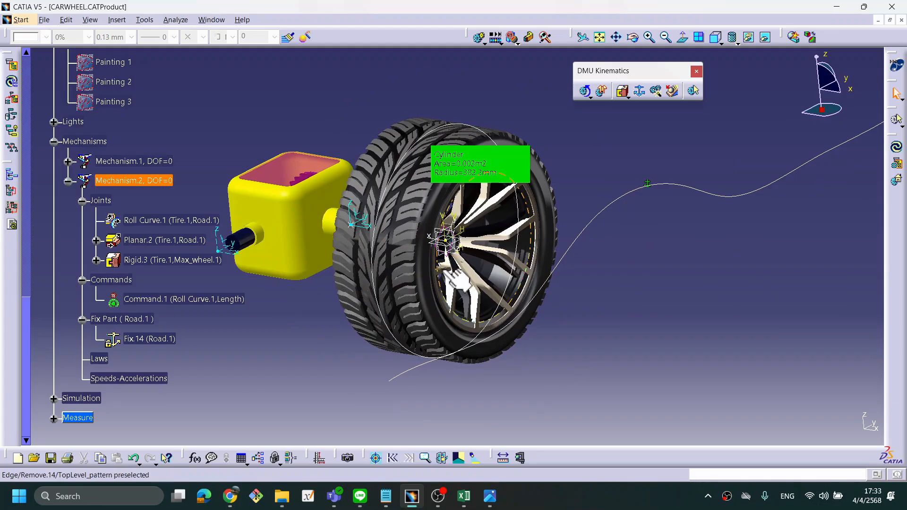
middle_drag(455, 276, 451, 272)
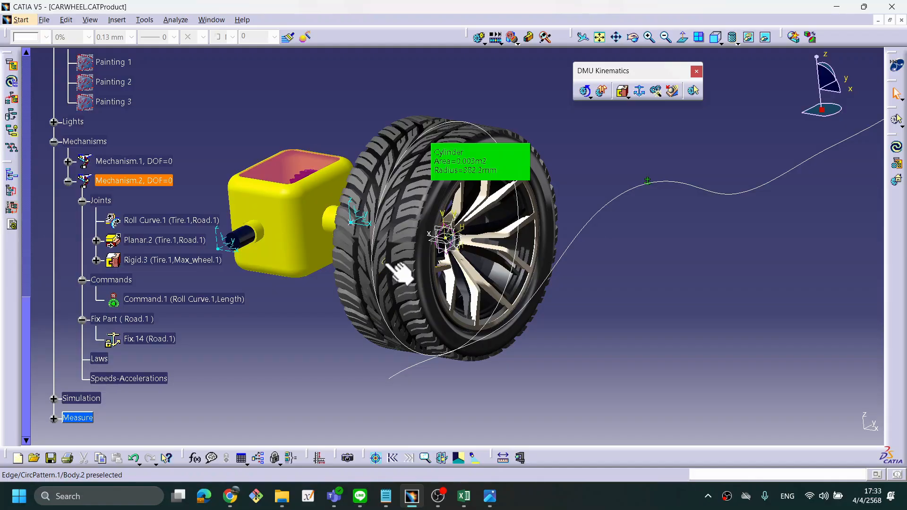
middle_drag(558, 208, 572, 235)
click(624, 92)
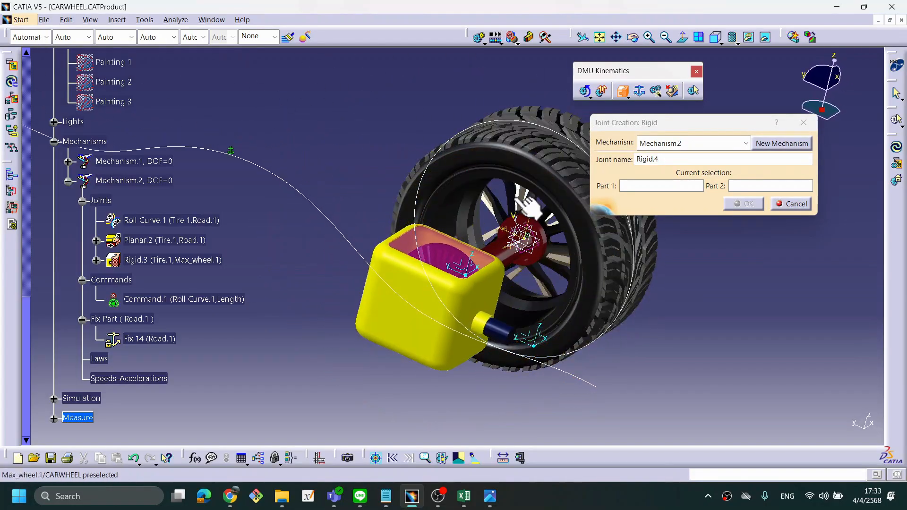
middle_drag(531, 269, 482, 273)
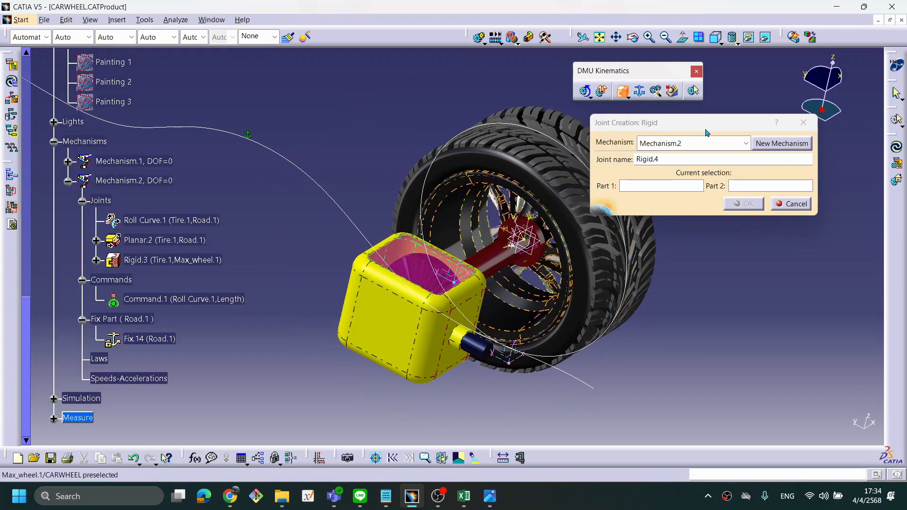
middle_drag(594, 275, 551, 310)
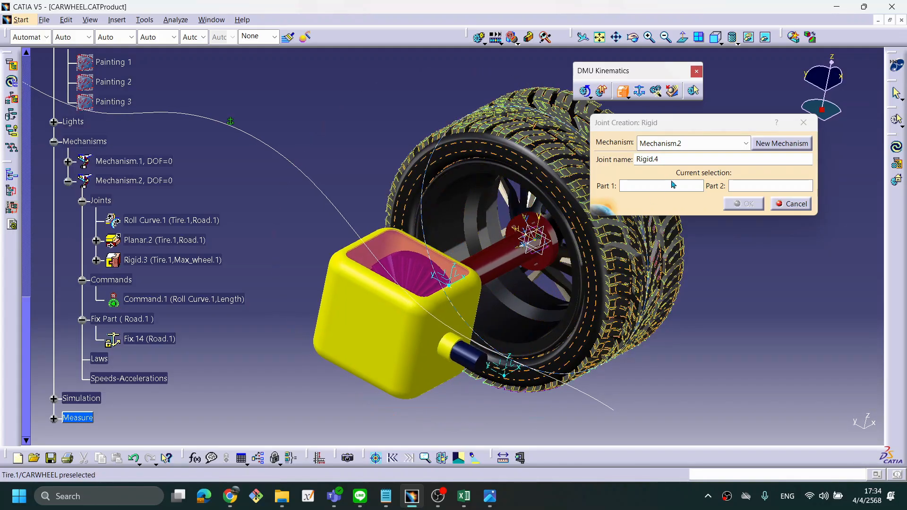
click(682, 150)
click(682, 149)
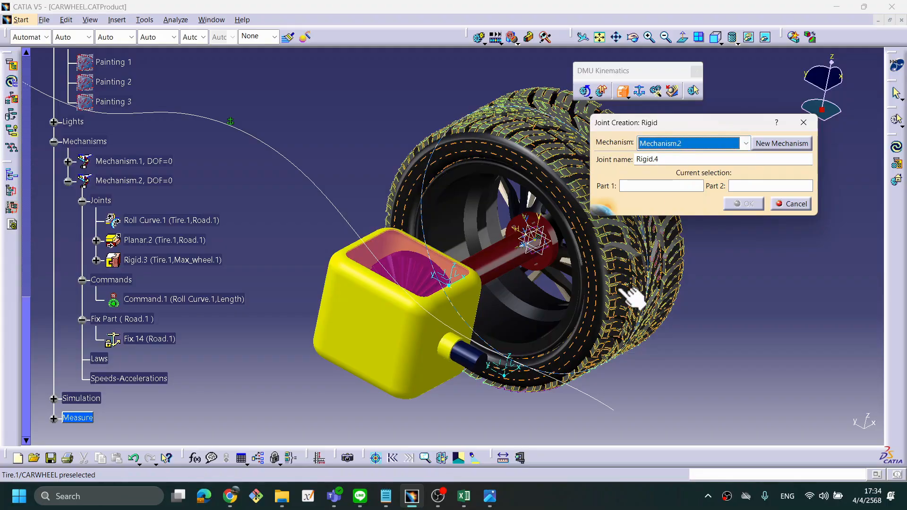
click(500, 273)
click(545, 333)
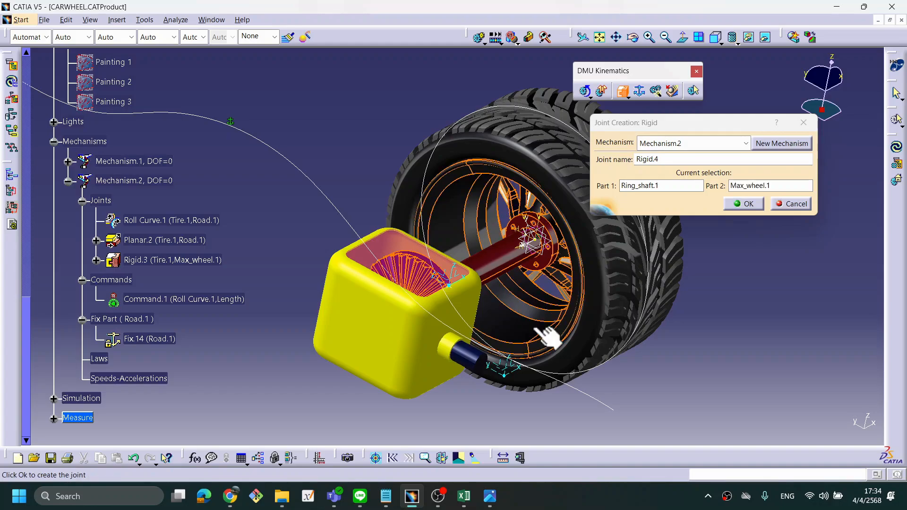
middle_drag(689, 277, 586, 311)
middle_drag(629, 285, 672, 272)
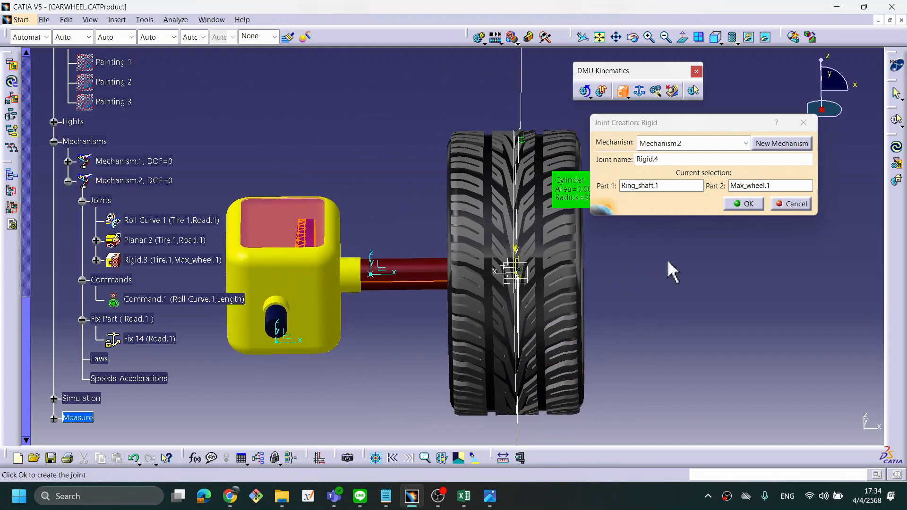
click(740, 210)
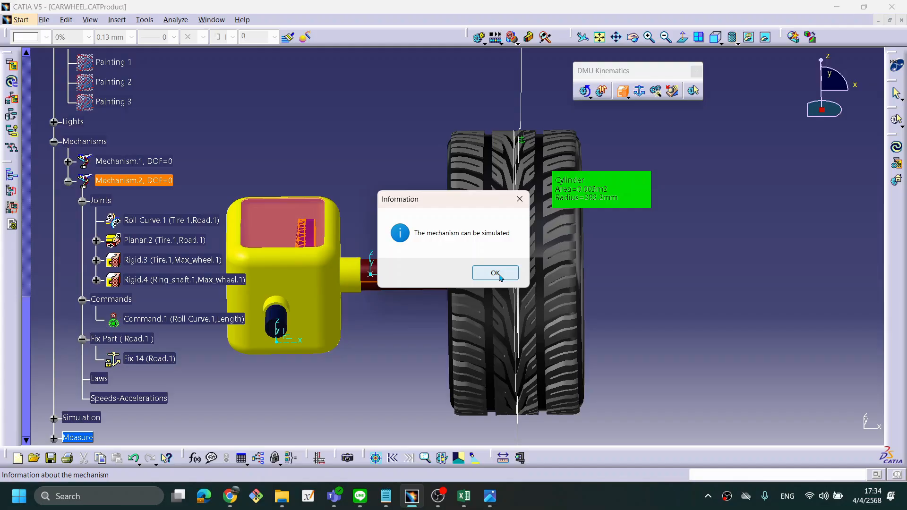
click(495, 273)
Step: Create a rigid joint in Mechanism.2 between Gear_Housing.1 and Ring_shaft.1
middle_drag(707, 265, 587, 251)
middle_drag(517, 260, 552, 286)
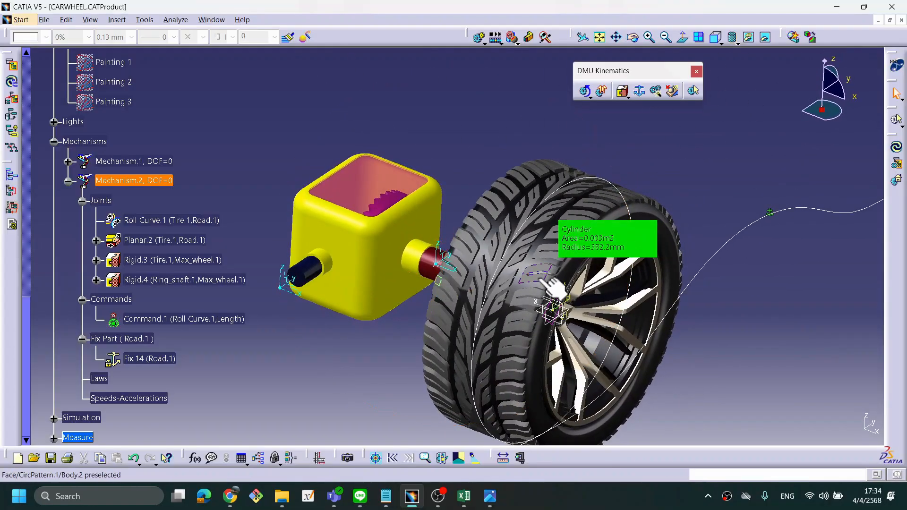
click(551, 286)
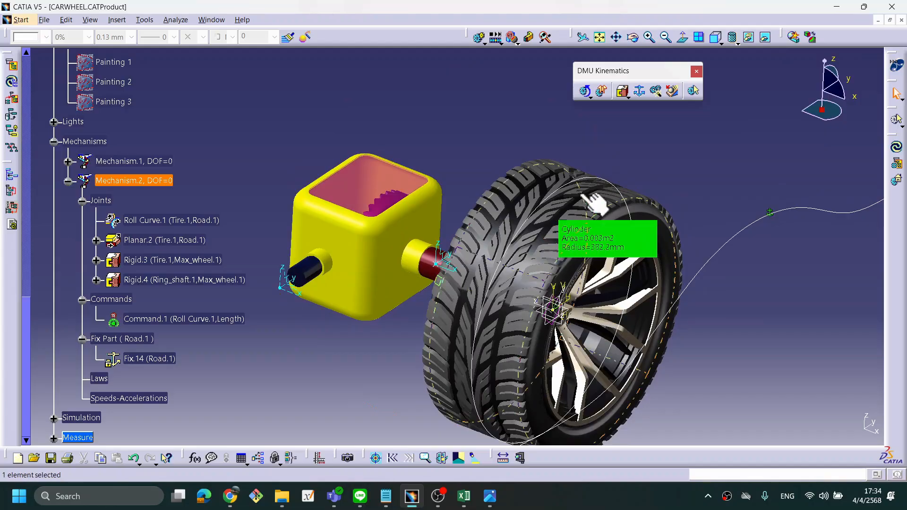
click(623, 90)
mouse_move(527, 300)
middle_down()
mouse_move(535, 271)
mouse_move(480, 241)
mouse_move(496, 283)
mouse_move(516, 285)
middle_up()
click(387, 276)
click(518, 291)
click(748, 204)
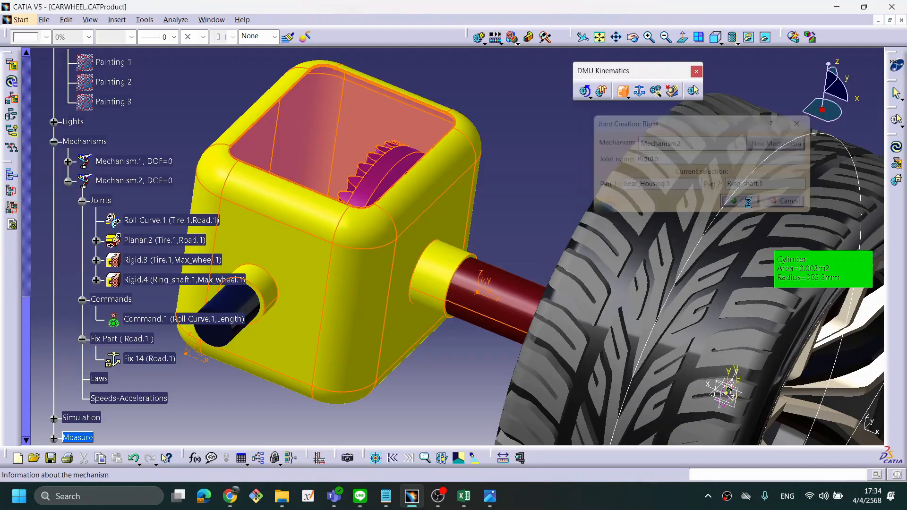
click(494, 274)
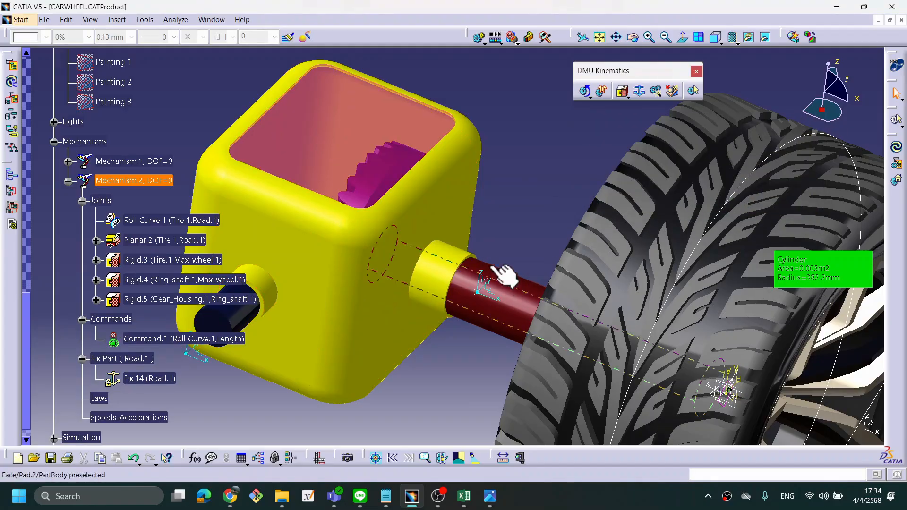
Step: Create a rigid joint in Mechanism.2 between Pinion_Gear.1 and Gear_Housing.1
middle_drag(504, 223, 567, 250)
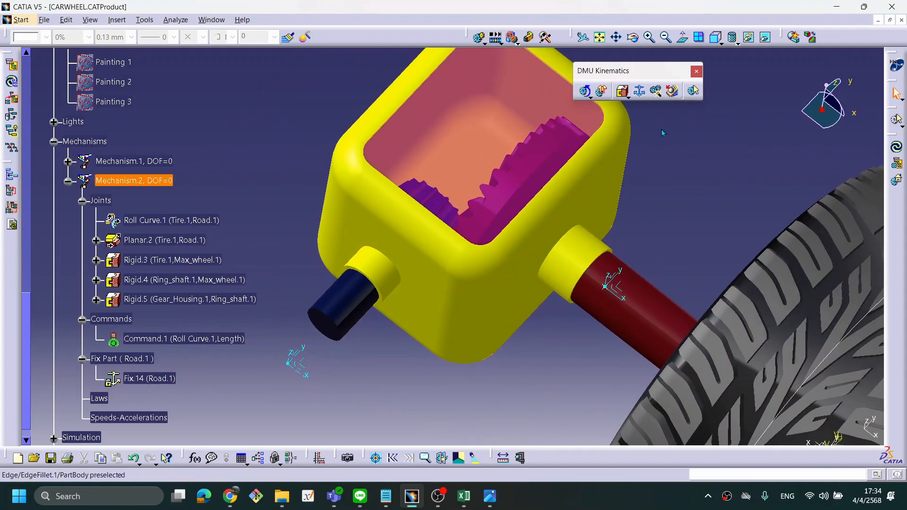
click(622, 91)
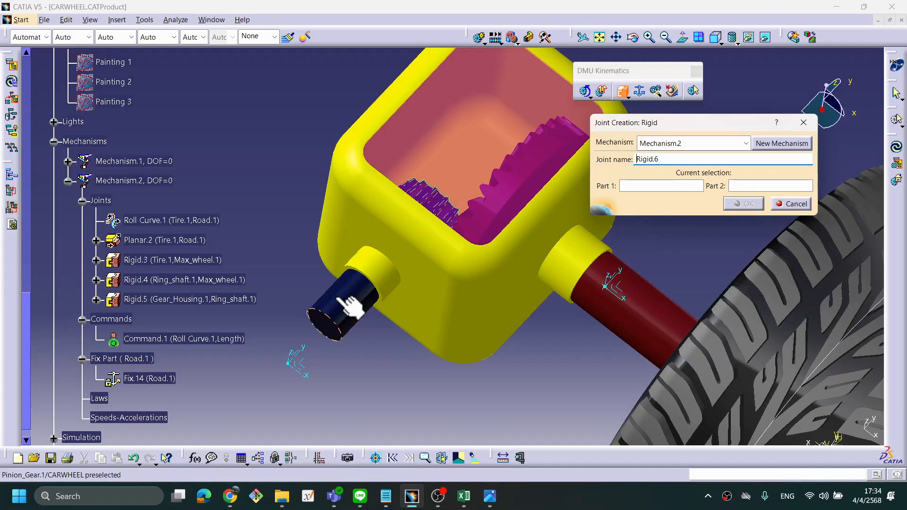
click(340, 301)
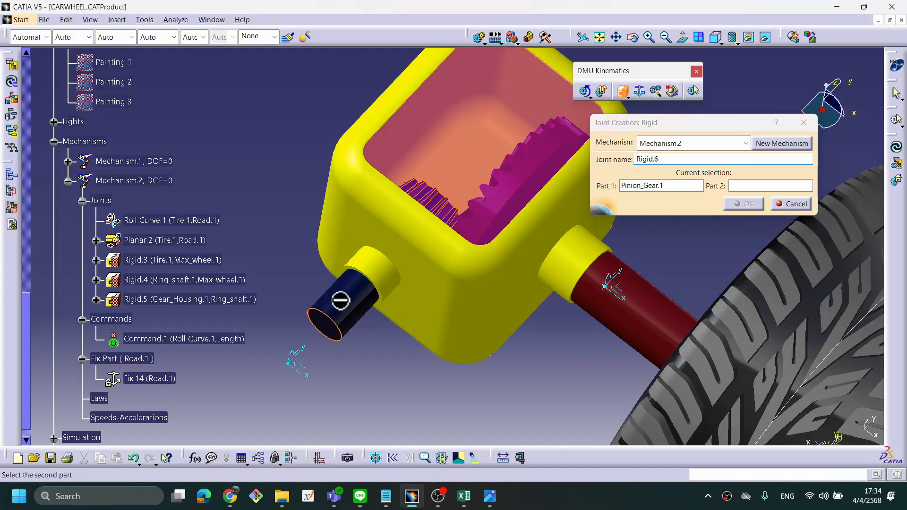
click(387, 232)
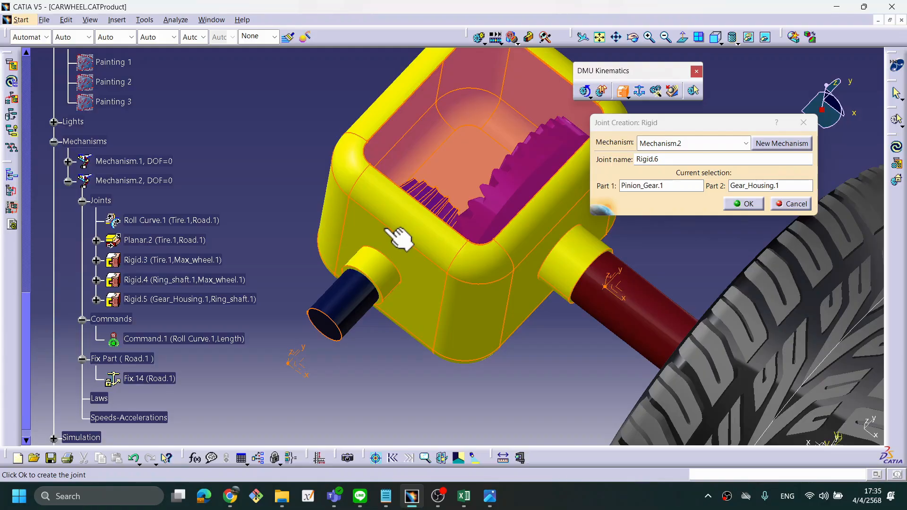
click(749, 203)
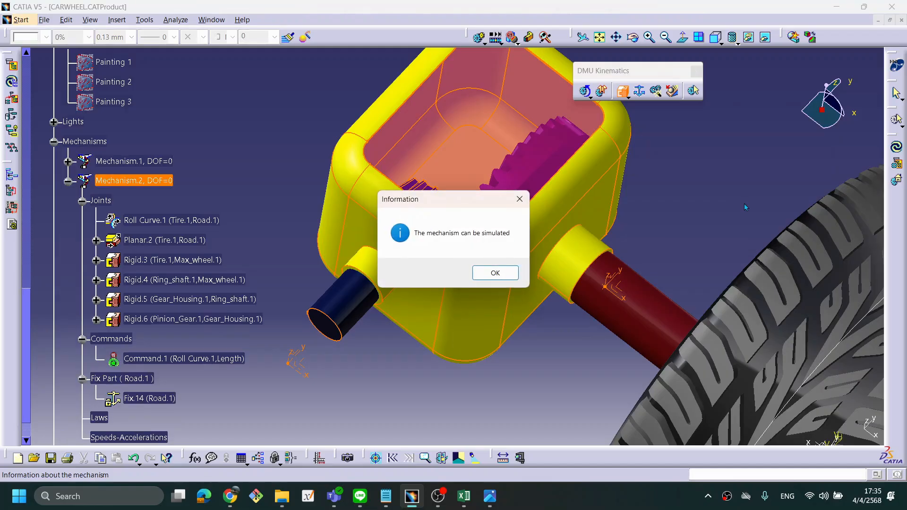
click(488, 274)
middle_drag(634, 213, 640, 283)
click(634, 214)
middle_drag(523, 290, 445, 230)
middle_drag(376, 277, 371, 263)
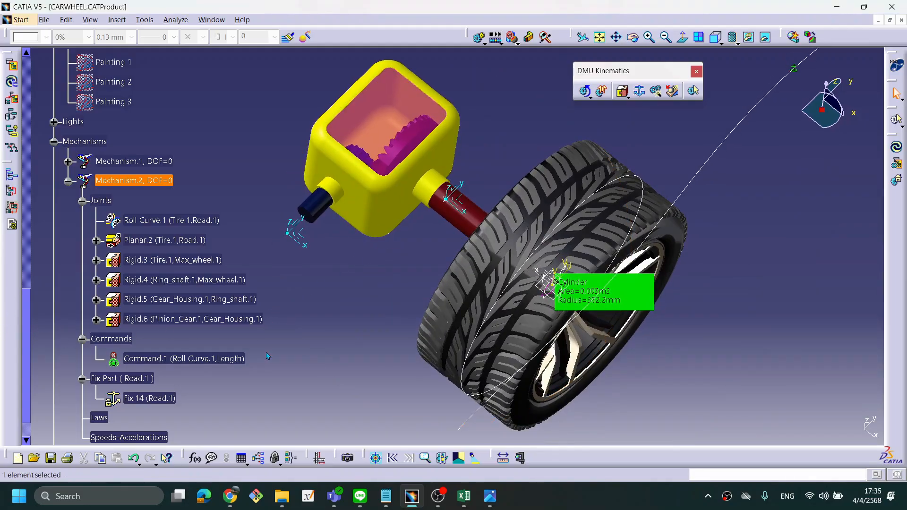
Step: Create a new simulation using Mechanism.2 as its simulation object
scroll(268, 356, down, 2)
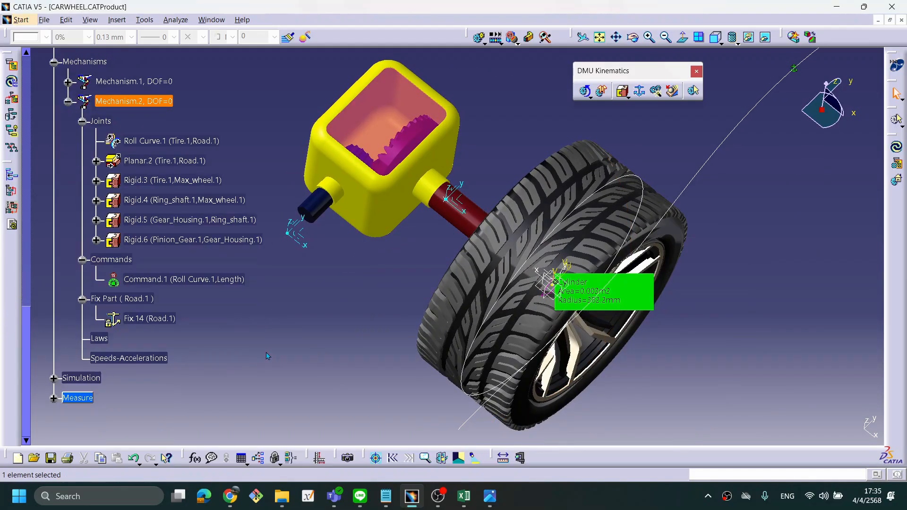
click(230, 361)
middle_drag(407, 315, 421, 308)
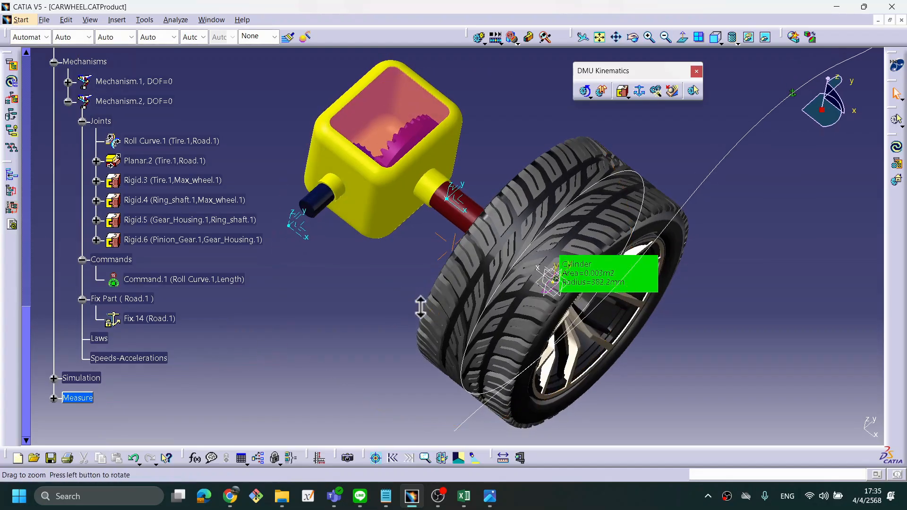
click(480, 37)
scroll(770, 286, down, 1)
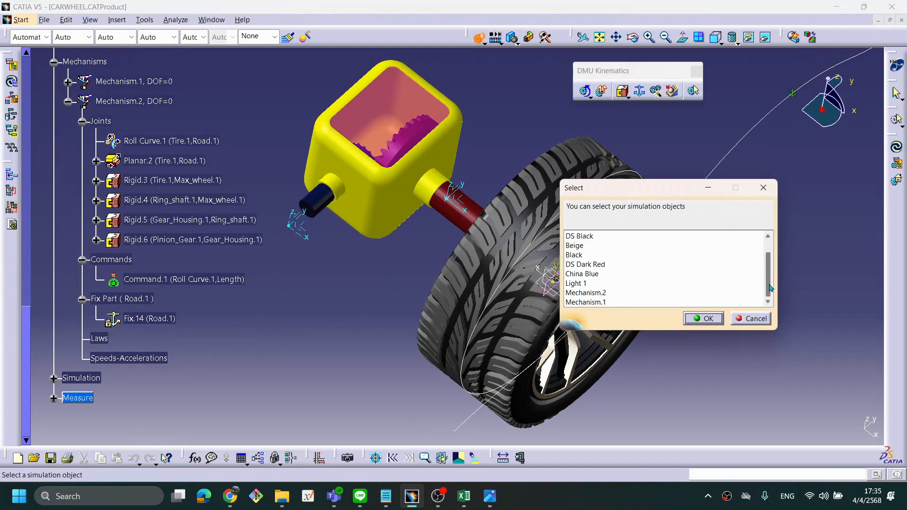
click(586, 293)
click(698, 318)
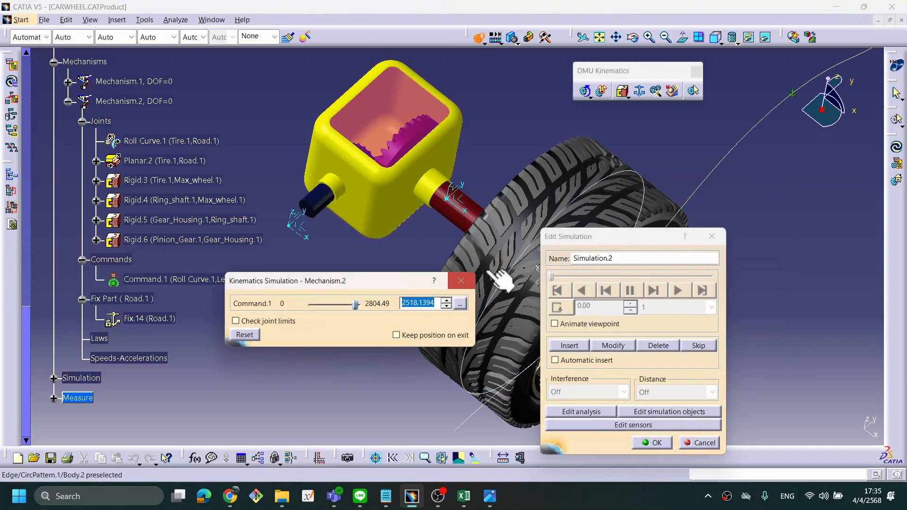
Step: Roll the wheel along the road and insert simulation shots with Command.1 at 1963.1396 and 1626.6013
middle_drag(446, 176, 474, 212)
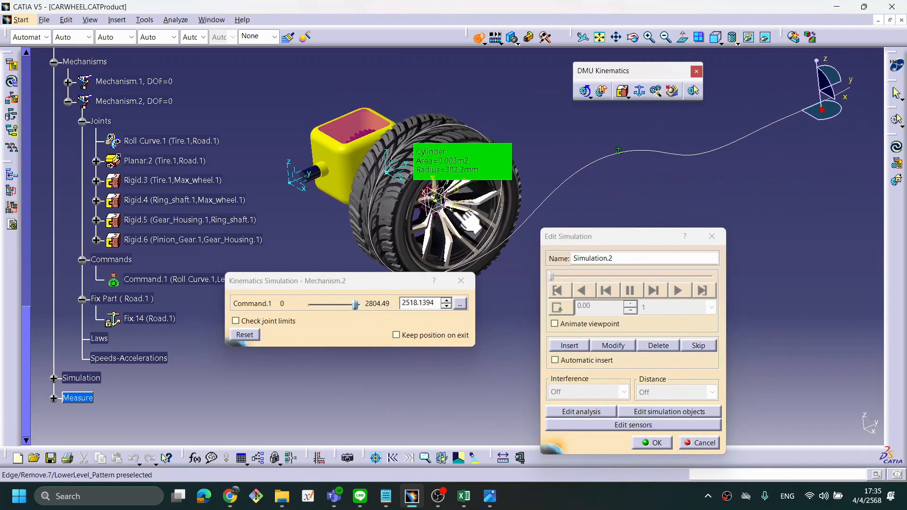
drag(356, 306, 346, 308)
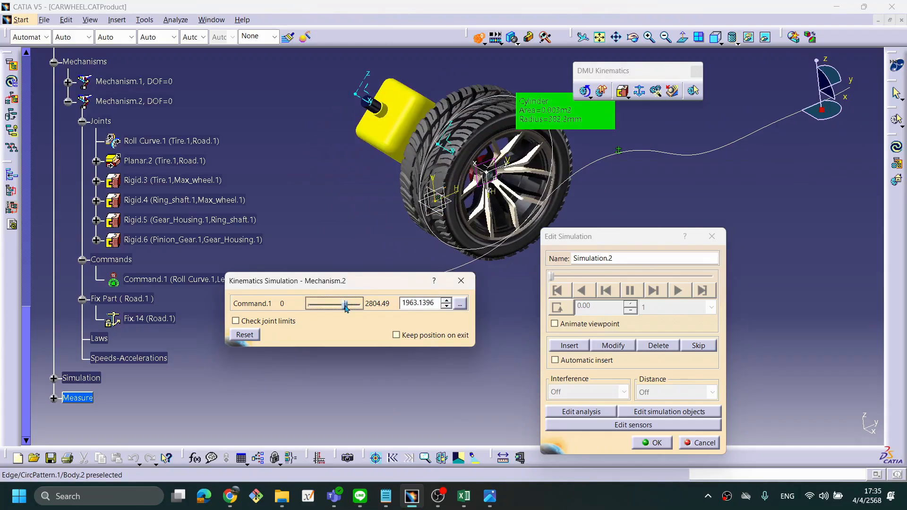
click(572, 347)
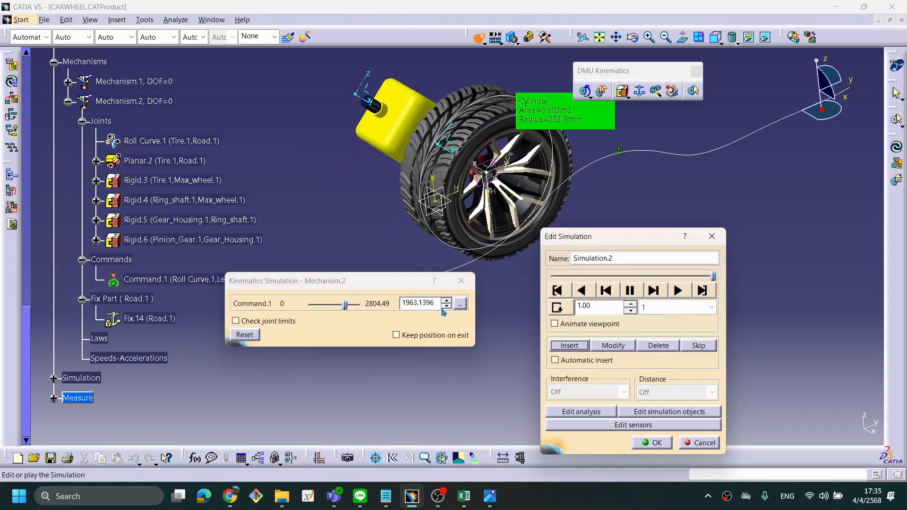
drag(346, 306, 340, 307)
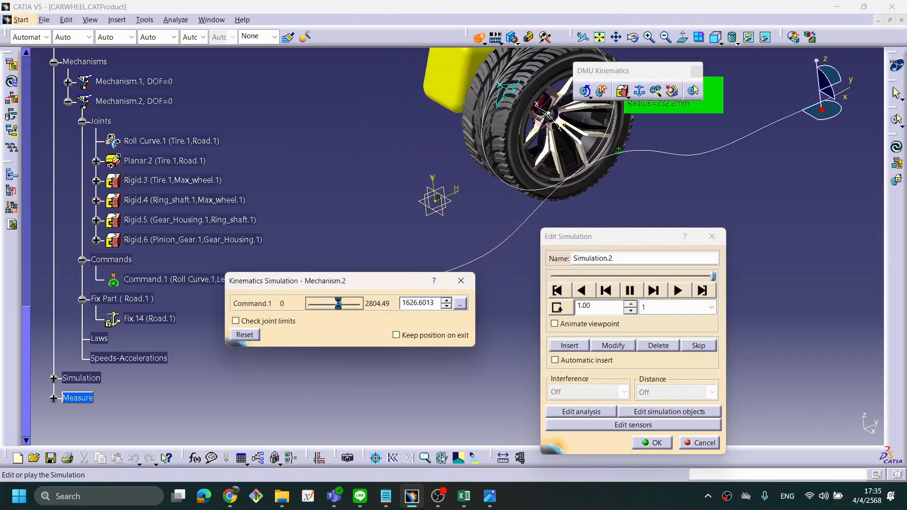
click(566, 345)
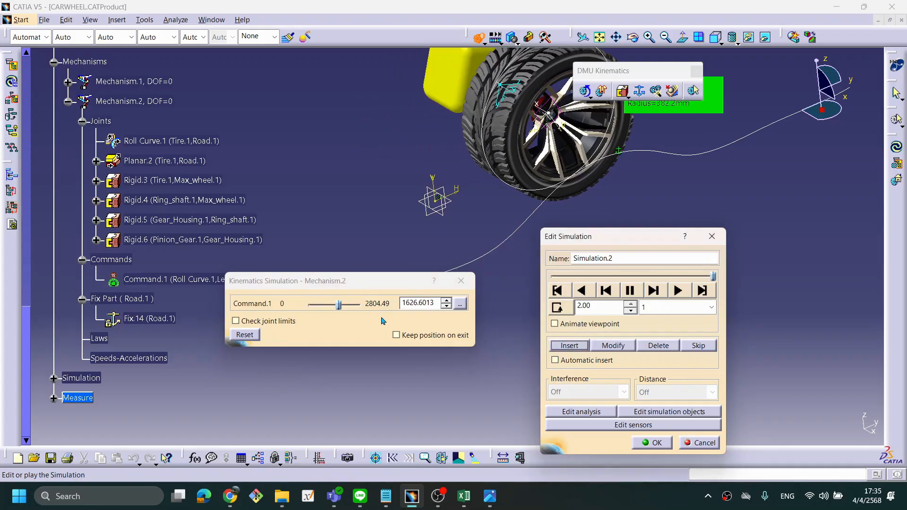
Step: Roll the wheel to the end of the road at Command.1 value 0, inserting three more simulation shots
drag(338, 304, 293, 310)
click(559, 347)
click(569, 346)
click(569, 346)
Step: Roll the wheel back along the road, inserting shots with Command.1 at 897.4352, 1710.7360 and 2411.8572
ctrl+middle_drag(612, 132, 636, 160)
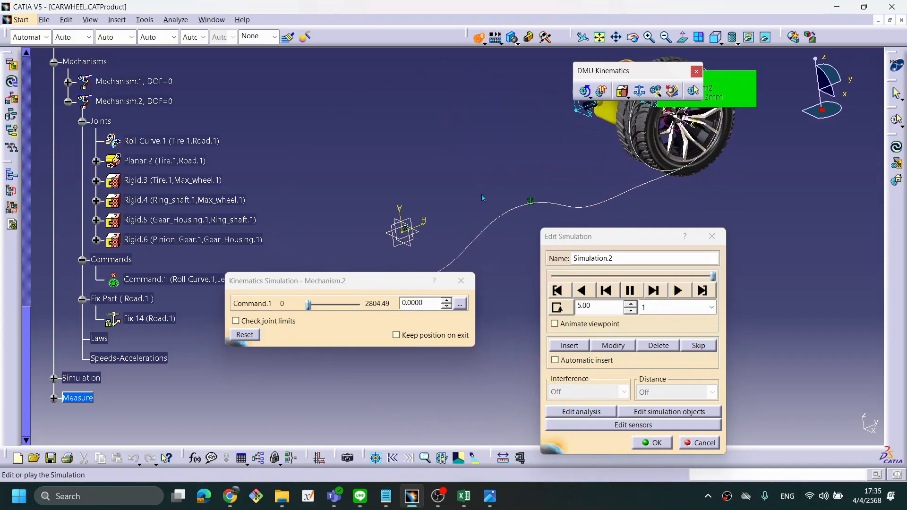
middle_drag(481, 195, 485, 166)
drag(309, 308, 327, 308)
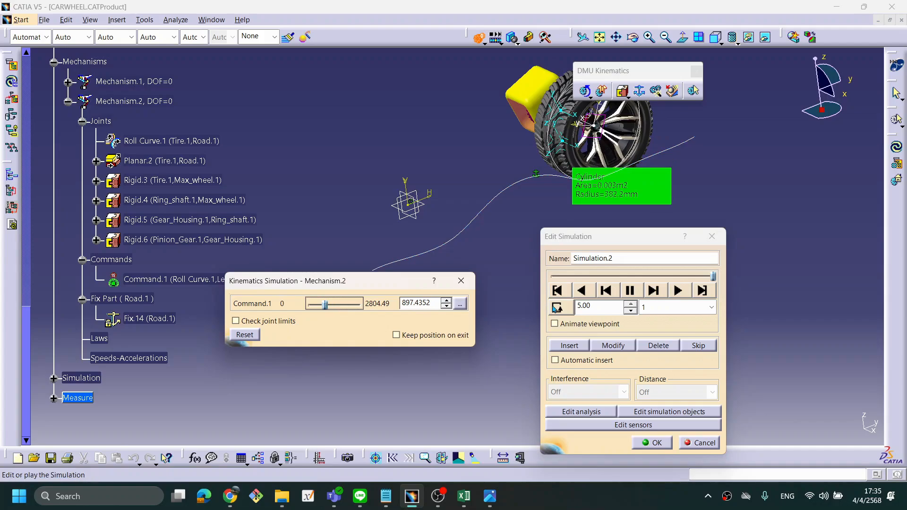
click(569, 346)
drag(329, 308, 349, 308)
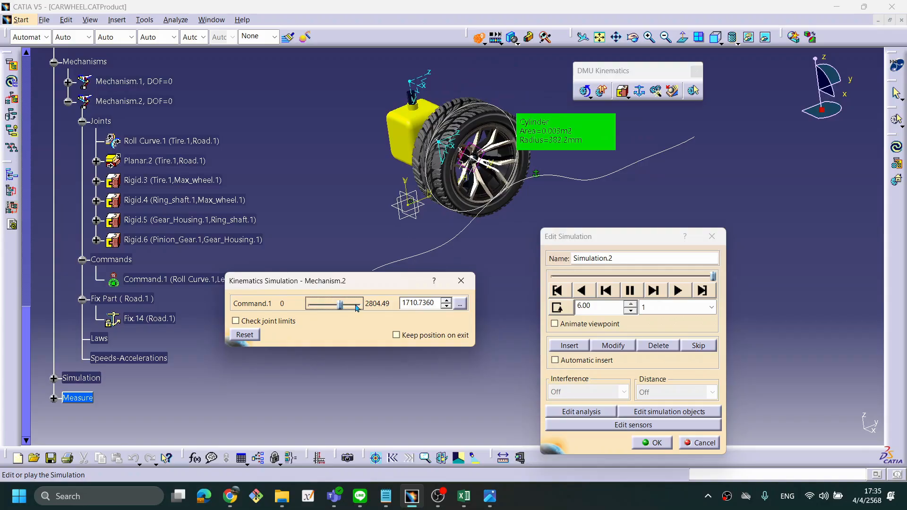
click(572, 345)
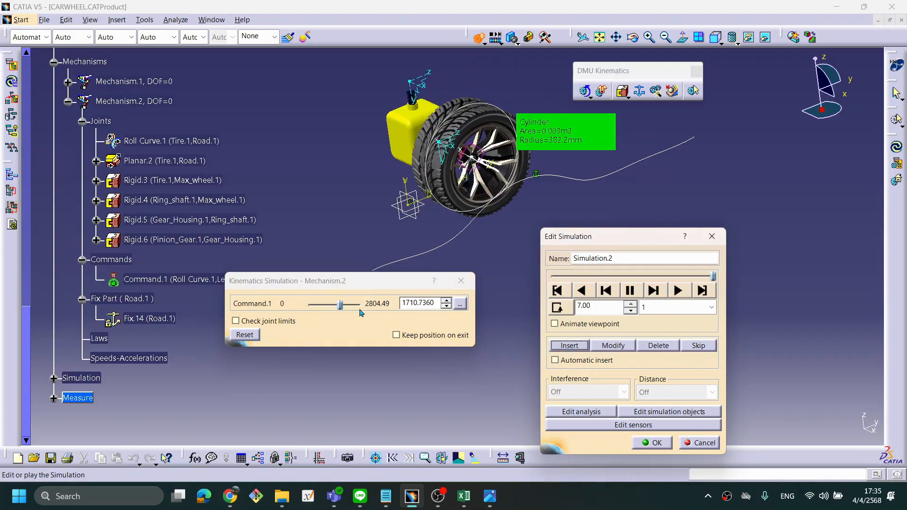
drag(342, 308, 354, 306)
click(572, 345)
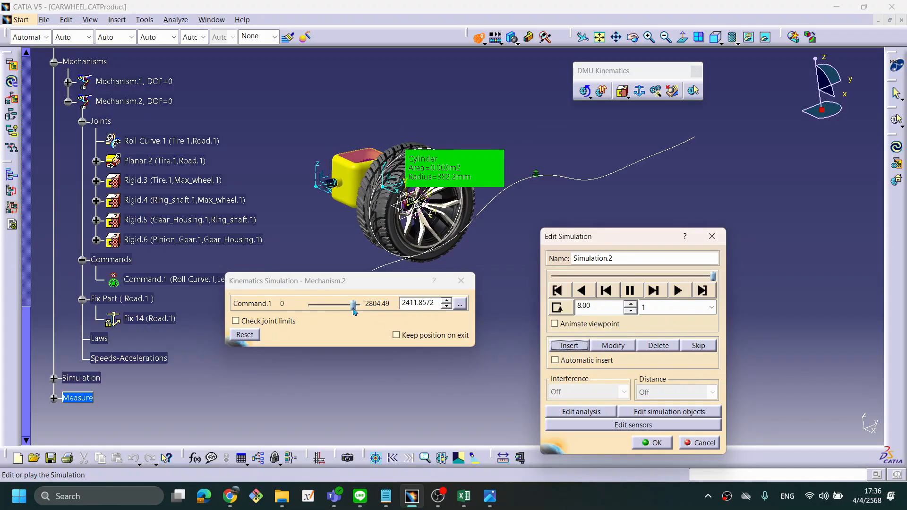
Step: Move Command.1 to its maximum of 2804.4851 and insert a closing shot in the simulation
drag(354, 307, 368, 307)
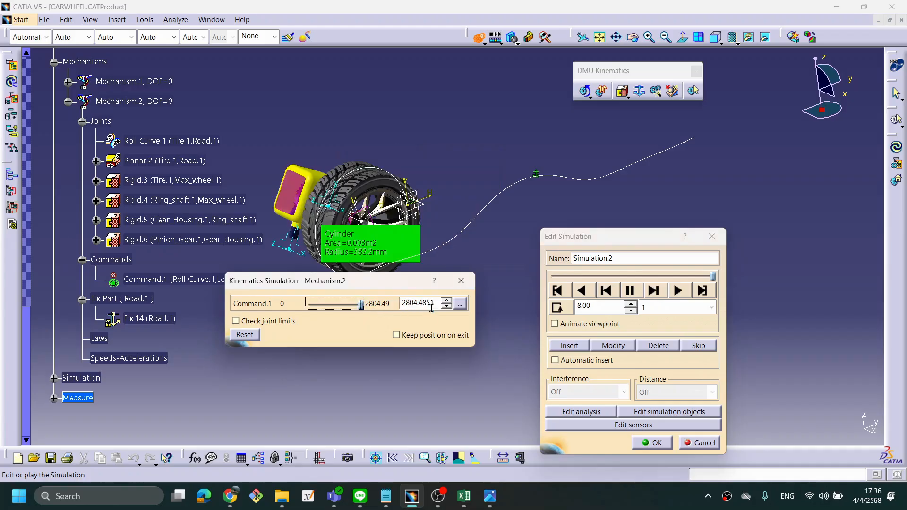
middle_drag(512, 216, 507, 174)
mouse_move(481, 208)
middle_down()
mouse_move(488, 217)
mouse_move(477, 220)
middle_up()
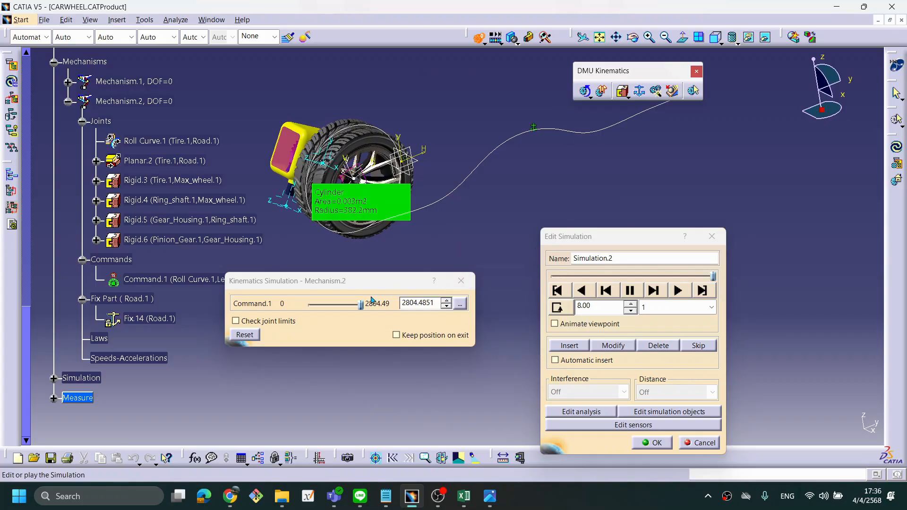
drag(362, 309, 363, 306)
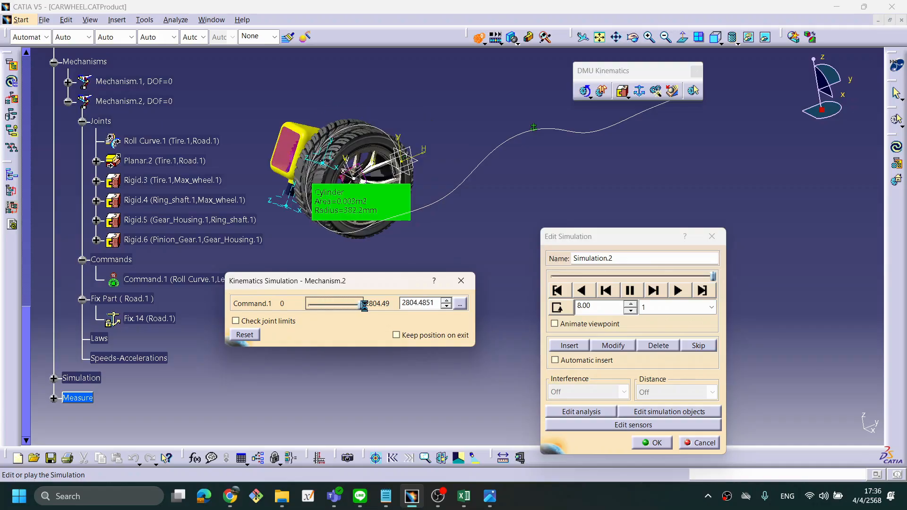
click(571, 347)
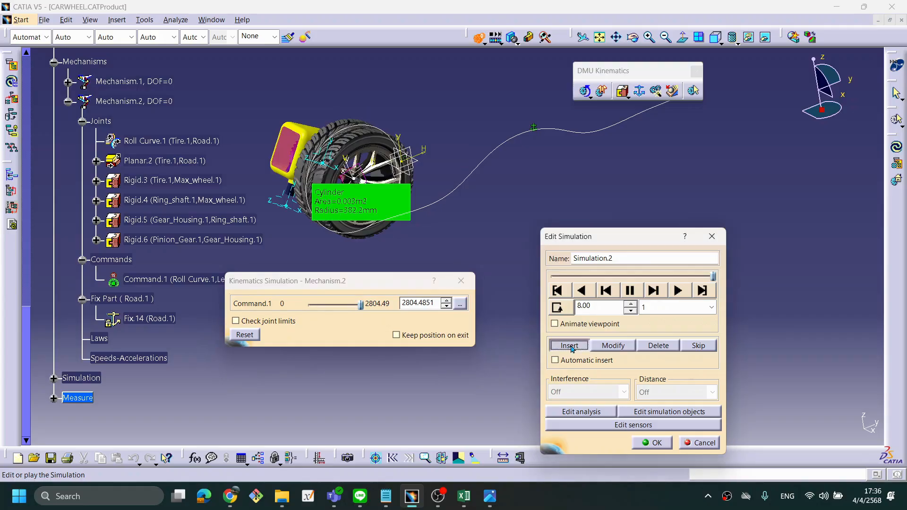
Step: Play Simulation.2 from its start with an interpolation step of 0.02 and accept the simulation
click(559, 290)
click(711, 307)
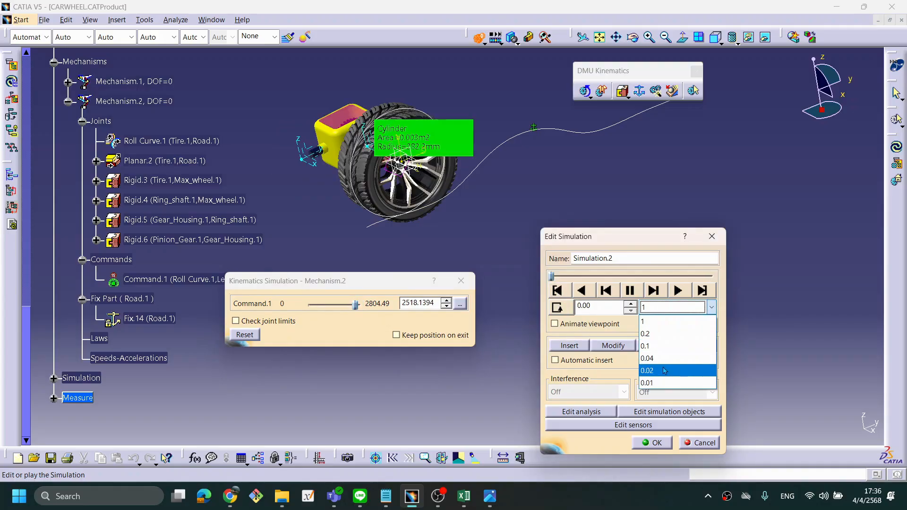
click(665, 371)
click(557, 291)
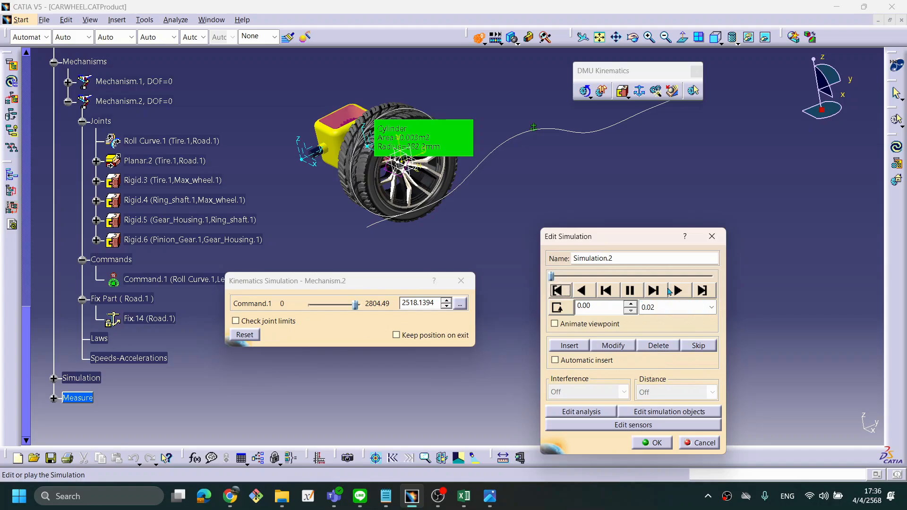
click(677, 291)
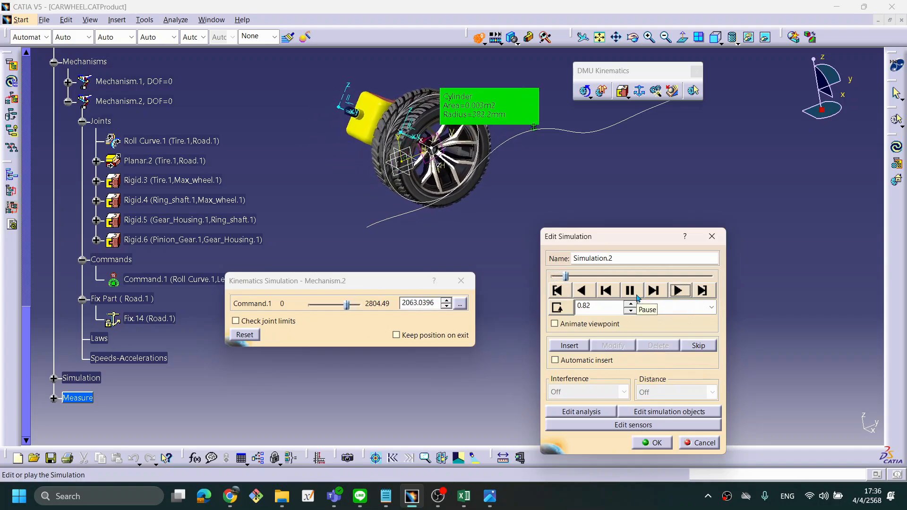
middle_drag(579, 192, 506, 262)
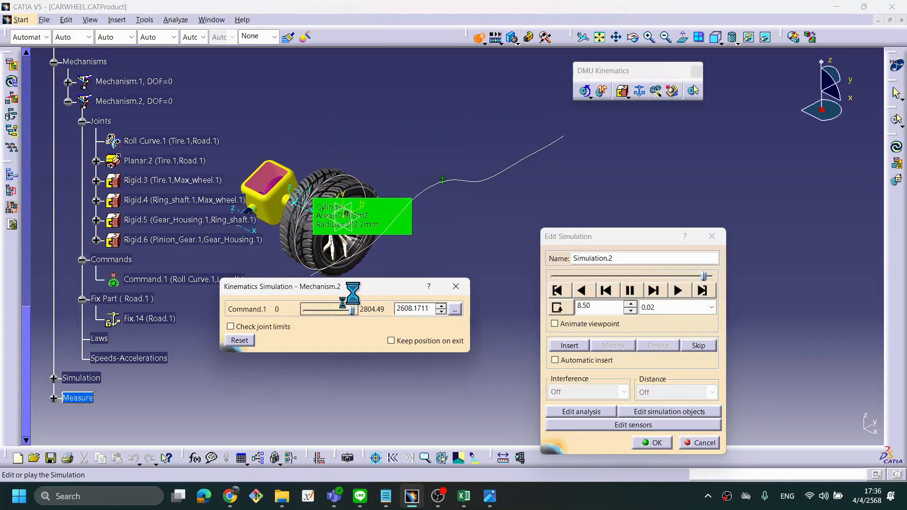
scroll(438, 268, up, 1)
middle_drag(439, 268, 537, 226)
ctrl+middle_drag(470, 283, 446, 246)
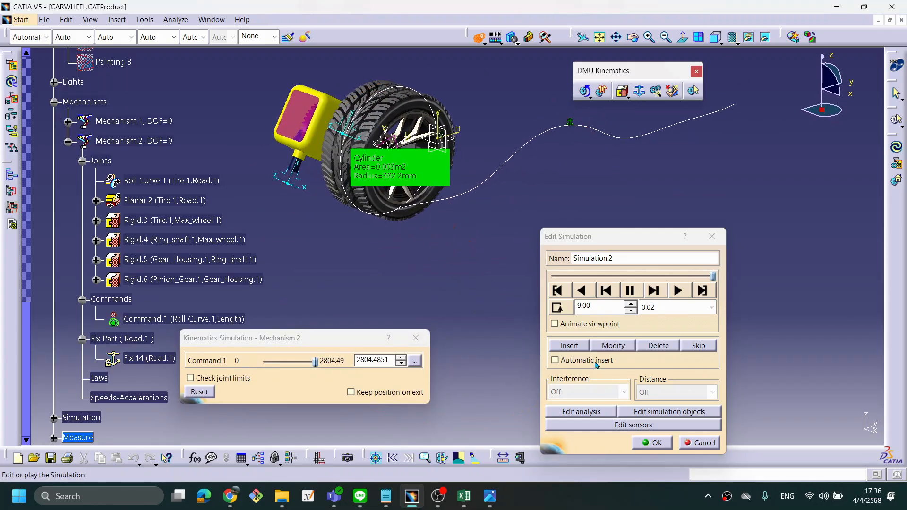
click(653, 443)
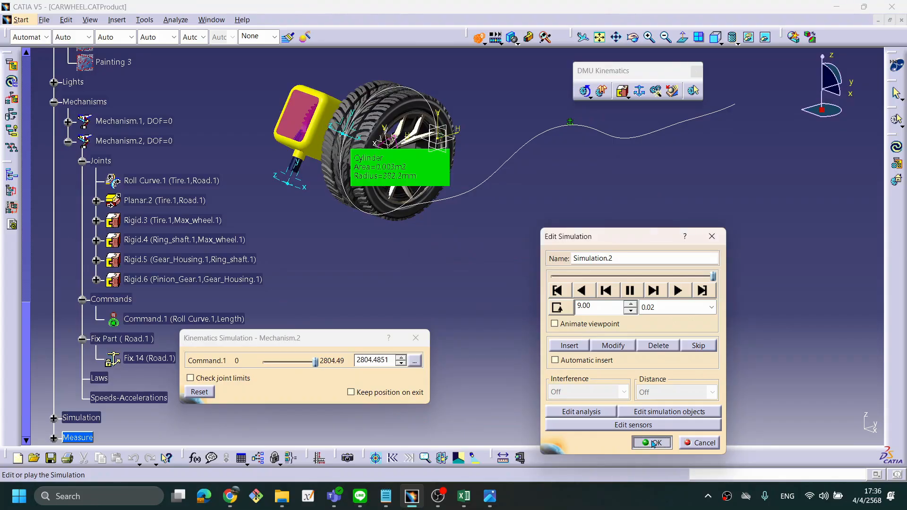
click(654, 444)
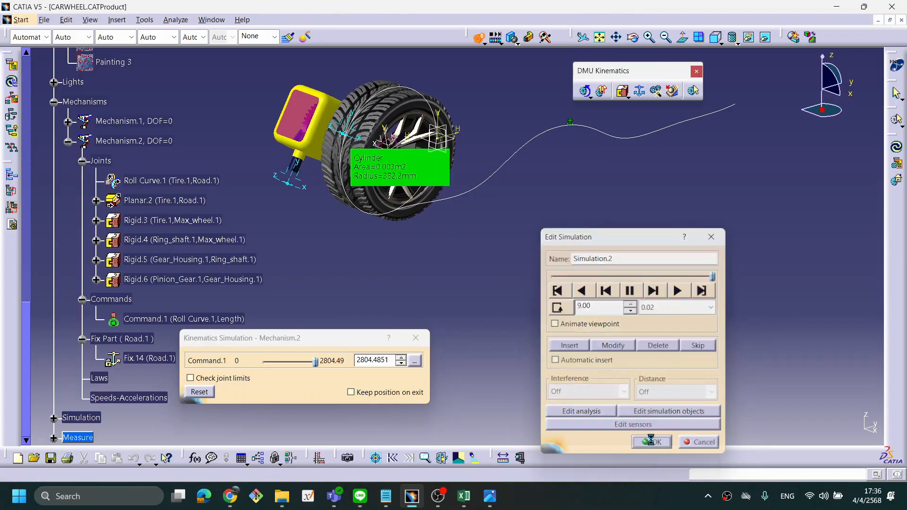
Step: Hide the circle sketch around the tire
middle_drag(531, 234, 520, 298)
mouse_move(402, 324)
middle_down()
mouse_move(429, 309)
mouse_move(413, 334)
middle_up()
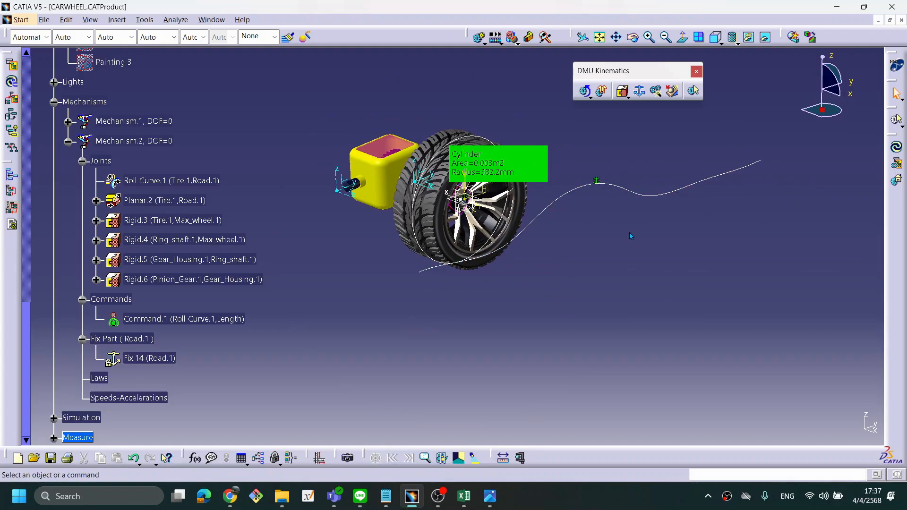
middle_drag(463, 311, 466, 263)
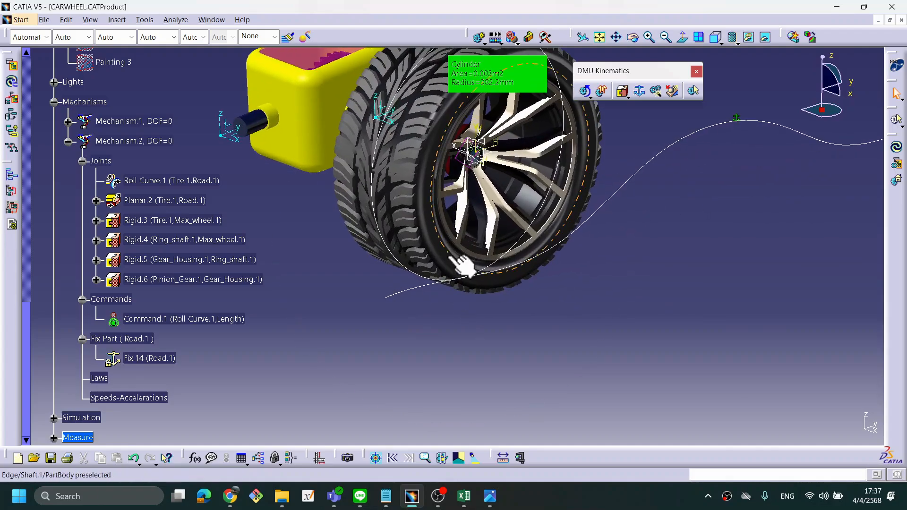
right_click(397, 261)
click(439, 299)
Step: Hide the Gear_Housing axis systems at the pinion shaft end and beside the tire
middle_drag(574, 208, 581, 265)
scroll(413, 198, down, 1)
middle_drag(414, 198, 486, 219)
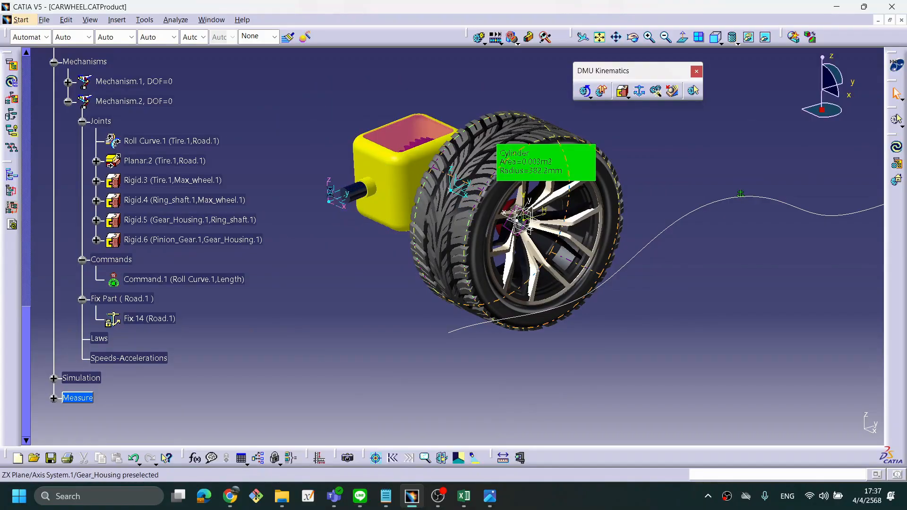
right_click(334, 198)
click(366, 235)
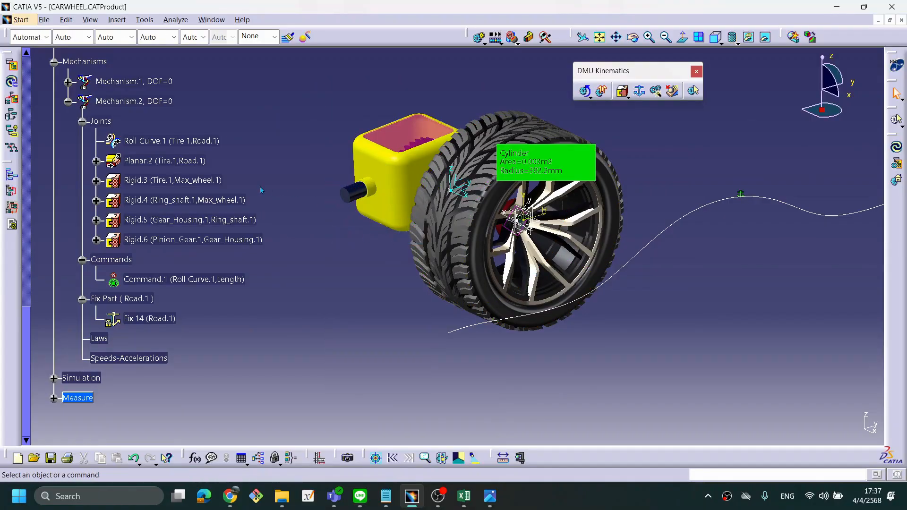
right_click(459, 188)
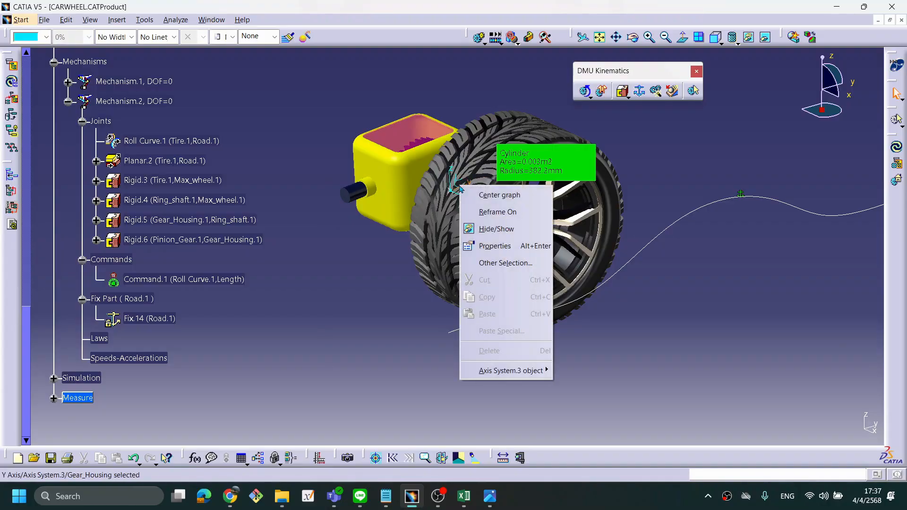
click(496, 229)
Step: Open the Search dialog for the product and move it next to the specification tree
middle_drag(454, 163, 449, 183)
scroll(208, 131, up, 6)
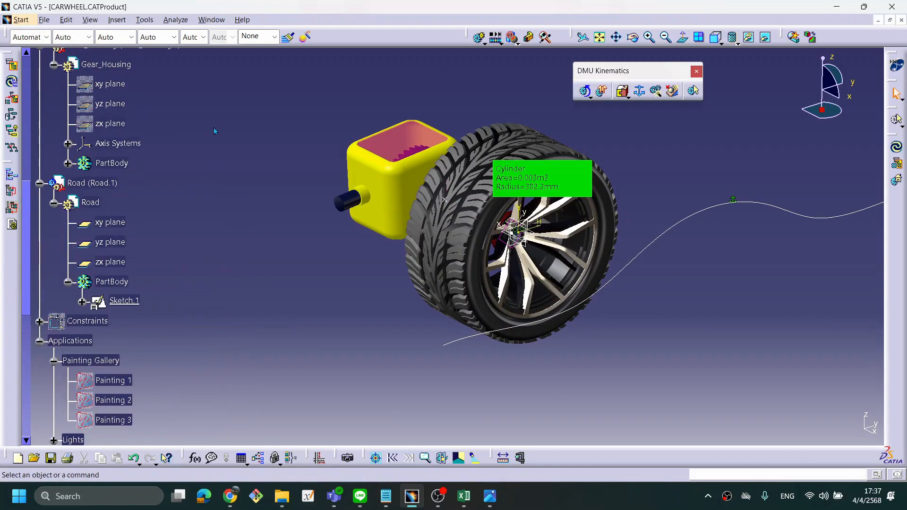
scroll(214, 127, up, 6)
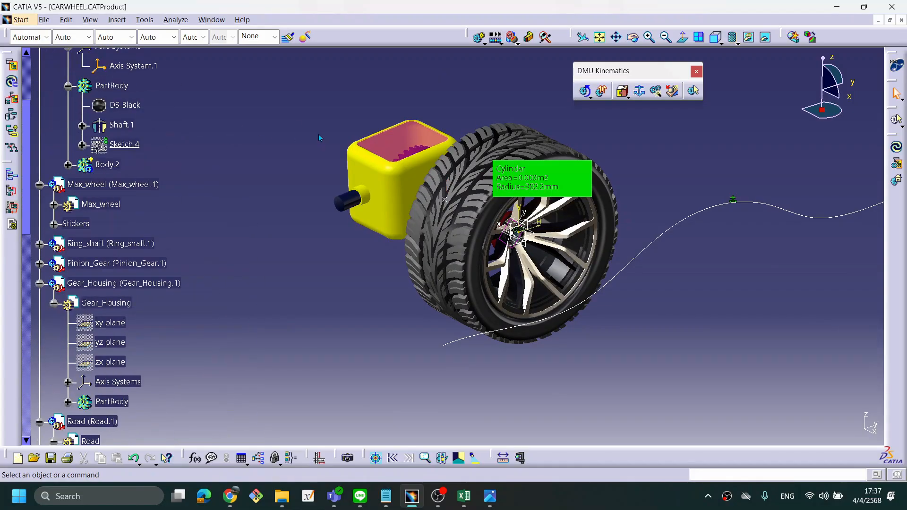
key(ctrl+f)
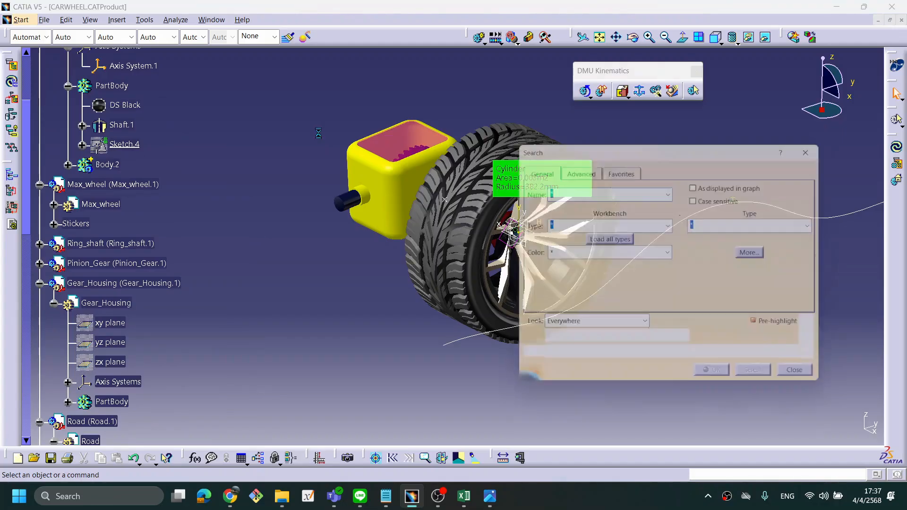
click(671, 225)
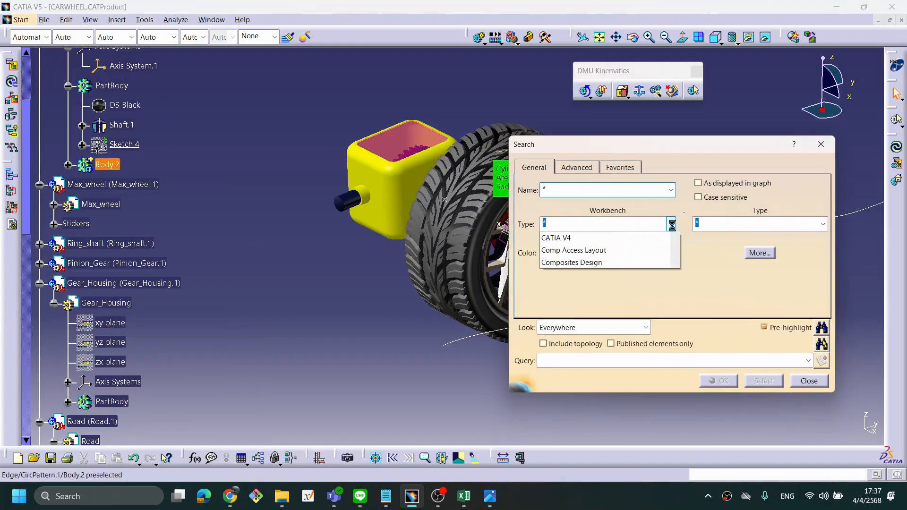
click(655, 146)
drag(609, 149, 365, 154)
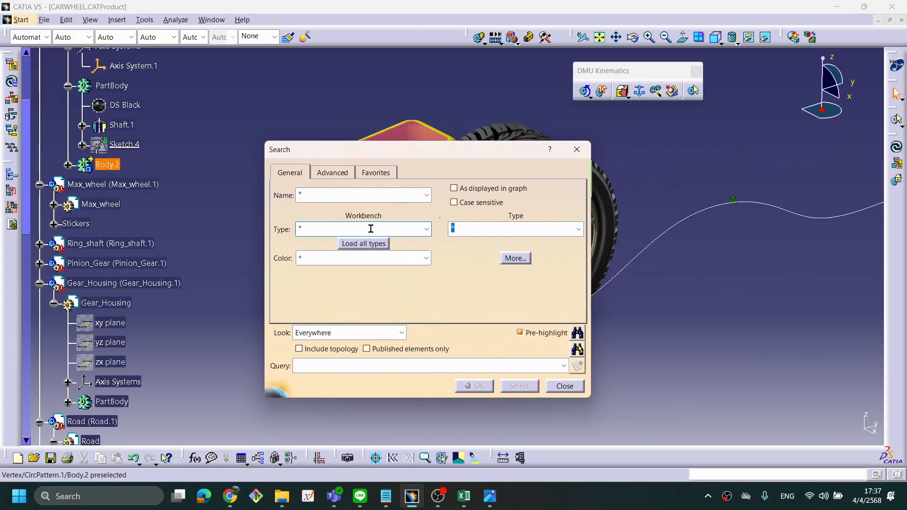
Step: Restrict the search to the Part Design workbench
click(427, 230)
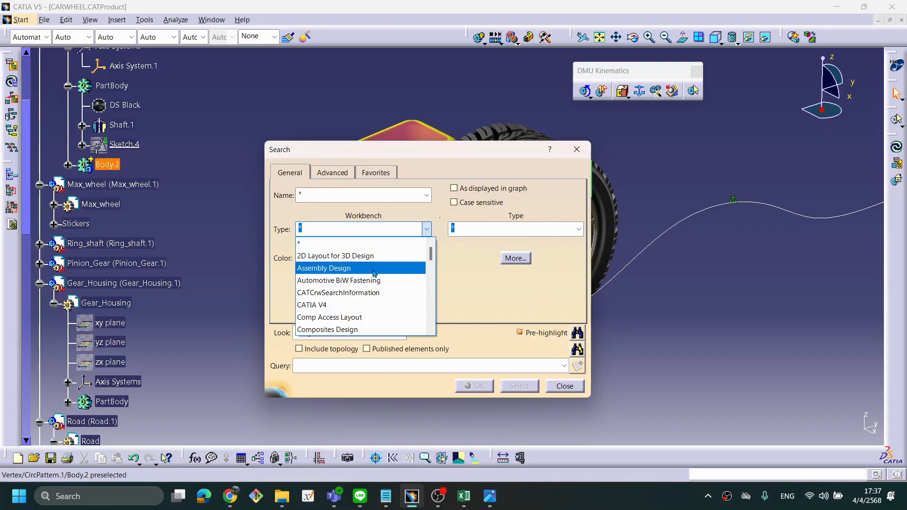
mouse_move(432, 264)
mouse_down()
mouse_move(428, 316)
mouse_move(431, 279)
mouse_up()
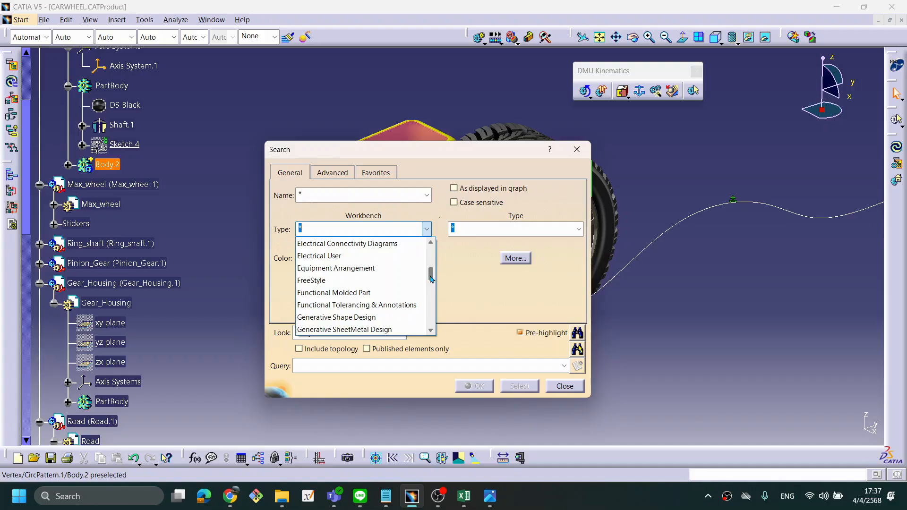
mouse_move(431, 279)
mouse_down()
mouse_move(430, 268)
mouse_move(435, 288)
mouse_up()
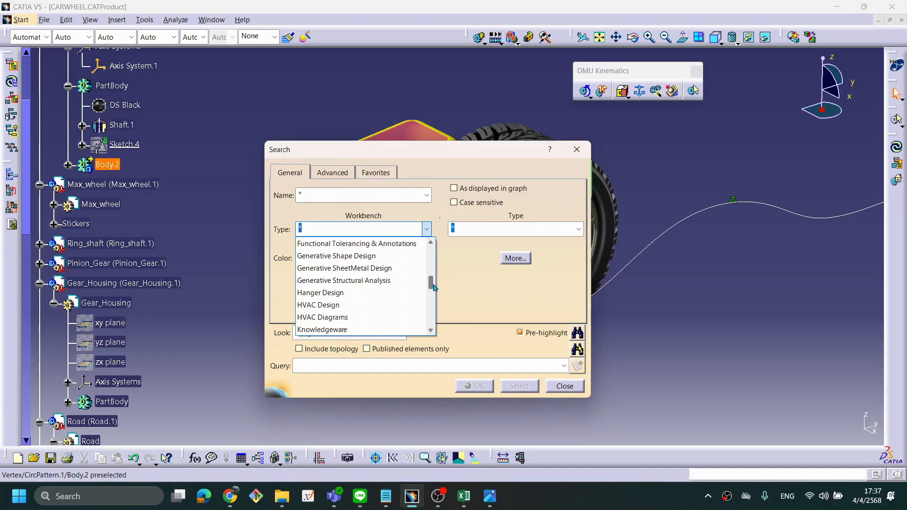
click(455, 144)
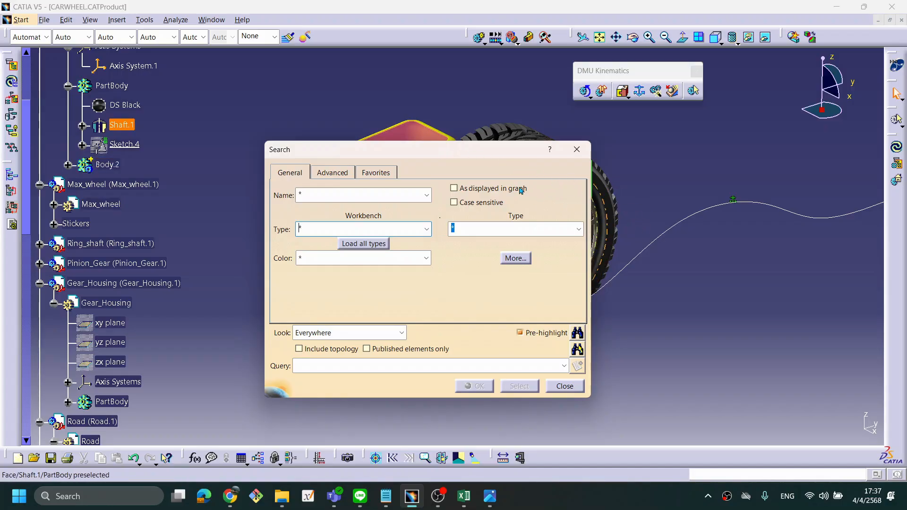
click(426, 229)
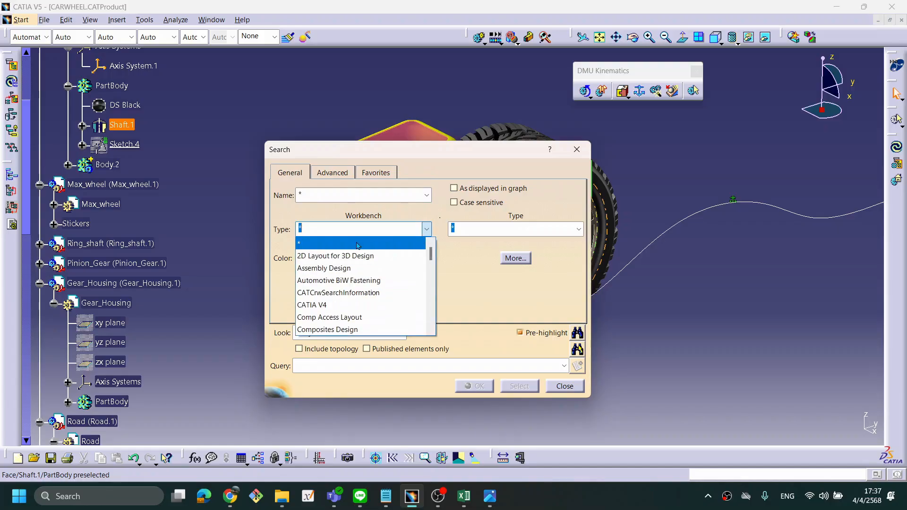
text(pa)
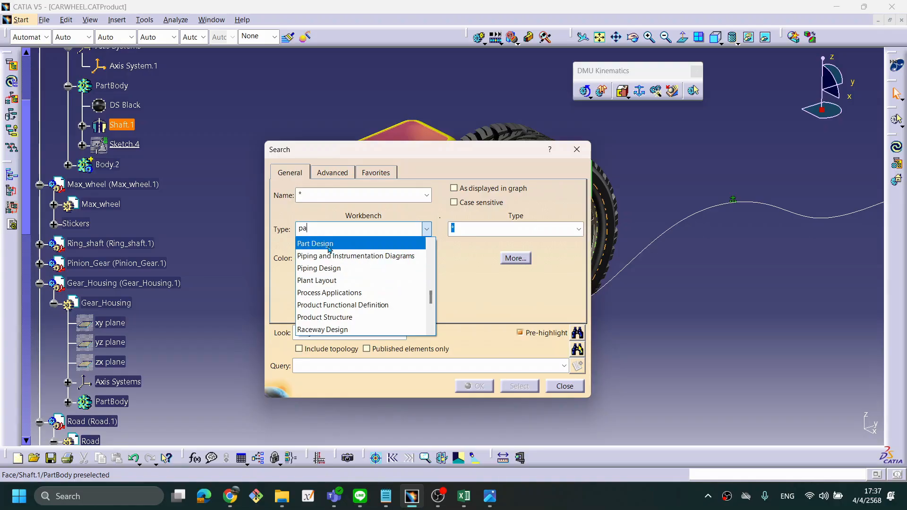
click(352, 244)
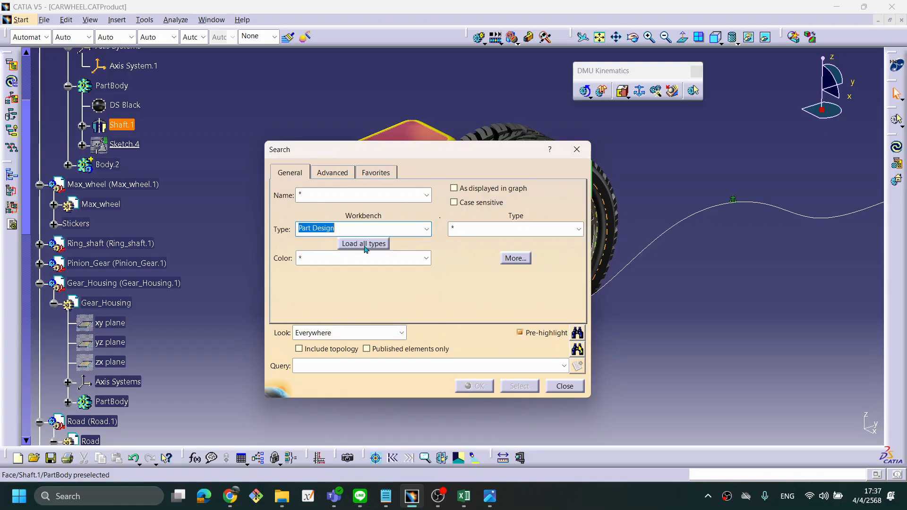
Step: Try to search for Part Design elements using the manually entered type name "plane"
click(577, 230)
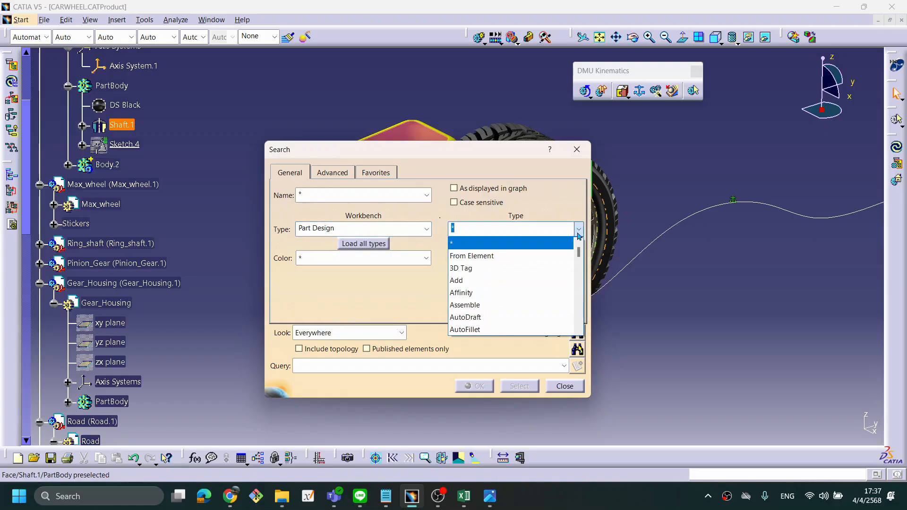
drag(580, 255, 581, 263)
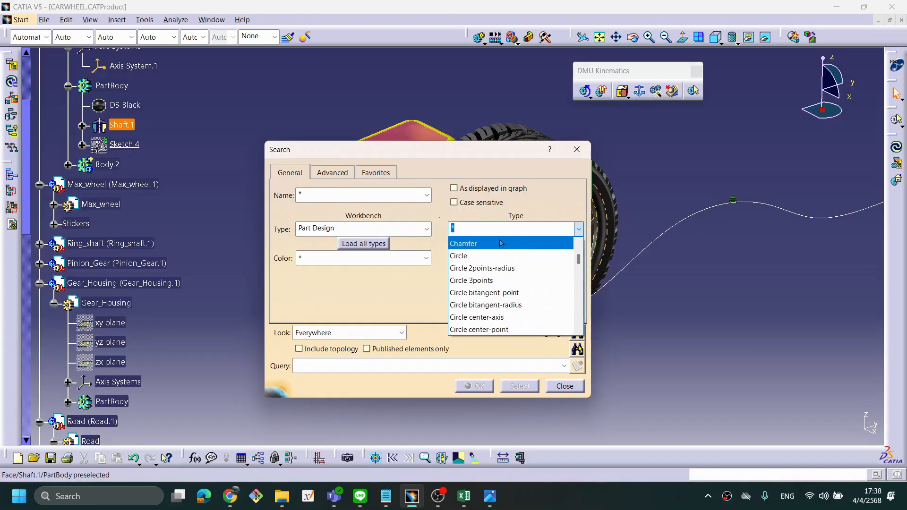
text(pla)
text(nd)
key(BackSpace)
text(n)
key(BackSpace)
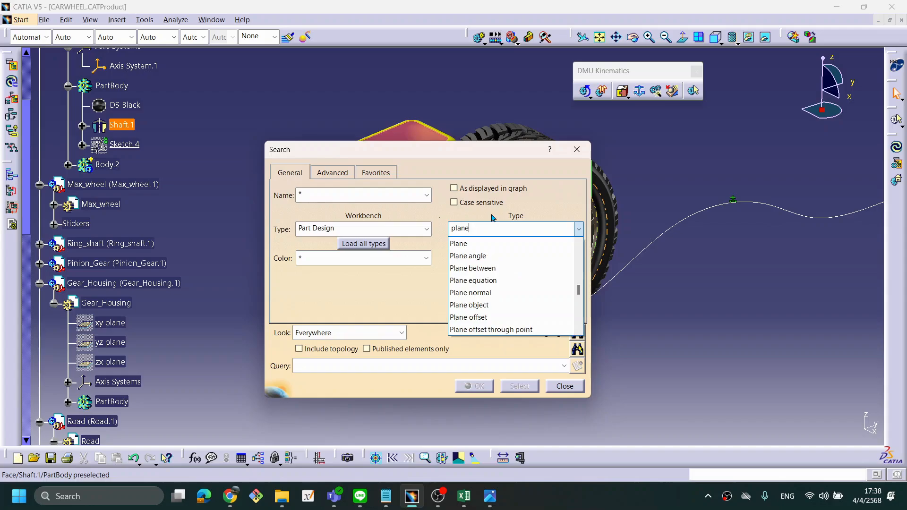
click(576, 350)
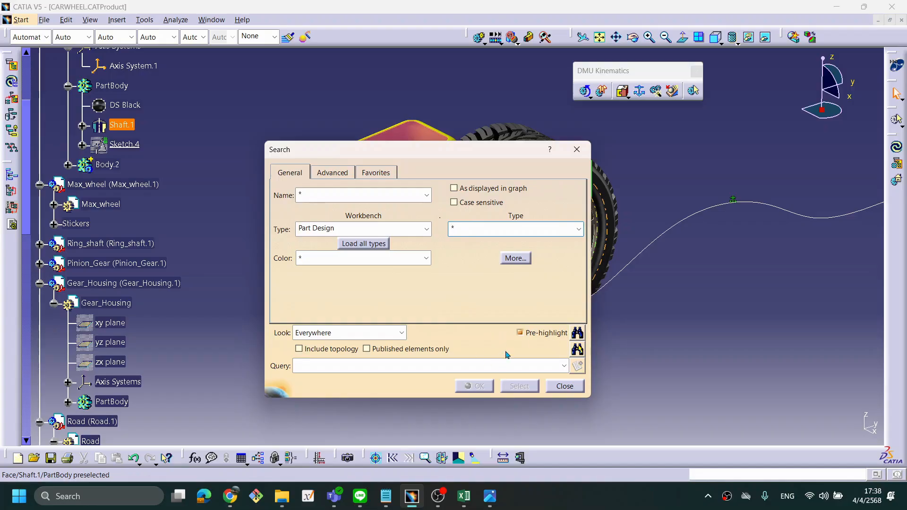
Step: Search everywhere for Part Design elements of the listed type Plane, select them all and toggle their visibility
drag(478, 160, 726, 149)
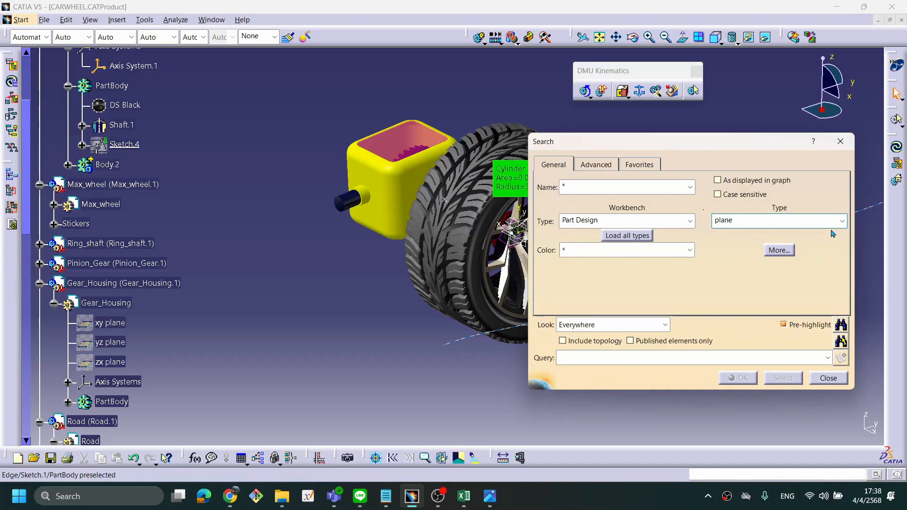
click(842, 221)
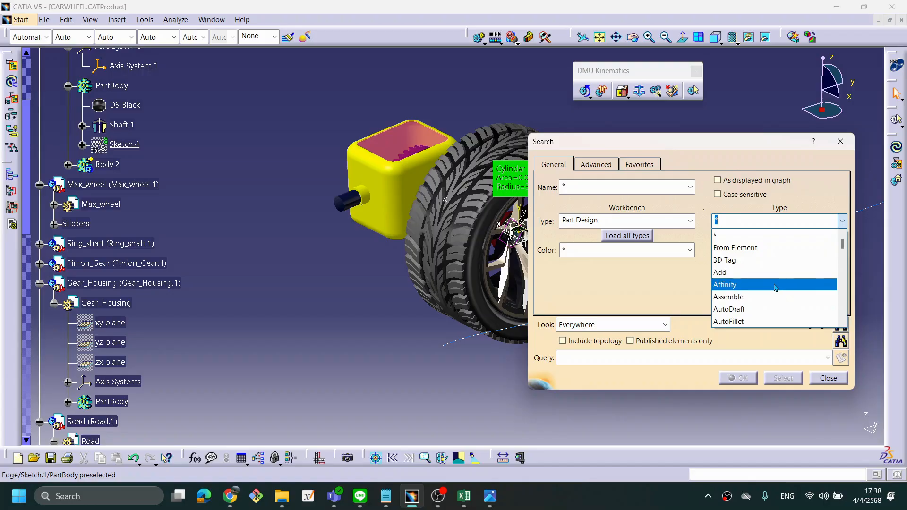
drag(842, 245, 841, 284)
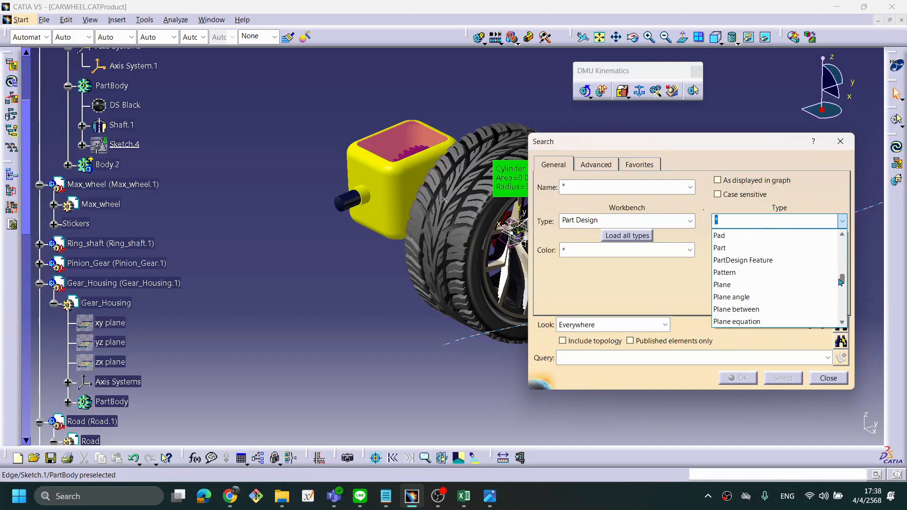
click(751, 286)
click(840, 341)
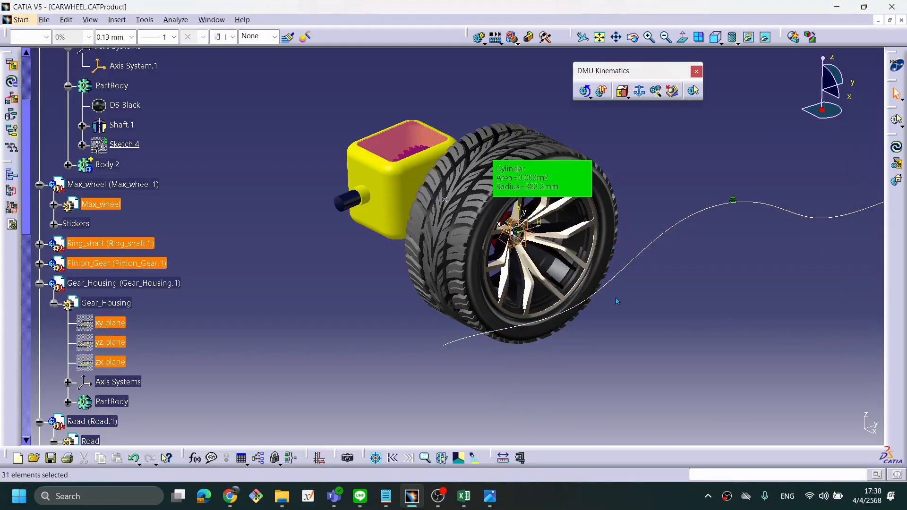
middle_drag(694, 292, 565, 281)
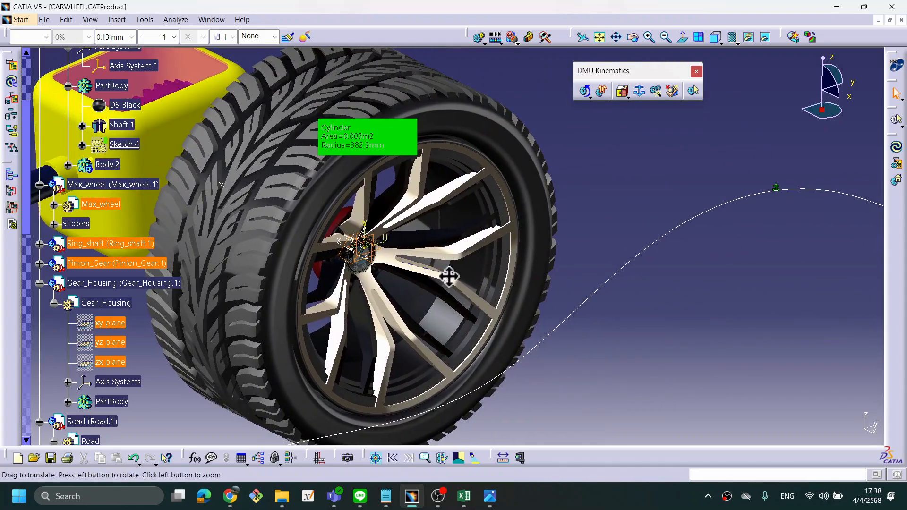
middle_drag(443, 273, 634, 271)
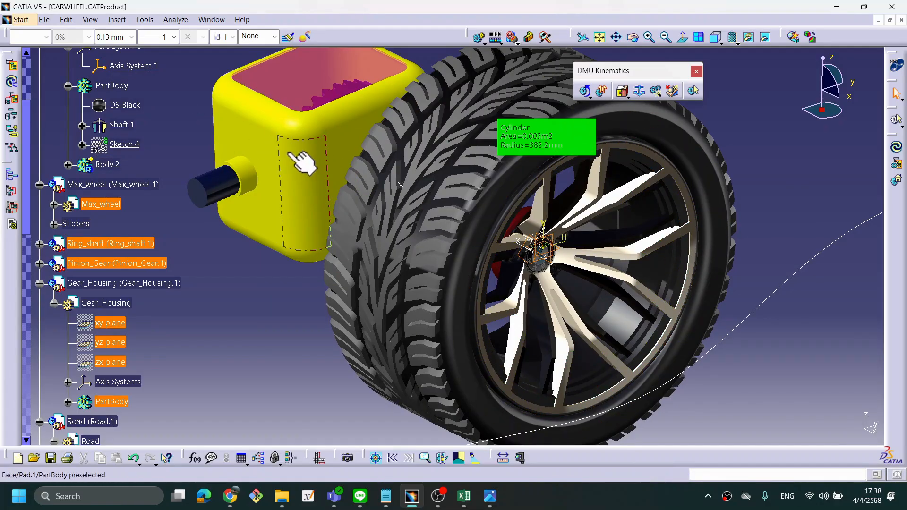
right_click(524, 258)
click(560, 299)
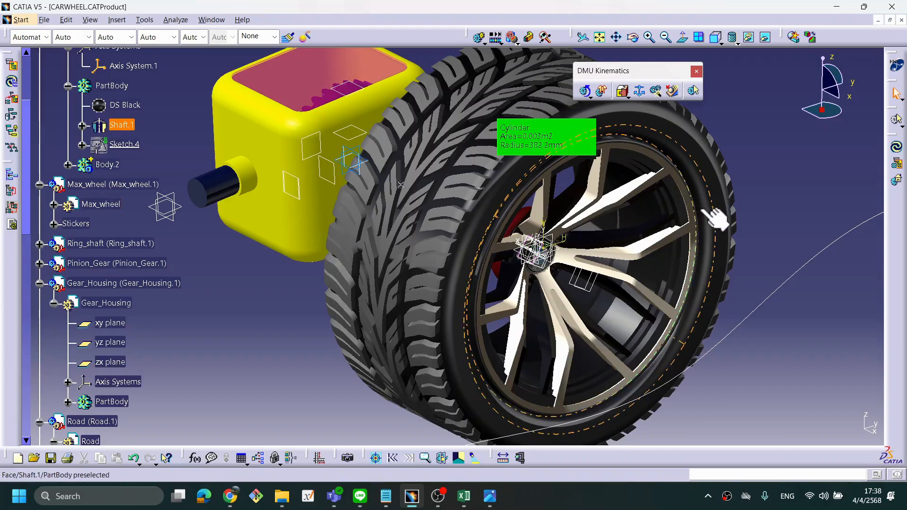
Step: Search again for all Part Design elements of type Plane and hide every plane found in the assembly
middle_drag(703, 211, 660, 229)
middle_drag(541, 218, 496, 210)
middle_drag(447, 174, 465, 202)
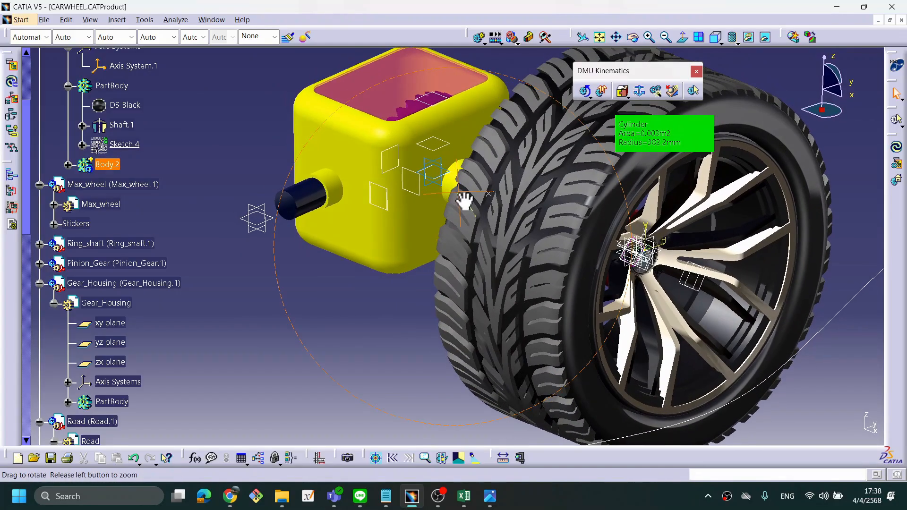
middle_drag(350, 234, 330, 215)
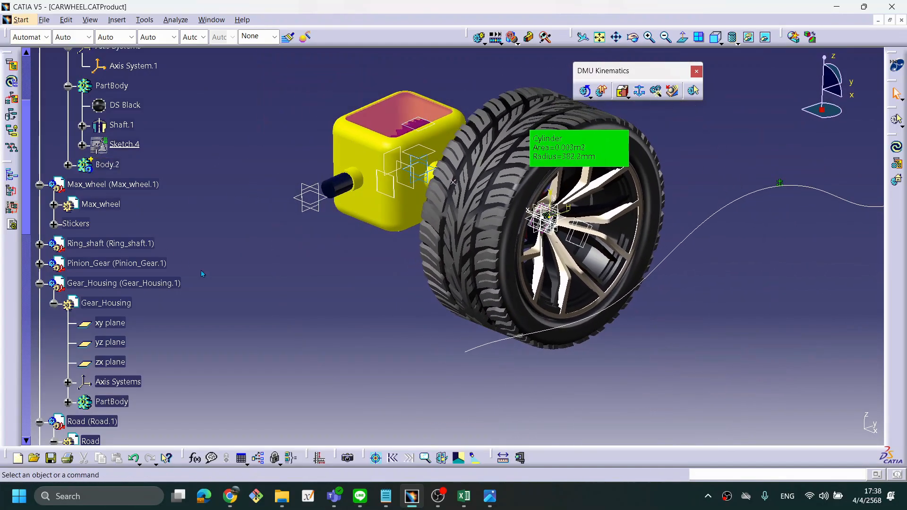
key(ctrl+f)
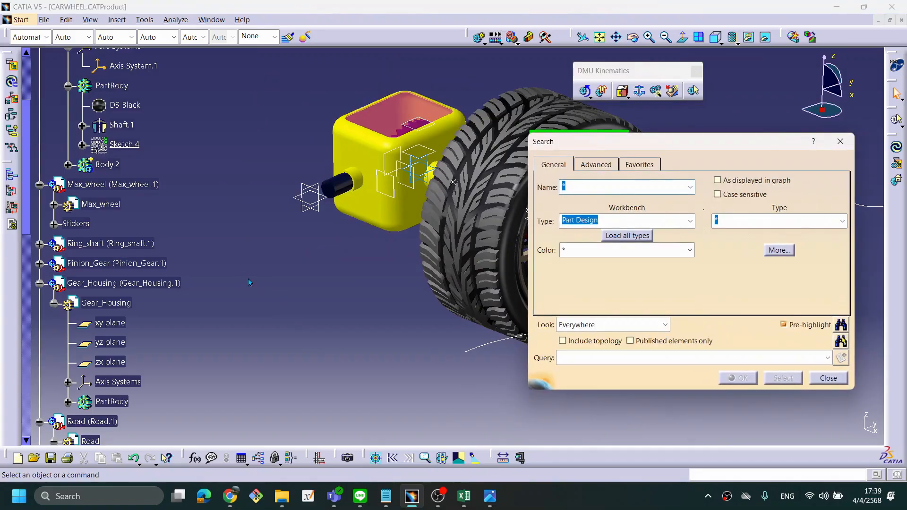
click(843, 222)
click(774, 229)
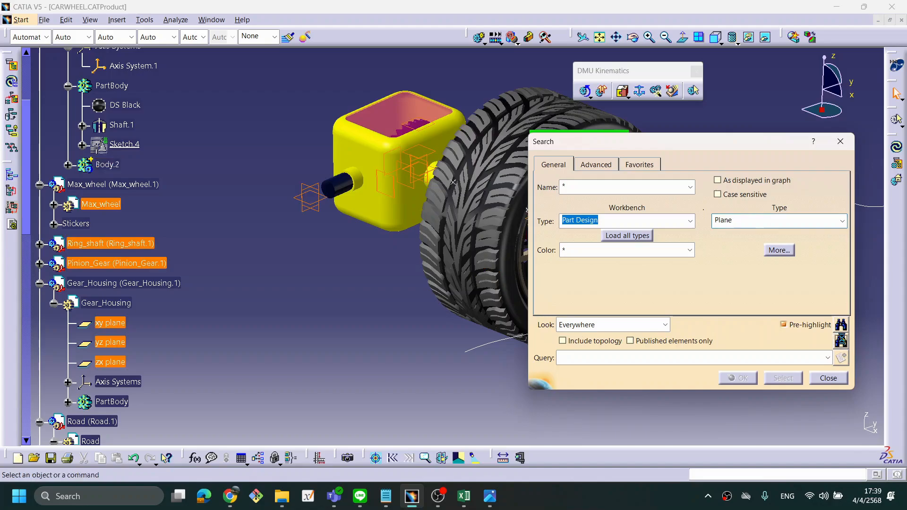
click(841, 341)
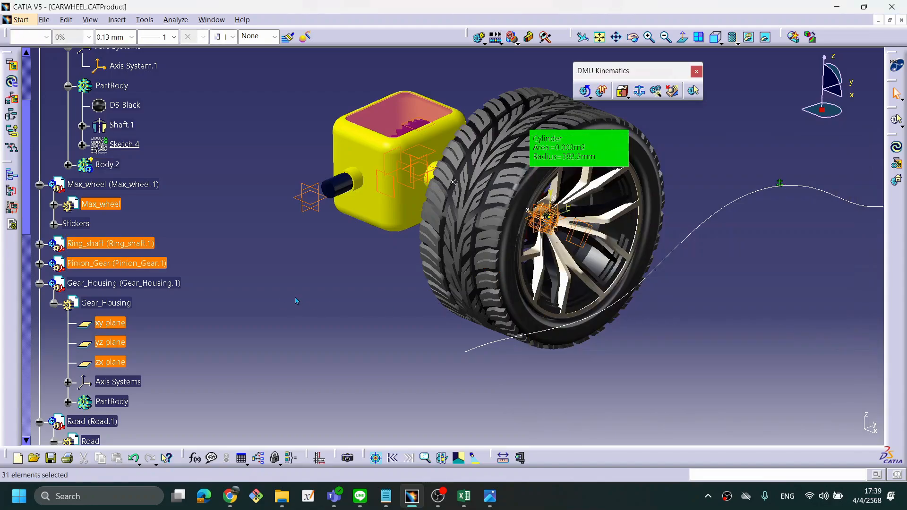
right_click(319, 208)
click(350, 249)
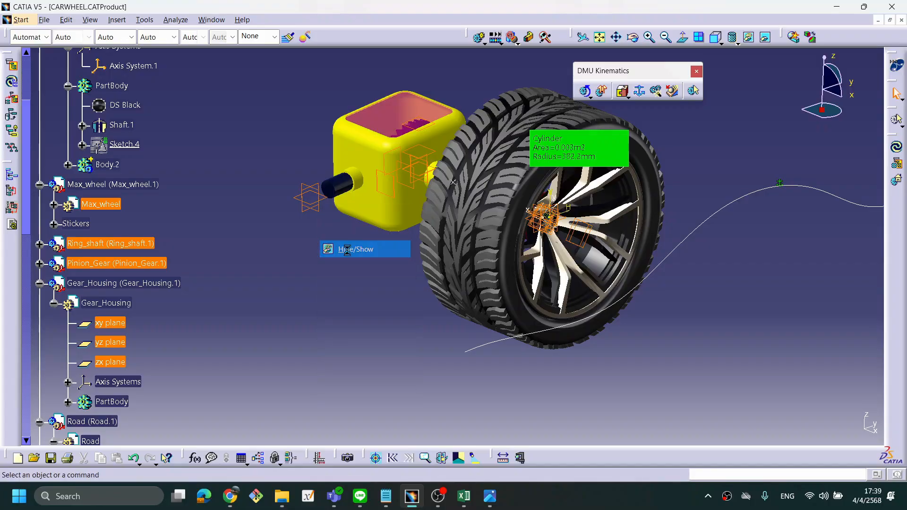
Step: Search everywhere for Part Design elements of type Point and select all of them
middle_drag(651, 262, 573, 312)
middle_drag(628, 309, 449, 345)
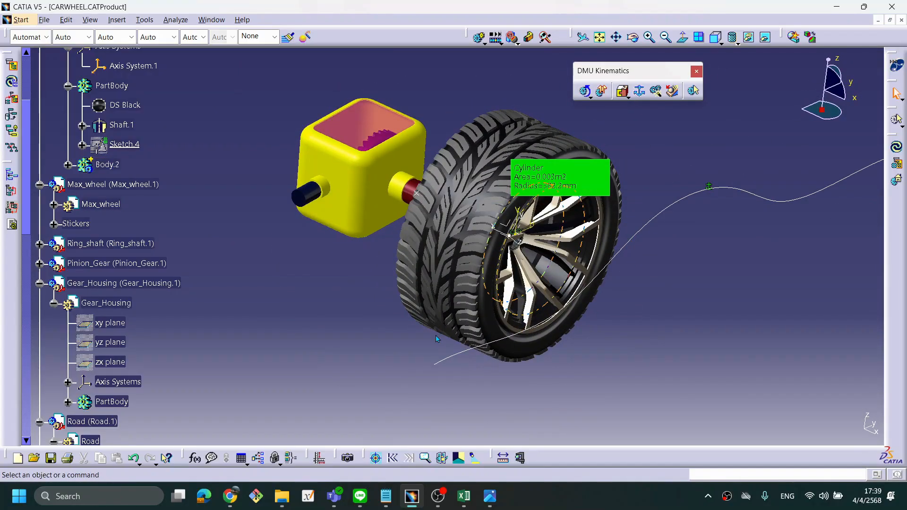
key(ctrl+f)
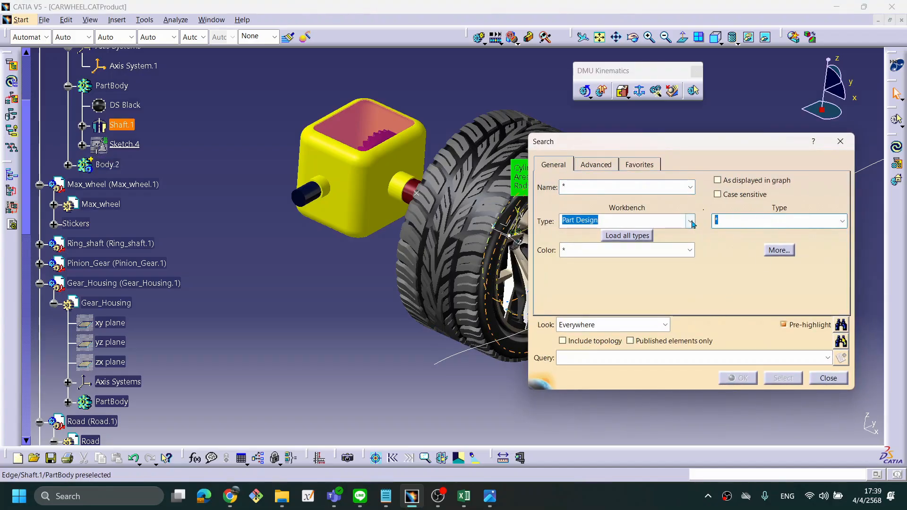
click(842, 222)
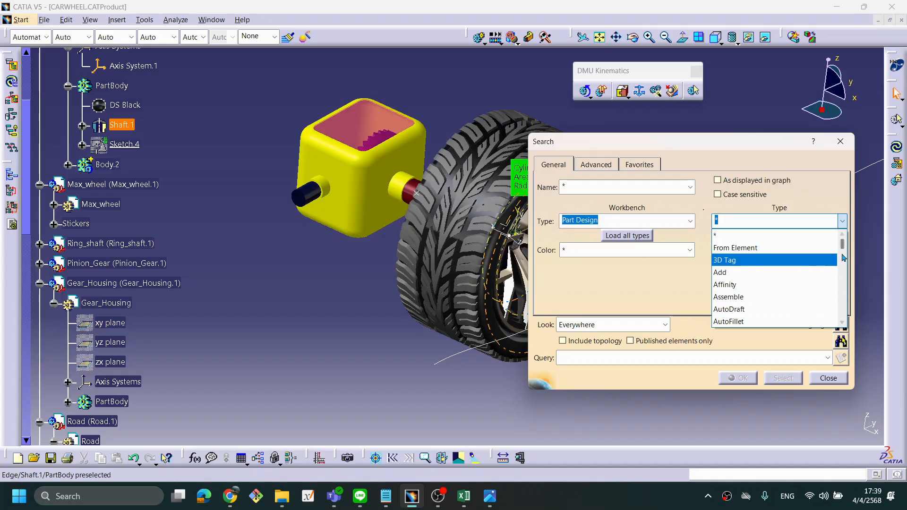
drag(843, 247, 840, 283)
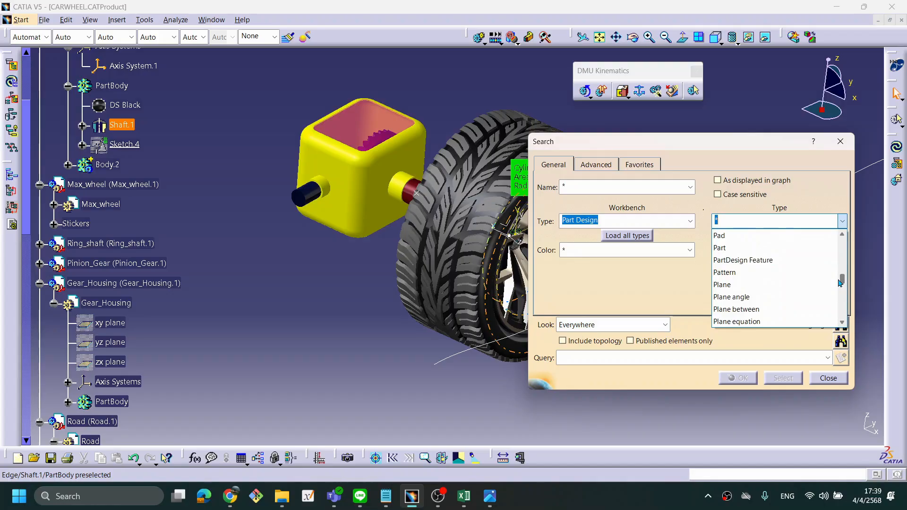
drag(839, 283, 840, 290)
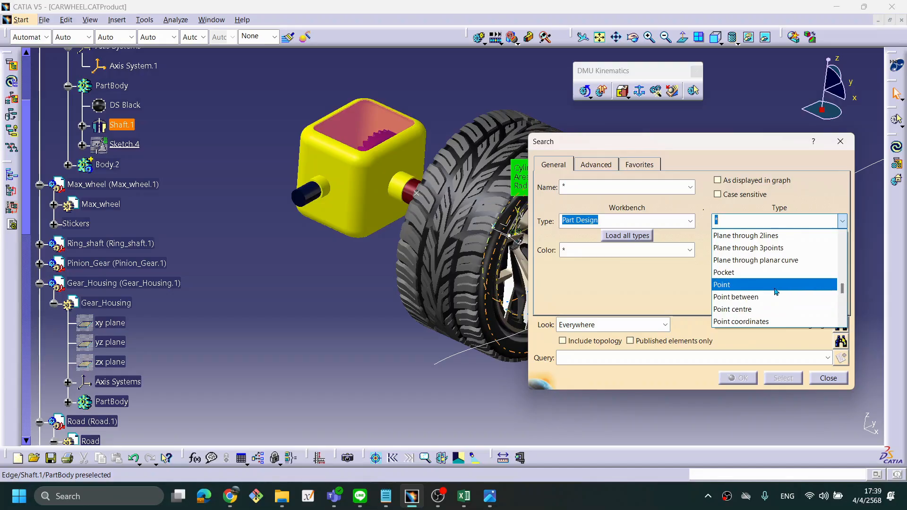
click(775, 285)
click(841, 342)
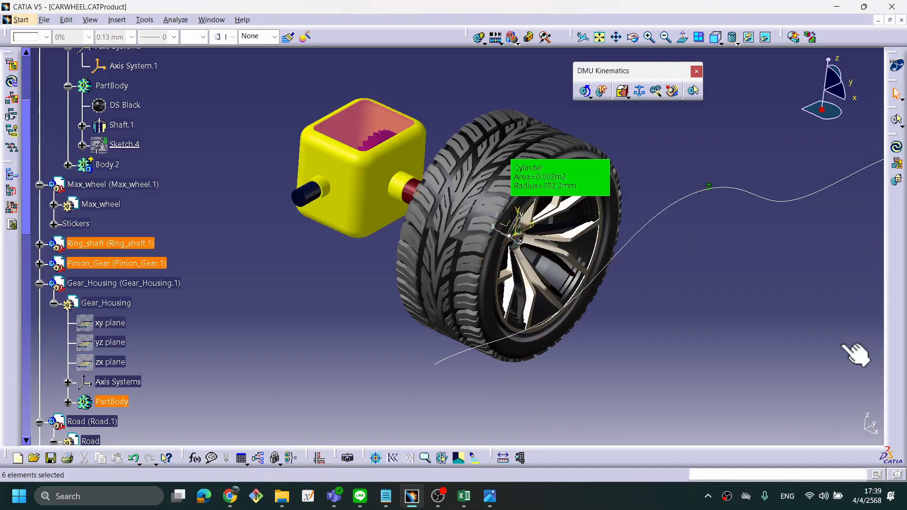
middle_drag(337, 276, 402, 235)
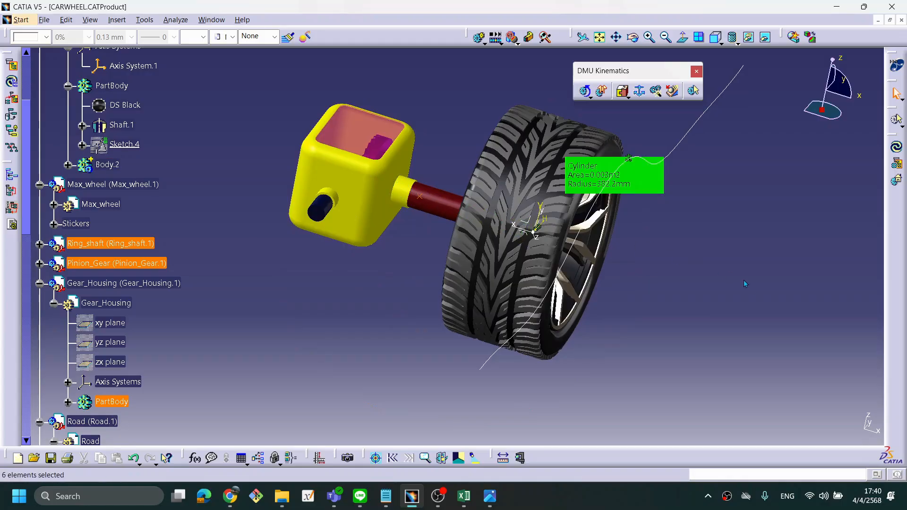
Step: Clear the search selection and hide the leftover point on the ring shaft
click(413, 231)
right_click(420, 196)
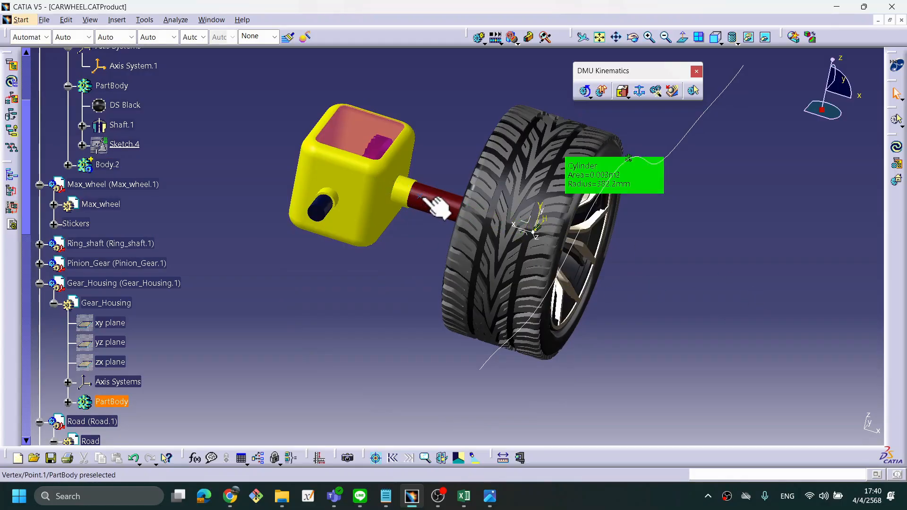
click(456, 238)
middle_drag(567, 253, 519, 284)
click(530, 304)
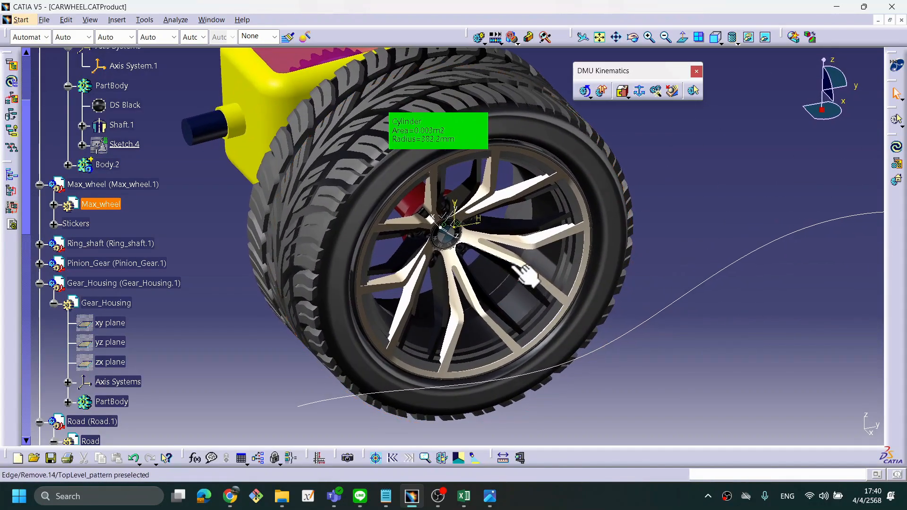
Step: Hide Axis System.1 and the leftover Sketch.1 with its absolute axis at the wheel hub
right_click(447, 218)
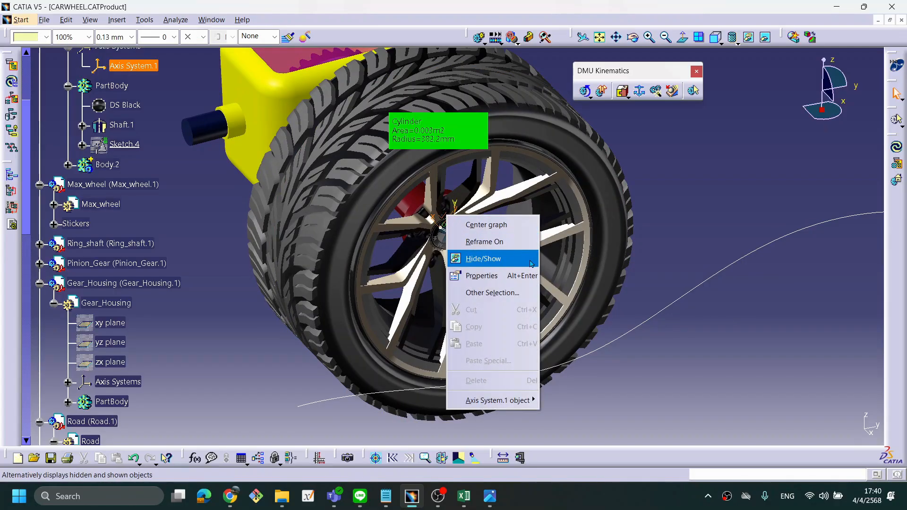
click(510, 259)
middle_drag(652, 284, 682, 266)
click(671, 276)
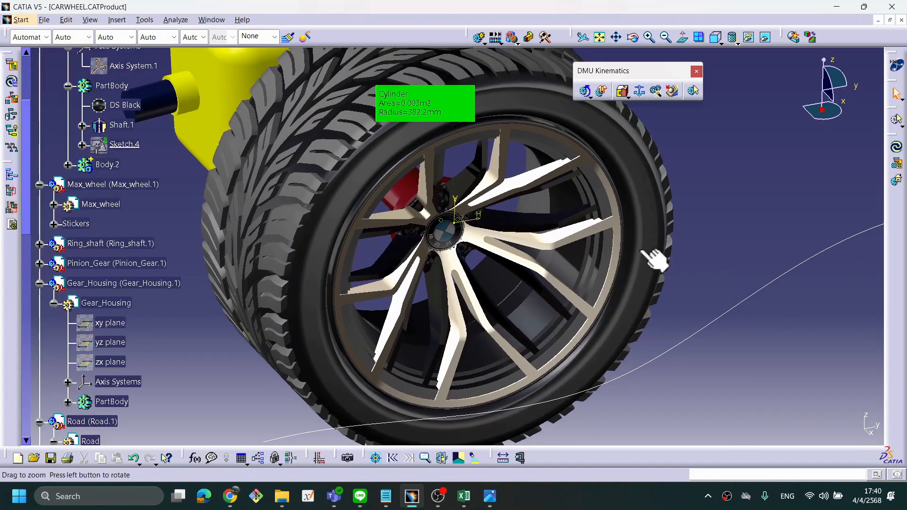
click(614, 263)
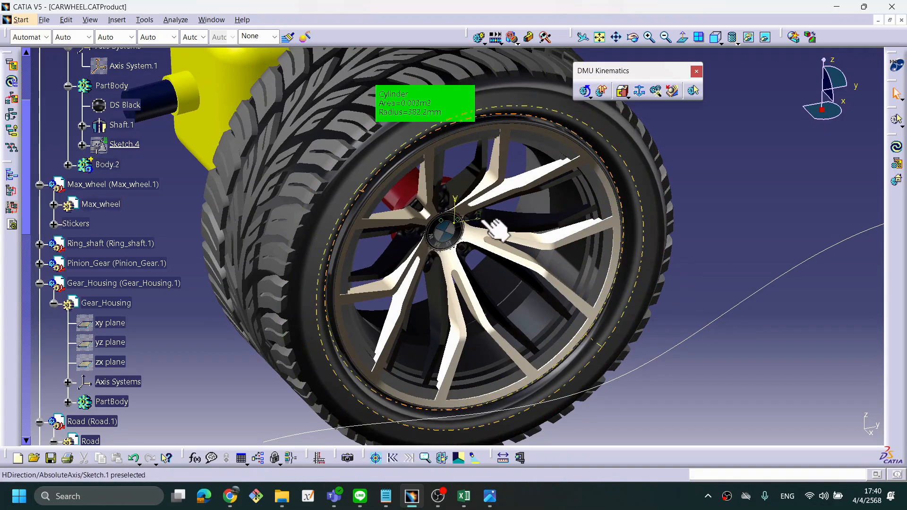
right_click(455, 202)
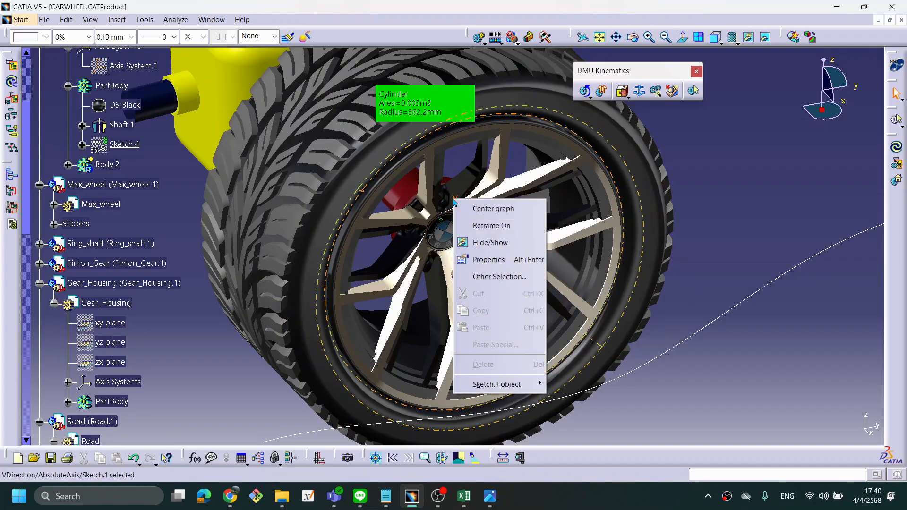
click(472, 243)
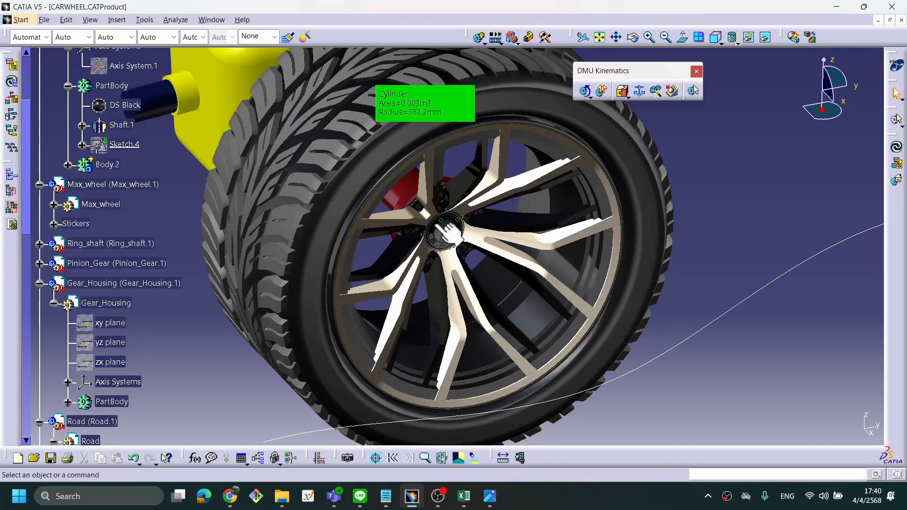
Step: Delete the assembly constraints Fix.14 (Road.1) and Coincidence.15 (Tire.1,Road.1)
scroll(147, 265, down, 5)
scroll(152, 270, down, 6)
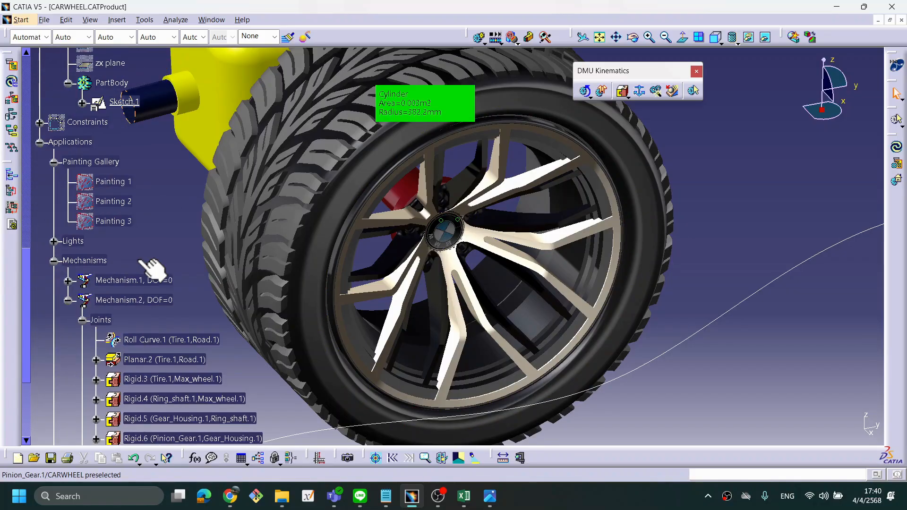
scroll(153, 270, up, 3)
scroll(150, 264, up, 4)
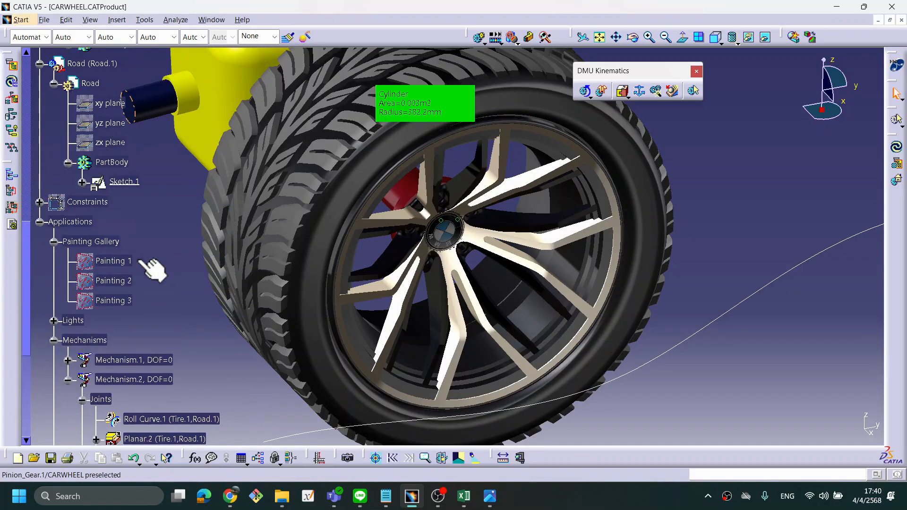
scroll(126, 282, down, 1)
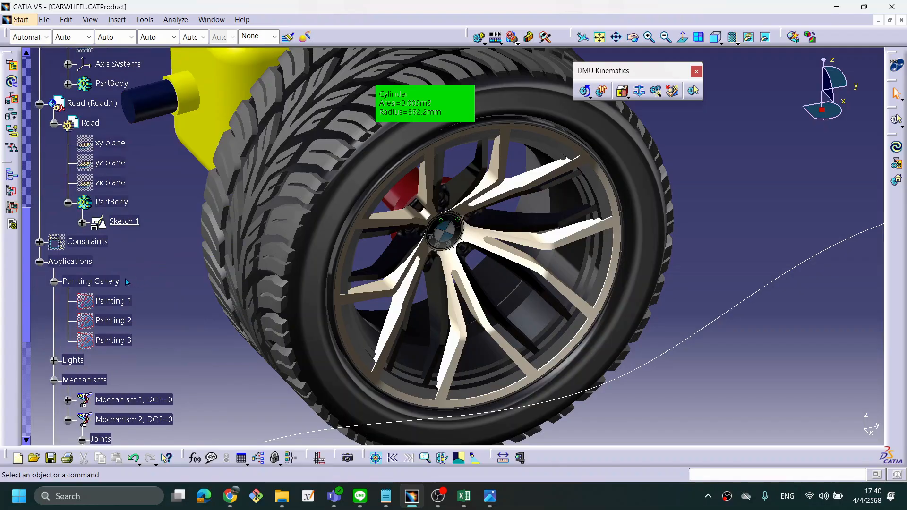
click(40, 241)
scroll(156, 283, down, 3)
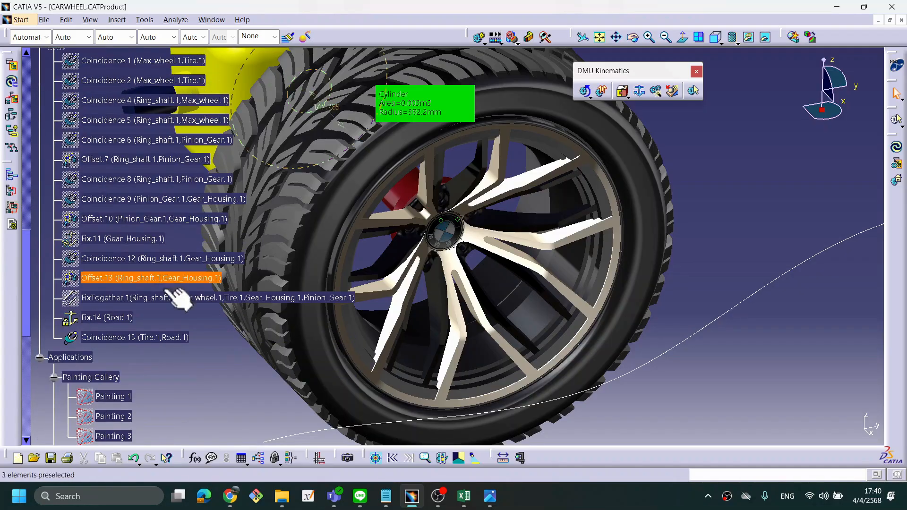
click(101, 319)
ctrl+click(138, 337)
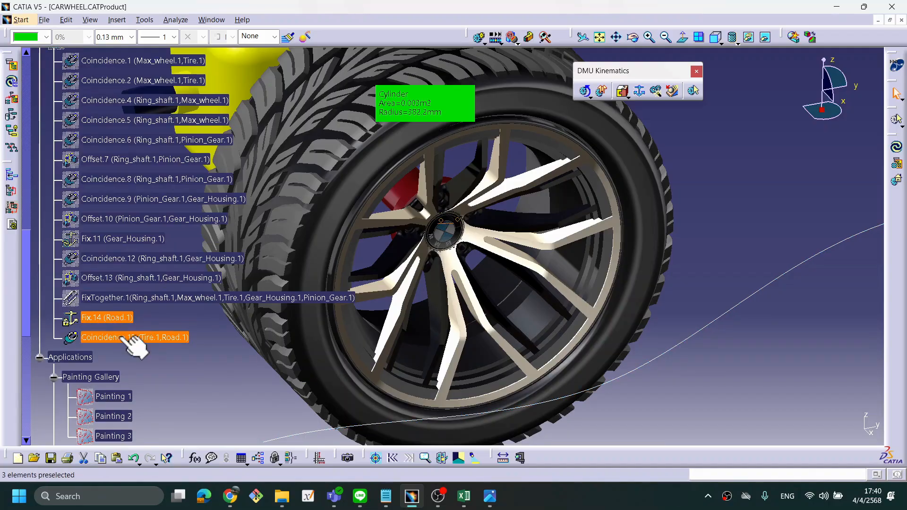
right_click(119, 333)
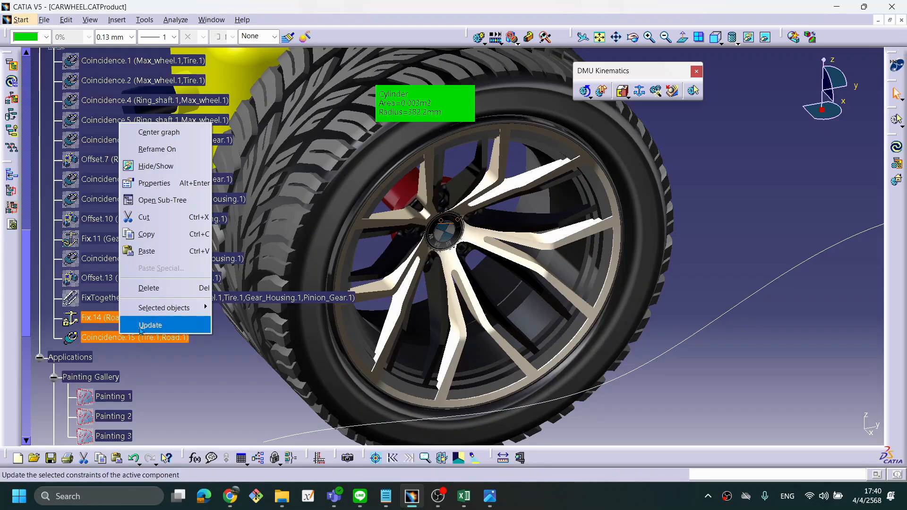
click(149, 289)
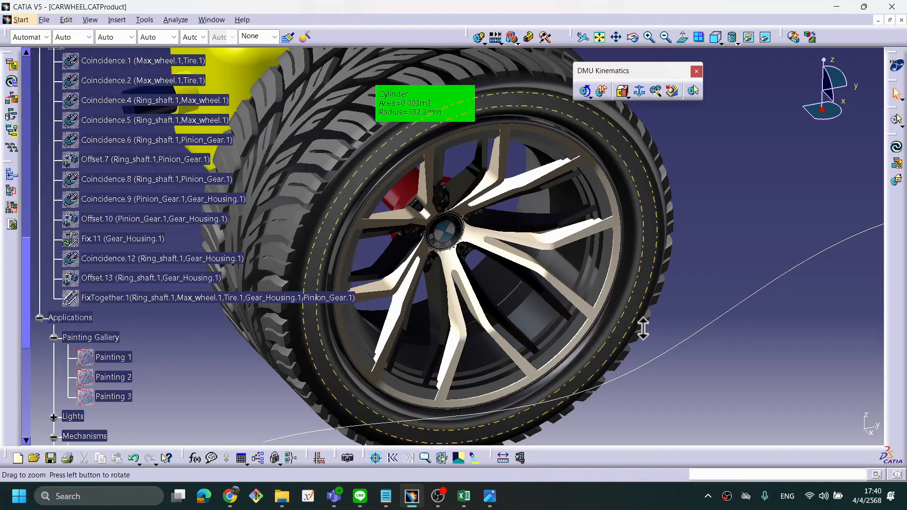
Step: Hide the green cylinder measurement label attached to the wheel
ctrl+middle_drag(644, 324, 568, 360)
middle_drag(461, 359, 444, 321)
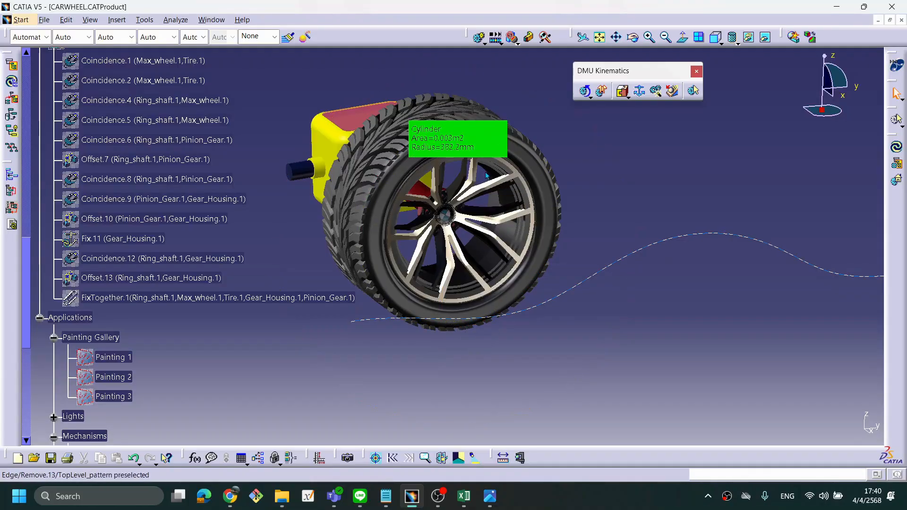
right_click(489, 145)
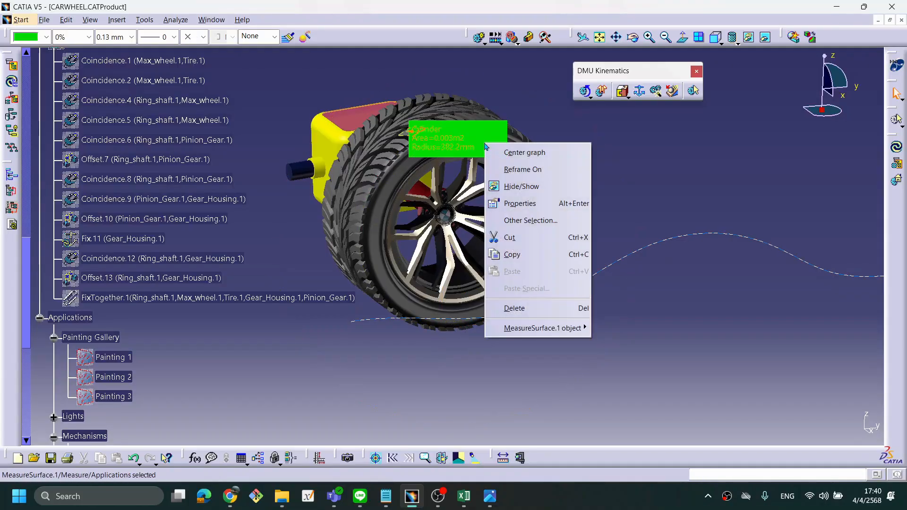
click(519, 184)
middle_drag(531, 265, 485, 348)
Step: Expand the Simulation branch, collapse Simulation.1 and open Simulation.2 for editing
scroll(224, 353, down, 6)
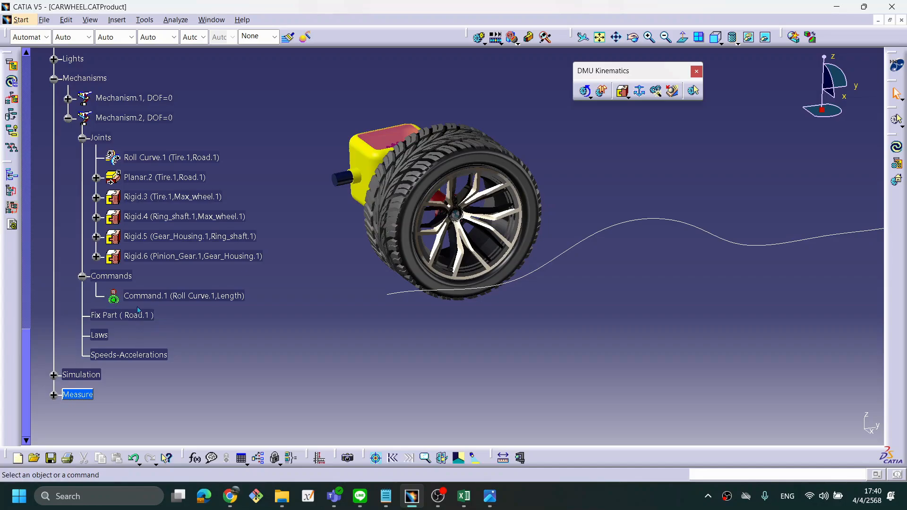
scroll(136, 310, up, 1)
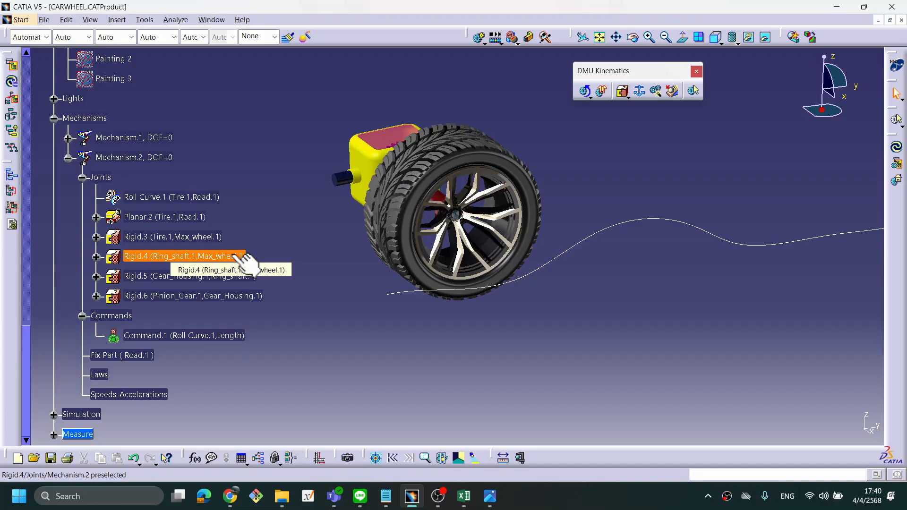
middle_drag(405, 300, 423, 306)
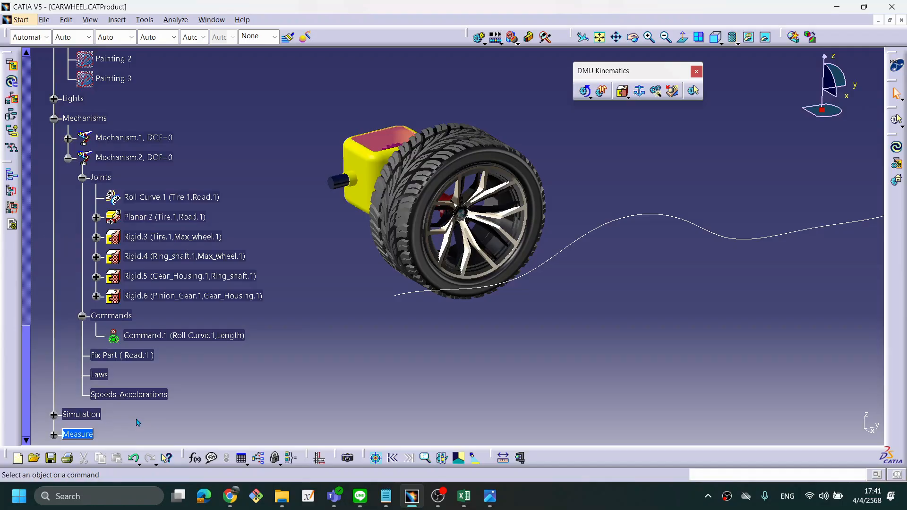
scroll(138, 420, down, 1)
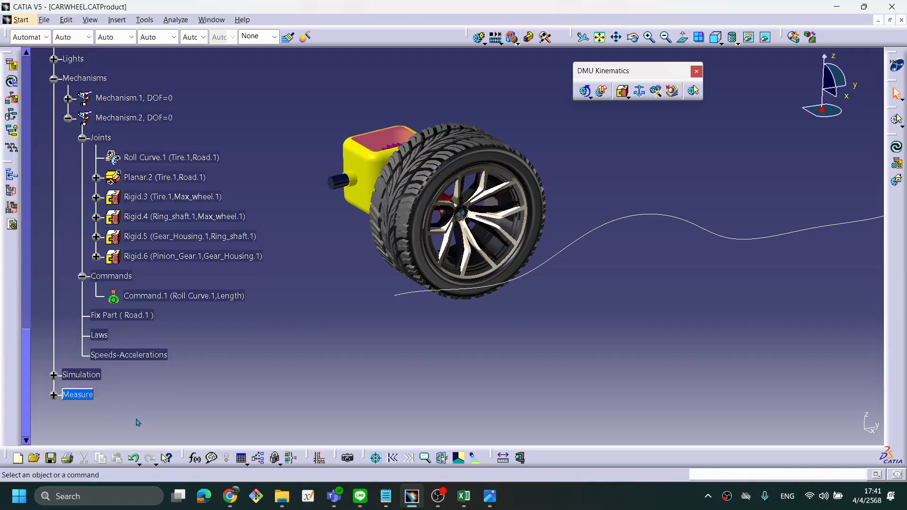
click(54, 375)
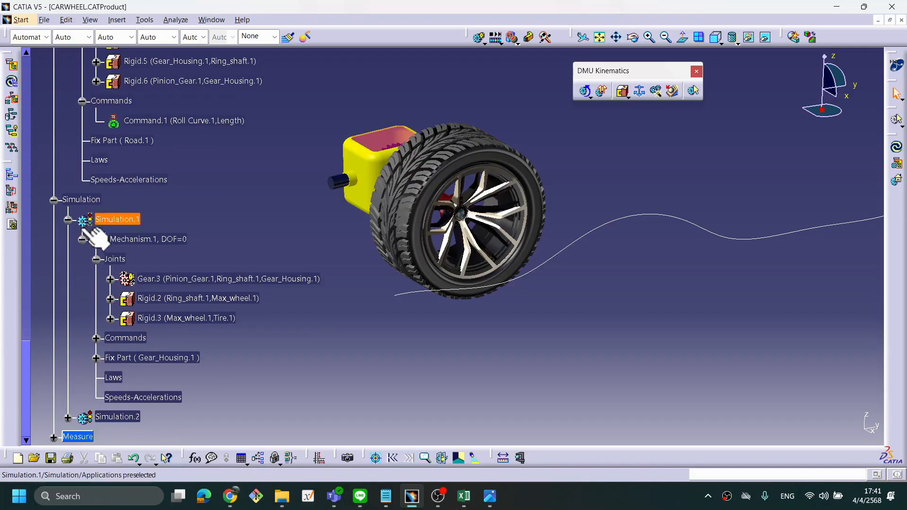
click(68, 219)
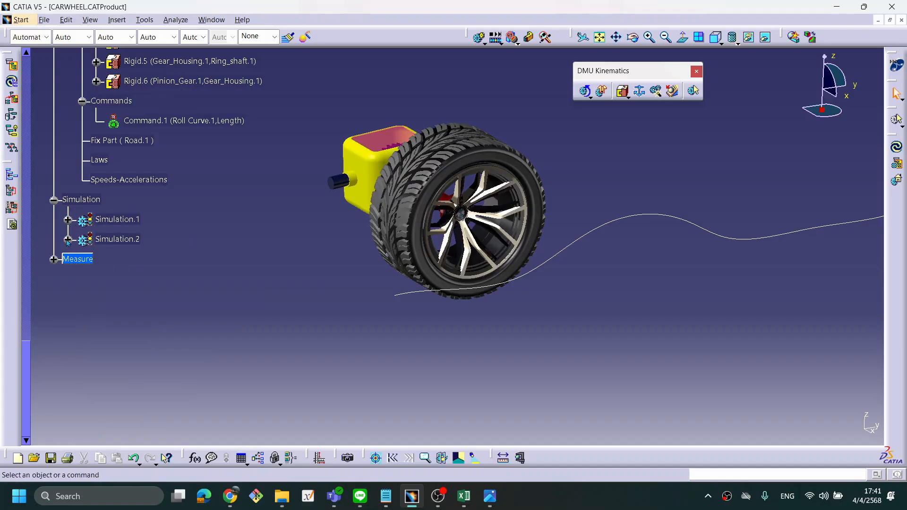
click(68, 240)
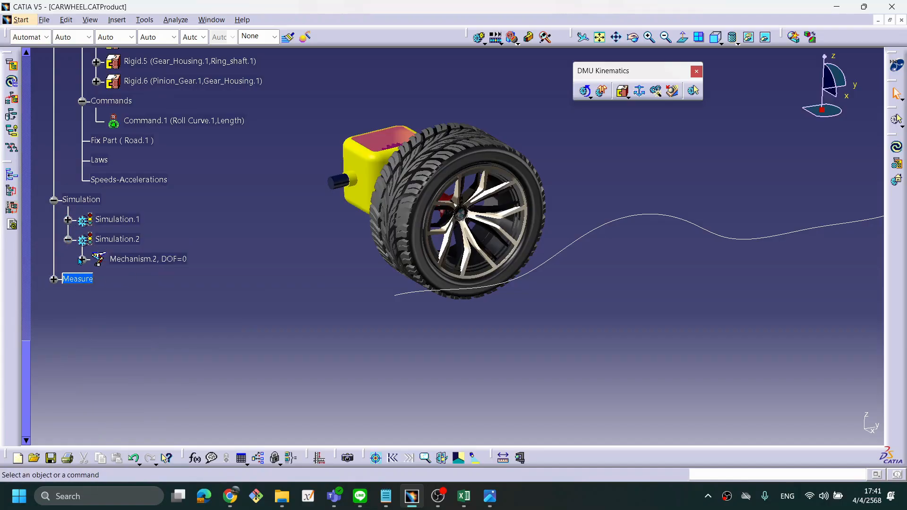
double_click(115, 239)
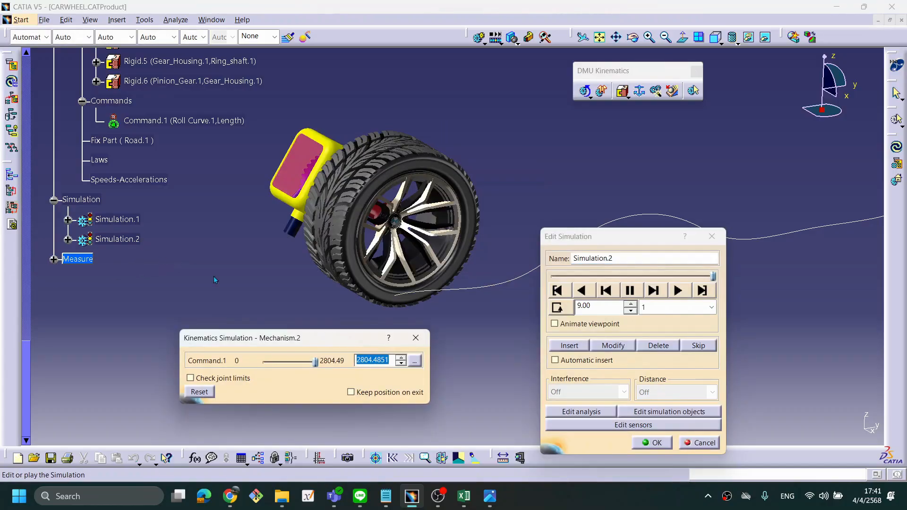
Step: Rewind Simulation.2 to its start, set the interpolation step to 0.04 and play the simulation
drag(586, 238, 636, 270)
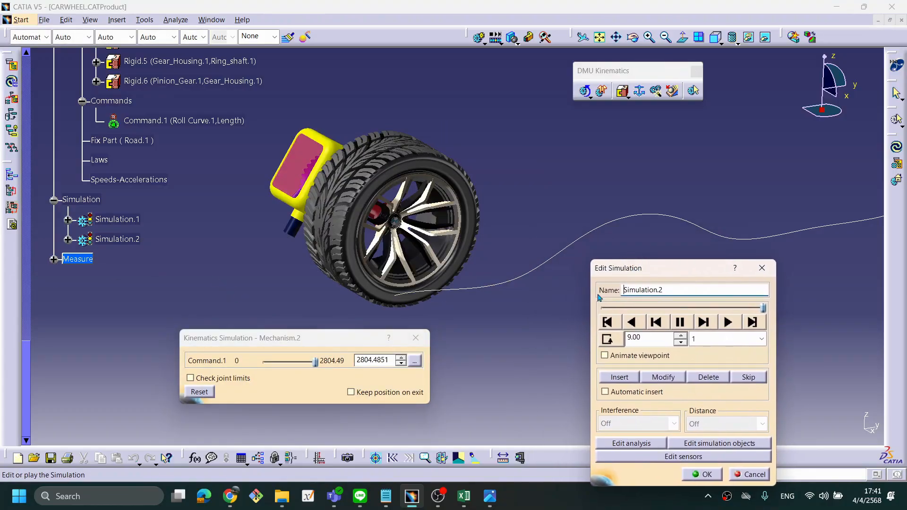
click(608, 324)
click(726, 340)
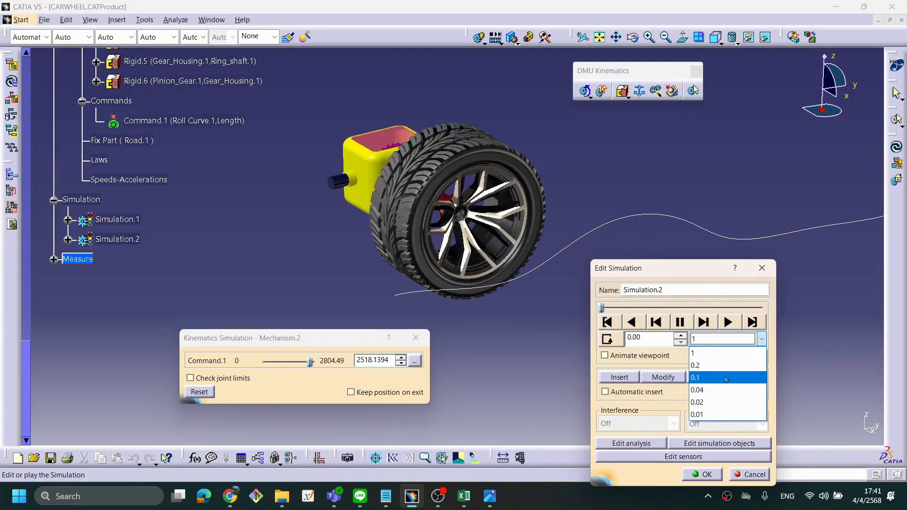
click(713, 390)
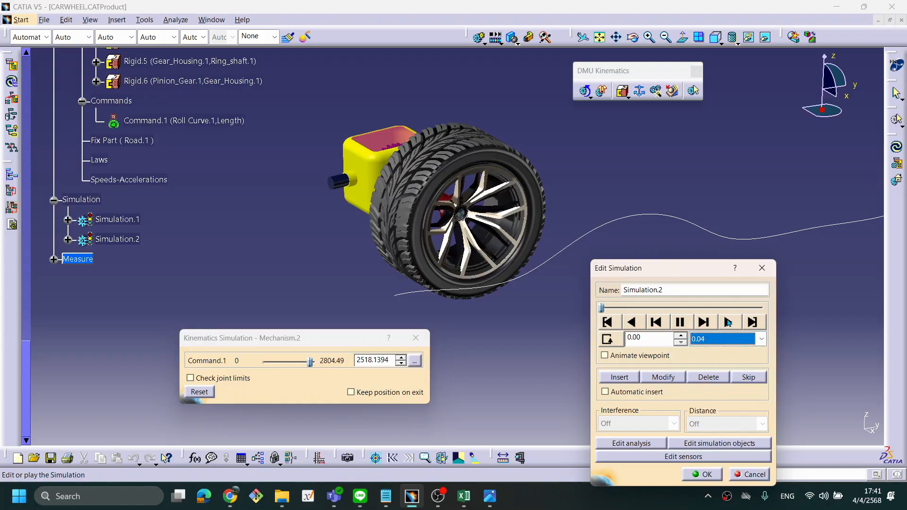
click(728, 323)
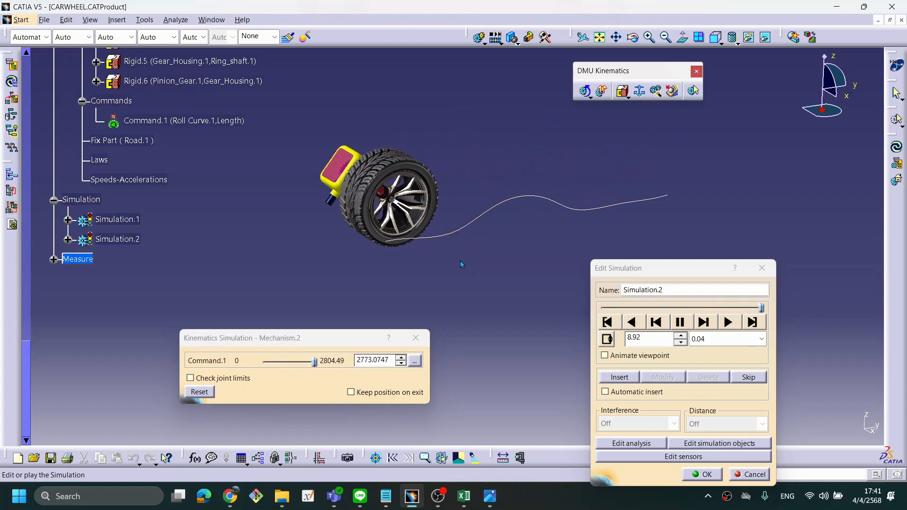
Step: Play Simulation.2 with the interpolation step set to 0.1, rewind it to the start and accept the simulation edit
click(730, 345)
click(715, 380)
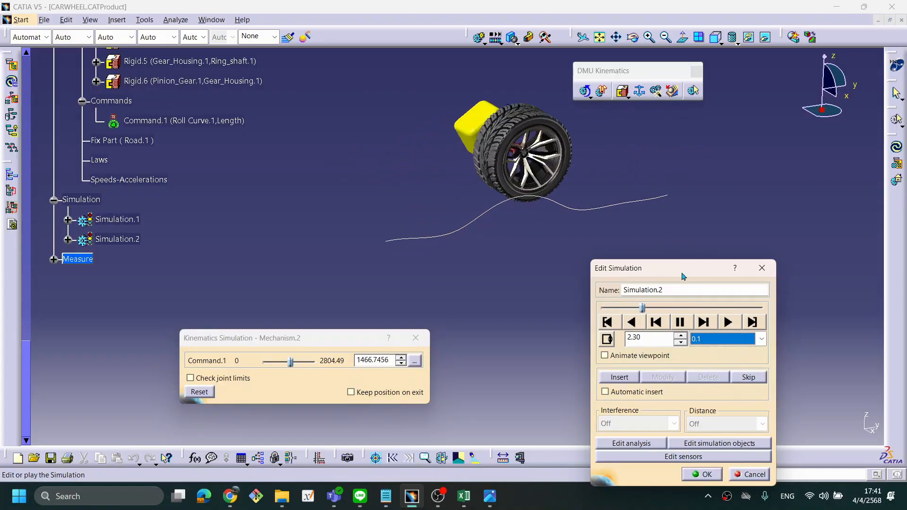
drag(683, 278, 683, 250)
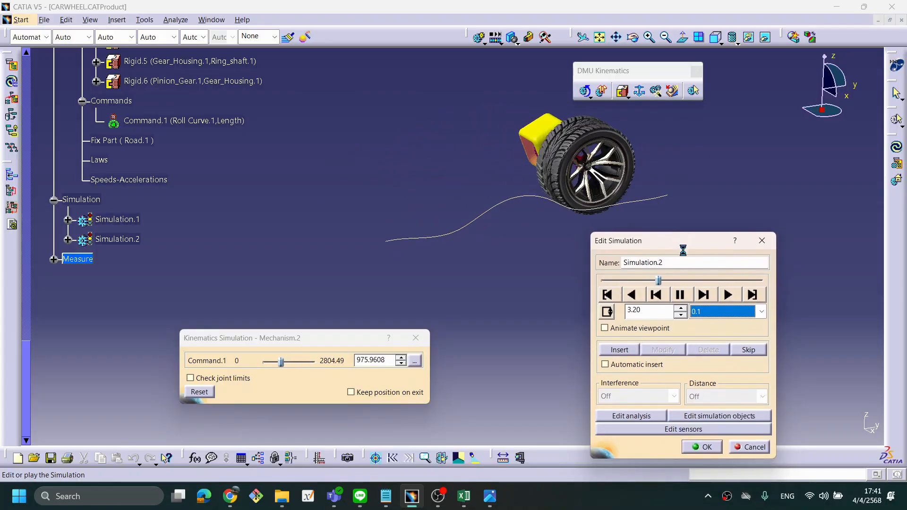
click(608, 295)
click(707, 447)
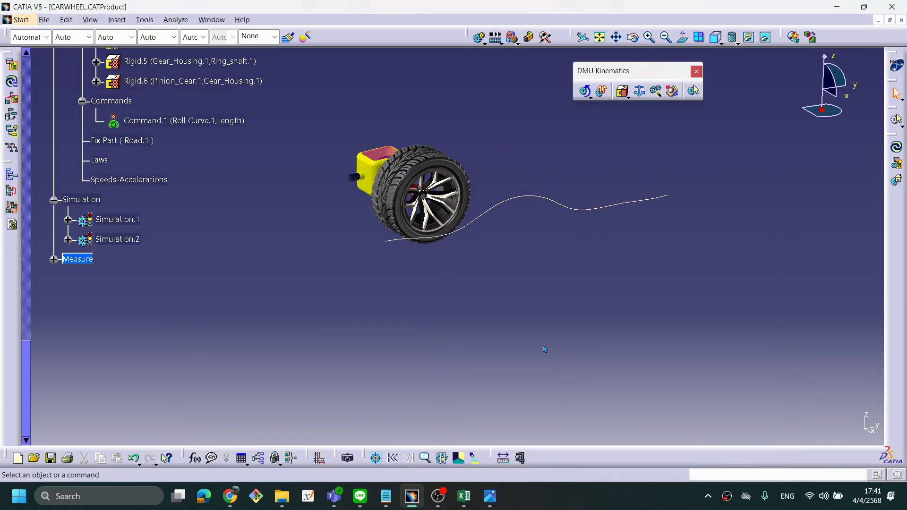
Step: Open the Road part under Road.1 for editing in the part design environment
middle_drag(480, 293, 504, 293)
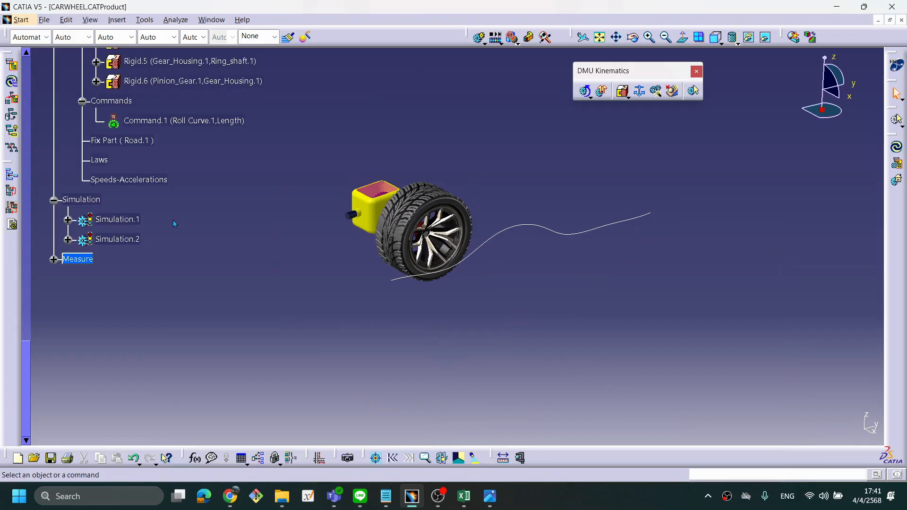
scroll(175, 220, up, 6)
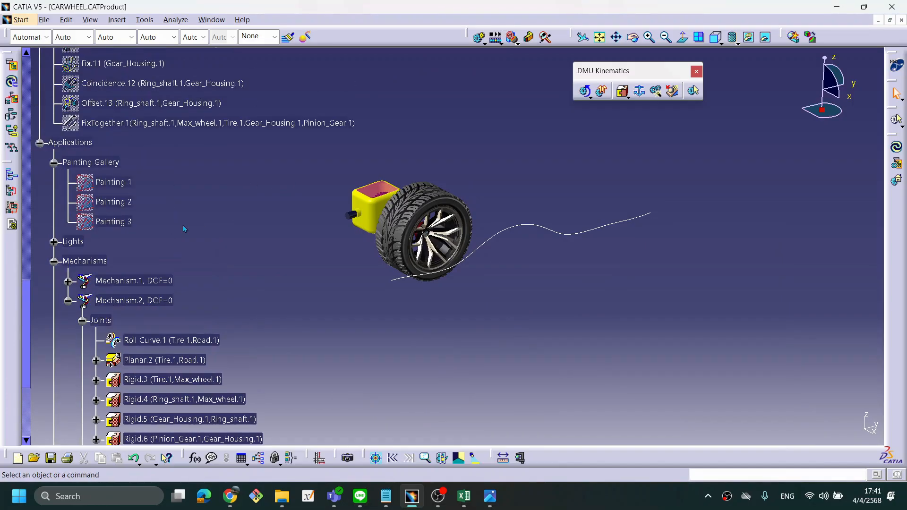
scroll(183, 225, up, 5)
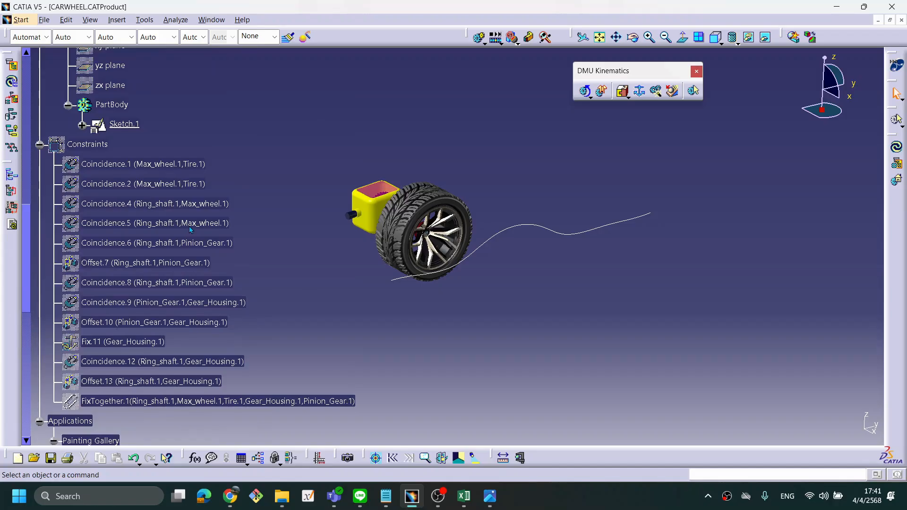
scroll(189, 226, up, 1)
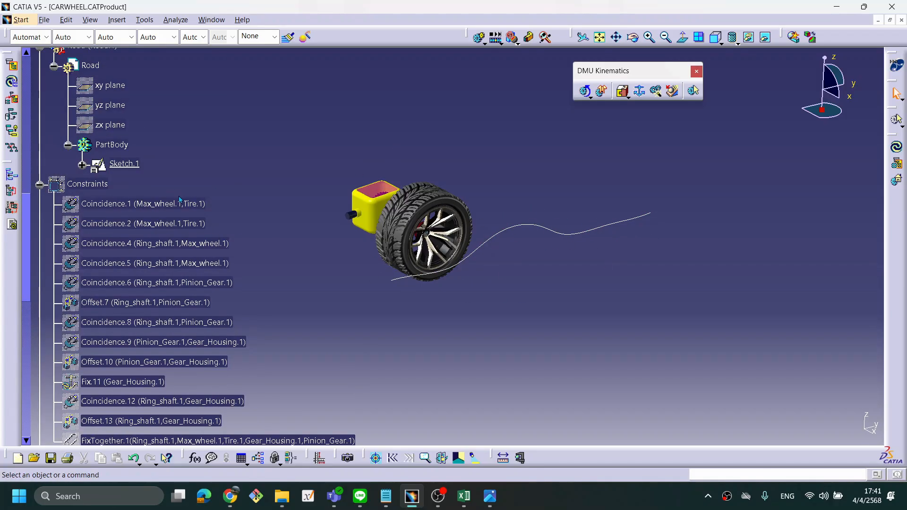
scroll(185, 200, up, 2)
double_click(90, 146)
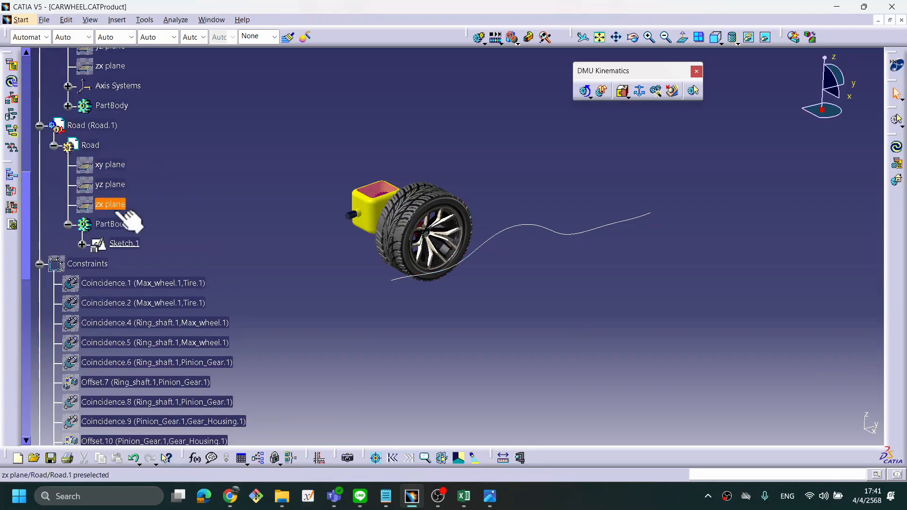
Step: Start a Pad with the Thick option enabled, using the road curve Sketch.1 as its profile
middle_drag(520, 234, 510, 259)
click(681, 98)
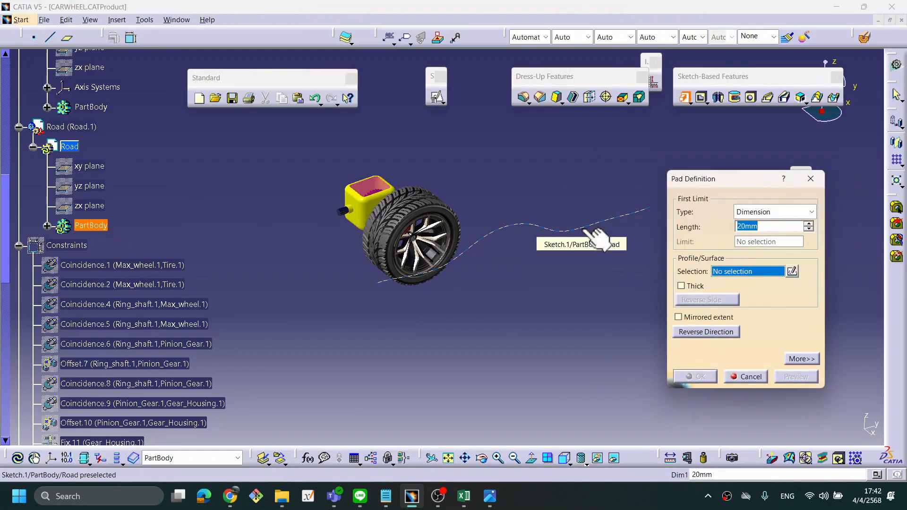
click(692, 287)
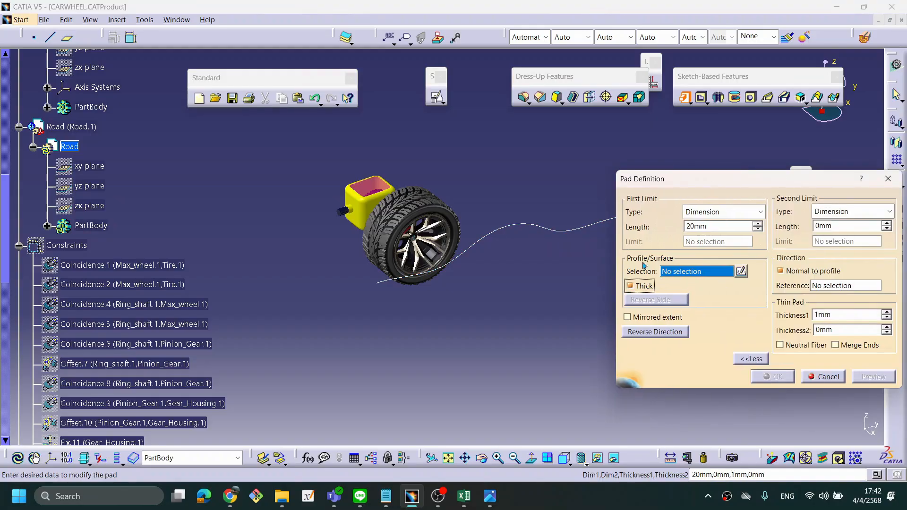
click(582, 240)
Step: Set Thickness1 of the road's thin pad to 9 mm
mouse_move(543, 235)
middle_down()
mouse_move(551, 247)
mouse_move(506, 306)
mouse_move(348, 293)
mouse_move(510, 260)
mouse_move(443, 281)
mouse_move(489, 235)
mouse_move(471, 226)
mouse_move(479, 194)
middle_up()
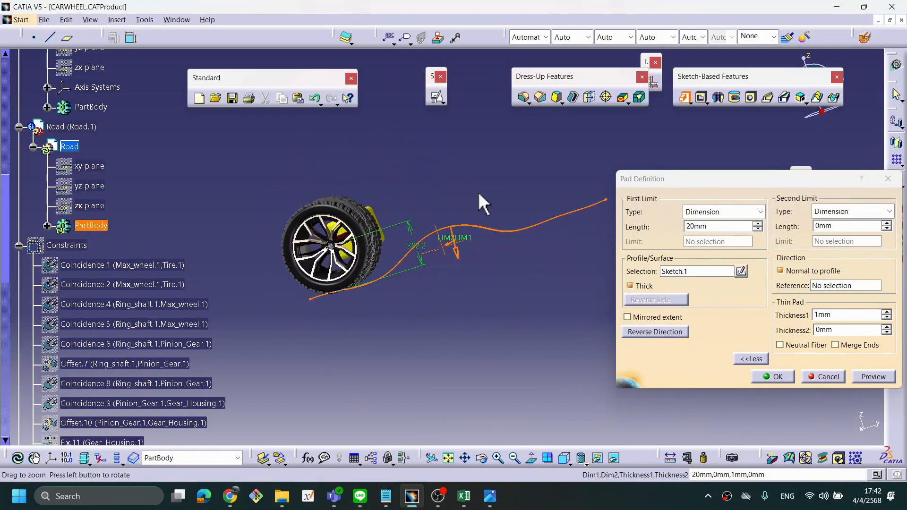
drag(729, 178, 645, 144)
middle_drag(361, 254, 478, 155)
middle_drag(389, 205, 414, 172)
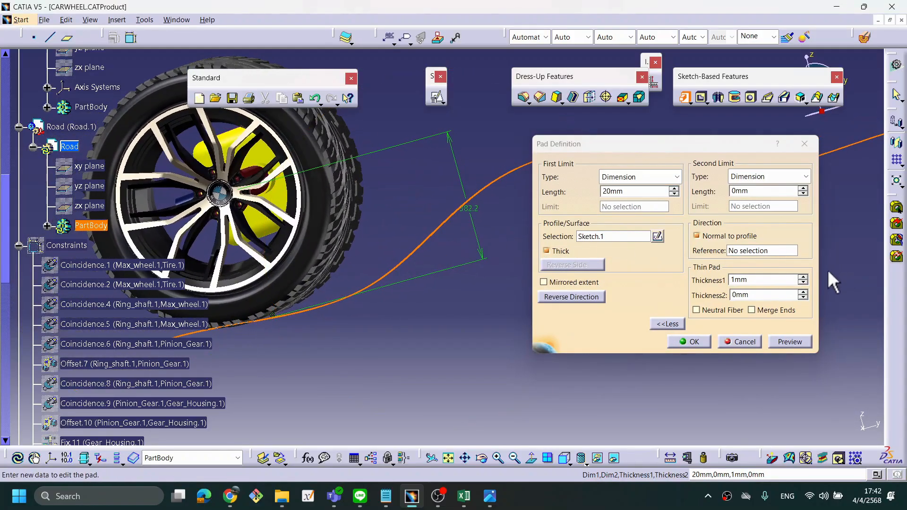
click(803, 278)
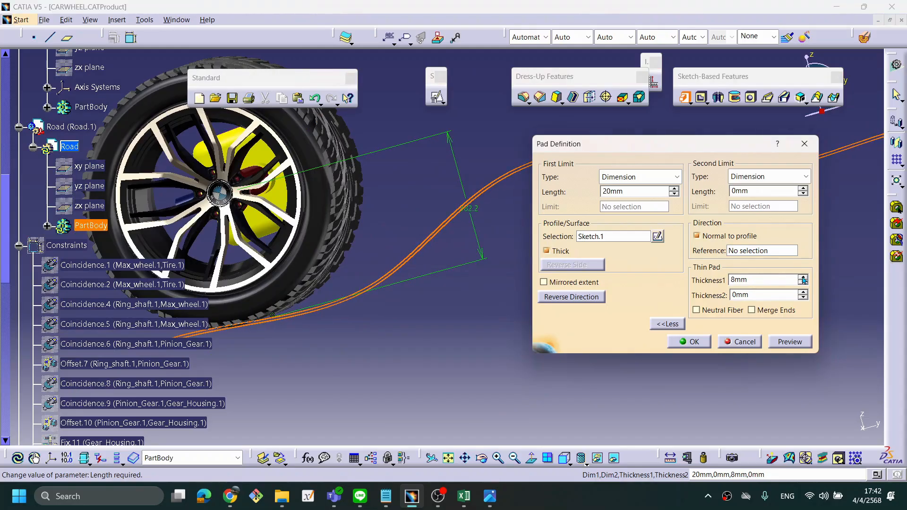
Step: Stretch the road pad freehand to about 593 mm at the first limit and about 555 mm at the second limit
middle_drag(435, 257, 456, 229)
middle_drag(378, 215, 485, 150)
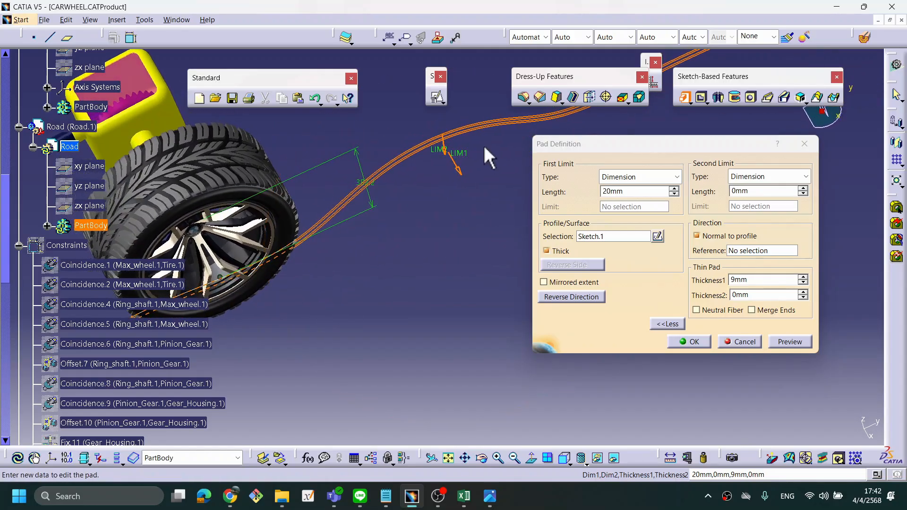
drag(398, 103, 394, 108)
drag(492, 228, 427, 202)
middle_drag(414, 196, 444, 255)
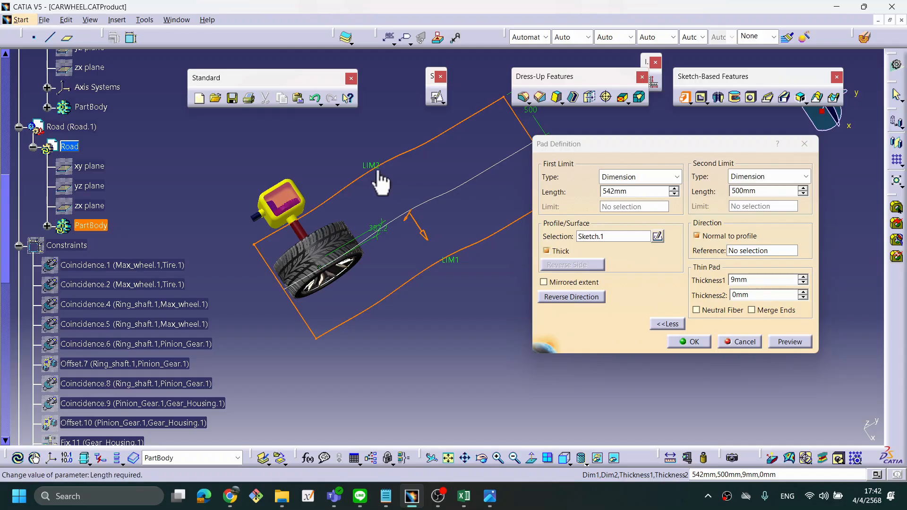
drag(377, 175, 380, 184)
drag(454, 266, 428, 231)
drag(377, 175, 376, 173)
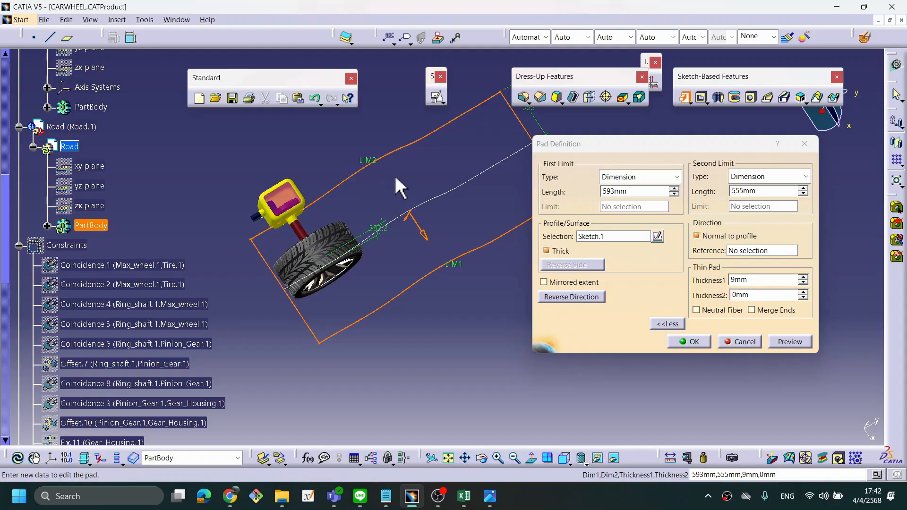
Step: Set both the first and second limit lengths of the road pad to 600 mm, preview it and create the pad
drag(639, 192, 563, 193)
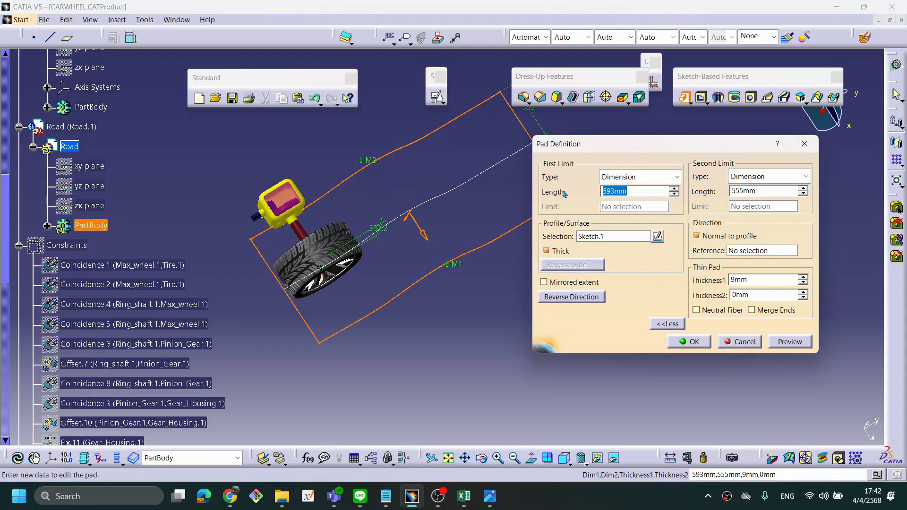
double_click(761, 192)
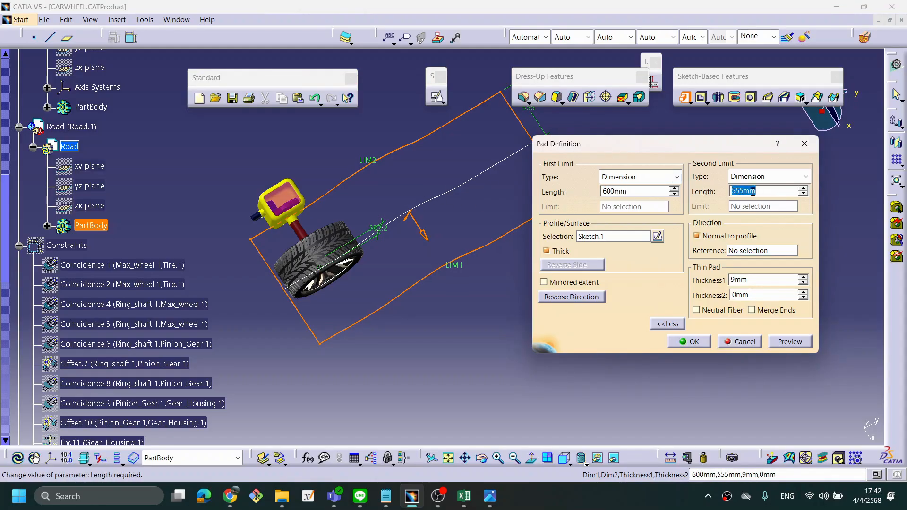
double_click(769, 194)
text(600)
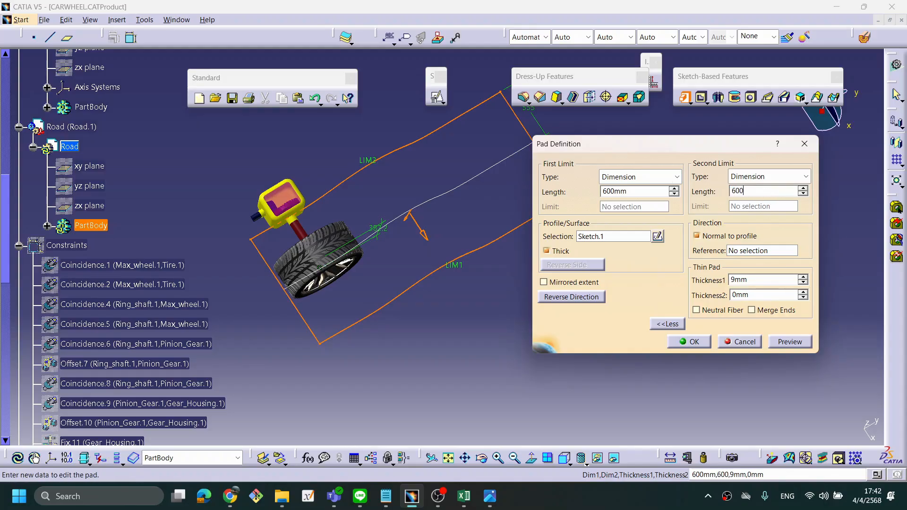
click(790, 341)
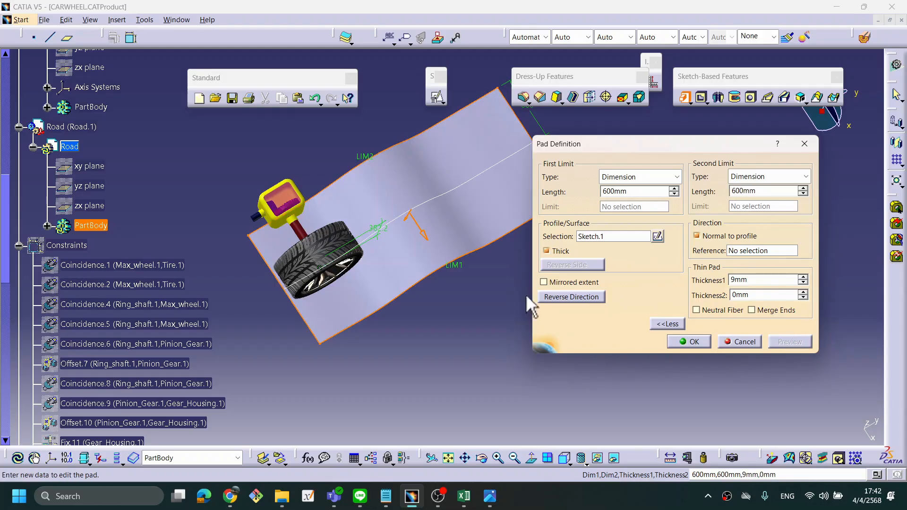
middle_drag(454, 301, 378, 189)
click(687, 342)
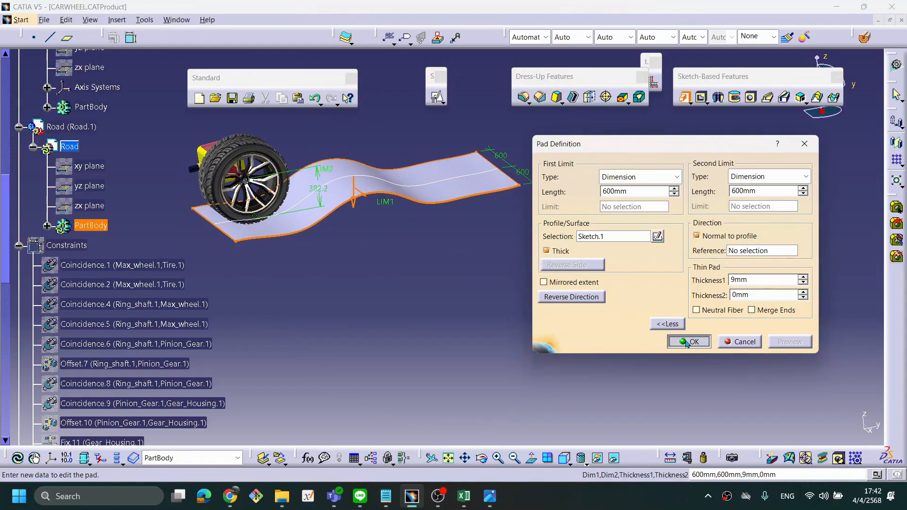
Step: Open the material library for the Road part and show the materials in the Other category
middle_drag(367, 220, 534, 230)
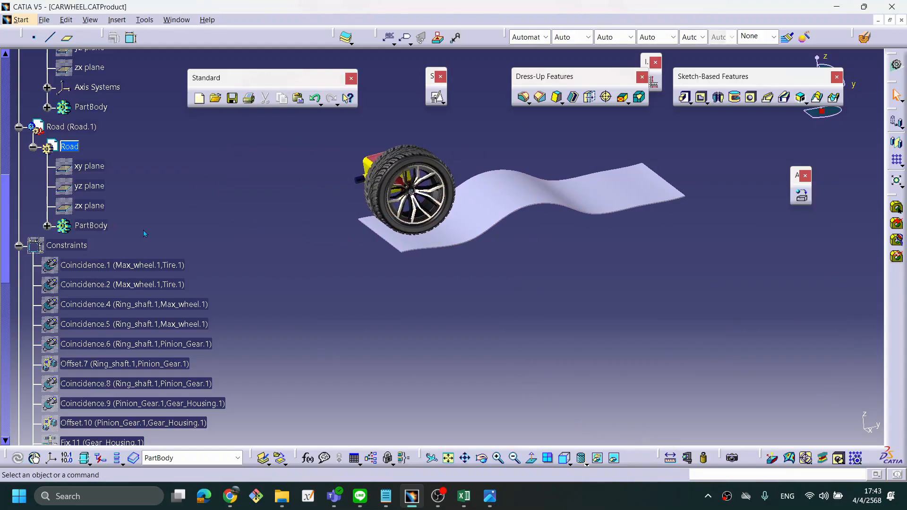
scroll(85, 178, up, 2)
scroll(245, 324, down, 3)
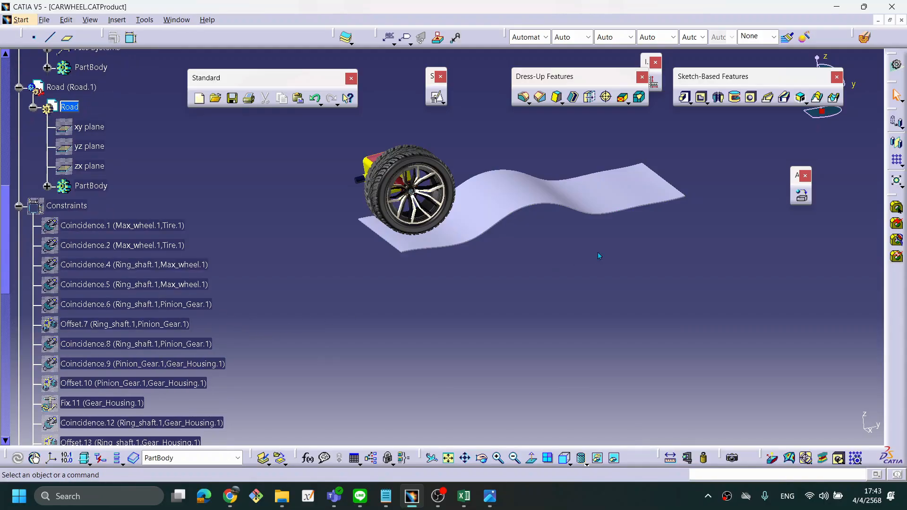
middle_drag(652, 247, 614, 271)
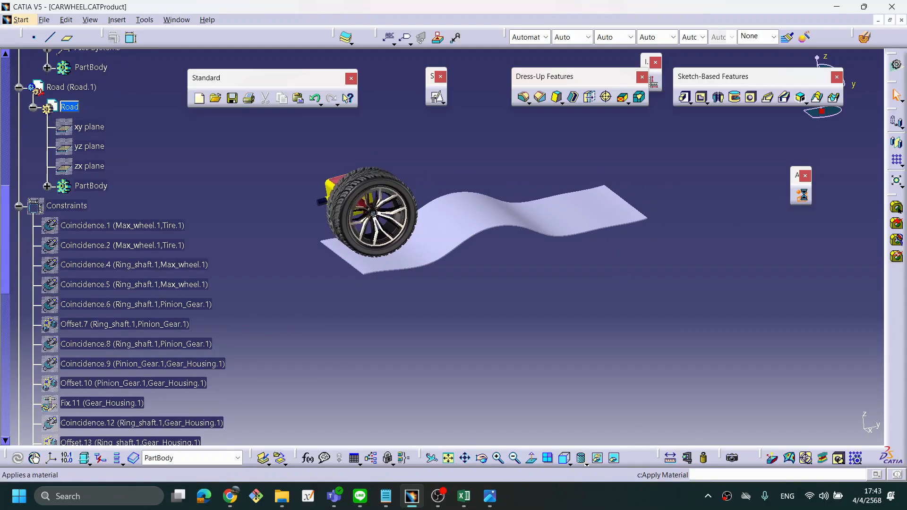
click(805, 37)
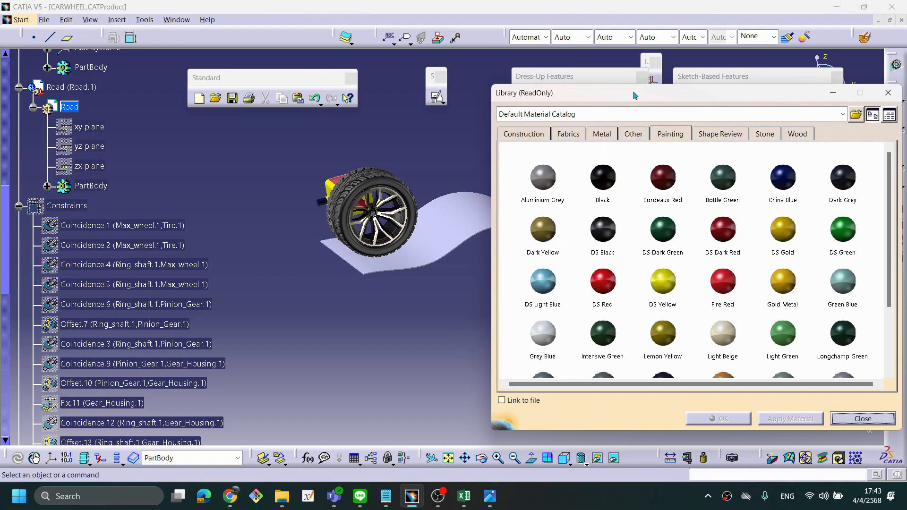
drag(634, 96, 727, 91)
click(727, 131)
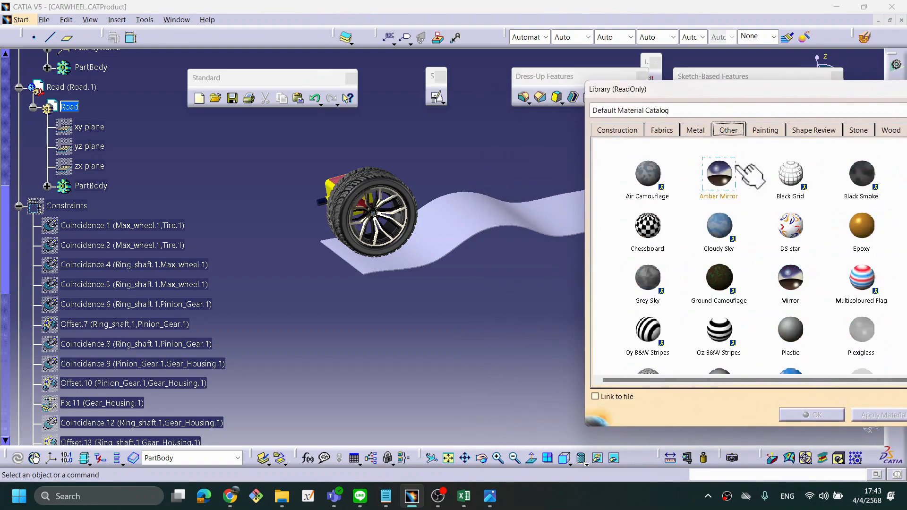
middle_drag(555, 308, 528, 304)
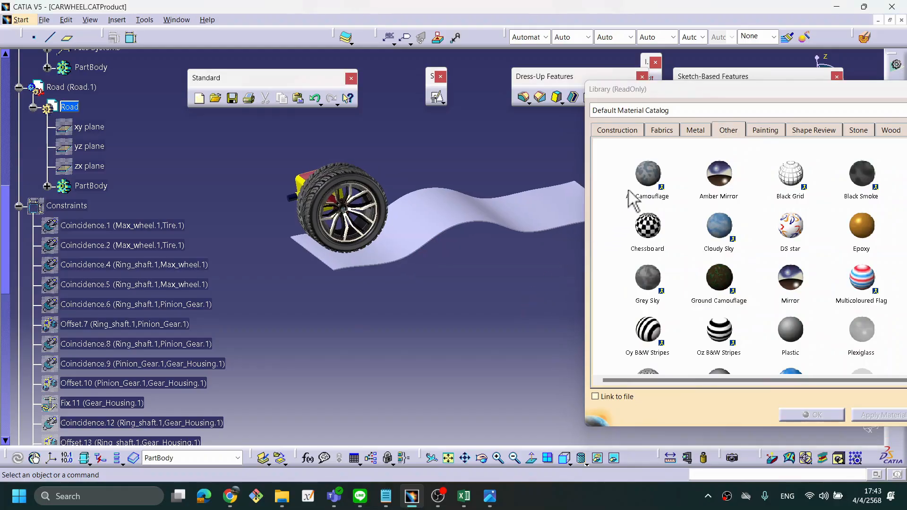
Step: Apply the Epoxy material to the road pad
click(648, 177)
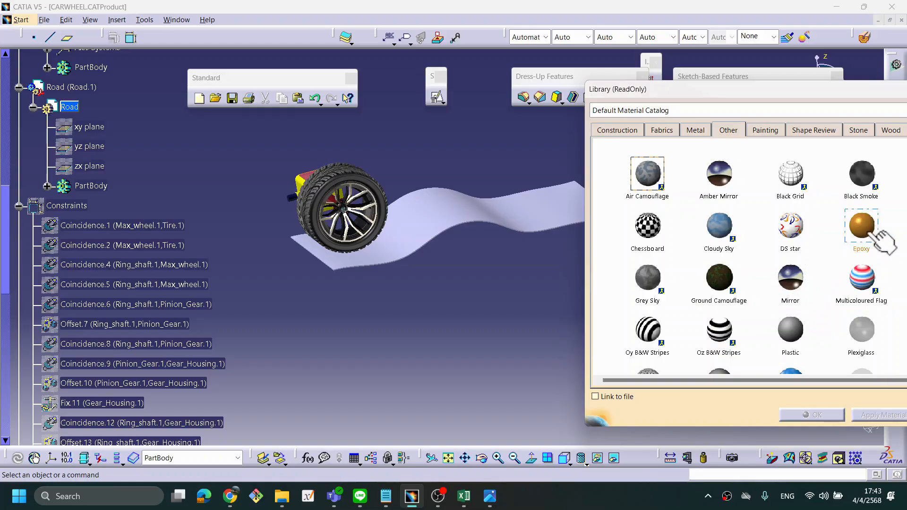
click(874, 234)
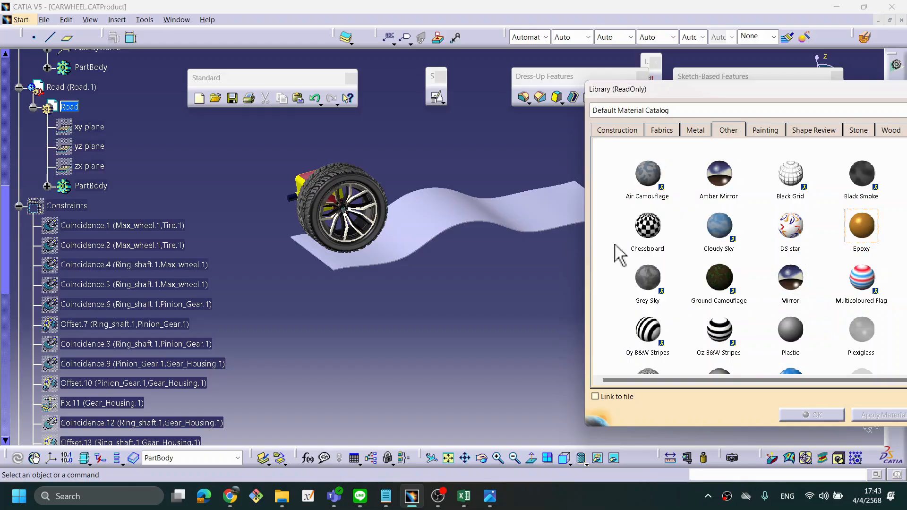
click(416, 239)
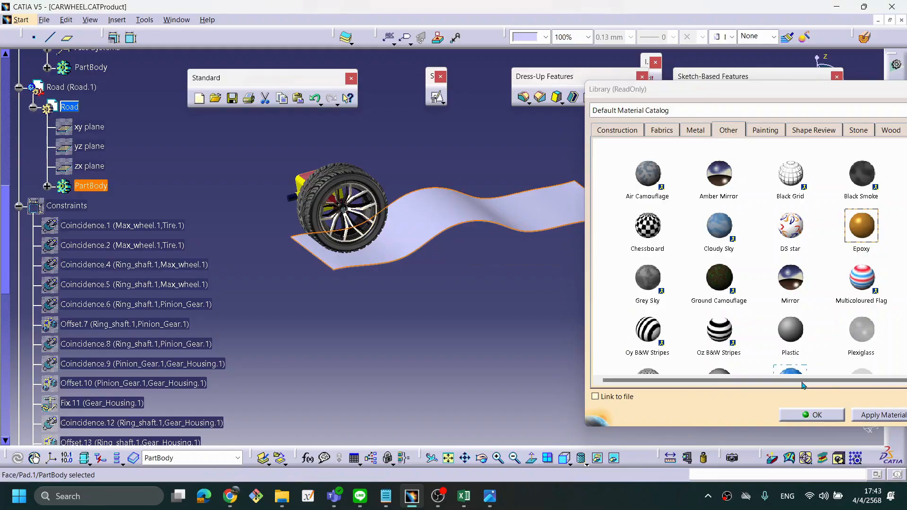
click(871, 415)
middle_drag(512, 308, 478, 307)
Step: Apply the Air Camouflage material to the Road part's PartBody
click(638, 188)
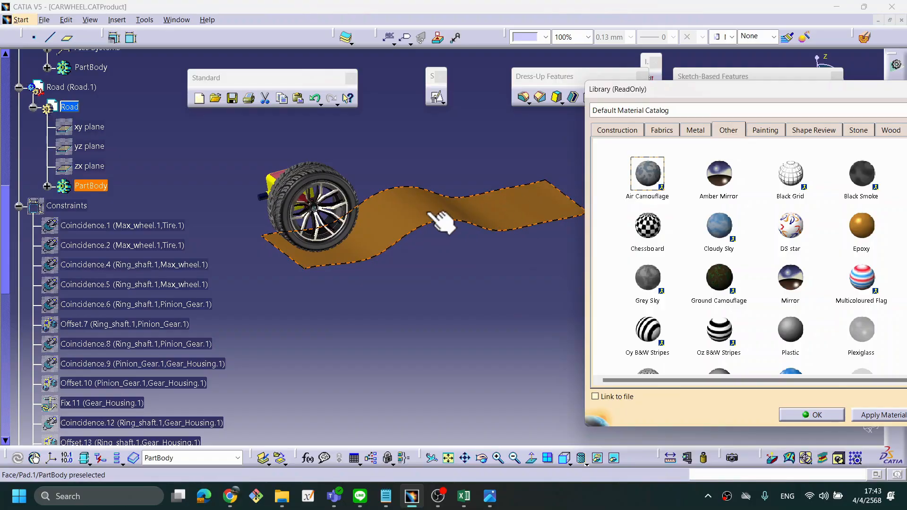
click(96, 188)
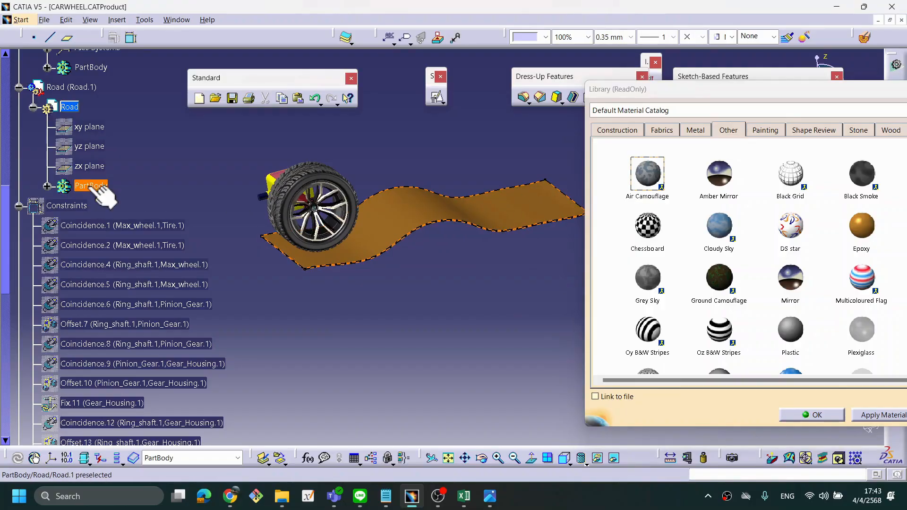
click(890, 422)
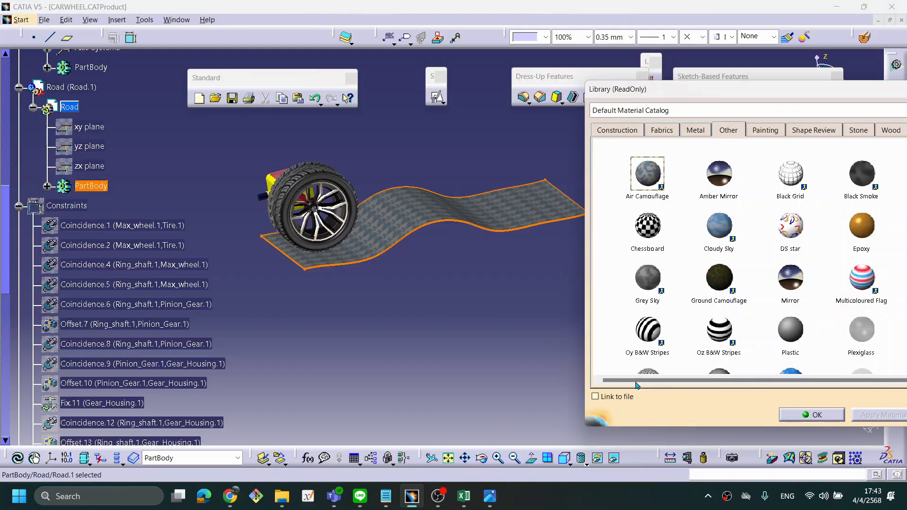
click(482, 350)
middle_drag(410, 301, 463, 301)
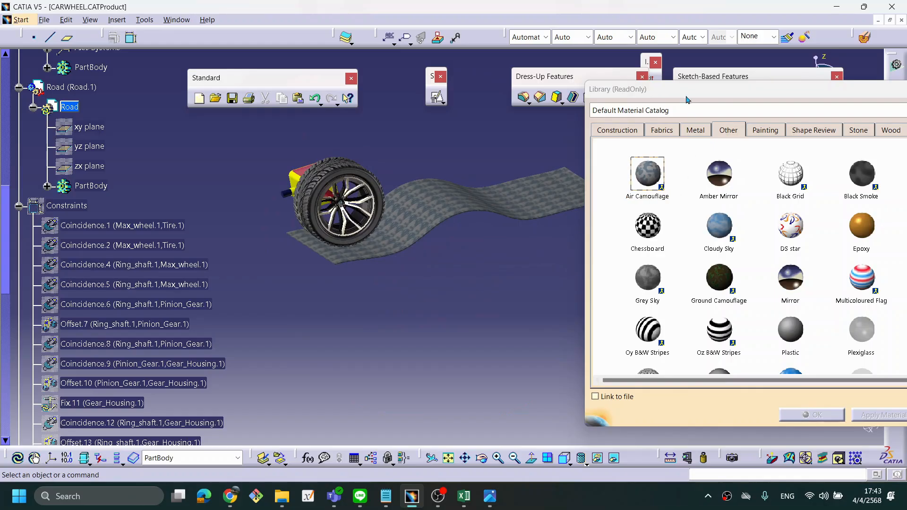
drag(662, 89, 555, 96)
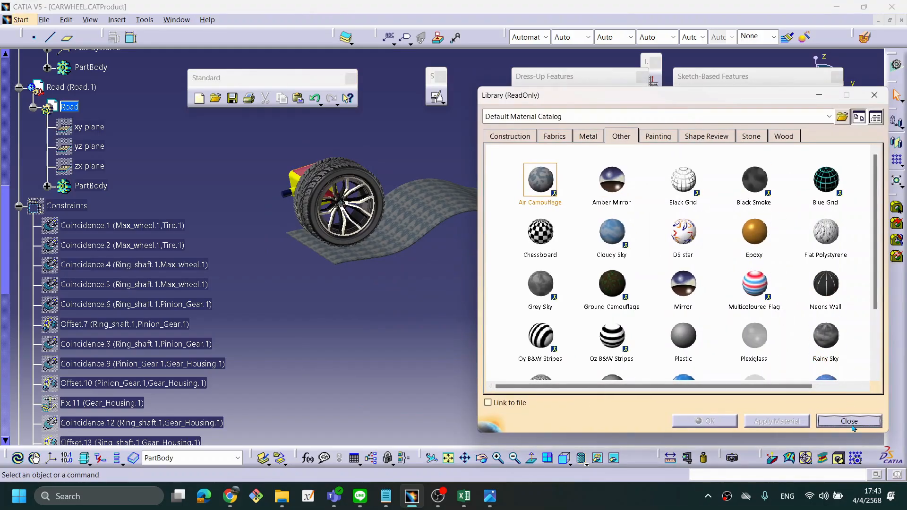
Step: Close the material library and open Simulation.2 for editing
click(850, 422)
scroll(240, 245, down, 2)
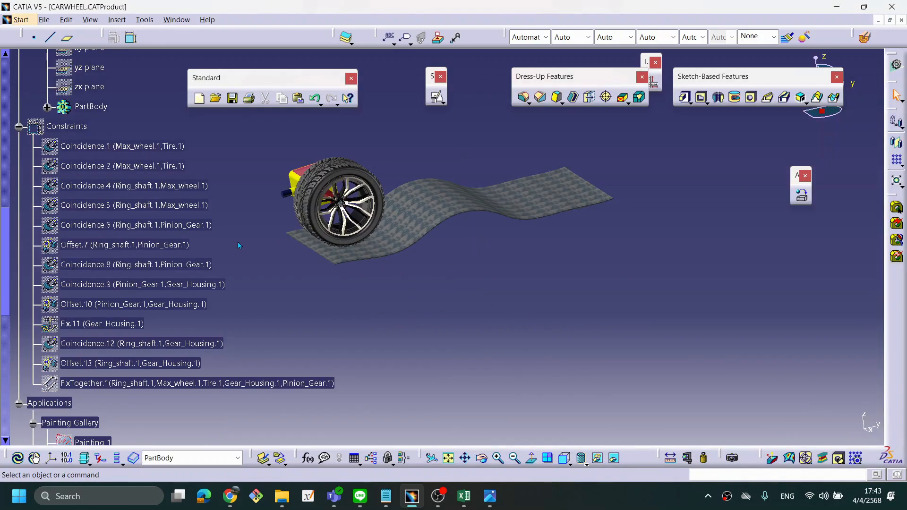
scroll(148, 315, down, 13)
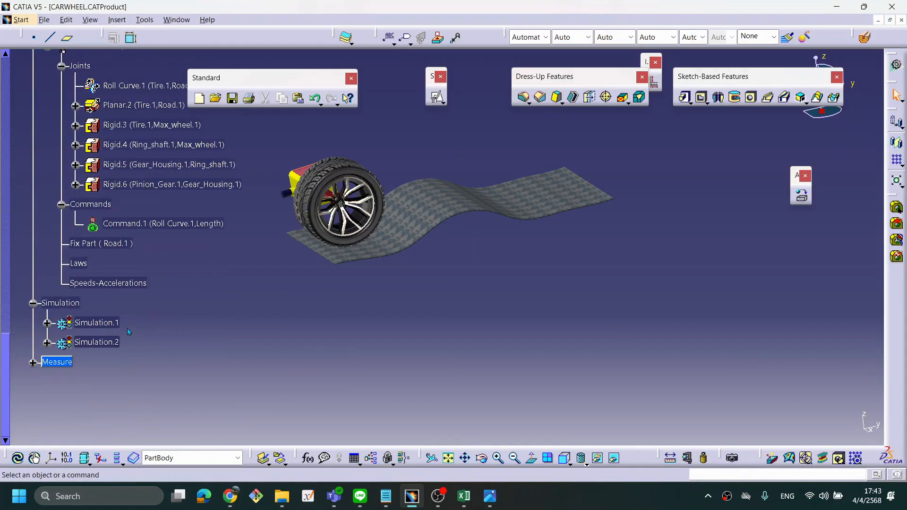
double_click(113, 343)
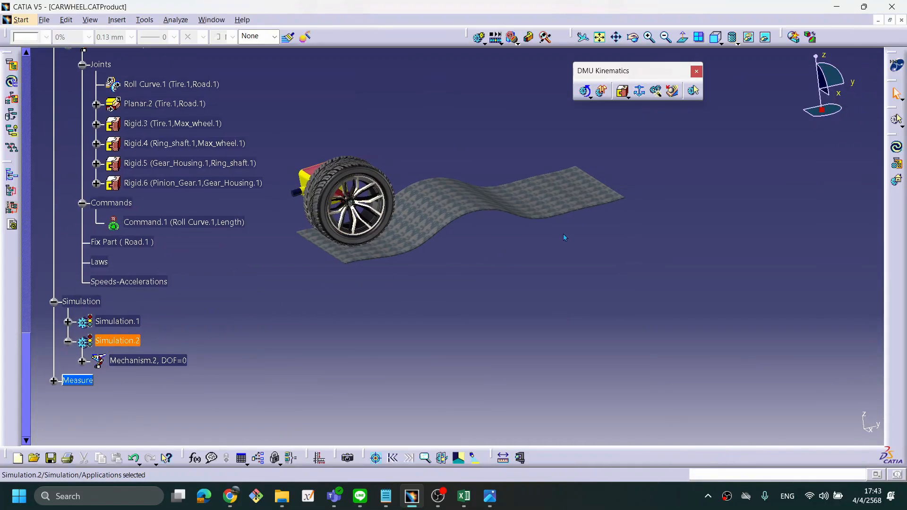
double_click(118, 341)
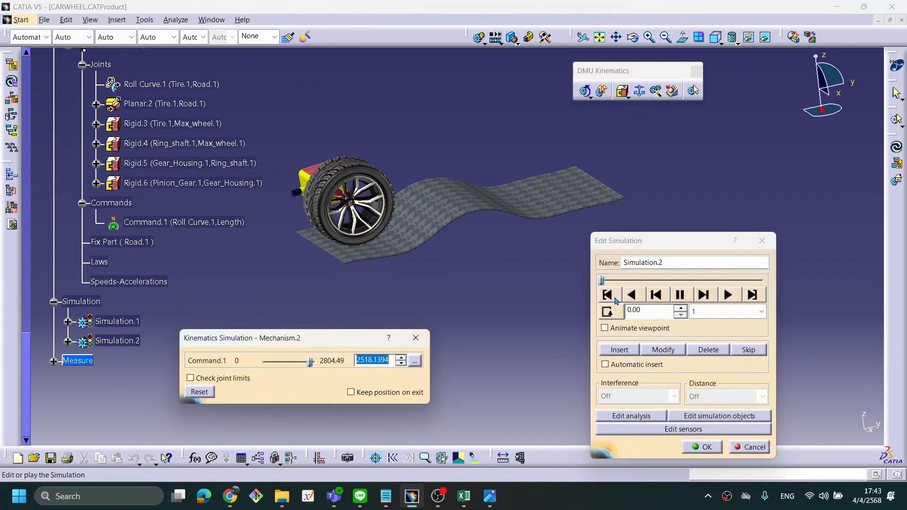
Step: Set the interpolation step of Simulation.2 to 0.2 and play it forward from the start
click(712, 311)
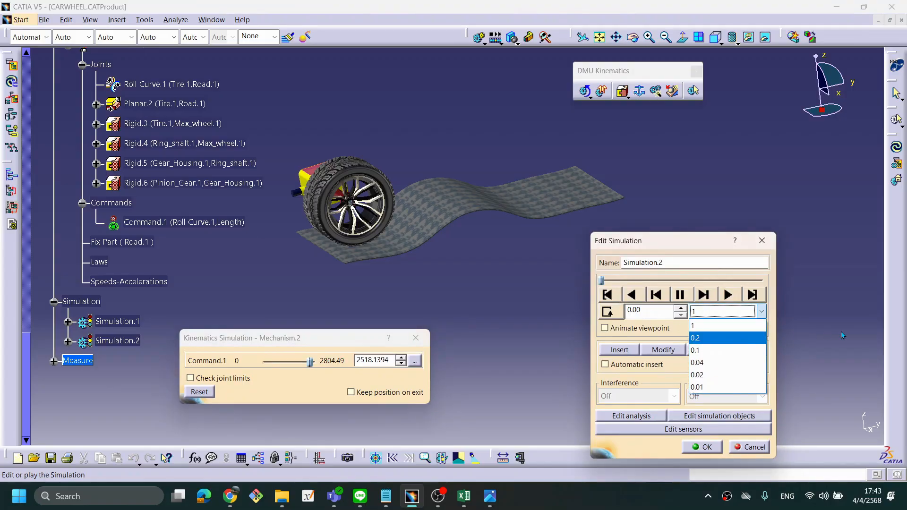
click(728, 325)
click(729, 296)
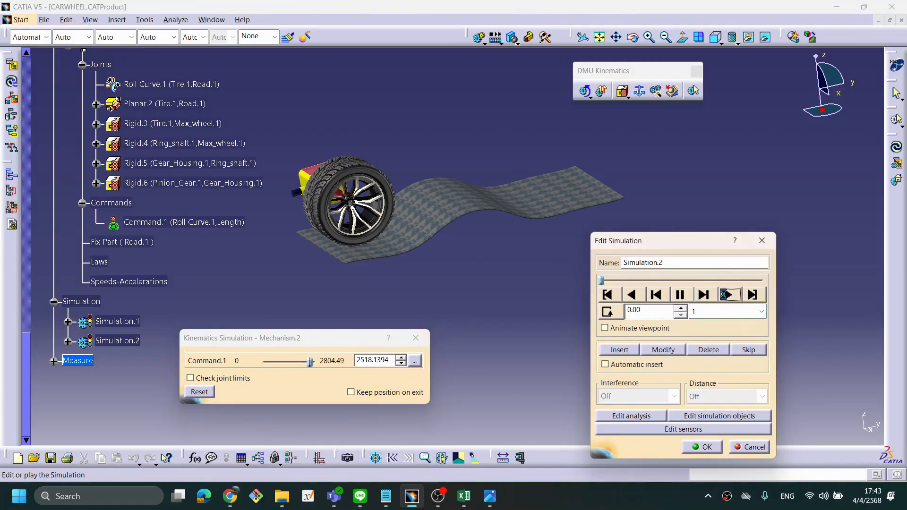
click(716, 310)
click(708, 333)
click(608, 295)
click(720, 295)
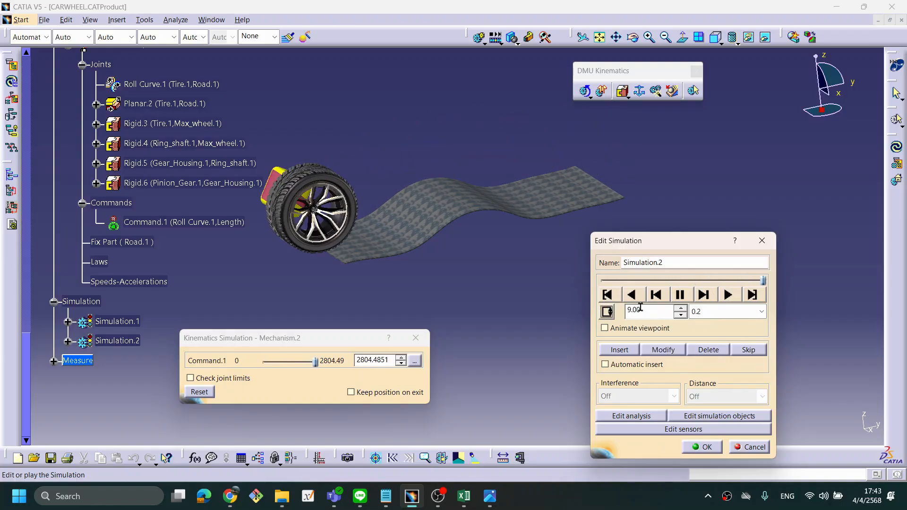
Step: Replay Simulation.2 from the start, watch the wheel roll along the road from another angle and close the simulation editor with confirmation
click(609, 296)
click(728, 295)
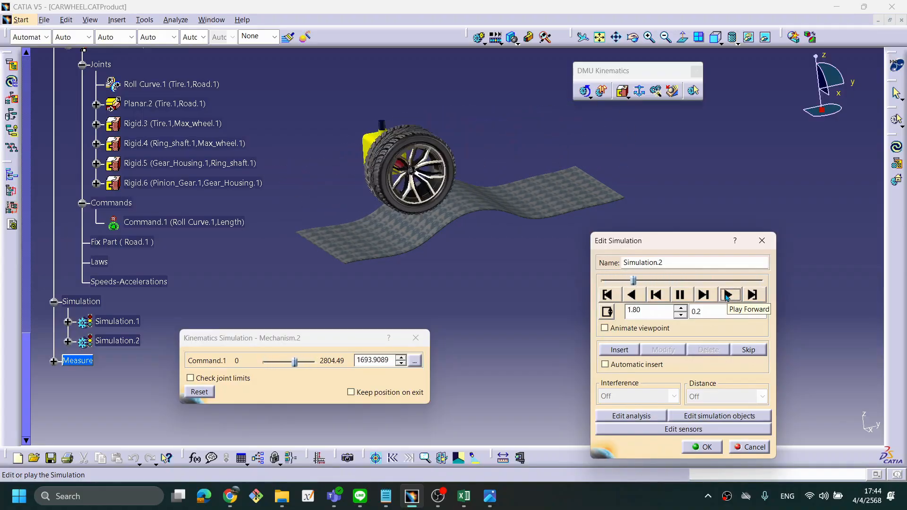
middle_drag(601, 204, 535, 171)
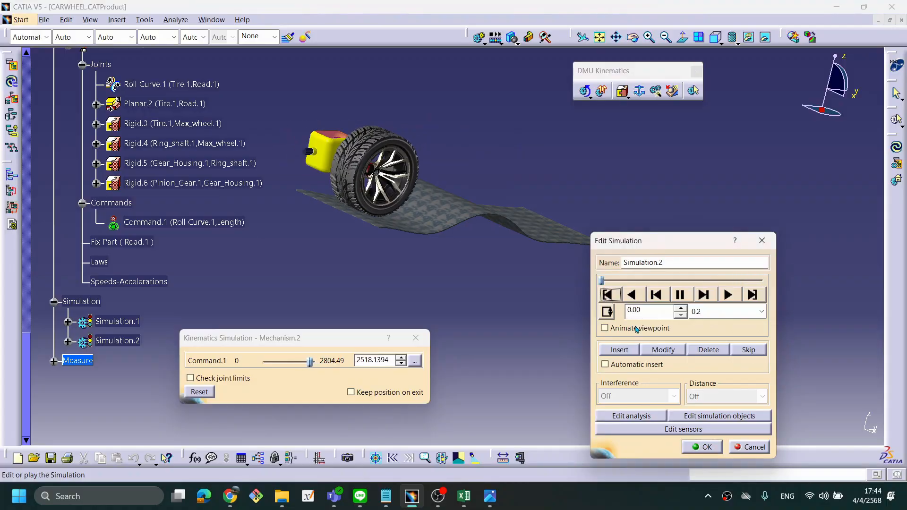
click(706, 444)
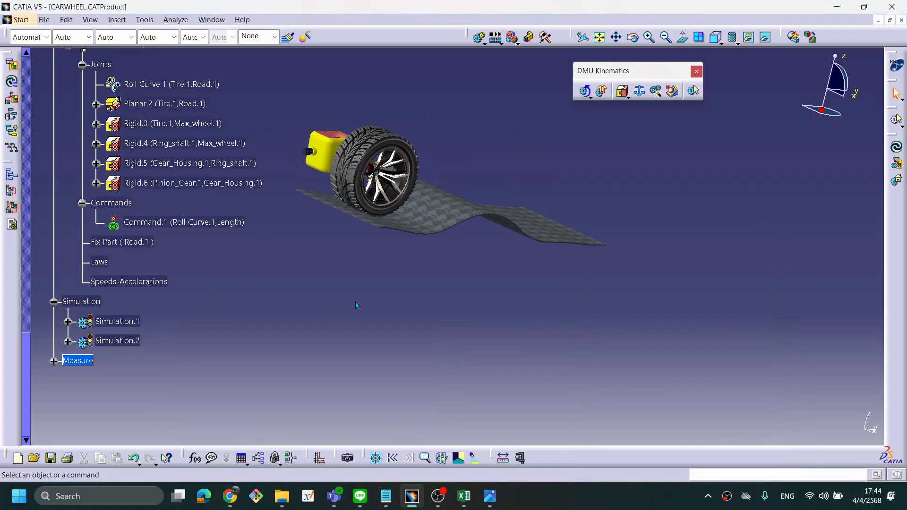
Step: Start a new sequence and arrange the Player and Edit Sequence windows clear of the wheel and road
middle_drag(349, 306, 371, 281)
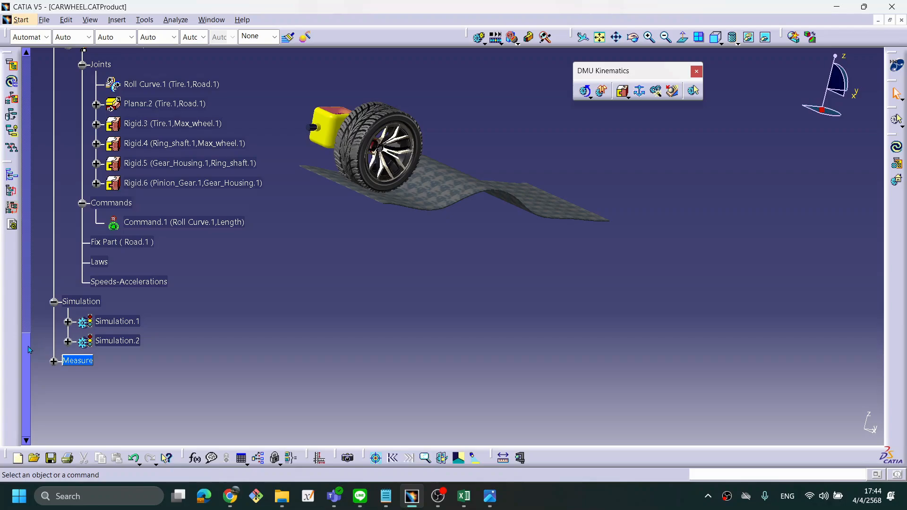
drag(29, 349, 35, 300)
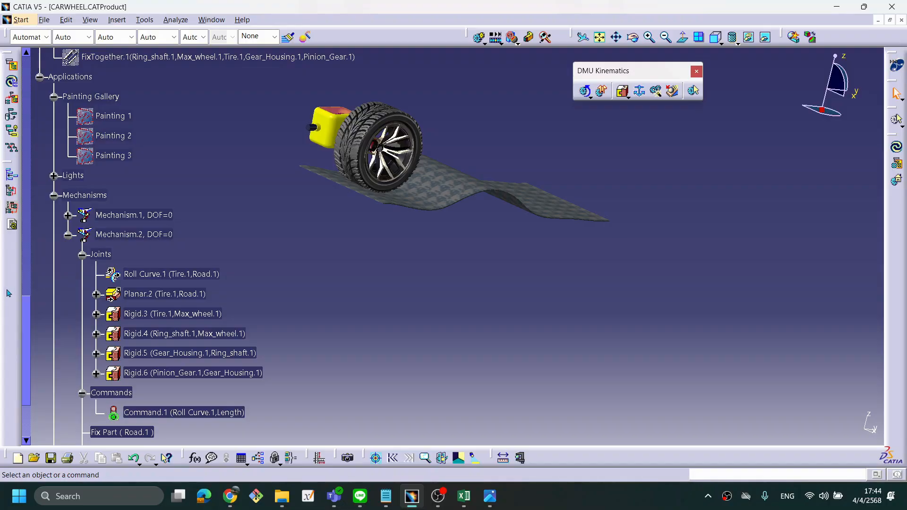
drag(29, 322, 47, 340)
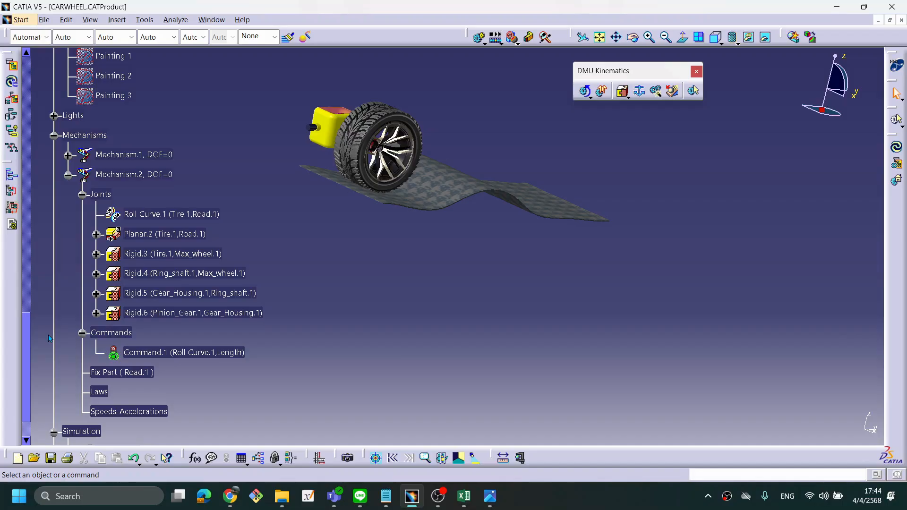
scroll(232, 387, down, 1)
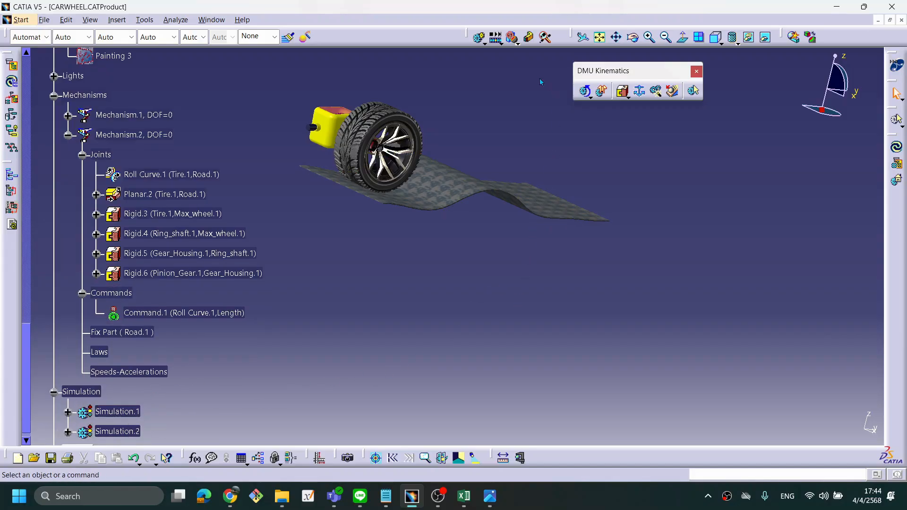
click(502, 43)
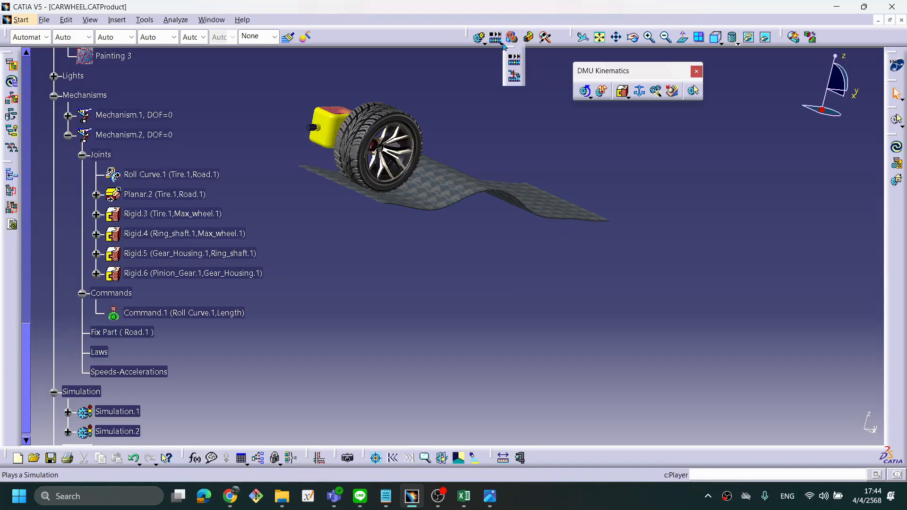
click(516, 79)
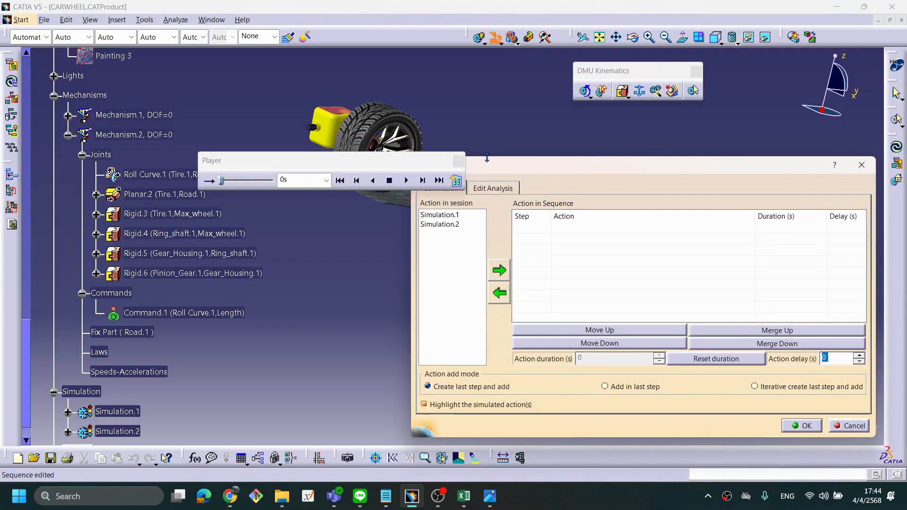
drag(364, 163, 367, 85)
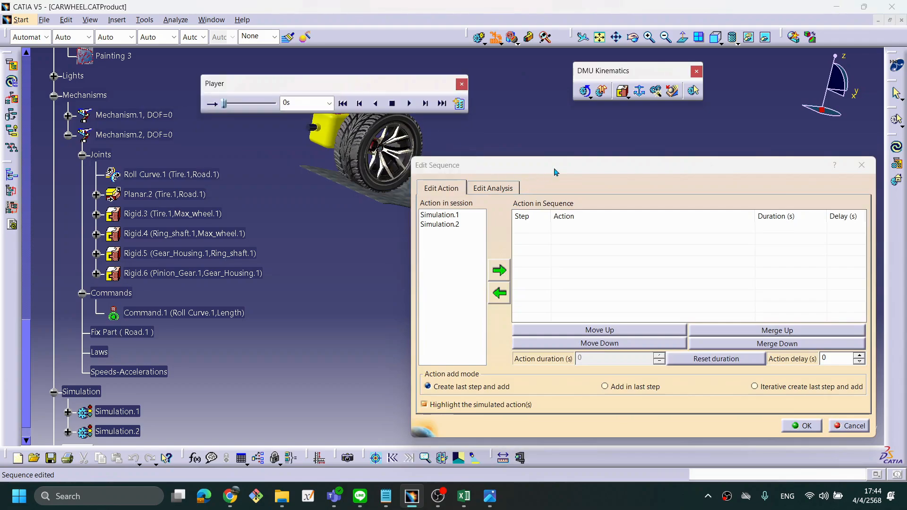
drag(554, 172, 584, 138)
middle_drag(330, 229, 340, 307)
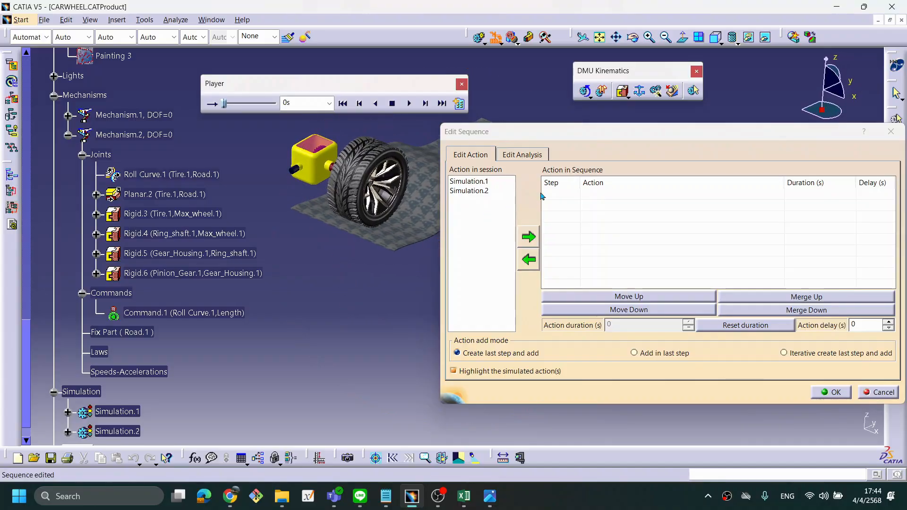
drag(570, 136, 619, 136)
Step: Add Simulation.1 as step 1 and Simulation.2 as step 2 of the sequence, and create it
click(528, 183)
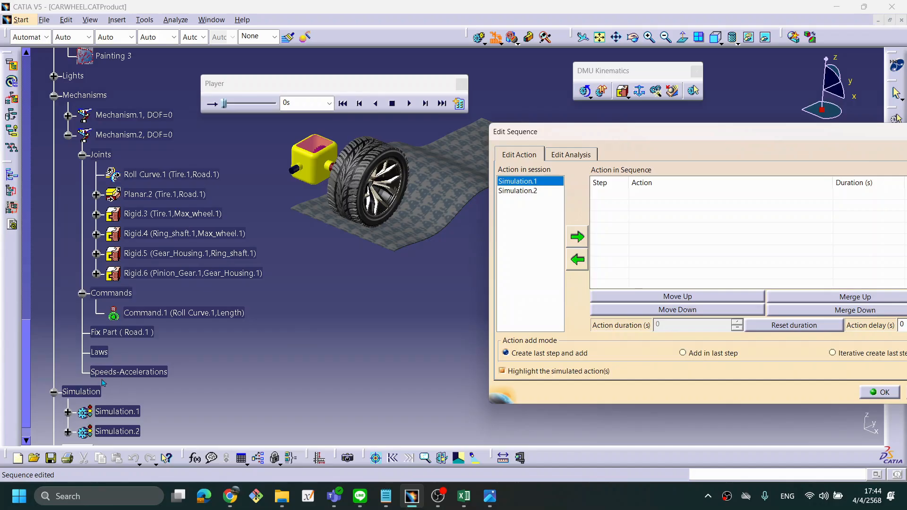
click(580, 236)
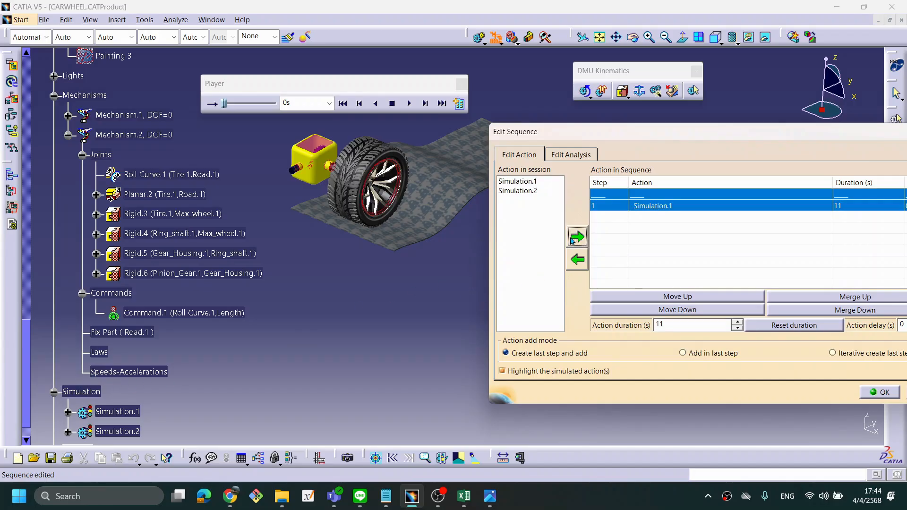
click(522, 191)
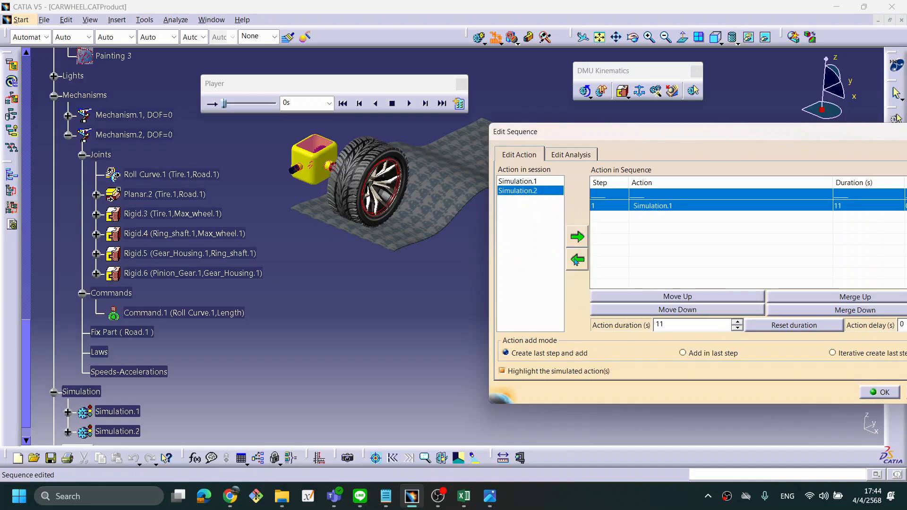
click(578, 238)
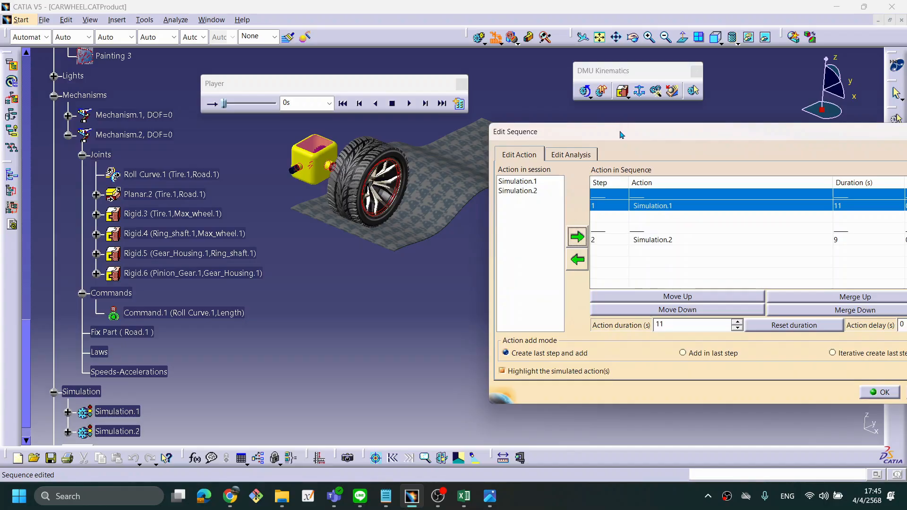
drag(620, 134, 417, 155)
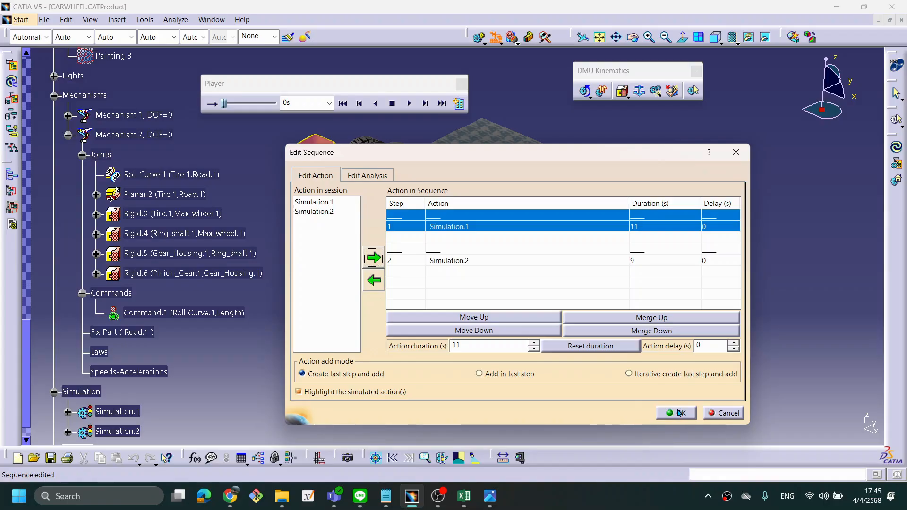
click(679, 413)
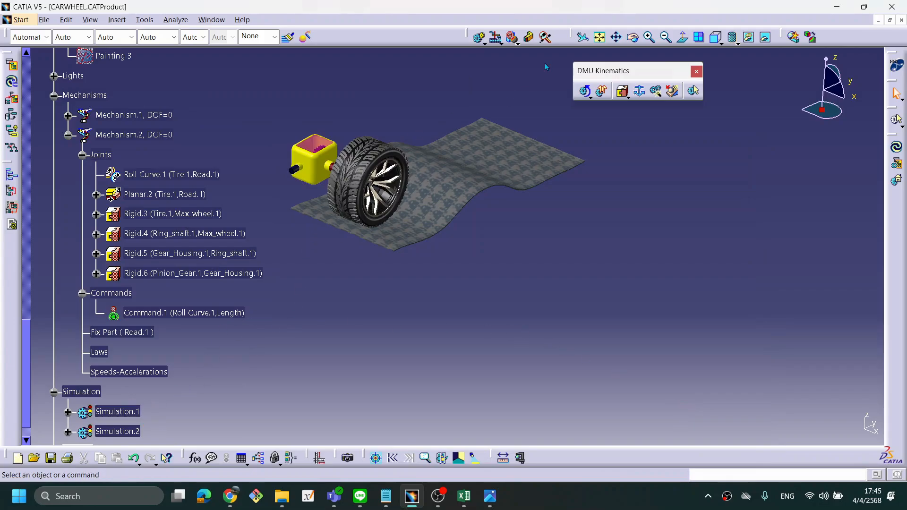
click(496, 36)
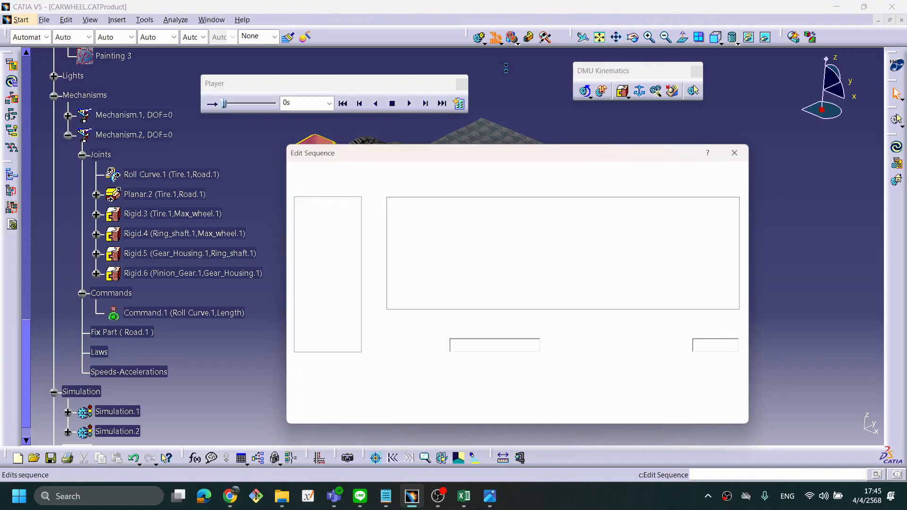
drag(503, 152, 596, 165)
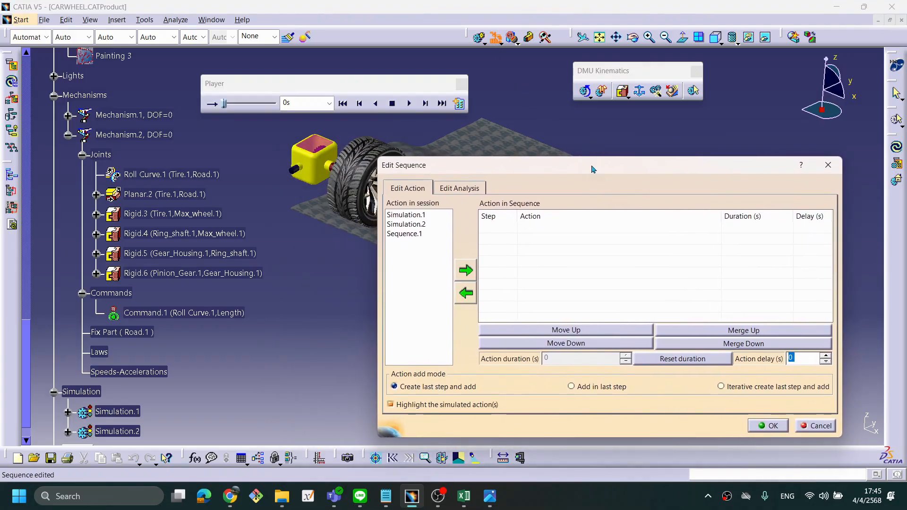
click(414, 215)
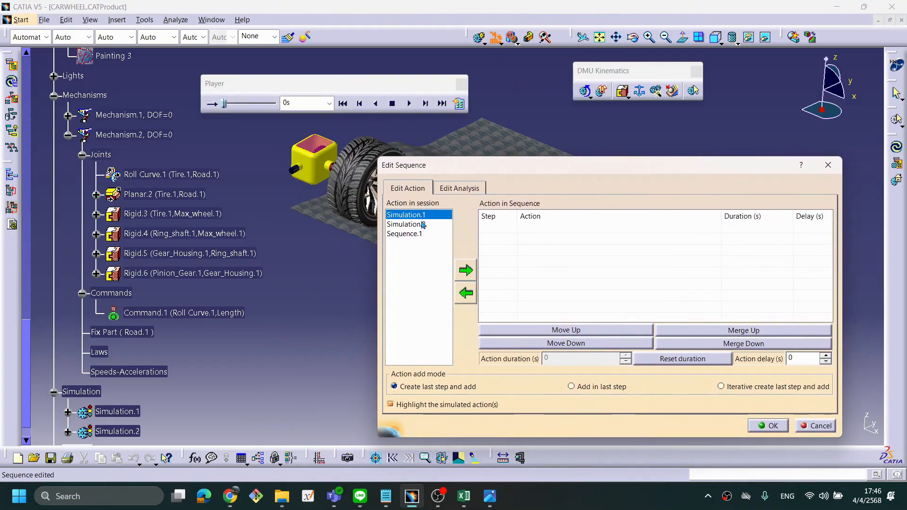
click(466, 271)
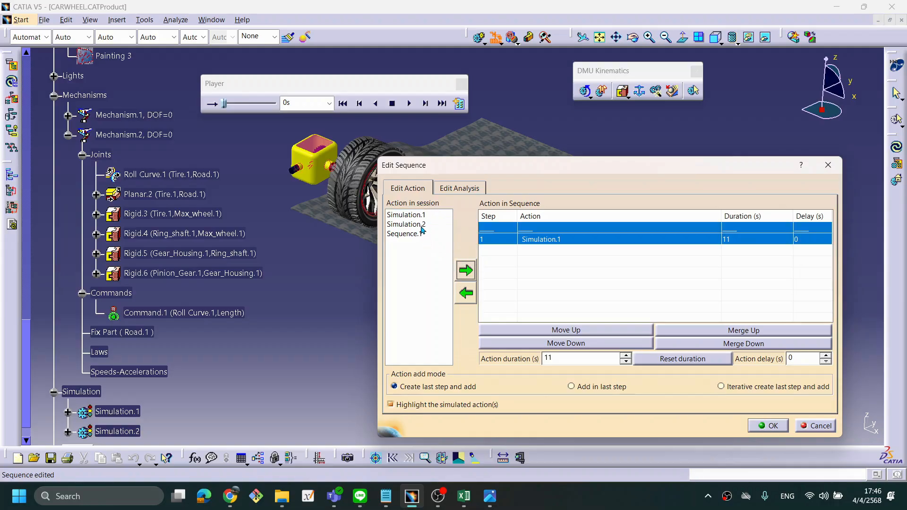
click(422, 226)
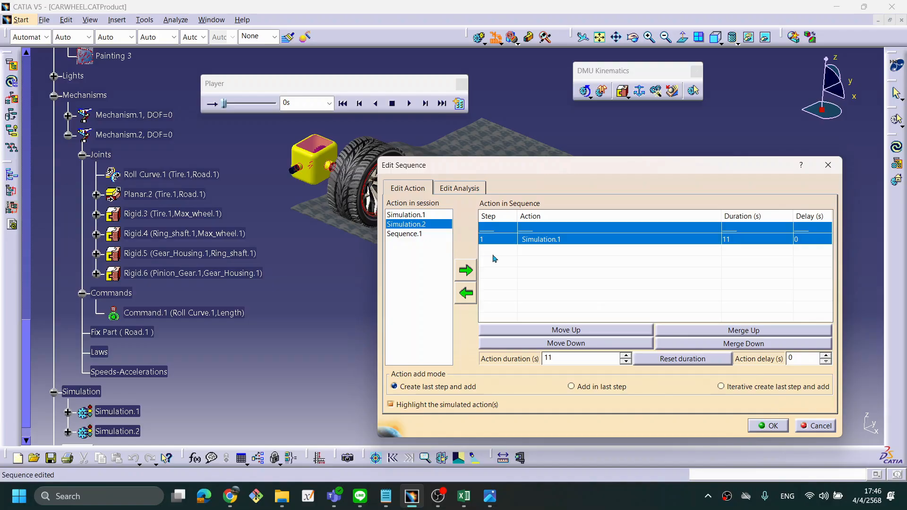
click(815, 427)
Step: Reopen Sequence.1 for editing from the expanded Sequences branch and move its dialog clear of the wheel and road
scroll(214, 367, down, 2)
click(54, 392)
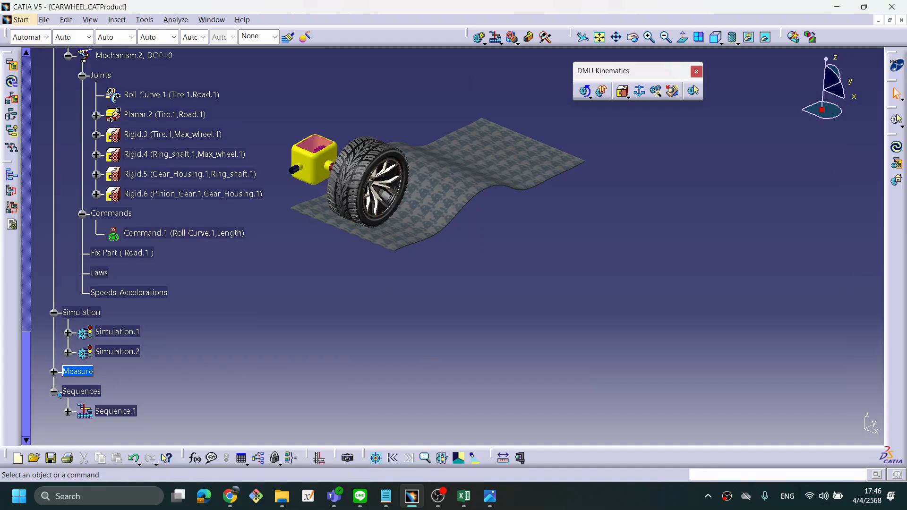
double_click(108, 410)
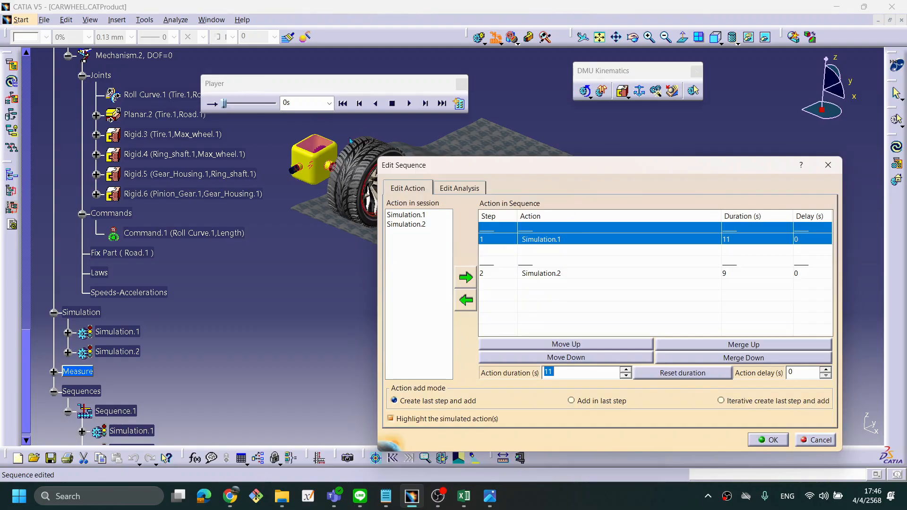
drag(445, 174, 443, 235)
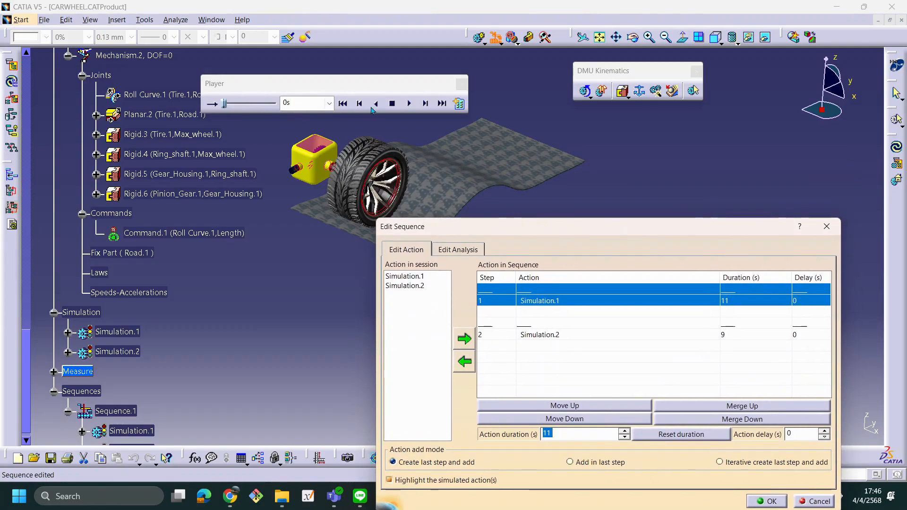
Step: Play Sequence.1 briefly, rewind it to the start, check the player's time list and play the sequence again
click(409, 104)
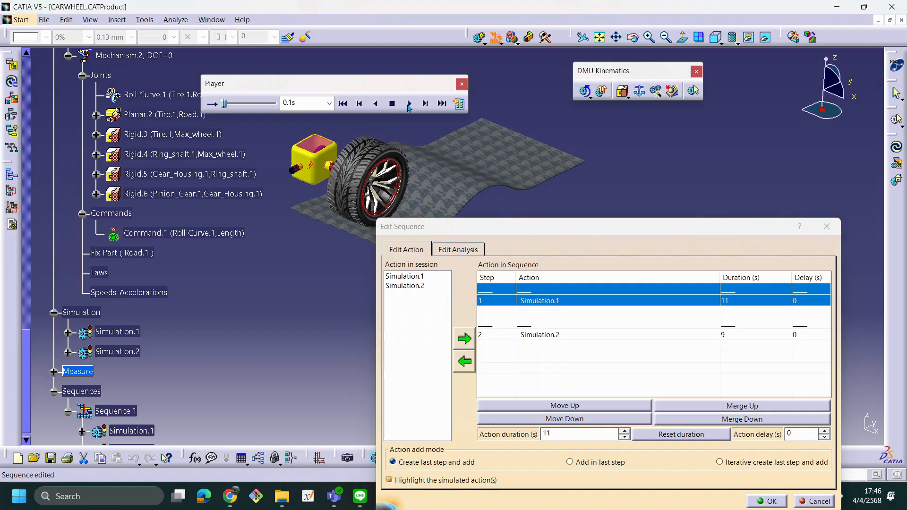
click(343, 105)
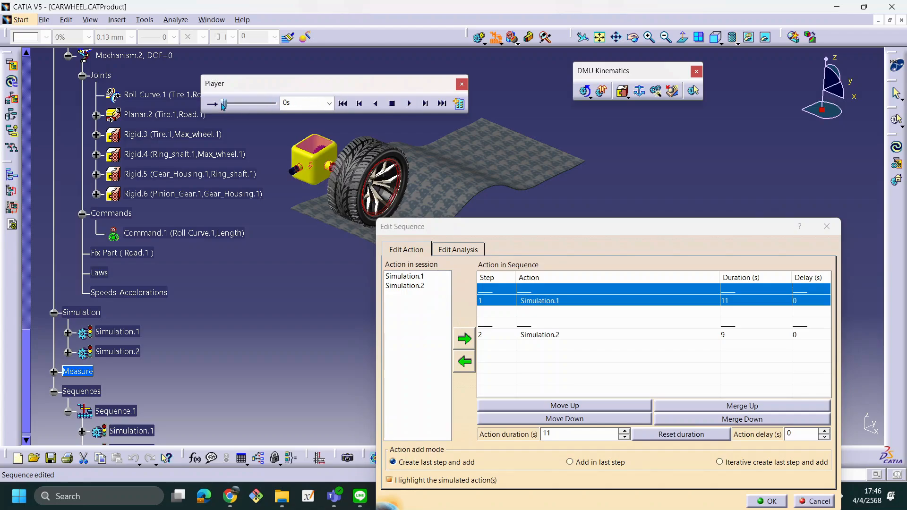
click(330, 104)
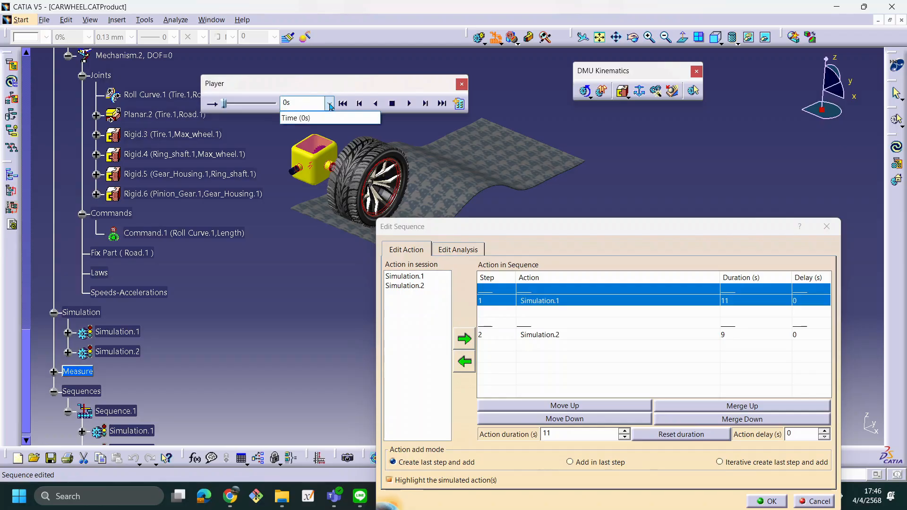
click(330, 104)
click(409, 104)
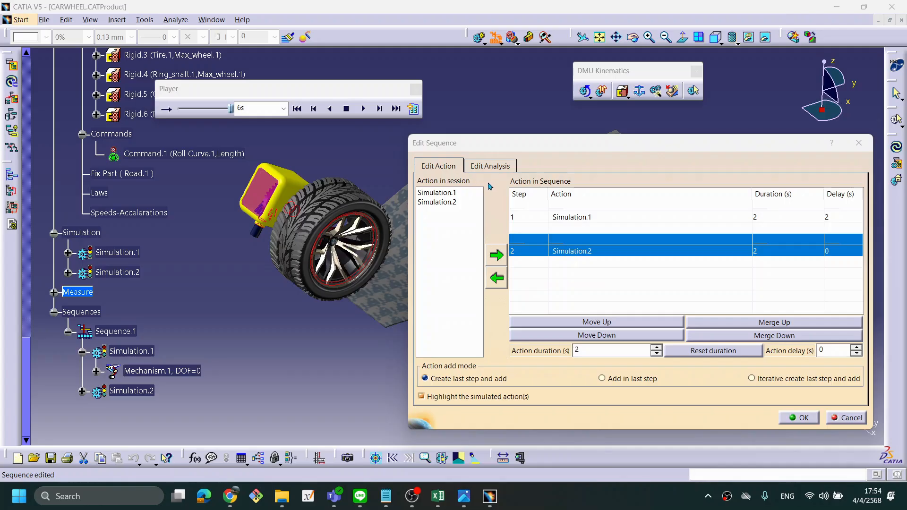
Step: Inspect the gear housing and wheel up close, move the Edit Sequence dialog off the road and turn automatic clash detection off
middle_drag(367, 292, 409, 326)
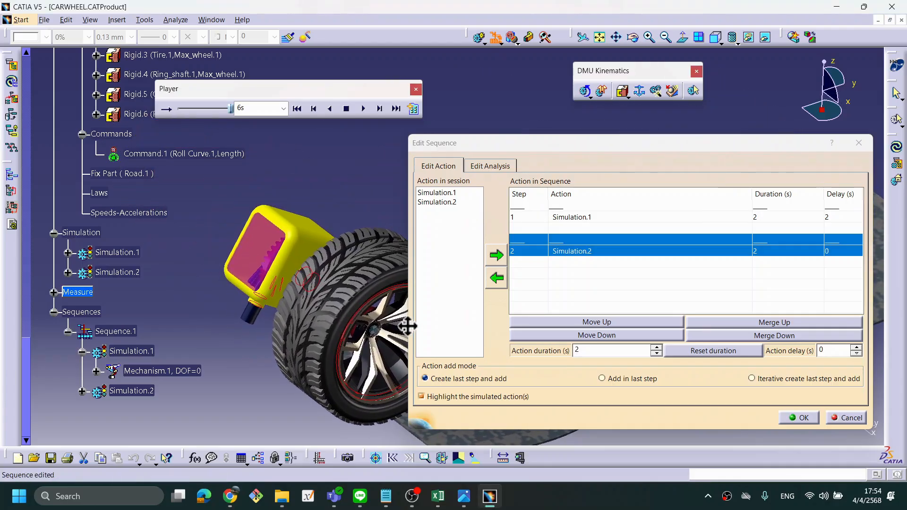
middle_drag(305, 293, 432, 274)
middle_drag(343, 298, 318, 297)
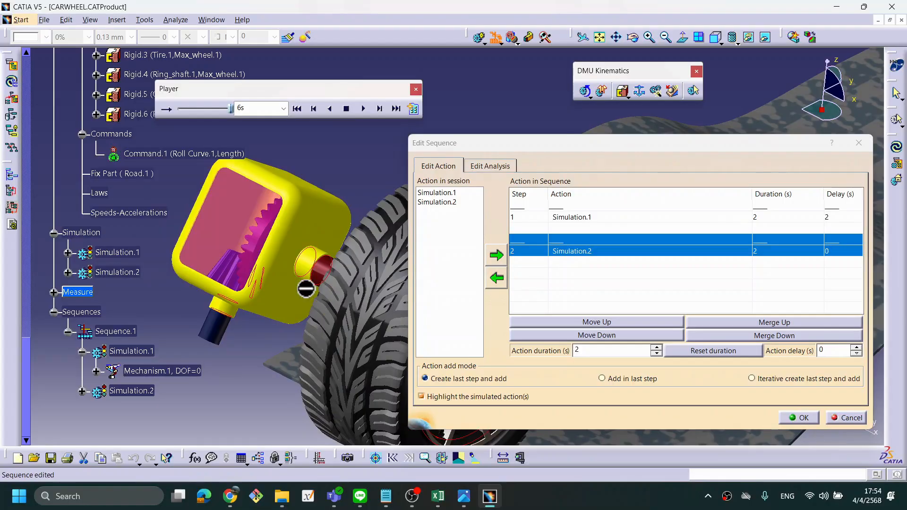
middle_drag(362, 261, 263, 284)
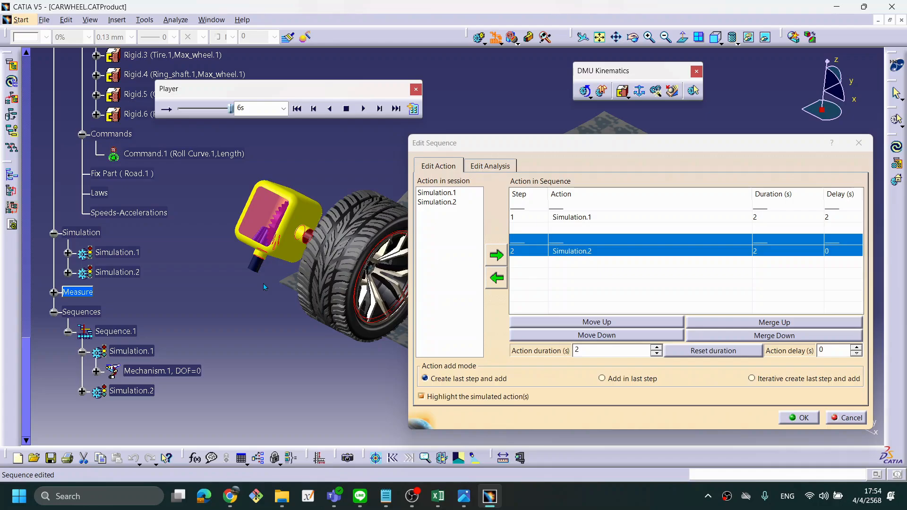
middle_drag(332, 254, 264, 290)
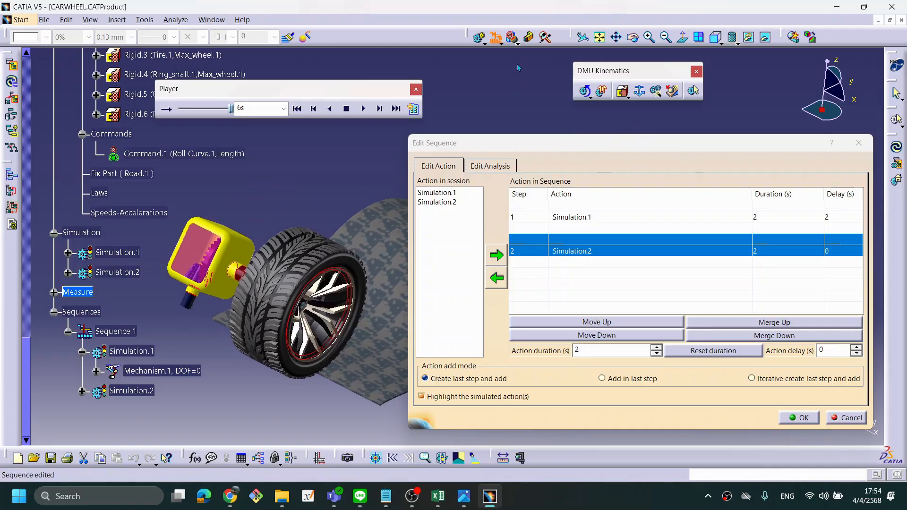
drag(524, 144, 601, 157)
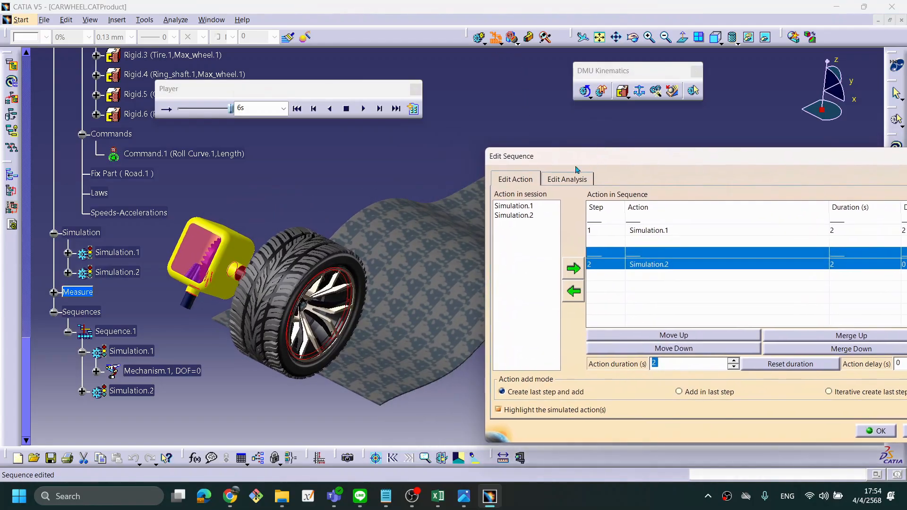
middle_drag(351, 304, 385, 306)
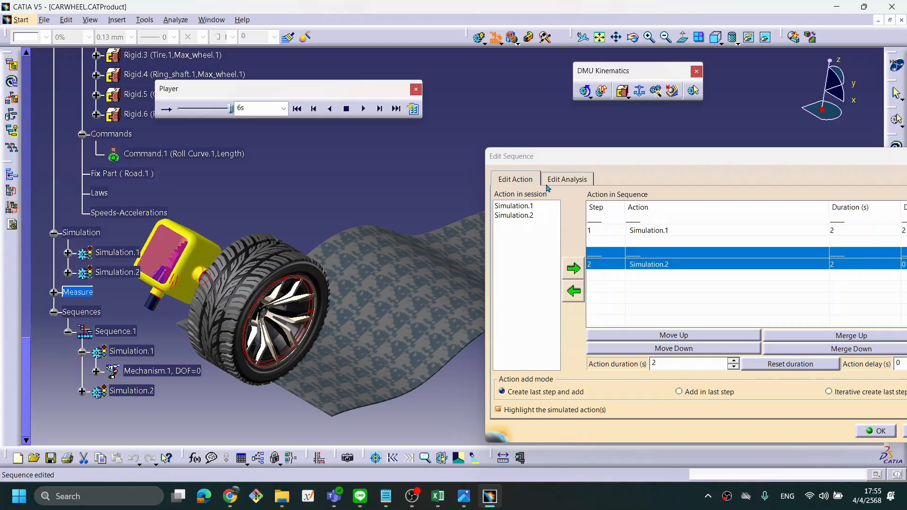
click(518, 45)
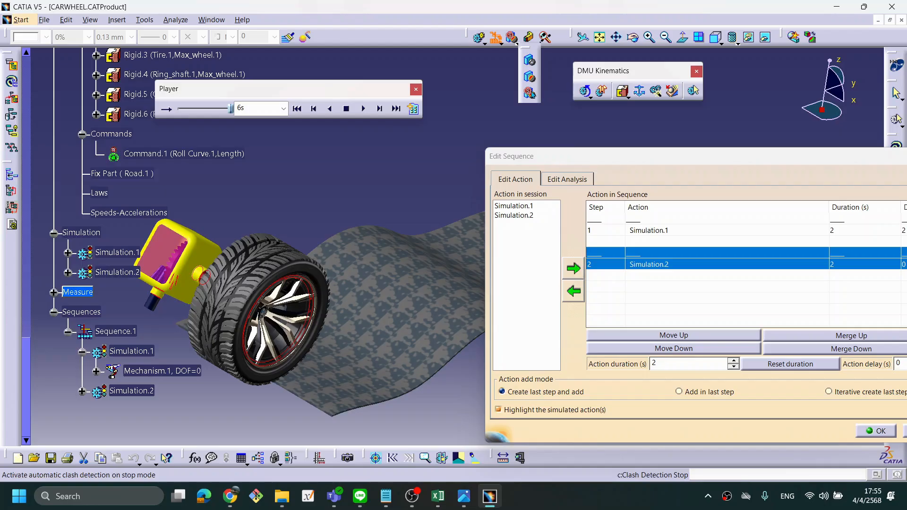
click(529, 60)
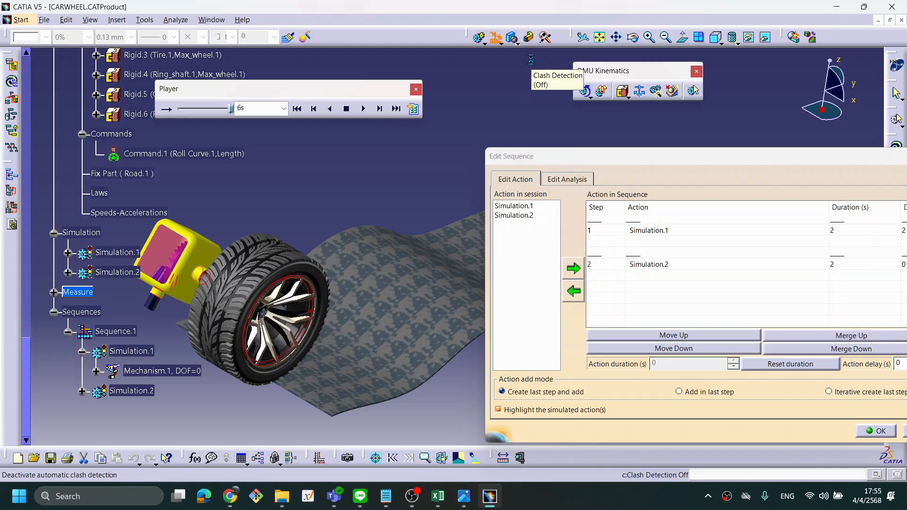
Step: Bring the whole Edit Sequence dialog into view and check the duration and delay of the Simulation.1 and Simulation.2 steps
middle_drag(303, 270, 346, 269)
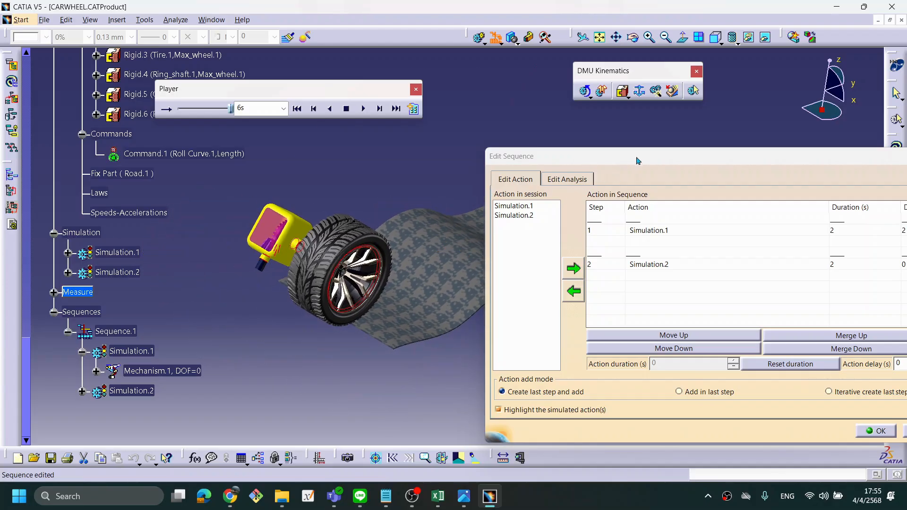
drag(635, 159, 621, 156)
middle_drag(365, 322, 379, 274)
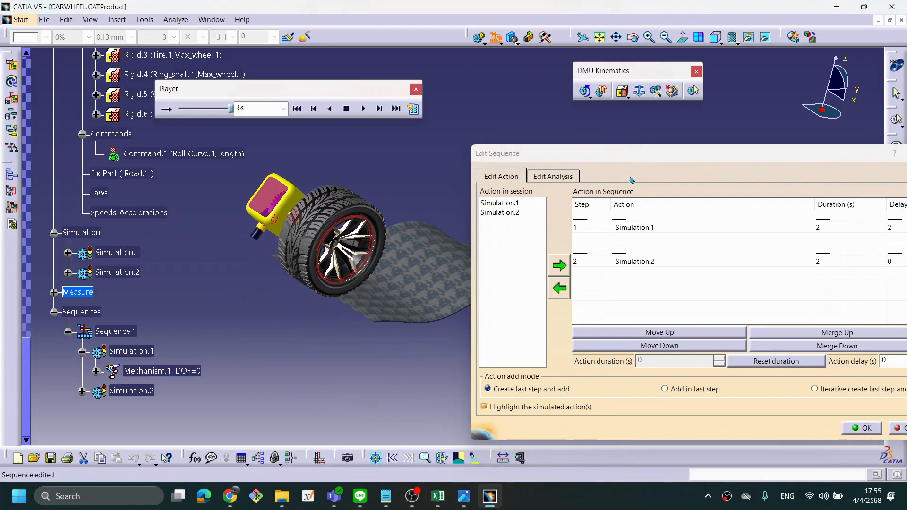
drag(630, 159, 658, 217)
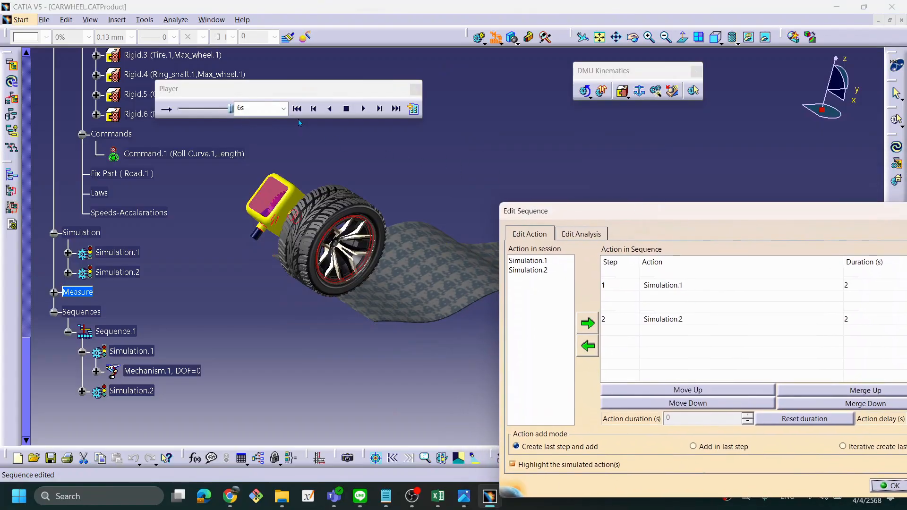
drag(580, 207, 463, 144)
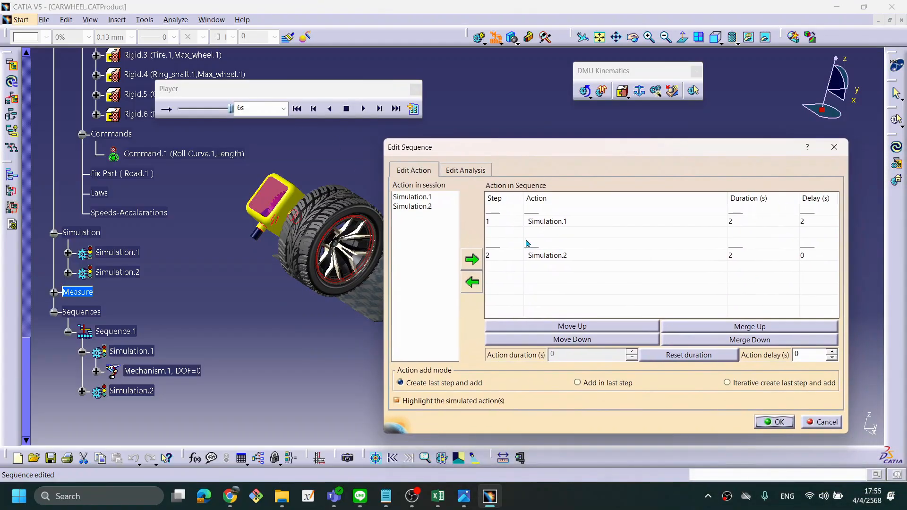
click(554, 222)
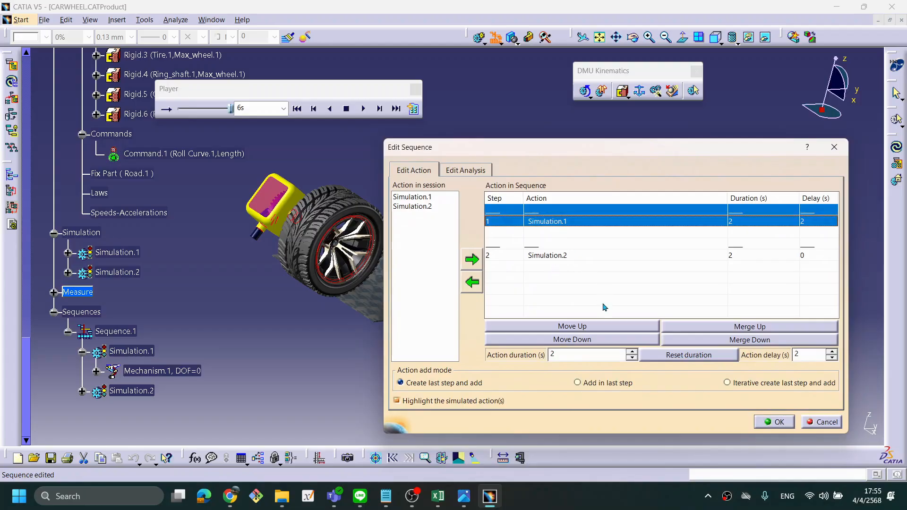
click(562, 354)
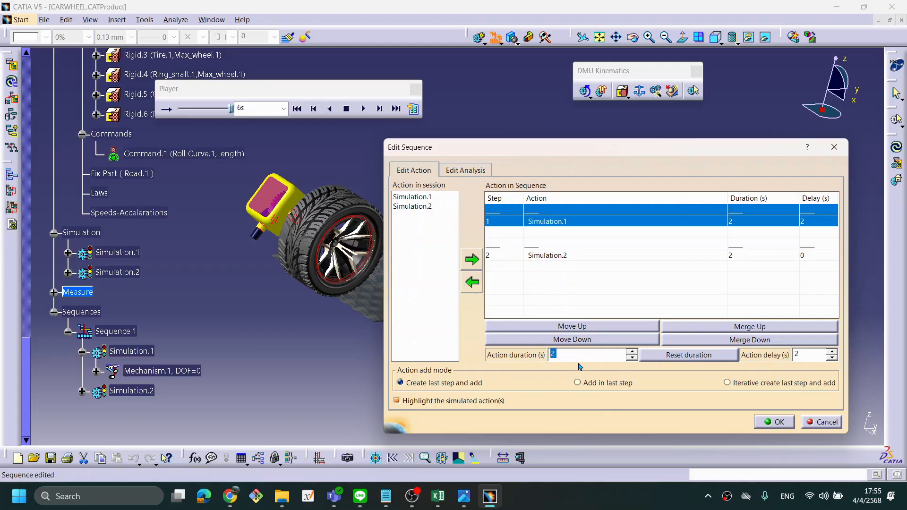
click(550, 249)
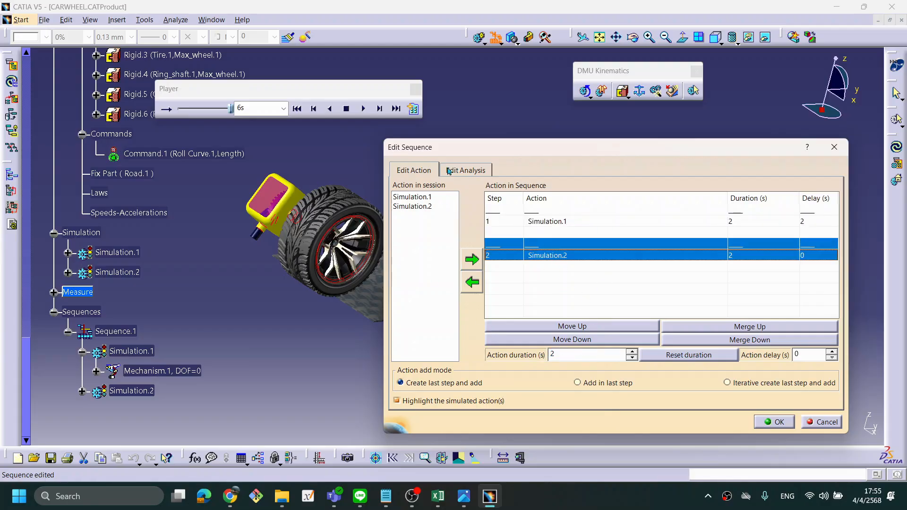
Step: Rewind the sequence to the start, move its dialog clear of the wheel and play it through
click(297, 108)
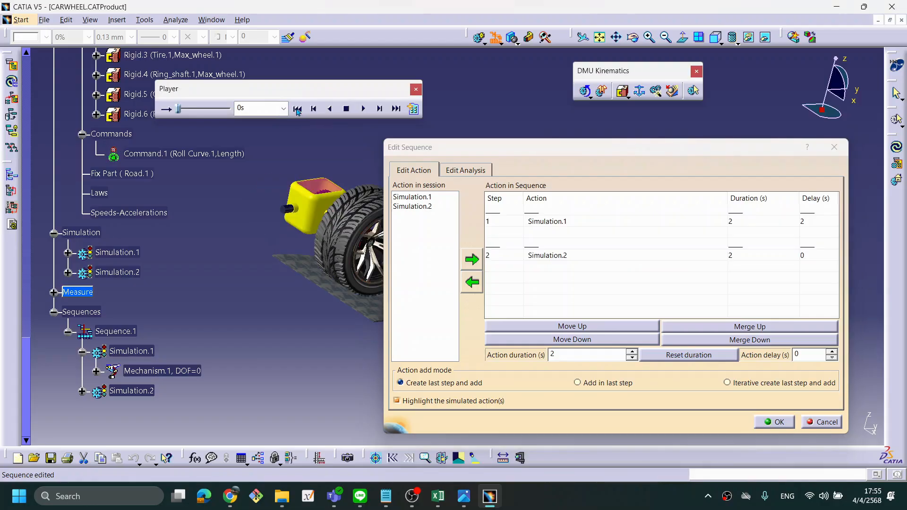
drag(480, 151, 579, 209)
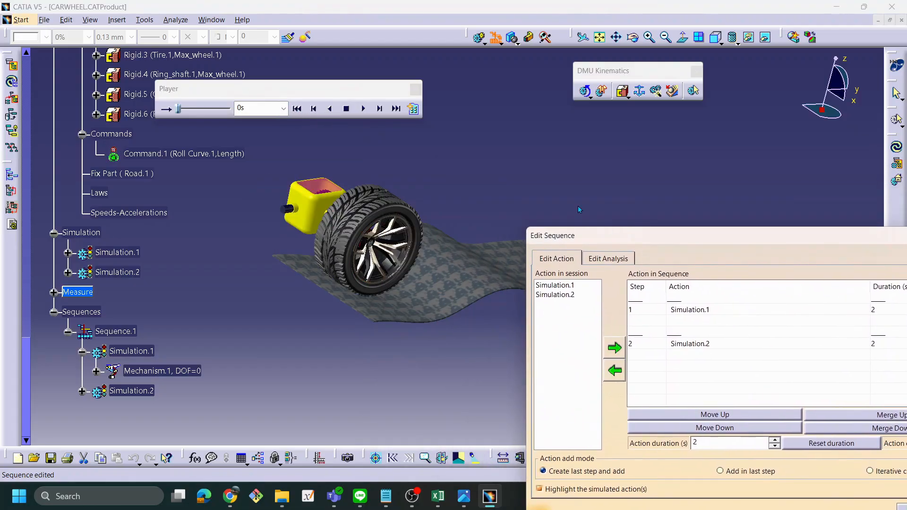
click(364, 109)
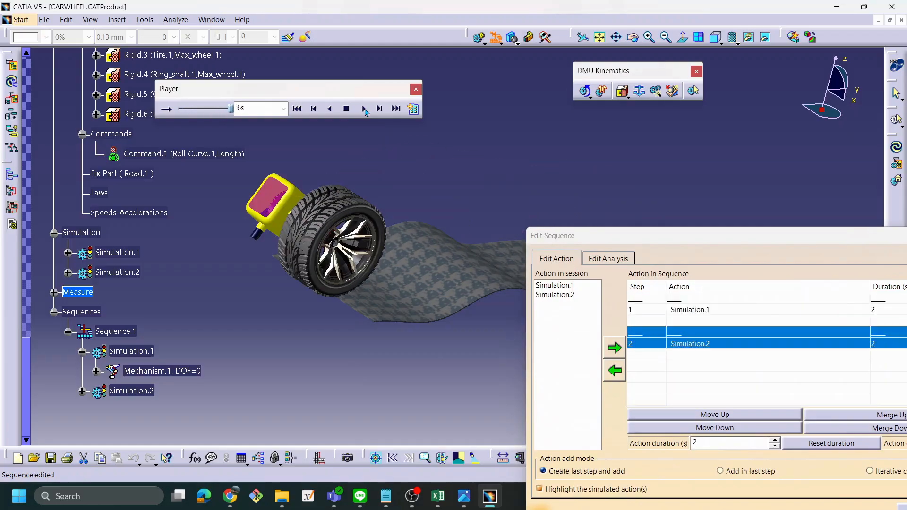
Step: Clear the dialog from the road, play the sequence in a continuous loop and watch the gears and wheel from above and up close
drag(605, 241, 563, 332)
middle_drag(407, 189, 359, 198)
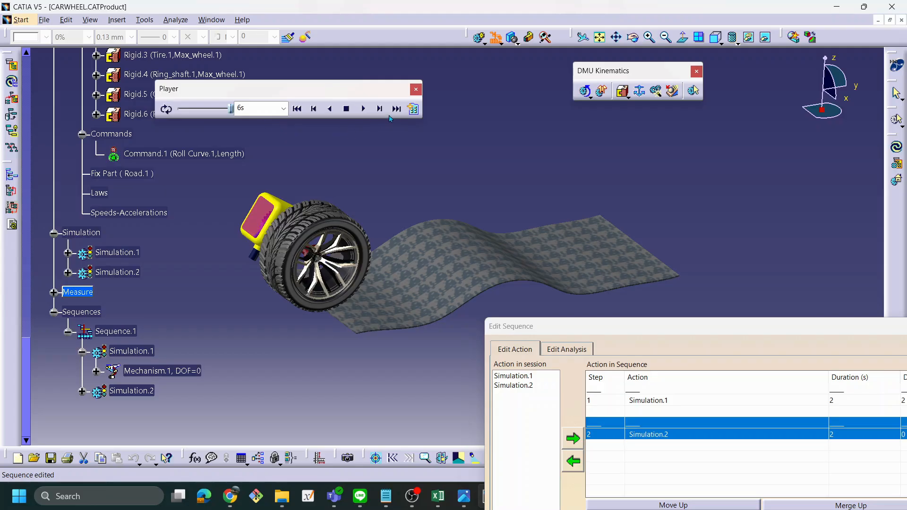
click(363, 109)
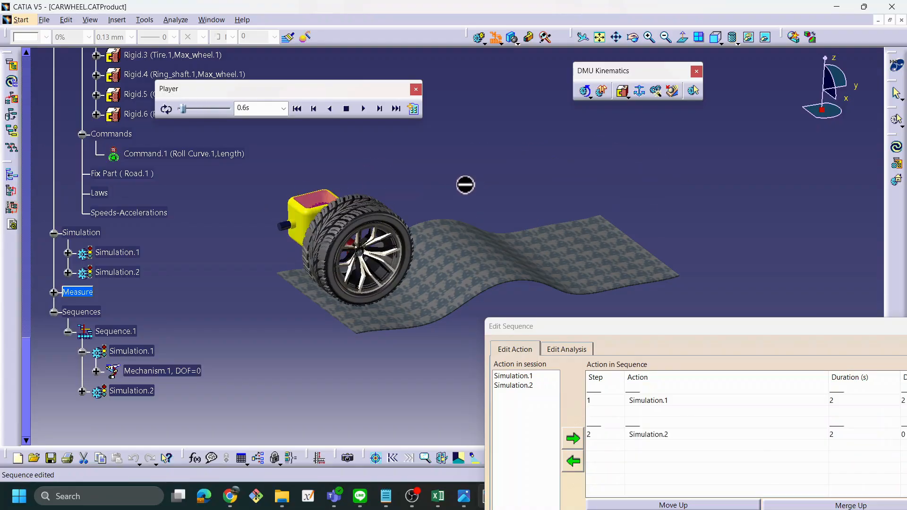
middle_drag(470, 178, 441, 273)
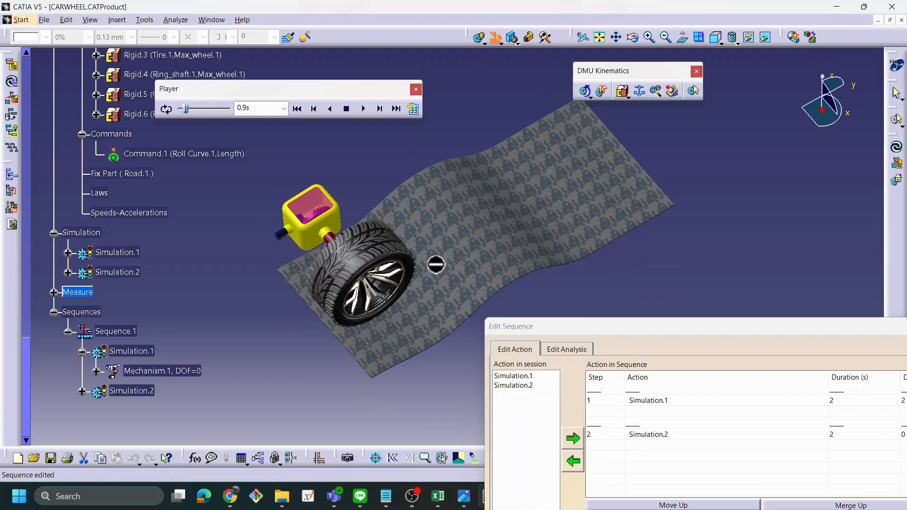
middle_drag(360, 189, 411, 301)
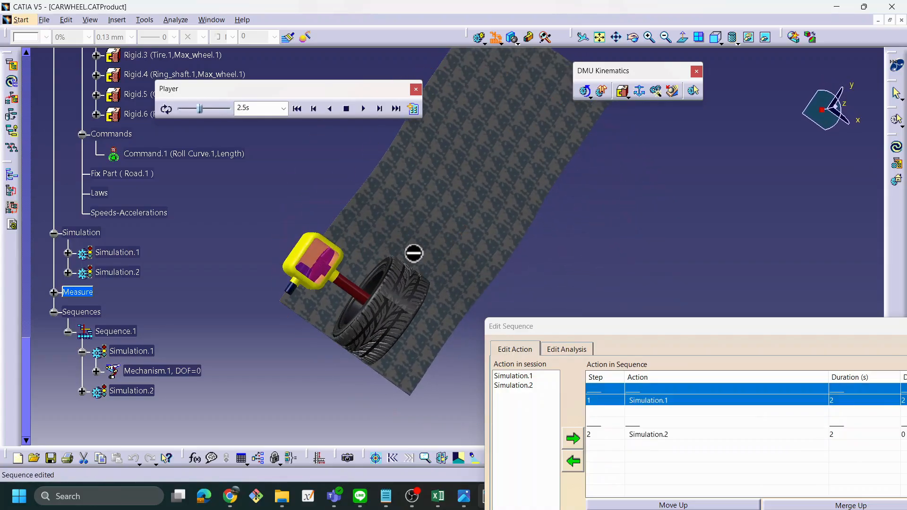
middle_drag(408, 253, 378, 236)
middle_drag(311, 230, 410, 268)
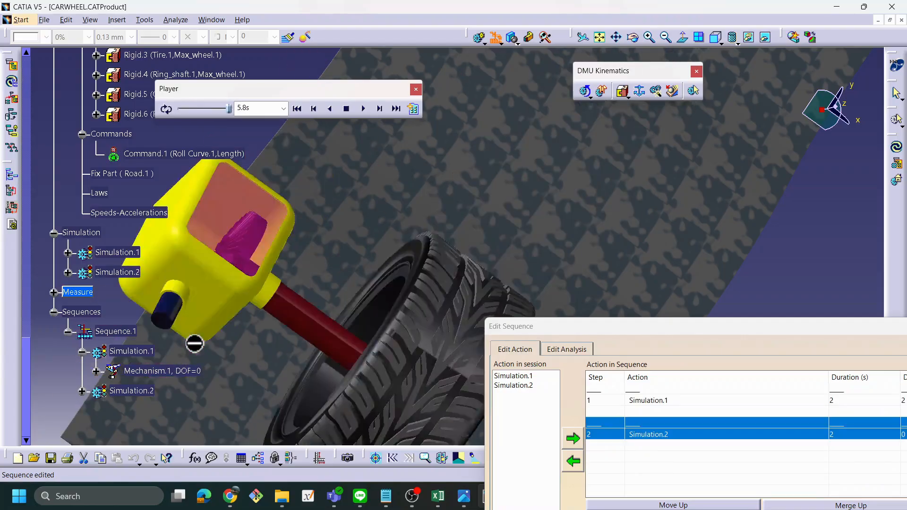
middle_drag(477, 197, 430, 273)
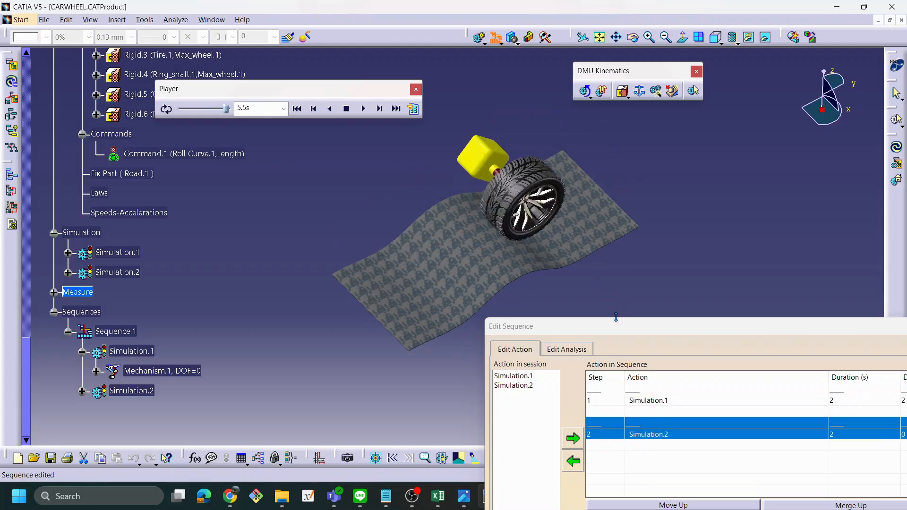
Step: Move the Edit Sequence dialog until its confirmation controls are reachable, and accept the sequence
drag(611, 321, 609, 316)
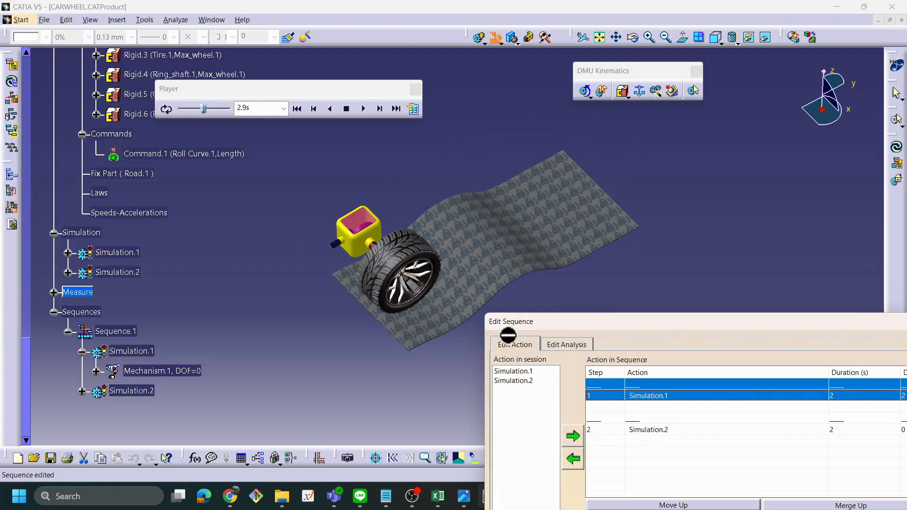
drag(670, 322, 722, 153)
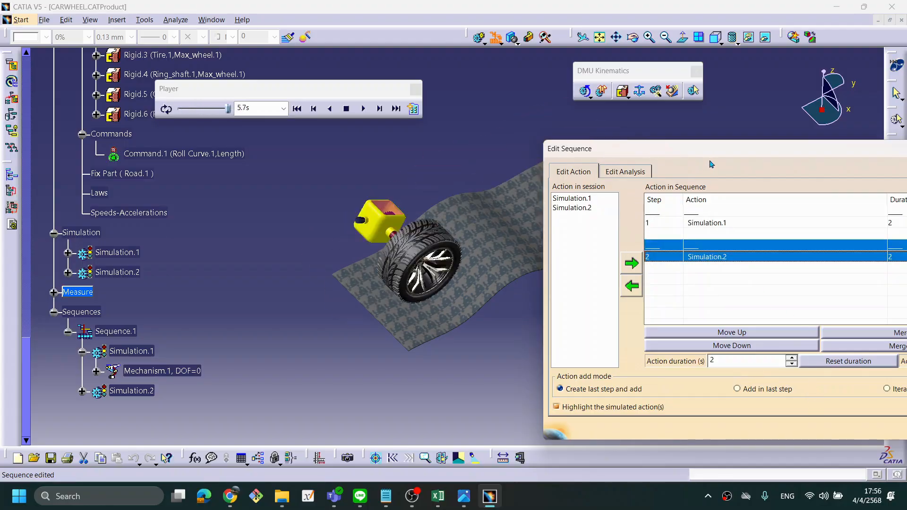
drag(715, 148, 712, 149)
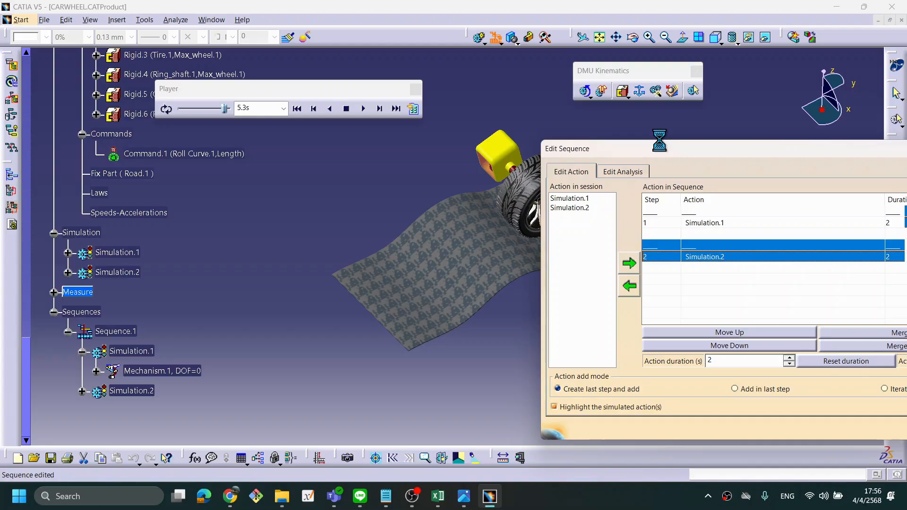
drag(660, 142, 602, 136)
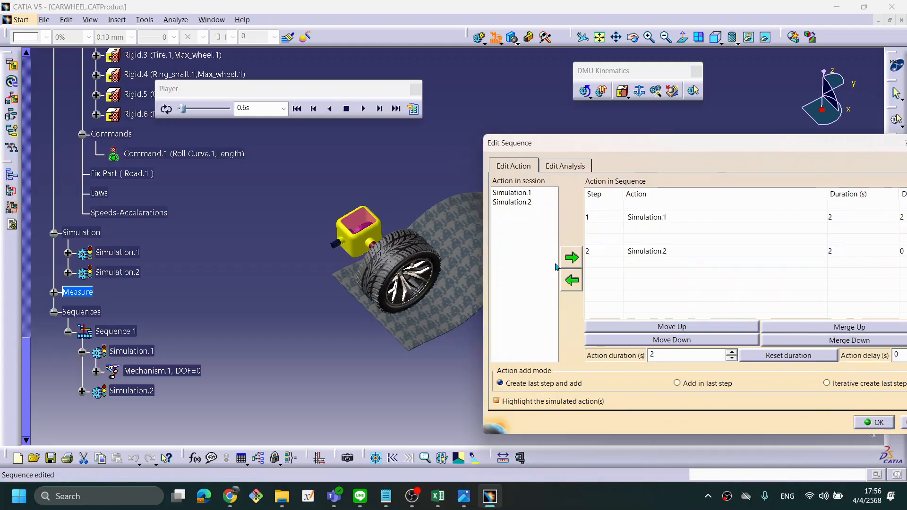
click(879, 422)
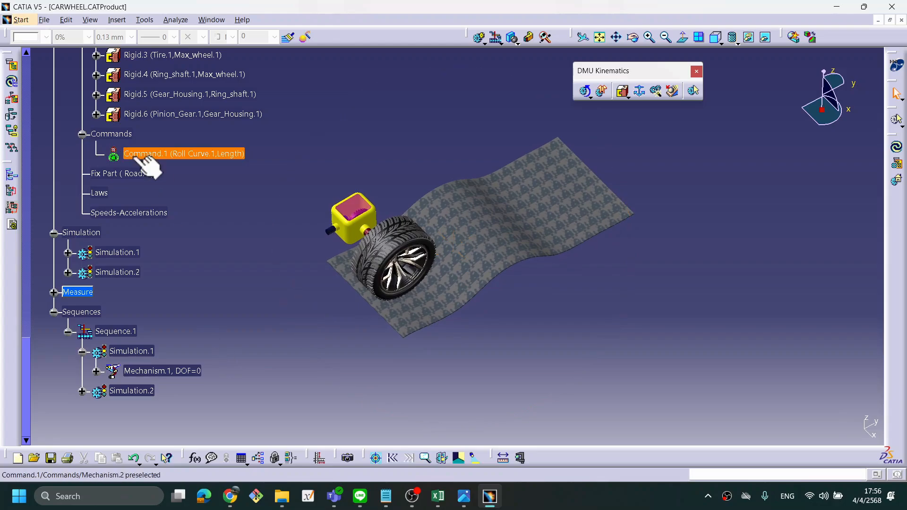
Step: Bring up Save Management and assign the new Road.CATPart to the MaxWheel folder under its existing name
click(66, 20)
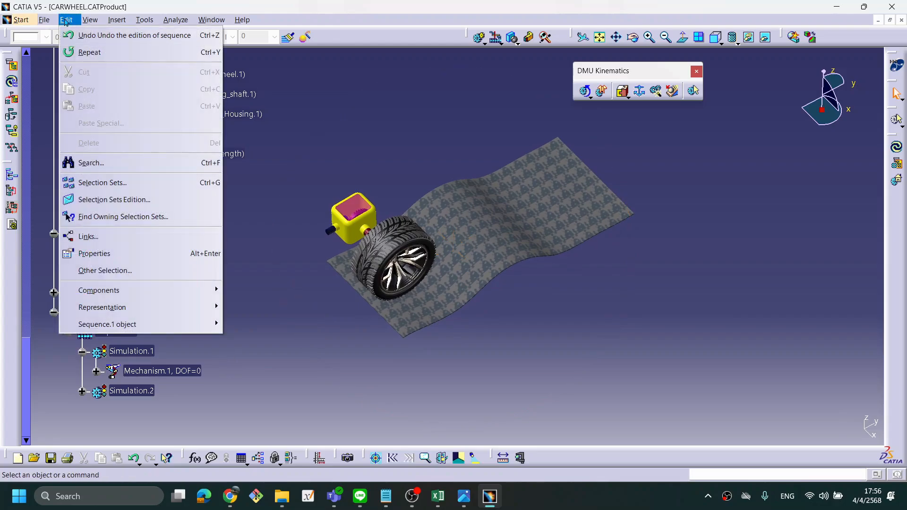
mouse_move(44, 19)
click(112, 157)
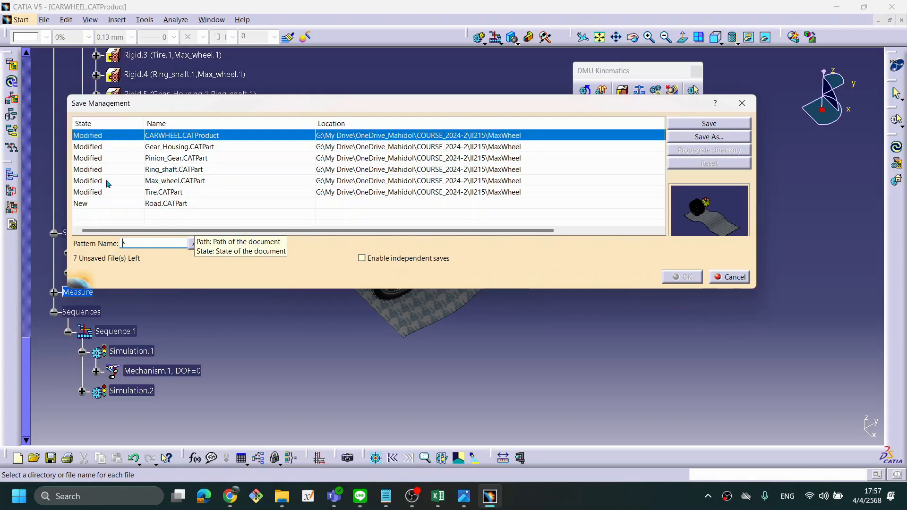
click(85, 207)
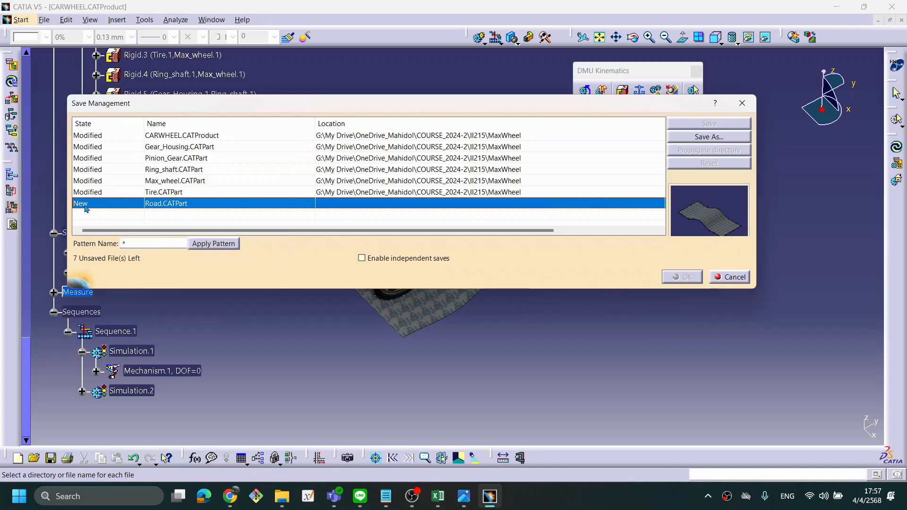
click(704, 136)
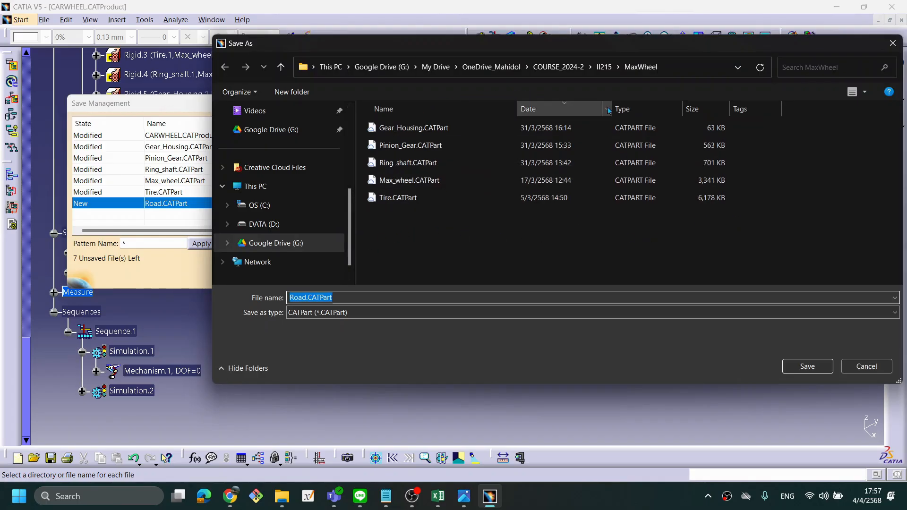
click(820, 367)
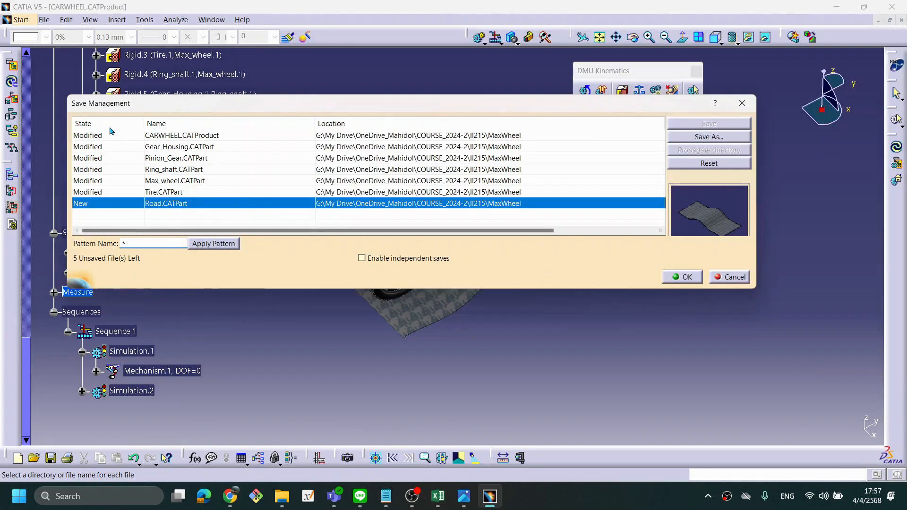
Step: Mark CARWHEEL.CATProduct for saving in the MaxWheel folder and propagate its directory to the parts
click(100, 136)
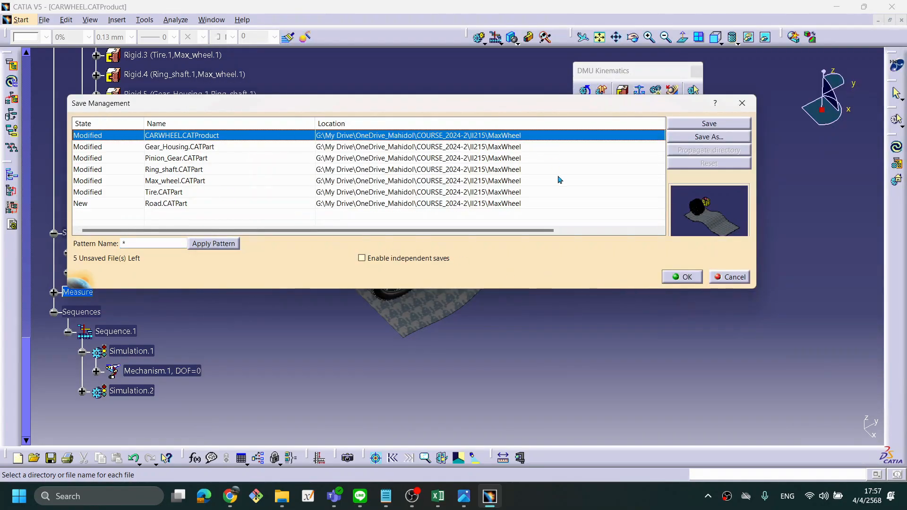
click(713, 124)
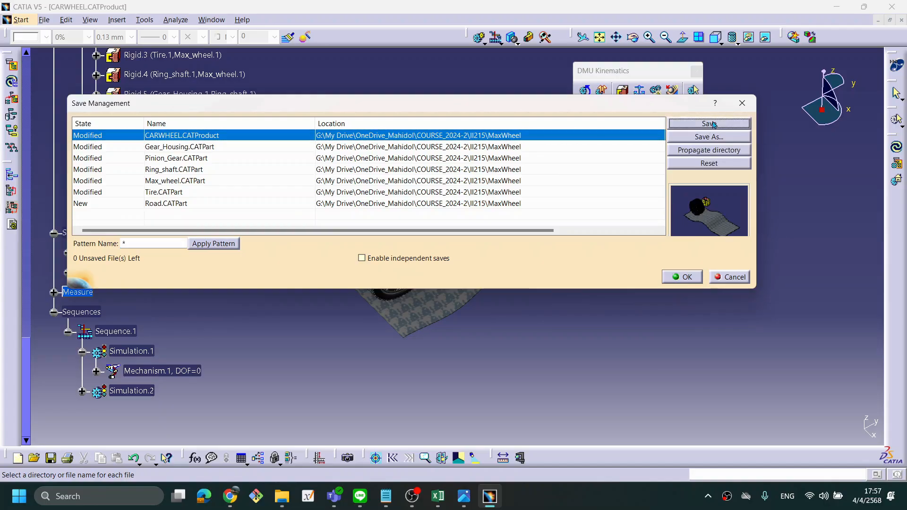
click(707, 151)
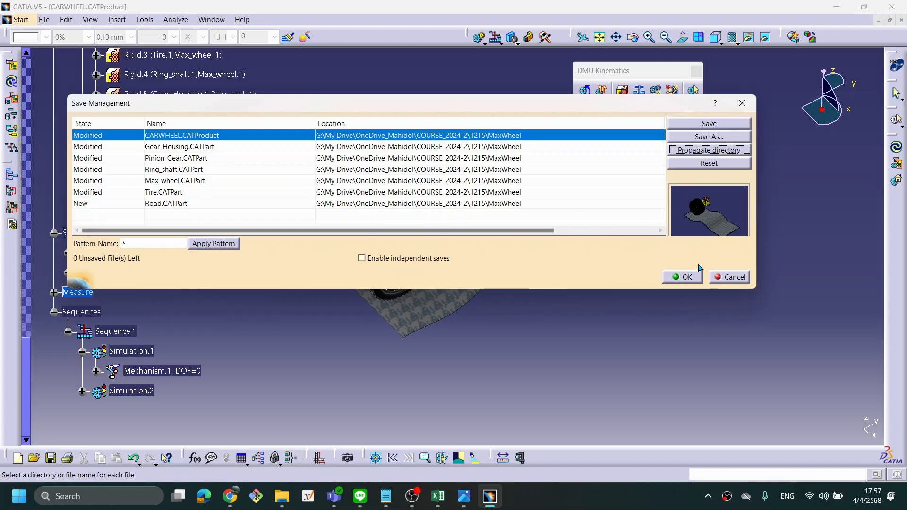
click(686, 277)
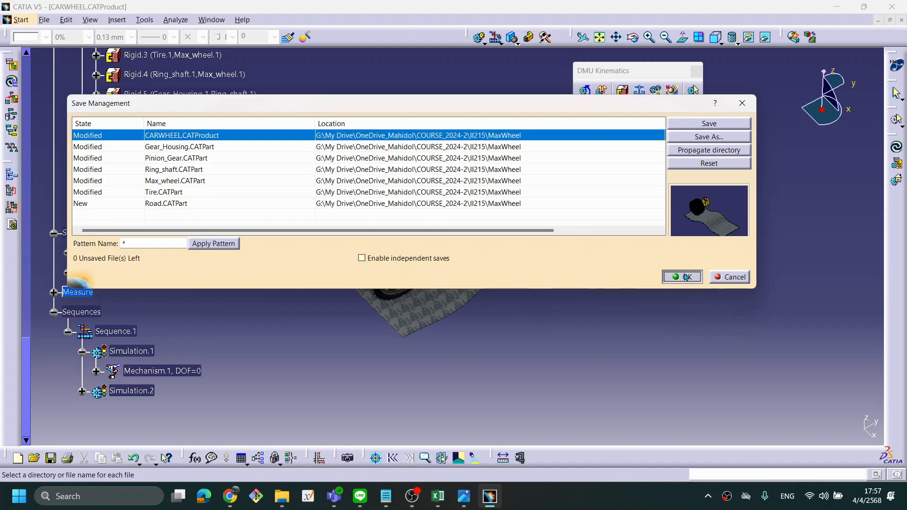
Step: Mark the Gear_Housing, Pinion_Gear, Ring_shaft, Max_wheel and Tire parts for saving, check Road.CATPart, and save all the files
click(513, 146)
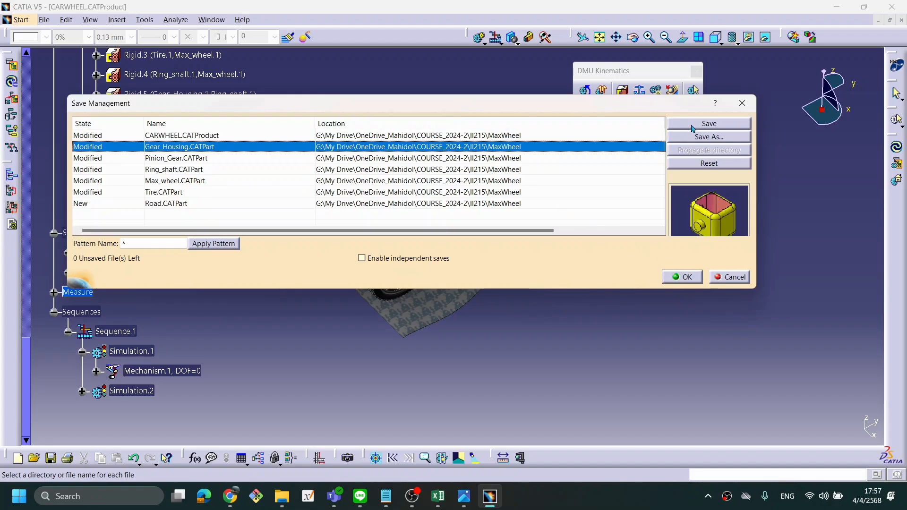
click(516, 159)
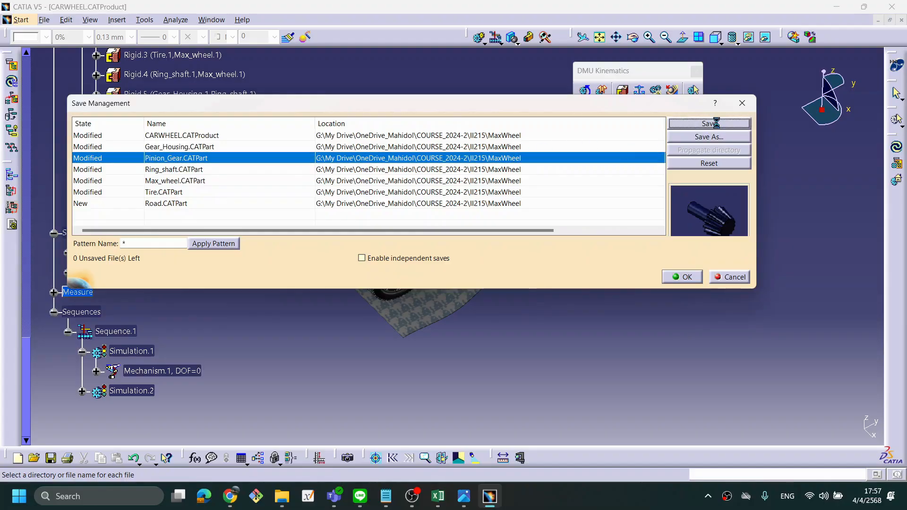
click(529, 170)
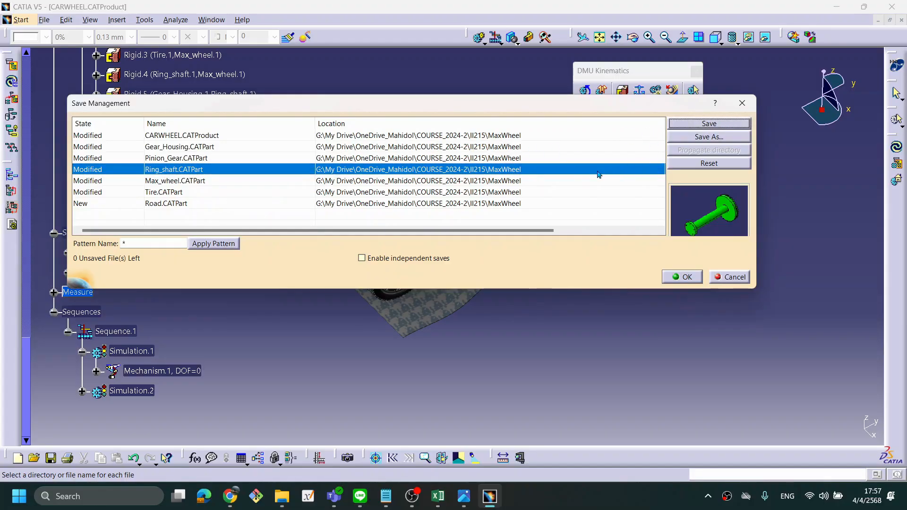
click(519, 183)
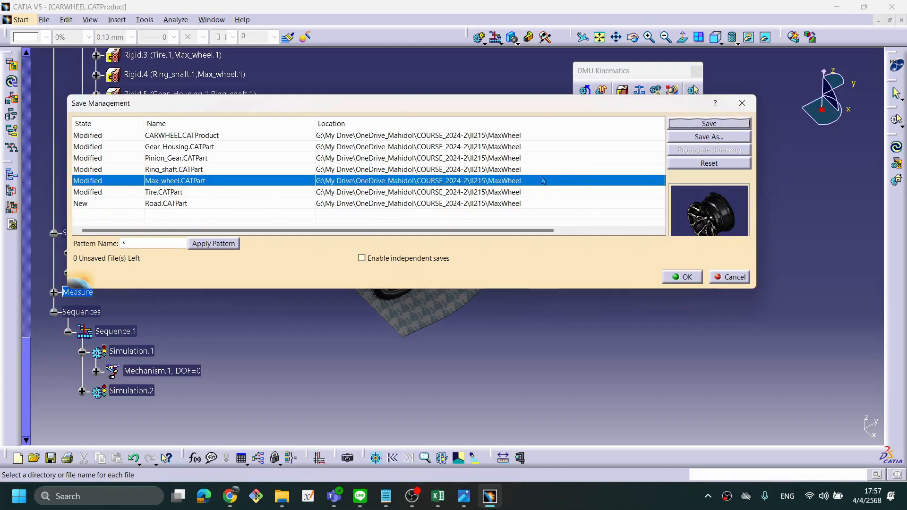
click(517, 193)
click(500, 204)
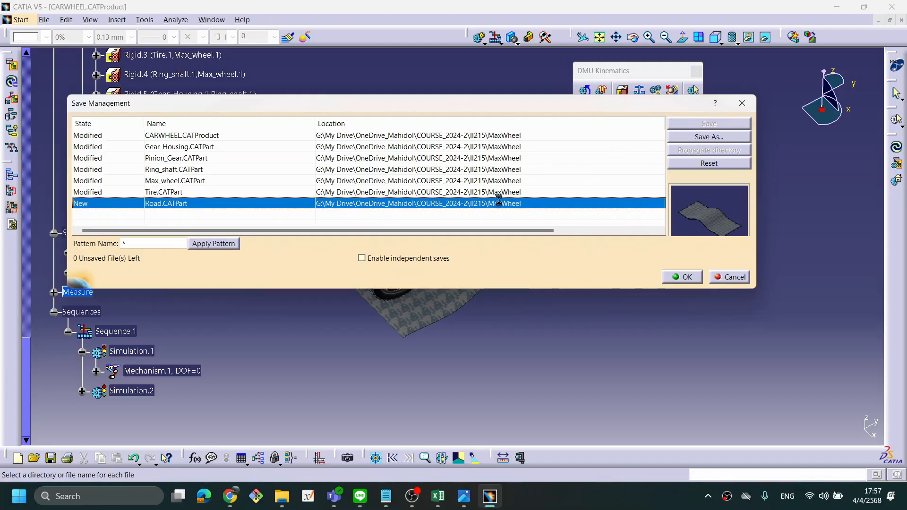
click(689, 276)
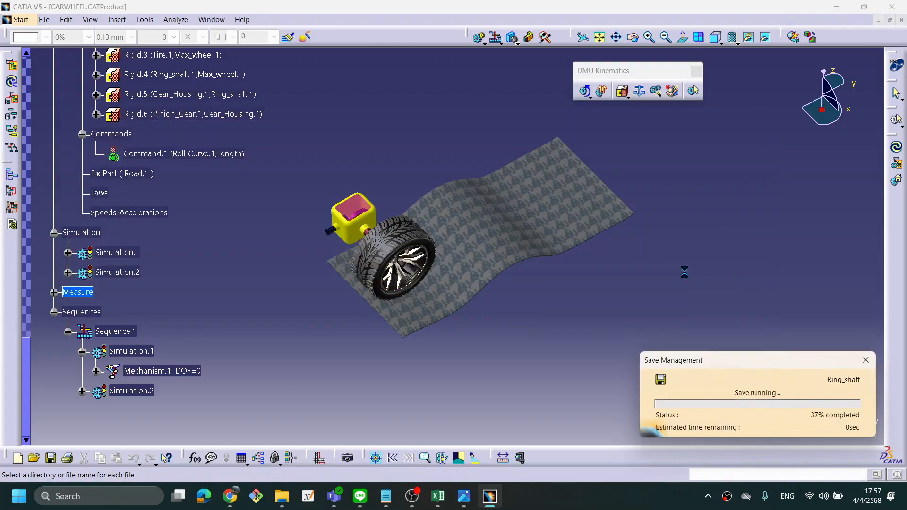